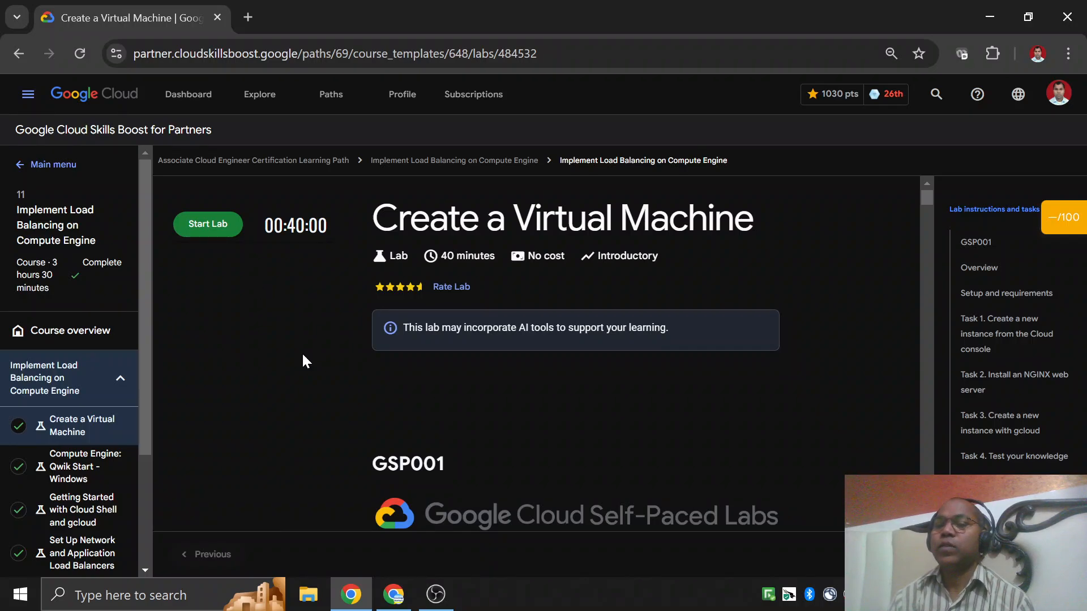
# Start the Create a Virtual Machine lab, accept the launch quota notice, and look over the lab's Overview section.
pyautogui.click(227, 237)
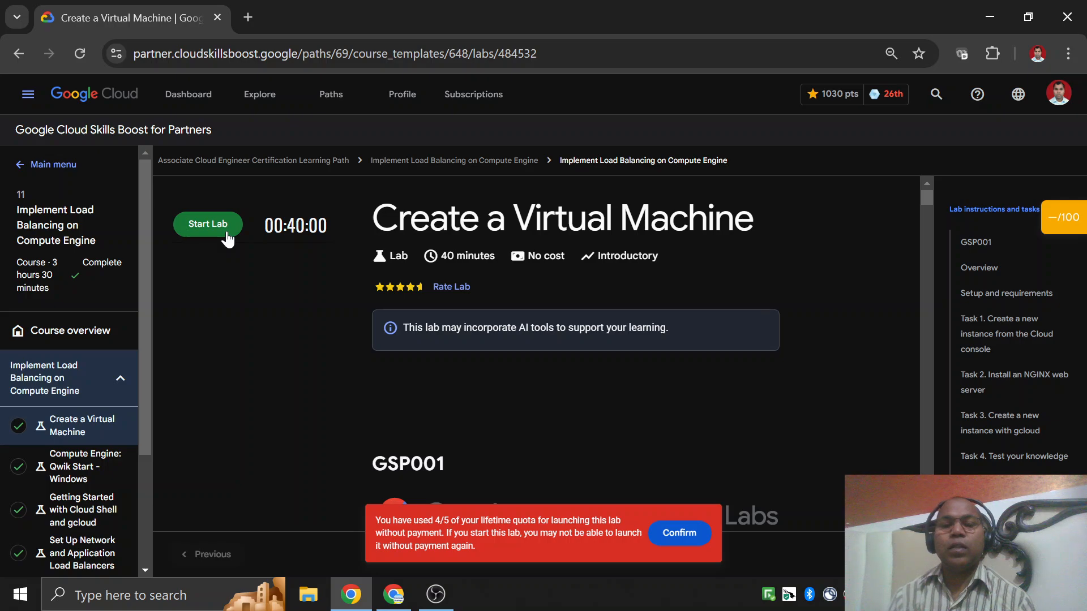
pyautogui.click(688, 541)
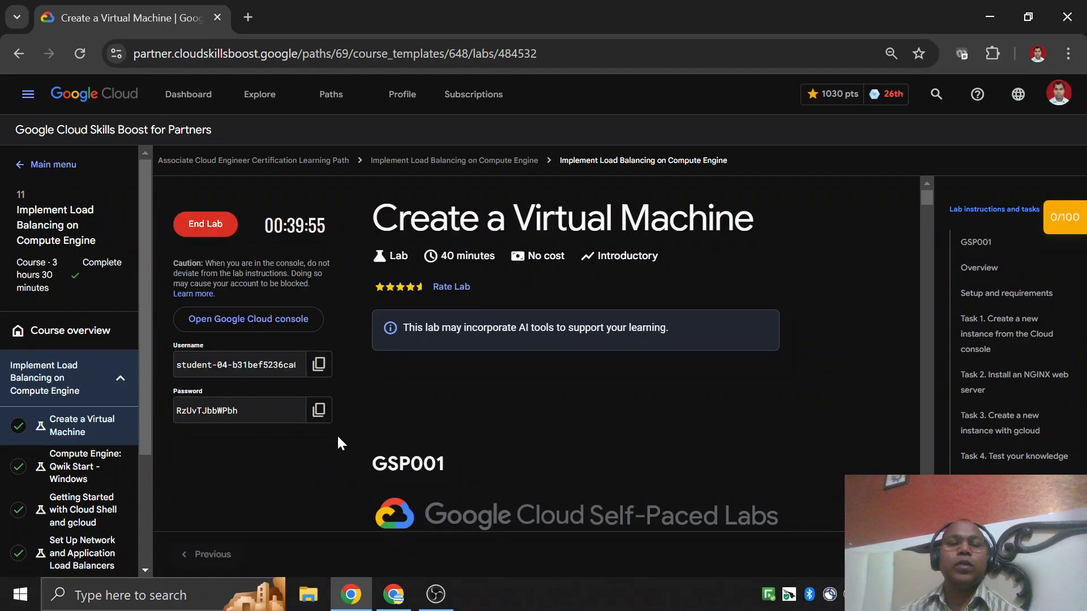
pyautogui.scroll(-5, 628, 340)
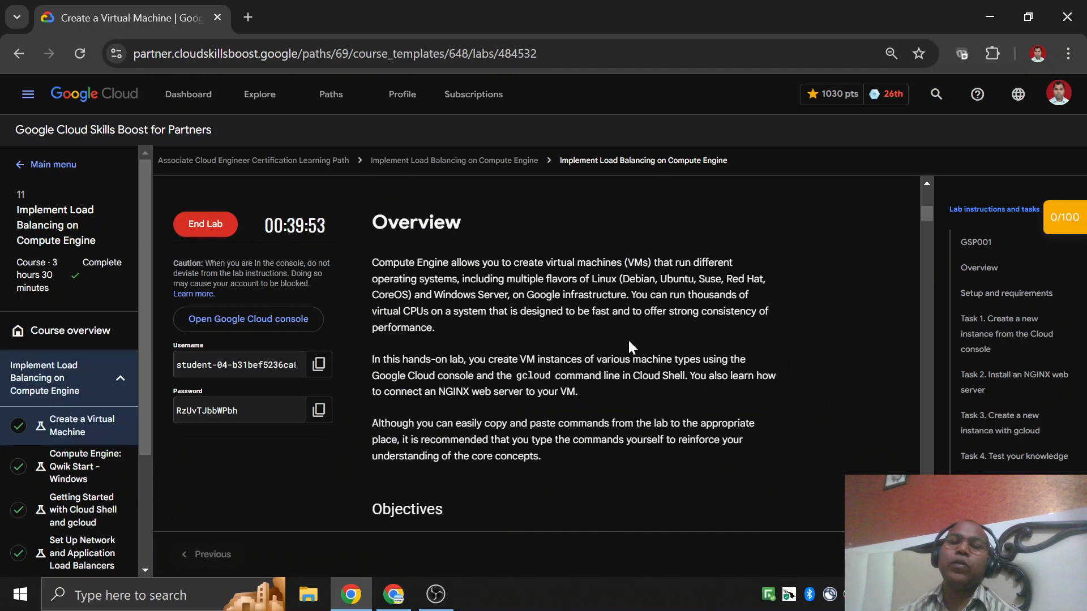
pyautogui.scroll(5, 627, 339)
pyautogui.scroll(-10, 511, 352)
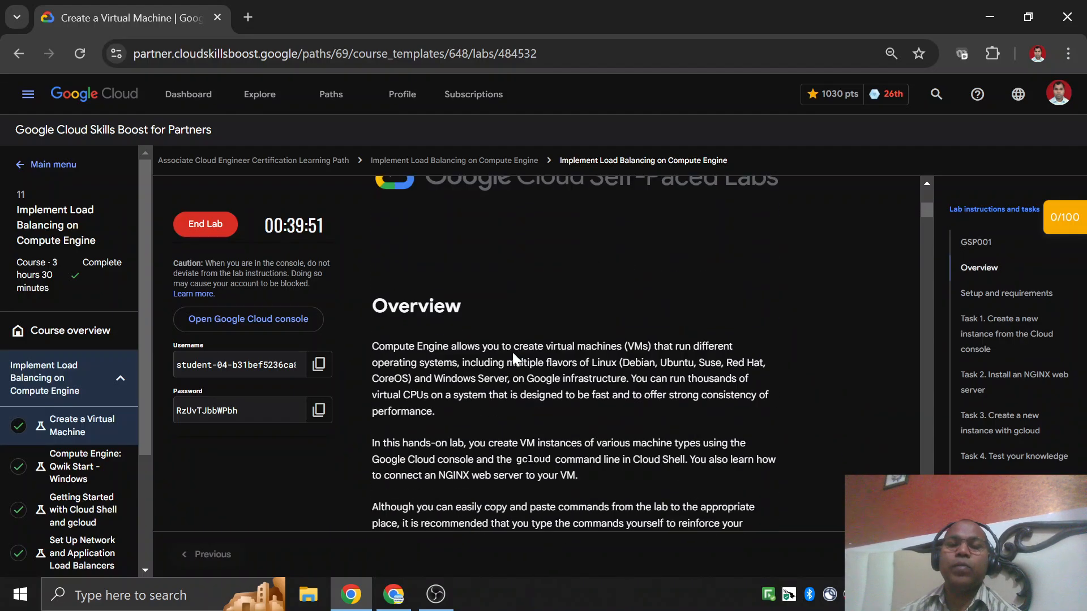
pyautogui.scroll(4, 512, 351)
pyautogui.scroll(7, 512, 351)
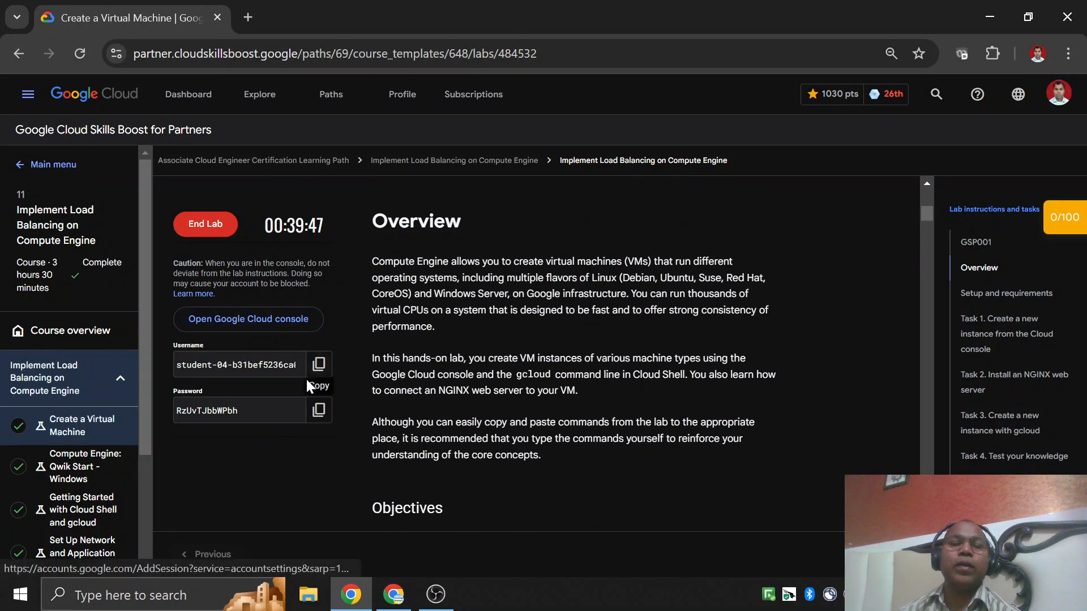
# Open the Google Cloud console from the lab and sign in with the temporary student account and its copied password.
pyautogui.click(305, 410)
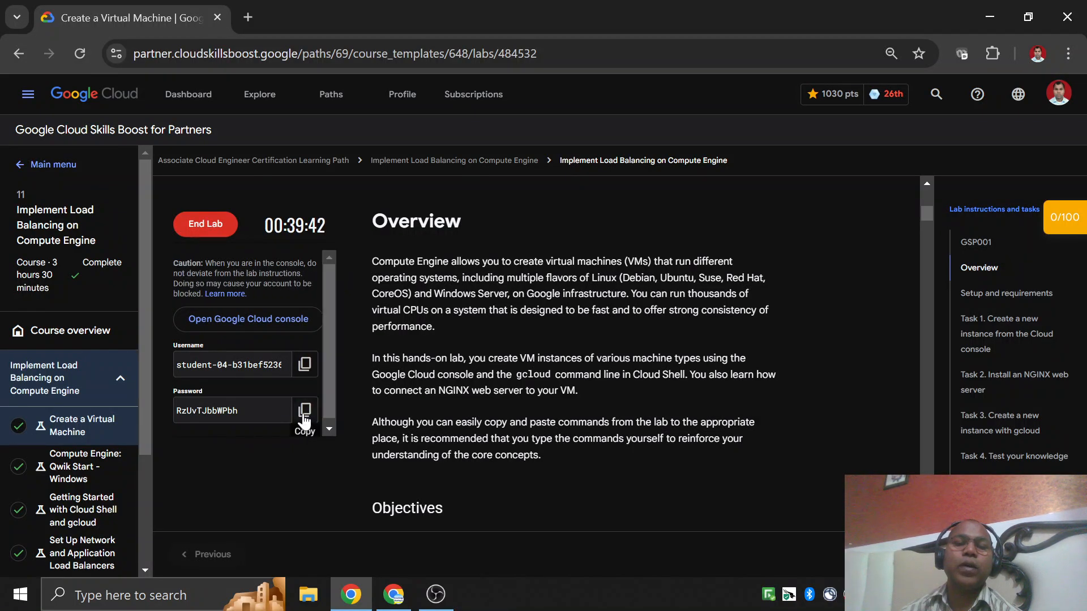
pyautogui.click(295, 321)
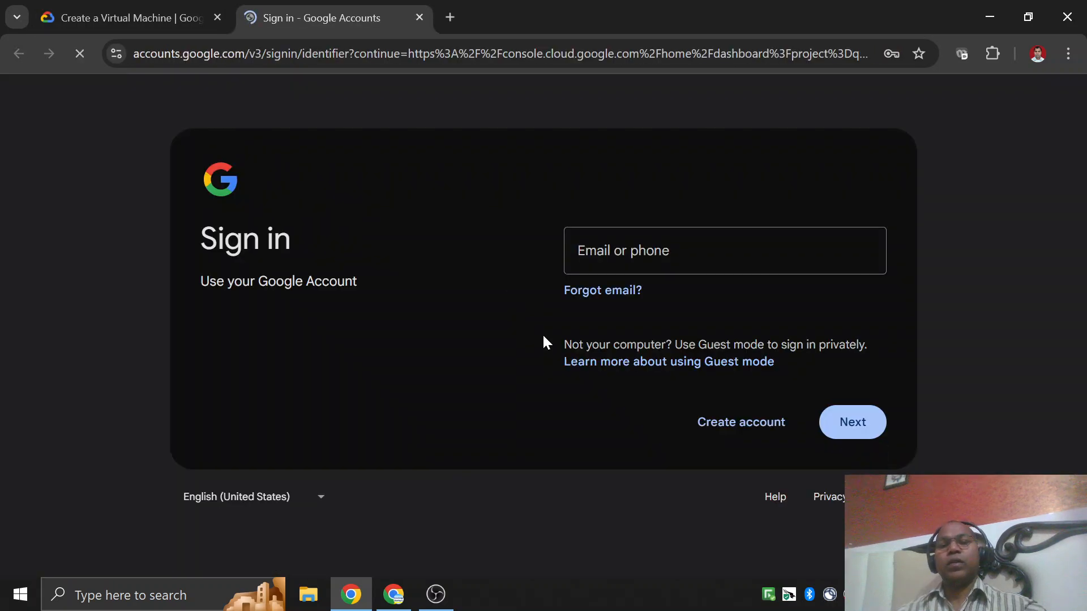
pyautogui.click(857, 424)
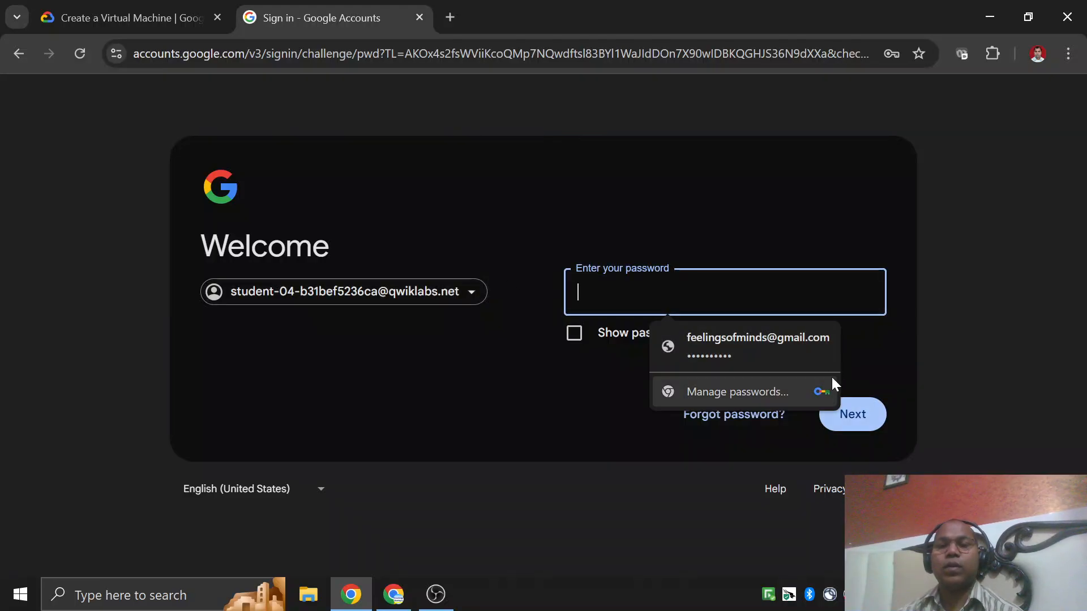
pyautogui.hotkey('ctrl', 'v')
pyautogui.click(849, 416)
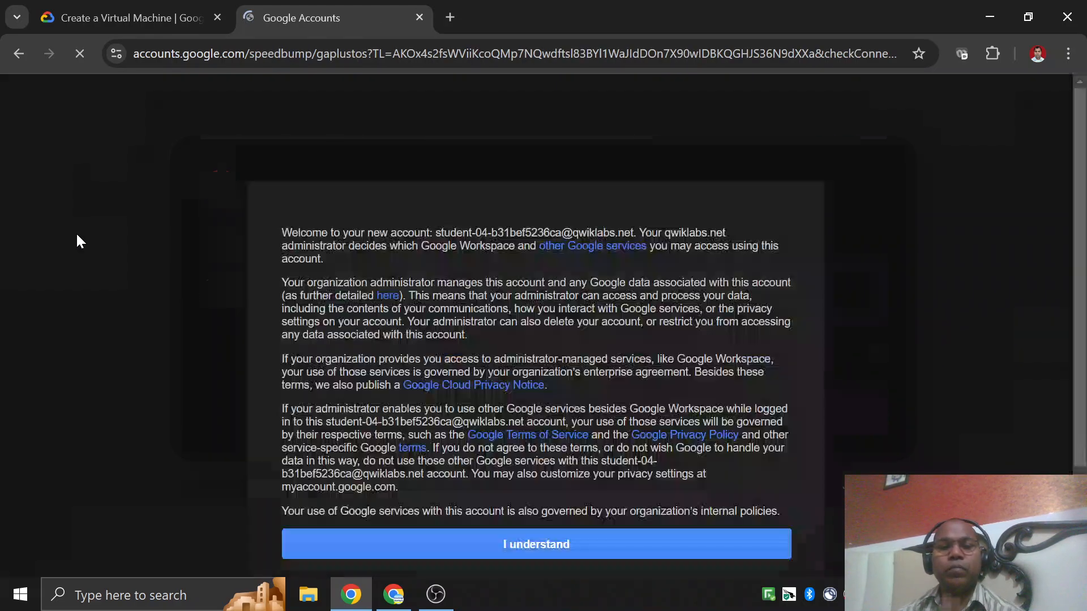
# Accept the new account's welcome terms and continue in a new Chrome profile without customizing it.
pyautogui.click(567, 545)
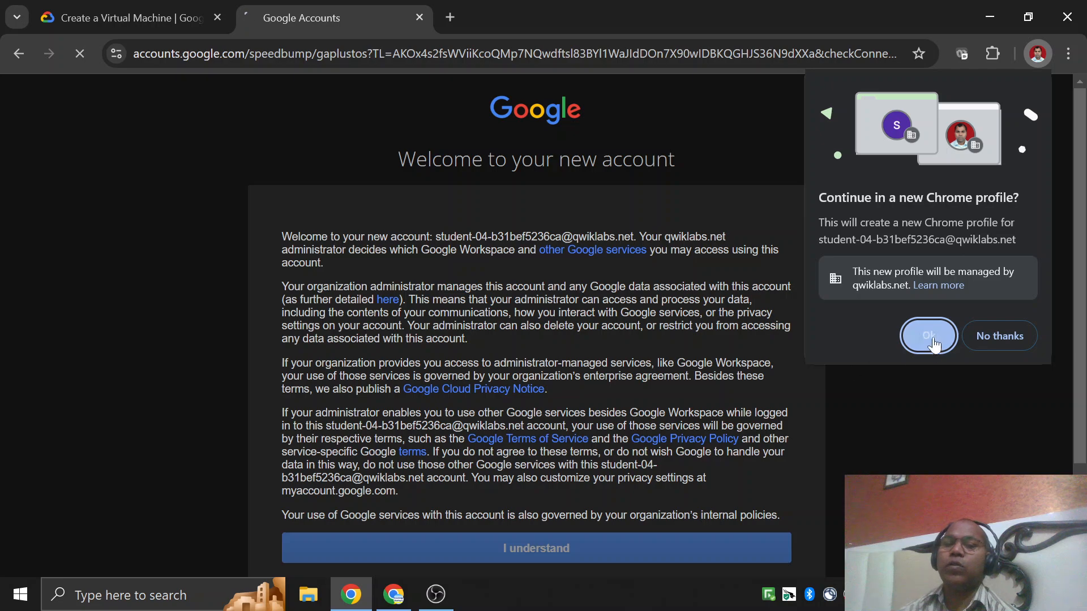
pyautogui.click(931, 340)
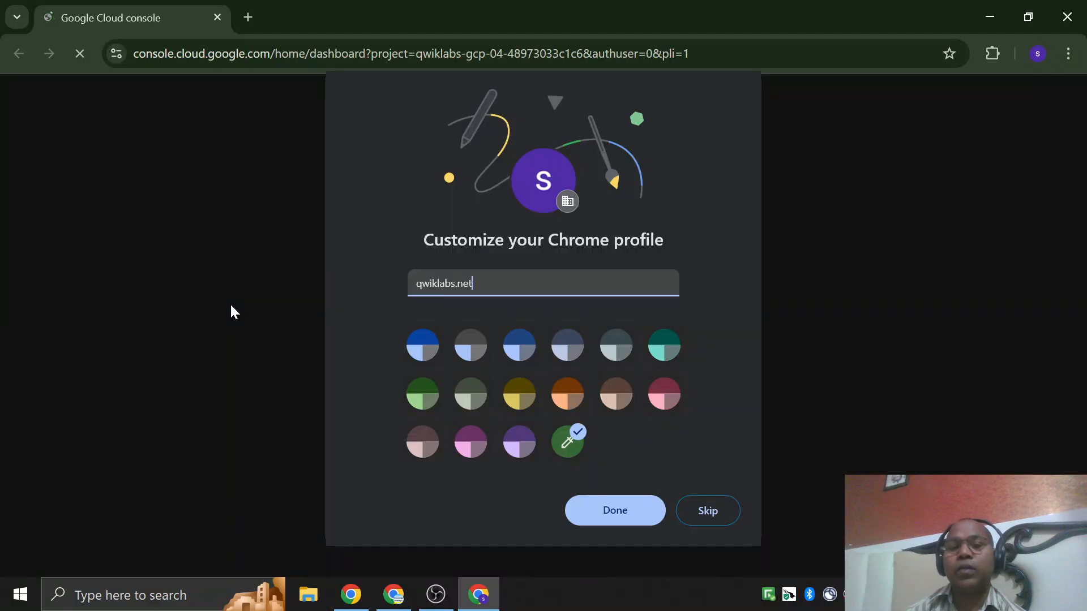
pyautogui.click(727, 516)
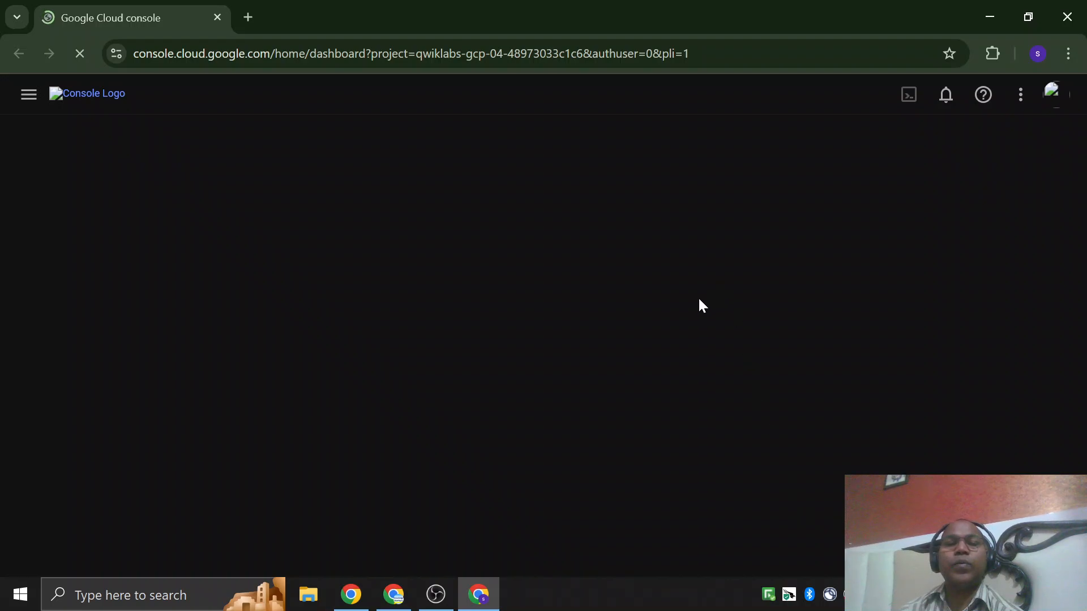
# Reload the console, dismiss the multi-factor authentication banner and agree to the Google Cloud Platform Terms of Service.
pyautogui.click(81, 60)
pyautogui.click(86, 59)
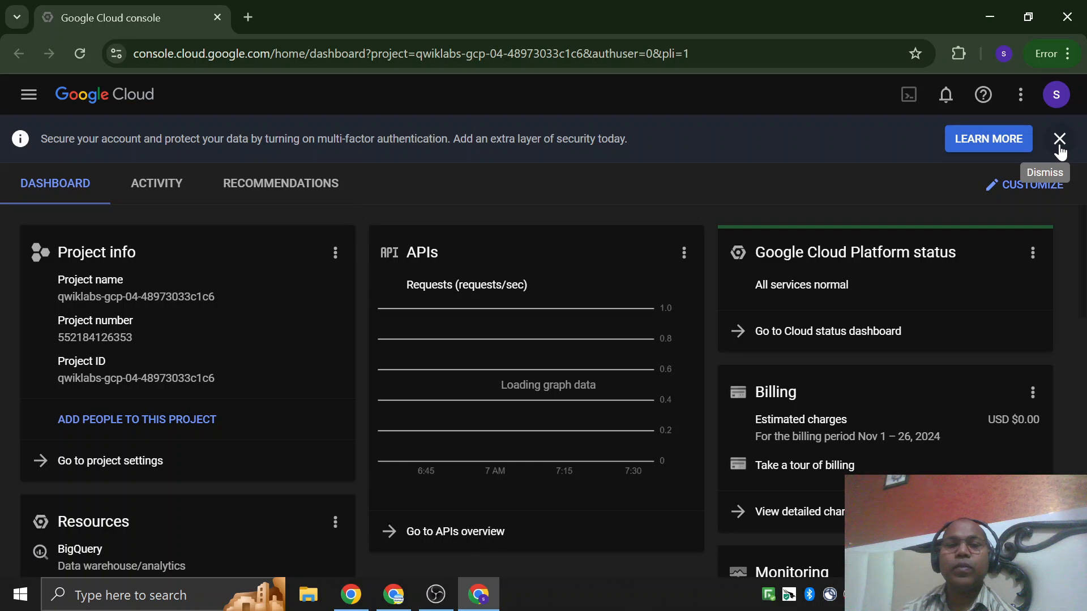
pyautogui.click(1059, 148)
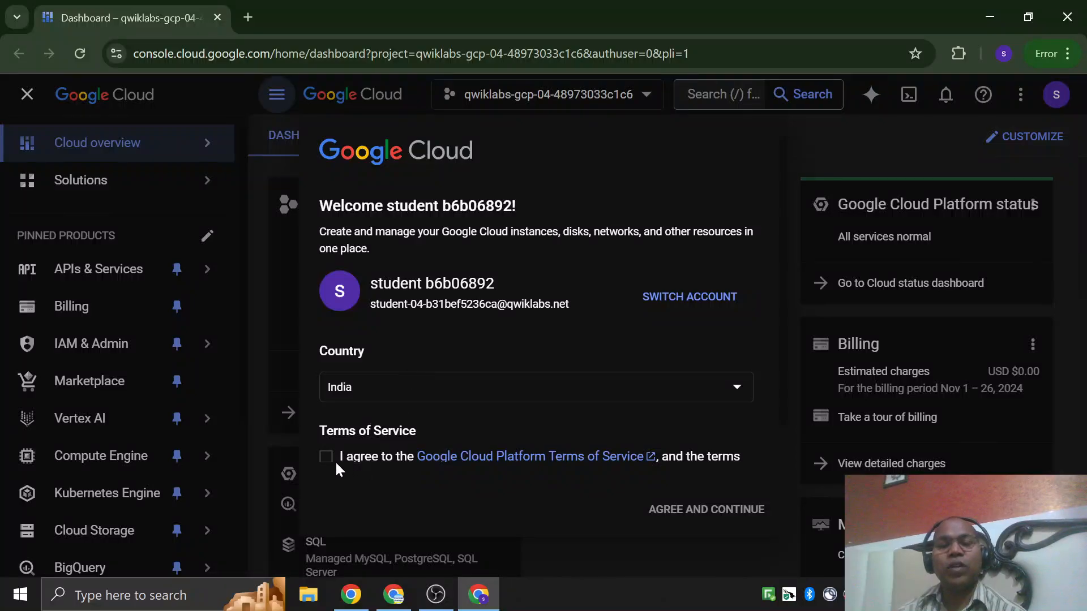
pyautogui.click(326, 457)
pyautogui.click(682, 512)
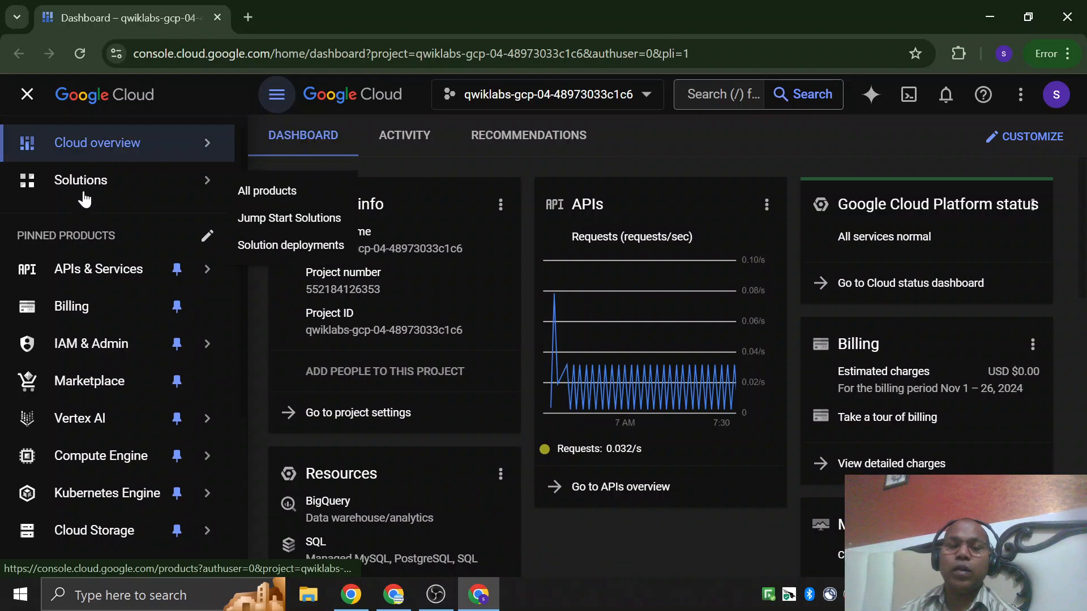
# Look through the pinned products in the console's navigation, from APIs & Services to Vertex AI.
pyautogui.scroll(-5, 22, 317)
pyautogui.scroll(5, 66, 400)
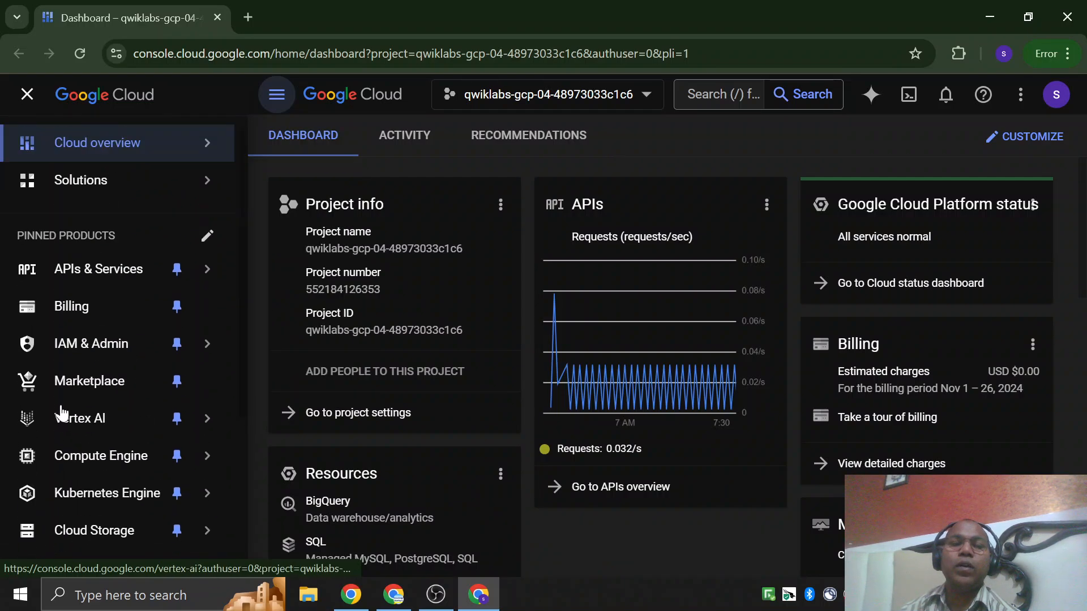
pyautogui.scroll(-2, 90, 334)
pyautogui.scroll(2, 142, 271)
pyautogui.moveTo(64, 289)
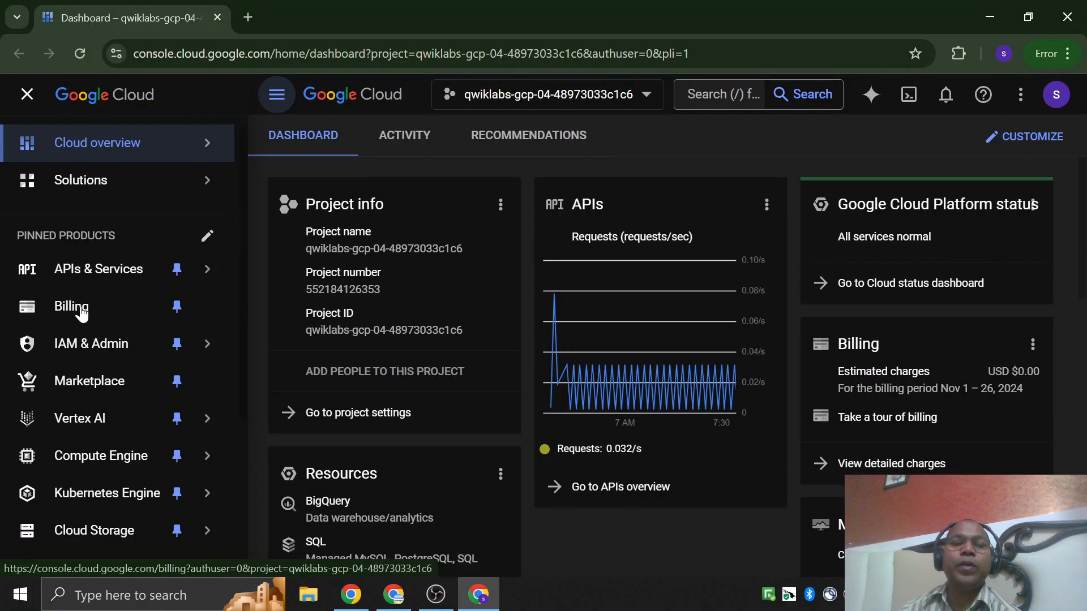
pyautogui.scroll(-1, 33, 308)
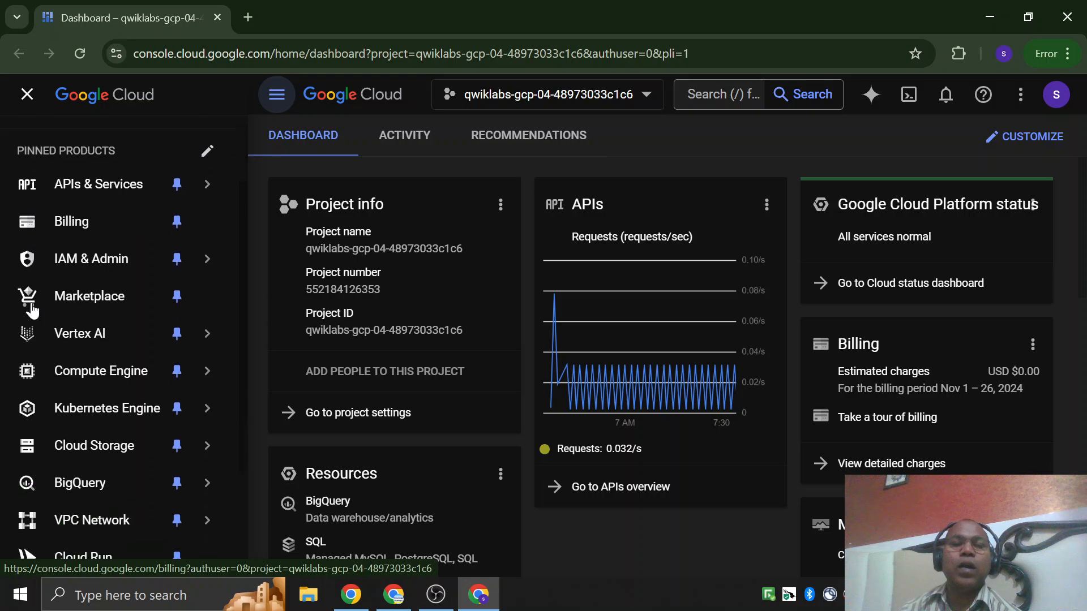
pyautogui.moveTo(69, 265)
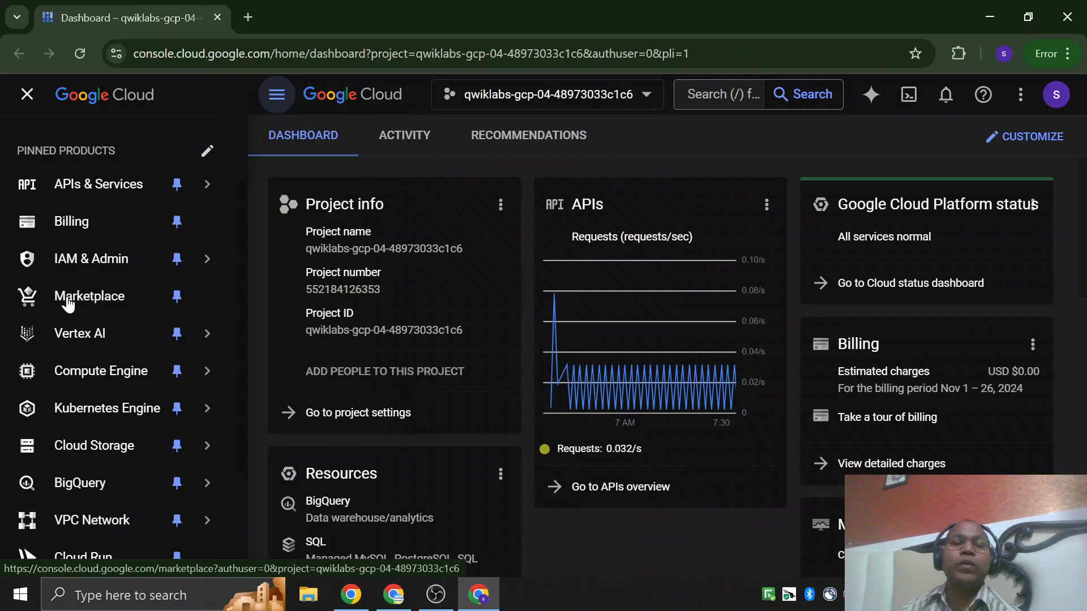
pyautogui.moveTo(77, 334)
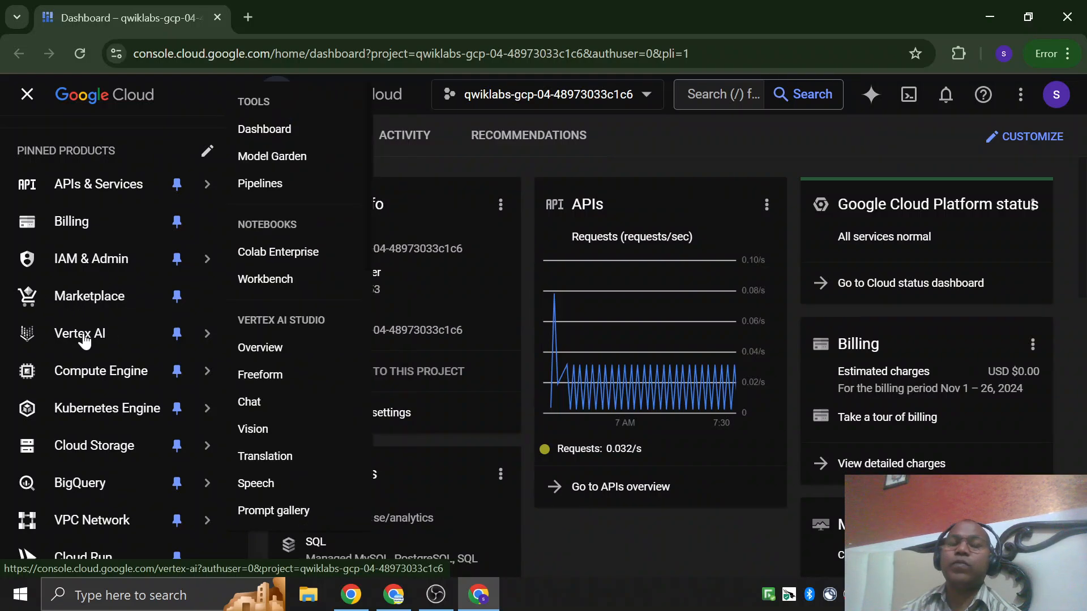
# Review the Compute Engine sections, including virtual machines, storage, instance groups, VM Manager, Bare Metal Solution and settings.
pyautogui.moveTo(143, 376)
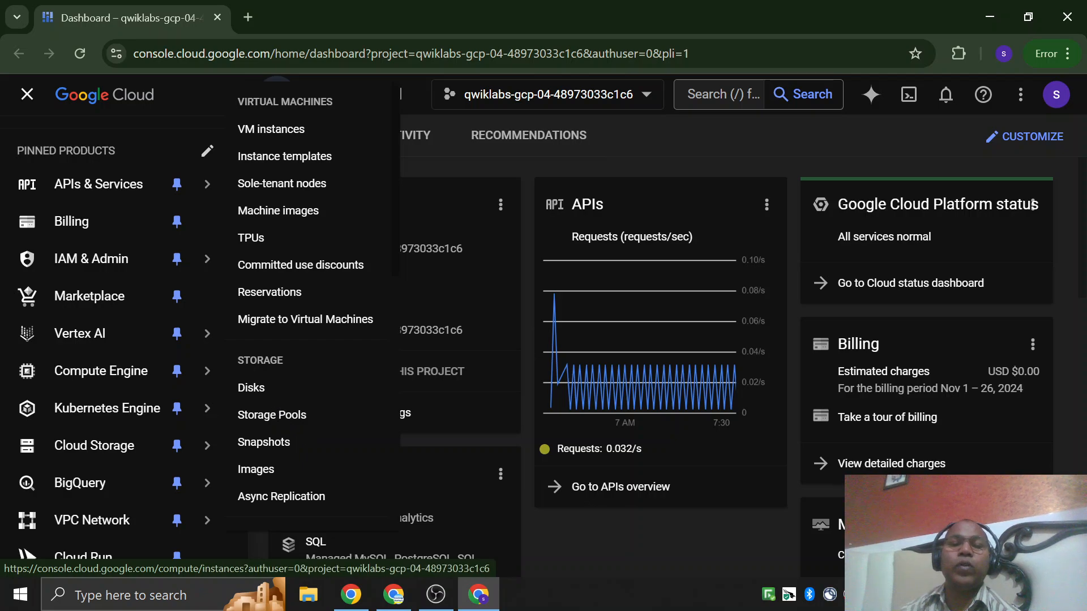
pyautogui.scroll(-1, 283, 462)
pyautogui.scroll(-1, 280, 436)
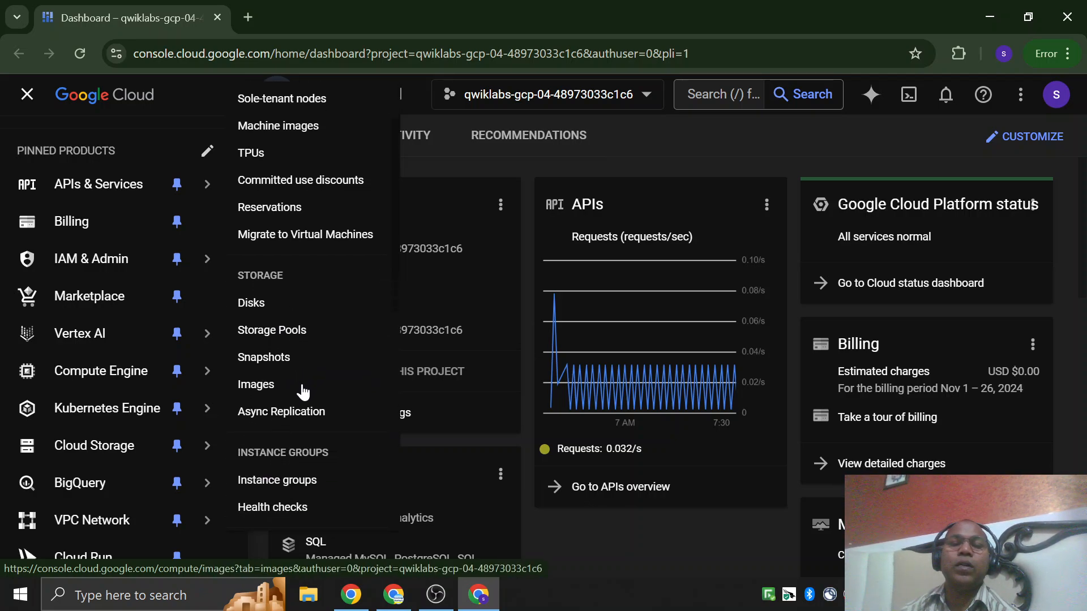
pyautogui.scroll(-1, 294, 423)
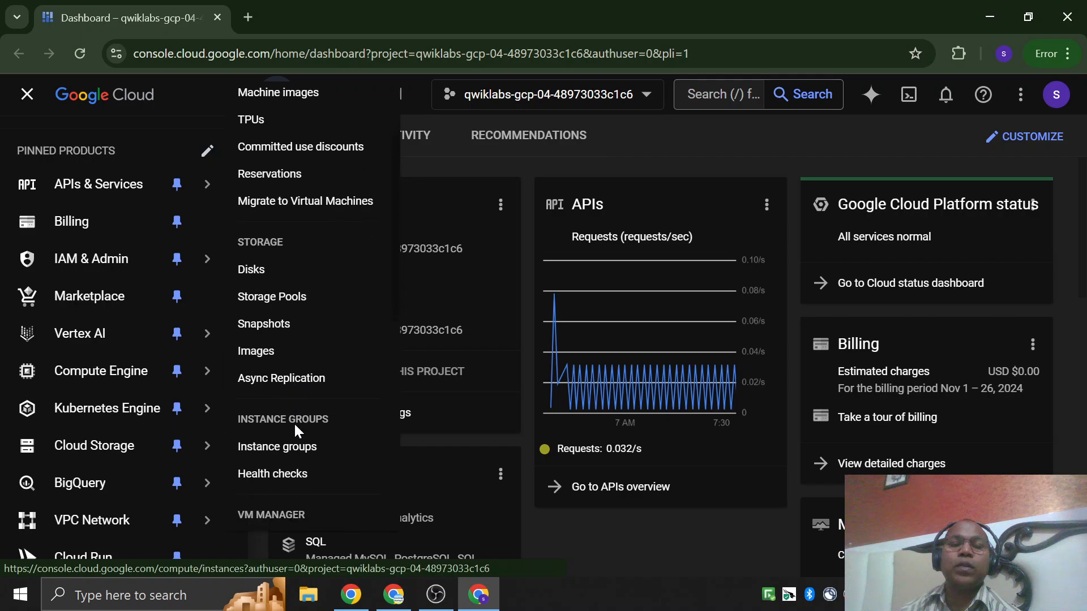
pyautogui.scroll(-5, 306, 283)
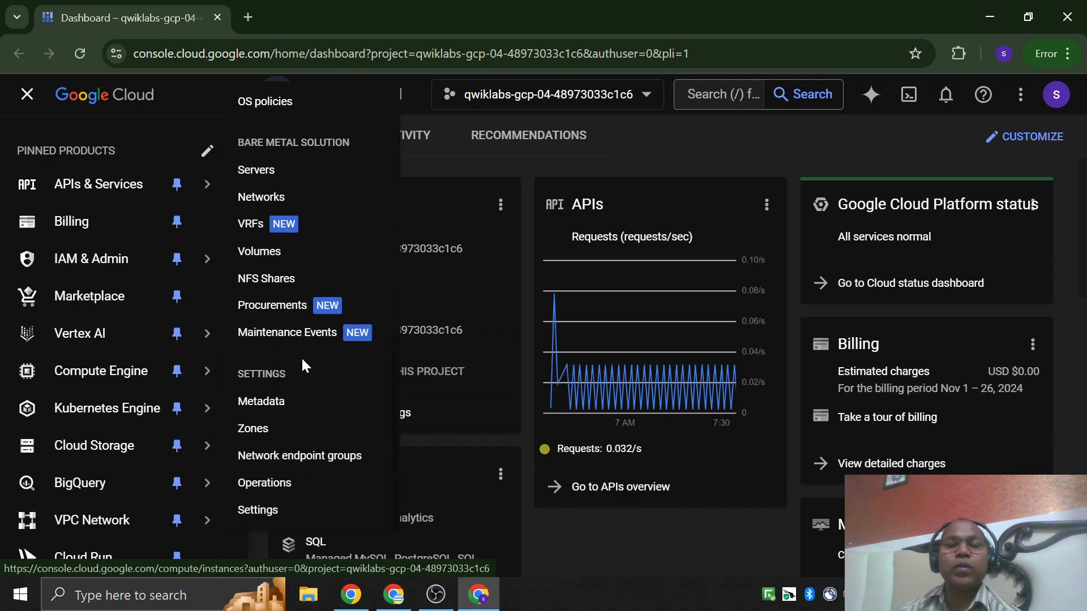
pyautogui.moveTo(127, 376)
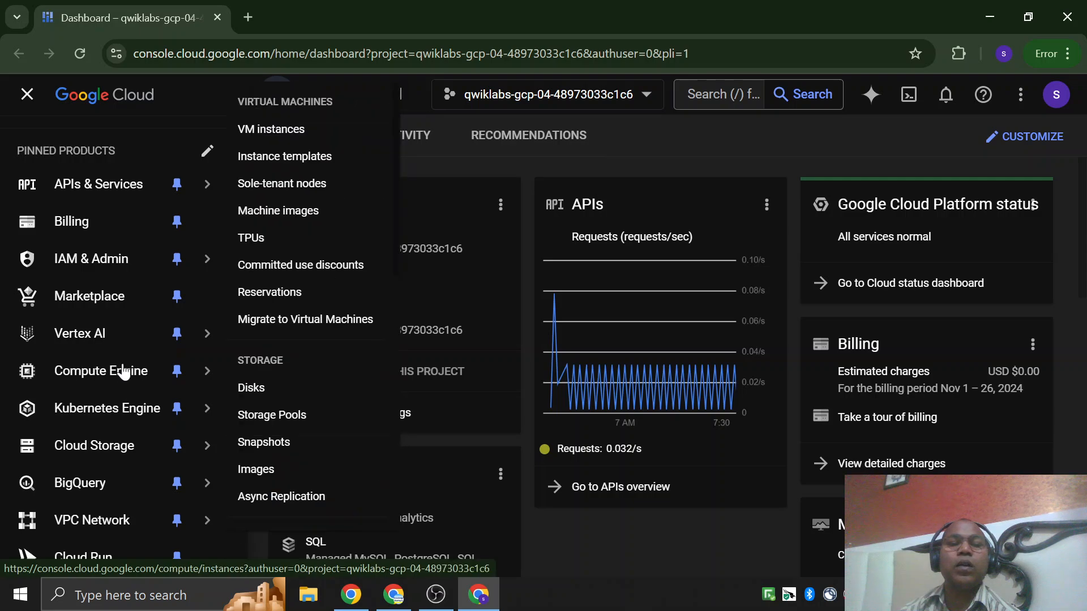
pyautogui.scroll(-7, 323, 418)
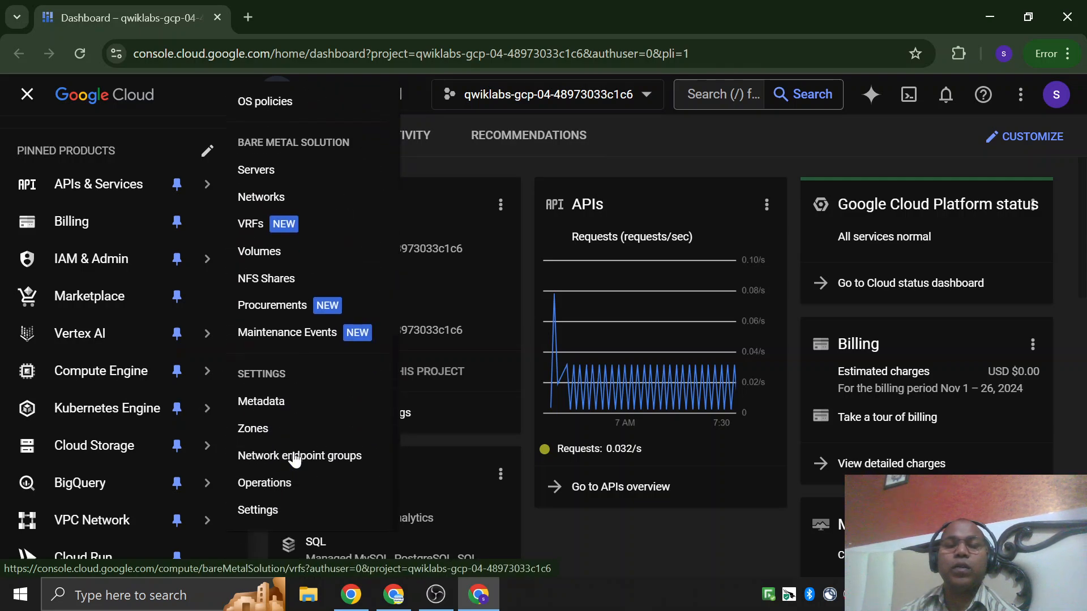
pyautogui.scroll(3, 294, 457)
pyautogui.scroll(5, 292, 456)
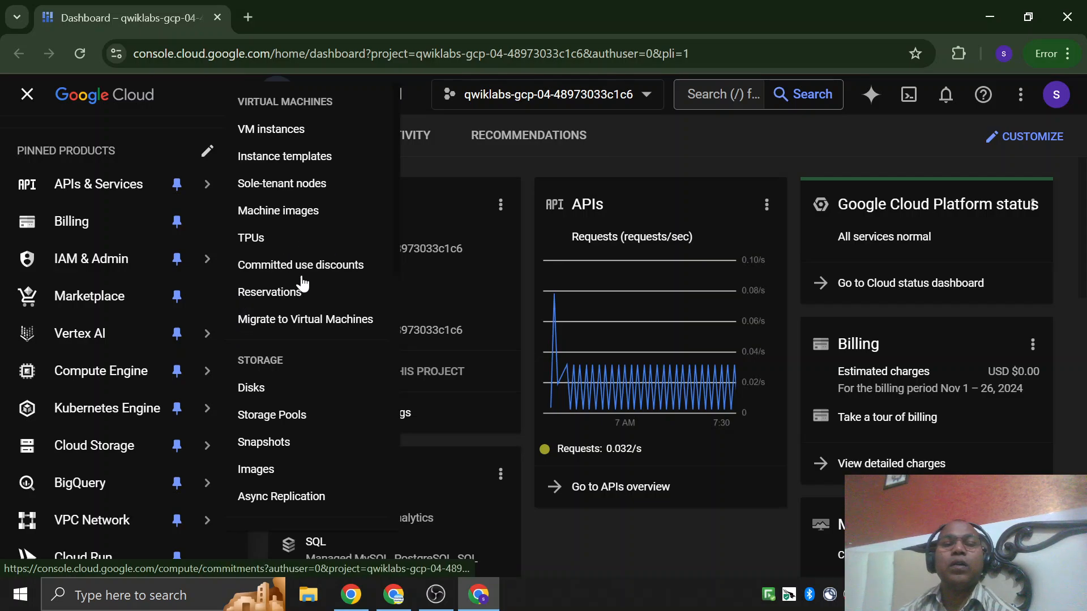
pyautogui.scroll(-3, 276, 304)
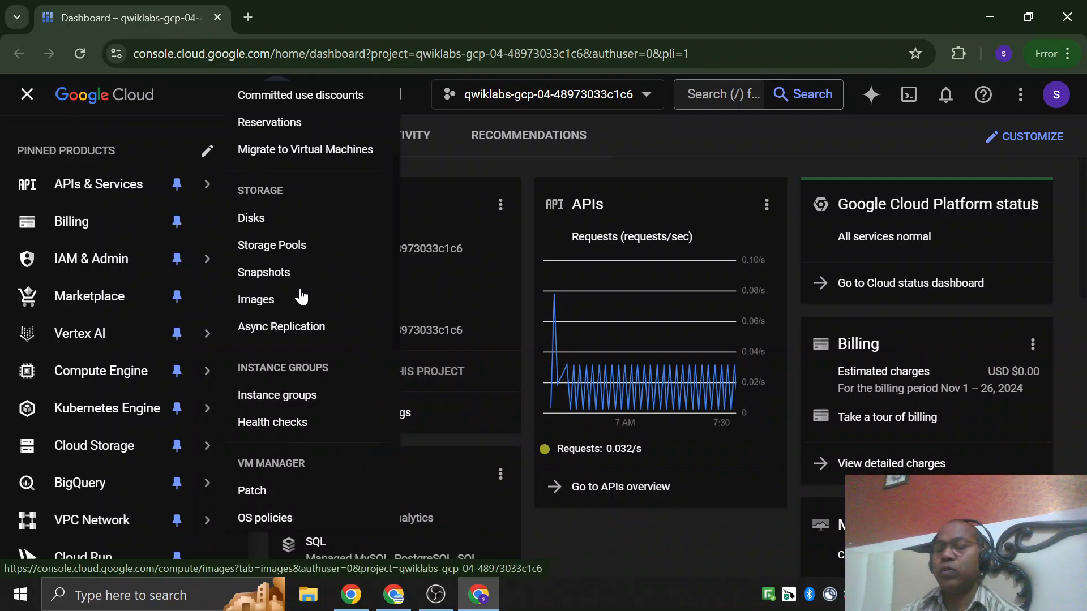
pyautogui.scroll(-3, 303, 295)
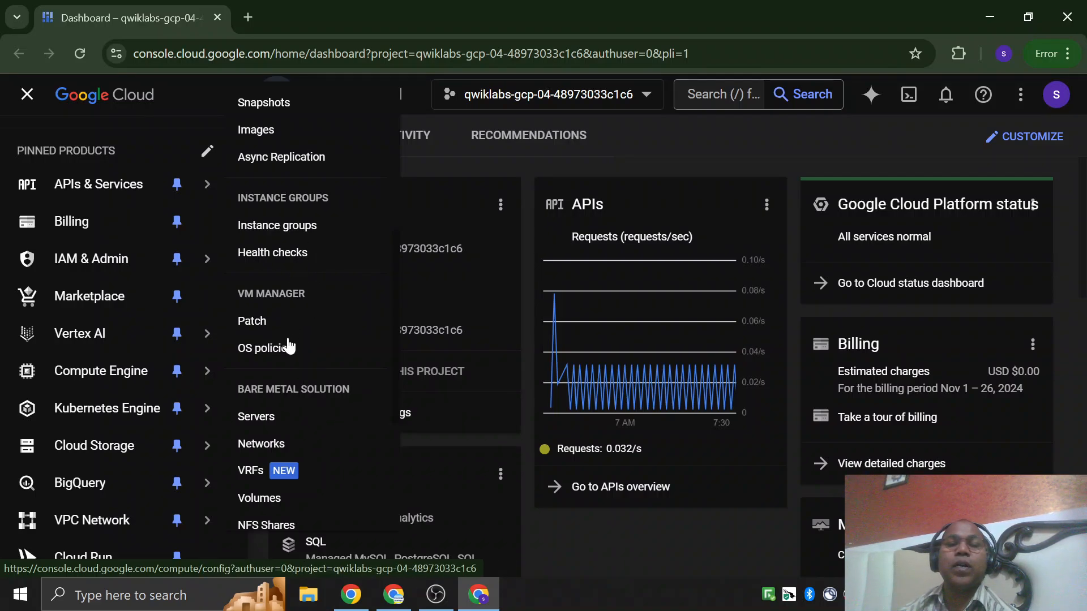
pyautogui.scroll(-2, 293, 322)
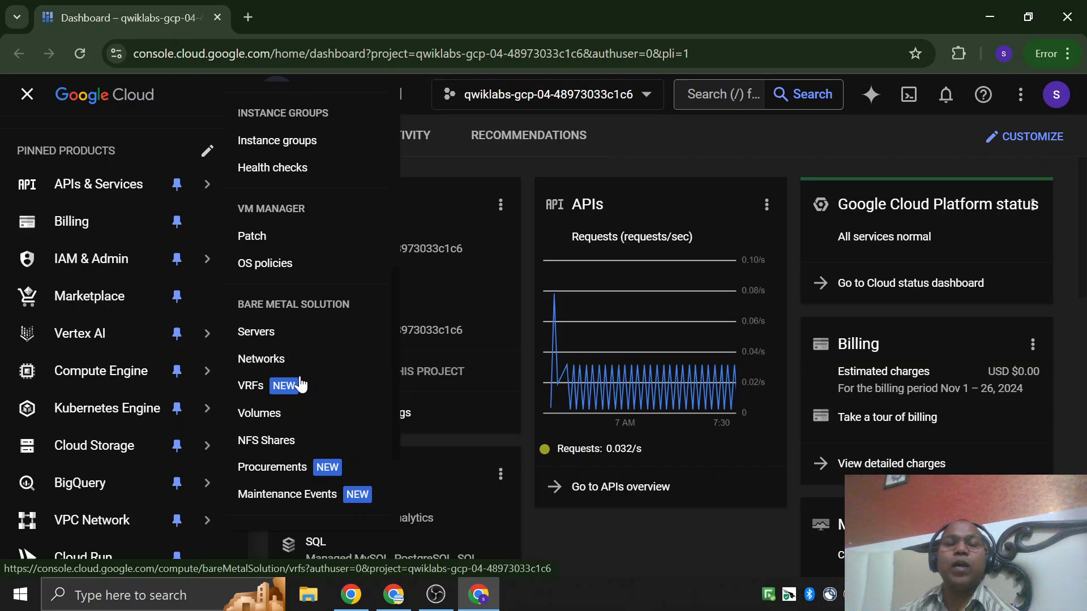
pyautogui.scroll(-2, 304, 380)
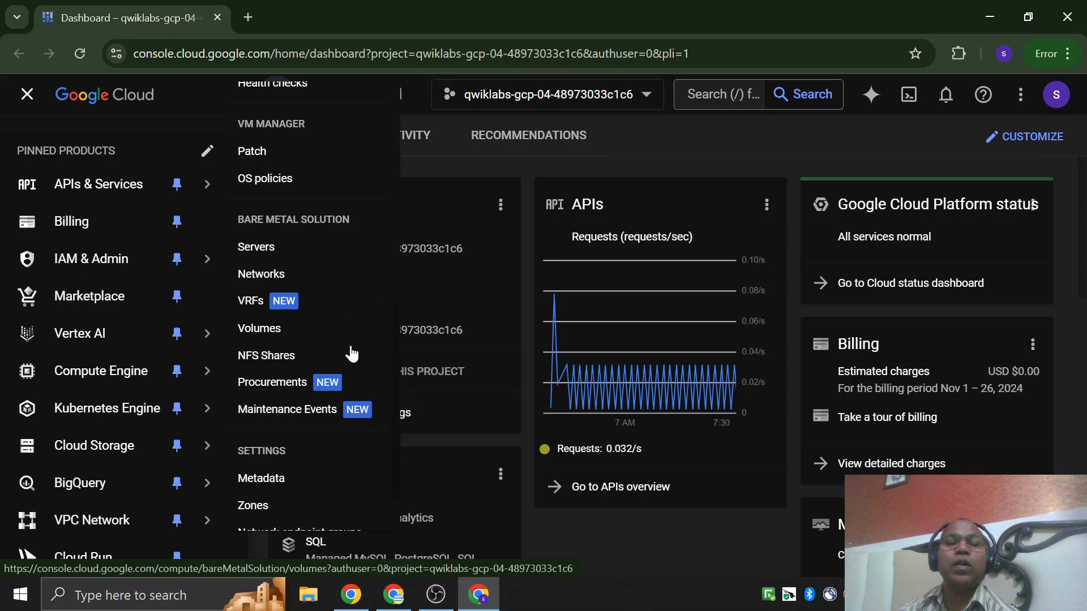
pyautogui.scroll(-2, 296, 371)
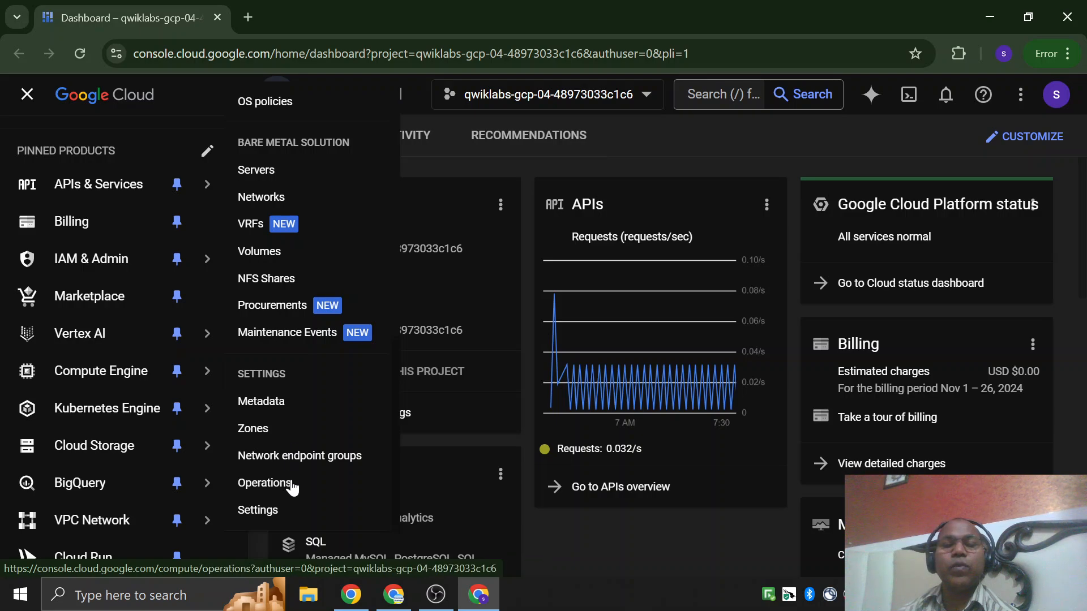
# Open the VM instances page of Compute Engine and switch back to the lab instructions in the other browser window.
pyautogui.scroll(10, 290, 442)
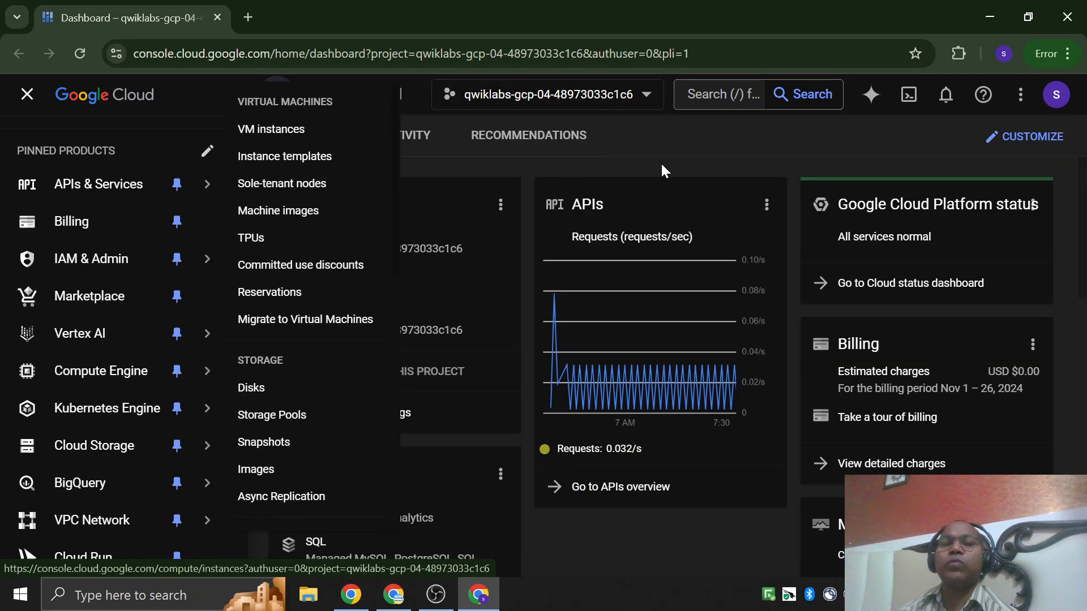
pyautogui.click(271, 129)
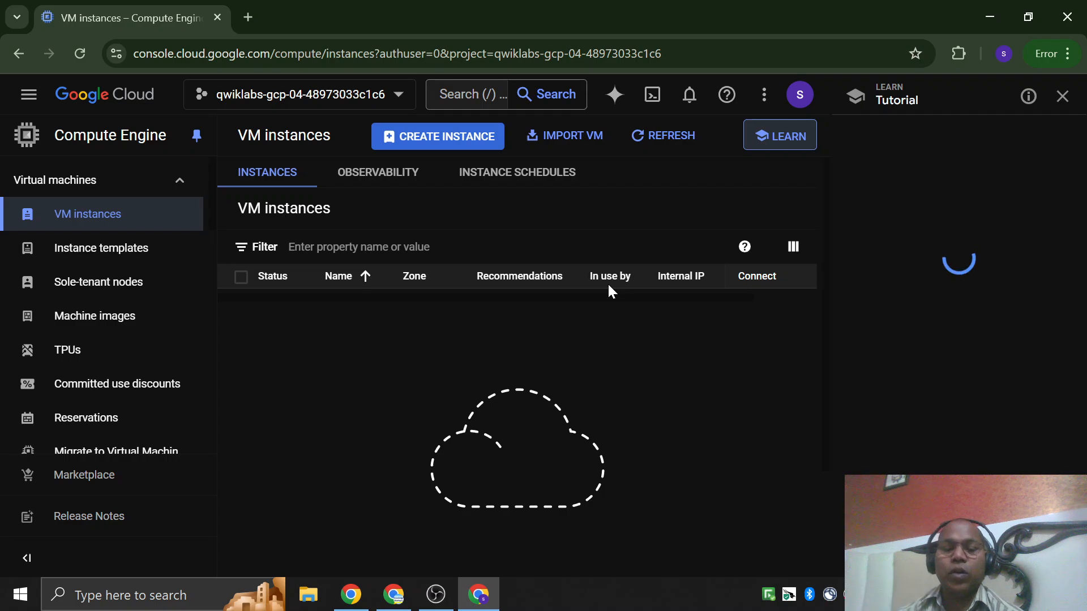
pyautogui.hotkey('alt', 'Tab')
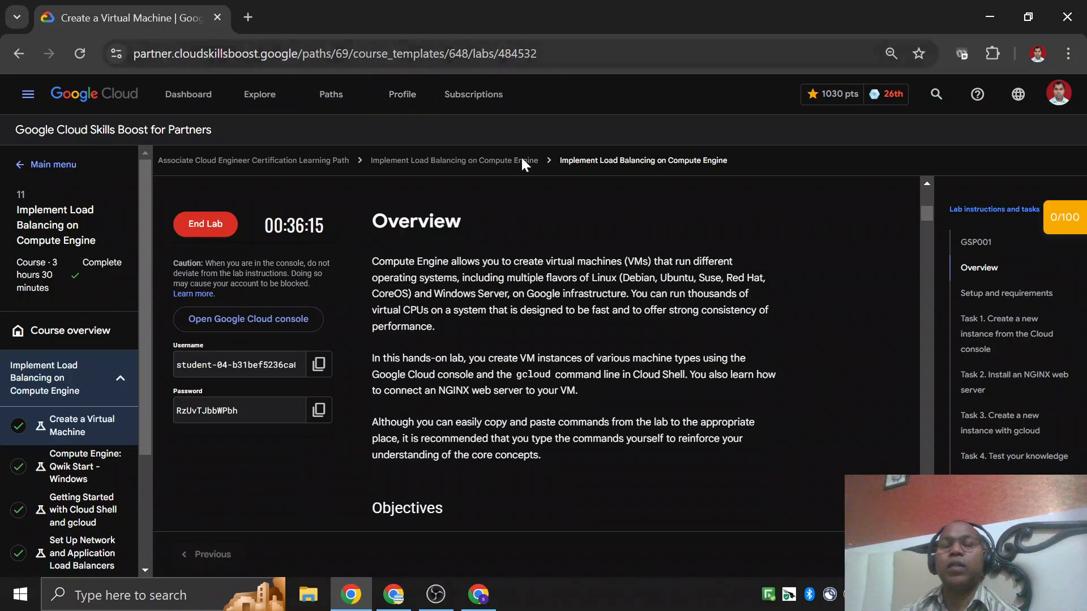
# Read the lab's Overview and the objectives on creating a VM with the Cloud console and the gcloud command line.
pyautogui.scroll(-2, 511, 237)
pyautogui.scroll(5, 512, 237)
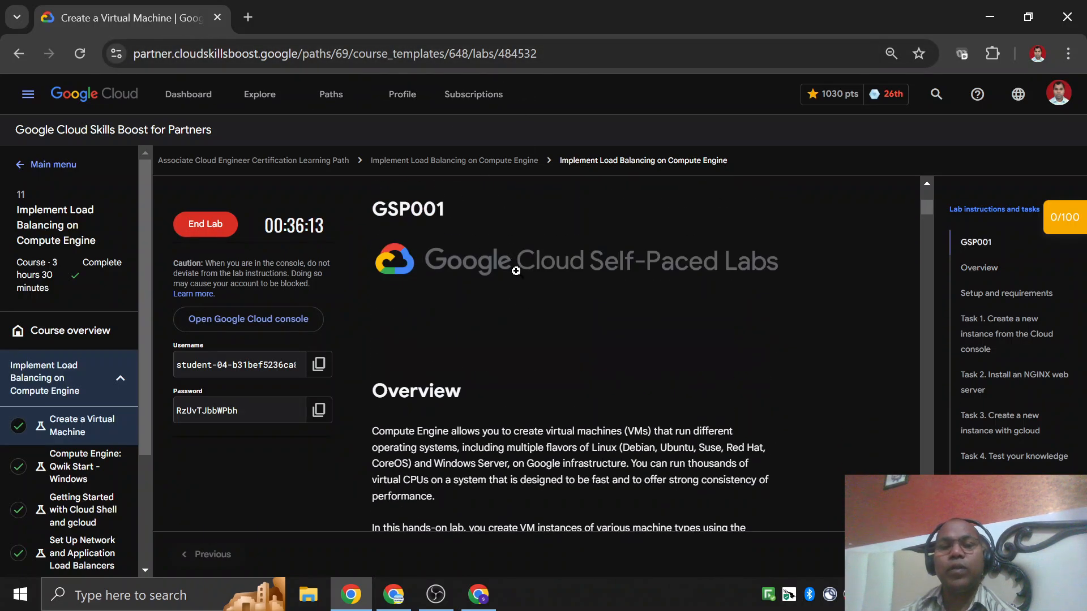
pyautogui.scroll(-5, 516, 271)
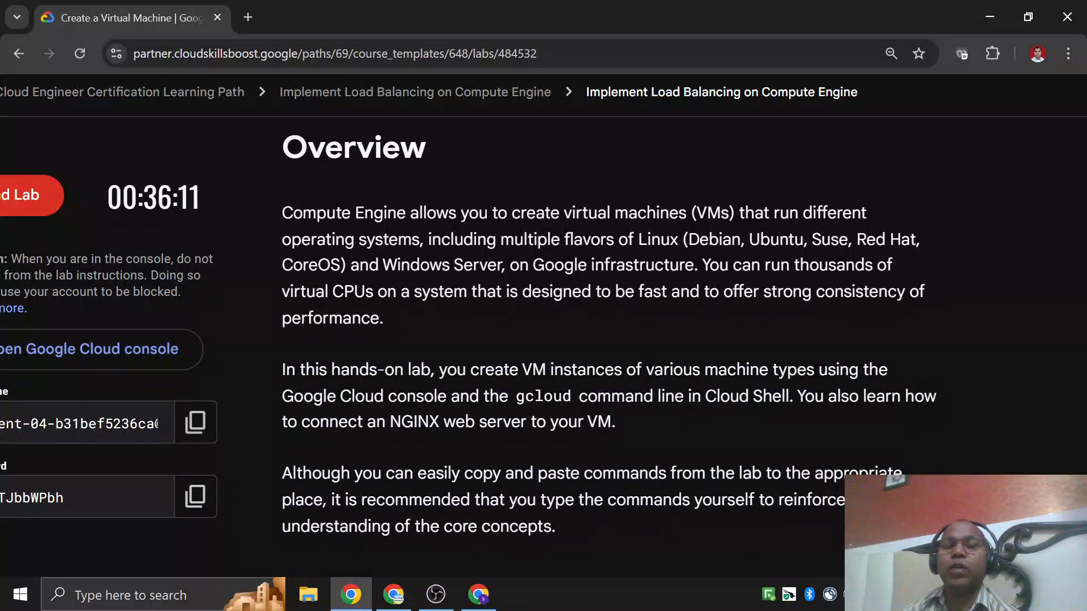
pyautogui.scroll(-5, 517, 272)
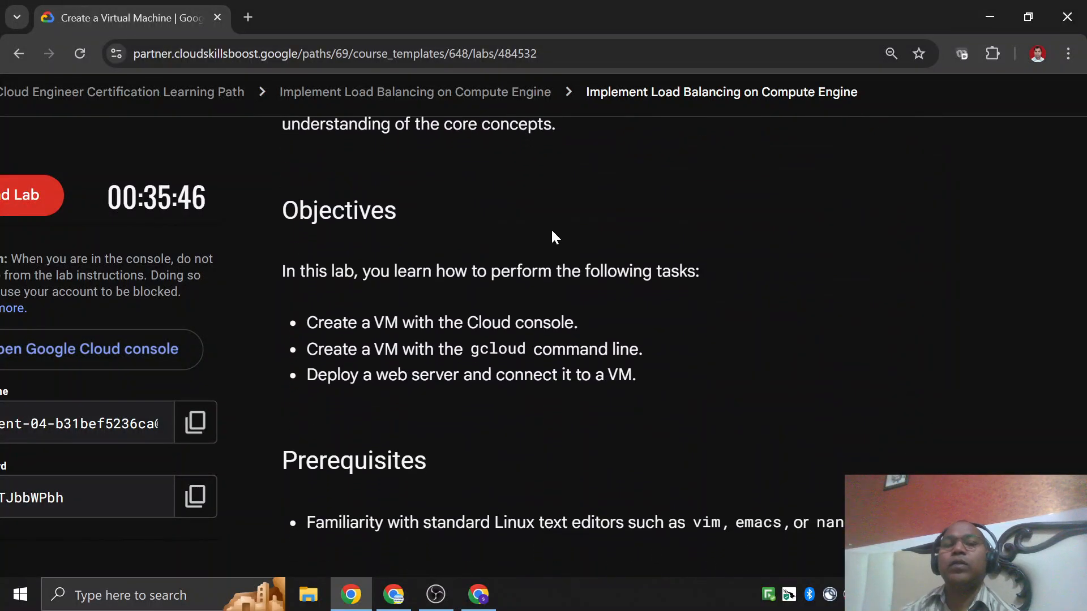
pyautogui.moveTo(333, 323); pyautogui.dragTo(619, 400)
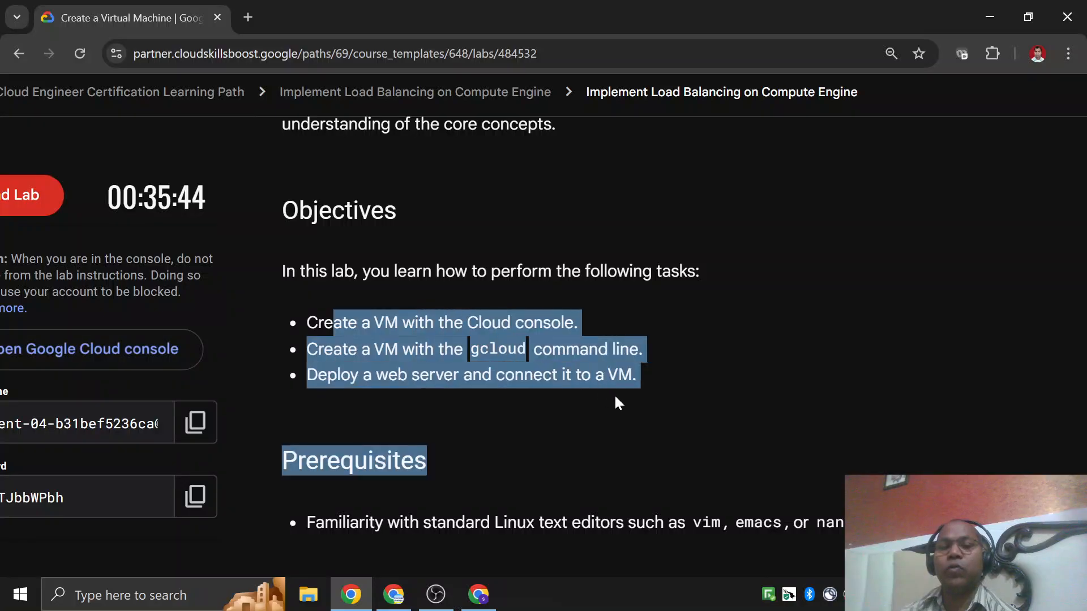
pyautogui.click(619, 400)
pyautogui.moveTo(348, 323); pyautogui.dragTo(491, 322)
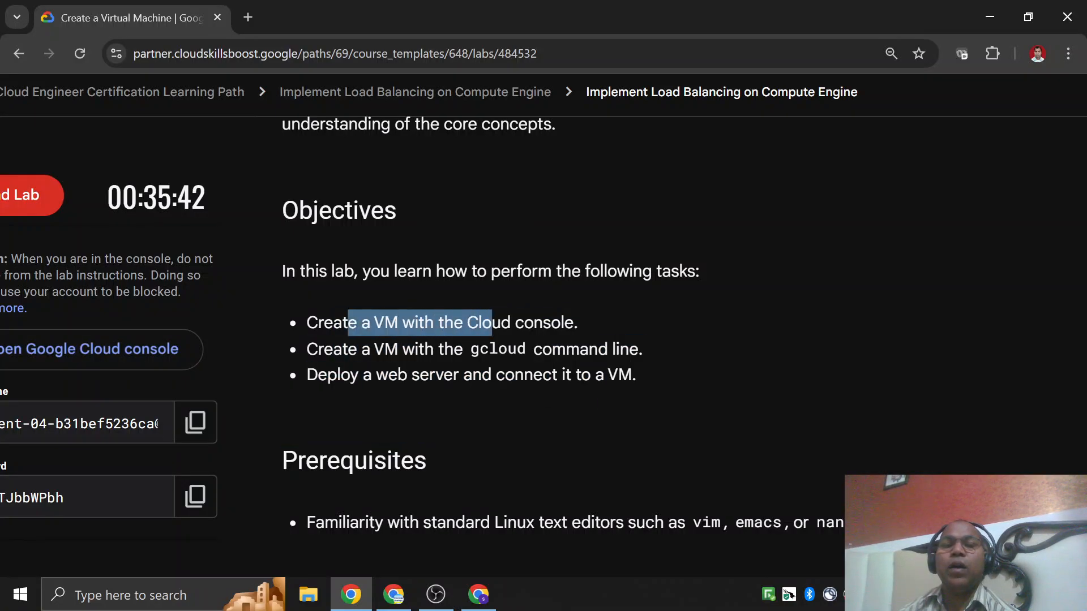
pyautogui.click(469, 351)
pyautogui.moveTo(661, 357); pyautogui.dragTo(306, 324)
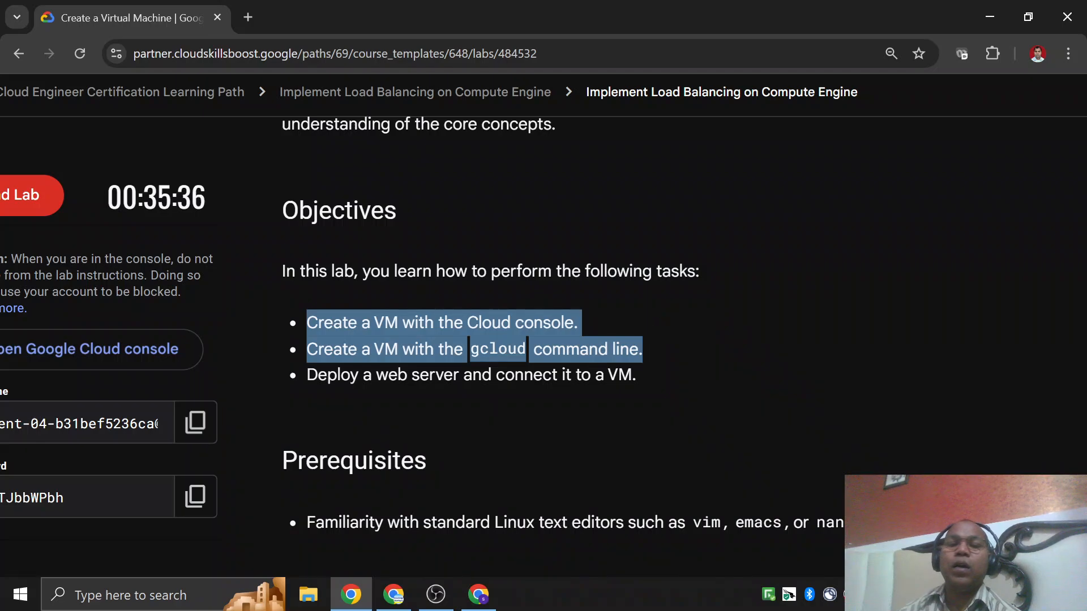
pyautogui.click(661, 330)
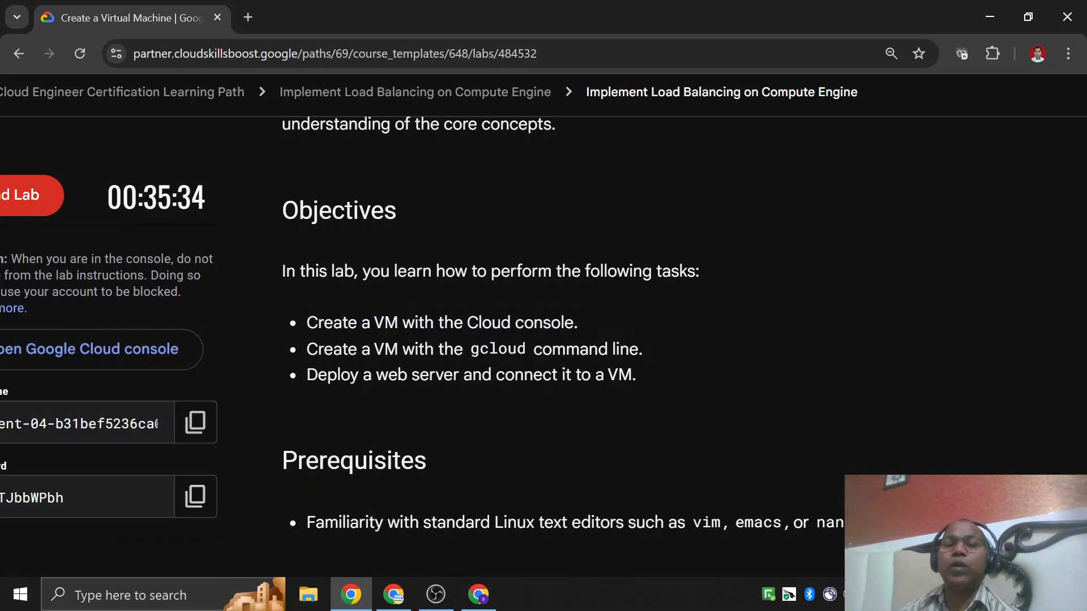
pyautogui.moveTo(468, 324); pyautogui.dragTo(593, 328)
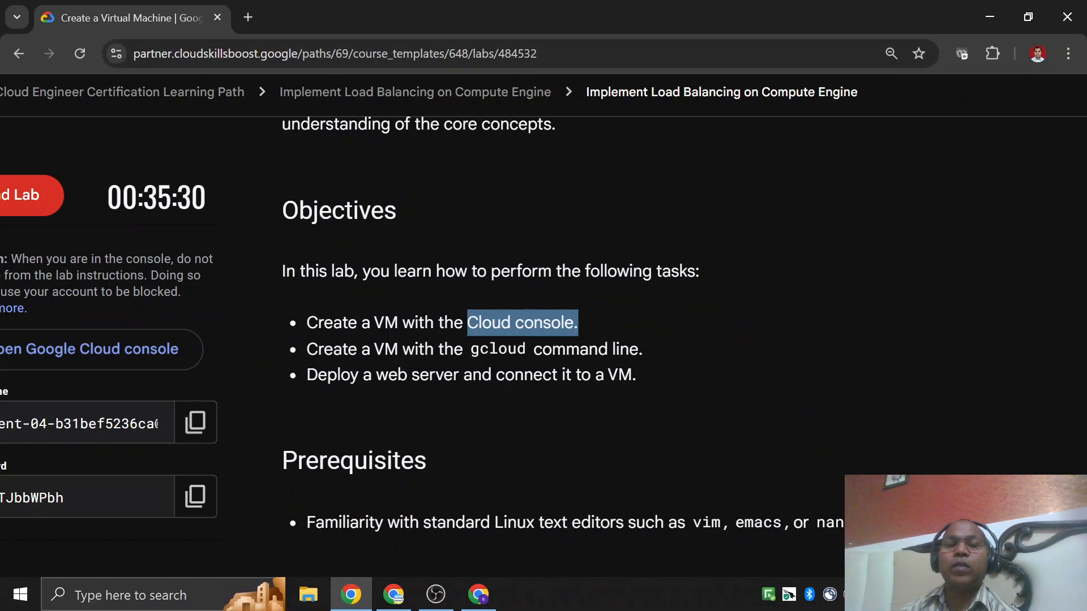
pyautogui.moveTo(542, 350); pyautogui.dragTo(306, 300)
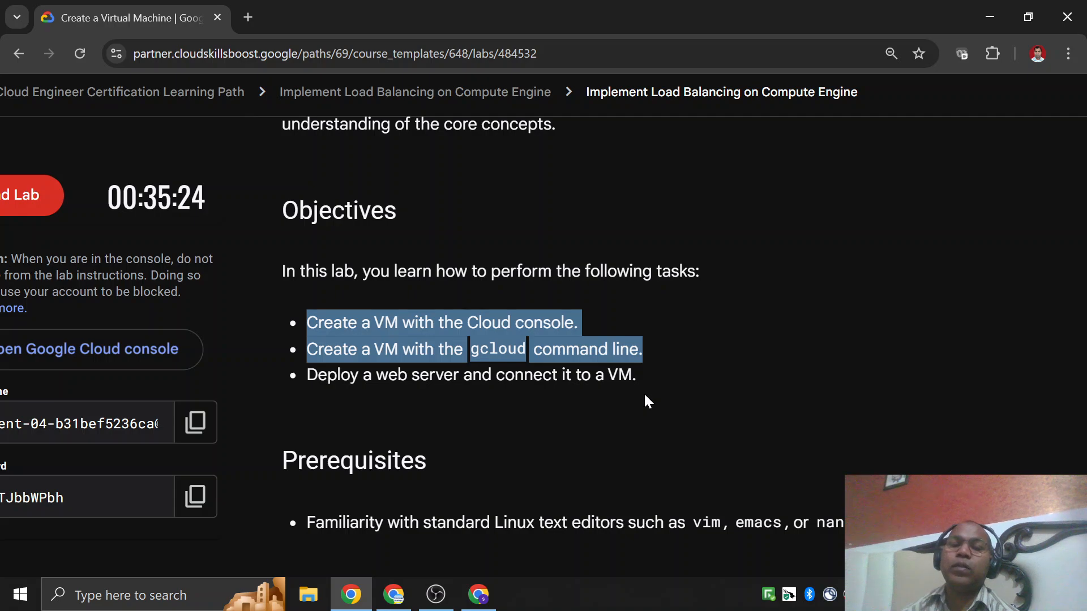
# Go through the web server deployment objective and revisit the gcloud and Cloud console wording in the objectives list.
pyautogui.scroll(-2, 645, 399)
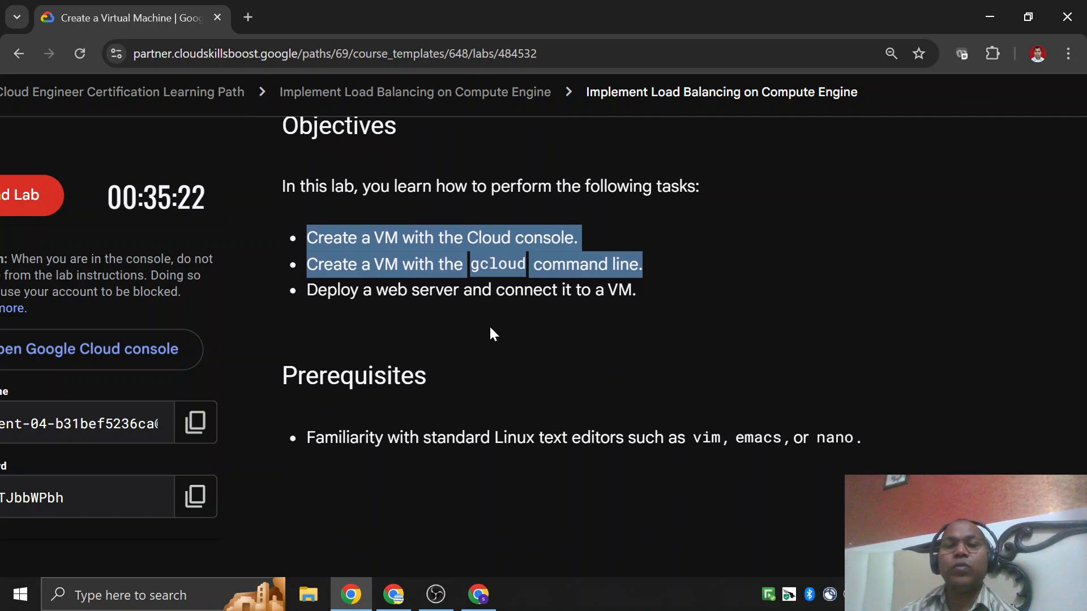
pyautogui.moveTo(376, 289); pyautogui.dragTo(632, 289)
pyautogui.click(674, 301)
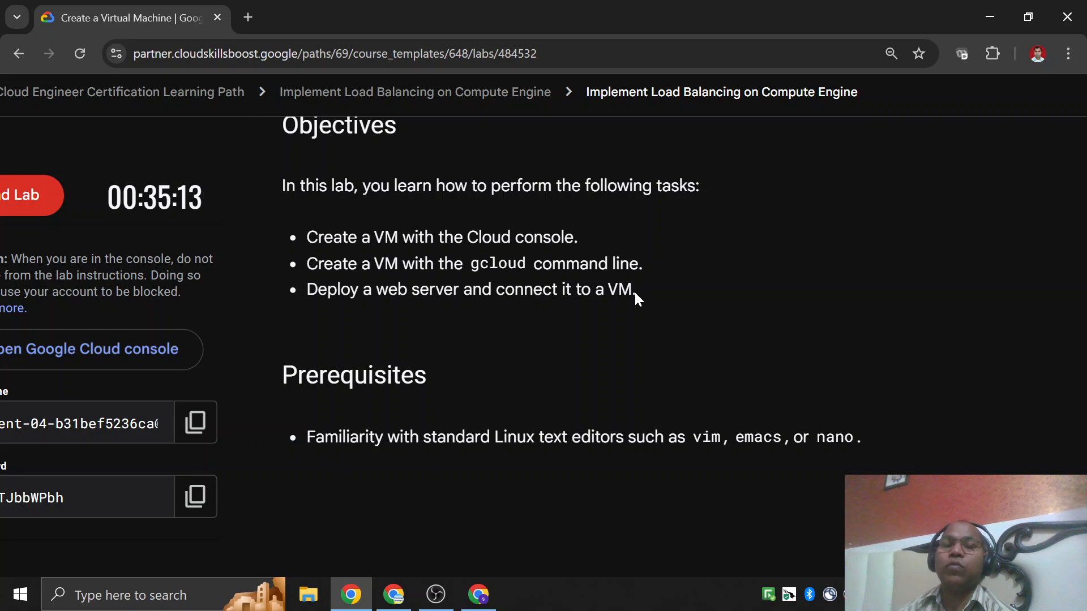
pyautogui.moveTo(490, 264); pyautogui.dragTo(688, 270)
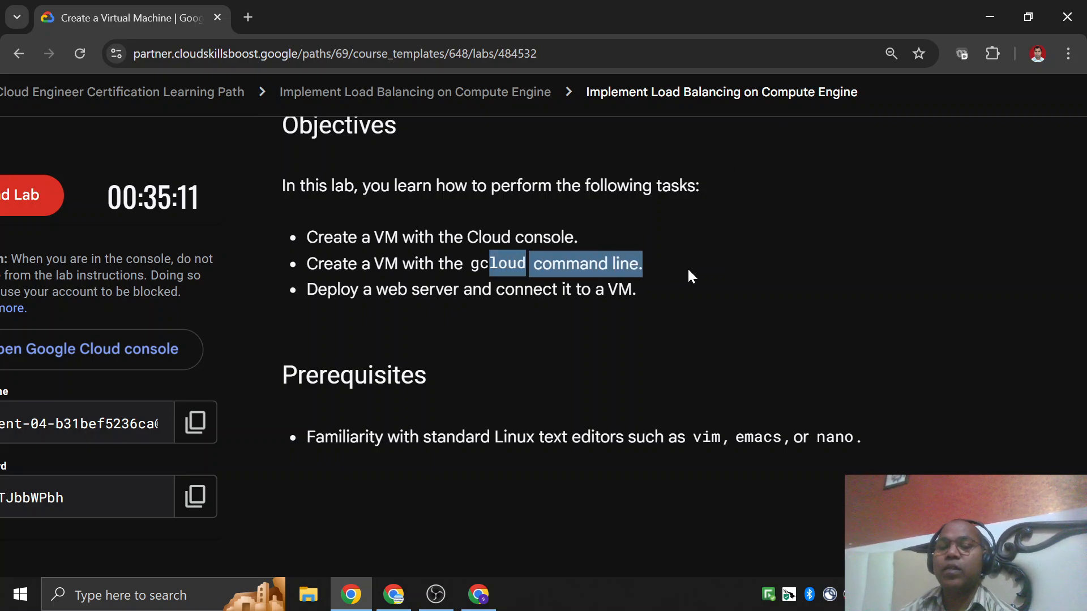
pyautogui.click(659, 266)
pyautogui.moveTo(491, 238); pyautogui.dragTo(551, 238)
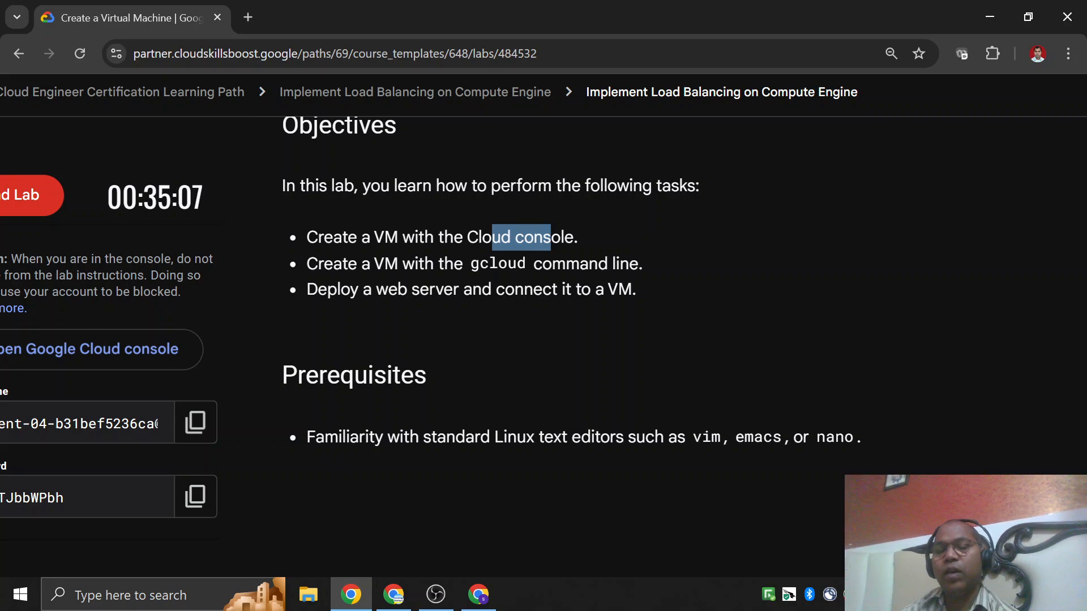
pyautogui.click(621, 327)
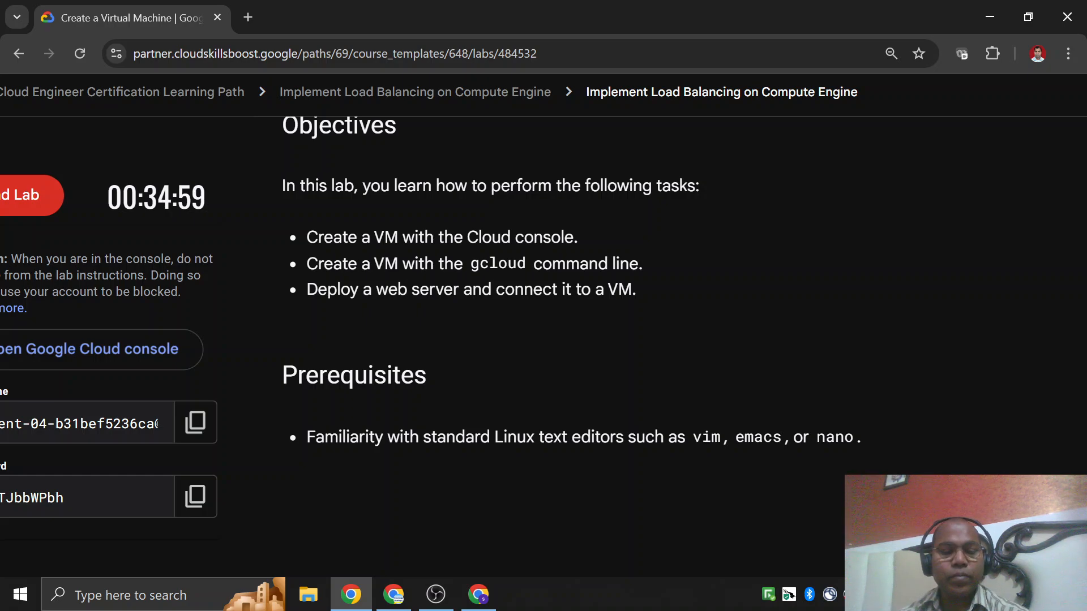
# Annotate the Cloud console and gcloud objectives with freehand yellow arrows, notes and a circle, and clear the annotations.
pyautogui.moveTo(590, 235); pyautogui.dragTo(729, 173)
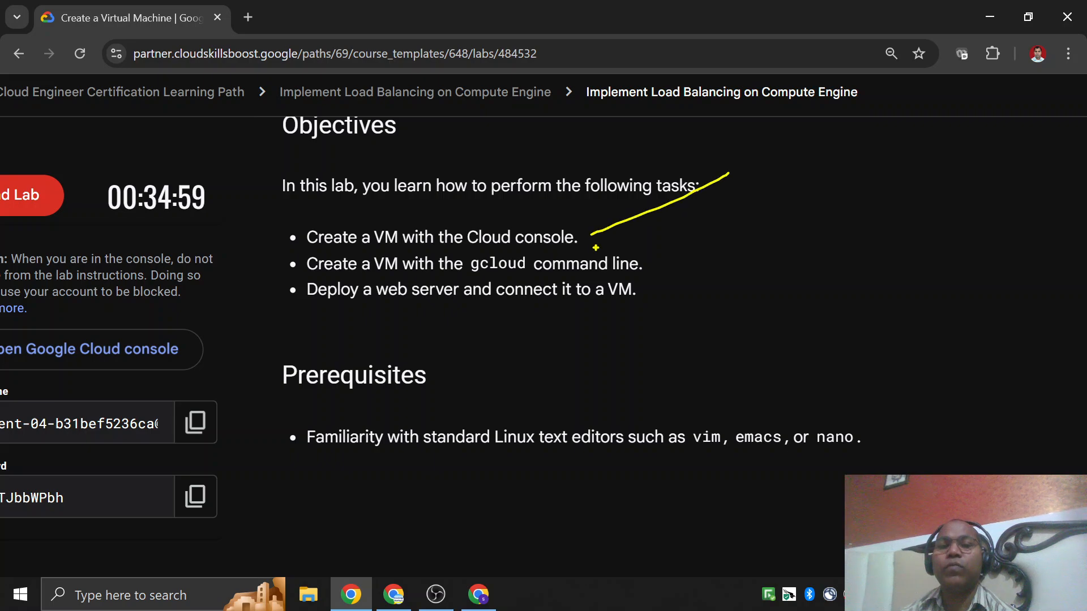
pyautogui.moveTo(597, 215)
pyautogui.mouseDown()
pyautogui.moveTo(632, 238)
pyautogui.moveTo(748, 222)
pyautogui.mouseUp()
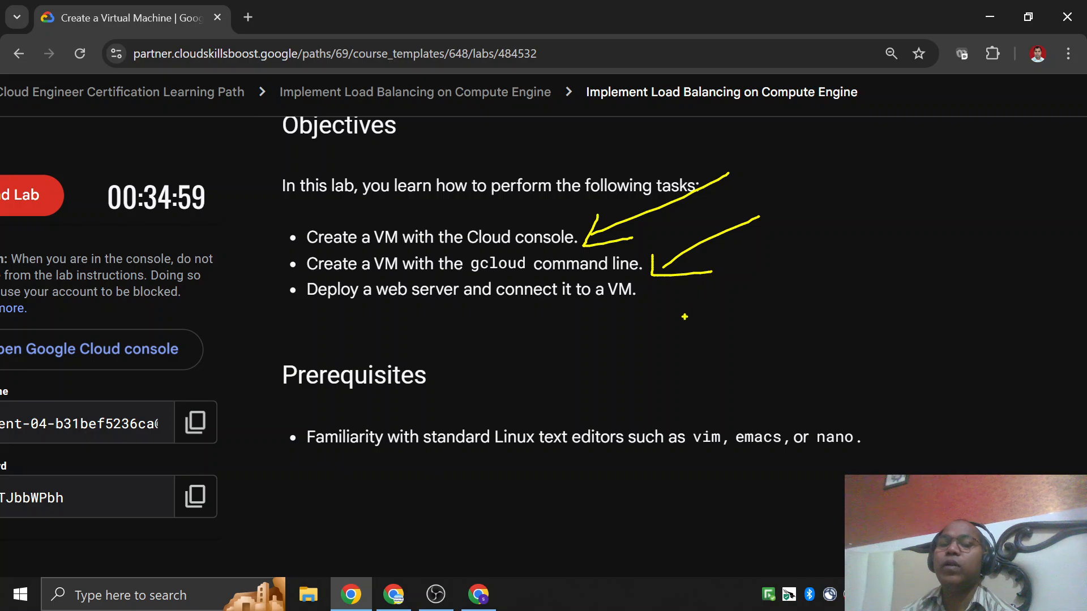
pyautogui.moveTo(712, 348); pyautogui.dragTo(746, 343)
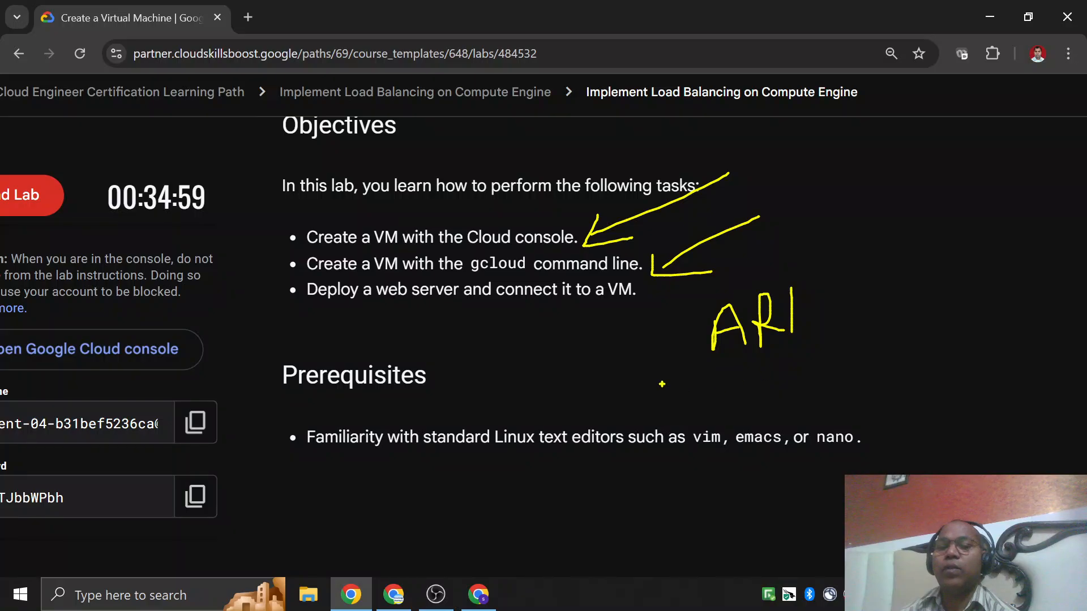
pyautogui.moveTo(642, 414); pyautogui.dragTo(733, 408)
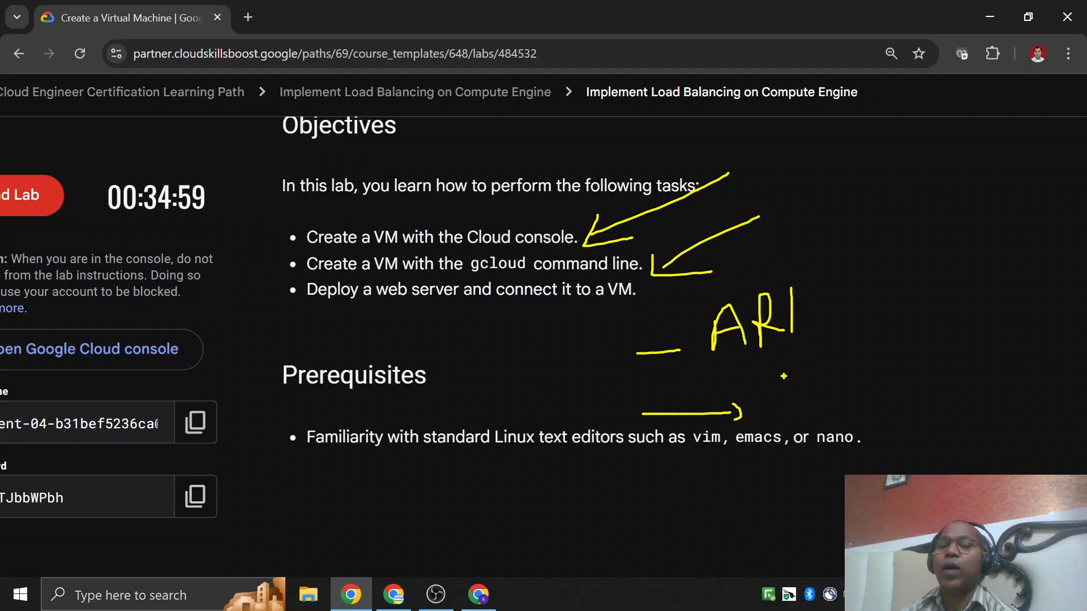
pyautogui.moveTo(768, 399); pyautogui.dragTo(852, 368)
pyautogui.moveTo(793, 160)
pyautogui.mouseDown()
pyautogui.moveTo(656, 136)
pyautogui.moveTo(592, 339)
pyautogui.moveTo(852, 378)
pyautogui.moveTo(813, 182)
pyautogui.mouseUp()
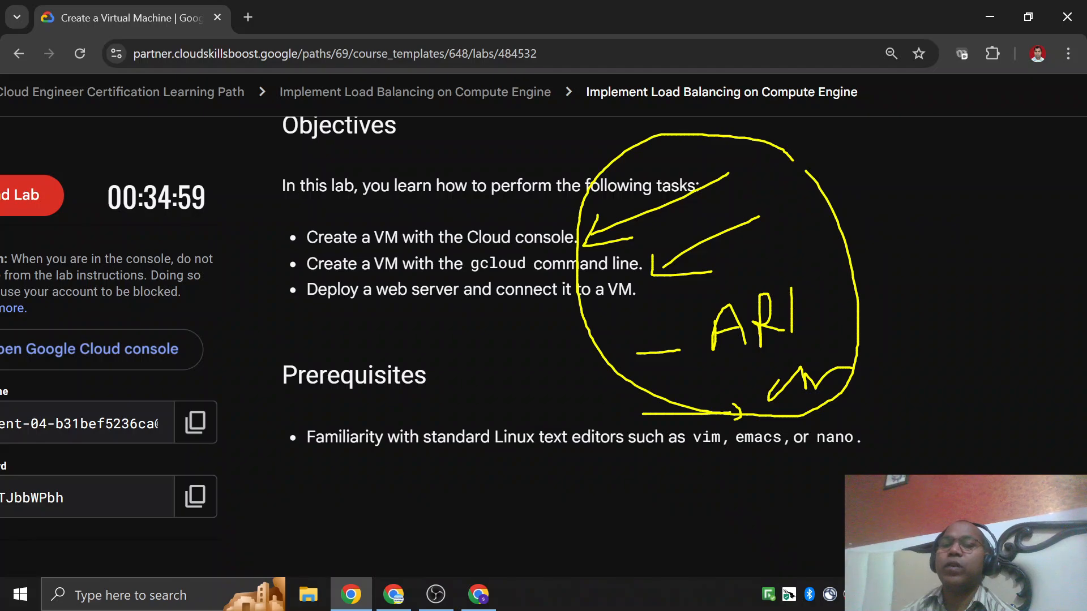
pyautogui.press('Escape')
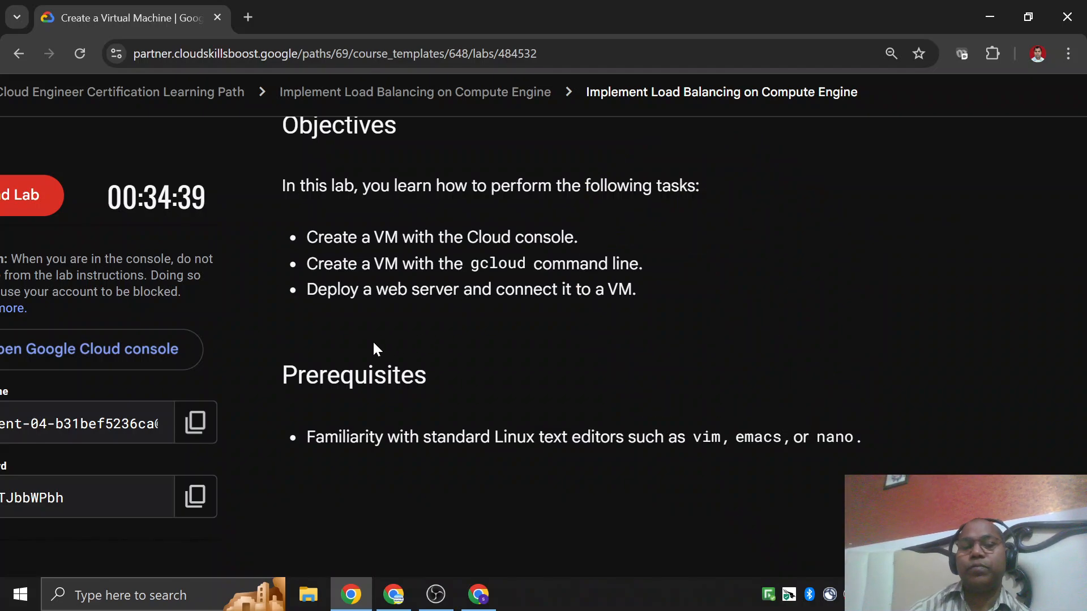
# Review the Prerequisites section on Linux text editors, highlighting vim.
pyautogui.scroll(-3, 375, 349)
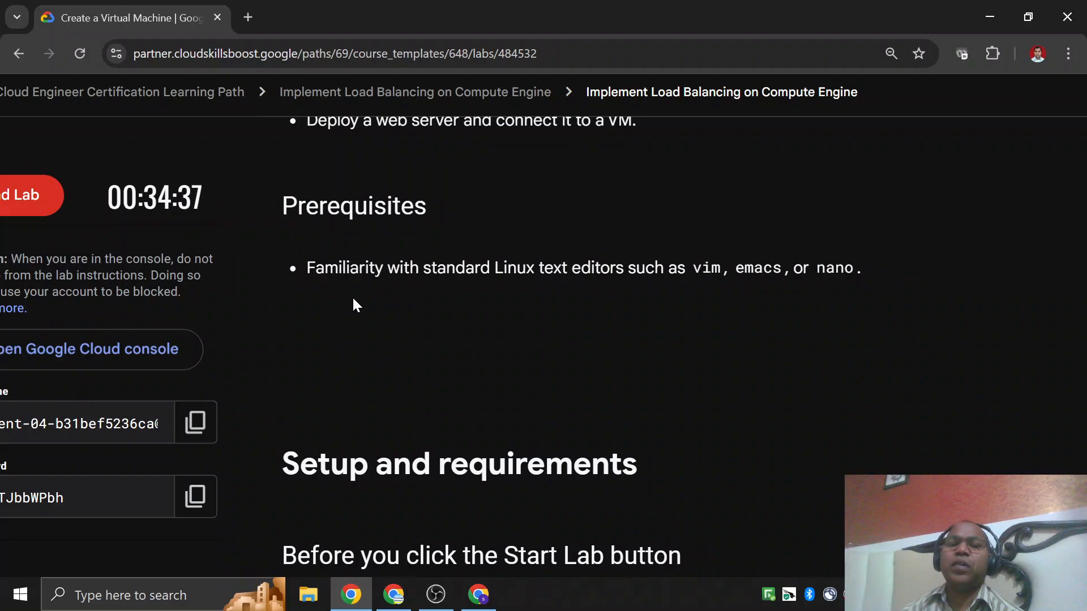
pyautogui.scroll(4, 355, 304)
pyautogui.scroll(-3, 362, 314)
pyautogui.scroll(4, 362, 314)
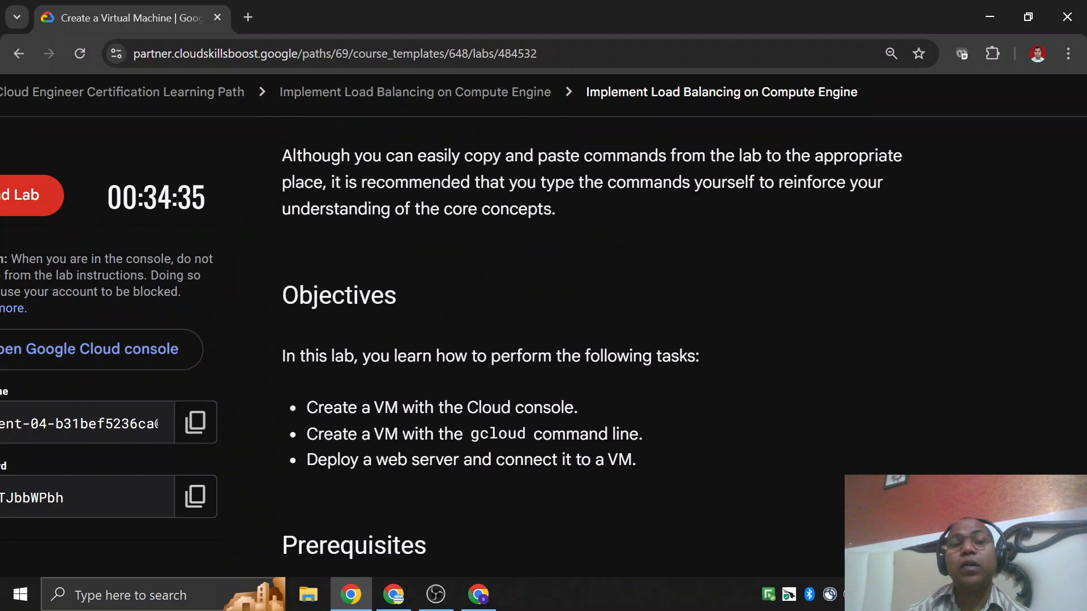
pyautogui.scroll(-3, 439, 371)
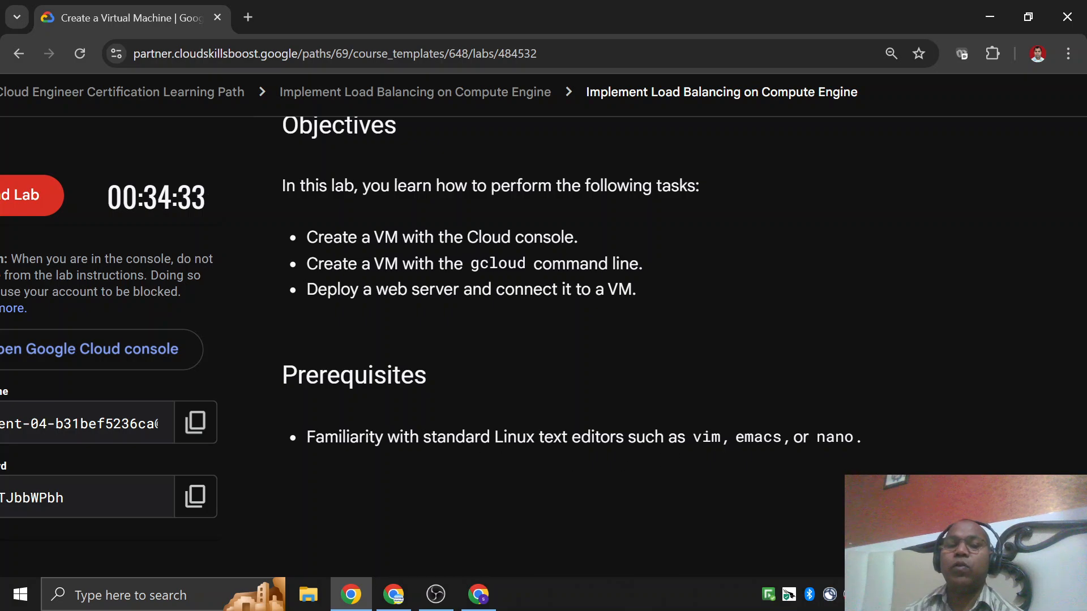
pyautogui.scroll(-3, 687, 336)
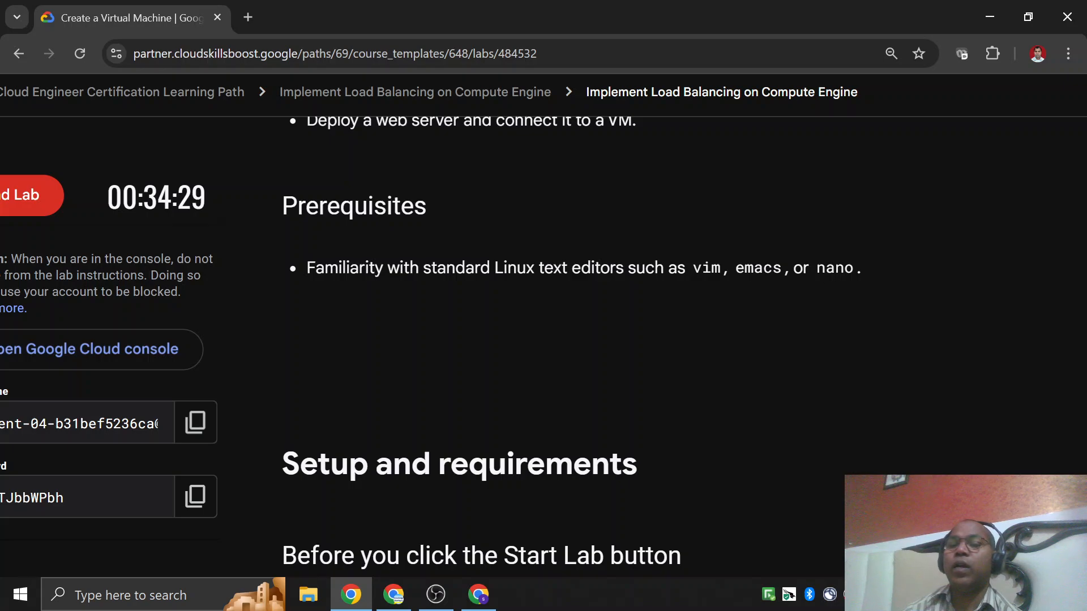
pyautogui.moveTo(702, 271); pyautogui.dragTo(734, 274)
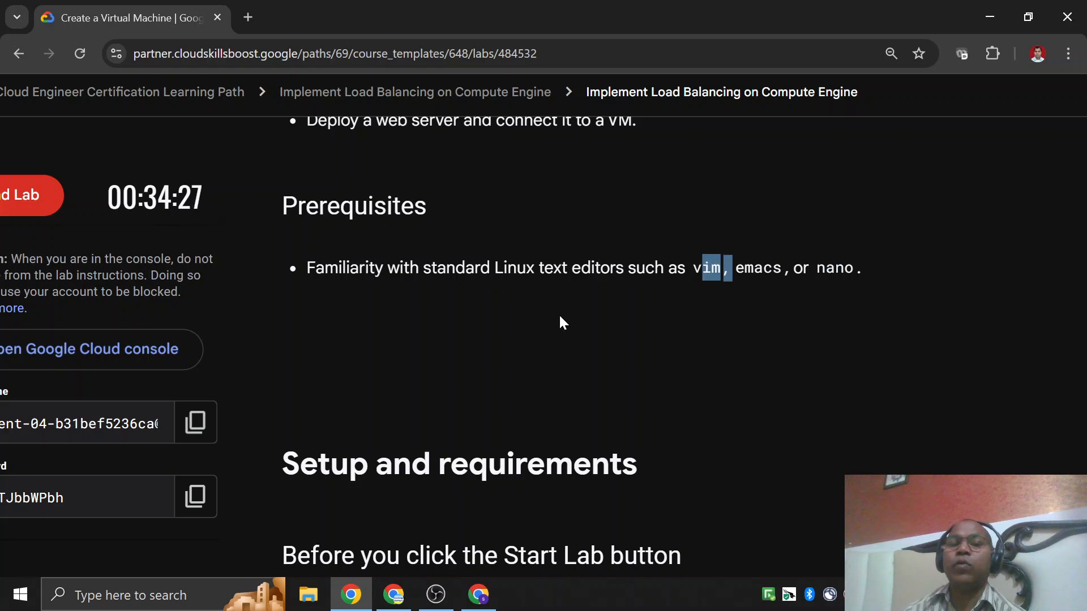
# Review the lab's setup and console sign-in instructions down to Activate Cloud Shell, and switch to the VM instances window.
pyautogui.scroll(-5, 560, 318)
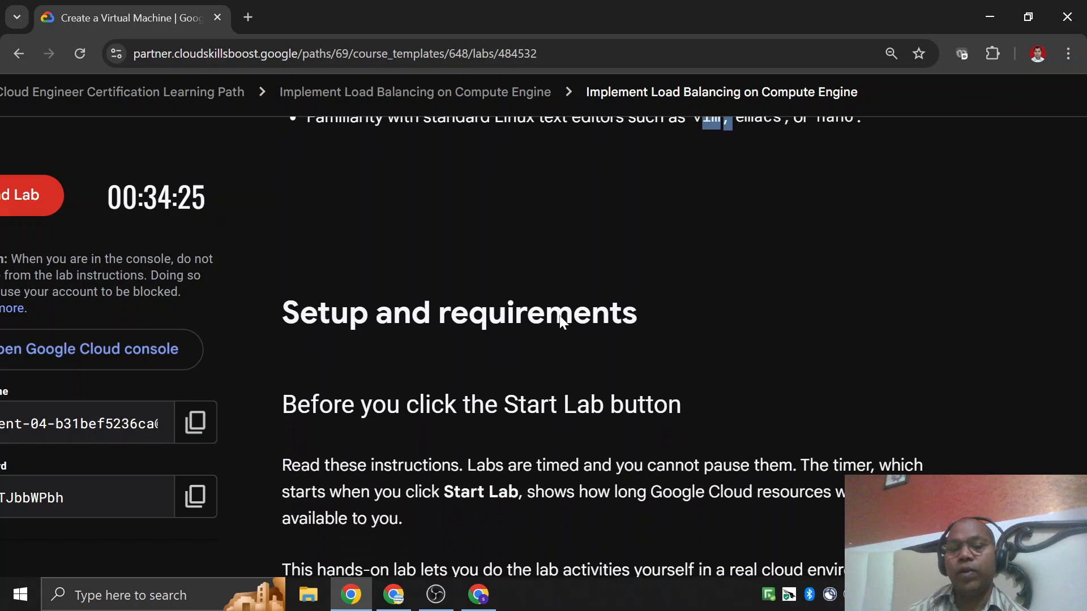
pyautogui.scroll(-15, 559, 315)
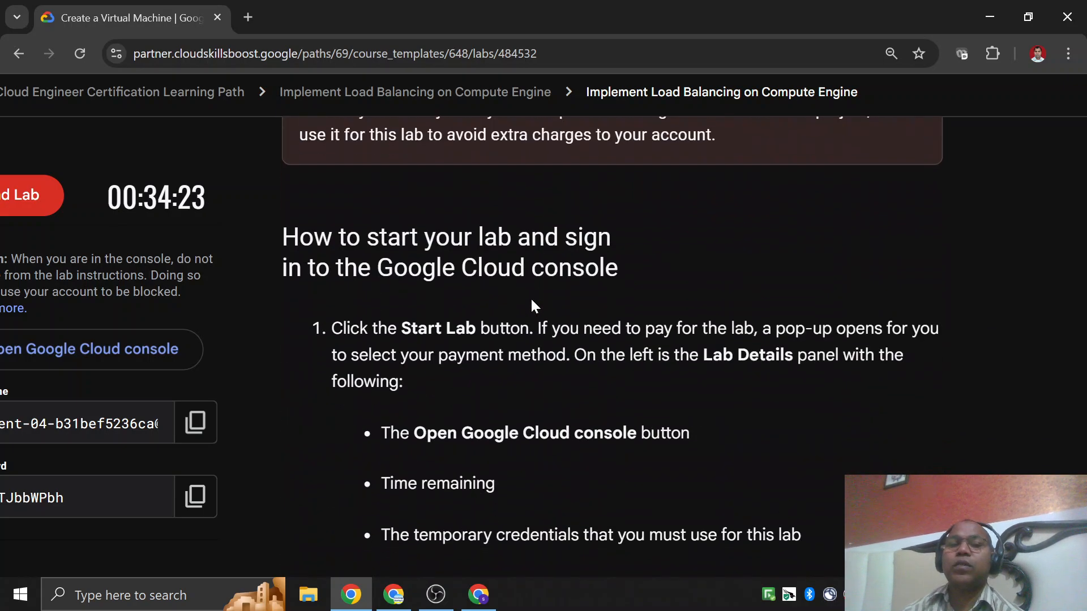
pyautogui.scroll(-9, 532, 308)
pyautogui.scroll(5, 532, 307)
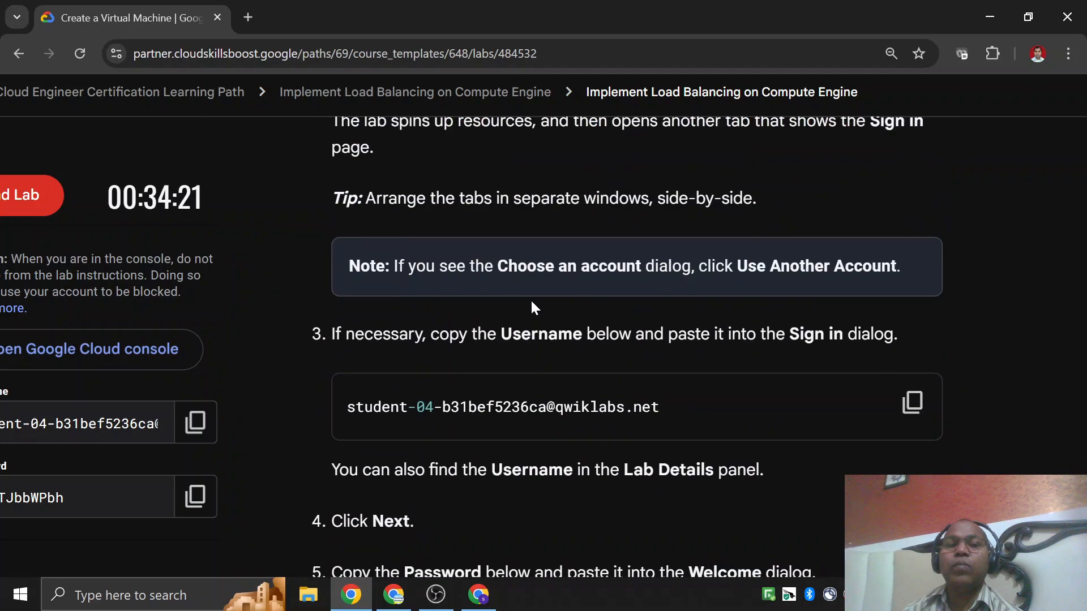
pyautogui.scroll(10, 430, 300)
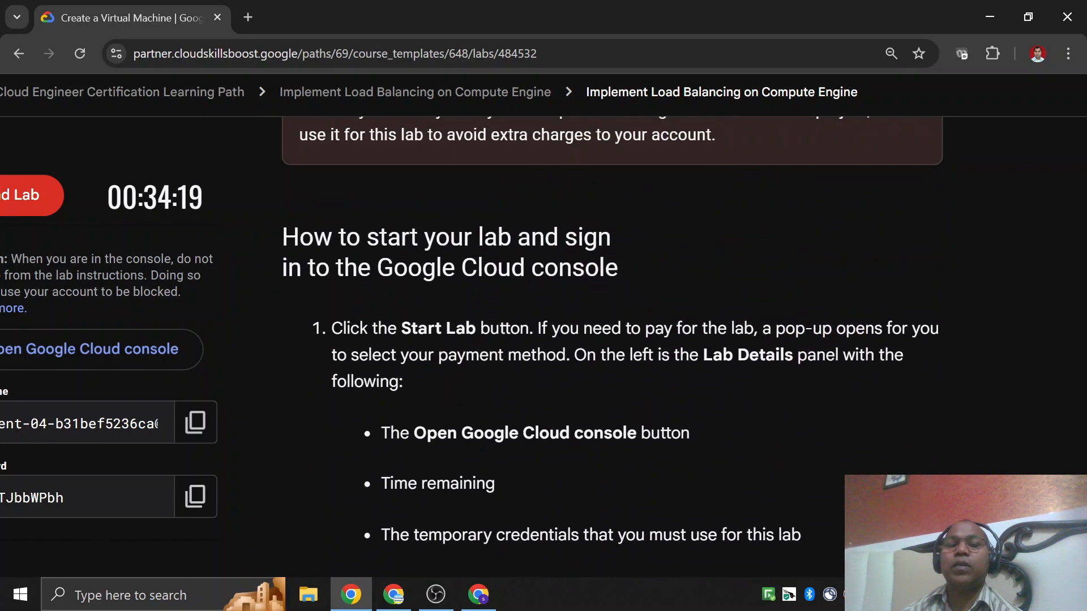
pyautogui.scroll(-10, 475, 280)
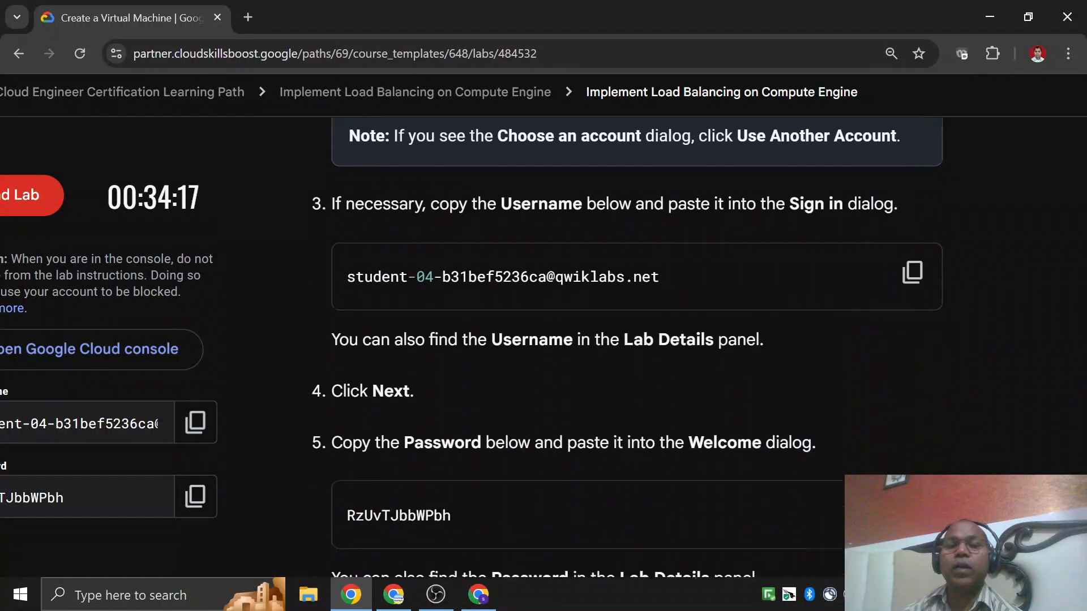
pyautogui.scroll(6, 474, 278)
pyautogui.scroll(-3, 381, 322)
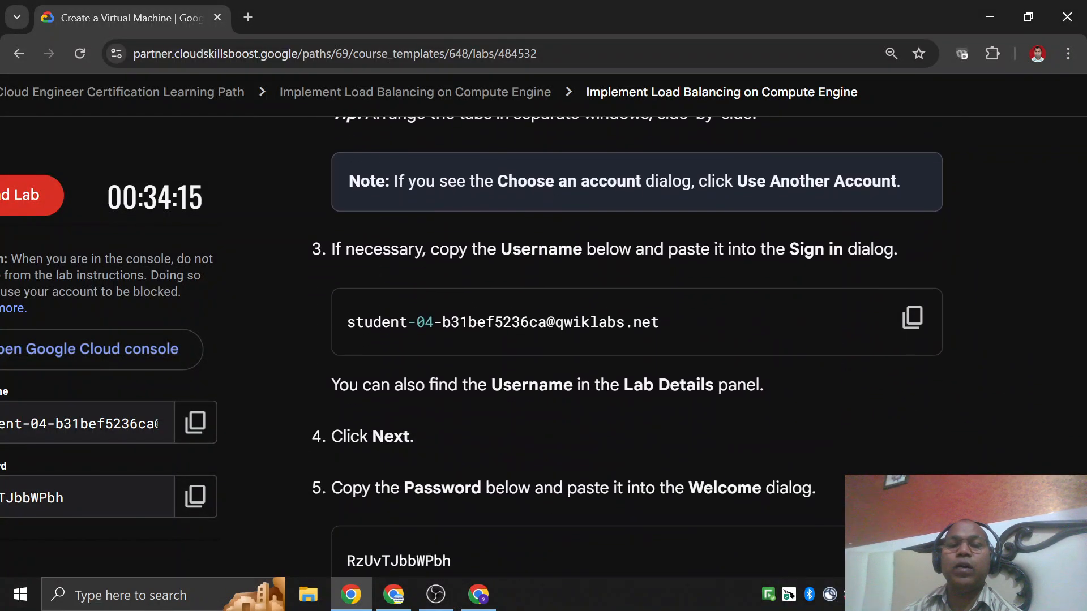
pyautogui.tripleClick(692, 320)
pyautogui.scroll(-5, 647, 318)
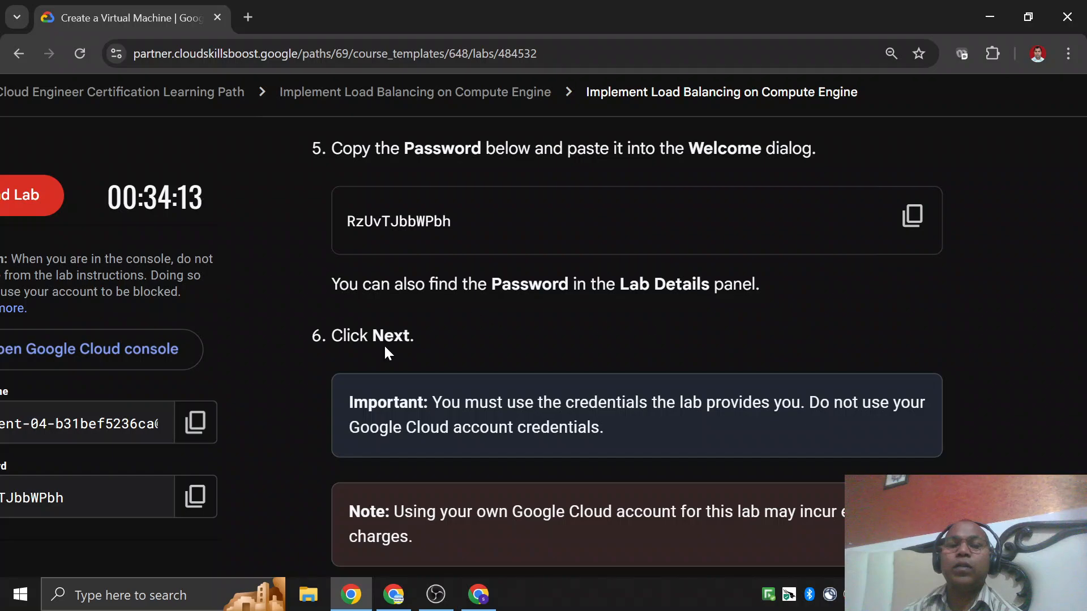
pyautogui.scroll(-9, 372, 232)
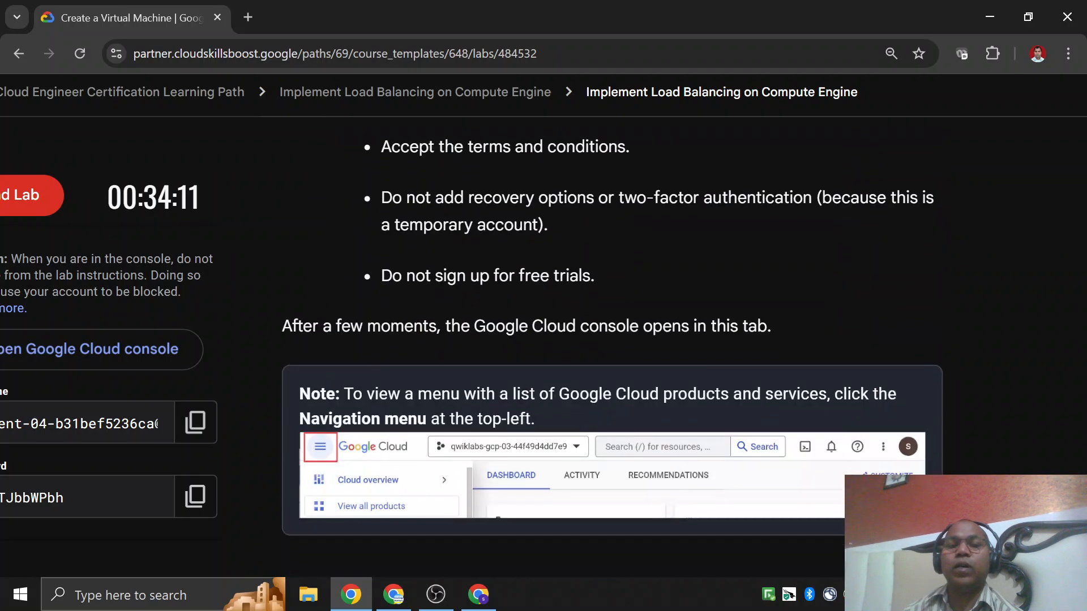
pyautogui.scroll(-3, 525, 368)
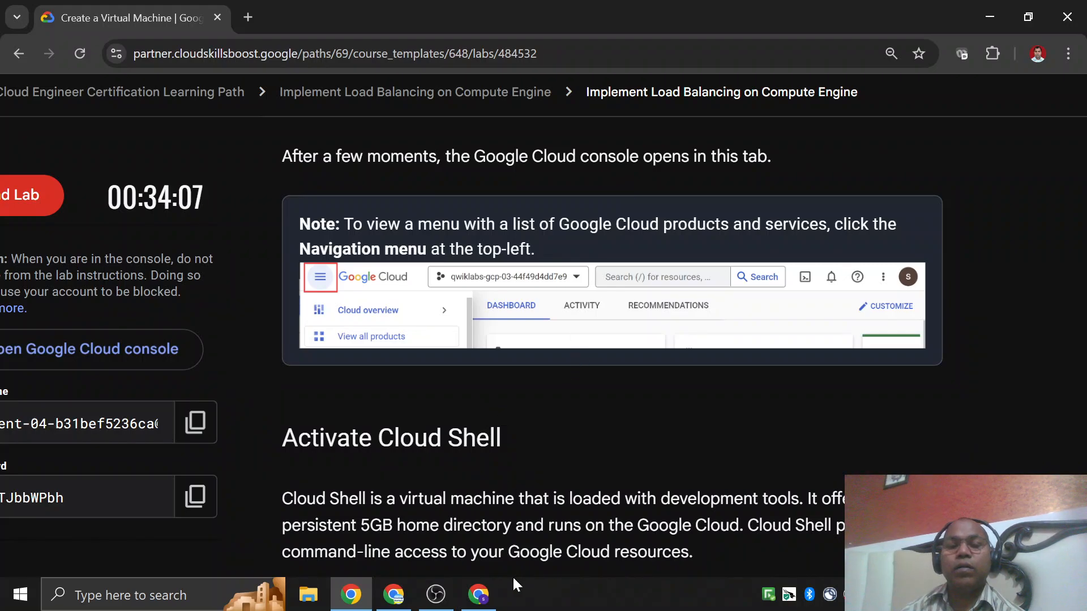
pyautogui.hotkey('alt', 'Tab')
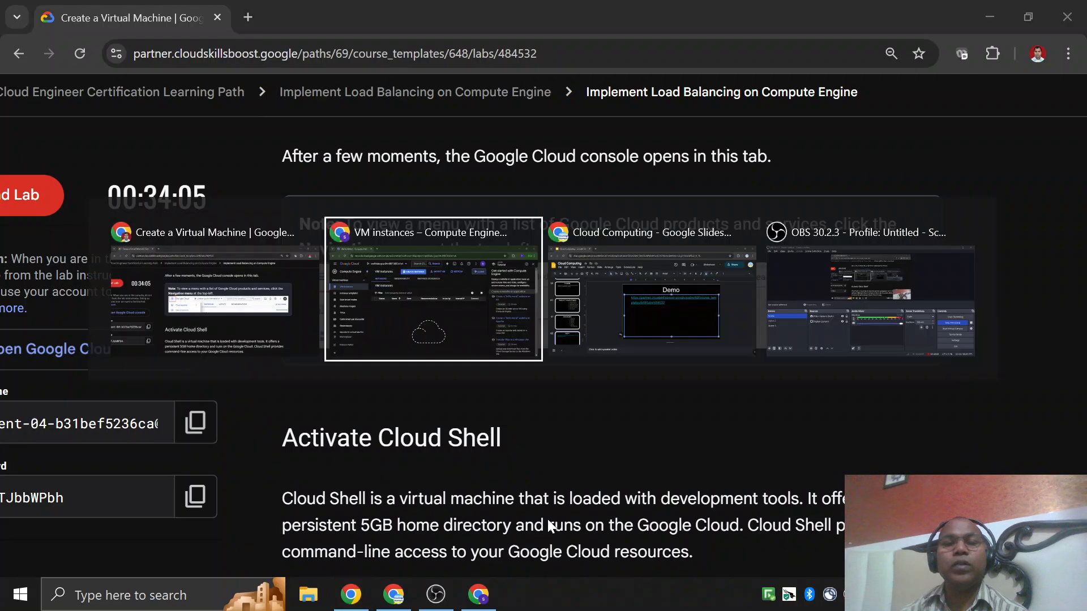
# Switch to the Compute Engine VM instances window, highlight the console web address, and close the Learn tutorial pane.
pyautogui.press('Tab')
pyautogui.press('Tab')
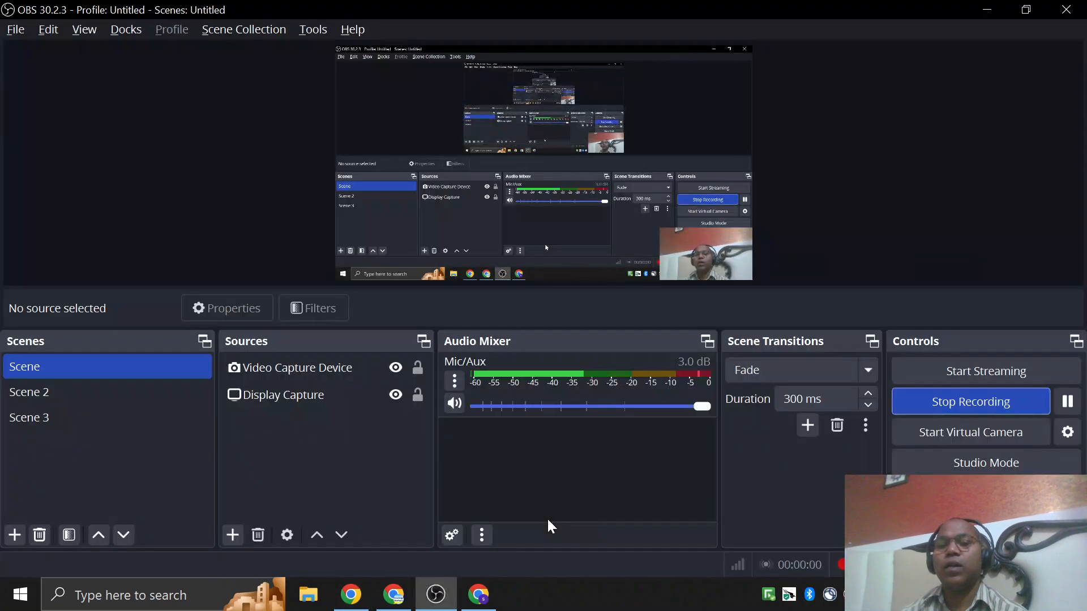
pyautogui.hotkey('alt', 'Tab')
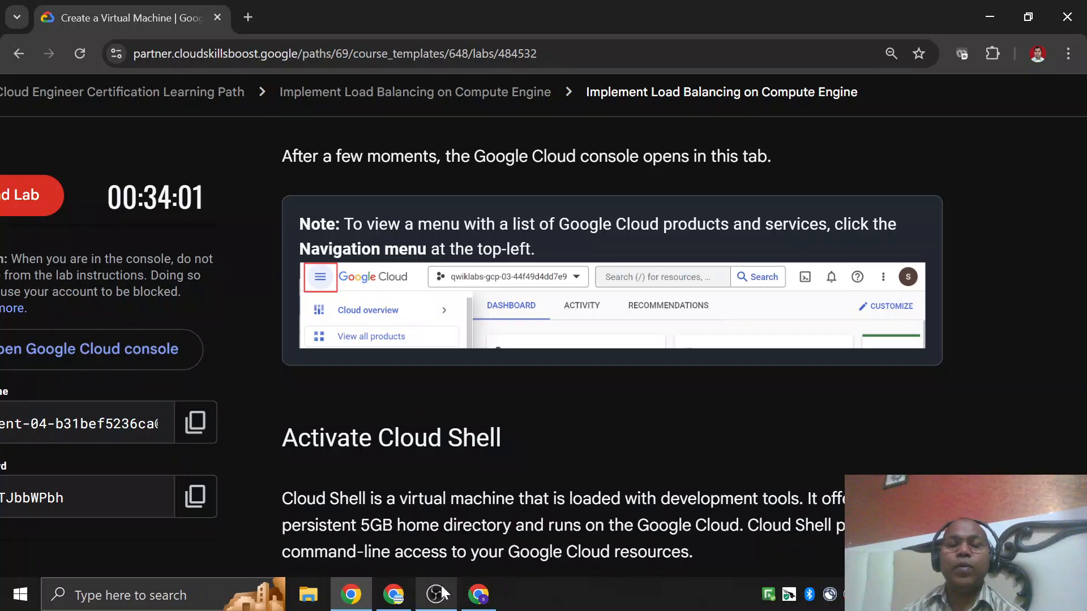
pyautogui.click(478, 594)
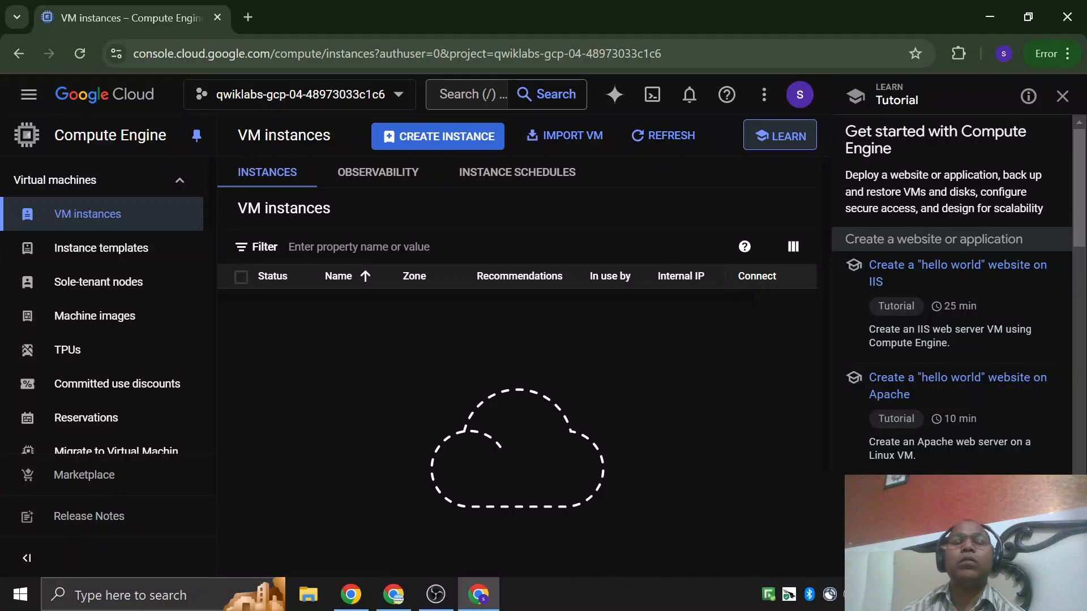
pyautogui.moveTo(134, 54); pyautogui.dragTo(262, 55)
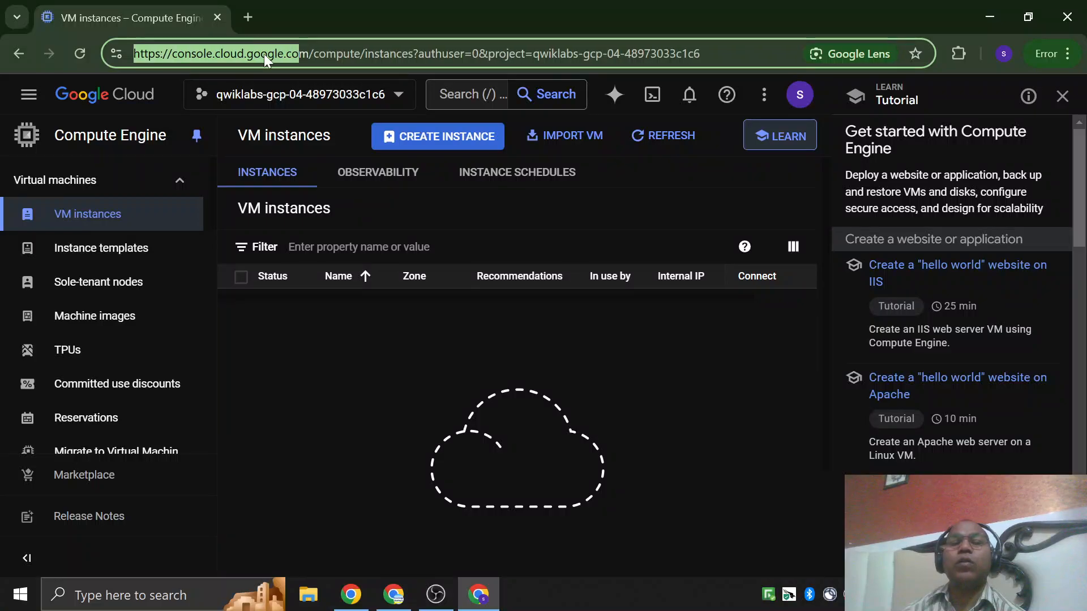
pyautogui.click(310, 396)
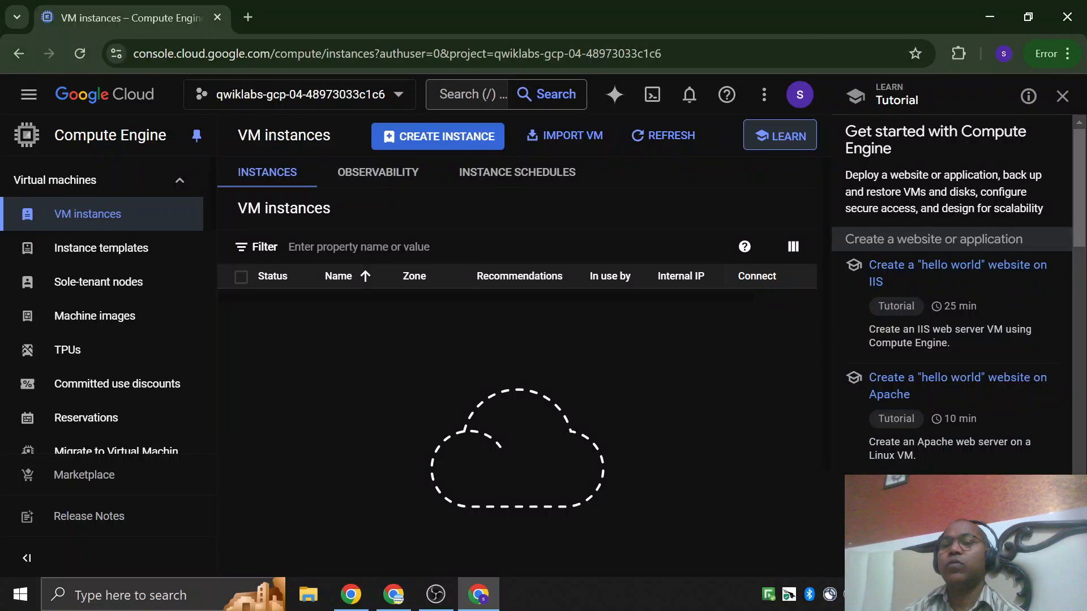
pyautogui.click(1062, 96)
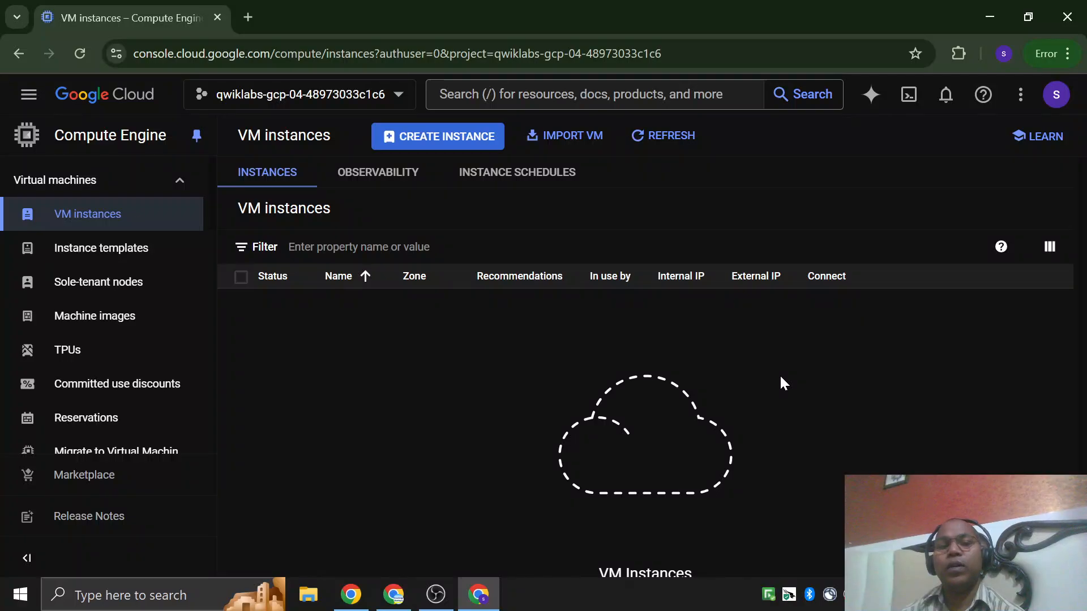
# Return to the lab instructions and review the Activate Cloud Shell section, highlighting its heading.
pyautogui.hotkey('alt', 'Tab')
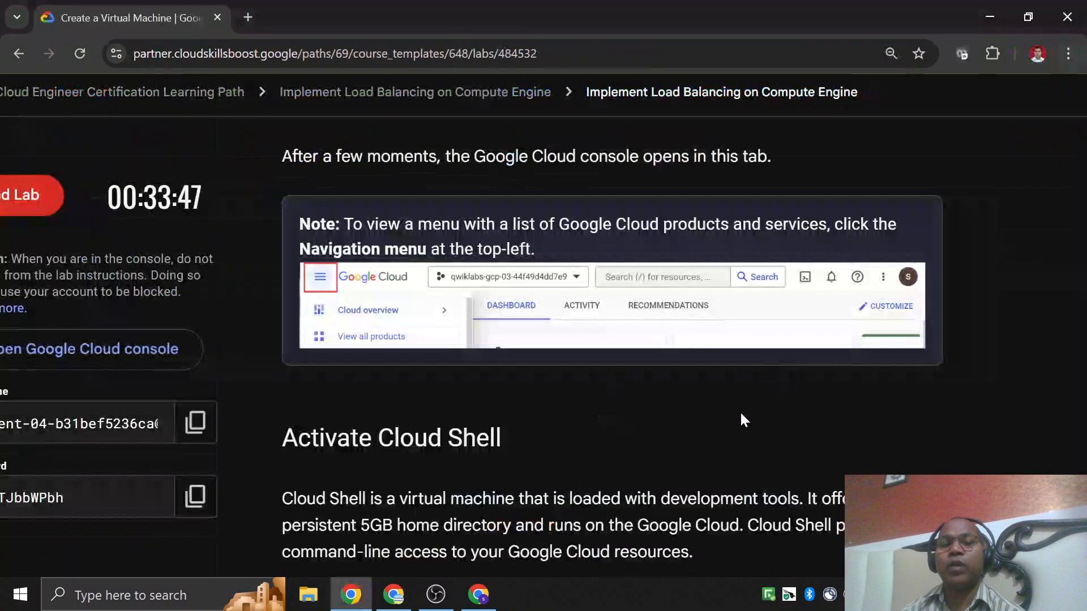
pyautogui.scroll(-3, 567, 393)
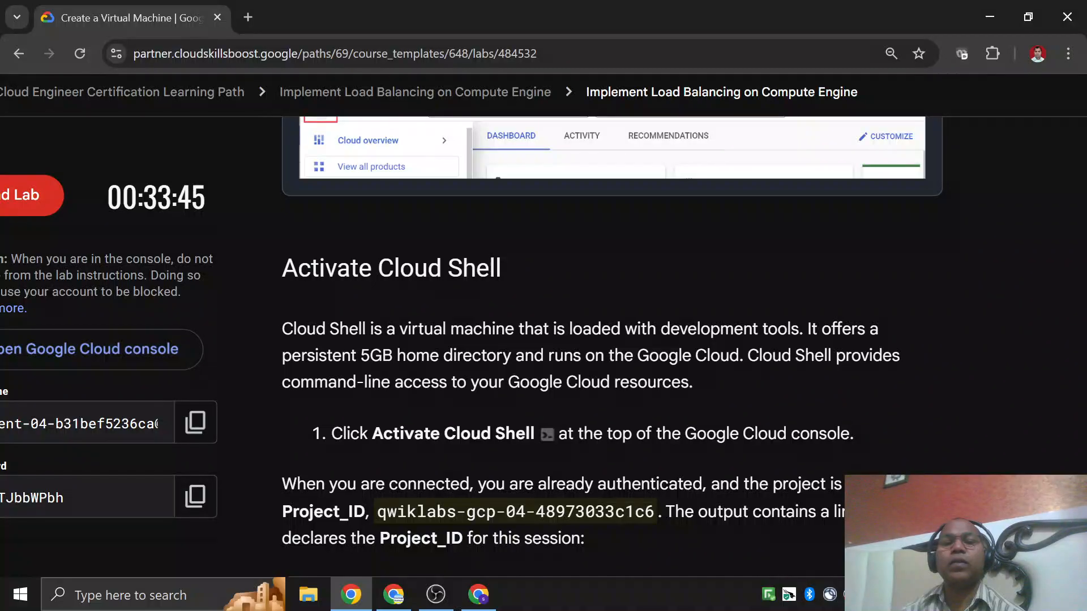
pyautogui.moveTo(283, 268); pyautogui.dragTo(538, 269)
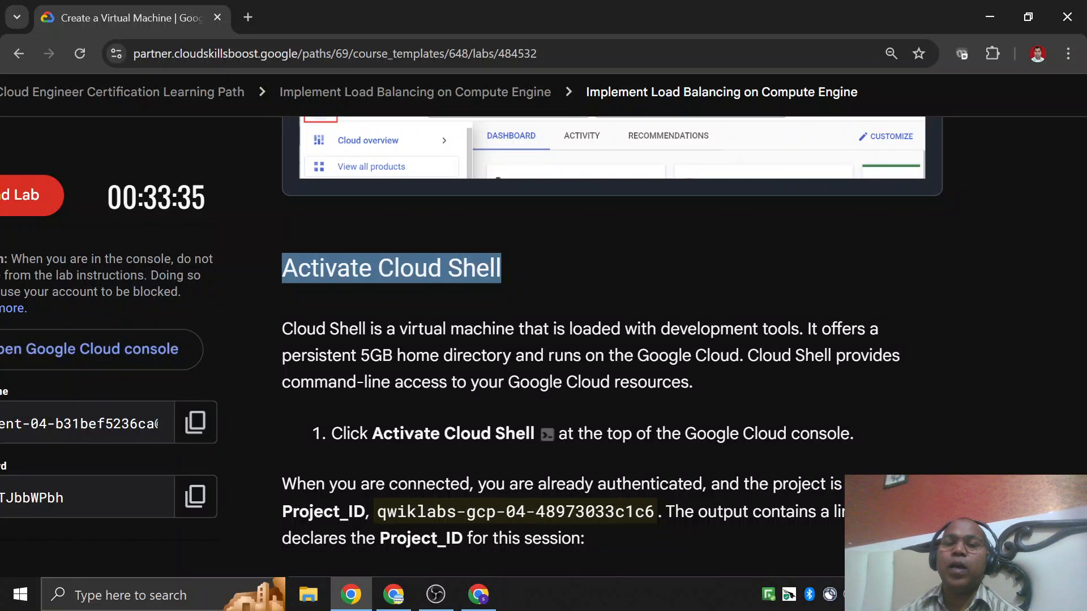
# Activate Cloud Shell in the Google Cloud console, continue past its introduction, and dismiss the session details tip.
pyautogui.hotkey('alt', 'Tab')
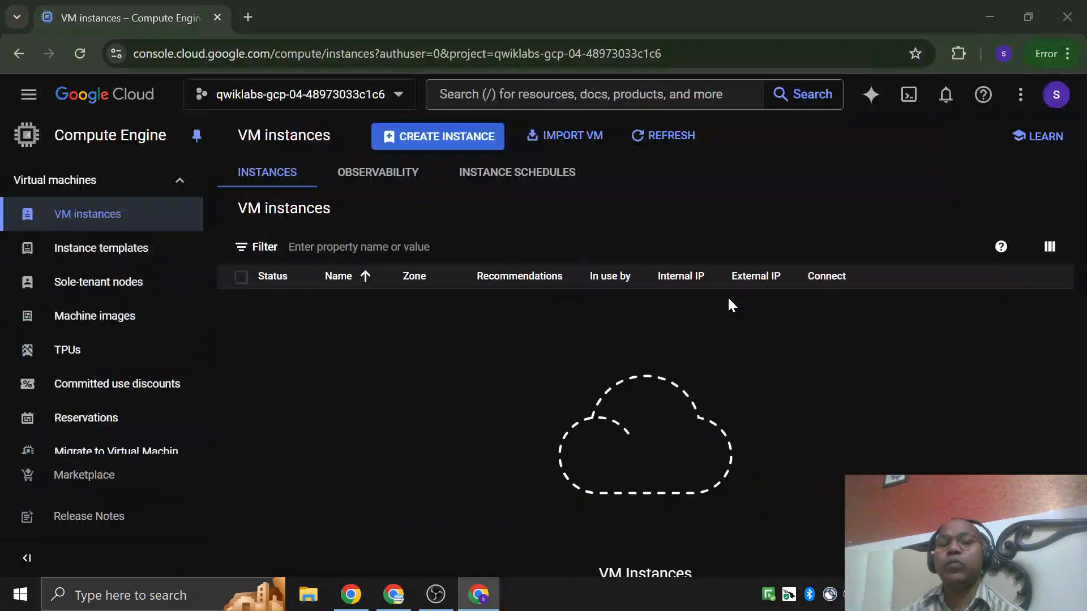
pyautogui.click(908, 97)
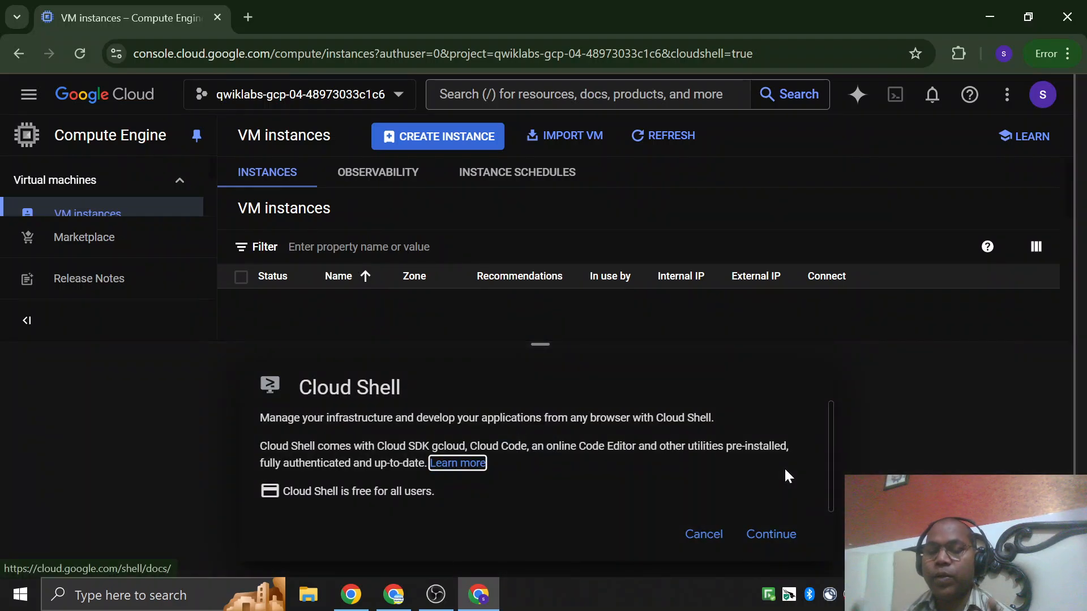
pyautogui.click(782, 537)
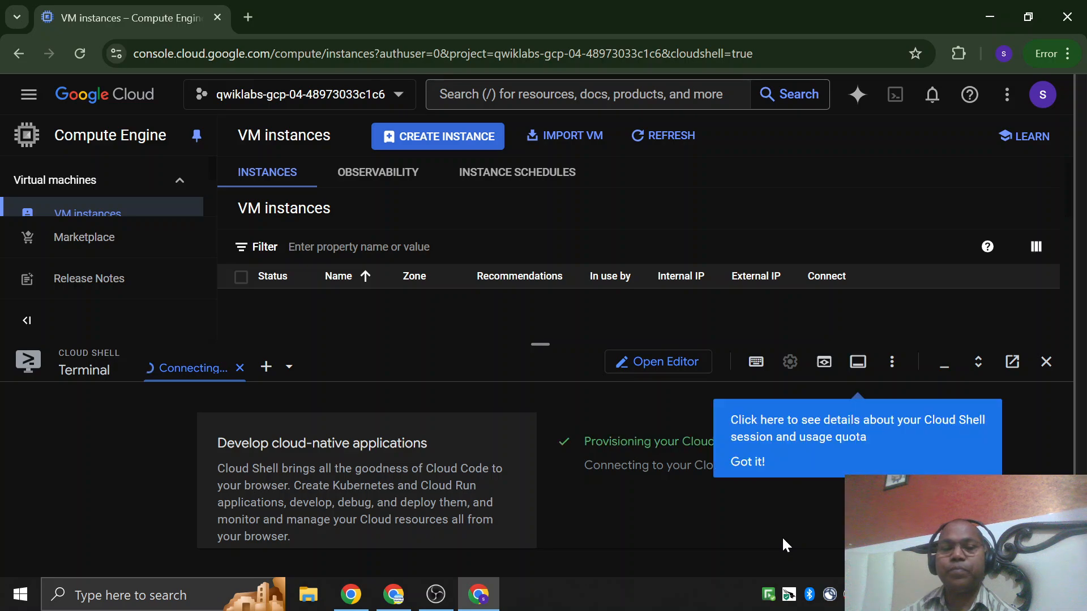
pyautogui.click(752, 463)
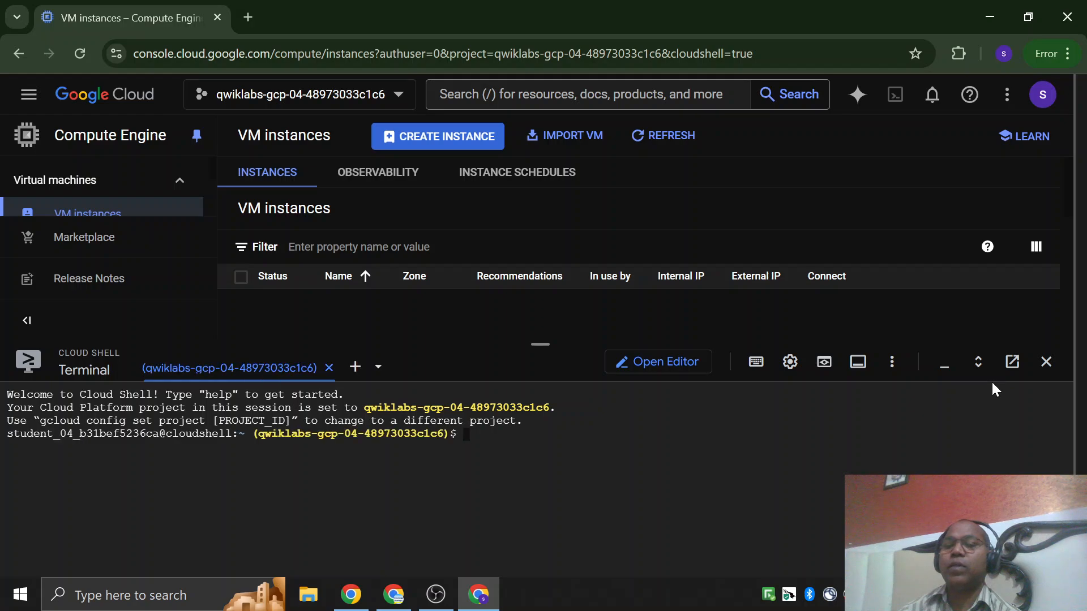
# Open the Cloud Shell terminal in its own browser tab, close the embedded terminal, and return to the VM instances page.
pyautogui.click(1012, 362)
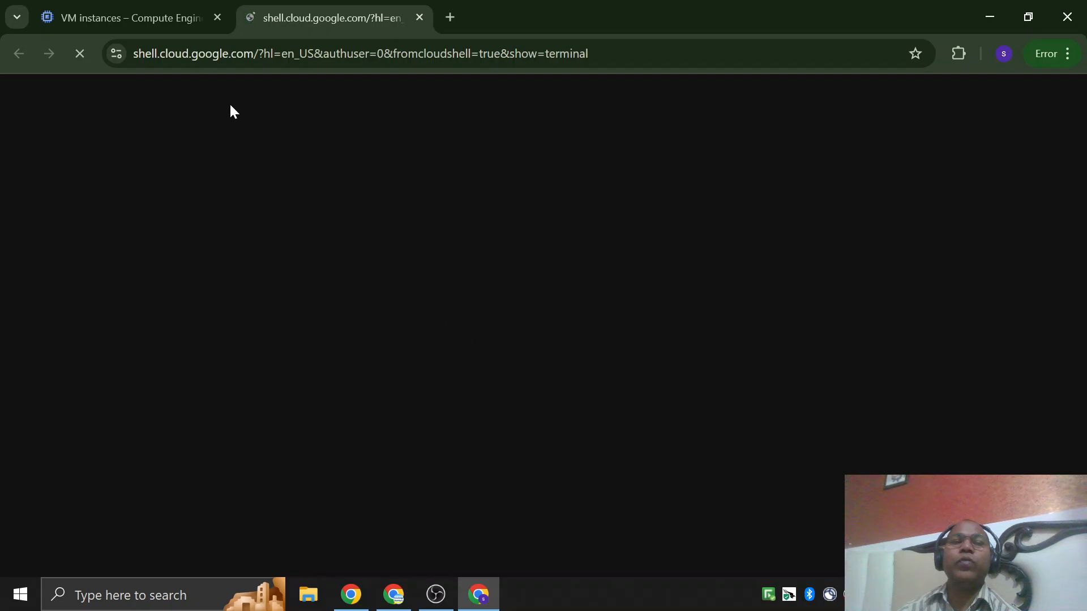
pyautogui.click(117, 20)
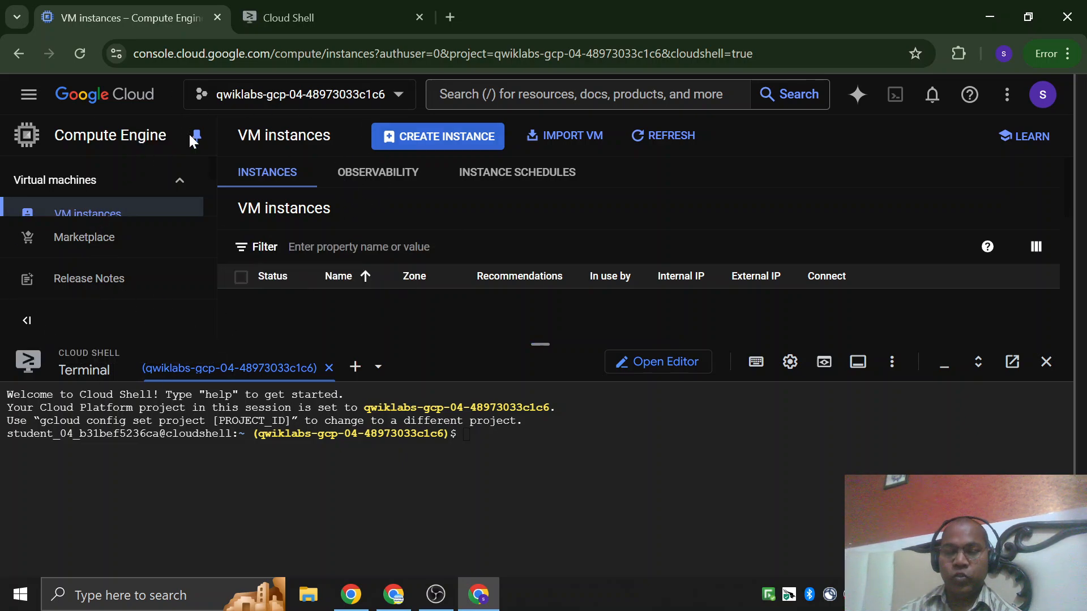
pyautogui.click(297, 23)
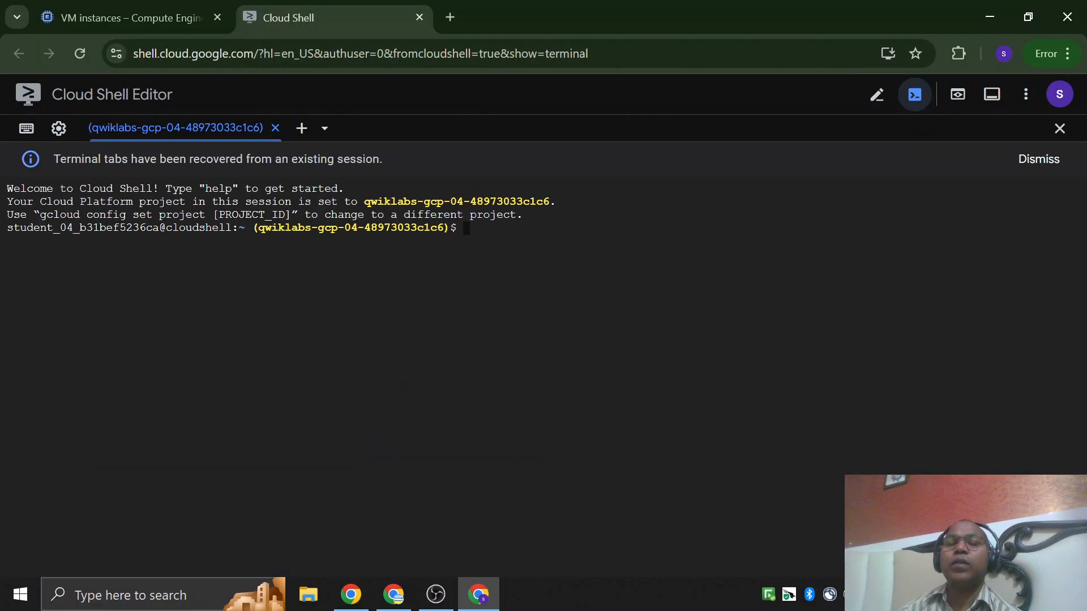
pyautogui.click(136, 17)
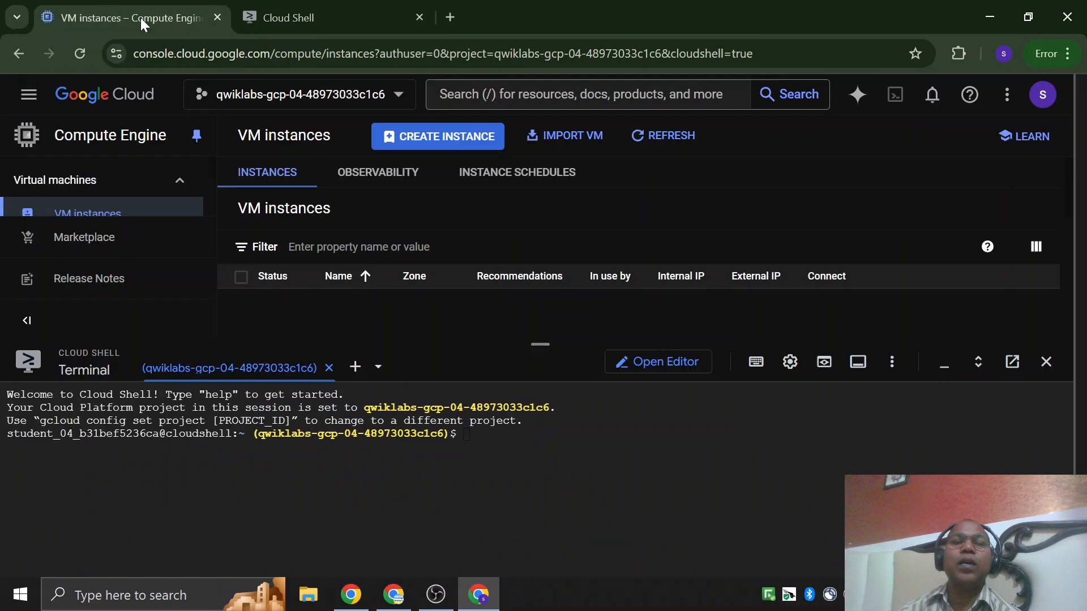
pyautogui.click(954, 399)
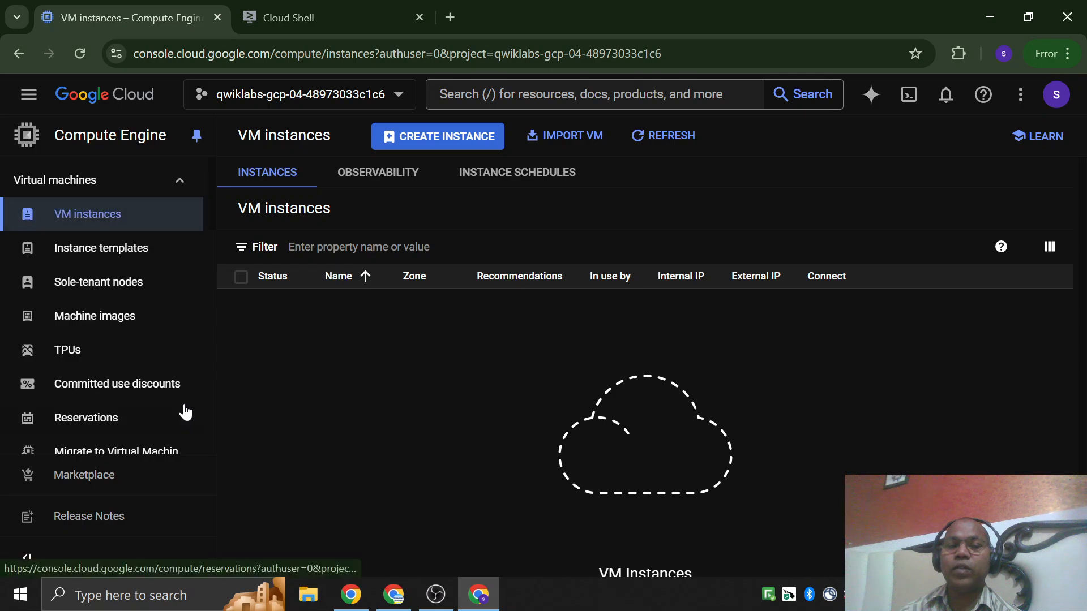
pyautogui.click(311, 17)
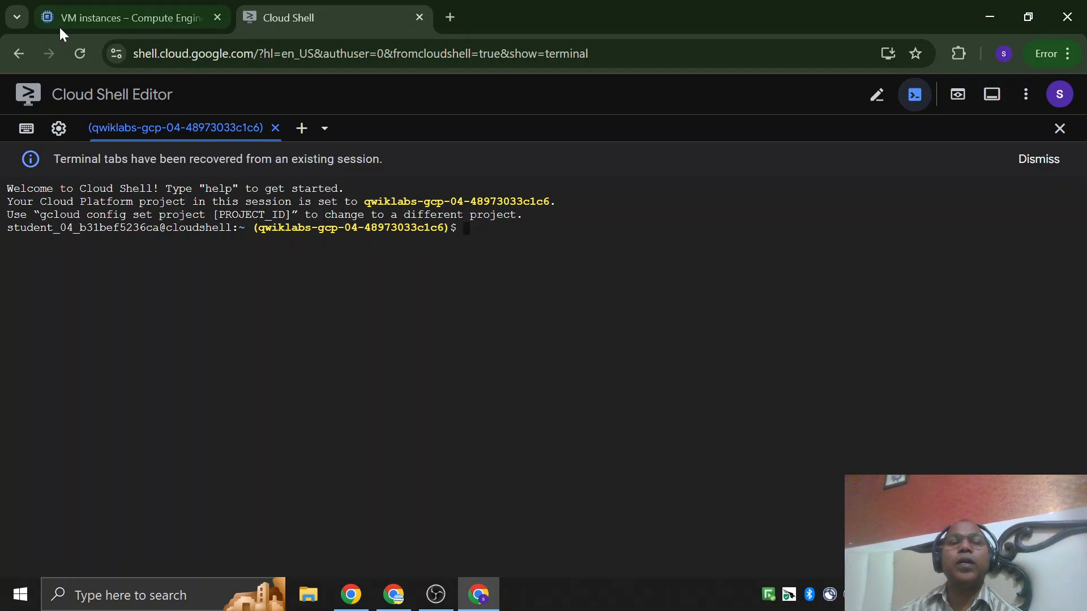
pyautogui.click(80, 15)
pyautogui.click(325, 17)
pyautogui.click(149, 17)
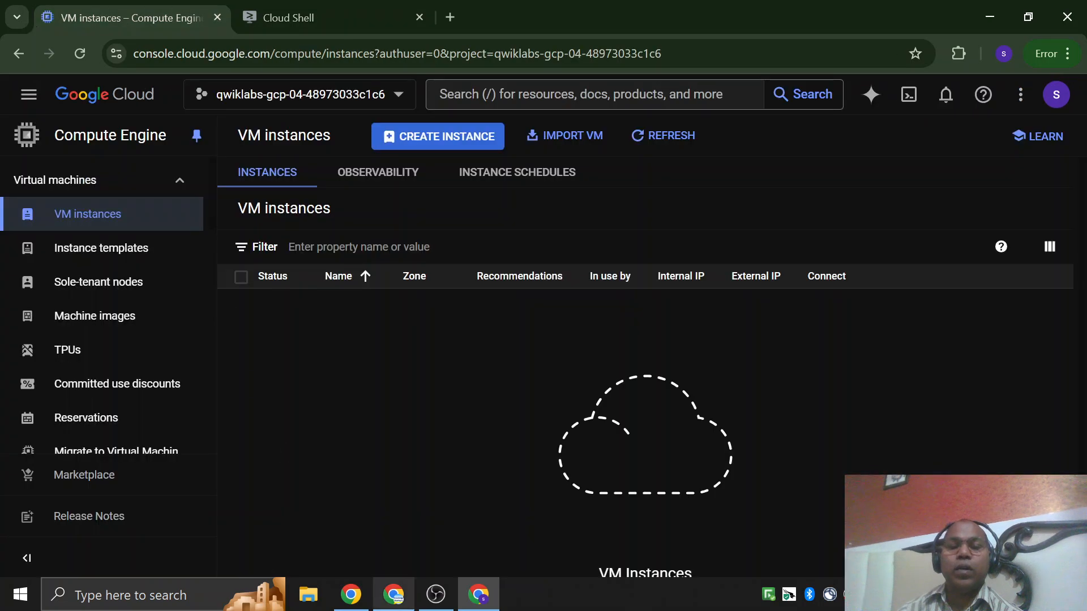
# Read the lab instructions from activating Cloud Shell through listing the active account and authorizing.
pyautogui.click(396, 597)
pyautogui.click(352, 603)
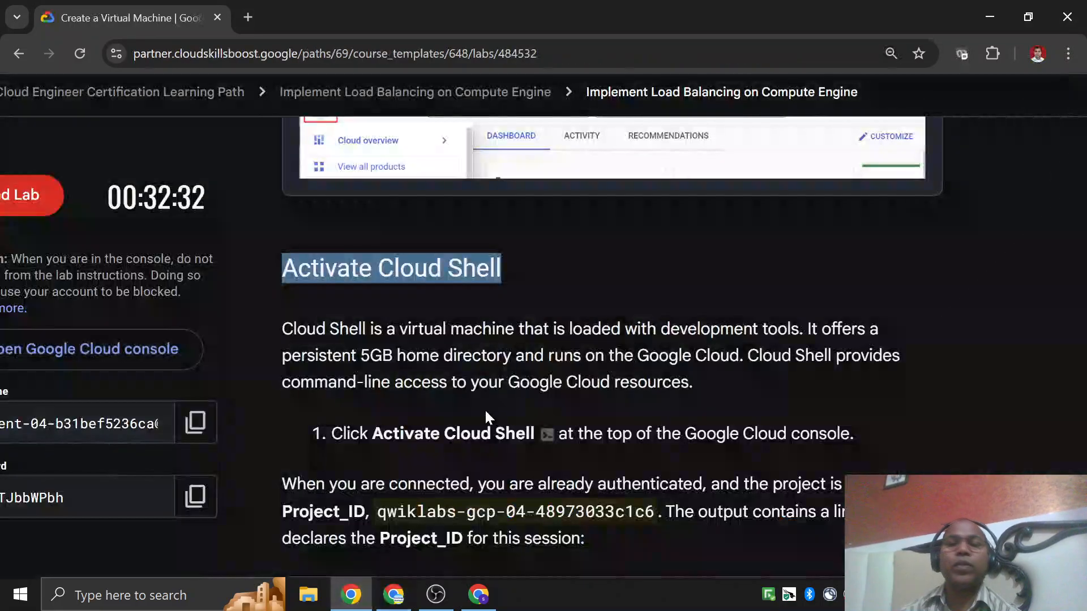
pyautogui.click(491, 400)
pyautogui.scroll(-3, 468, 396)
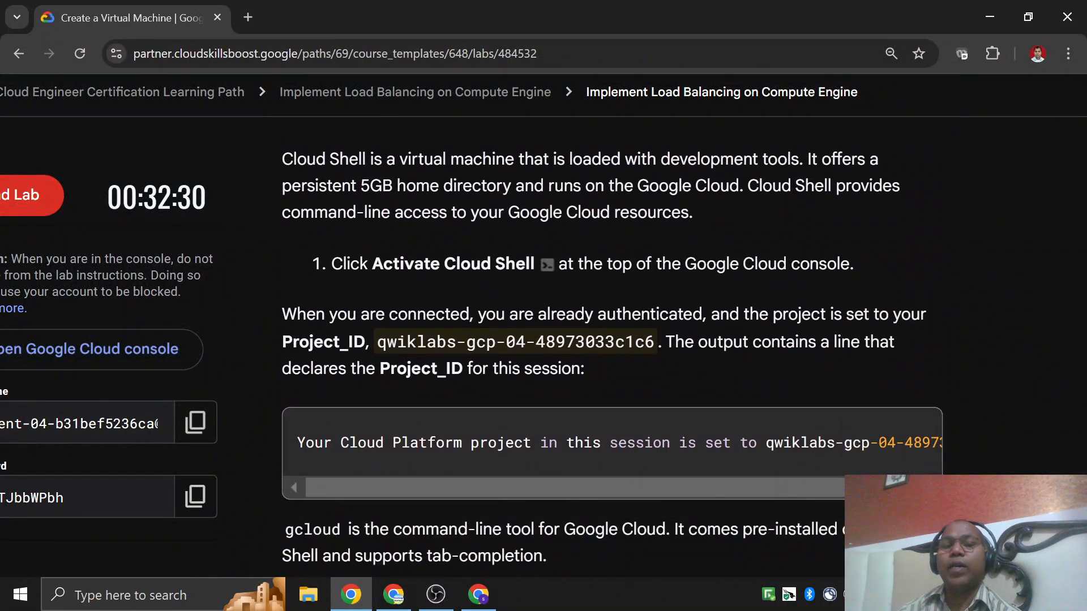
pyautogui.scroll(-4, 422, 291)
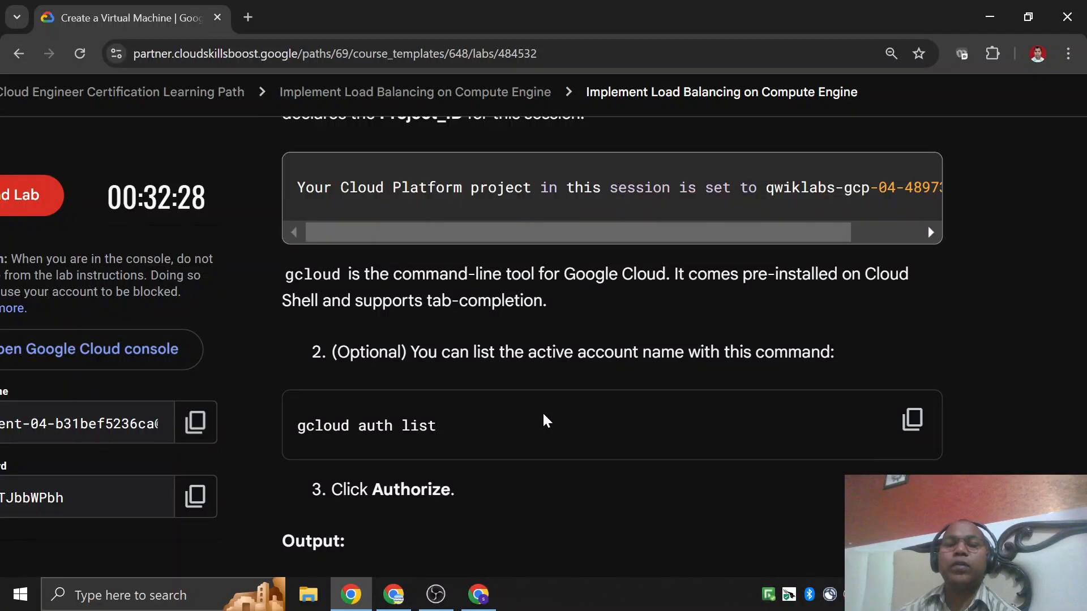
pyautogui.scroll(-1, 507, 424)
pyautogui.scroll(4, 507, 424)
pyautogui.scroll(-2, 507, 425)
pyautogui.scroll(-2, 347, 378)
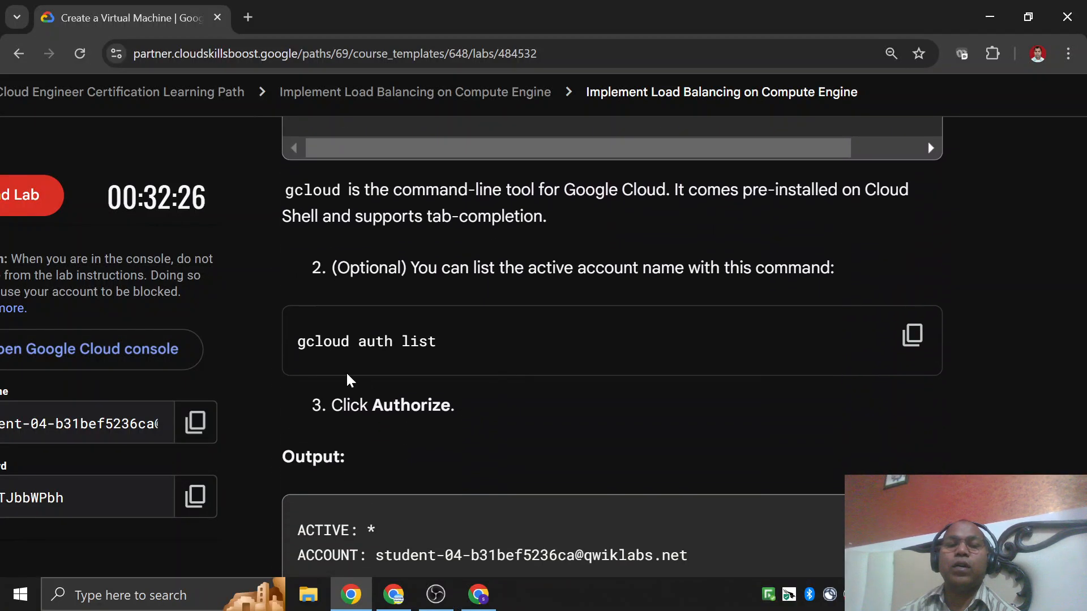
pyautogui.scroll(4, 705, 355)
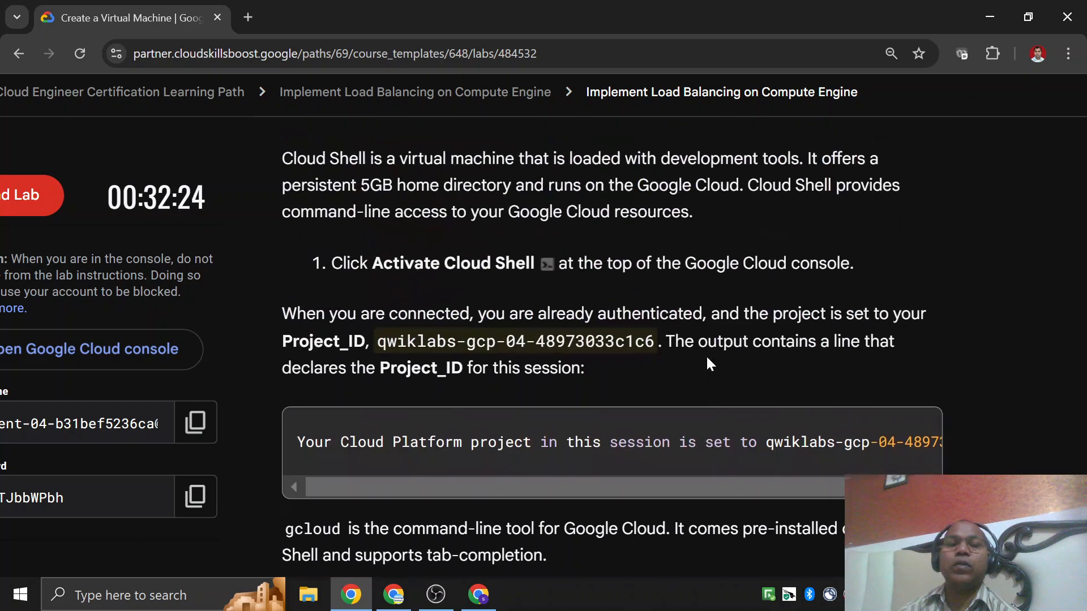
pyautogui.scroll(-3, 626, 371)
# Copy the command gcloud auth list from the lab instructions.
pyautogui.moveTo(297, 425); pyautogui.dragTo(491, 429)
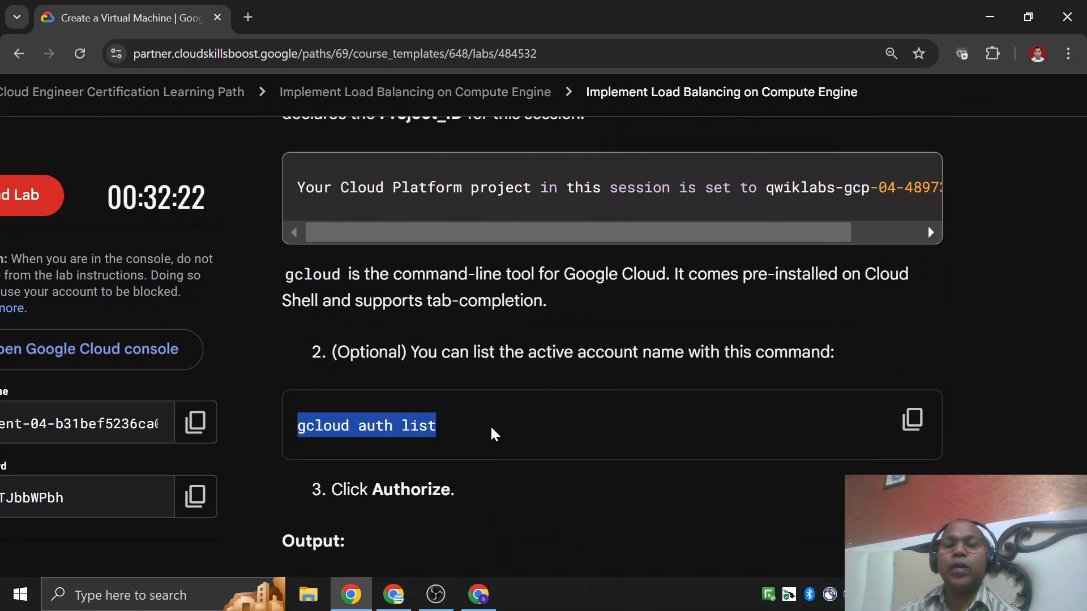
pyautogui.click(491, 429)
pyautogui.click(907, 425)
# Run gcloud auth list in the separate Cloud Shell tab and authorize Cloud Shell to use the account credentials.
pyautogui.hotkey('alt', 'Tab')
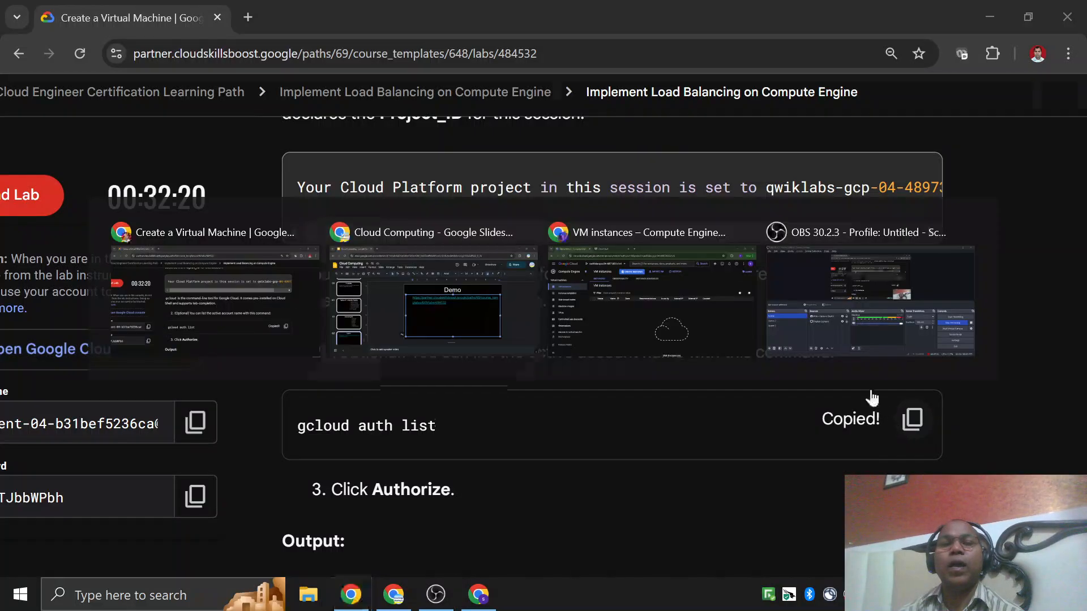
pyautogui.hotkey('alt', 'Tab')
pyautogui.hotkey('alt', 'Tab')
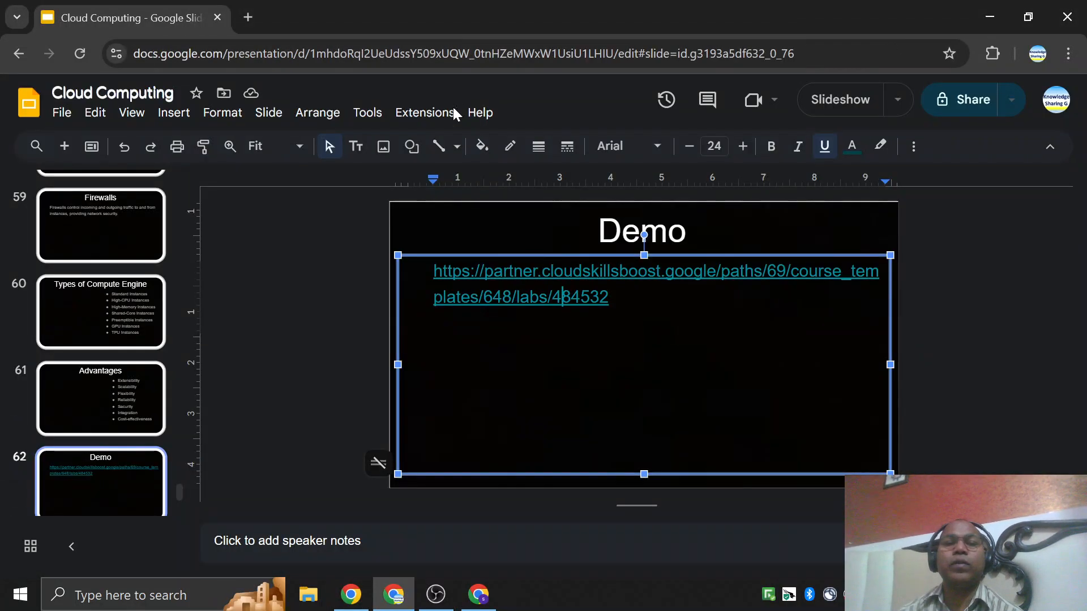
pyautogui.hotkey('alt', 'Tab')
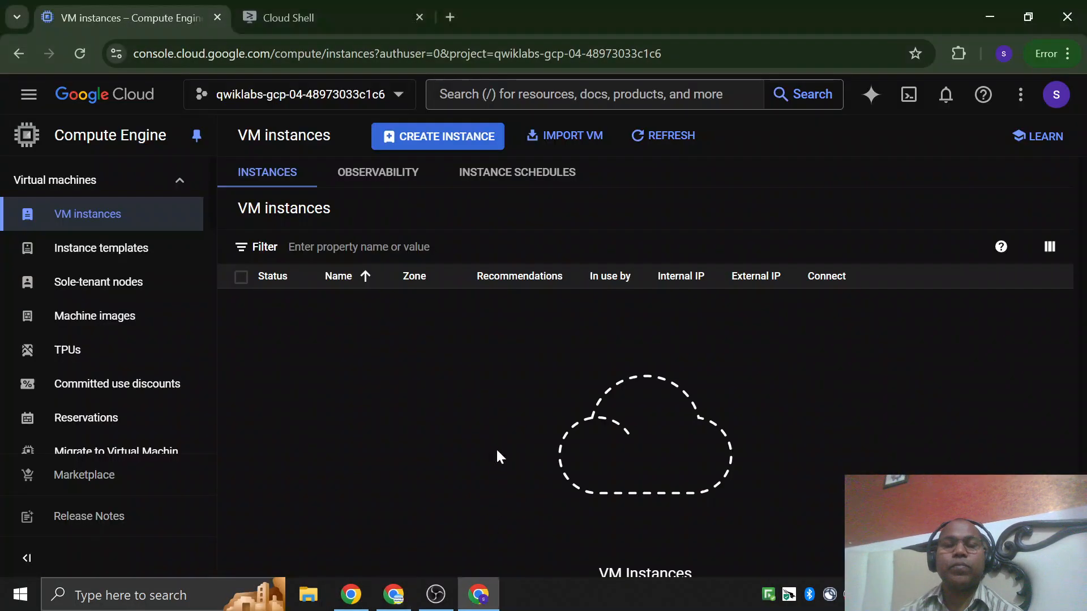
pyautogui.click(303, 20)
pyautogui.hotkey('ctrl', 'v')
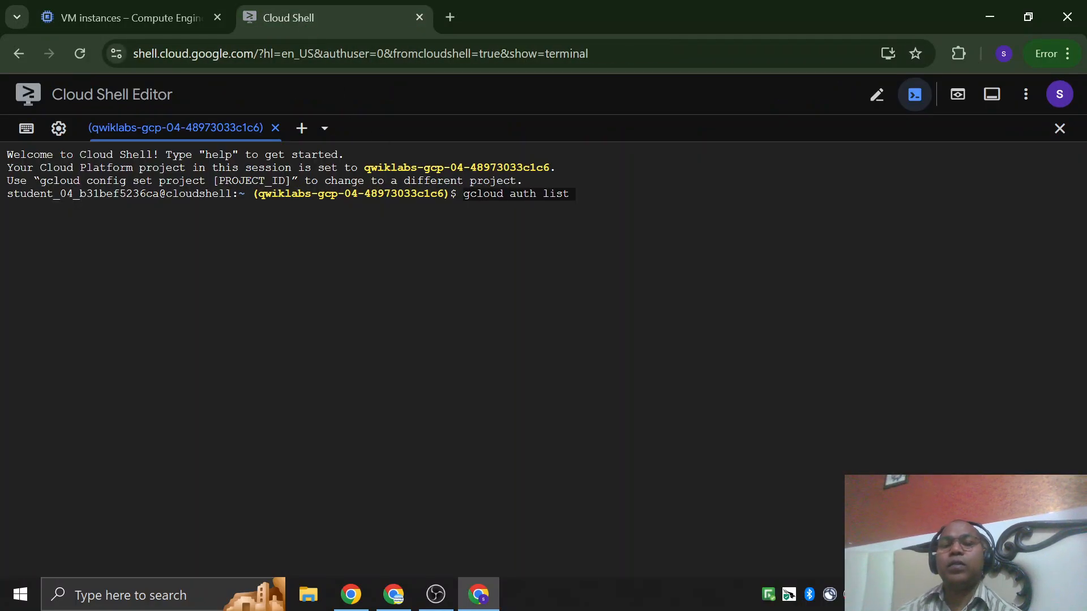
pyautogui.press('Return')
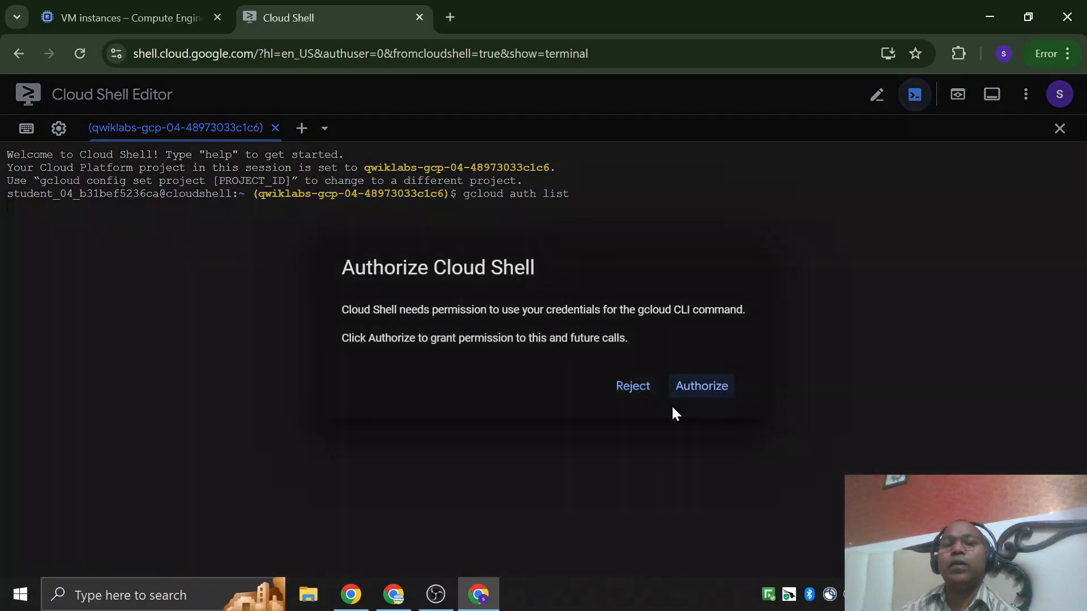
pyautogui.click(715, 387)
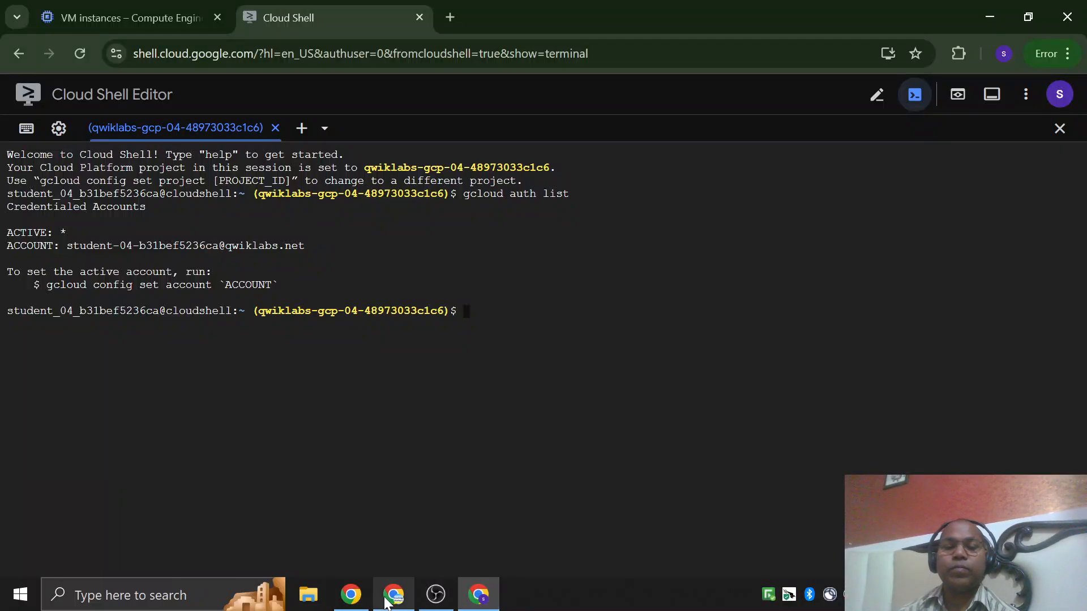
# Copy the command gcloud config list project from the lab instructions.
pyautogui.click(394, 594)
pyautogui.click(478, 594)
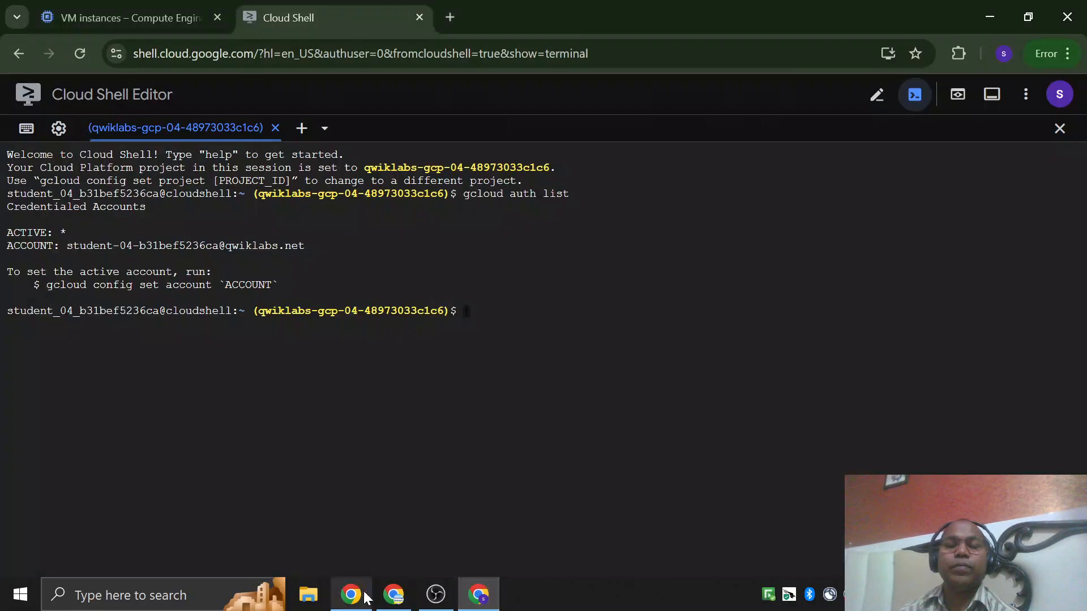
pyautogui.click(351, 595)
pyautogui.scroll(-9, 494, 379)
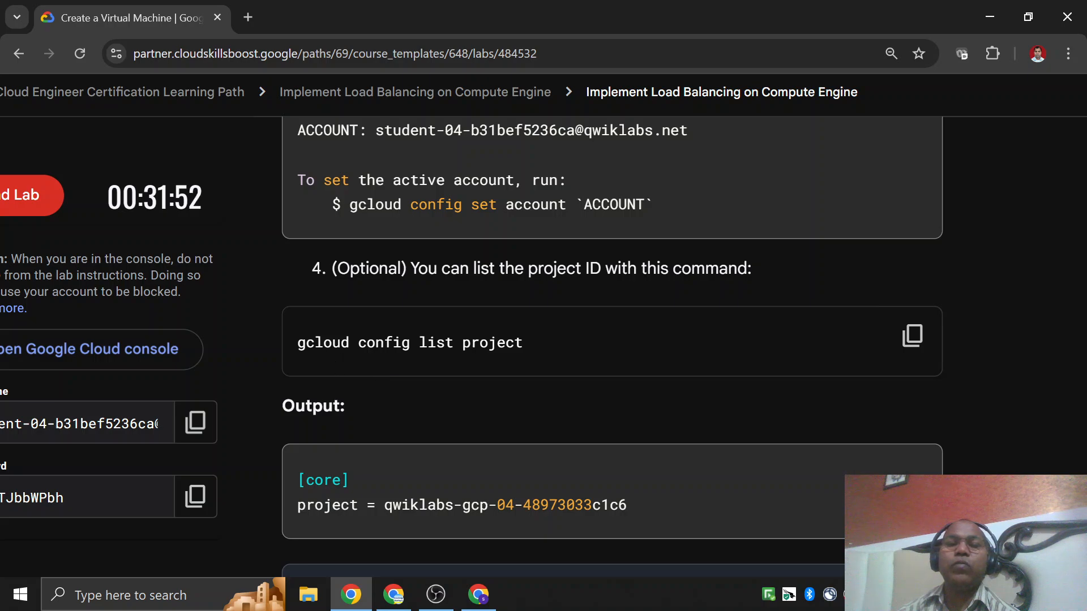
pyautogui.moveTo(296, 342); pyautogui.dragTo(599, 349)
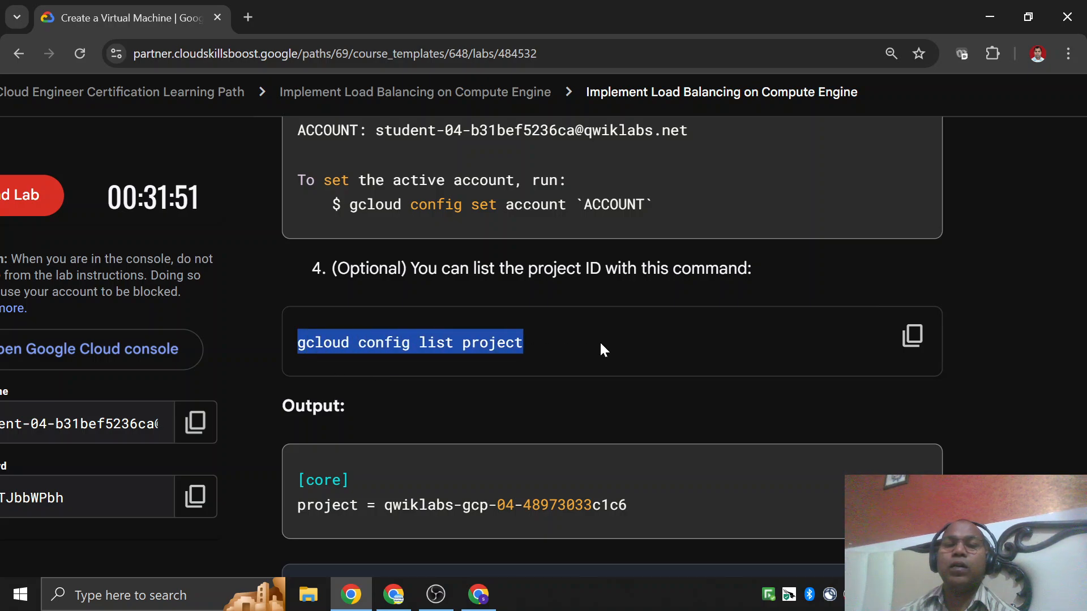
pyautogui.click(814, 351)
pyautogui.click(912, 336)
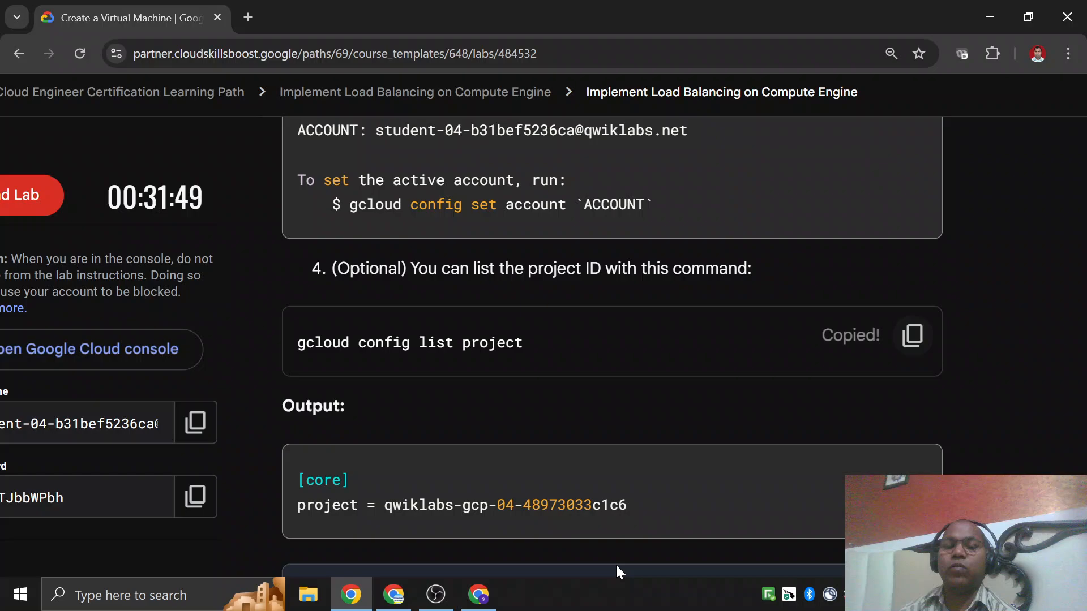
# Run gcloud config list project in the Cloud Shell terminal.
pyautogui.click(478, 594)
pyautogui.hotkey('ctrl', 'v')
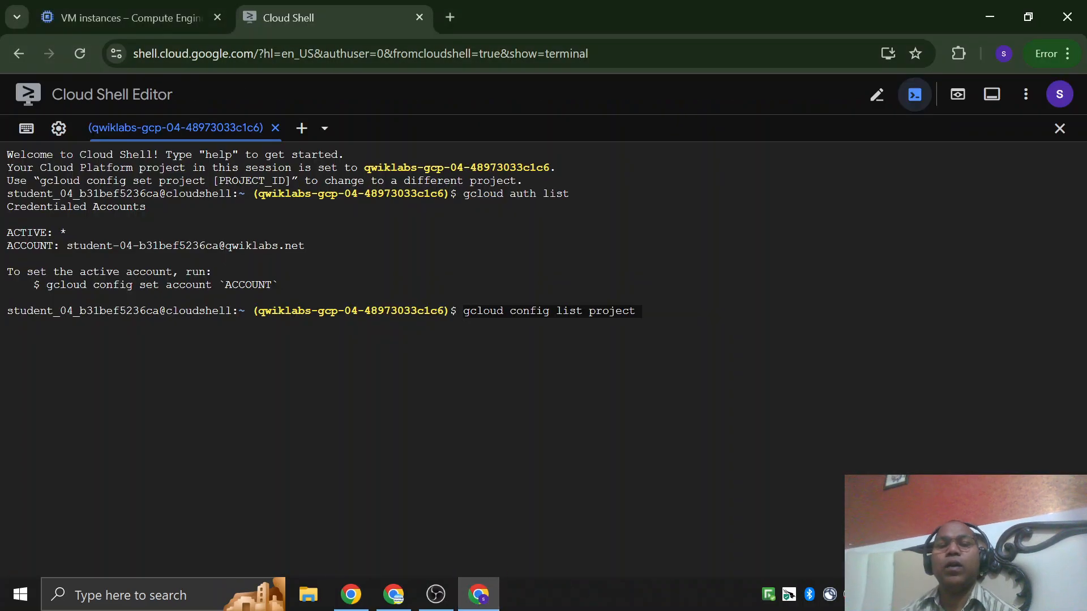
pyautogui.press('Return')
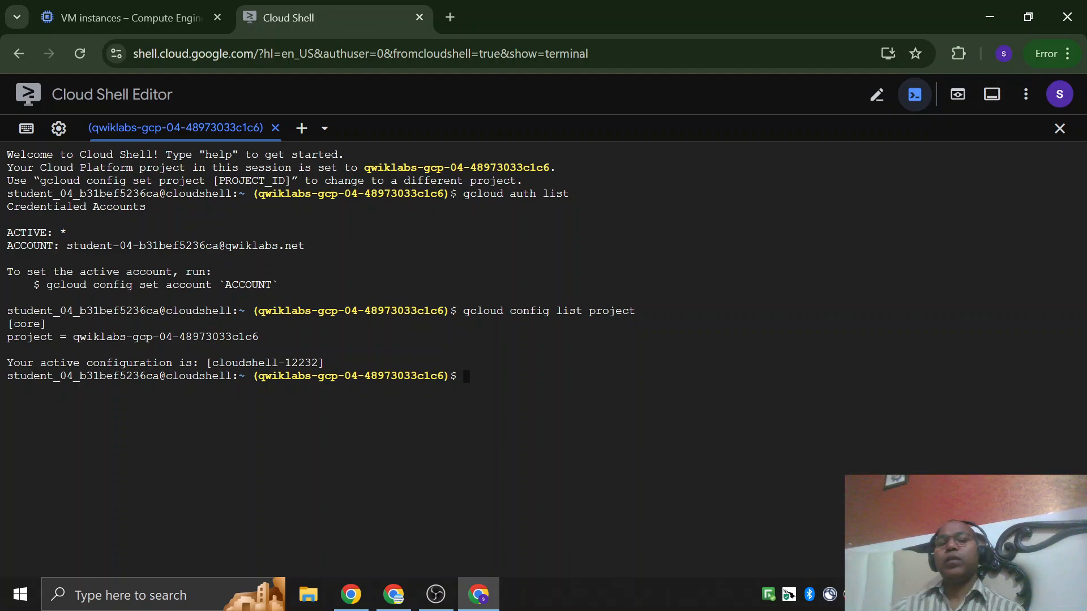
# List all projects in the Google Cloud console's project picker and select the lab's qwiklabs-gcp project.
pyautogui.click(107, 18)
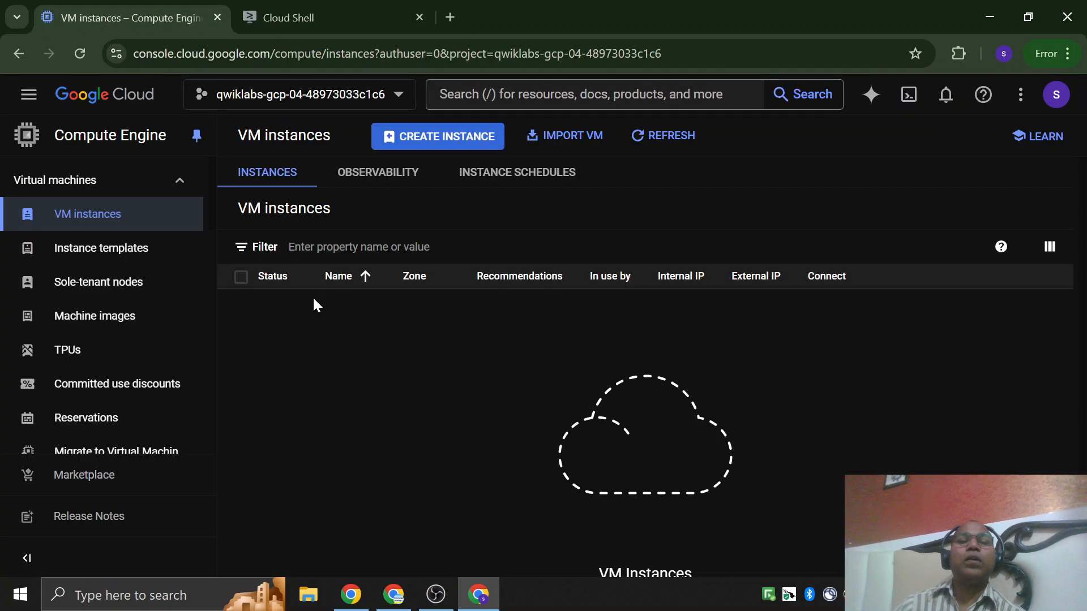
pyautogui.click(299, 97)
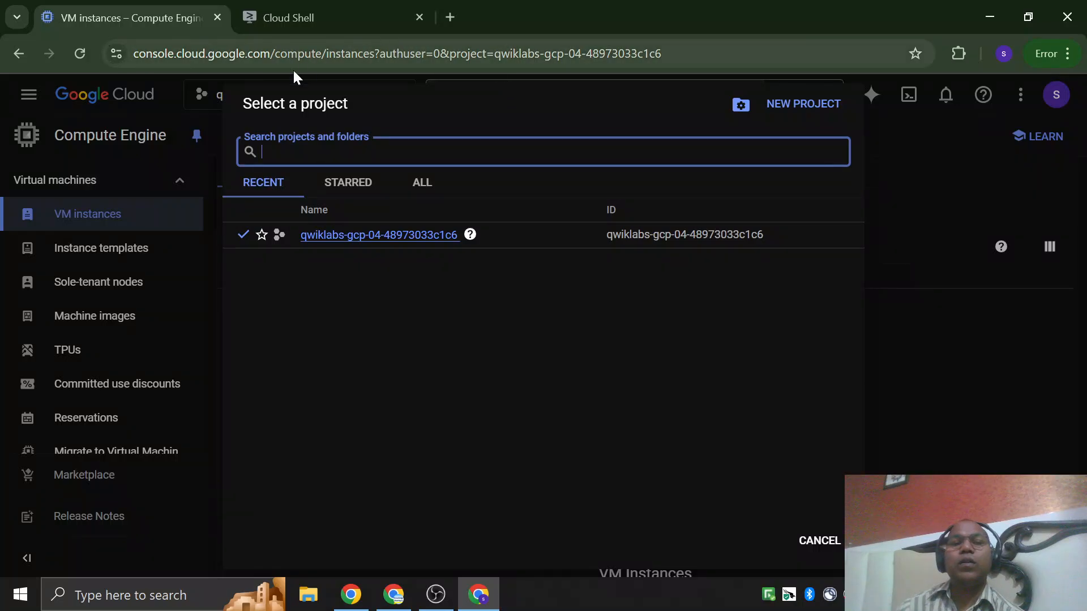
pyautogui.click(422, 184)
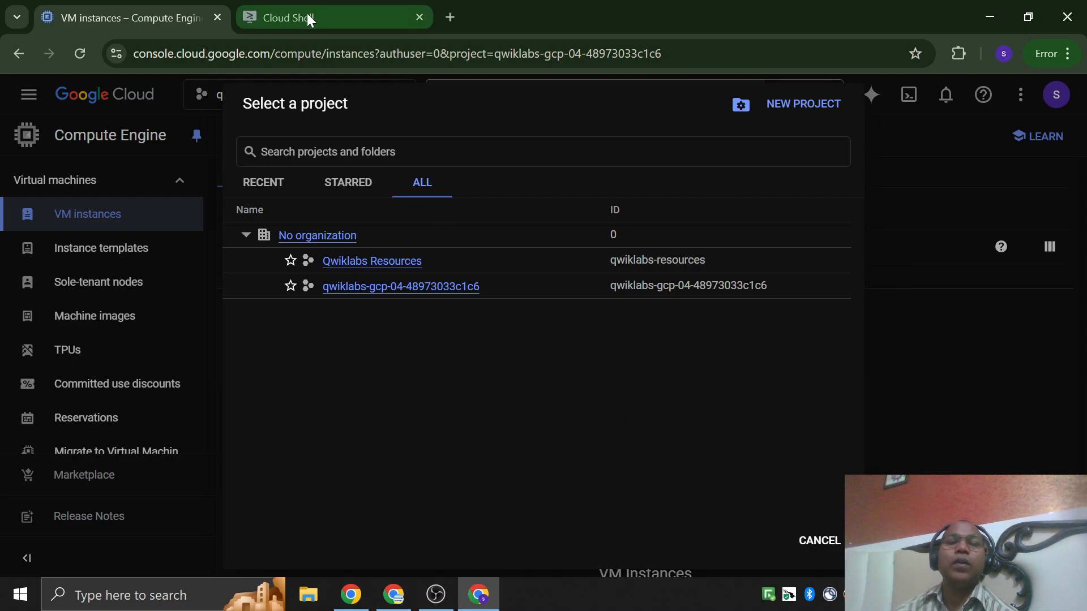
pyautogui.hotkey('alt', 'Tab')
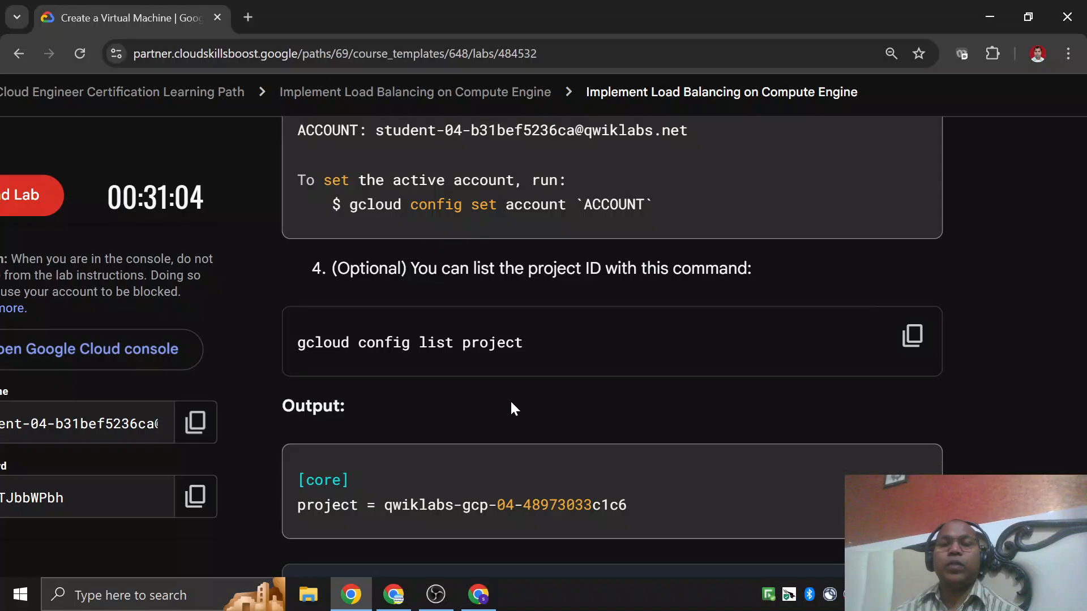
pyautogui.hotkey('alt', 'Tab')
pyautogui.click(433, 289)
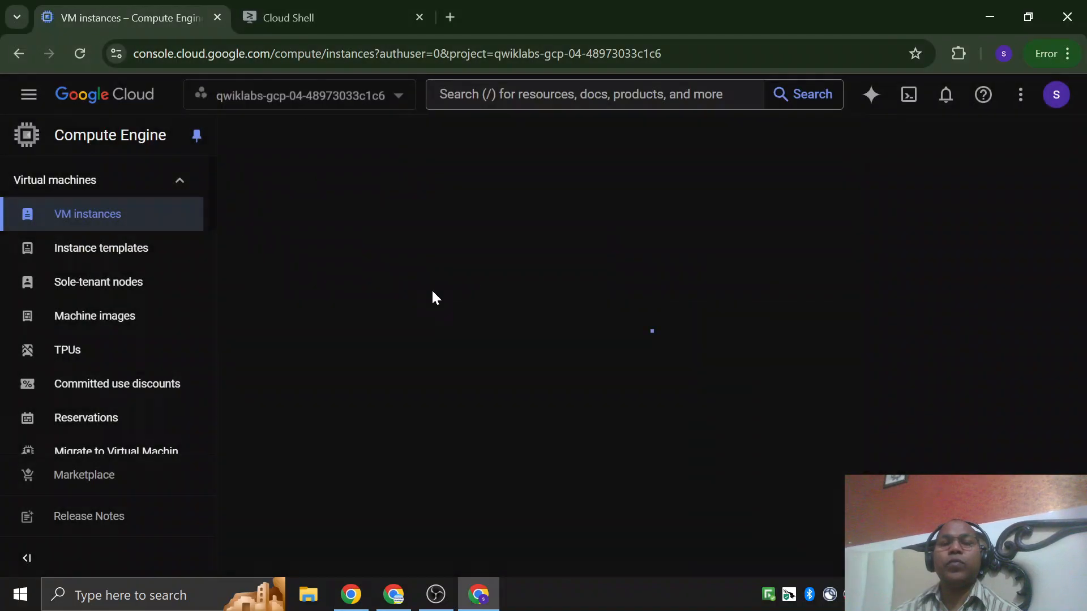
# Compare the lab project's ID in the console's project picker with the project ID in the Cloud Shell output.
pyautogui.click(324, 105)
pyautogui.moveTo(602, 243); pyautogui.dragTo(793, 242)
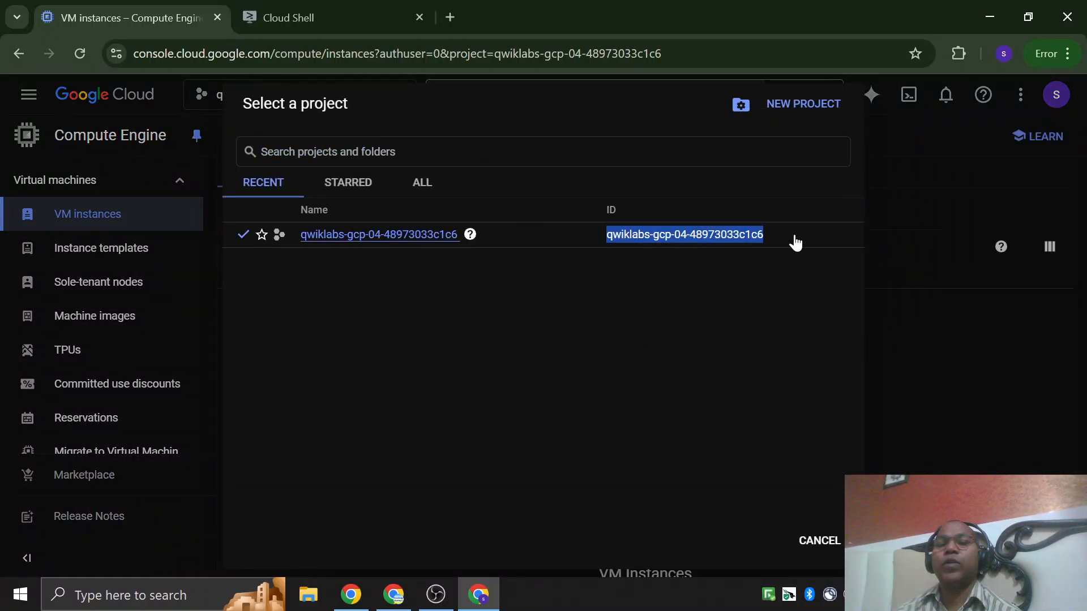
pyautogui.hotkey('alt', 'Tab')
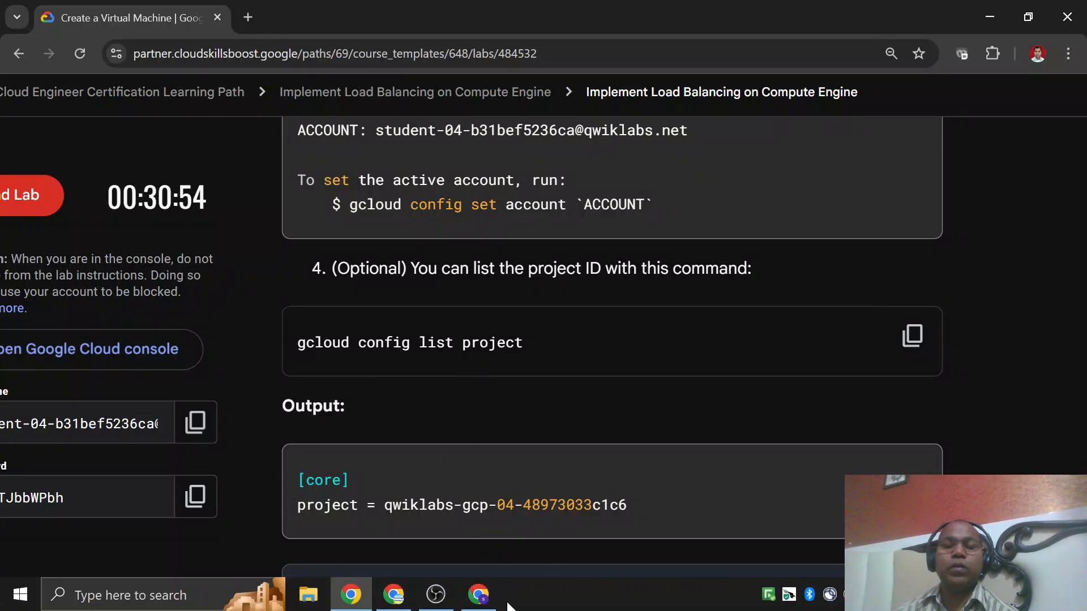
pyautogui.click(478, 594)
pyautogui.click(314, 11)
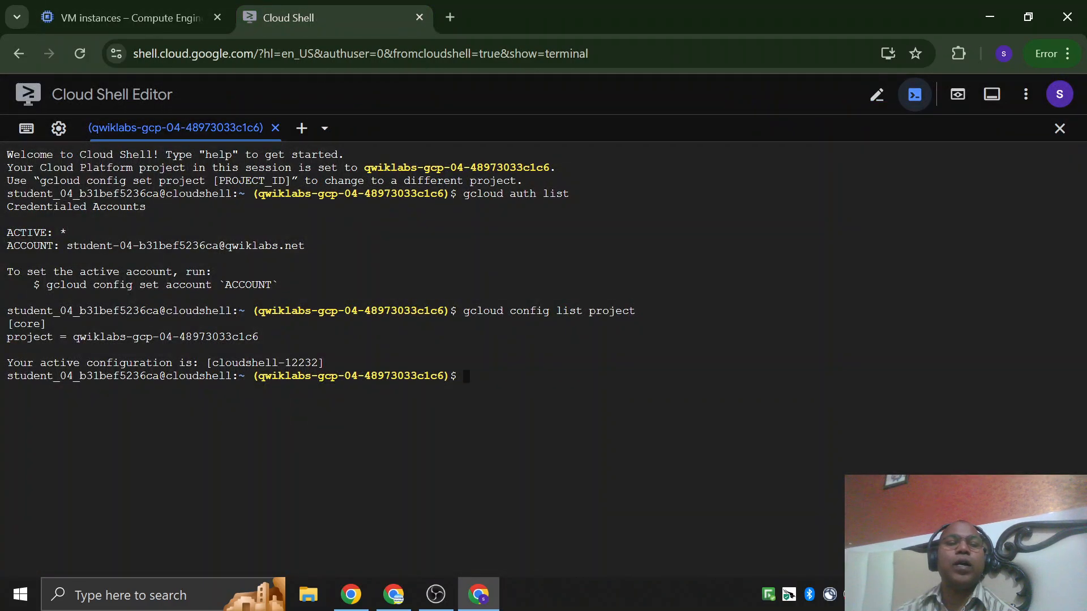
pyautogui.moveTo(73, 336); pyautogui.dragTo(264, 337)
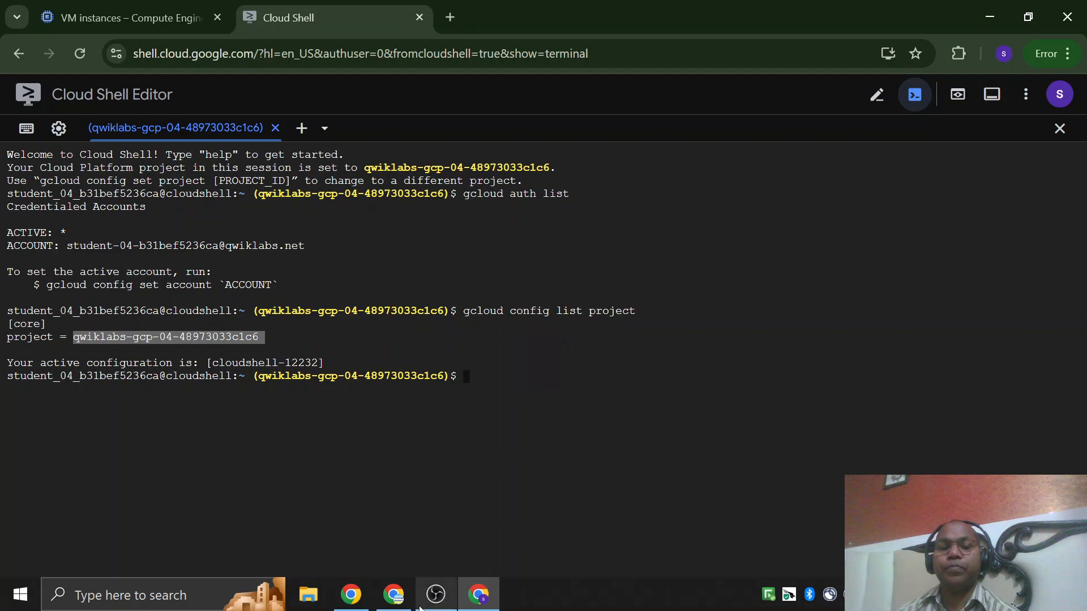
# Return to the lab instructions and read the introduction of the Understanding Regions and Zones section.
pyautogui.click(351, 594)
pyautogui.scroll(-5, 566, 345)
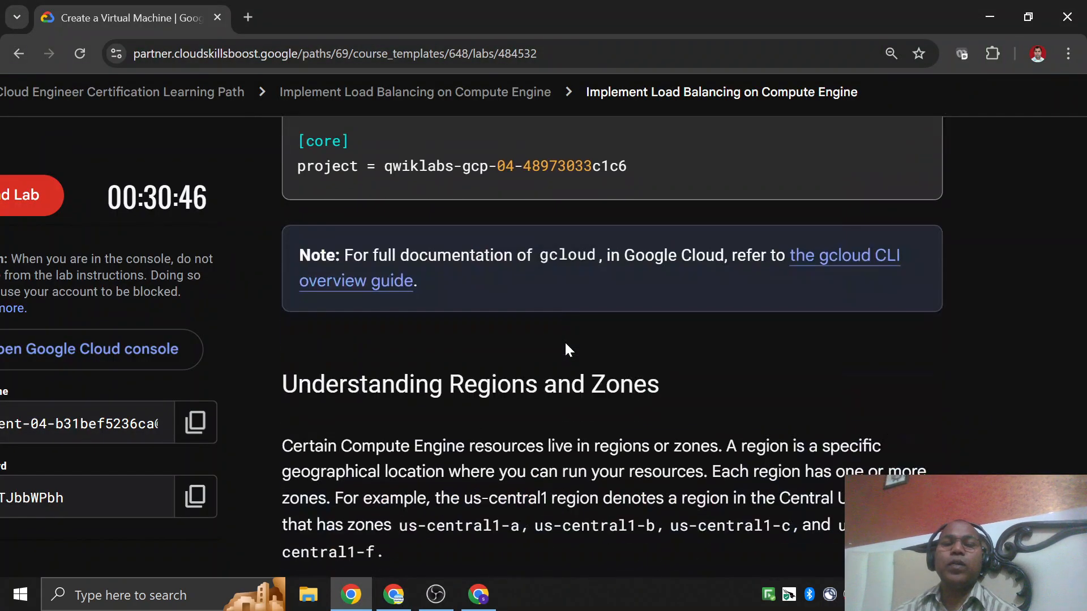
pyautogui.scroll(-1, 566, 346)
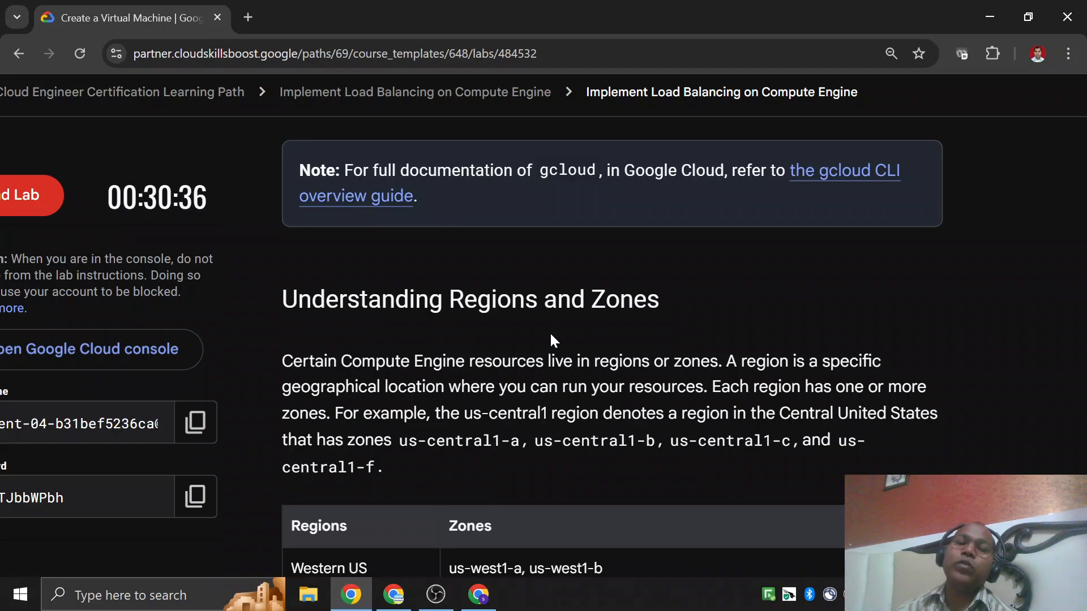
pyautogui.moveTo(282, 299); pyautogui.dragTo(709, 298)
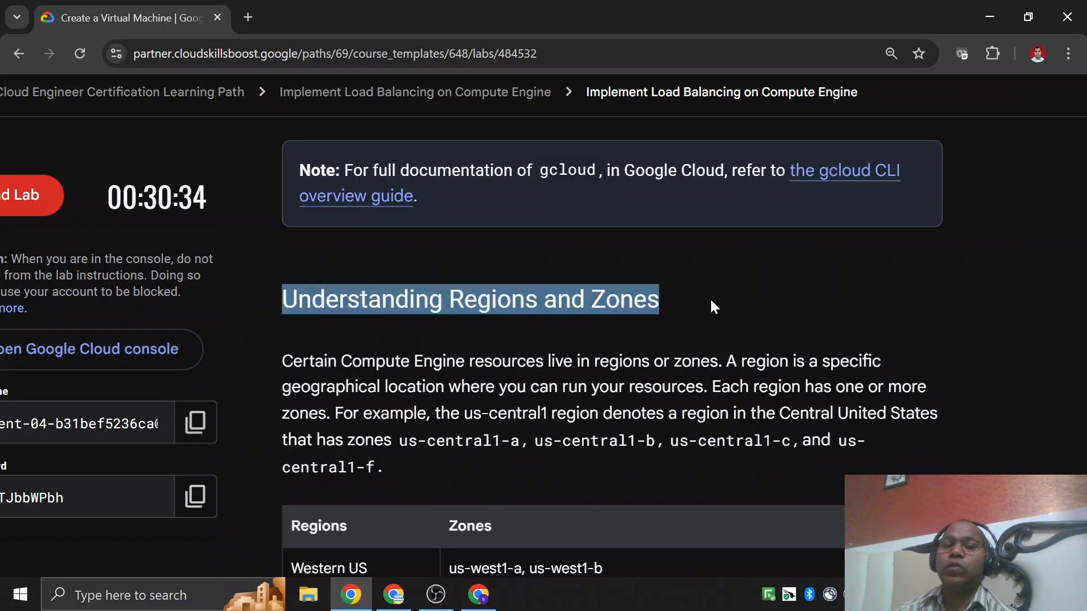
pyautogui.click(711, 297)
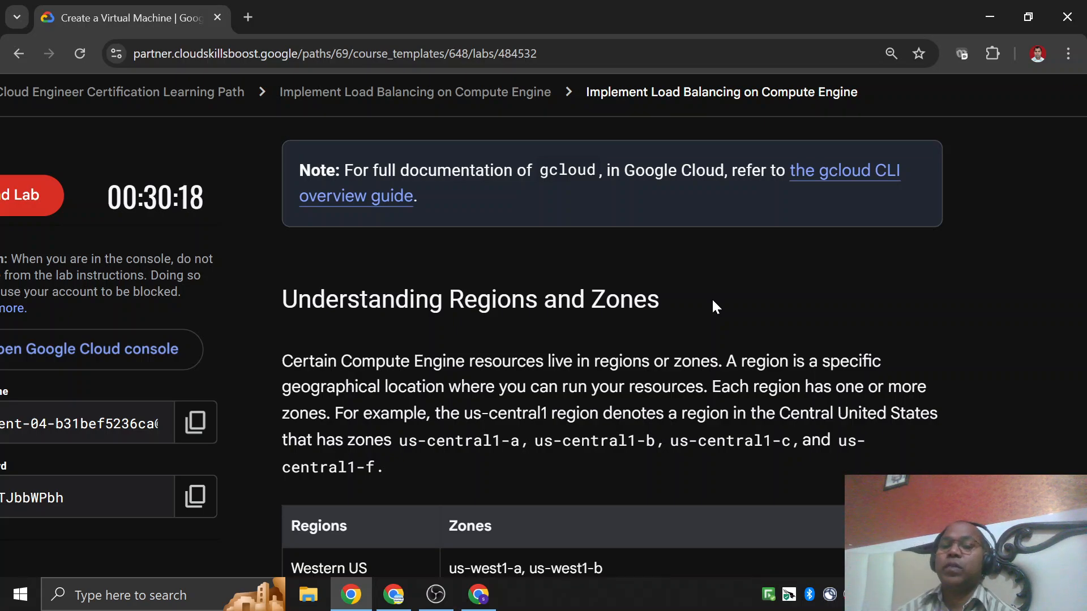
pyautogui.scroll(-3, 712, 297)
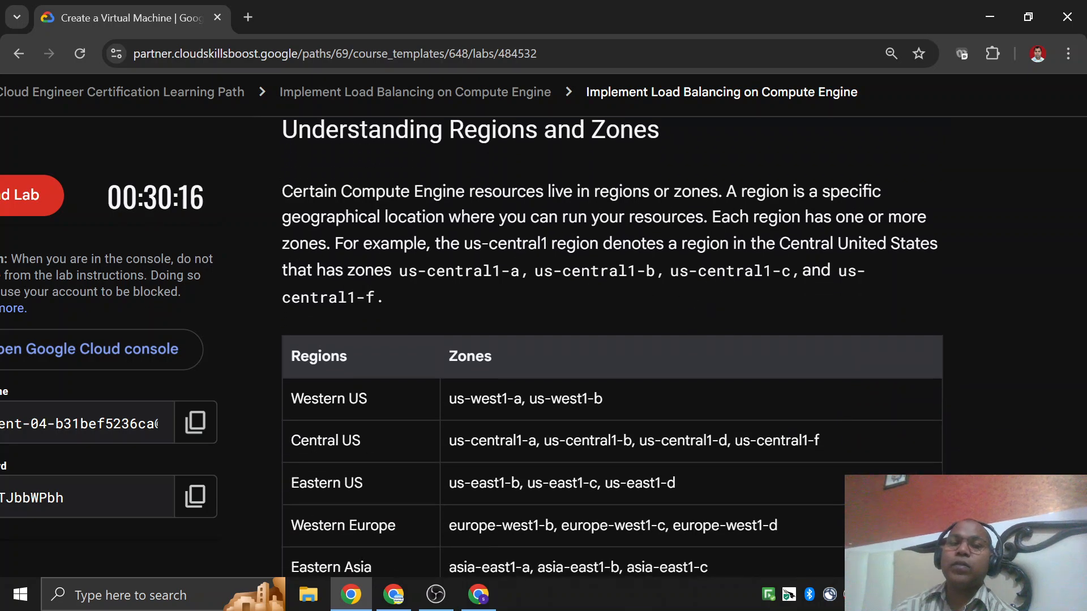
pyautogui.scroll(1, 502, 134)
pyautogui.moveTo(450, 164); pyautogui.dragTo(526, 179)
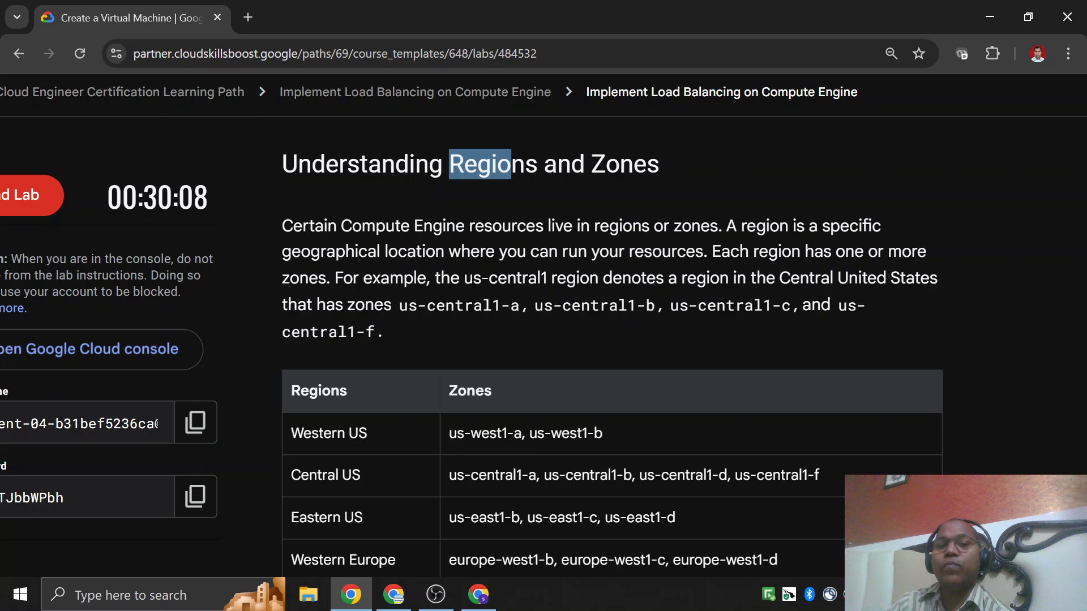
pyautogui.moveTo(608, 165); pyautogui.dragTo(647, 167)
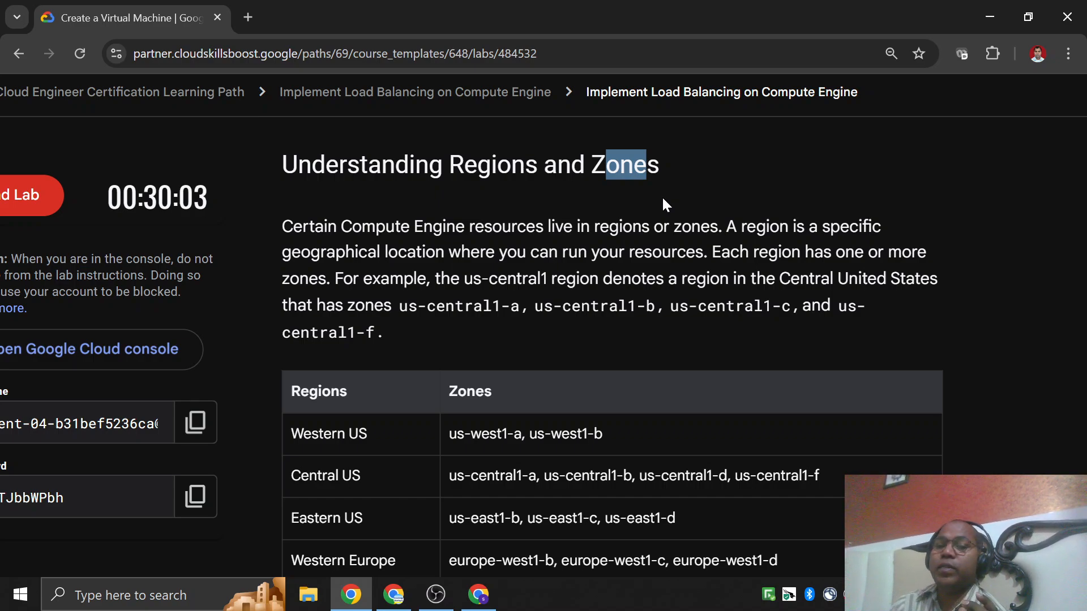
pyautogui.scroll(-1, 661, 196)
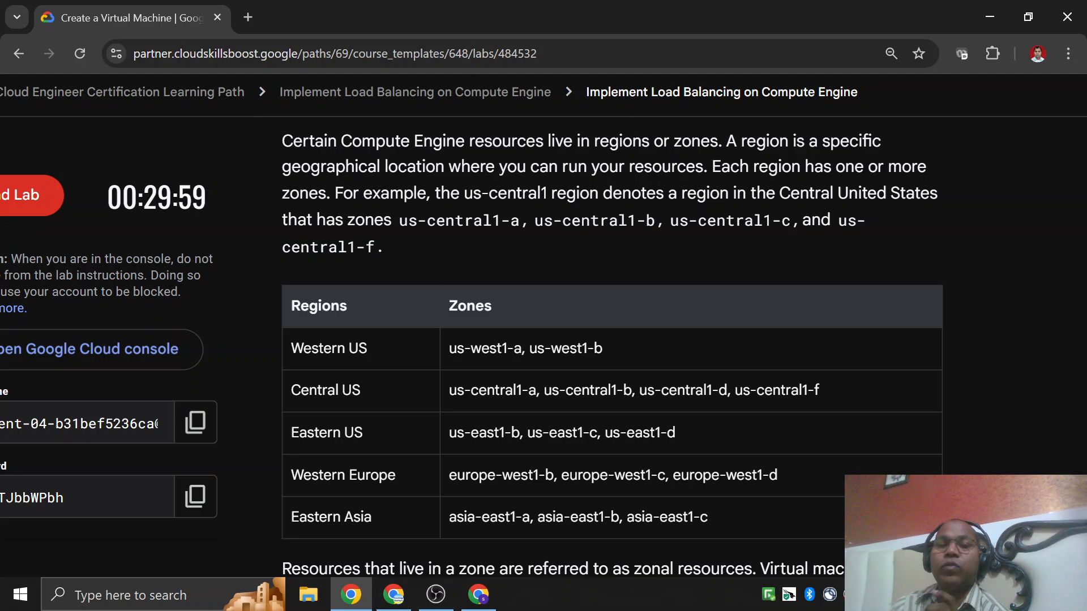
pyautogui.scroll(-1, 655, 209)
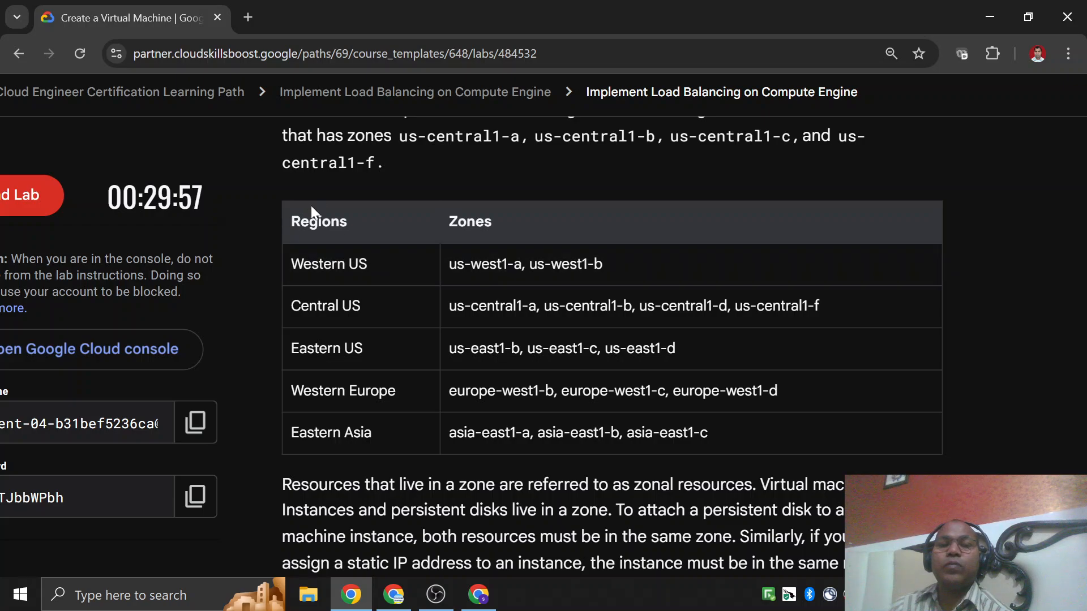
# Examine the lab's table of regions and their zones, from Western US through Eastern Asia.
pyautogui.moveTo(291, 264); pyautogui.dragTo(369, 266)
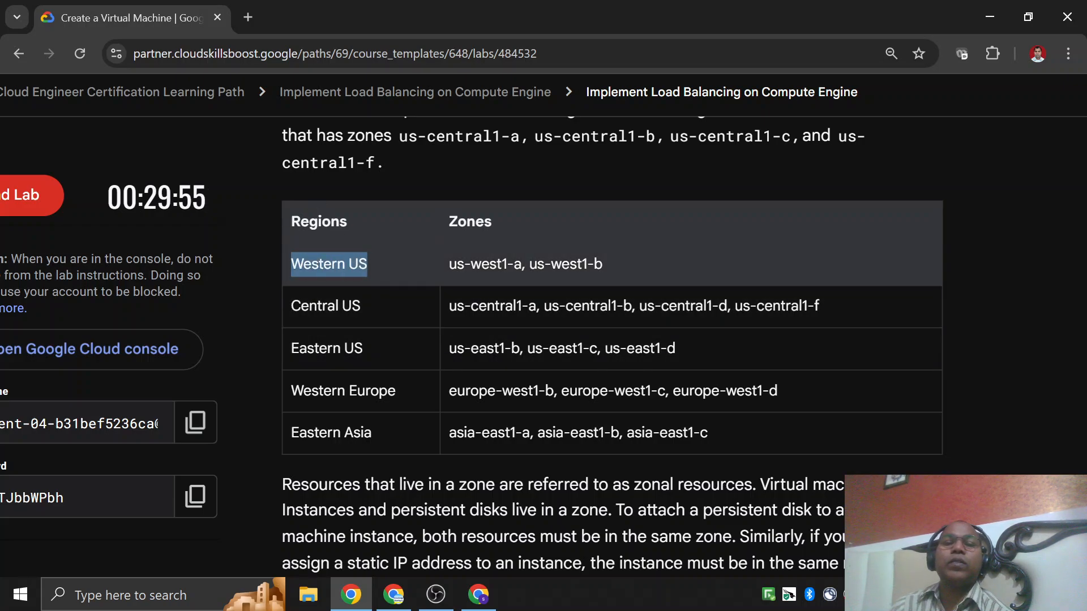
pyautogui.moveTo(291, 306); pyautogui.dragTo(362, 312)
pyautogui.moveTo(291, 349); pyautogui.dragTo(293, 348)
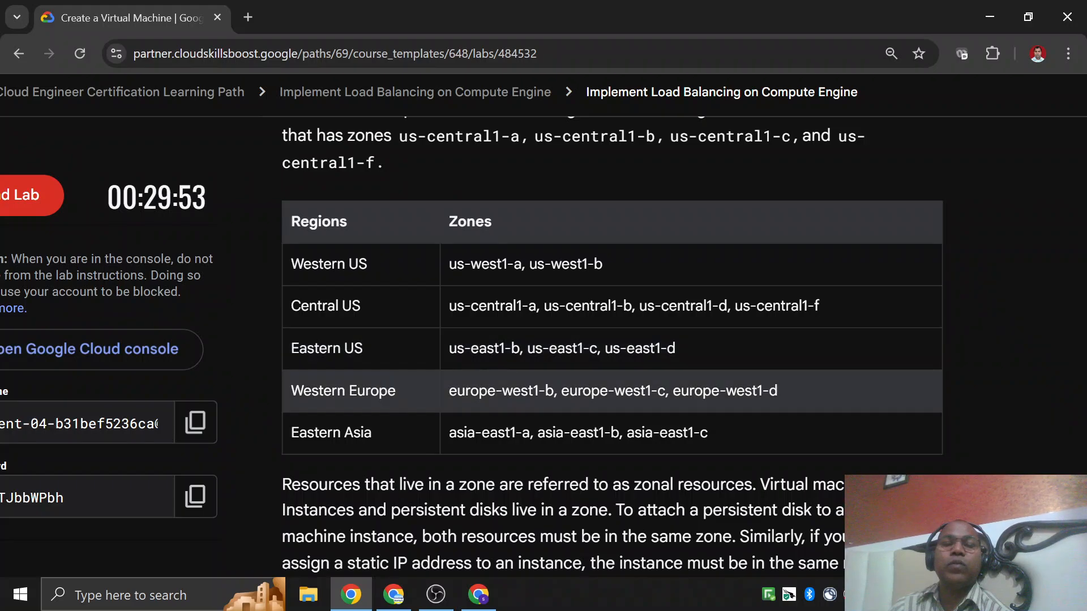
pyautogui.moveTo(291, 391); pyautogui.dragTo(395, 392)
pyautogui.moveTo(308, 444); pyautogui.dragTo(363, 444)
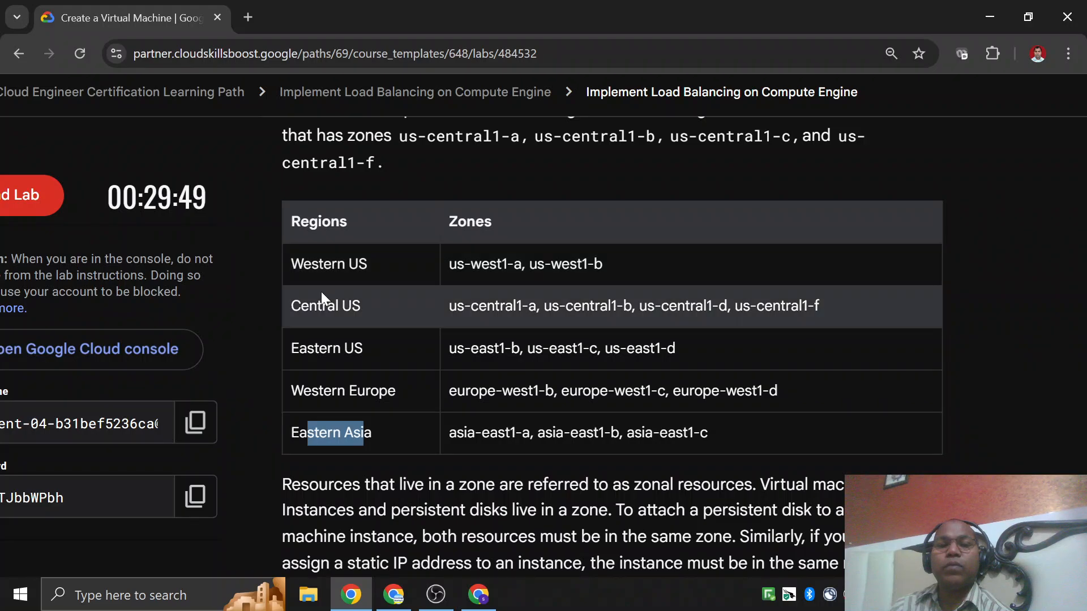
pyautogui.click(460, 399)
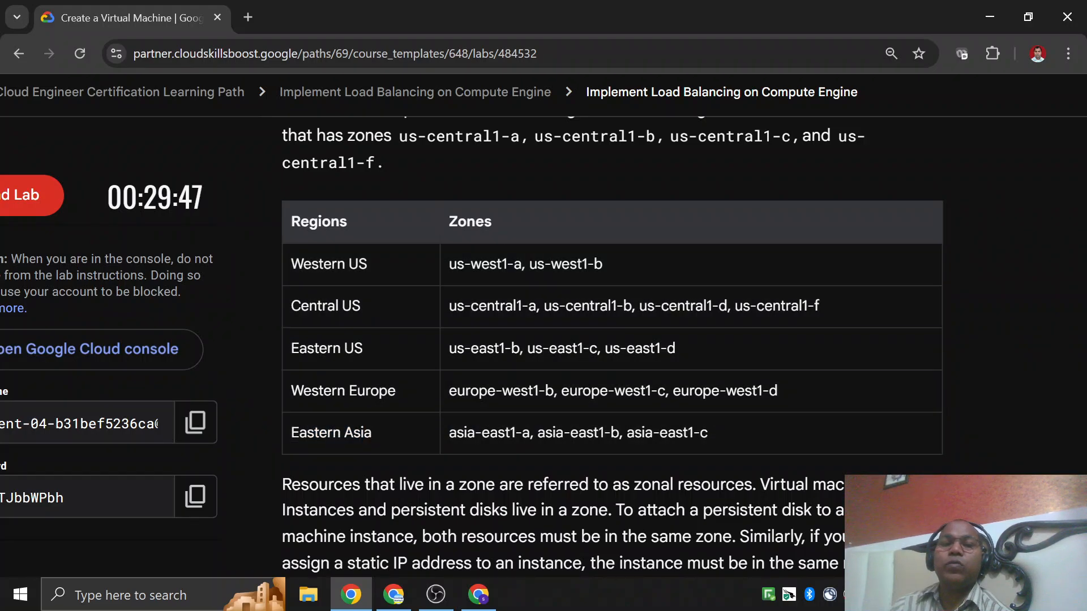
pyautogui.moveTo(447, 222); pyautogui.dragTo(492, 223)
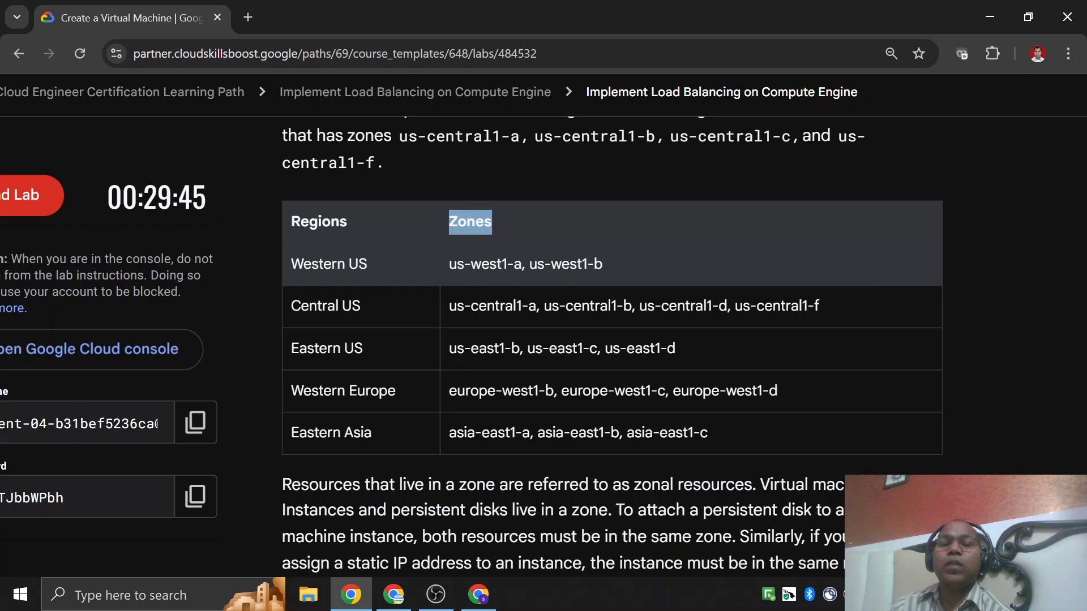
pyautogui.moveTo(450, 264); pyautogui.dragTo(509, 276)
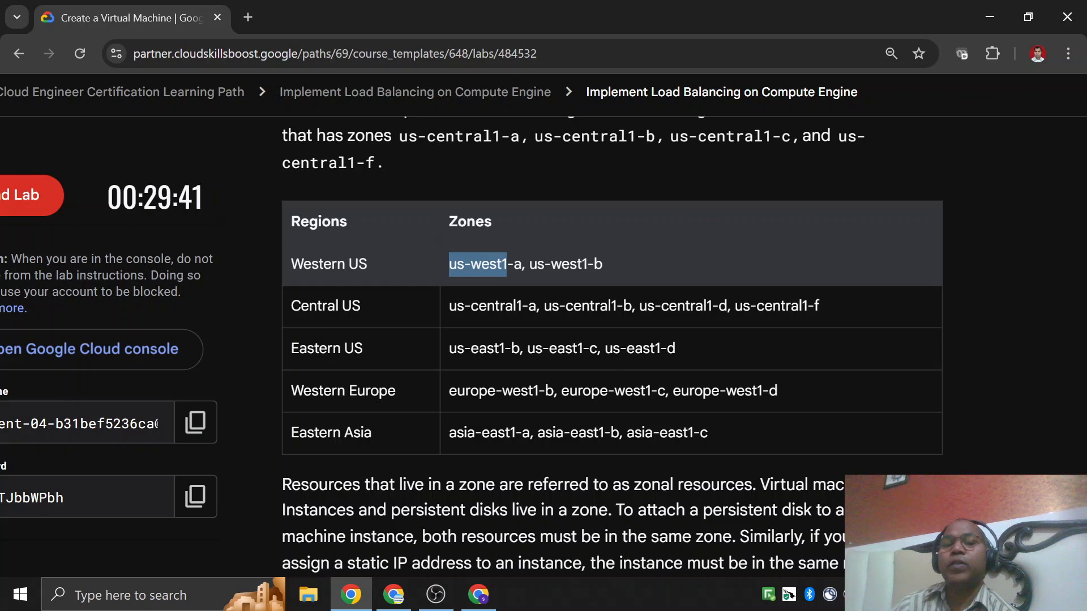
pyautogui.click(525, 265)
pyautogui.moveTo(450, 264); pyautogui.dragTo(602, 263)
pyautogui.moveTo(439, 311); pyautogui.dragTo(904, 324)
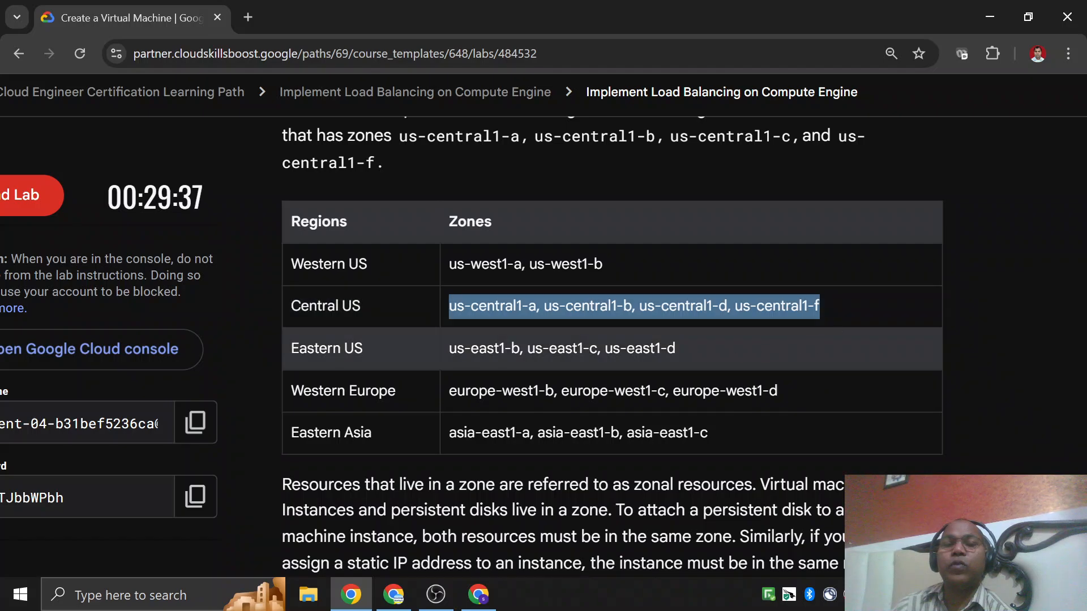
pyautogui.moveTo(486, 348); pyautogui.dragTo(656, 348)
pyautogui.moveTo(513, 391); pyautogui.dragTo(694, 391)
pyautogui.moveTo(545, 433); pyautogui.dragTo(641, 433)
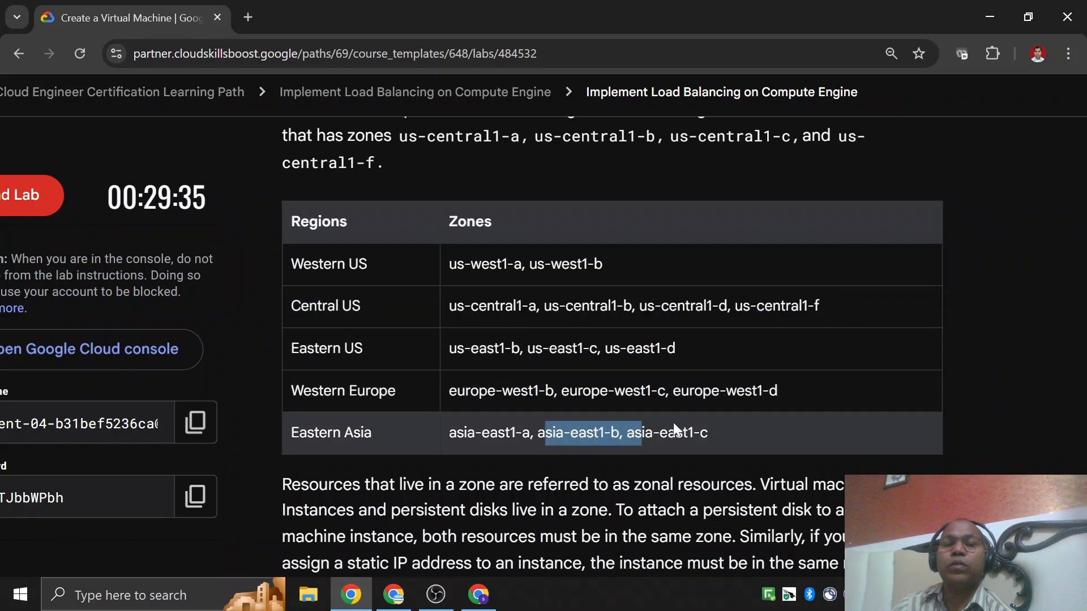
# Read the lab's paragraph on zonal resources and continue to the Set the region and zone section.
pyautogui.scroll(-5, 691, 413)
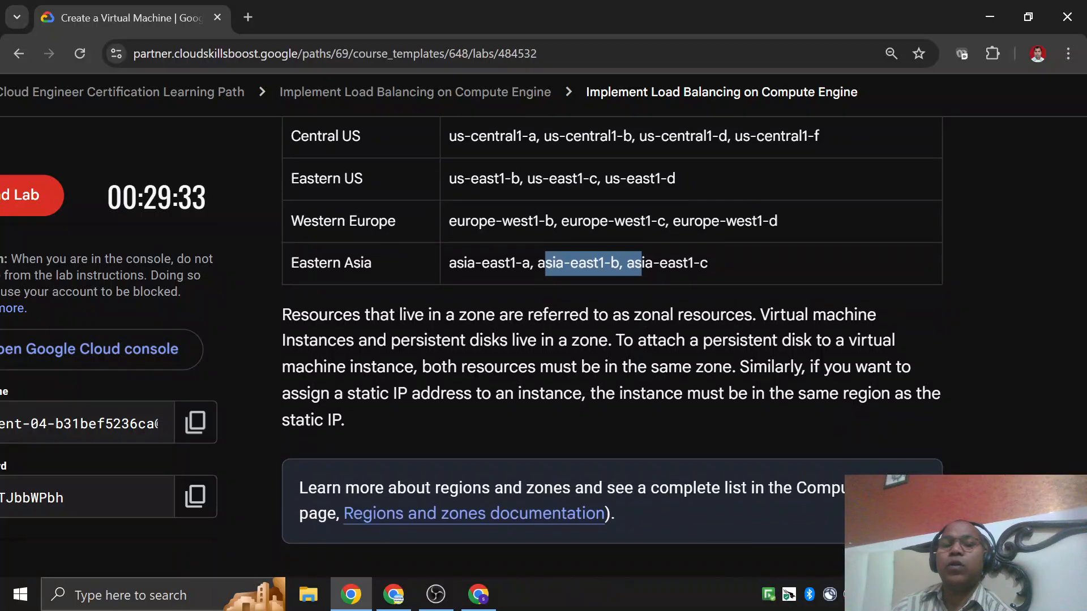
pyautogui.scroll(4, 711, 334)
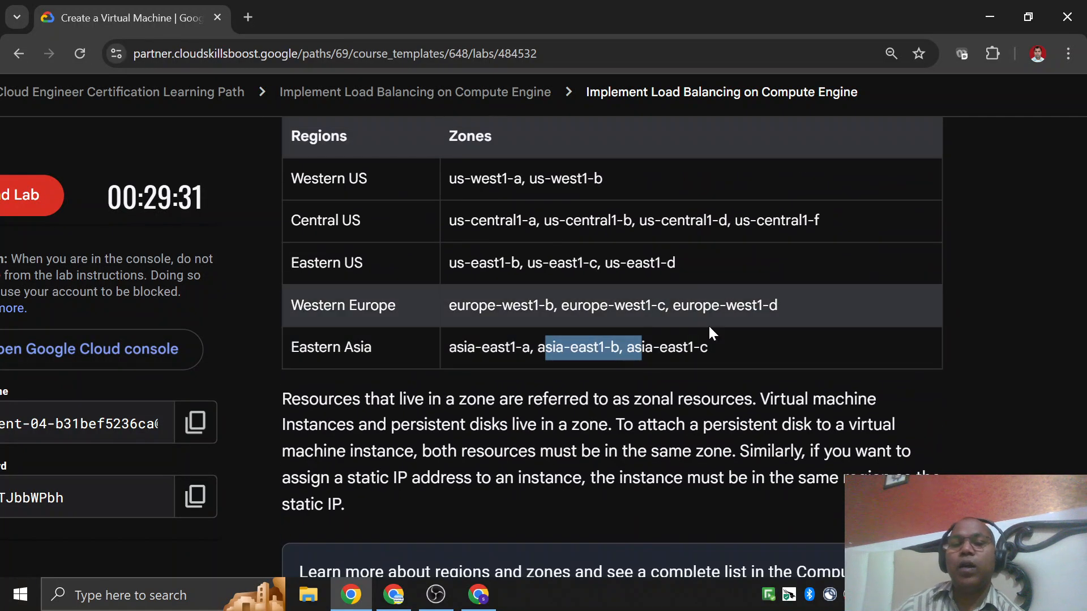
pyautogui.scroll(-3, 711, 334)
pyautogui.scroll(-4, 712, 339)
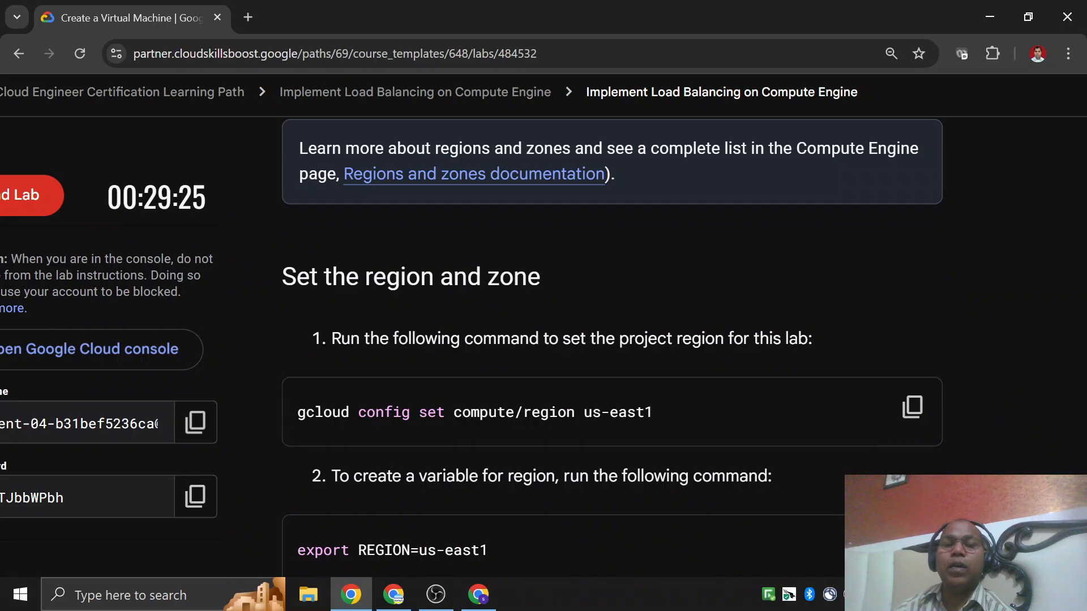
# Copy the lab's project region command and run gcloud config set compute/region us-east1 in Cloud Shell.
pyautogui.moveTo(298, 412); pyautogui.dragTo(341, 411)
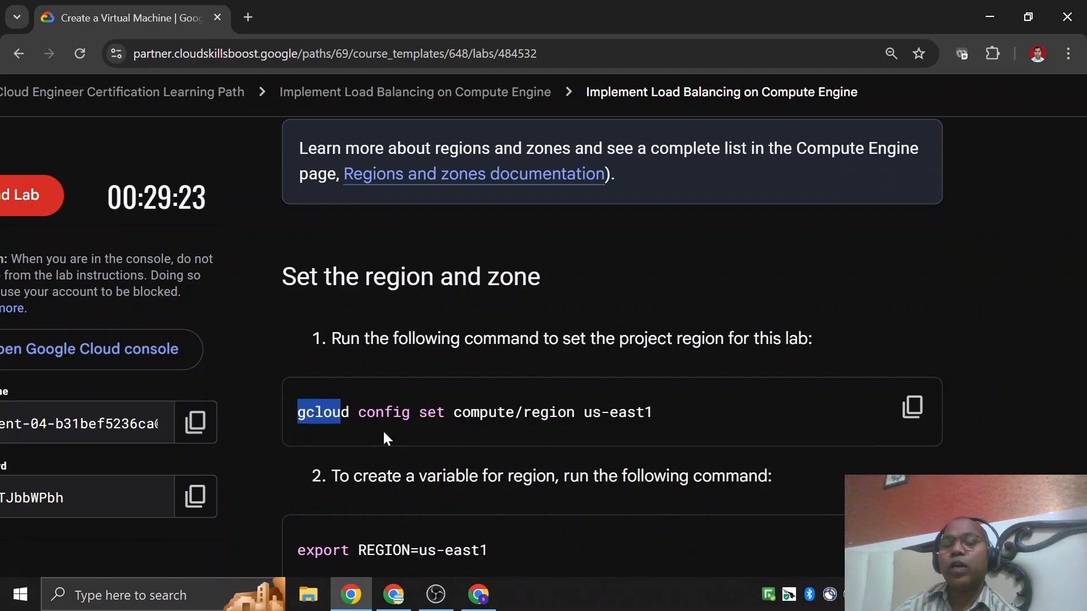
pyautogui.moveTo(461, 412); pyautogui.dragTo(654, 412)
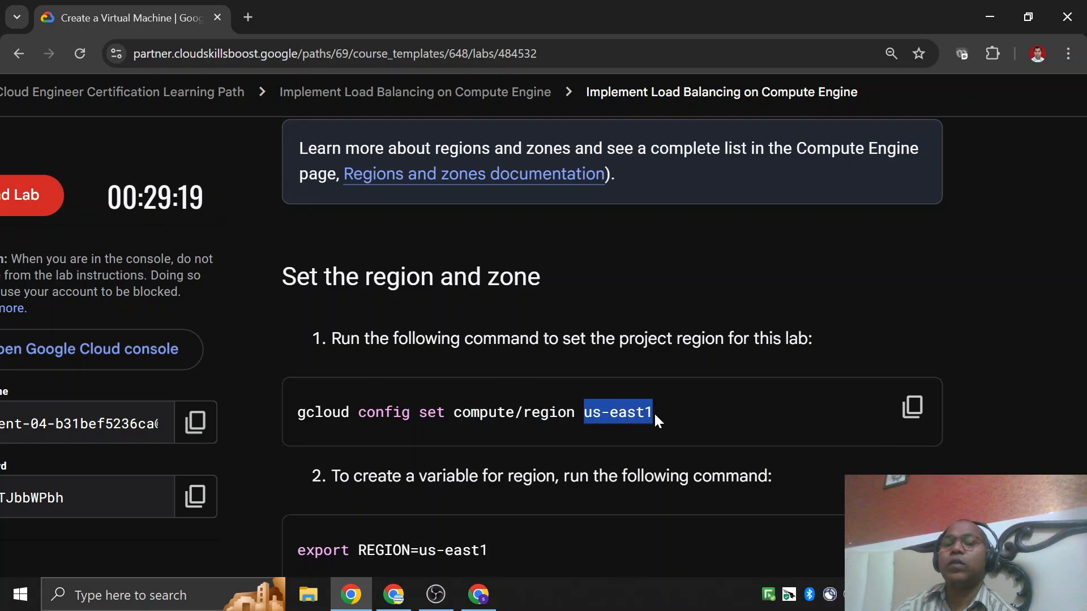
pyautogui.click(654, 412)
pyautogui.click(912, 408)
pyautogui.hotkey('alt', 'Tab')
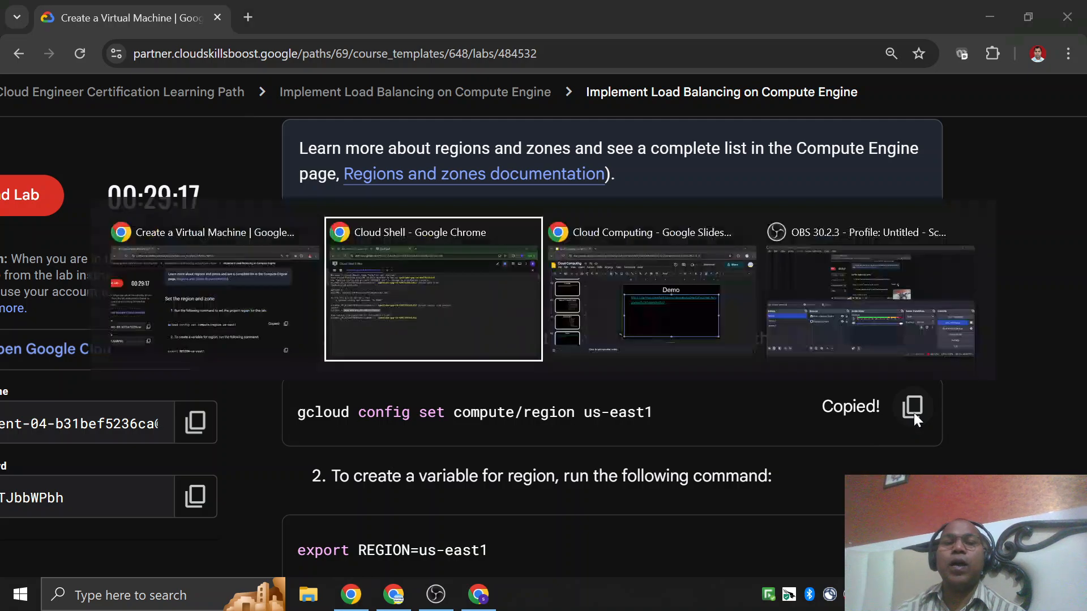
pyautogui.hotkey('ctrl', 'v')
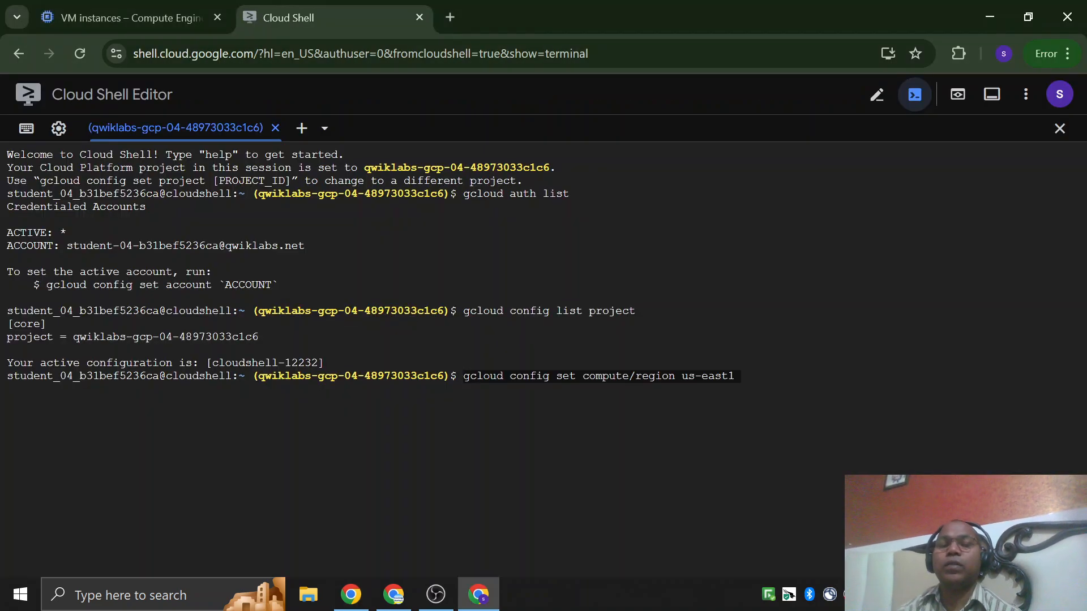
pyautogui.press('Return')
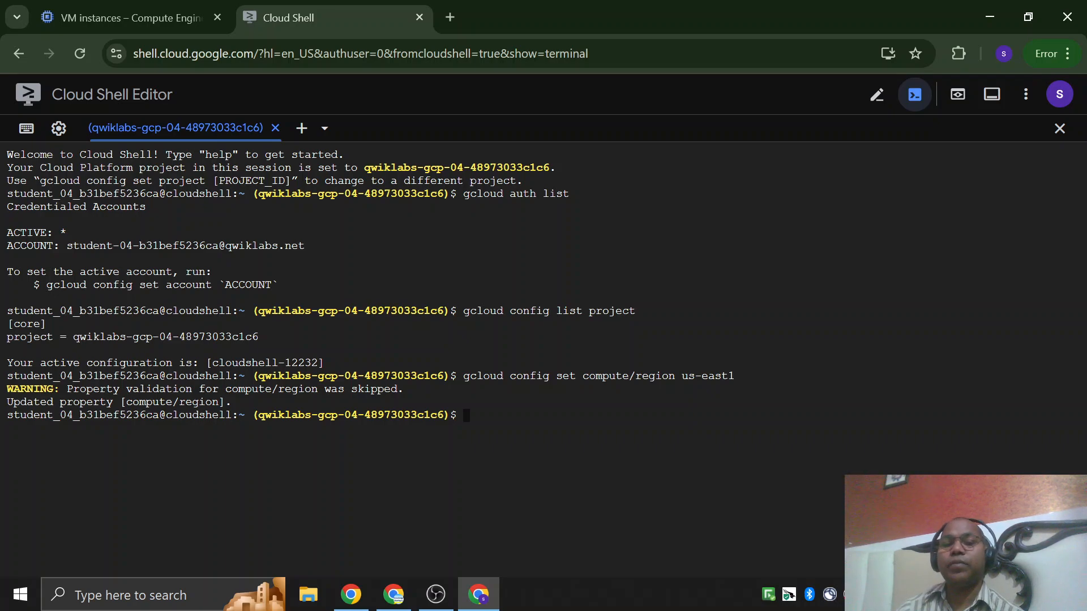
# Copy the region variable command from the lab instructions and run export REGION=us-east1 in Cloud Shell.
pyautogui.hotkey('alt', 'Tab')
pyautogui.scroll(-3, 732, 403)
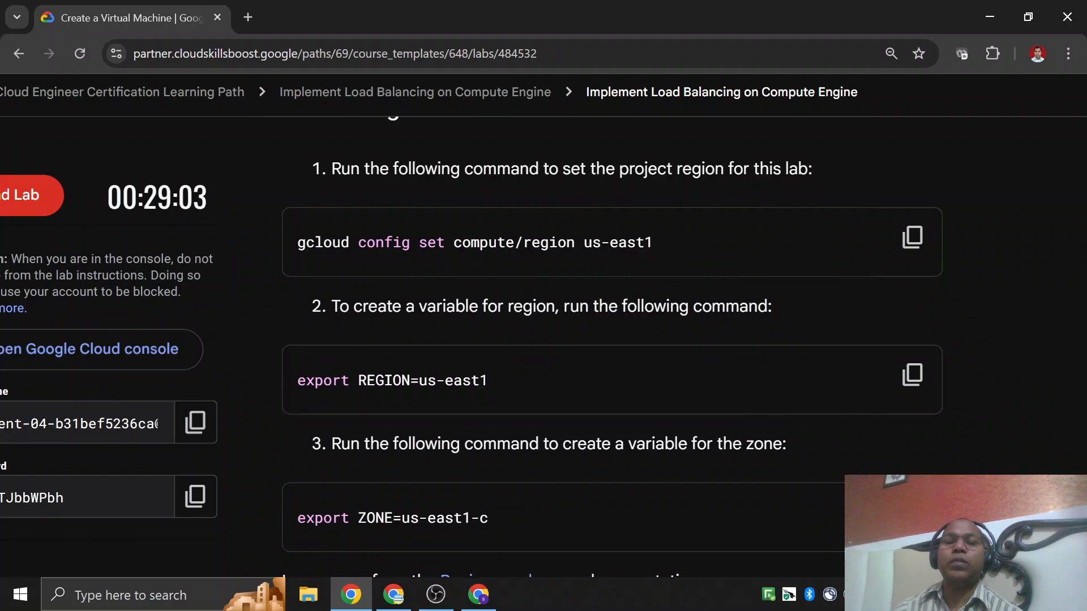
pyautogui.moveTo(436, 380); pyautogui.dragTo(493, 380)
pyautogui.click(600, 382)
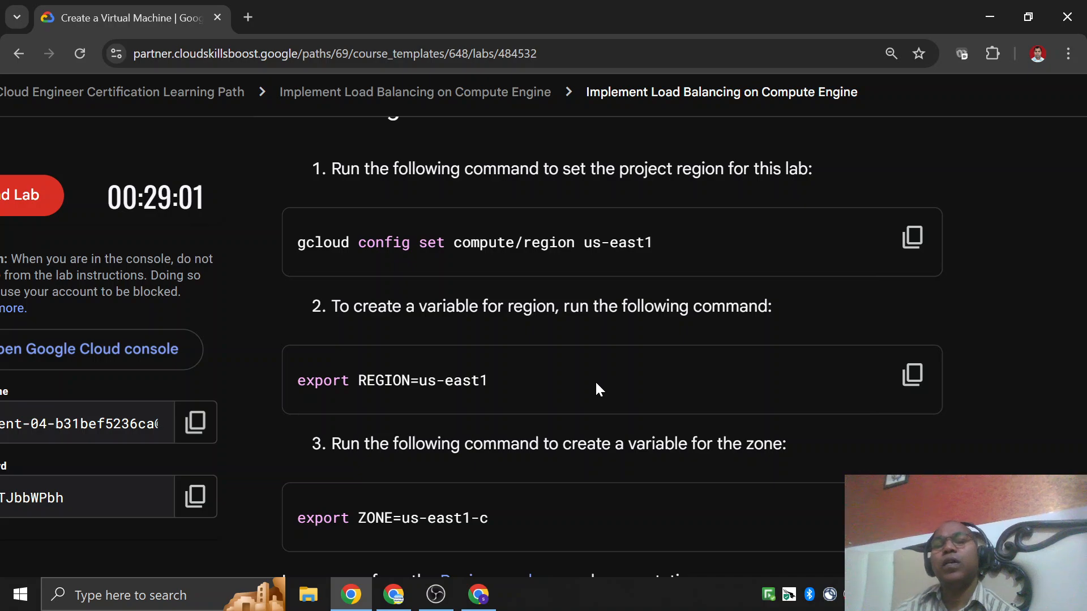
pyautogui.click(912, 376)
pyautogui.hotkey('alt', 'Tab')
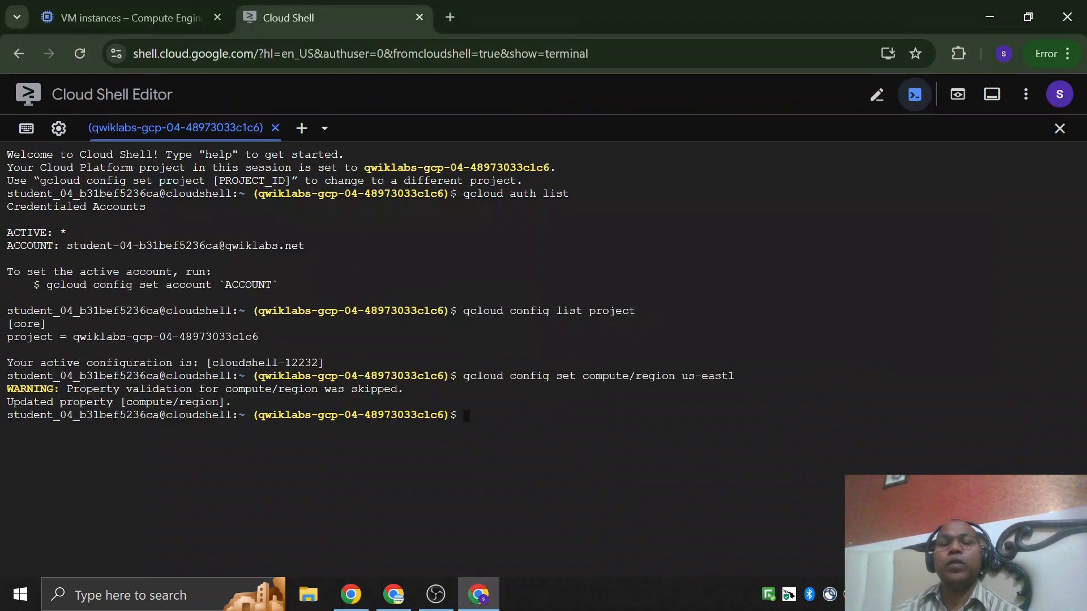
pyautogui.hotkey('ctrl', 'v')
pyautogui.press('Return')
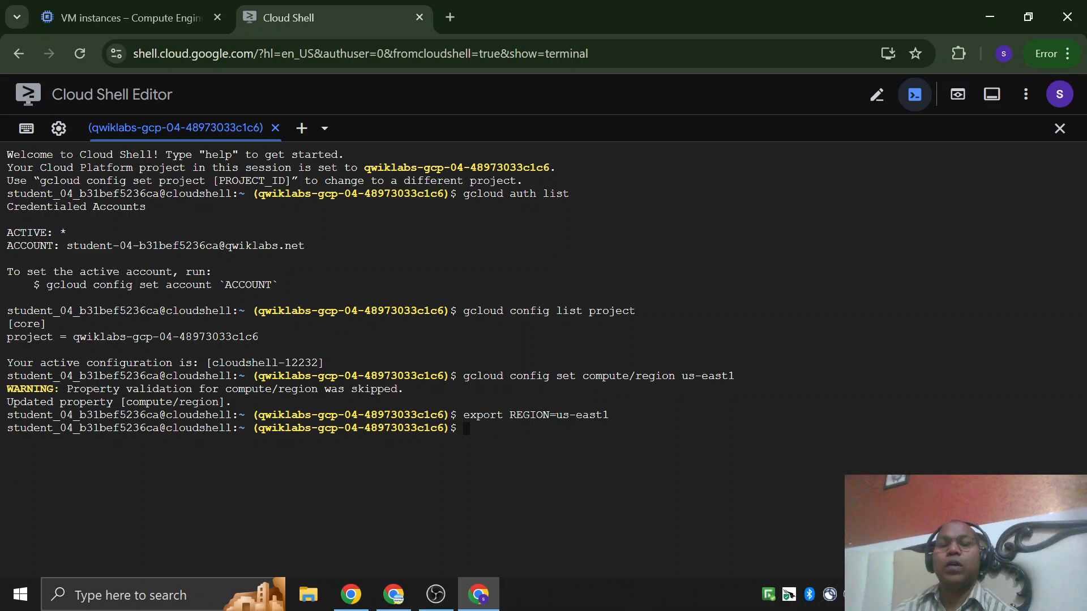
pyautogui.moveTo(555, 416); pyautogui.dragTo(611, 416)
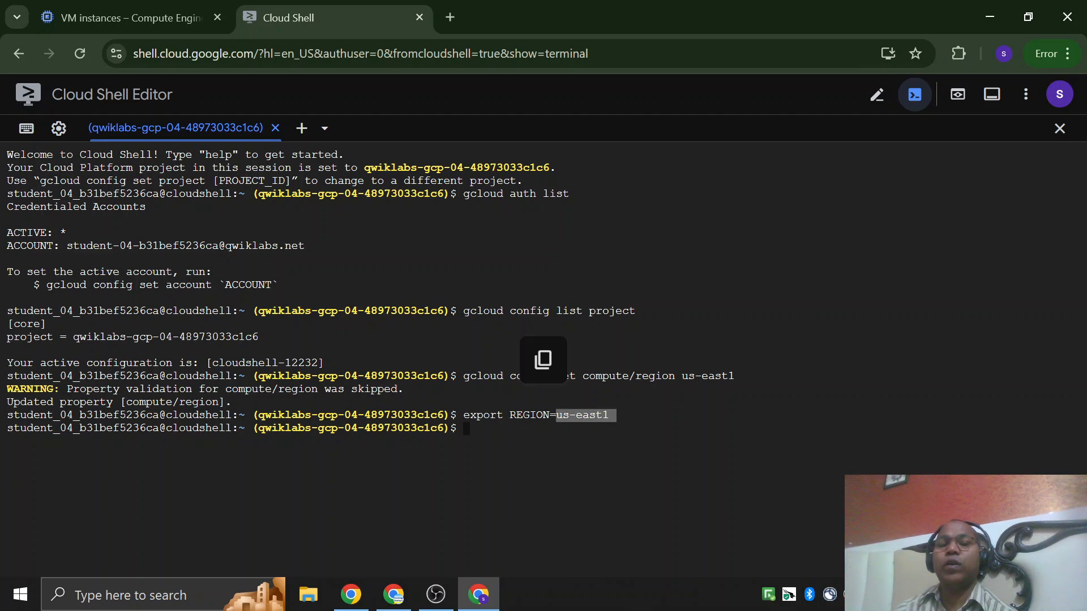
# Copy the zone variable command from the lab instructions and run export ZONE=us-east1-c in Cloud Shell.
pyautogui.hotkey('alt', 'Tab')
pyautogui.scroll(-3, 711, 374)
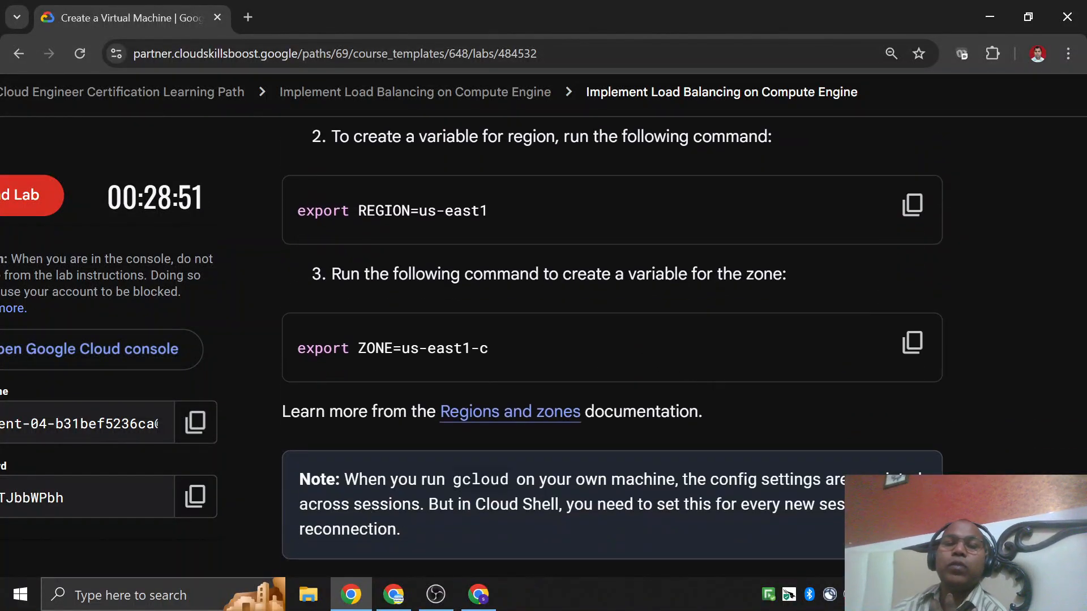
pyautogui.moveTo(401, 349); pyautogui.dragTo(576, 349)
pyautogui.click(575, 348)
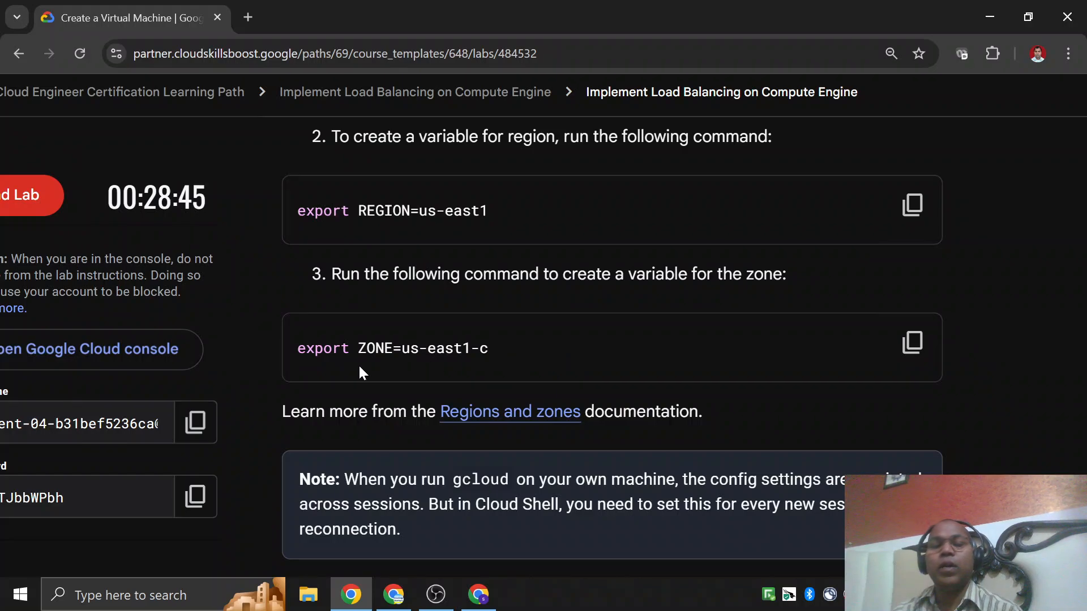
pyautogui.moveTo(298, 349); pyautogui.dragTo(469, 349)
pyautogui.click(636, 348)
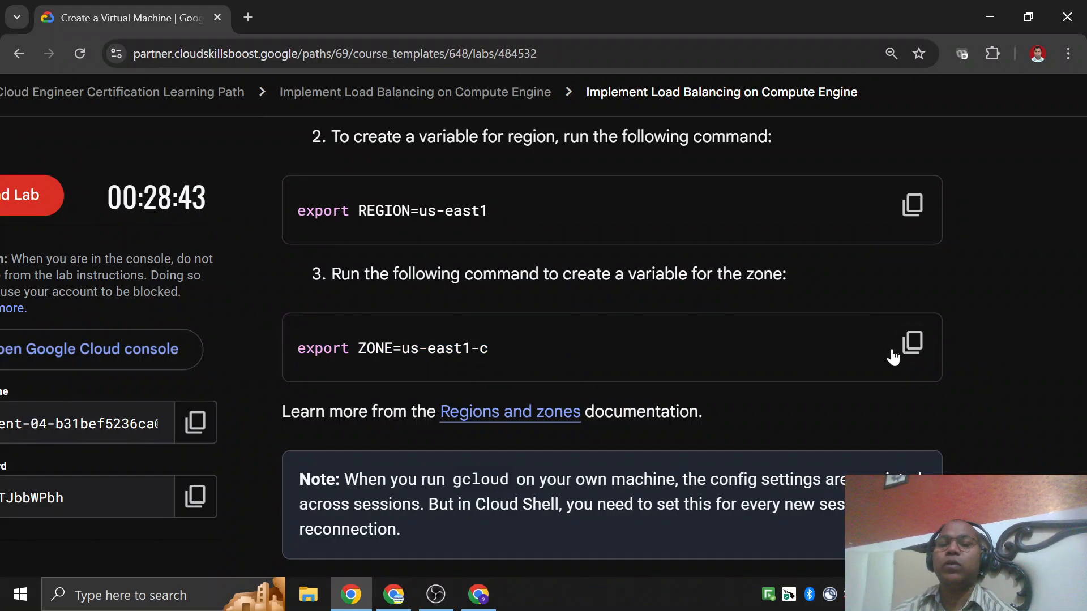
pyautogui.click(911, 354)
pyautogui.hotkey('alt', 'Tab')
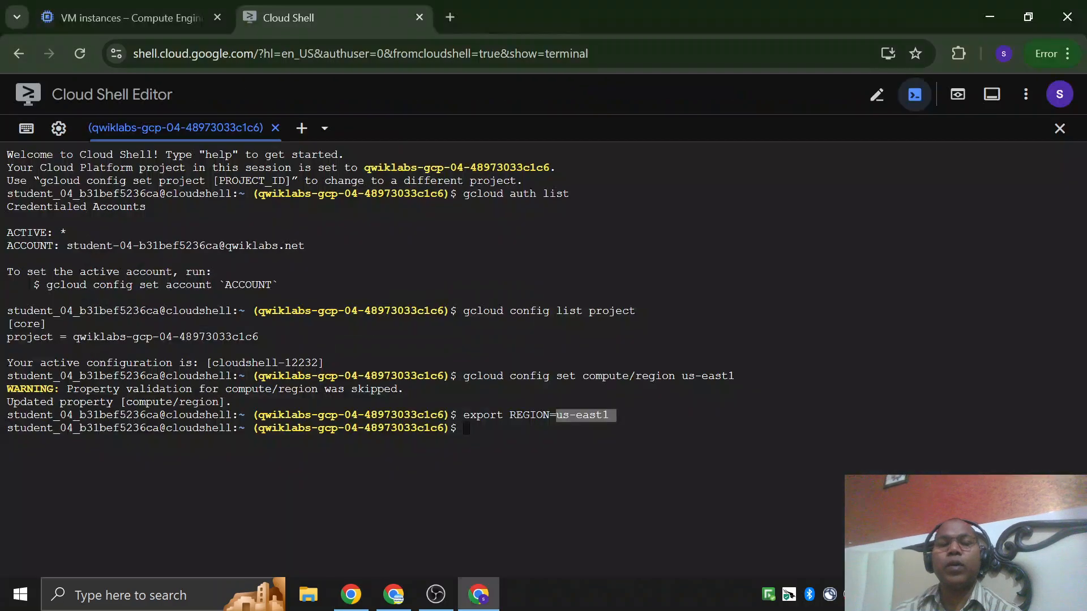
pyautogui.hotkey('ctrl', 'v')
pyautogui.press('Return')
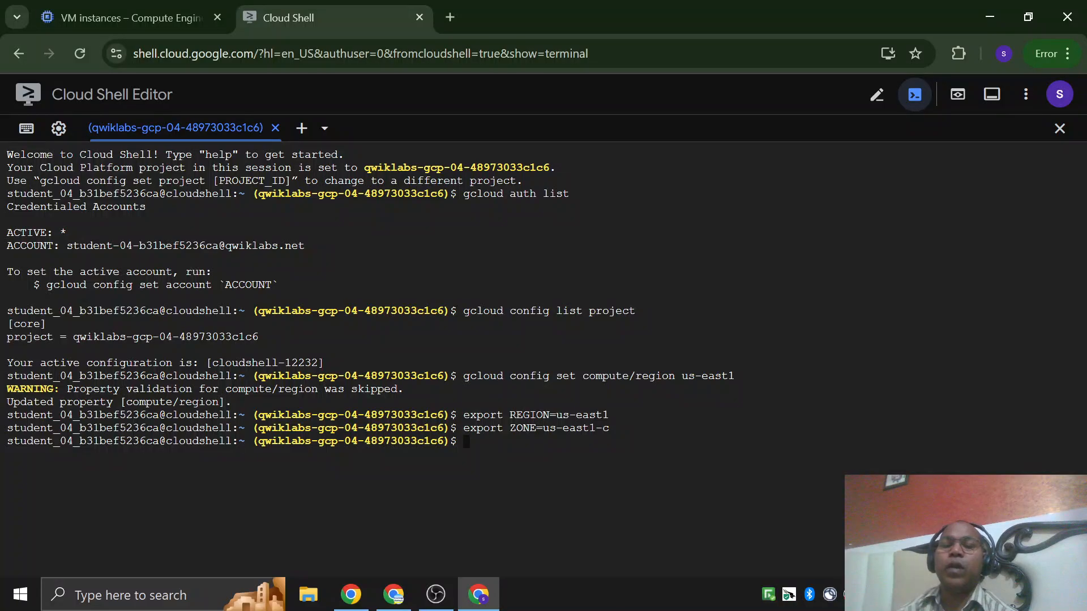
# Enlarge the Cloud Shell page and examine the region command with its output.
pyautogui.moveTo(463, 375); pyautogui.dragTo(568, 375)
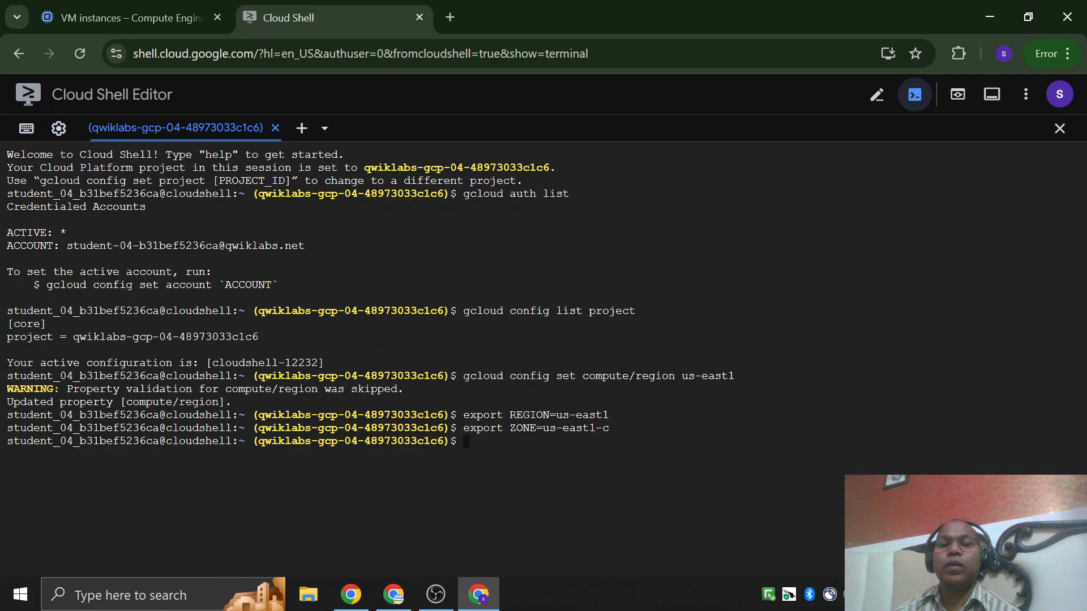
pyautogui.hotkey('ctrl', '+')
pyautogui.hotkey('ctrl', '+')
pyautogui.hotkey('ctrl', '+')
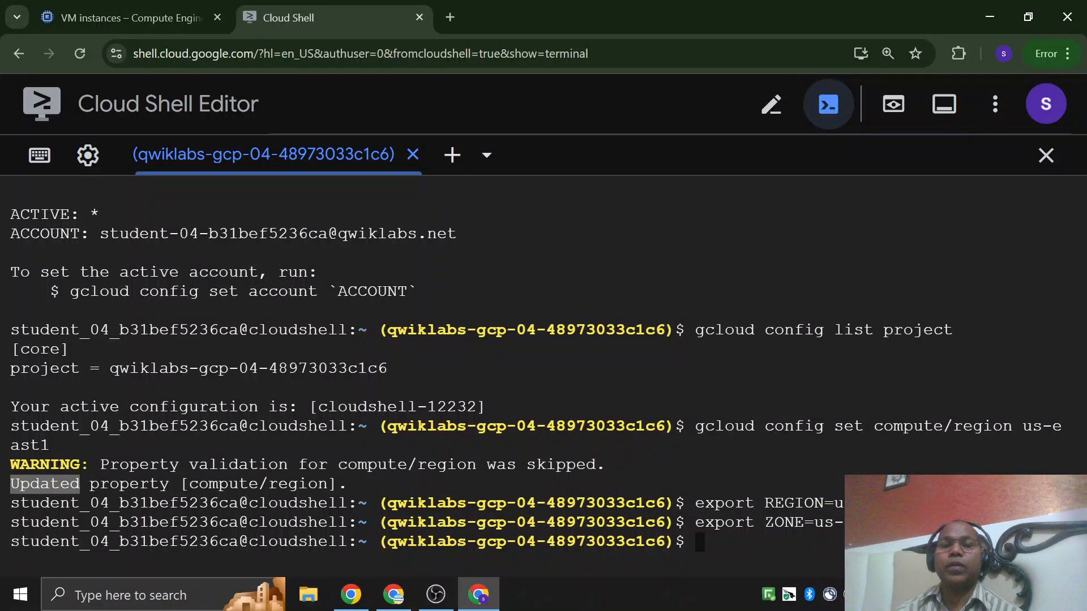
# Return to the lab instructions and review the Set the region and zone commands and the note on Cloud Shell sessions.
pyautogui.hotkey('alt', 'Tab')
pyautogui.scroll(-4, 753, 401)
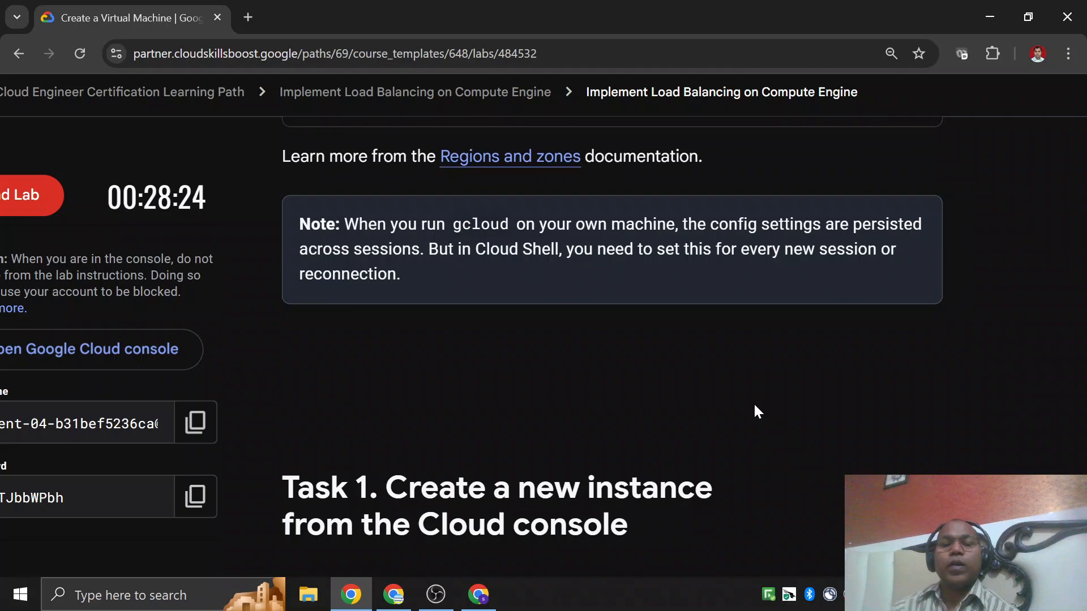
pyautogui.scroll(-4, 757, 411)
pyautogui.scroll(8, 757, 408)
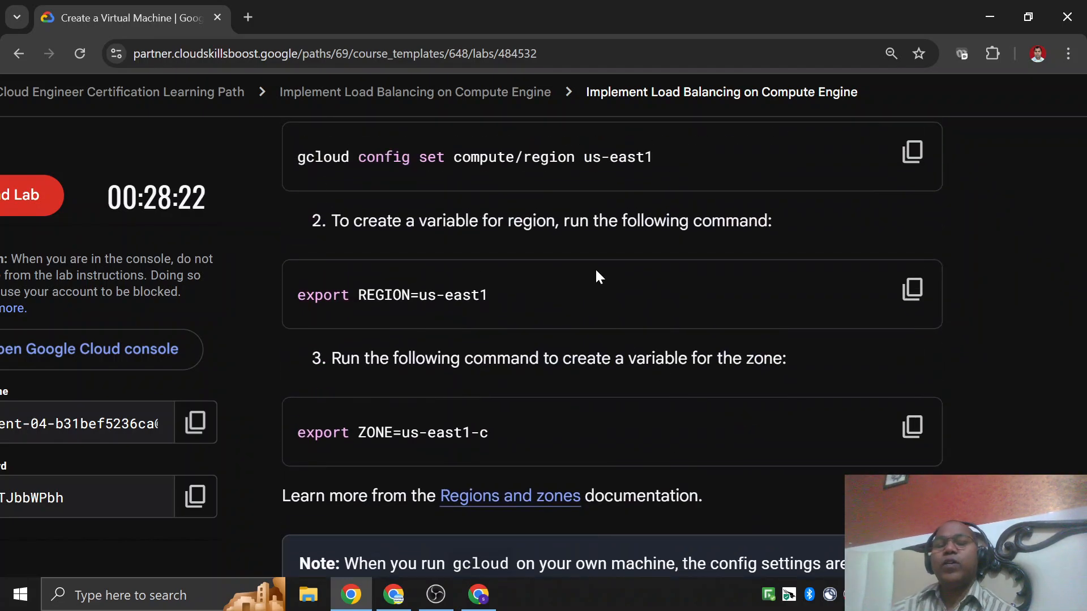
pyautogui.scroll(1, 599, 276)
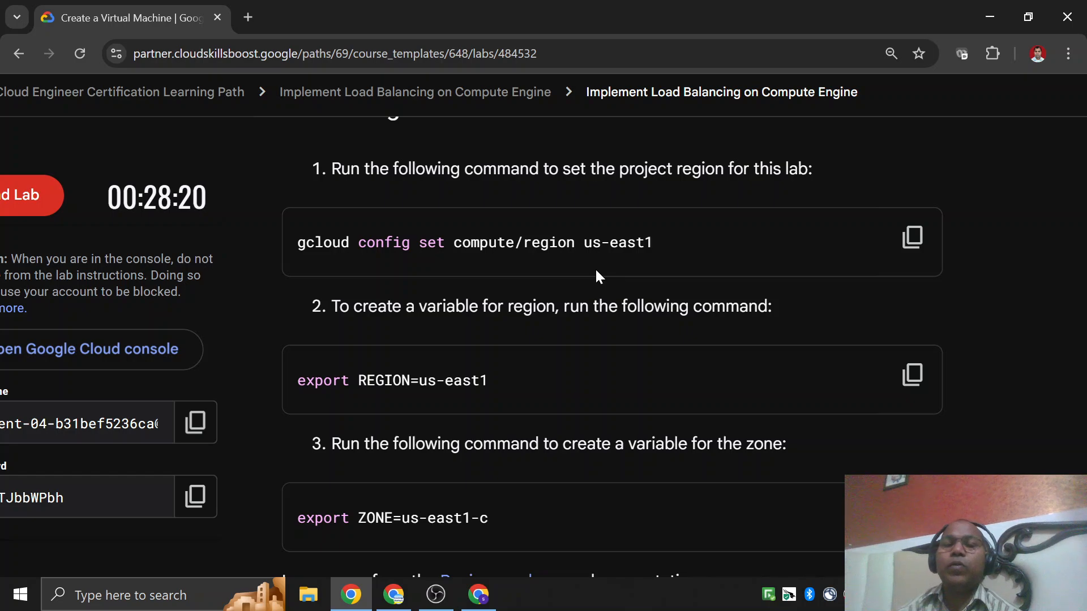
pyautogui.scroll(-4, 566, 264)
pyautogui.scroll(10, 563, 274)
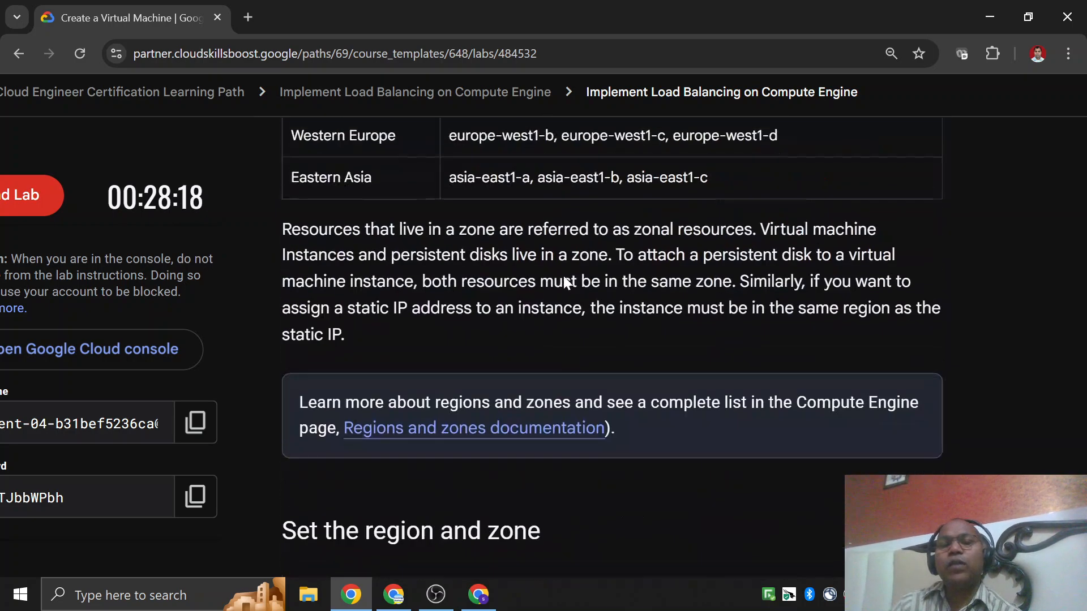
pyautogui.scroll(-8, 565, 277)
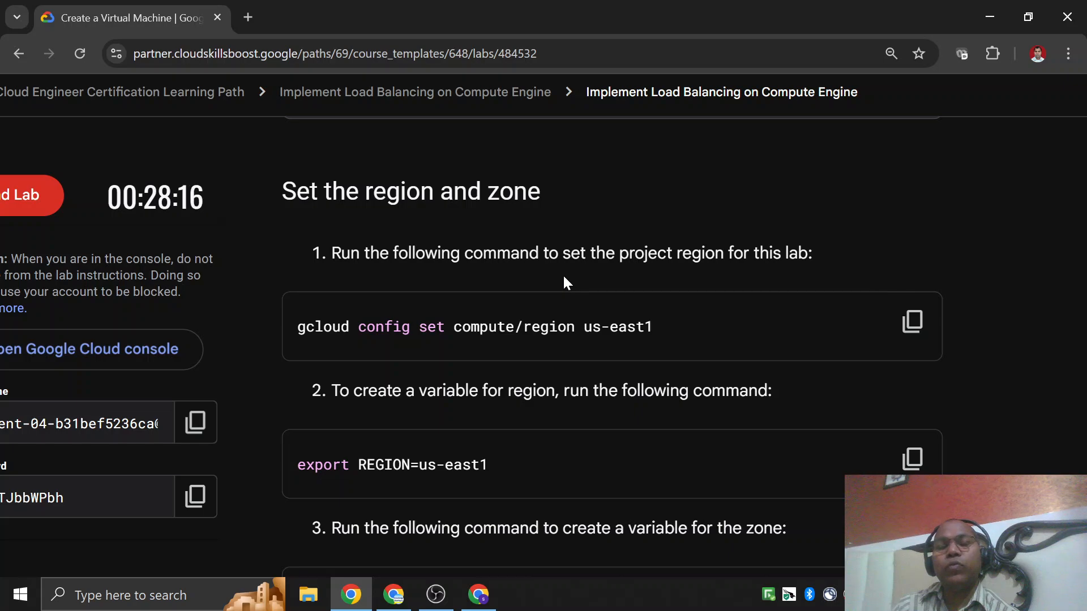
pyautogui.scroll(-6, 565, 281)
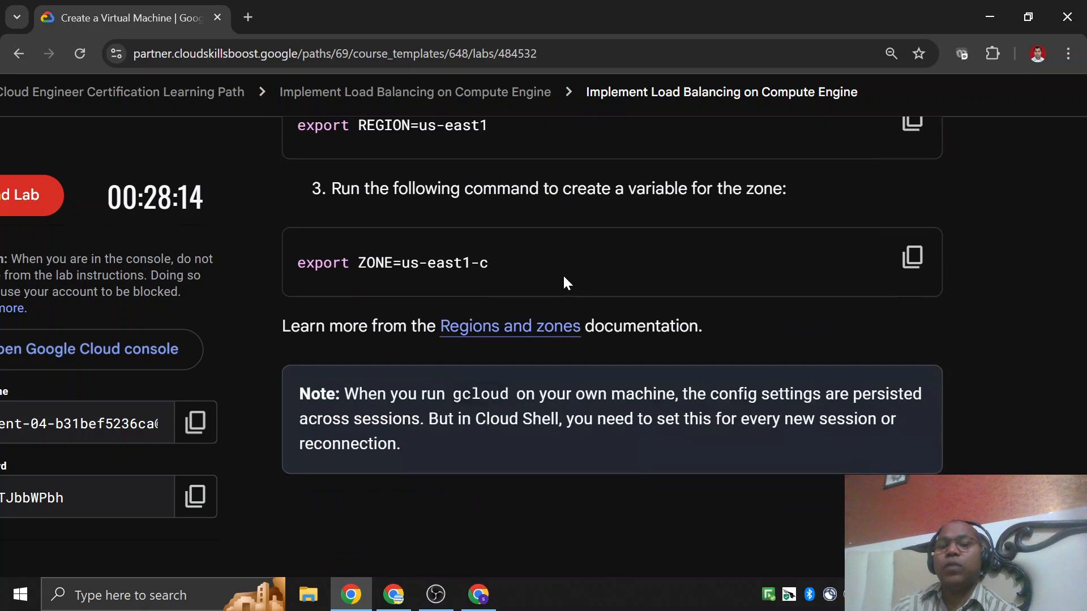
# Read the introduction and first steps of Task 1, Create a new instance from the Cloud console.
pyautogui.scroll(-3, 563, 274)
pyautogui.scroll(-2, 563, 274)
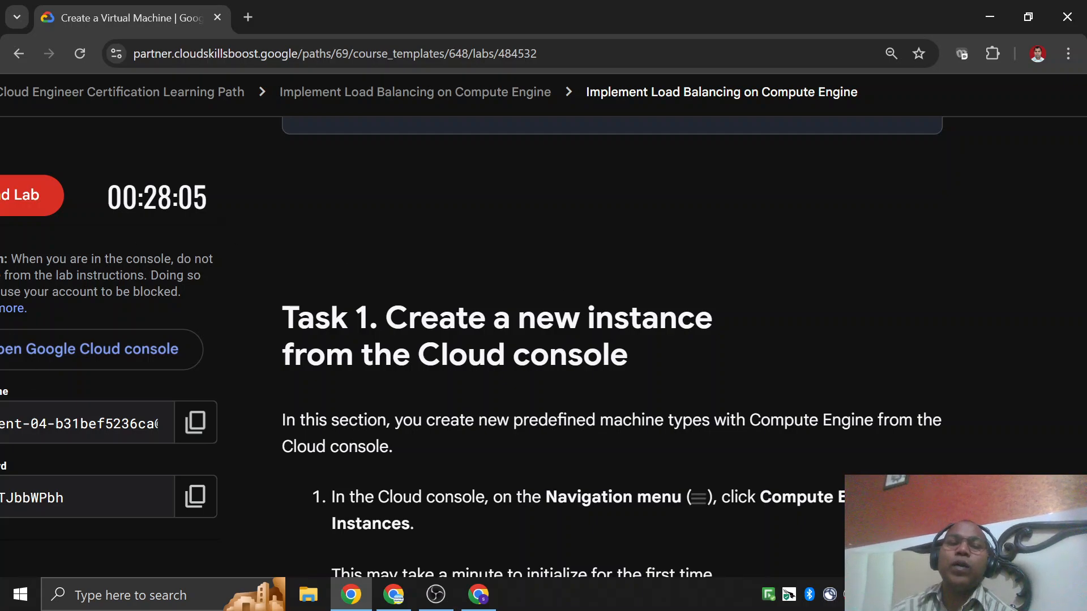
pyautogui.scroll(-1, 483, 268)
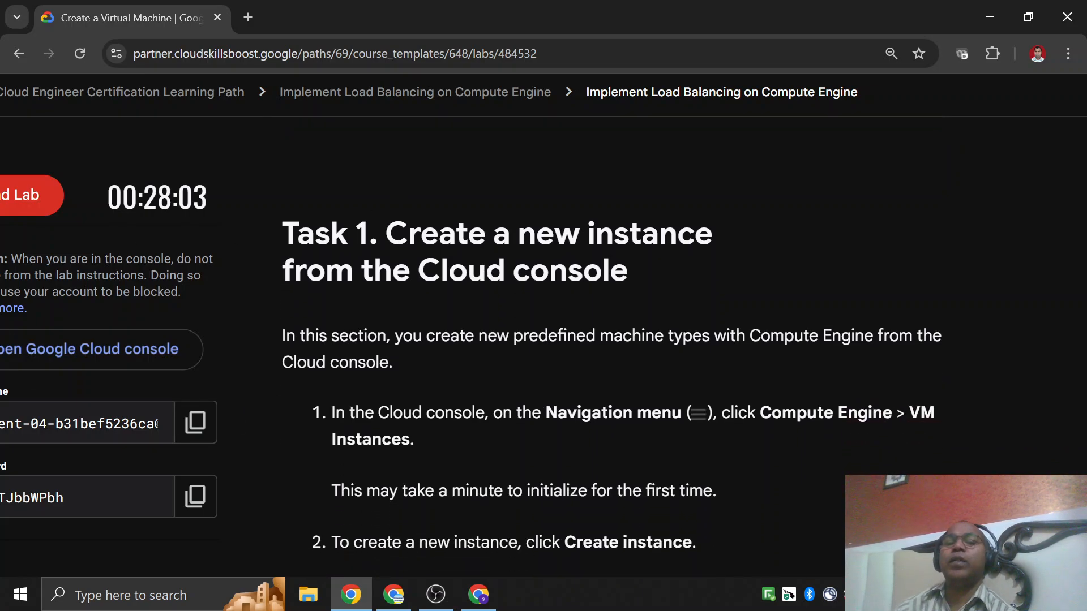
pyautogui.scroll(-1, 562, 390)
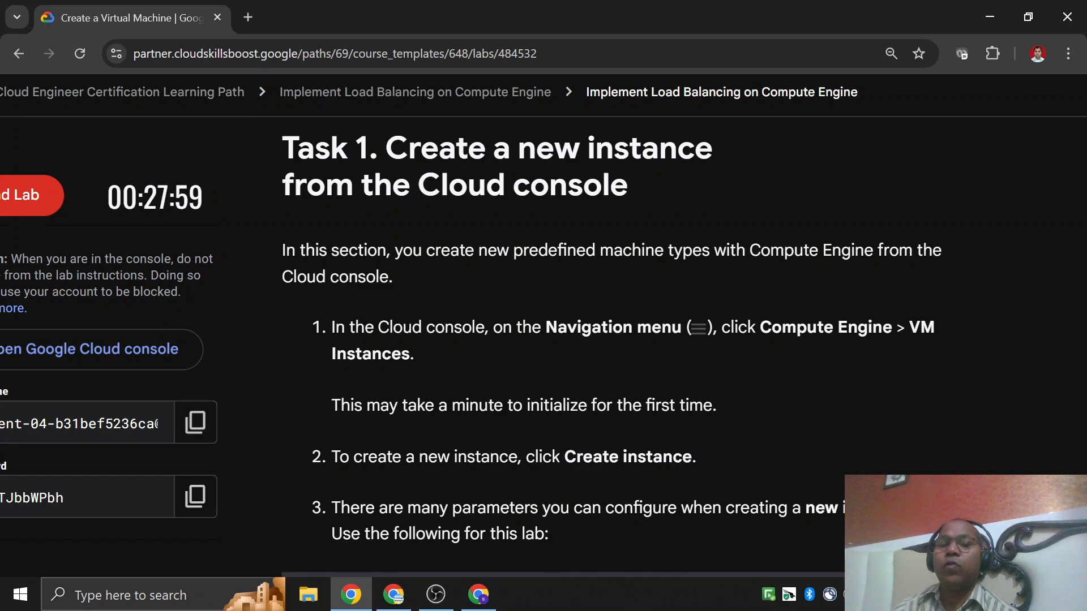
pyautogui.moveTo(542, 327); pyautogui.dragTo(651, 328)
pyautogui.moveTo(772, 327); pyautogui.dragTo(846, 329)
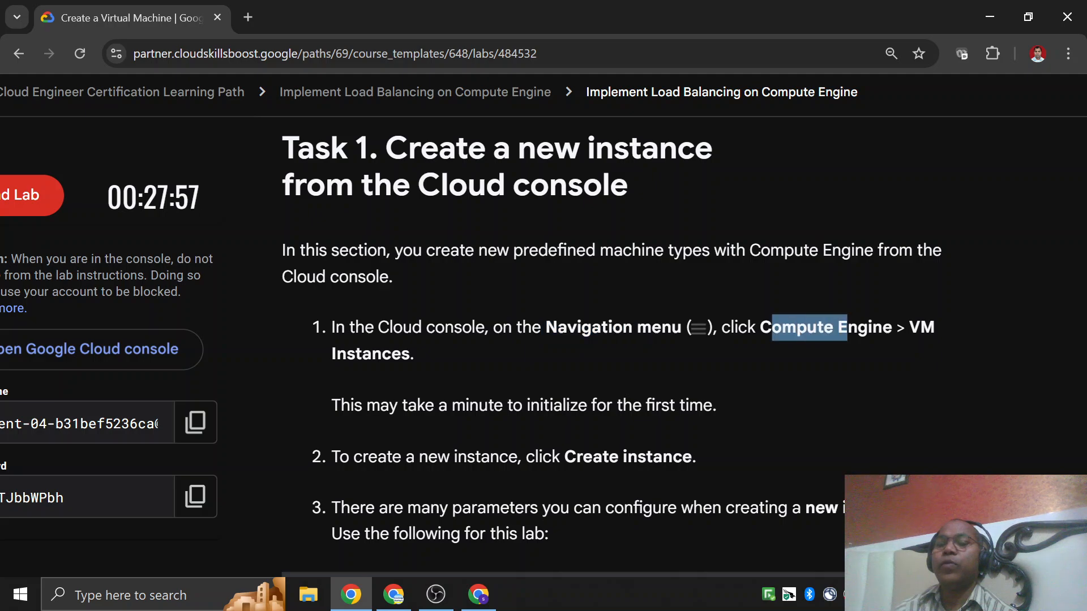
pyautogui.moveTo(336, 354); pyautogui.dragTo(391, 353)
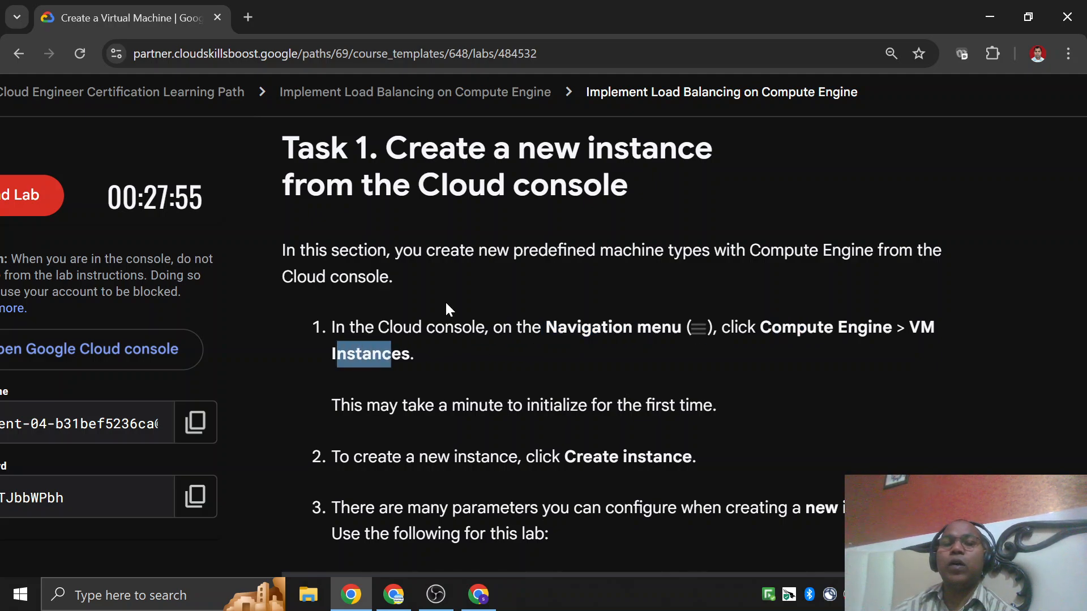
pyautogui.scroll(1, 443, 300)
pyautogui.moveTo(387, 233); pyautogui.dragTo(666, 277)
pyautogui.click(677, 277)
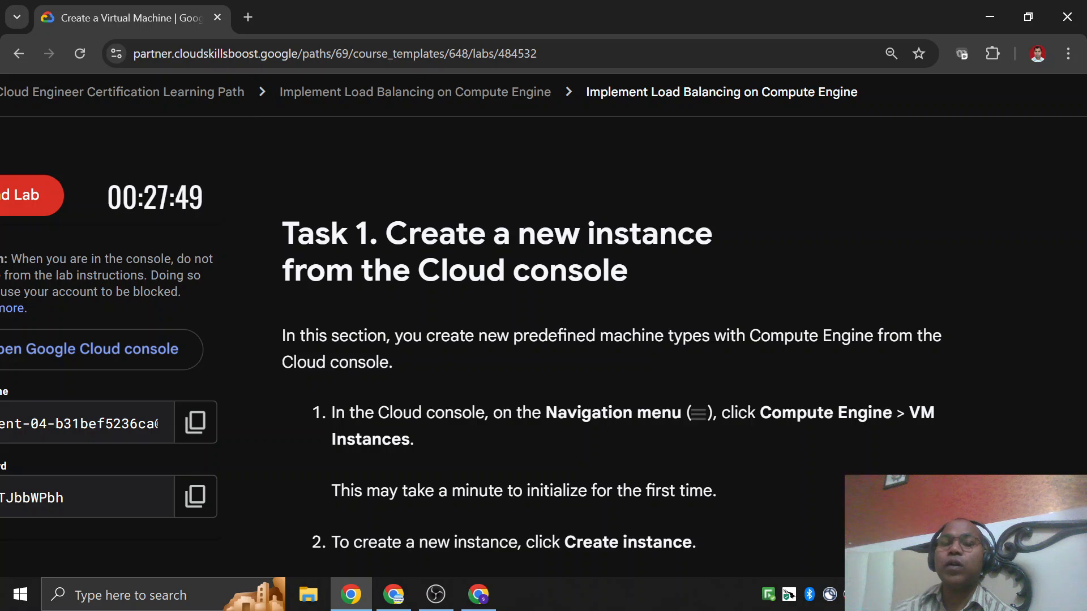
# Switch to the Google Cloud console and show the Compute Engine VM instances page.
pyautogui.moveTo(417, 270); pyautogui.dragTo(634, 277)
pyautogui.click(465, 606)
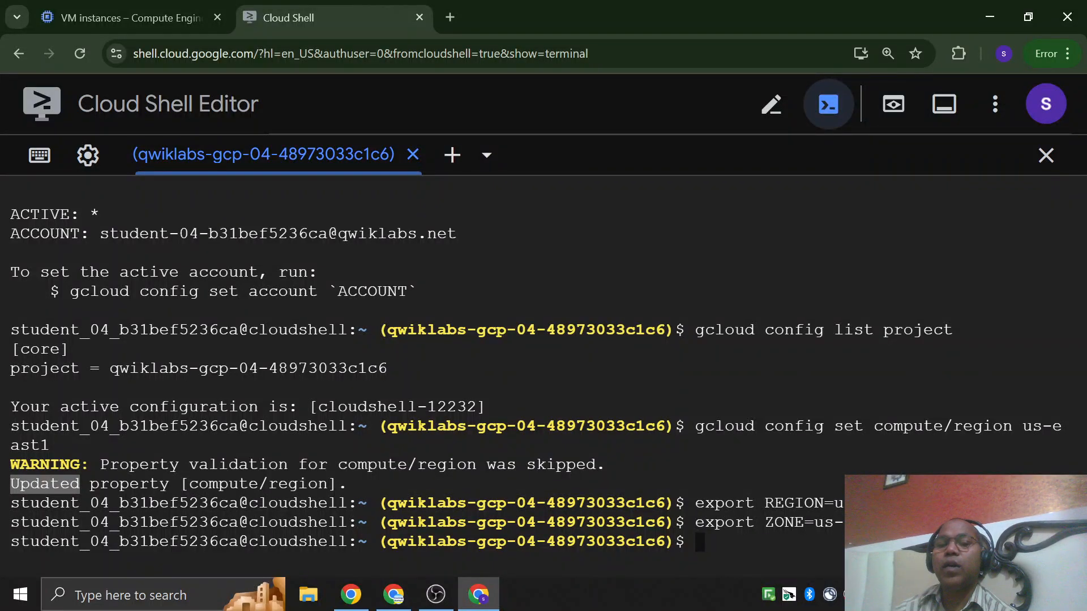
pyautogui.click(129, 19)
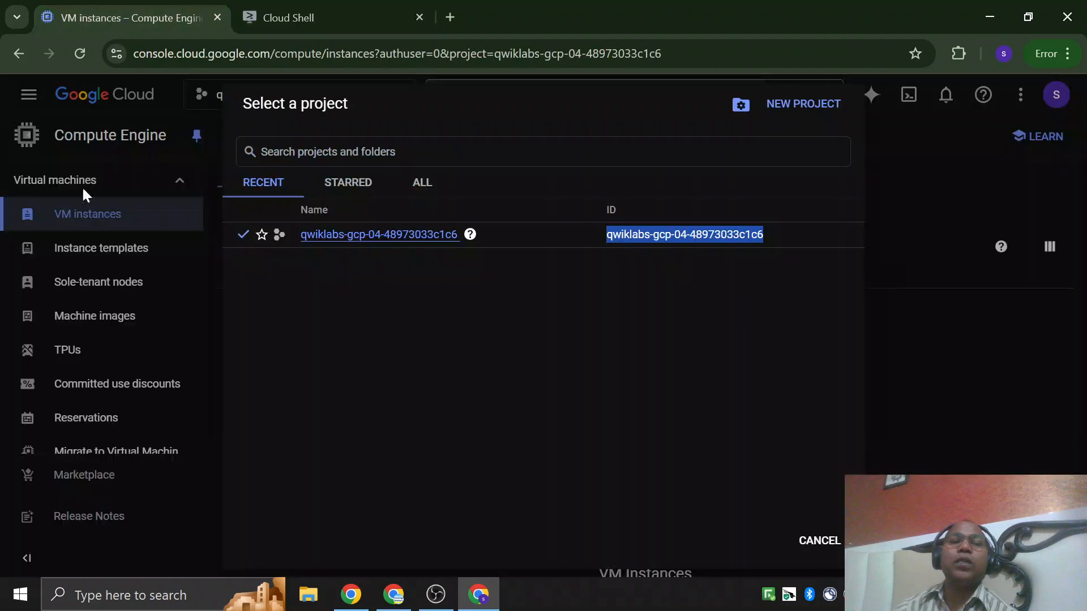
pyautogui.click(408, 363)
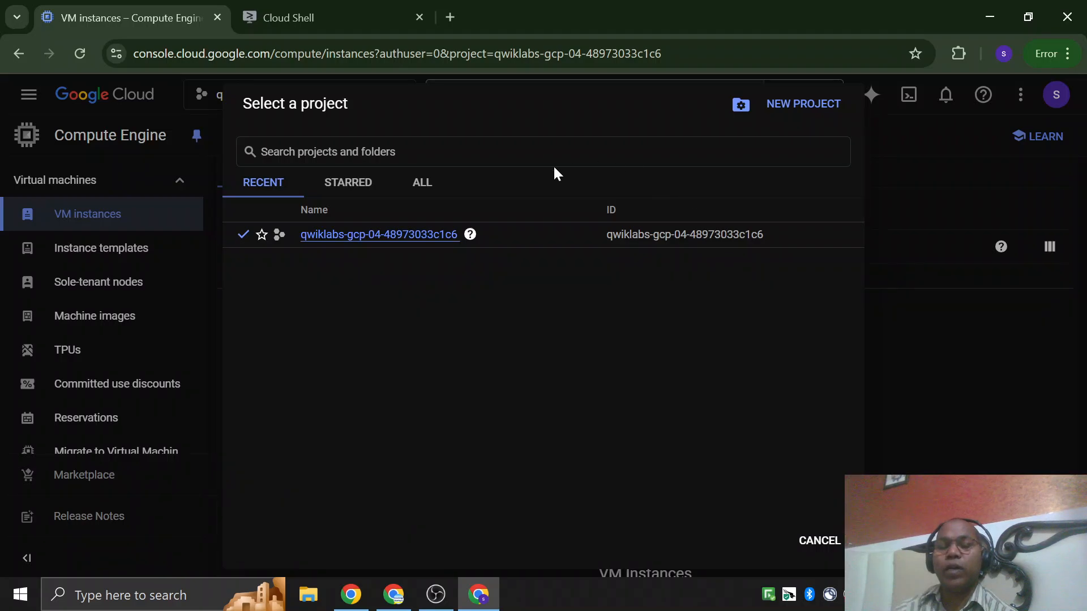
# Recheck the Task 1 heading in the lab instructions and return to the Google Cloud console.
pyautogui.hotkey('alt', 'Tab')
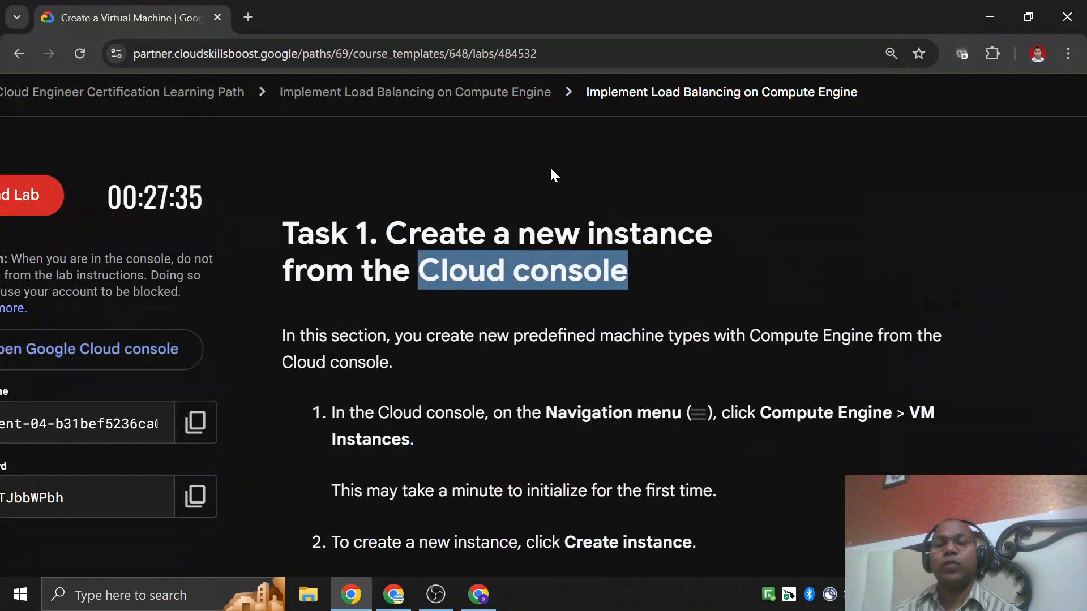
pyautogui.click(549, 166)
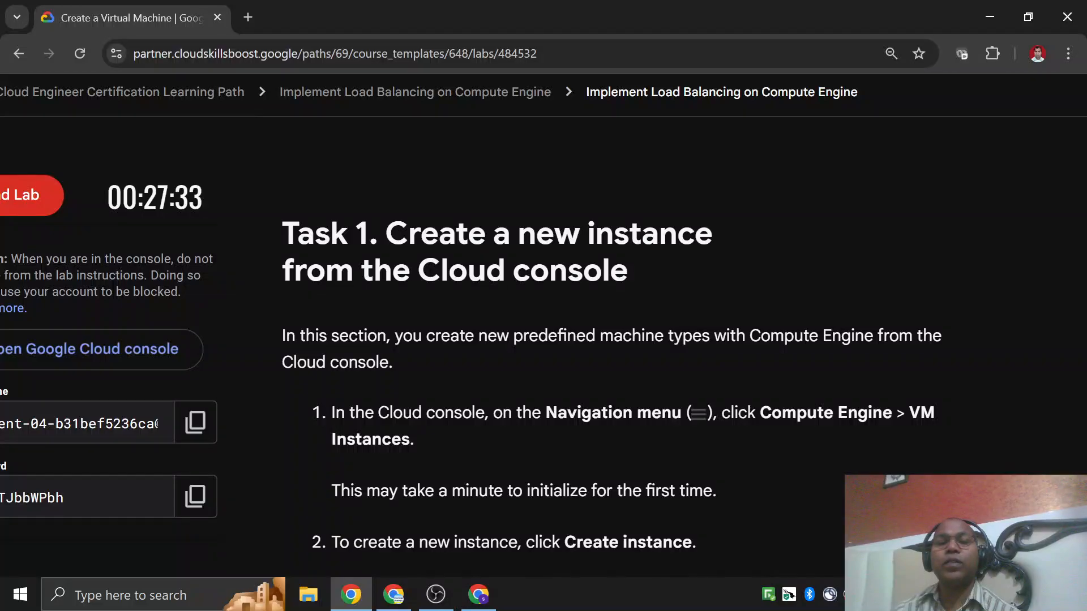
pyautogui.moveTo(441, 270); pyautogui.dragTo(629, 272)
pyautogui.hotkey('alt', 'Tab')
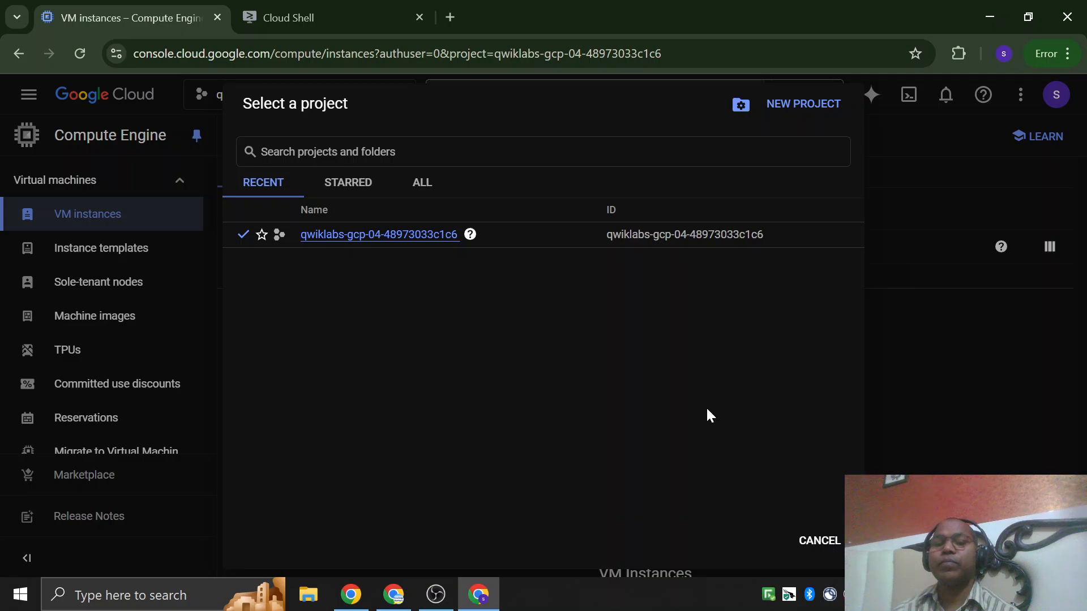
# Review step 1 of Task 1 on opening VM Instances in the lab instructions and return to the Google Cloud console.
pyautogui.hotkey('alt', 'Tab')
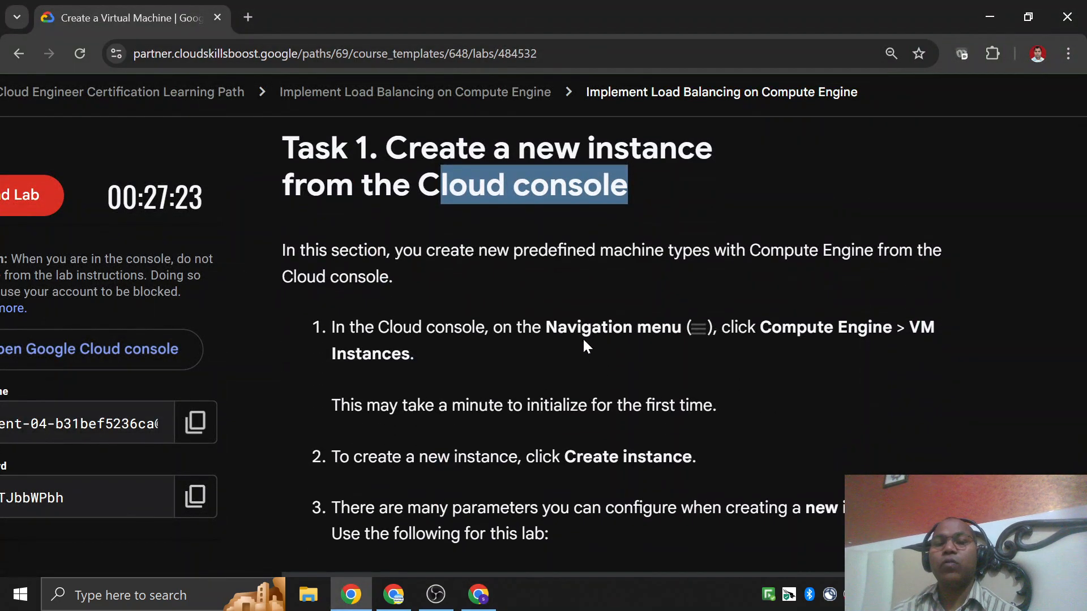
pyautogui.moveTo(557, 327); pyautogui.dragTo(660, 328)
pyautogui.moveTo(771, 328); pyautogui.dragTo(956, 334)
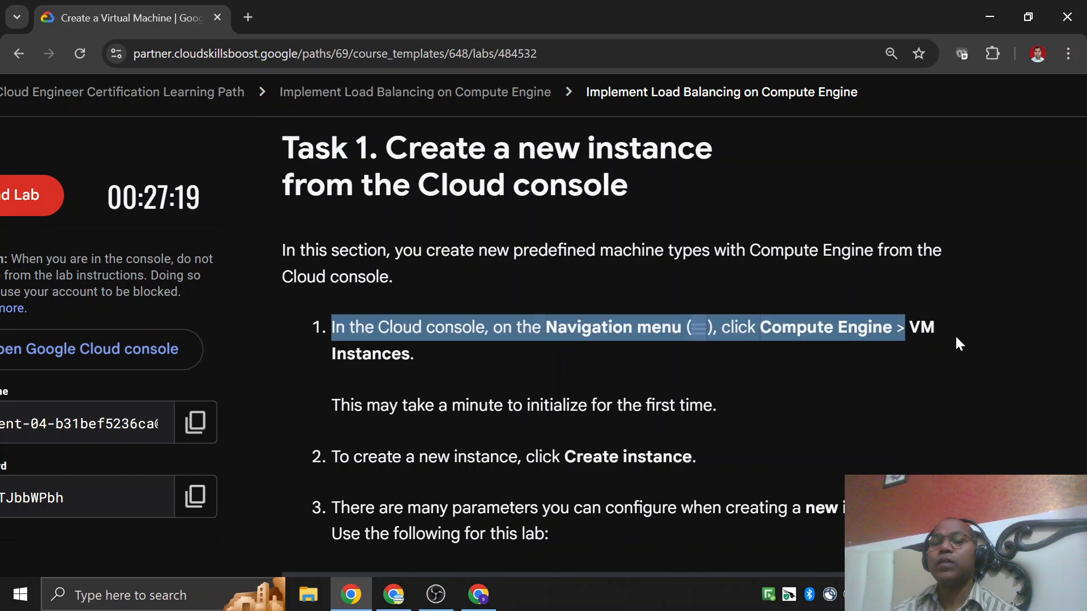
pyautogui.click(954, 335)
pyautogui.hotkey('alt', 'Tab')
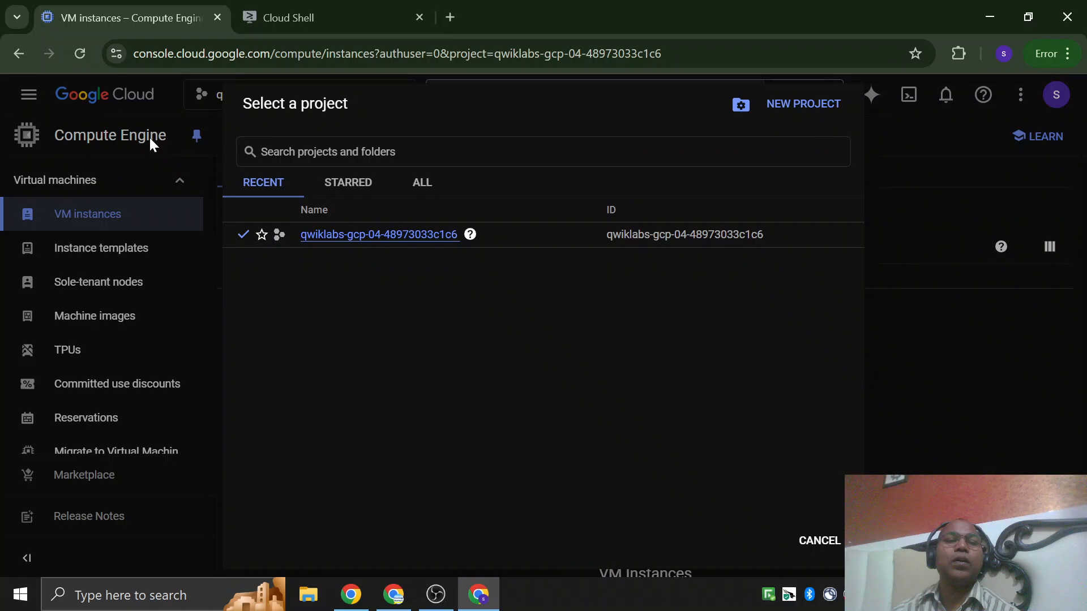
# Dismiss the project selection dialog and open the Compute Engine VM instances page from the main navigation.
pyautogui.click(43, 114)
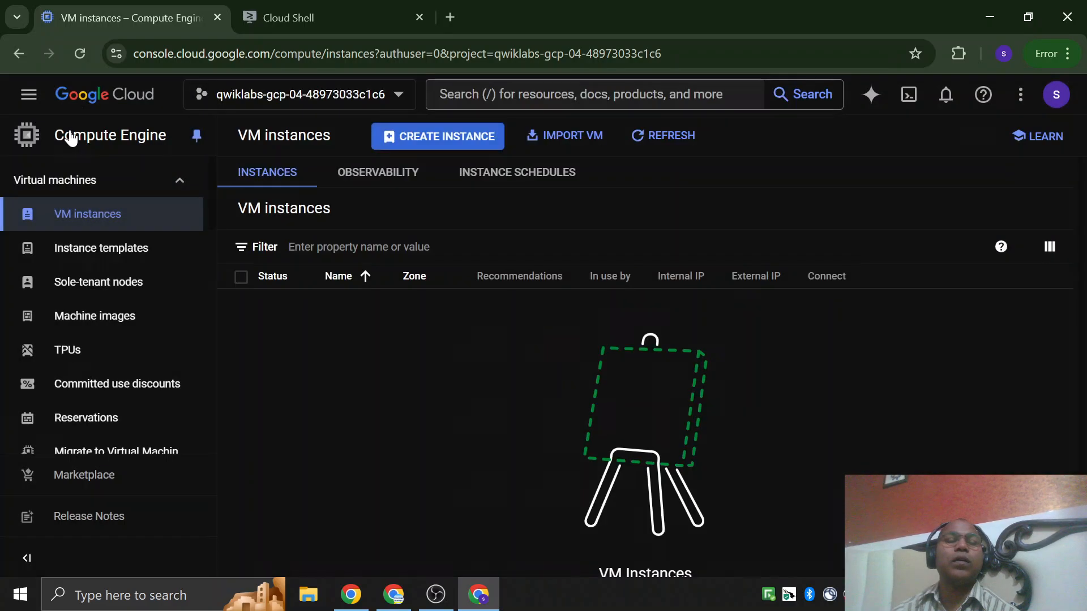
pyautogui.click(27, 96)
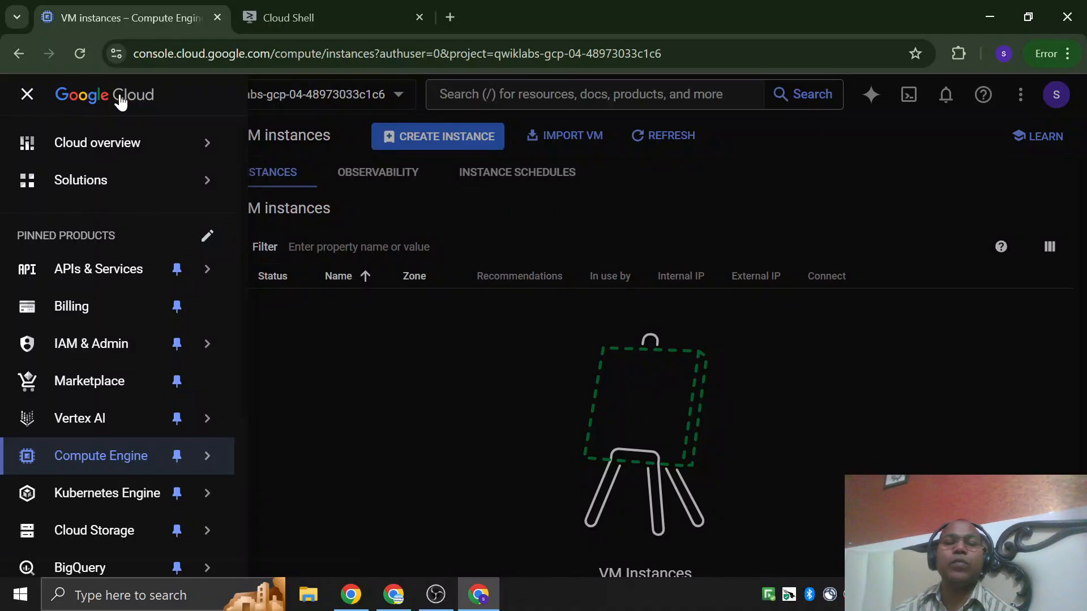
pyautogui.scroll(-3, 73, 339)
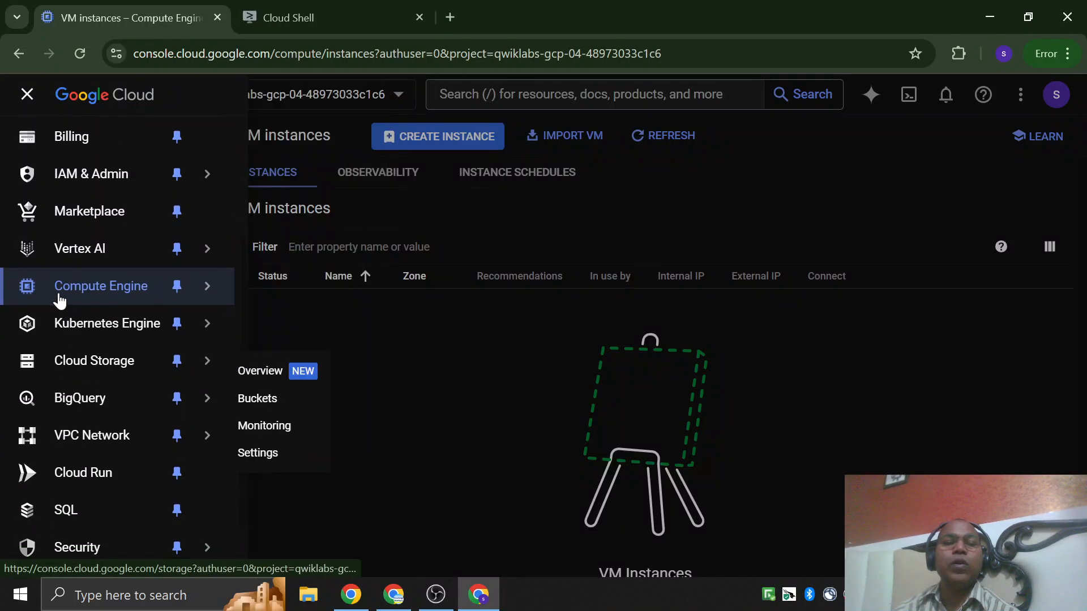
pyautogui.moveTo(72, 294)
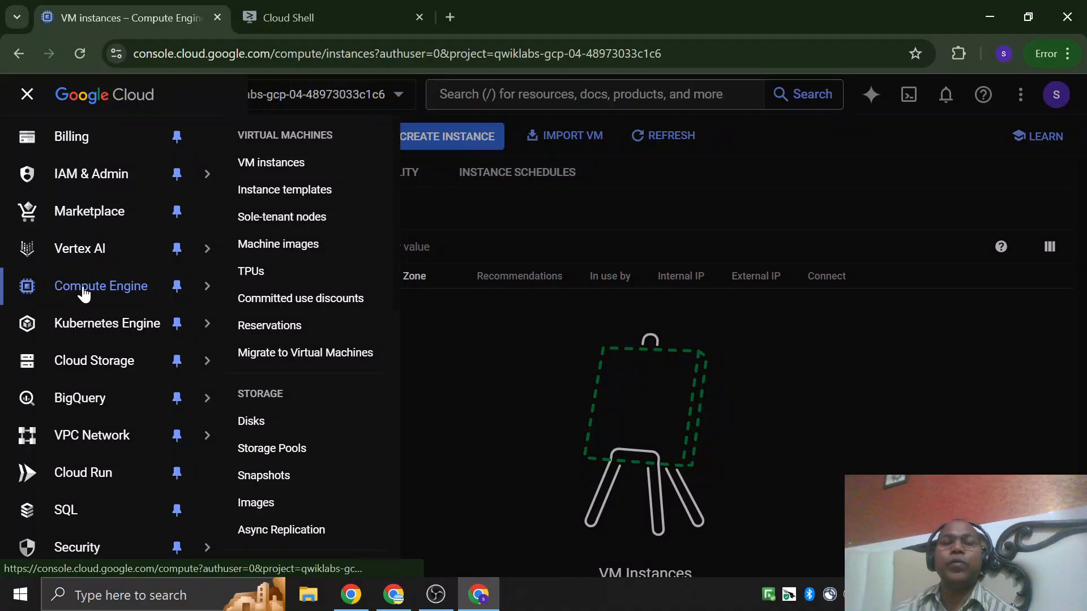
pyautogui.click(293, 164)
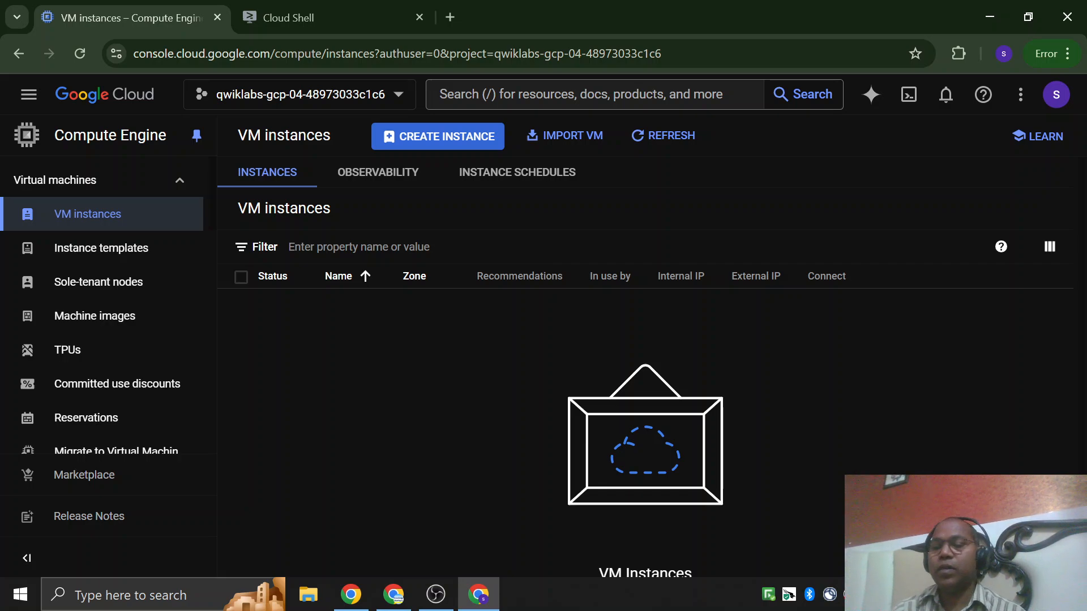
# Check step 2 of Task 1 in the lab instructions and start creating a new VM instance in the Google Cloud console.
pyautogui.hotkey('alt', 'Tab')
pyautogui.scroll(-1, 509, 344)
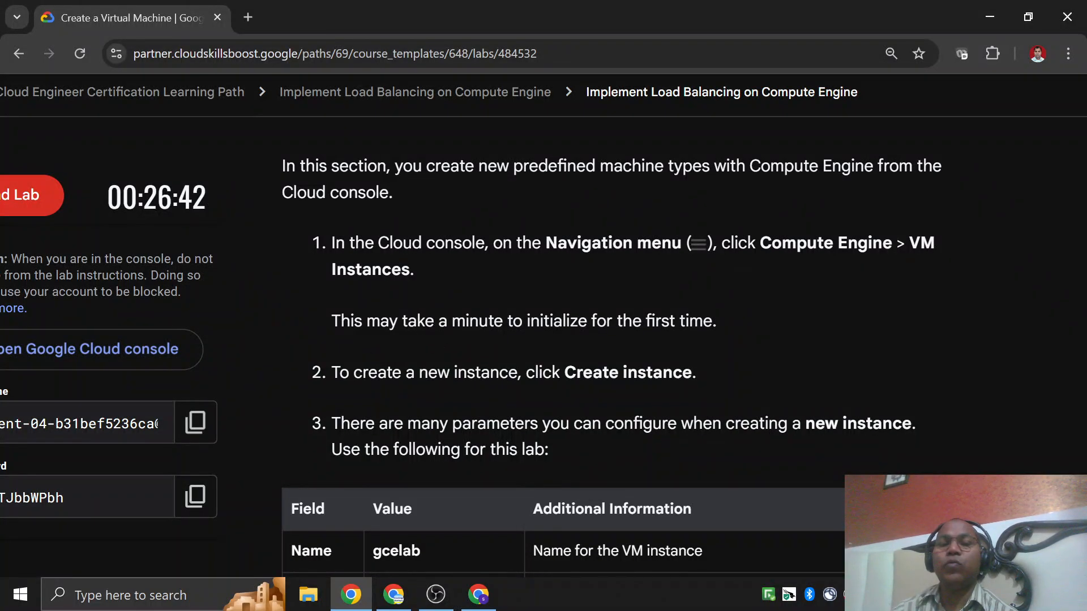
pyautogui.moveTo(339, 372); pyautogui.dragTo(683, 372)
pyautogui.click(683, 372)
pyautogui.hotkey('alt', 'Tab')
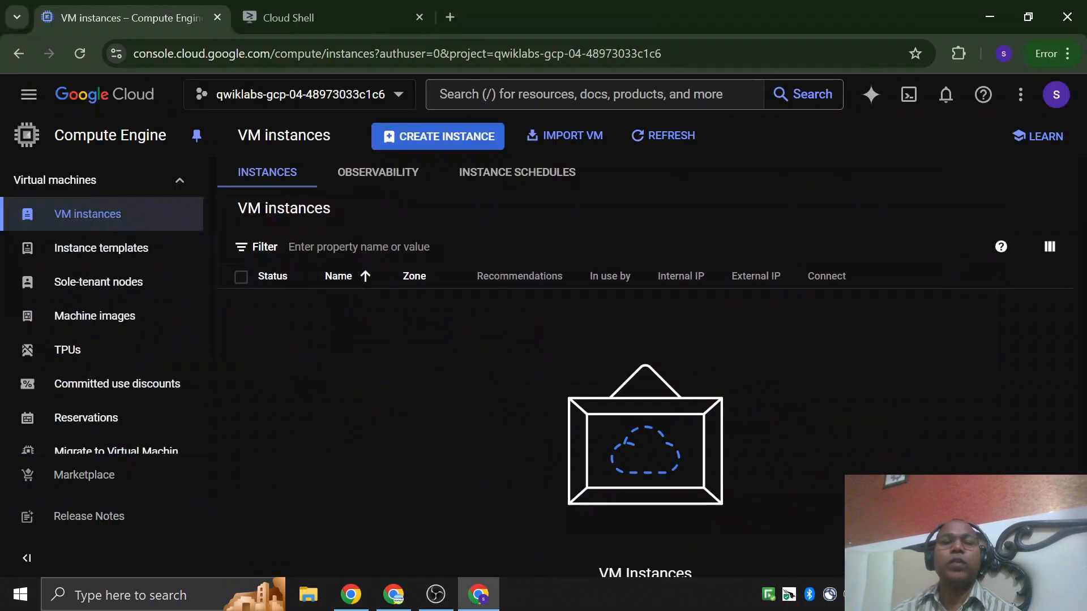
pyautogui.click(474, 150)
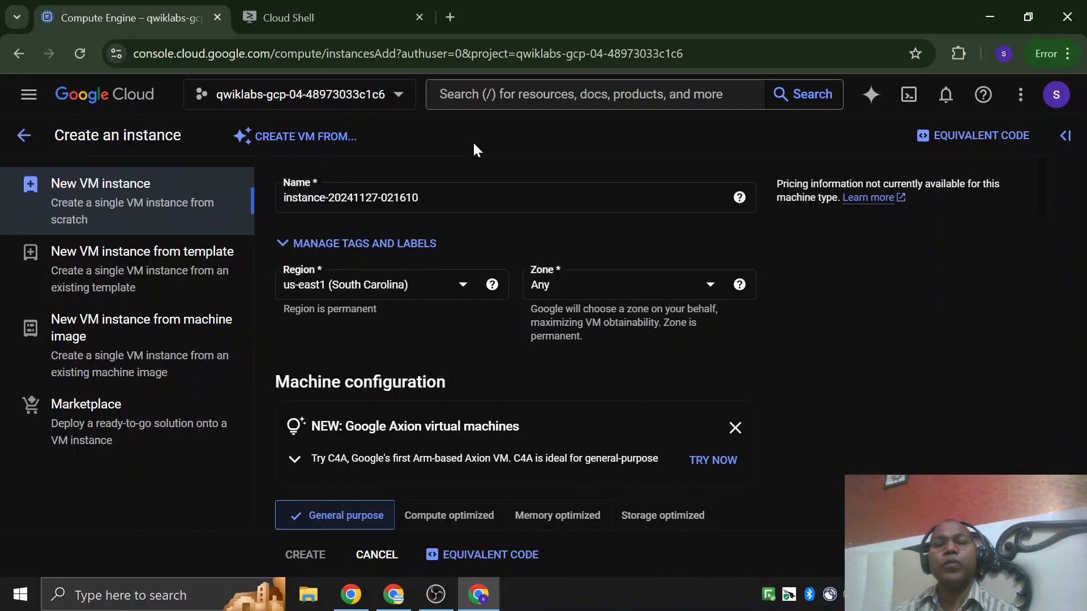
pyautogui.scroll(-6, 569, 244)
pyautogui.scroll(2, 560, 320)
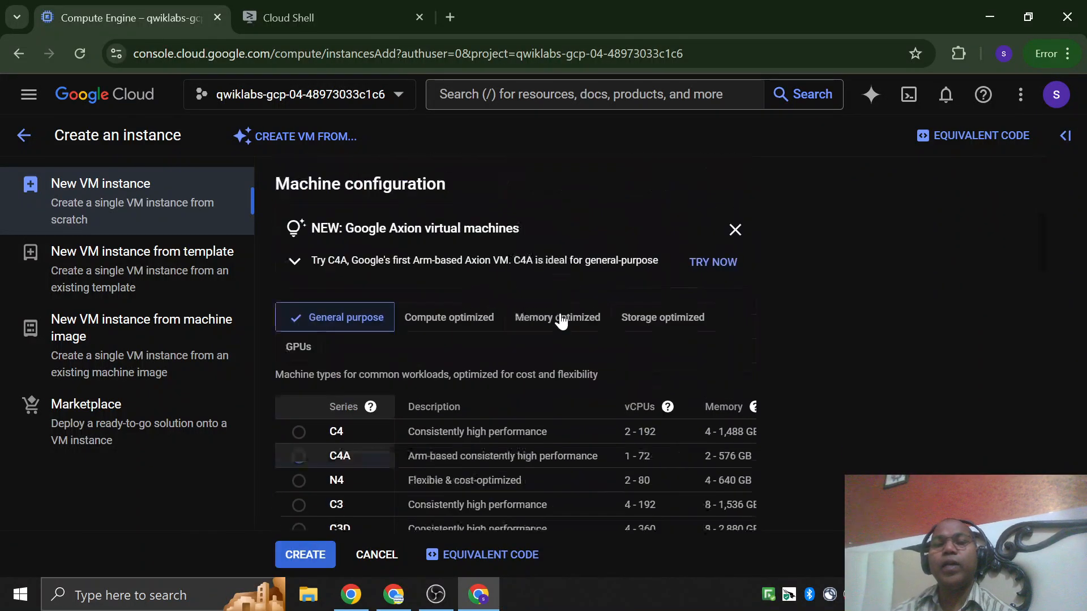
pyautogui.scroll(3, 560, 319)
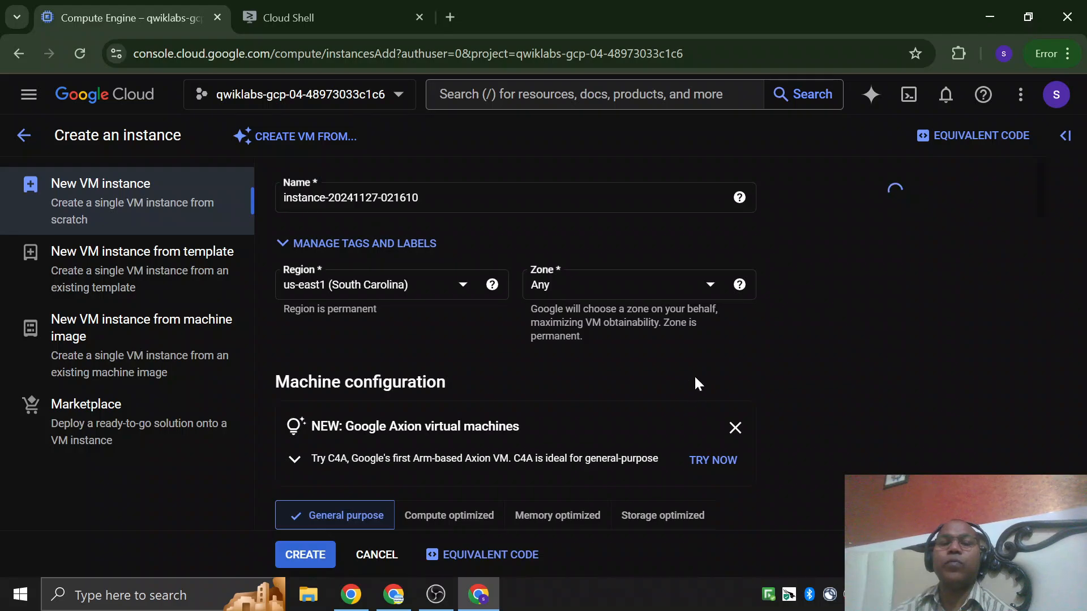
# Take the instance name from the lab's parameter table and set the new VM instance's name to gcelab.
pyautogui.hotkey('alt', 'Tab')
pyautogui.scroll(-5, 498, 382)
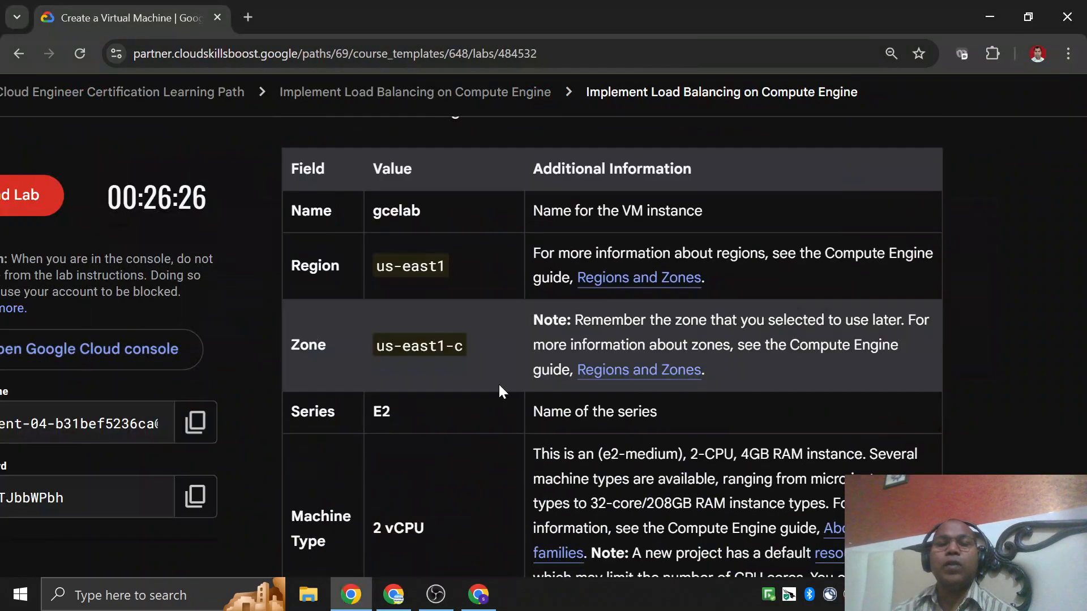
pyautogui.scroll(-5, 390, 430)
pyautogui.scroll(5, 397, 425)
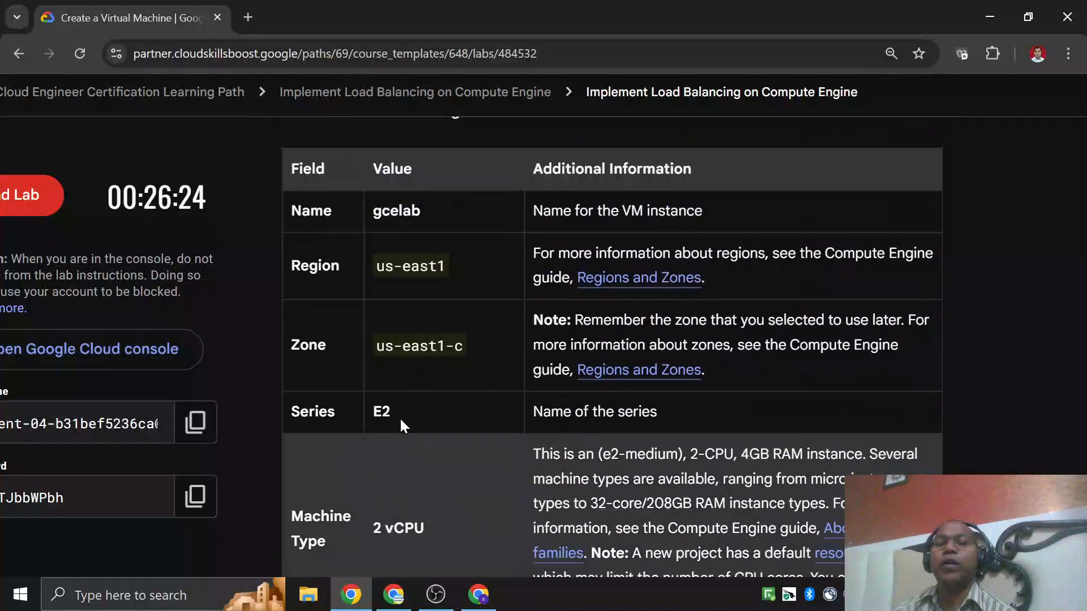
pyautogui.scroll(5, 432, 380)
pyautogui.scroll(-3, 436, 300)
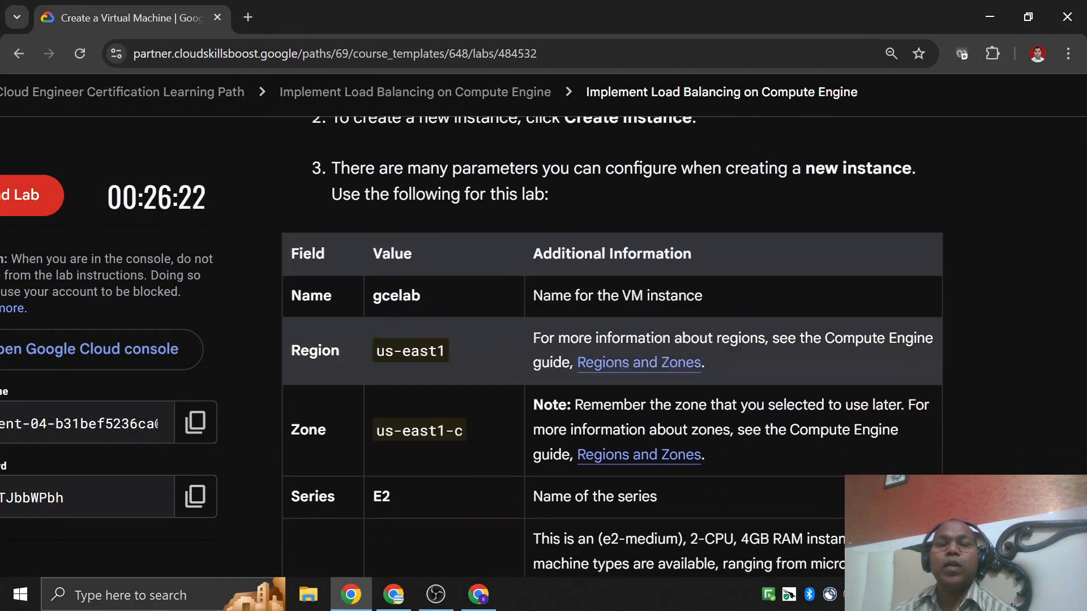
pyautogui.doubleClick(418, 299)
pyautogui.hotkey('ctrl', 'c')
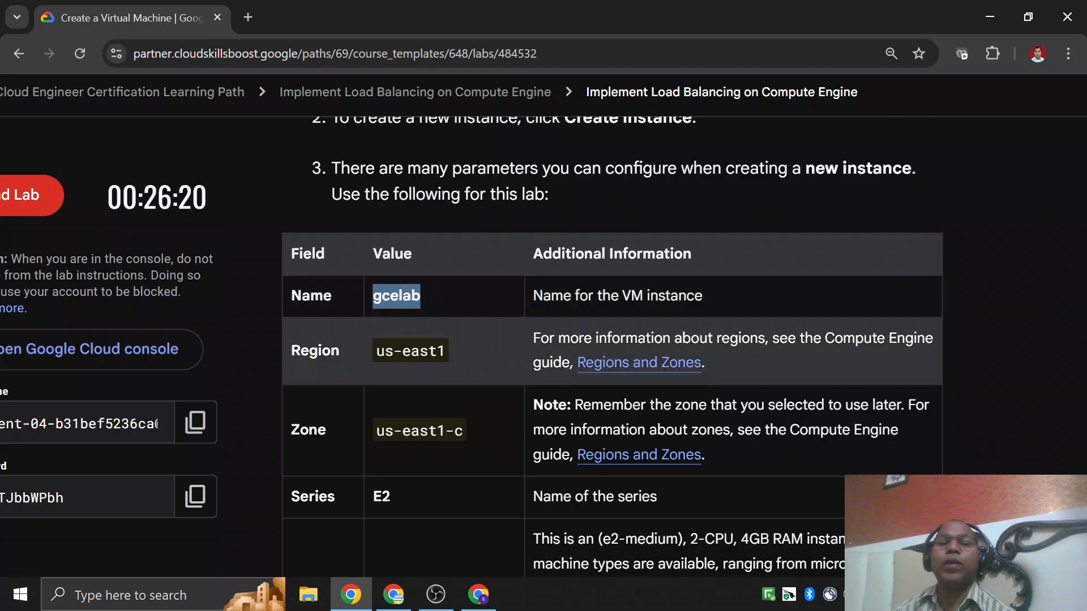
pyautogui.hotkey('alt', 'Tab')
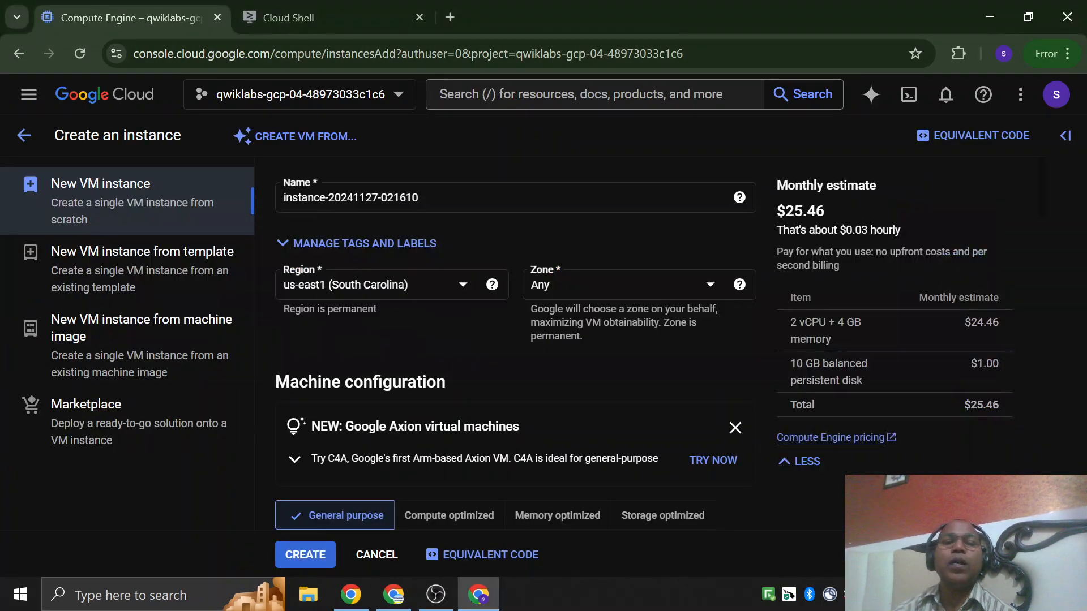
pyautogui.click(433, 198)
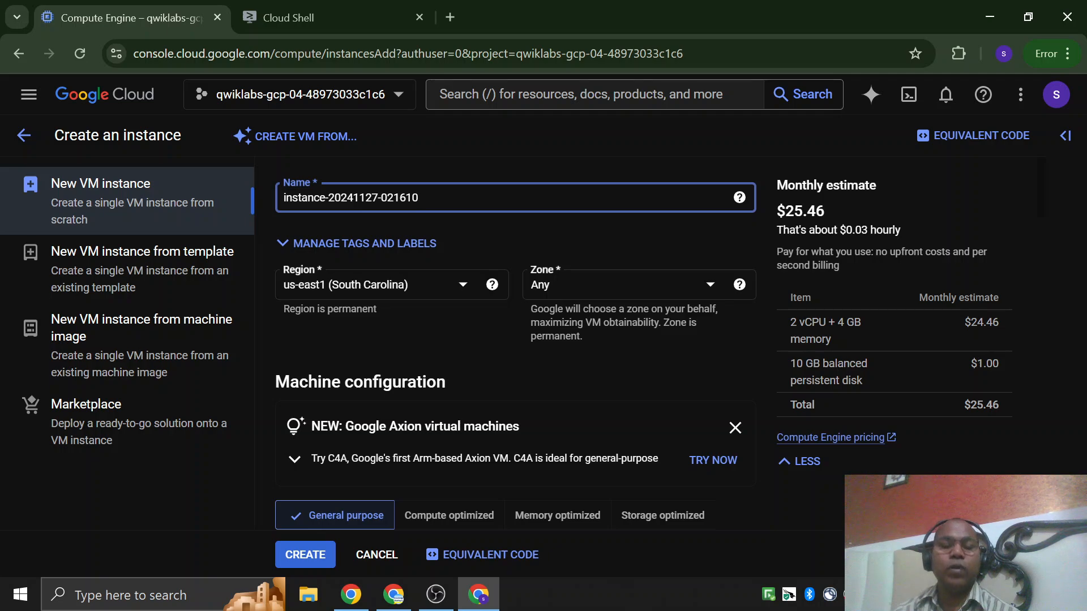
pyautogui.hotkey('ctrl', 'a')
pyautogui.hotkey('ctrl', 'v')
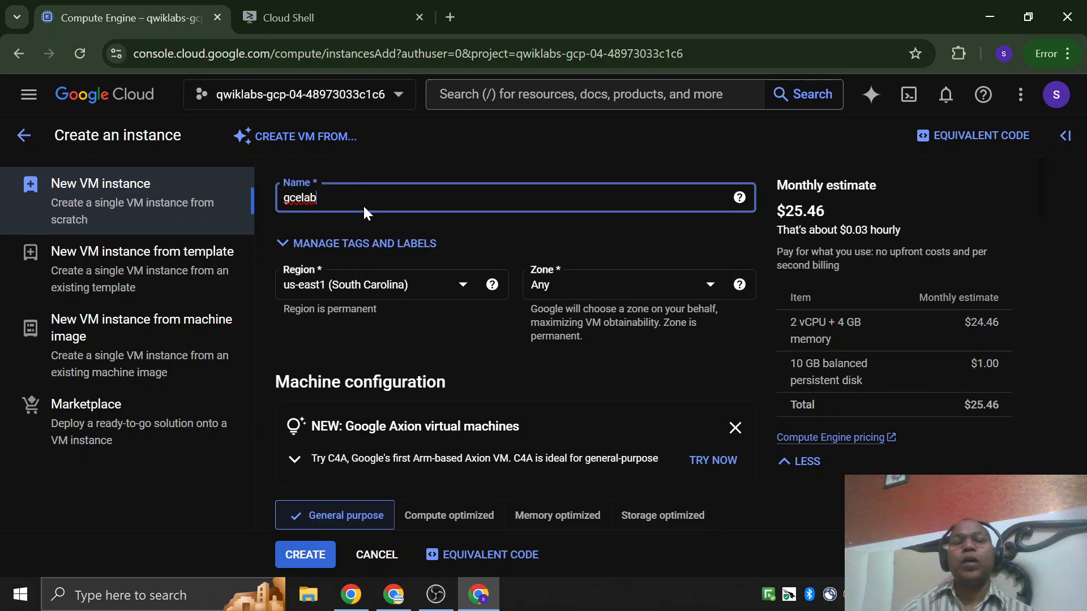
# Examine the monthly cost estimate for the instance, including the vCPU and memory cost, persistent disk cost and total.
pyautogui.moveTo(736, 200)
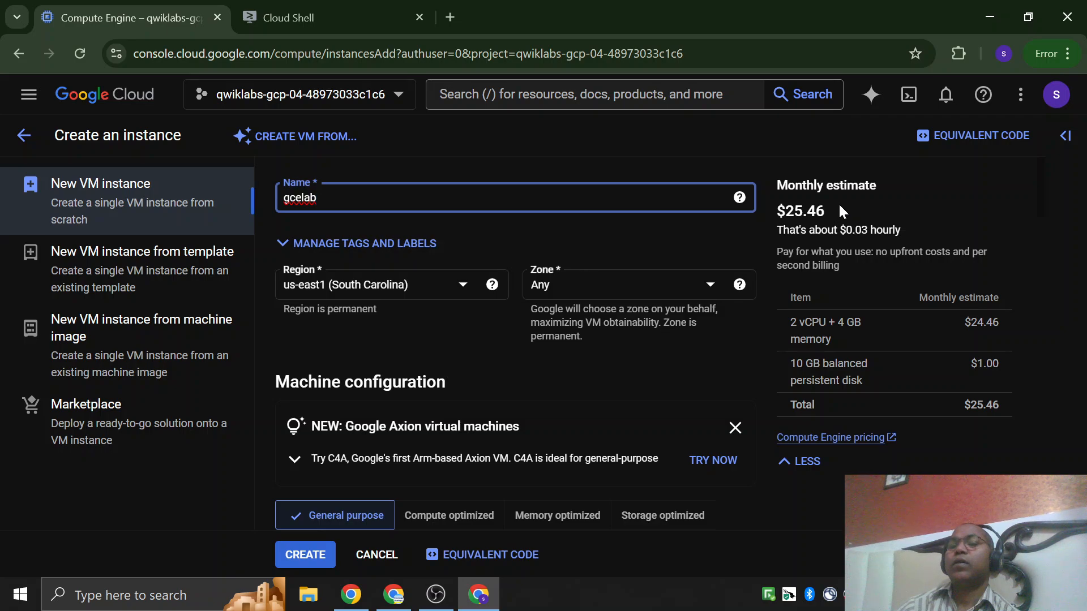
pyautogui.moveTo(806, 186); pyautogui.dragTo(876, 187)
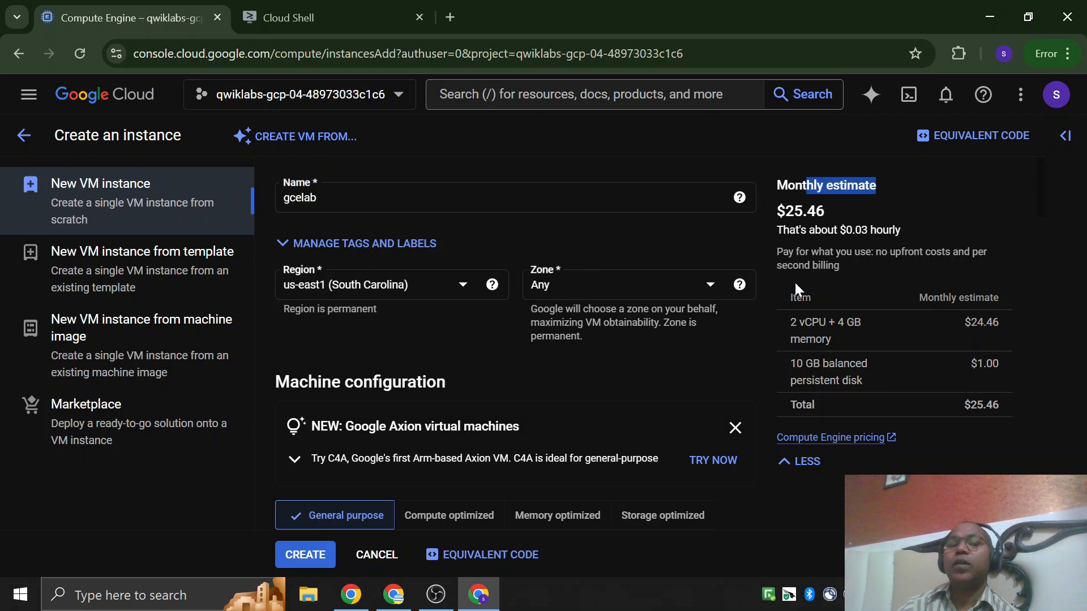
pyautogui.click(739, 285)
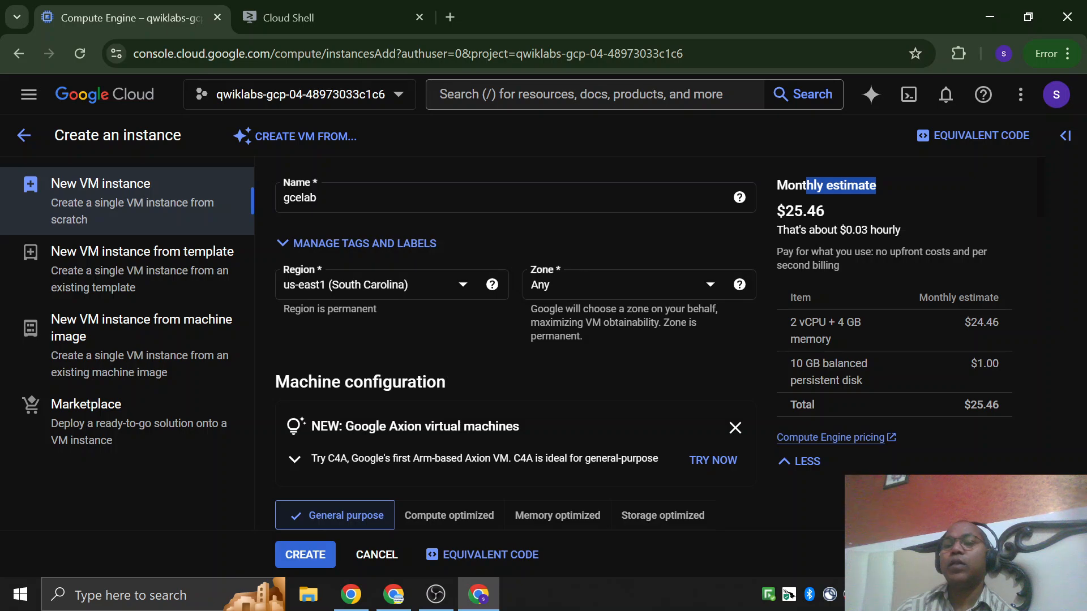
pyautogui.moveTo(785, 211); pyautogui.dragTo(815, 211)
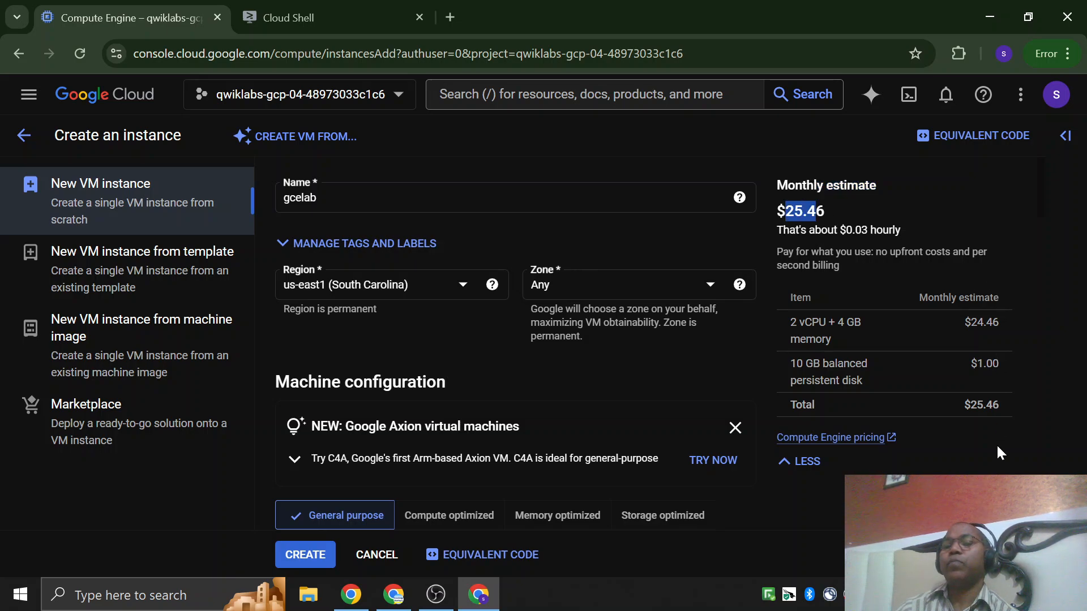
pyautogui.scroll(-1, 952, 414)
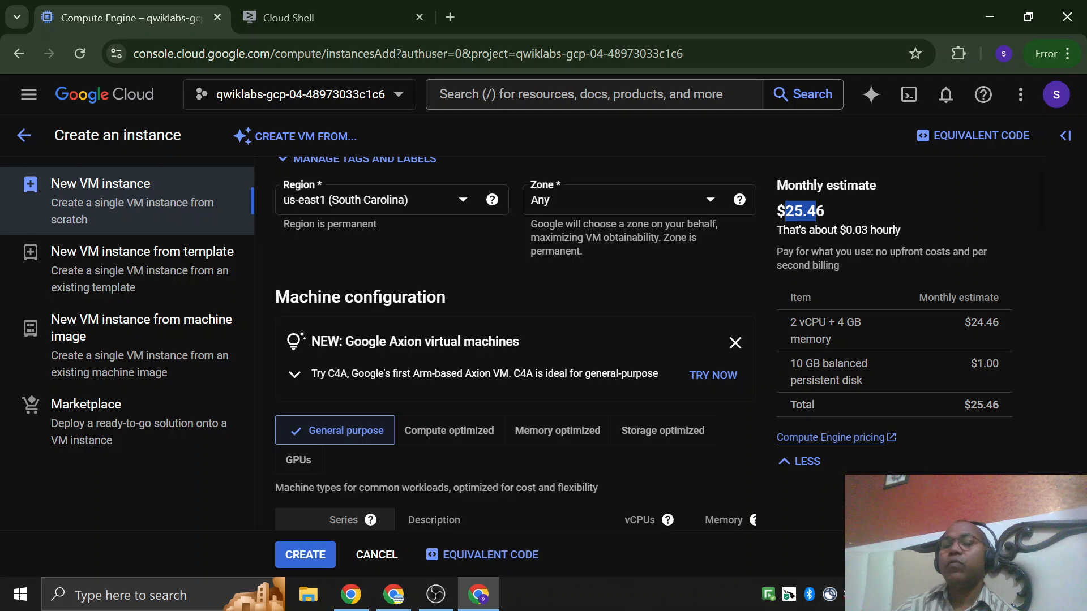
pyautogui.moveTo(804, 322); pyautogui.dragTo(854, 323)
pyautogui.moveTo(965, 322); pyautogui.dragTo(983, 322)
pyautogui.moveTo(812, 364); pyautogui.dragTo(835, 364)
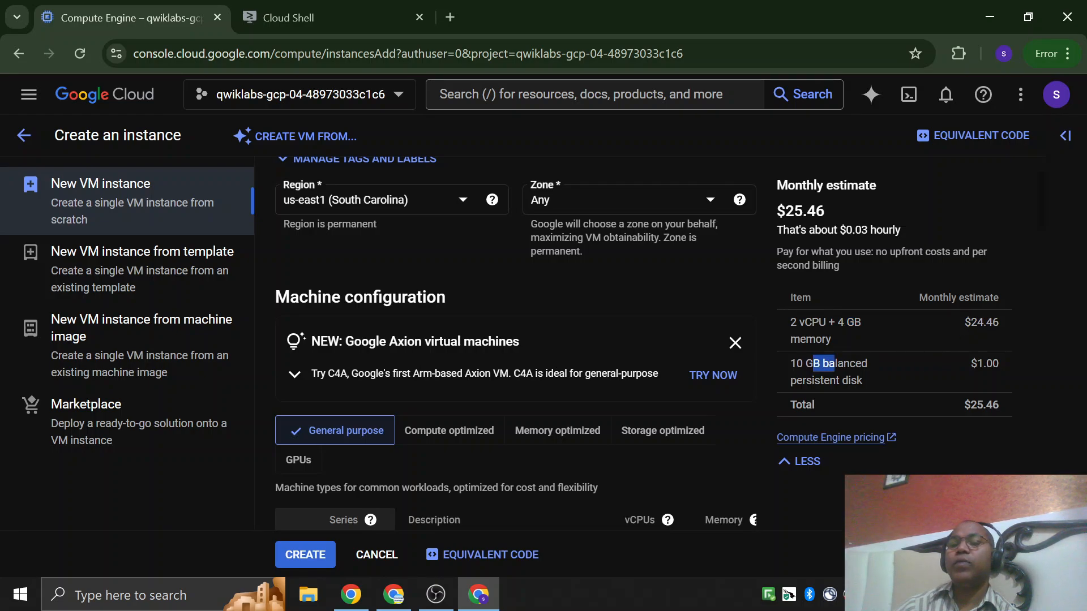
pyautogui.click(836, 365)
pyautogui.moveTo(797, 322); pyautogui.dragTo(883, 340)
pyautogui.moveTo(964, 323); pyautogui.dragTo(992, 324)
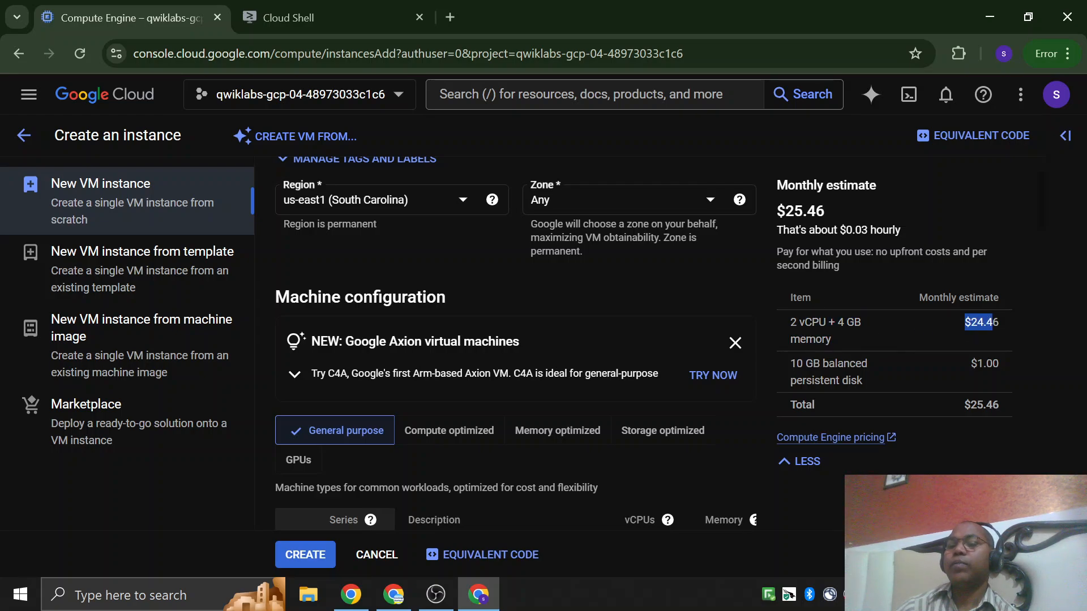
pyautogui.moveTo(812, 364); pyautogui.dragTo(856, 380)
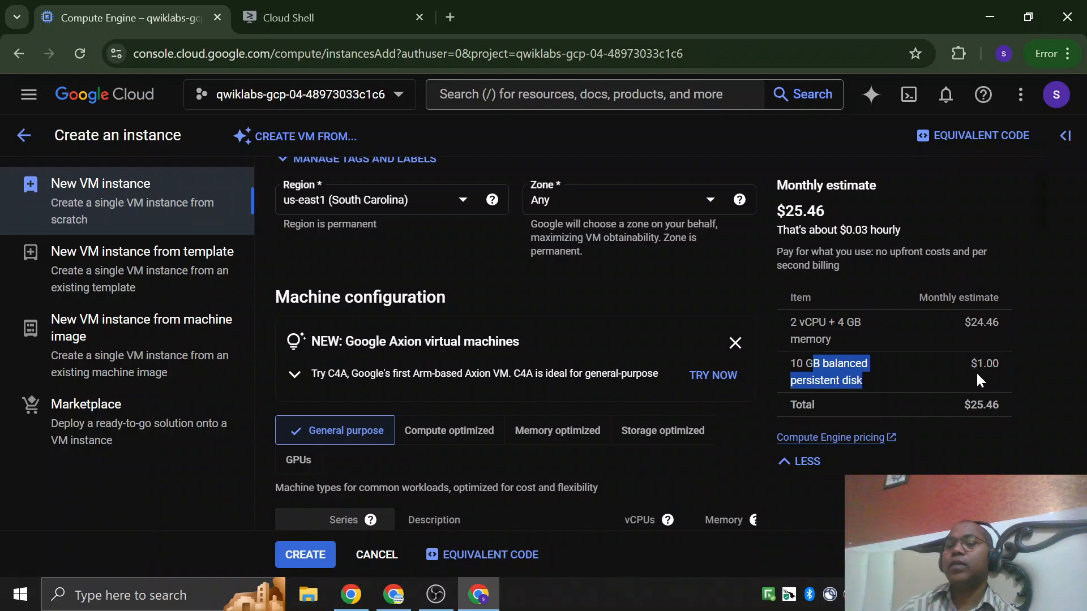
pyautogui.moveTo(971, 363); pyautogui.dragTo(985, 364)
pyautogui.moveTo(960, 405); pyautogui.dragTo(1022, 411)
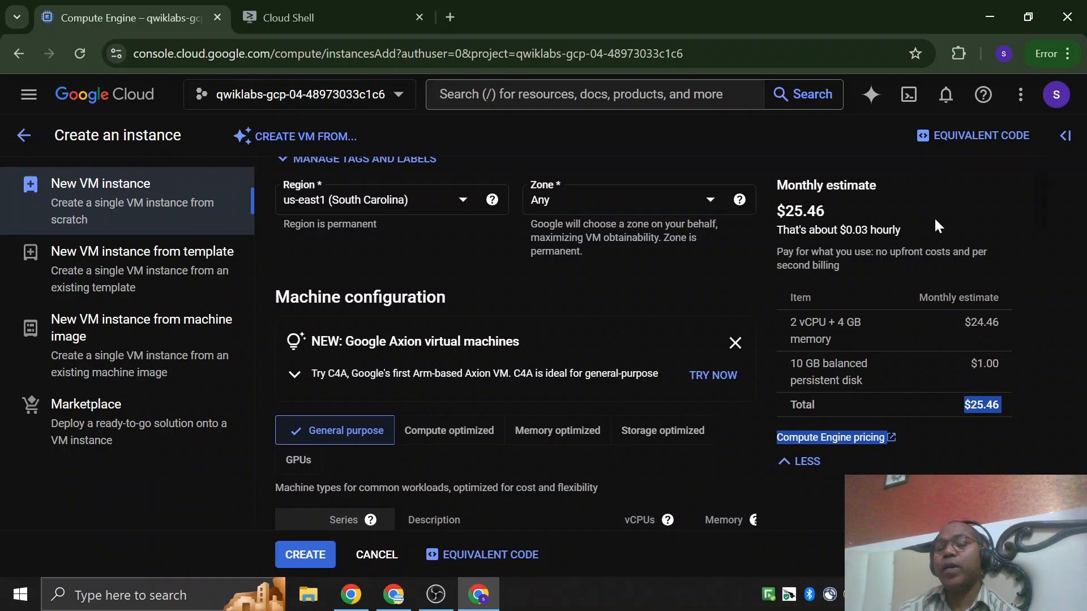
pyautogui.moveTo(819, 185); pyautogui.dragTo(862, 378)
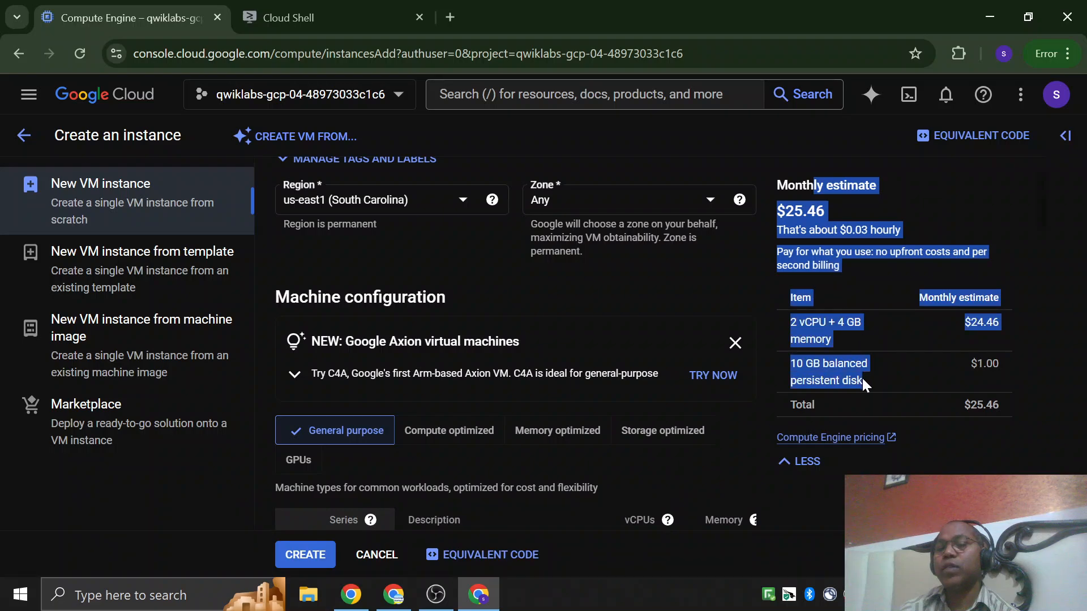
pyautogui.click(863, 376)
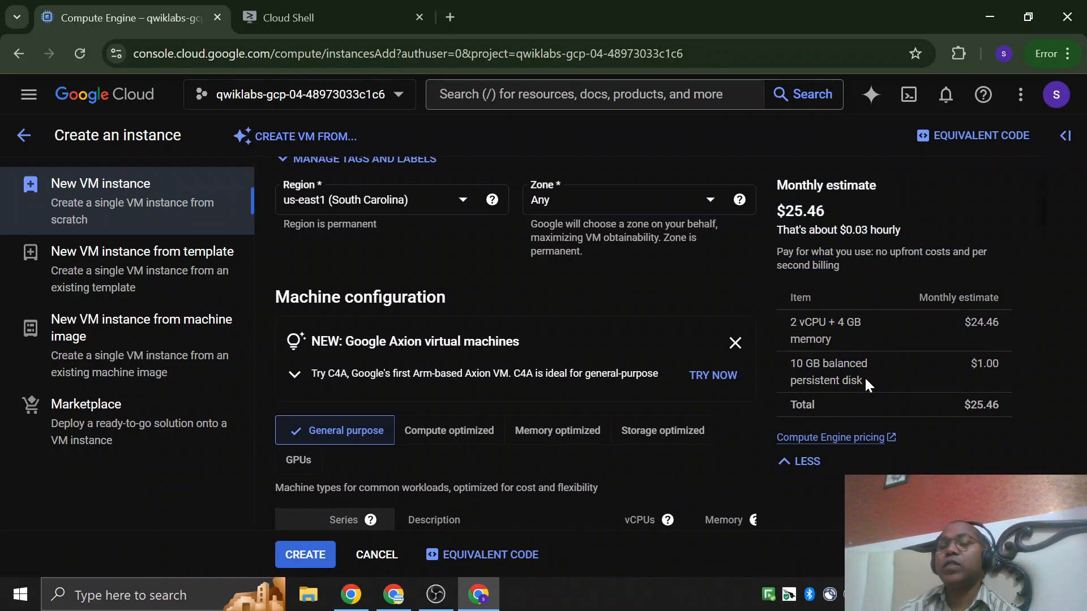
# Check the region and zone rows of the lab's parameter table against the instance creation form.
pyautogui.scroll(-5, 864, 376)
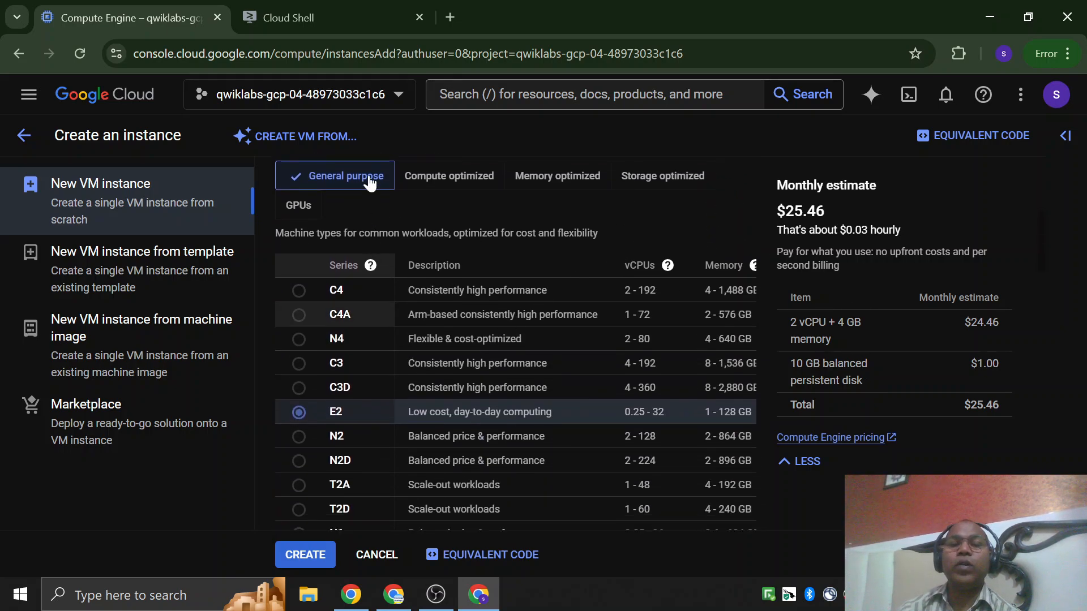
pyautogui.scroll(5, 345, 317)
pyautogui.scroll(1, 319, 261)
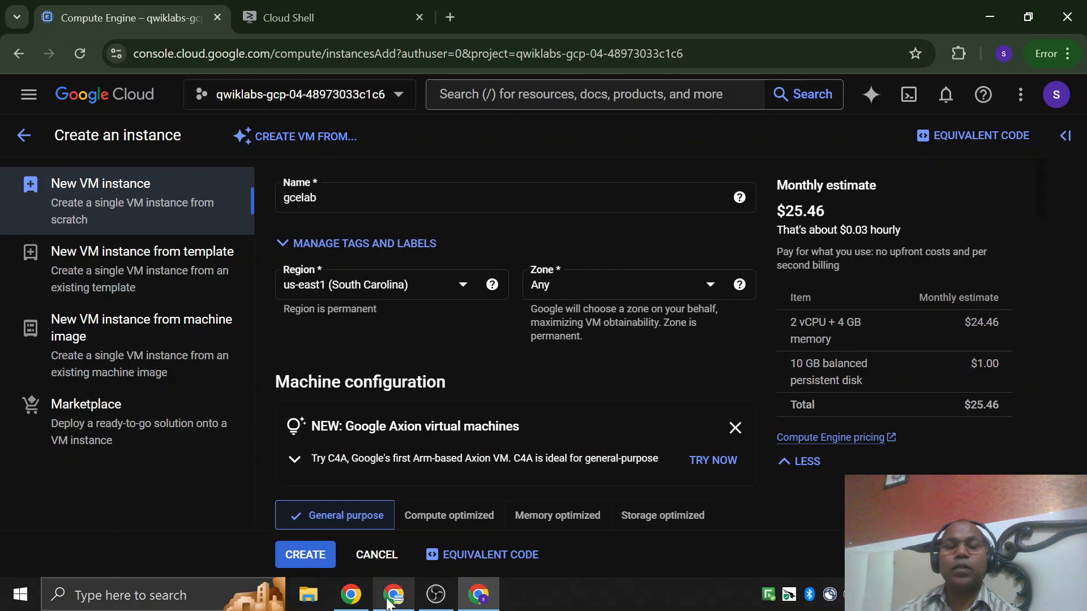
pyautogui.click(350, 605)
pyautogui.doubleClick(323, 355)
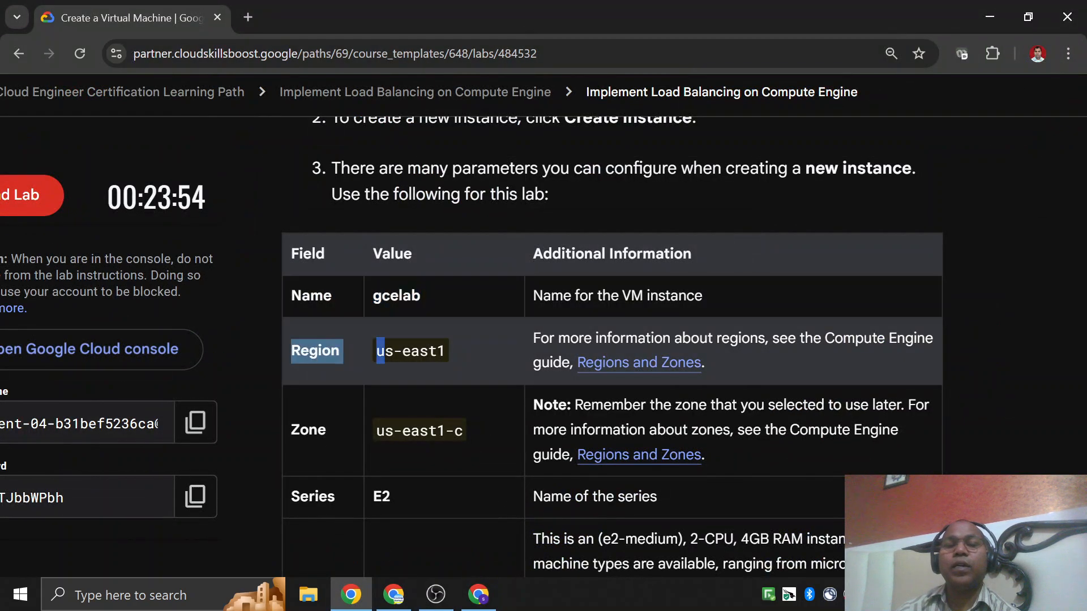
pyautogui.moveTo(303, 436); pyautogui.dragTo(353, 438)
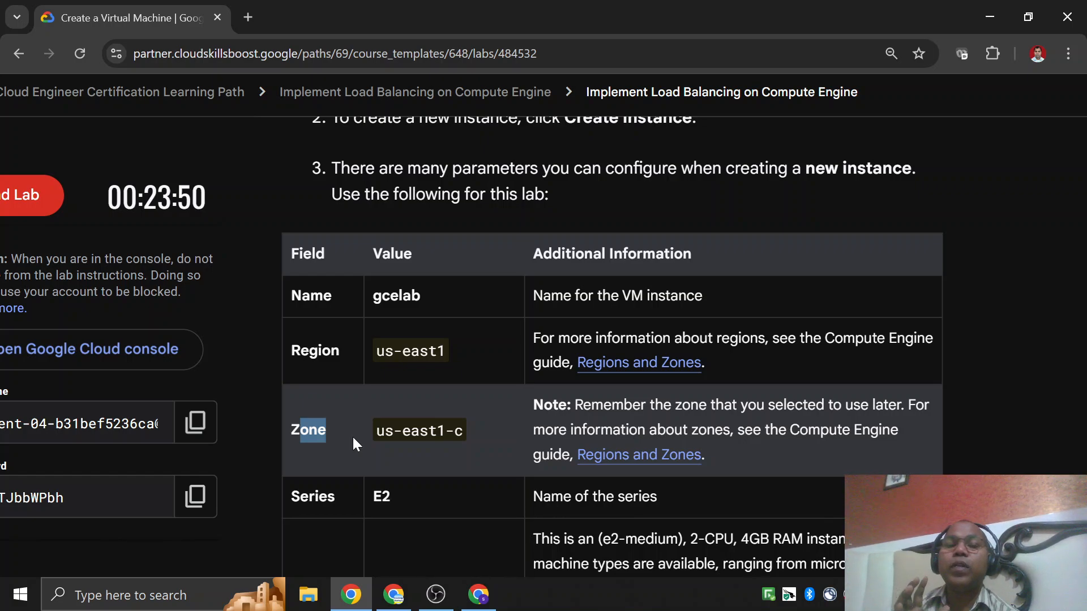
pyautogui.hotkey('alt', 'Tab')
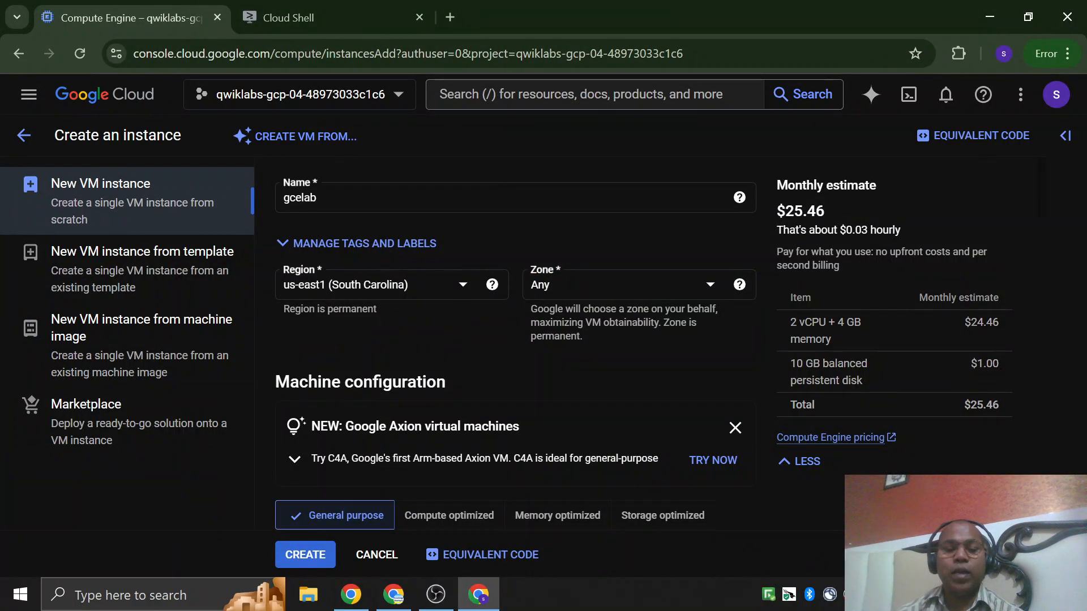
# Take the zone from the lab's parameter table and set the new VM instance's zone to us-east1-c.
pyautogui.hotkey('alt', 'Tab')
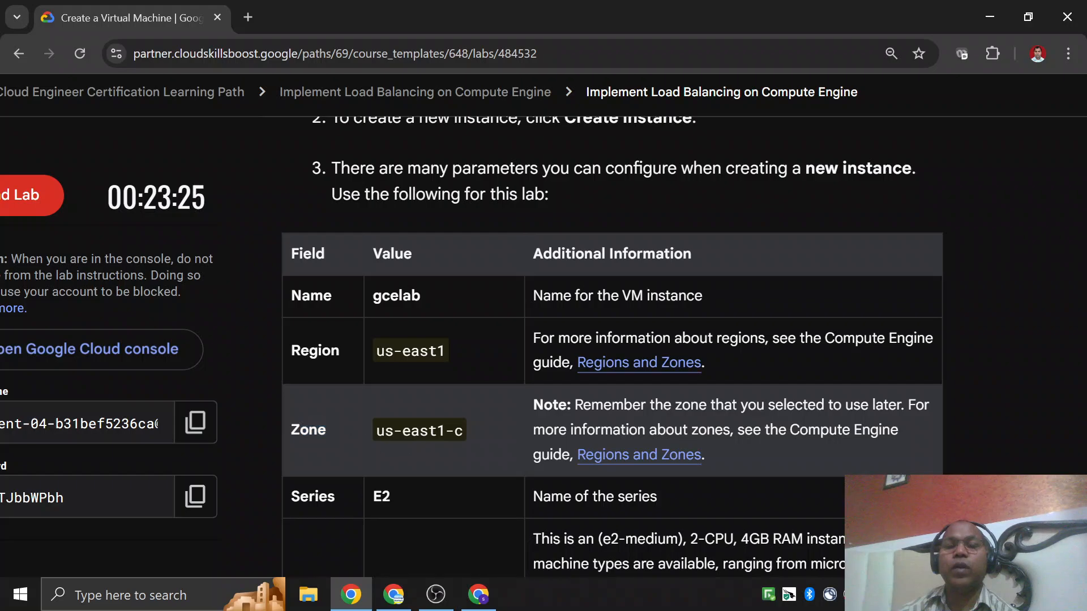
pyautogui.moveTo(375, 437); pyautogui.dragTo(461, 435)
pyautogui.hotkey('alt', 'Tab')
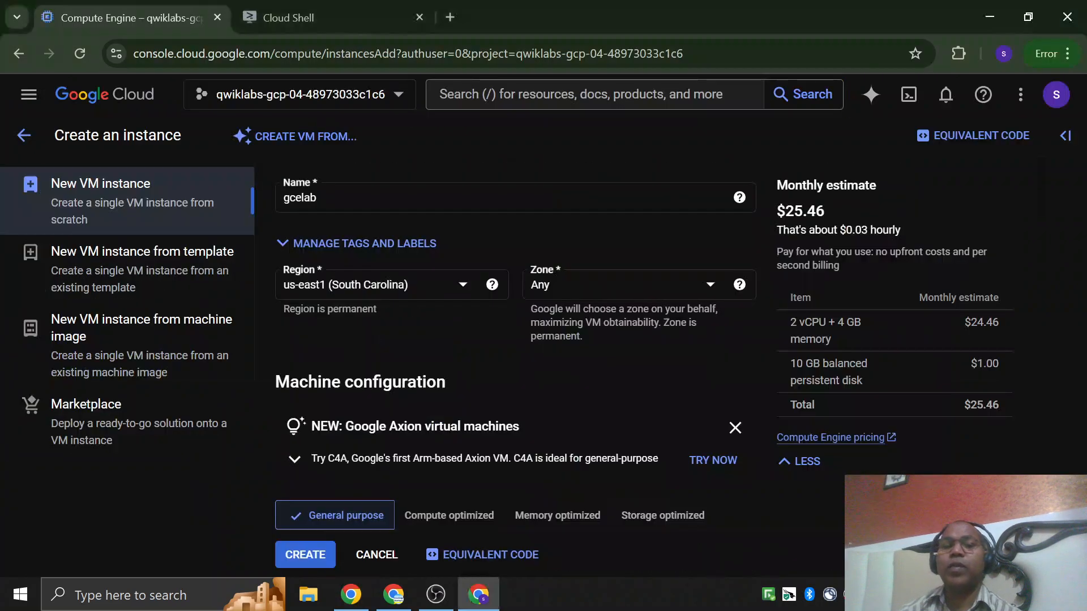
pyautogui.click(611, 296)
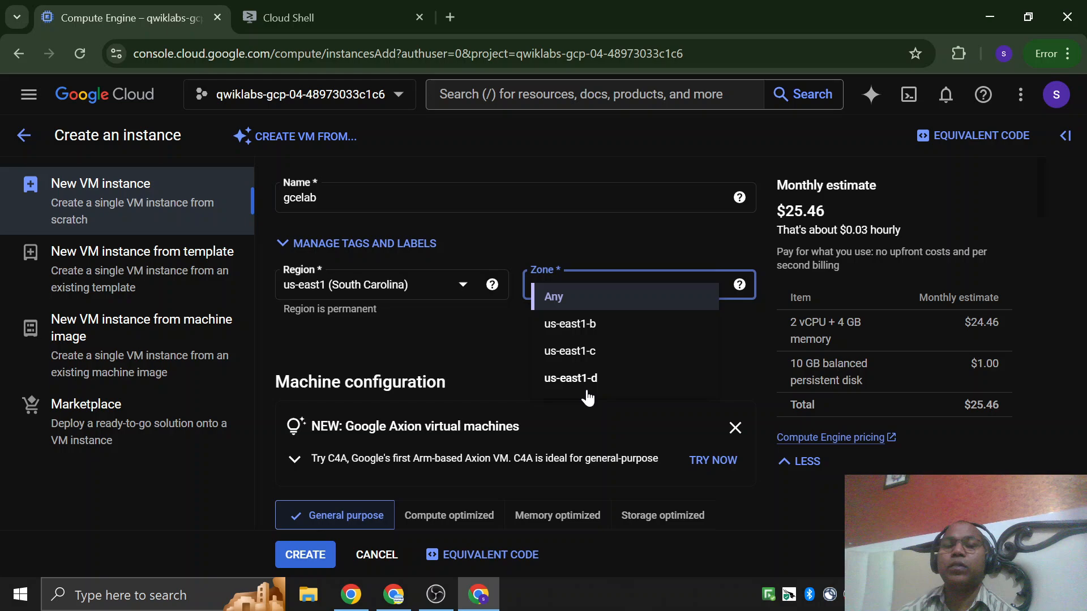
pyautogui.click(578, 349)
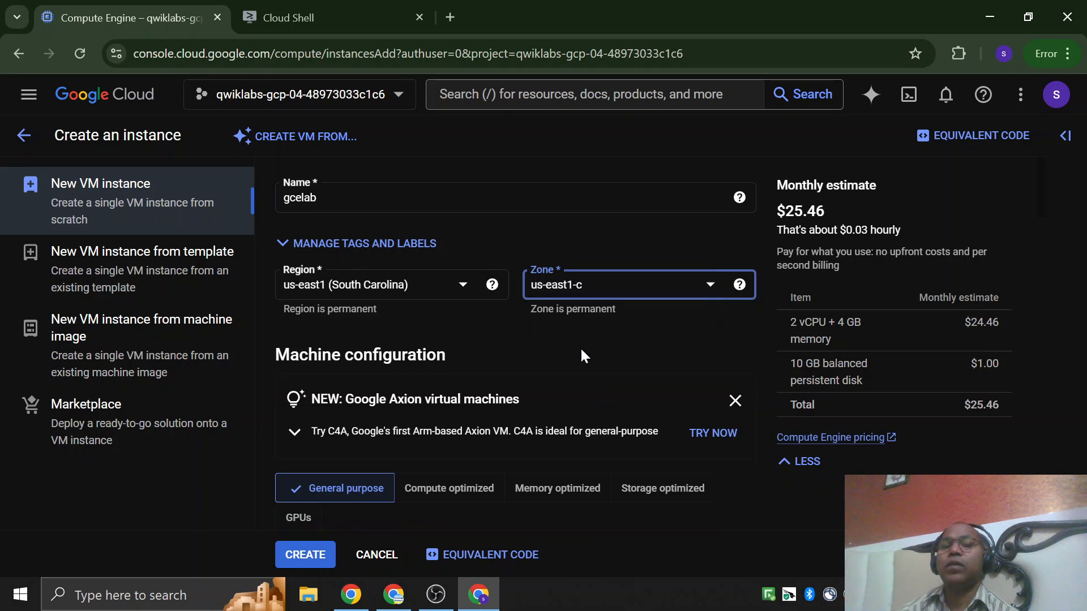
pyautogui.click(651, 290)
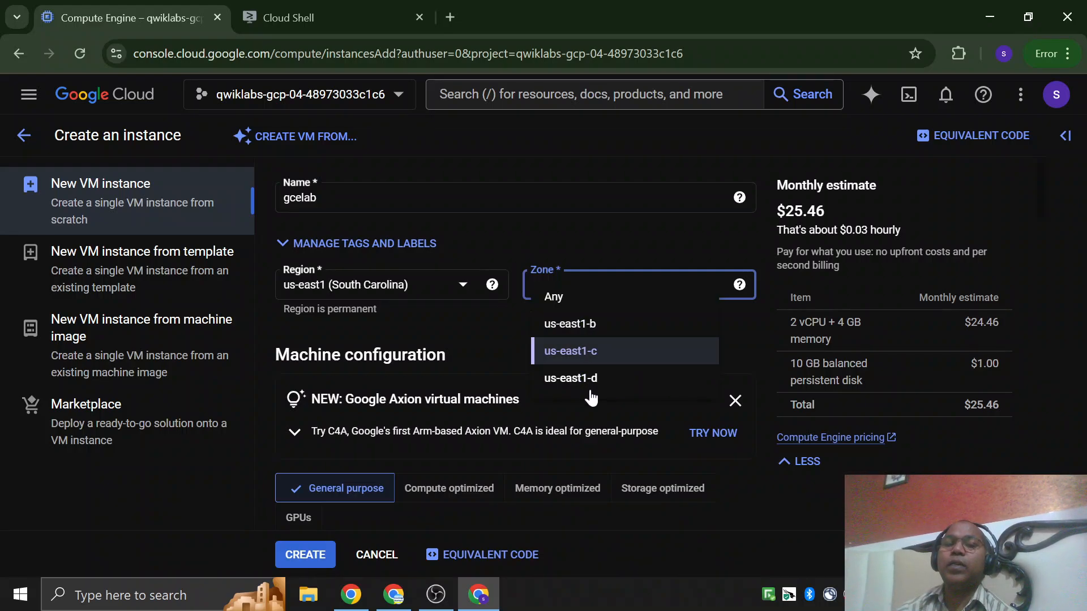
pyautogui.click(583, 354)
# Examine the Machine configuration section, reading the General purpose family's description of its workloads at an enlarged view.
pyautogui.scroll(-1, 593, 351)
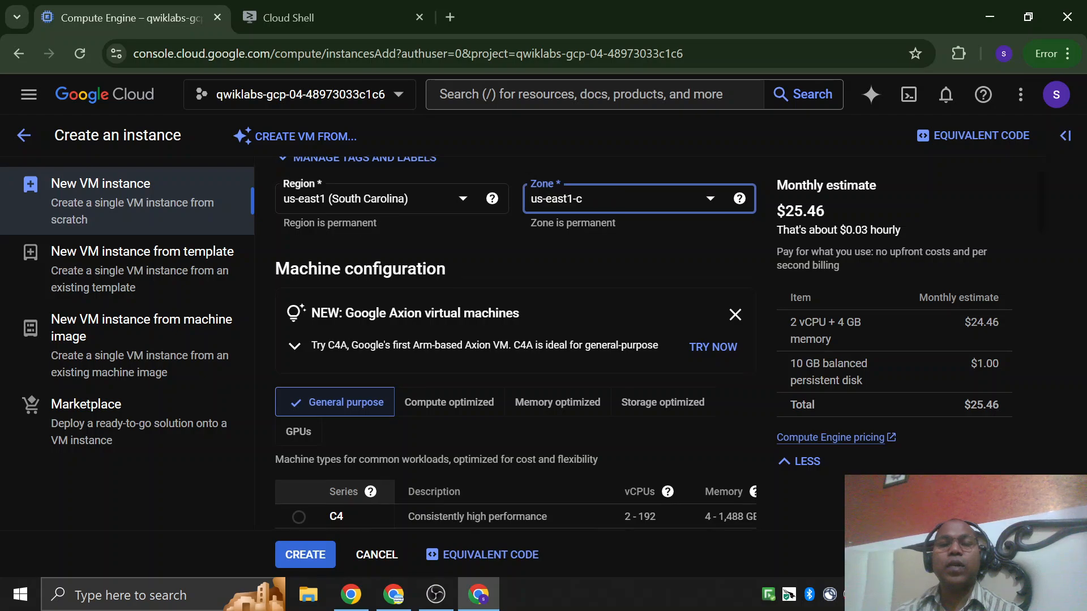
pyautogui.scroll(-1, 293, 340)
pyautogui.scroll(1, 316, 291)
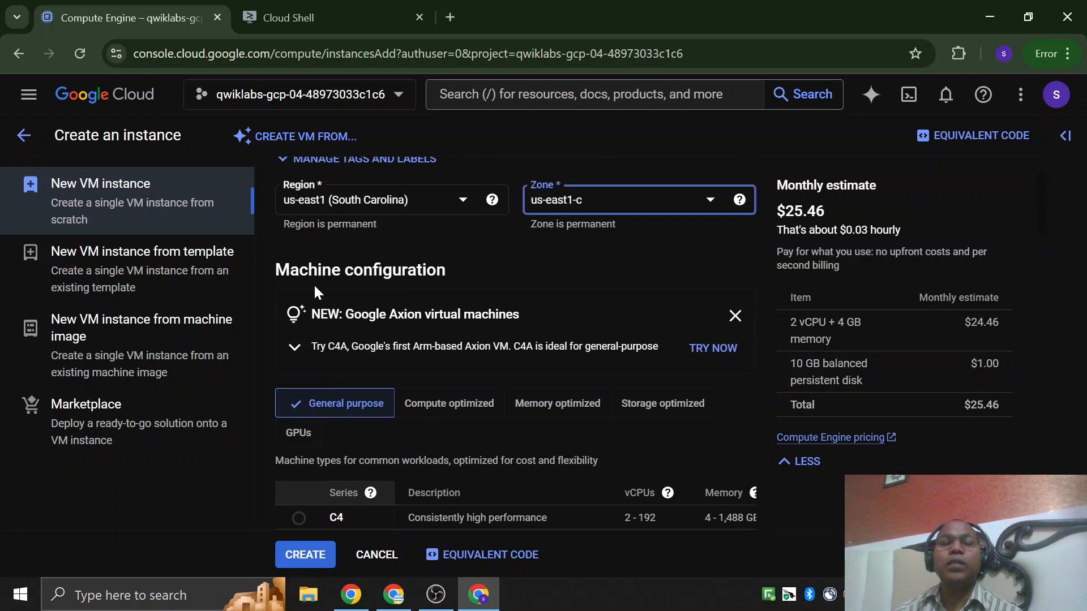
pyautogui.moveTo(275, 269); pyautogui.dragTo(458, 270)
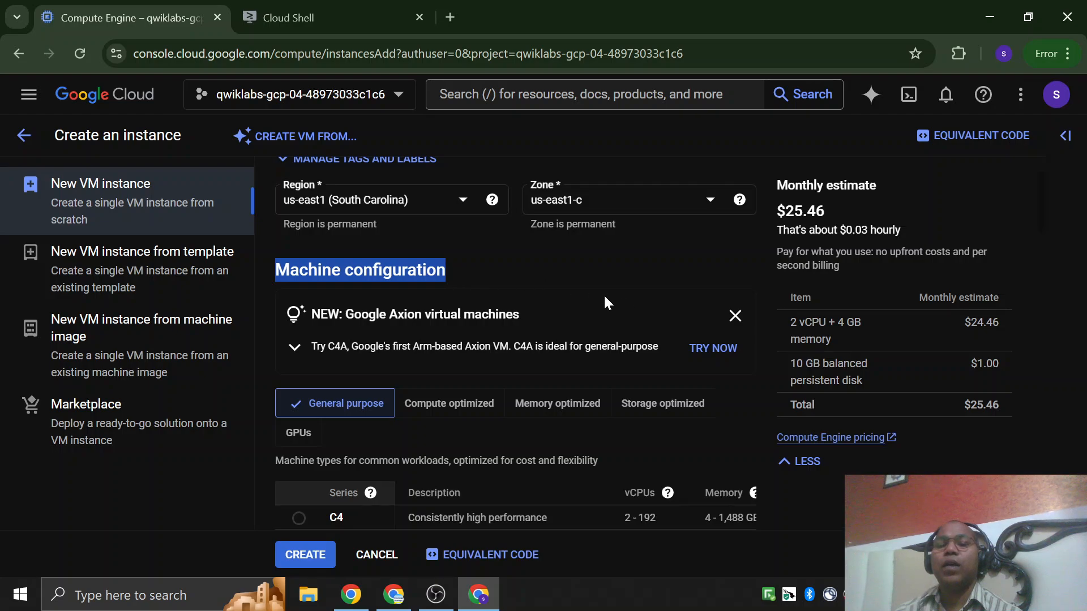
pyautogui.scroll(-2, 623, 296)
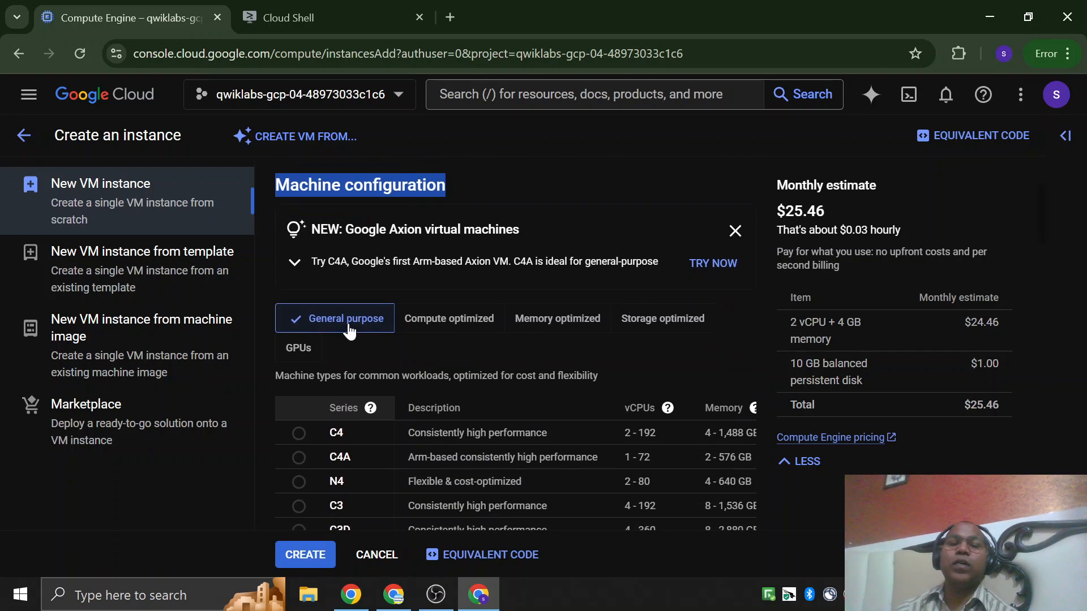
pyautogui.hotkey('ctrl', '+')
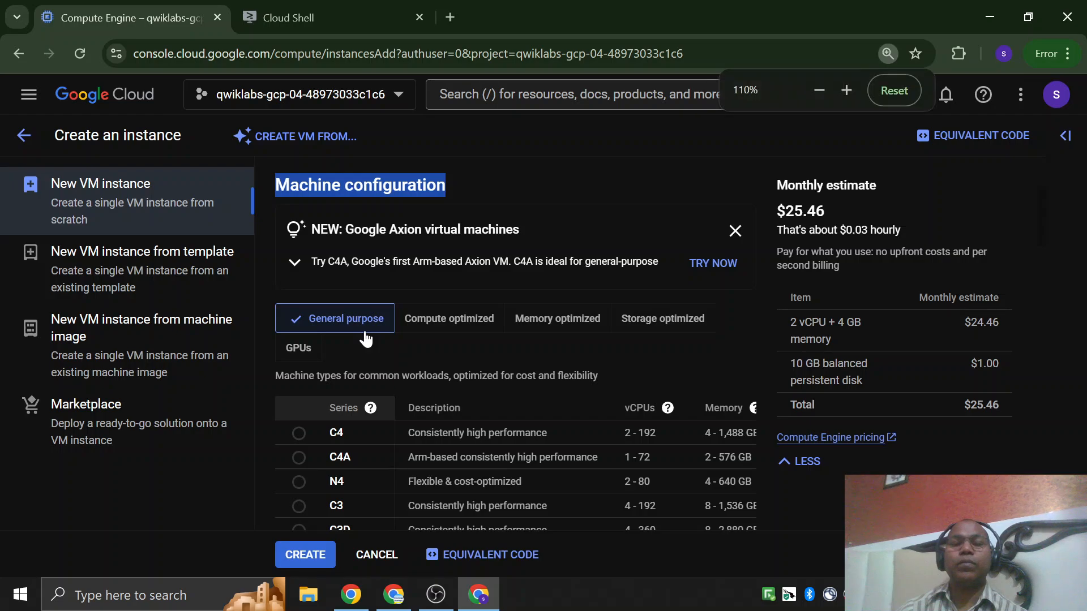
pyautogui.hotkey('ctrl', '+')
pyautogui.hotkey('ctrl', '+')
pyautogui.hotkey('ctrl', '+')
pyautogui.hotkey('ctrl', '+')
pyautogui.scroll(-2, 368, 339)
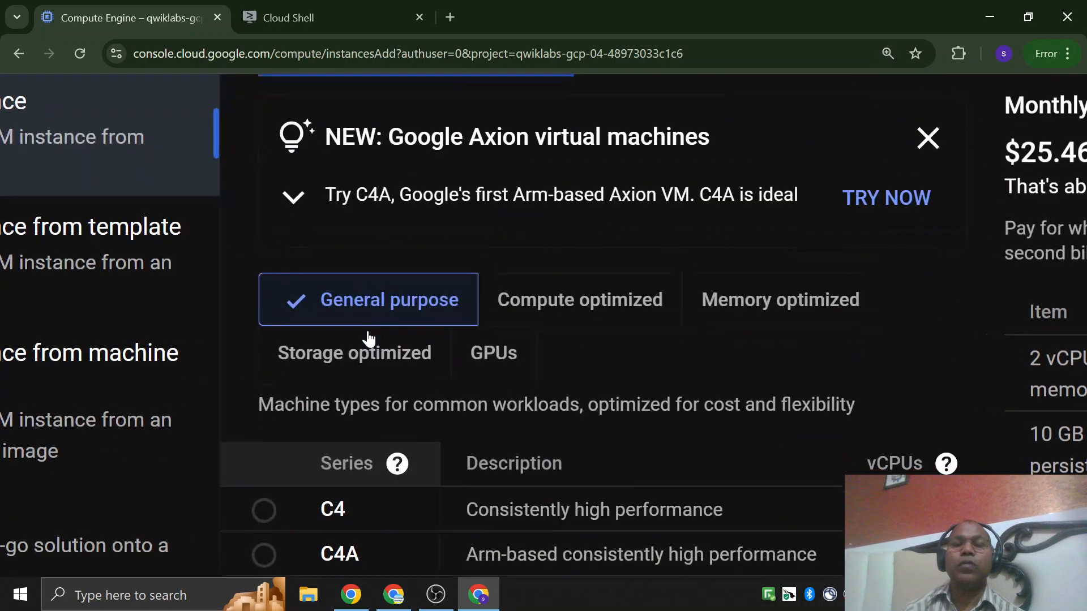
pyautogui.hscroll(2, 726, 342)
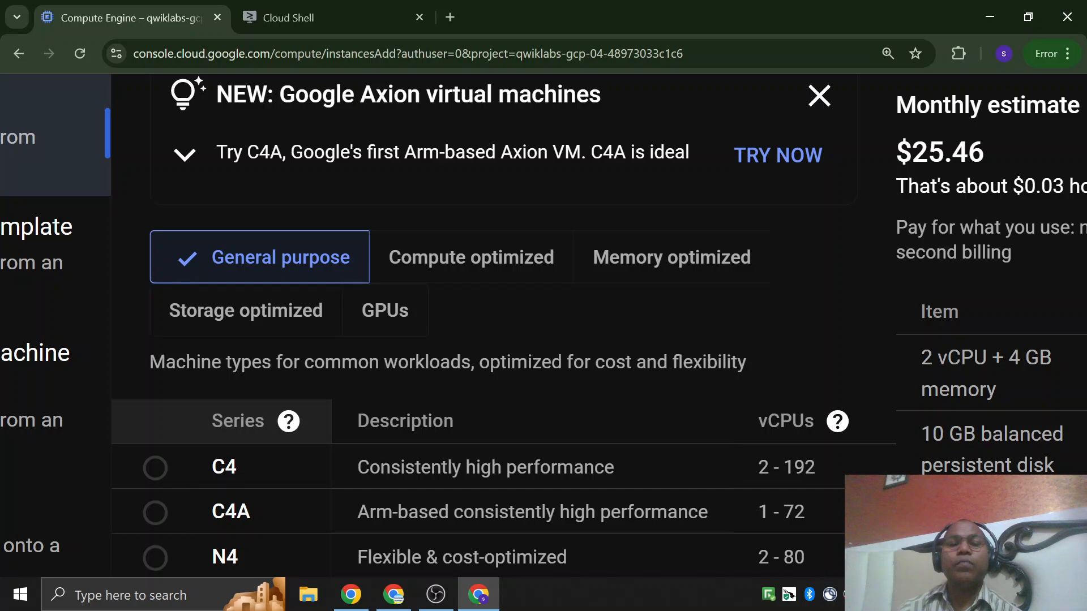
pyautogui.moveTo(149, 362); pyautogui.dragTo(748, 371)
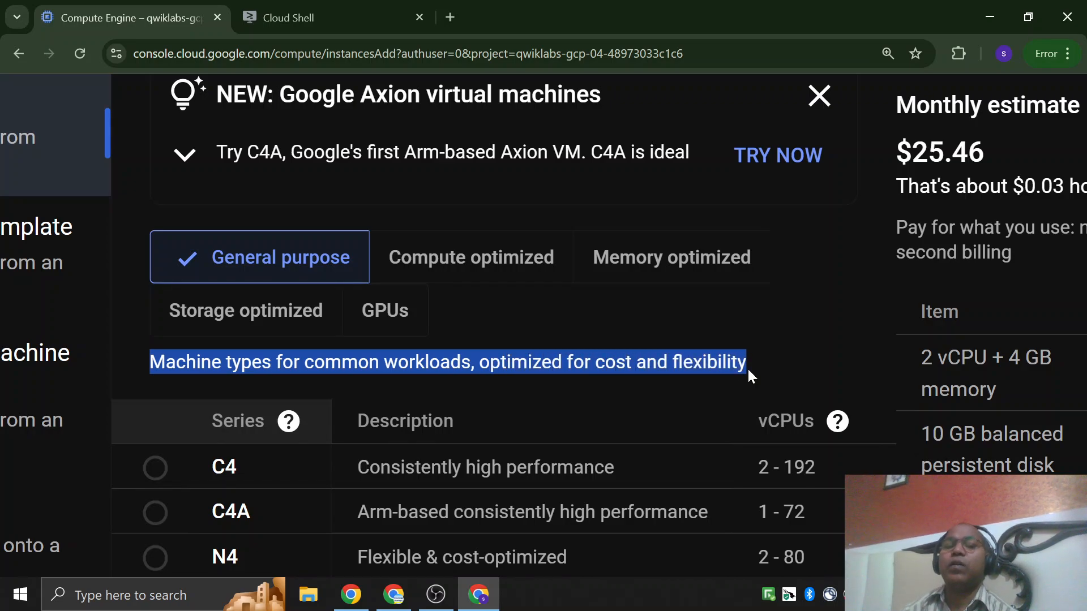
pyautogui.hotkey('ctrl', '-')
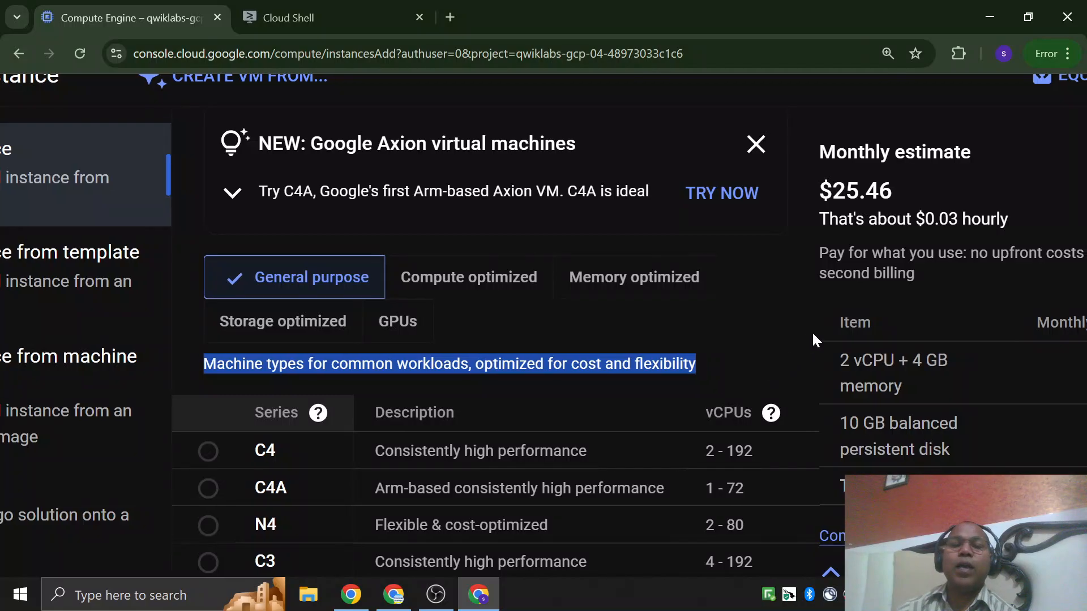
# Show the Compute optimized and Memory optimized machine families in turn and read the workload description of each.
pyautogui.click(470, 286)
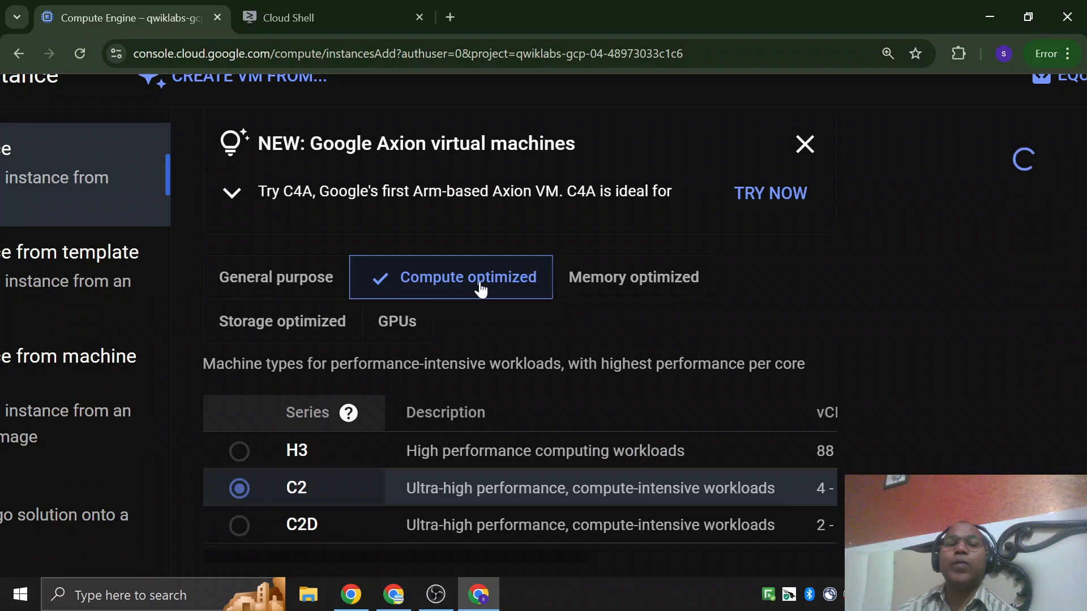
pyautogui.moveTo(203, 364); pyautogui.dragTo(515, 363)
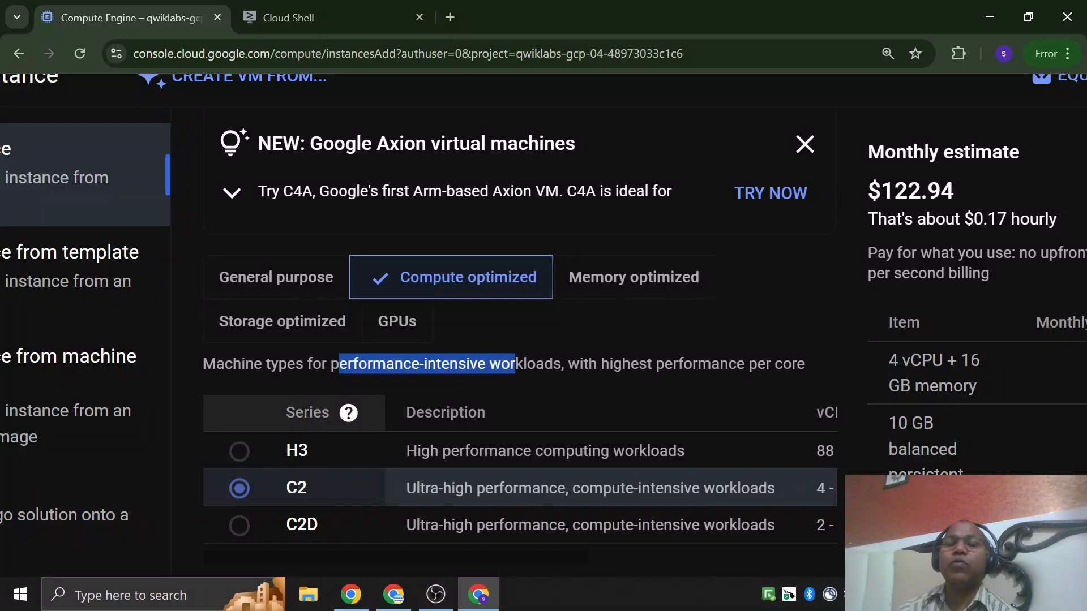
pyautogui.moveTo(600, 364); pyautogui.dragTo(791, 363)
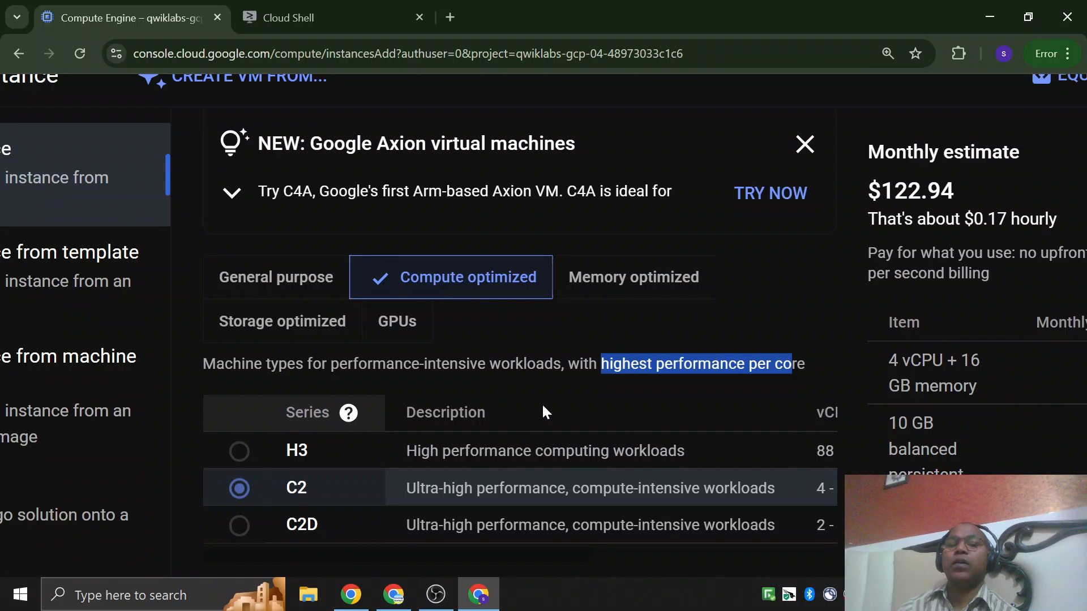
pyautogui.click(640, 286)
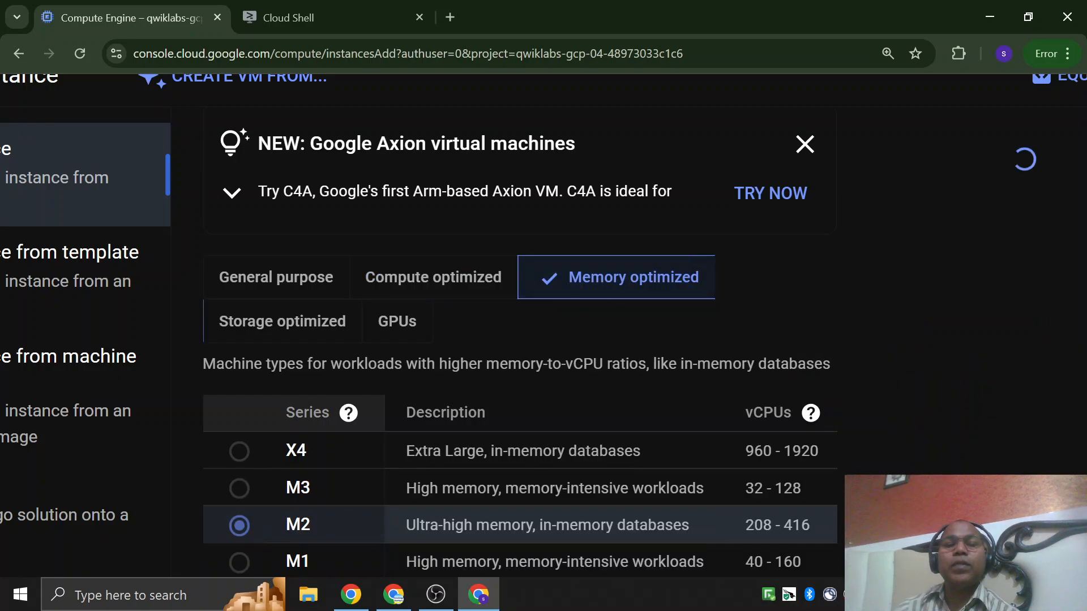
pyautogui.moveTo(203, 364); pyautogui.dragTo(338, 382)
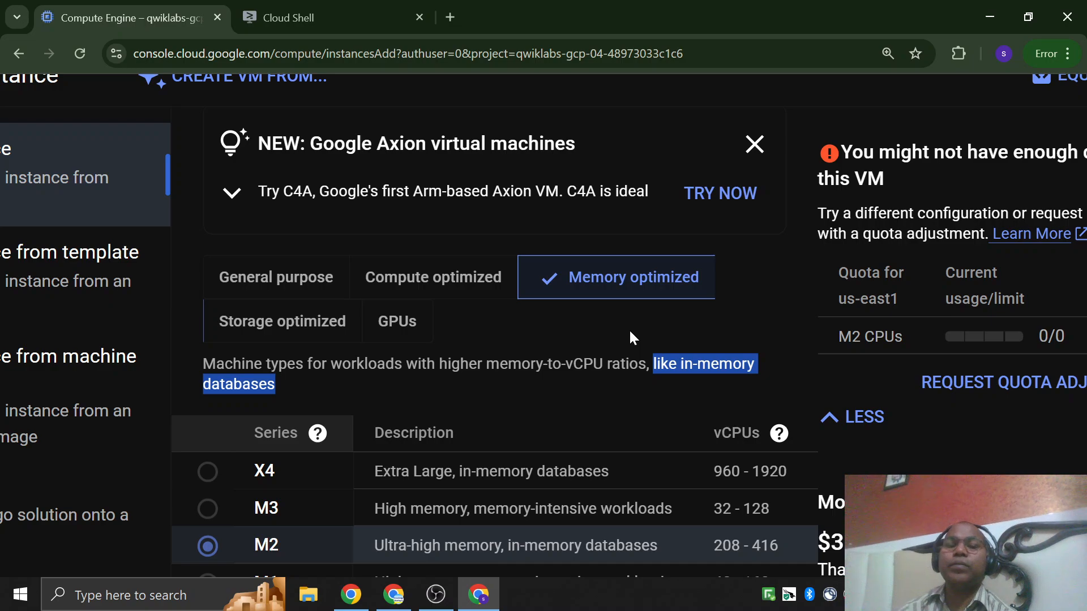
# Show the Storage optimized machine family and examine its workload description, quota requirement and monthly cost estimate.
pyautogui.click(285, 333)
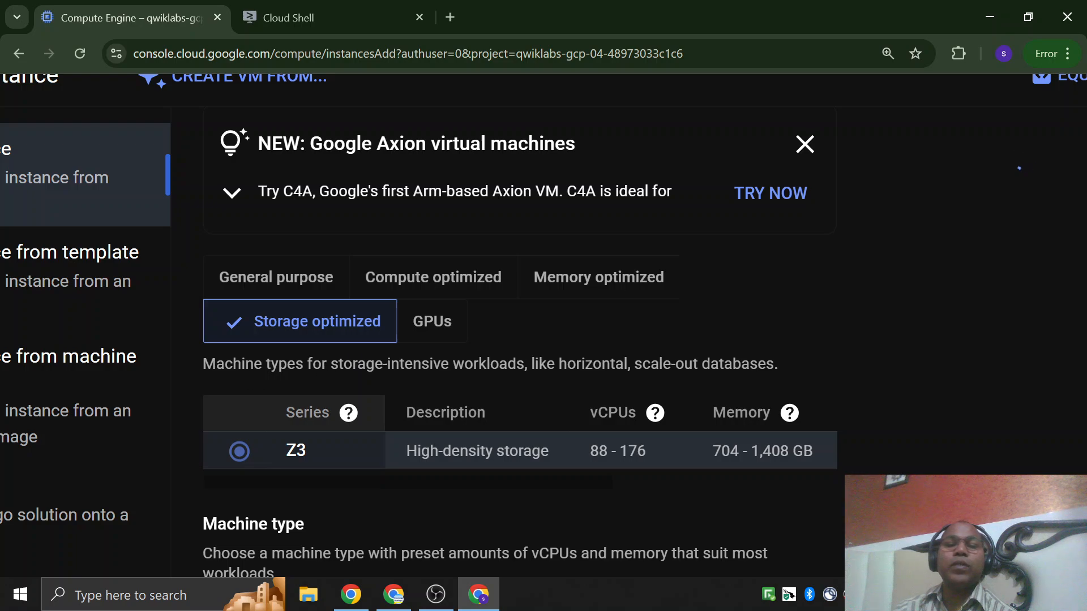
pyautogui.moveTo(338, 363); pyautogui.dragTo(499, 363)
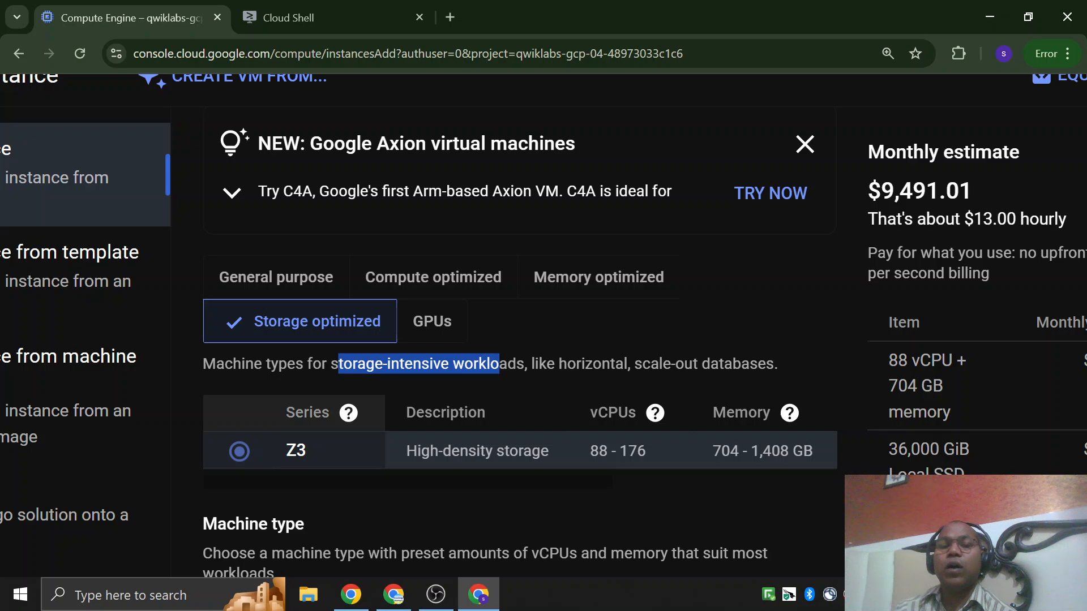
pyautogui.moveTo(558, 363); pyautogui.dragTo(742, 363)
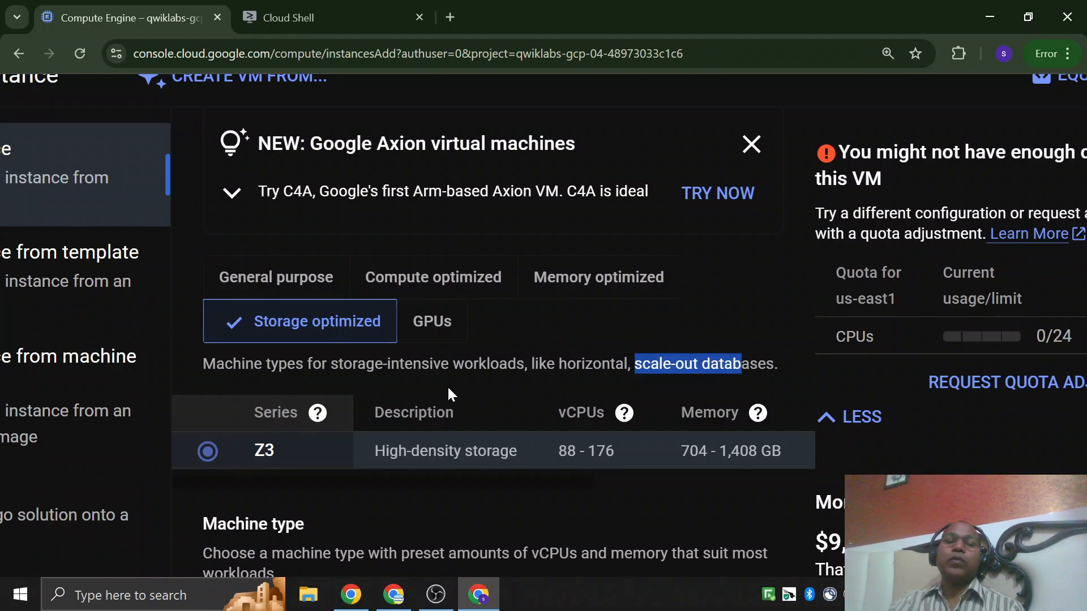
pyautogui.click(541, 378)
pyautogui.hotkey('ctrl', '-')
pyautogui.hscroll(2, 542, 379)
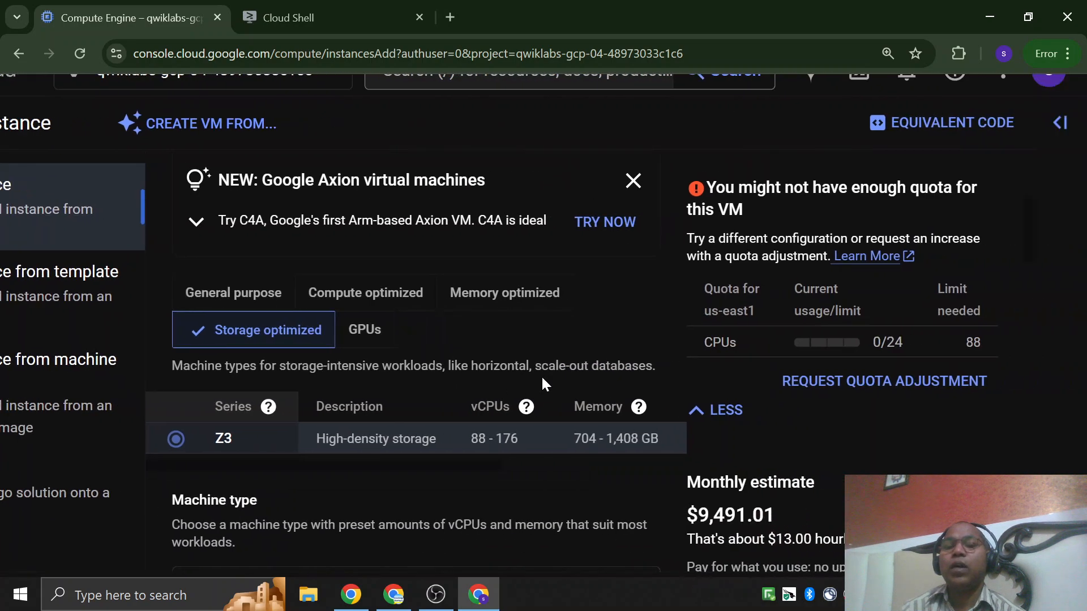
pyautogui.scroll(-4, 958, 384)
pyautogui.scroll(4, 871, 433)
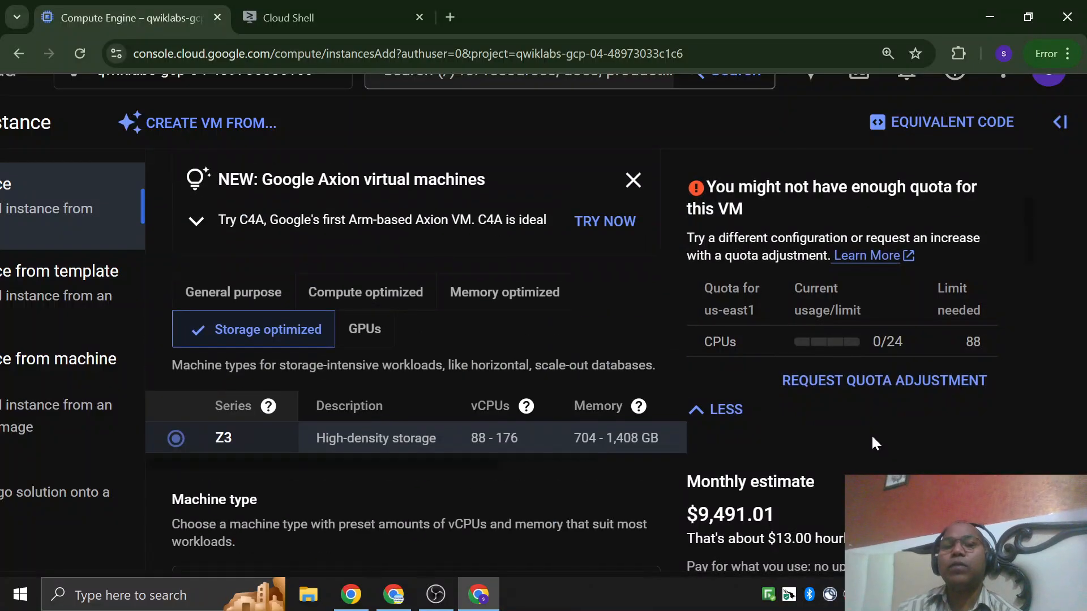
pyautogui.hotkey('ctrl', '-')
pyautogui.scroll(-2, 866, 432)
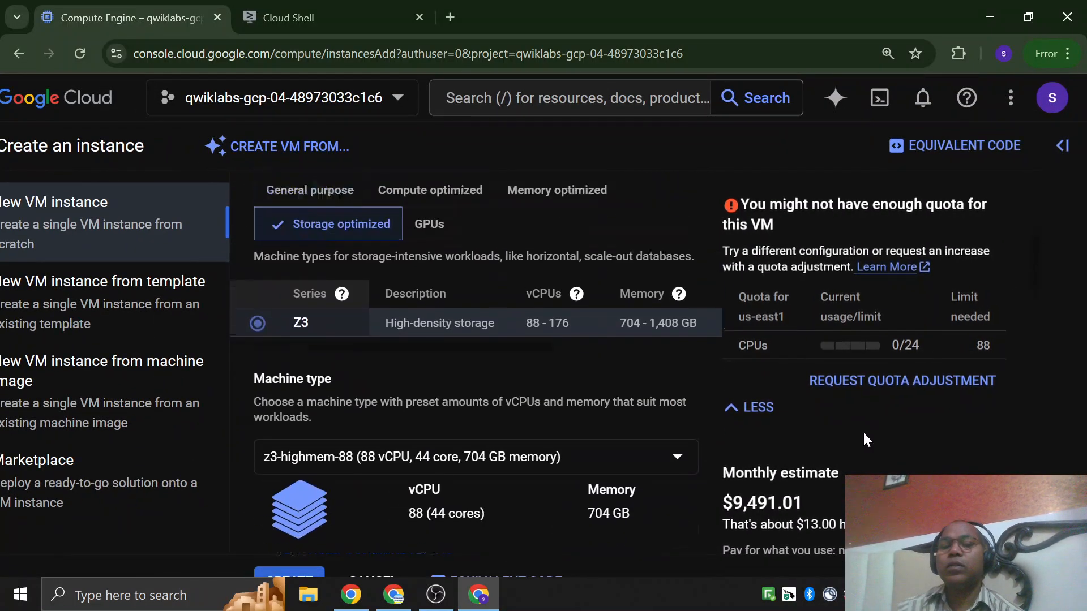
pyautogui.scroll(2, 863, 430)
pyautogui.moveTo(733, 503); pyautogui.dragTo(823, 502)
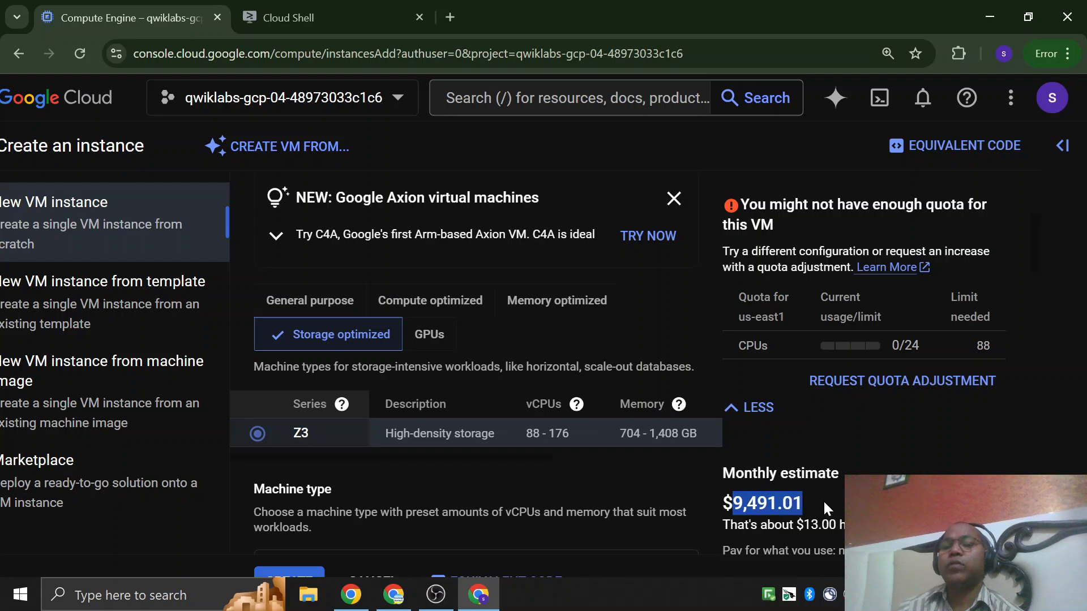
# Show the GPUs machine family and read its workload description and hourly cost estimate.
pyautogui.click(431, 339)
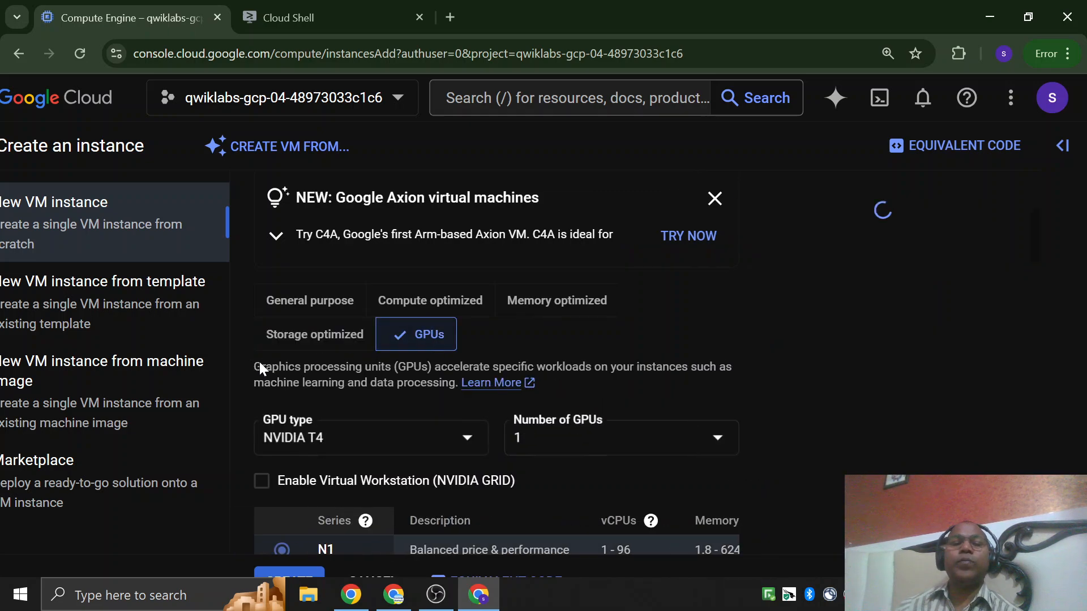
pyautogui.moveTo(327, 366); pyautogui.dragTo(428, 367)
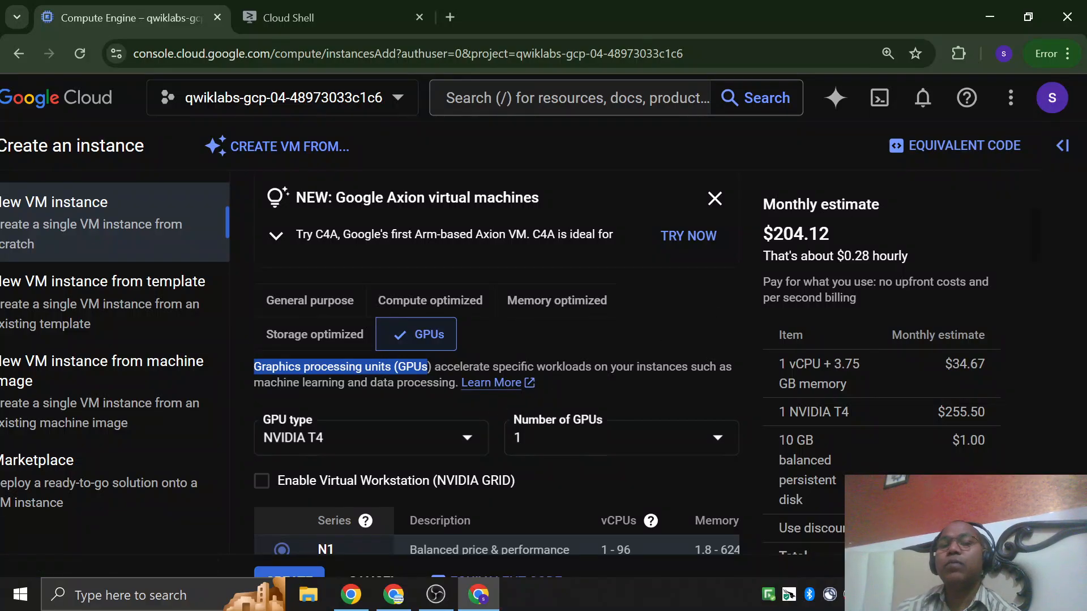
pyautogui.moveTo(773, 235); pyautogui.dragTo(908, 254)
pyautogui.scroll(-2, 912, 367)
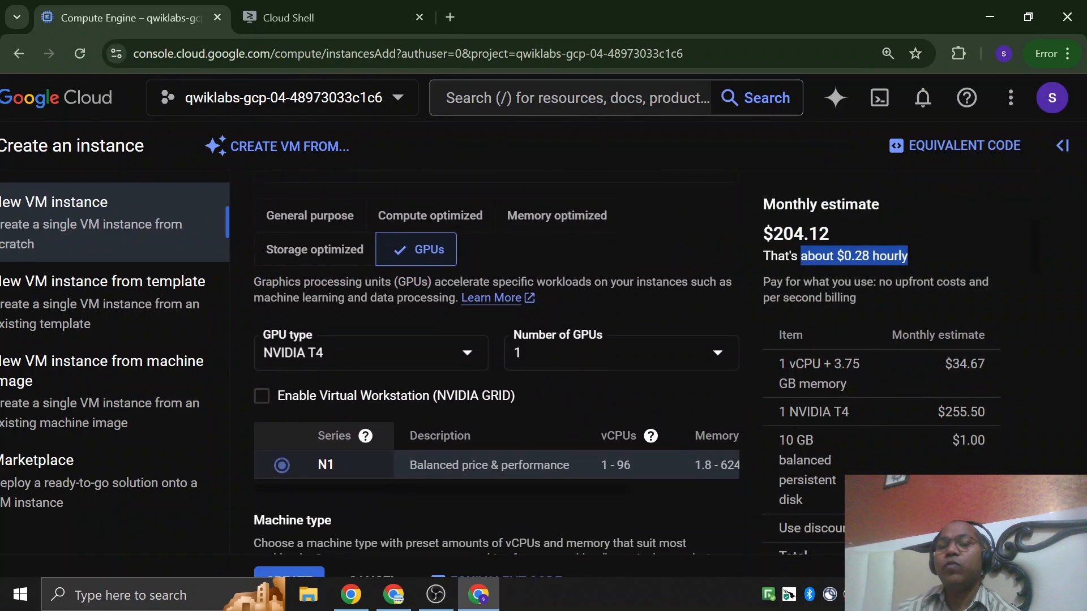
# Examine the GPU machine's itemized monthly costs for vCPU and memory, NVIDIA T4, disk and discount, along with its machine type settings.
pyautogui.moveTo(939, 364); pyautogui.dragTo(986, 365)
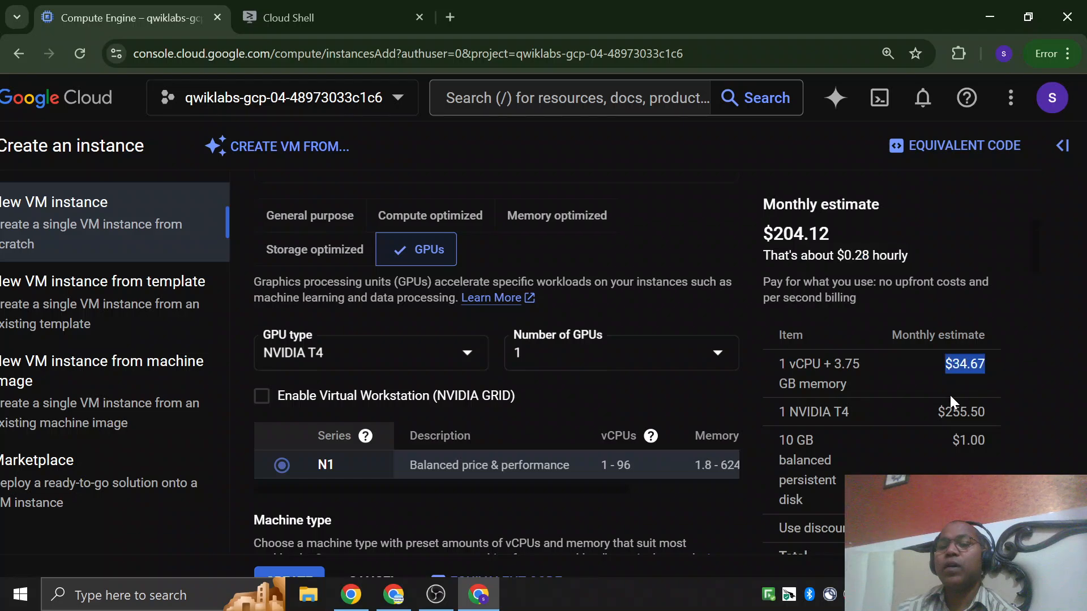
pyautogui.moveTo(795, 363); pyautogui.dragTo(987, 378)
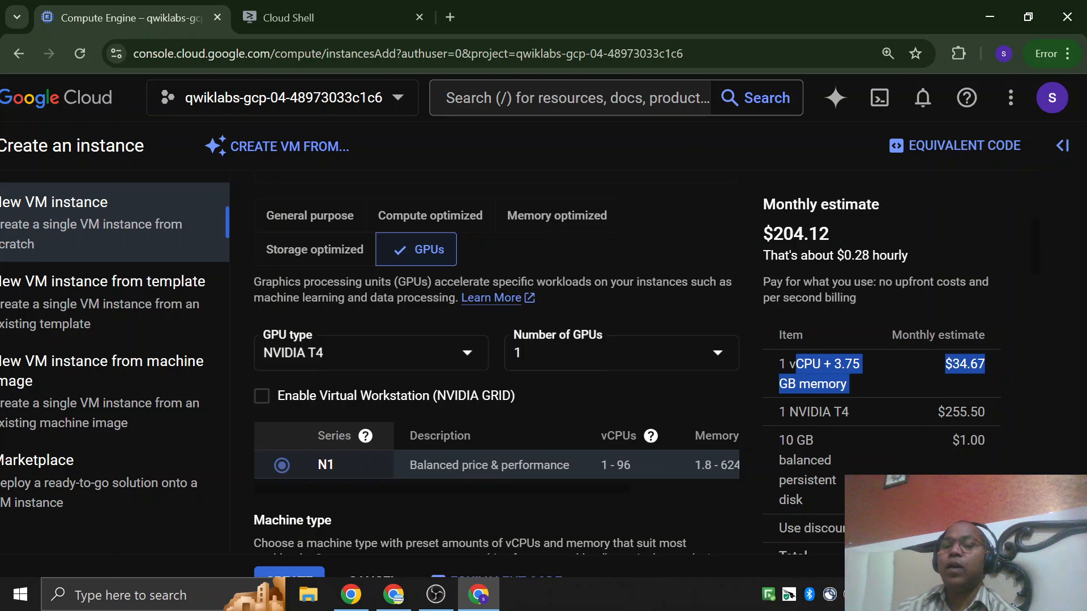
pyautogui.moveTo(788, 412); pyautogui.dragTo(959, 412)
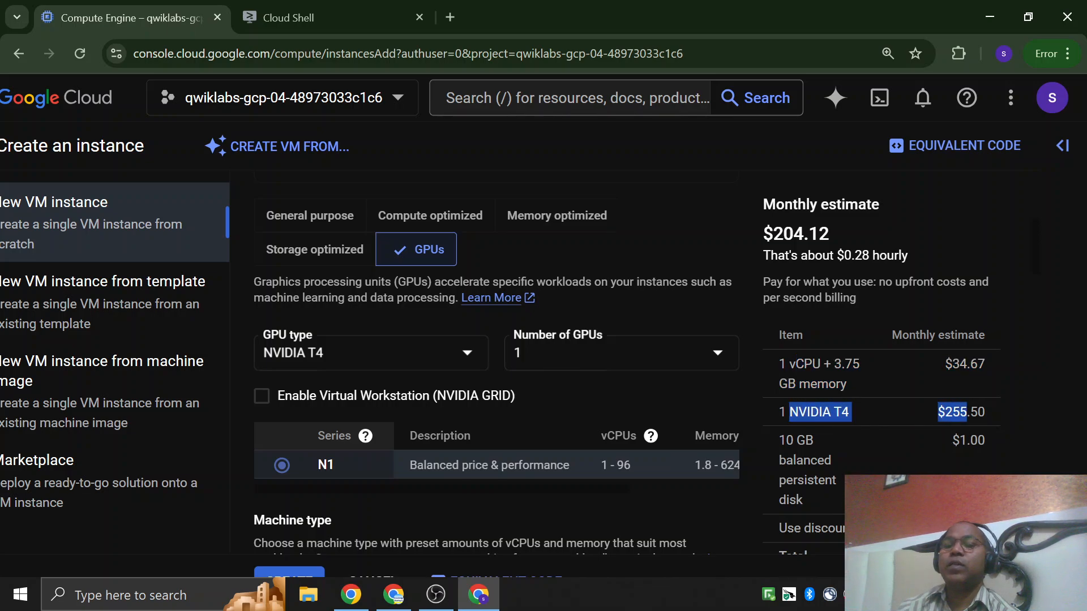
pyautogui.tripleClick(914, 466)
pyautogui.scroll(-3, 916, 467)
pyautogui.moveTo(835, 529); pyautogui.dragTo(866, 528)
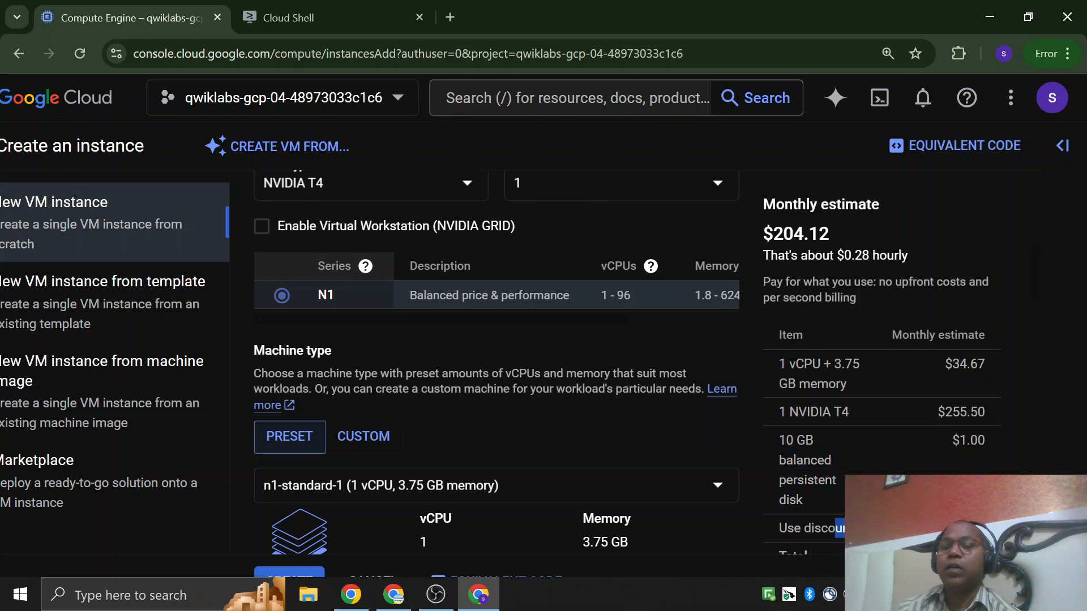
pyautogui.scroll(-1, 900, 436)
pyautogui.scroll(6, 732, 386)
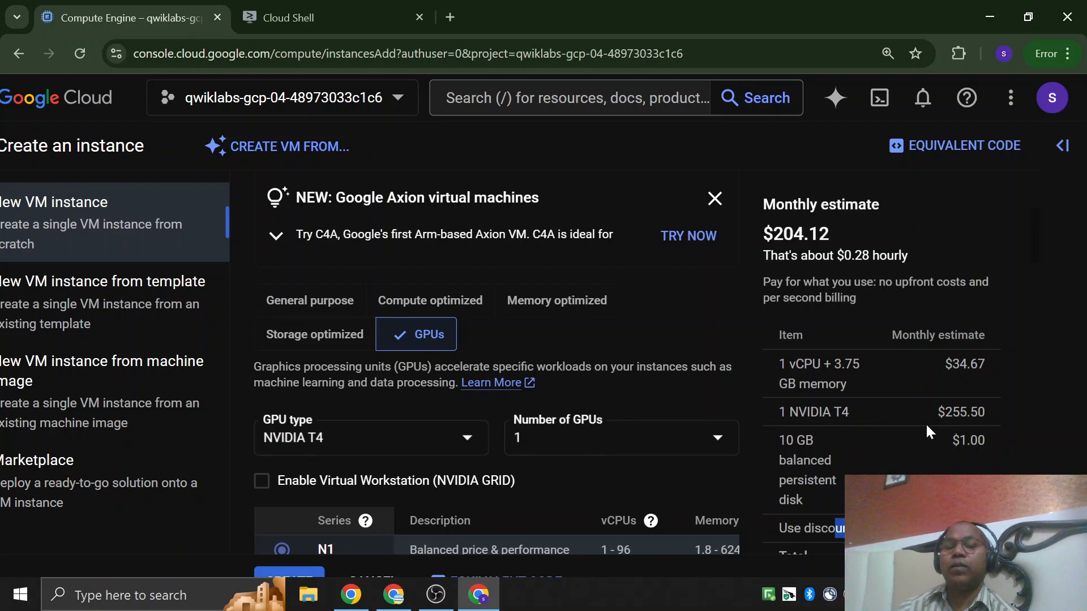
pyautogui.click(714, 199)
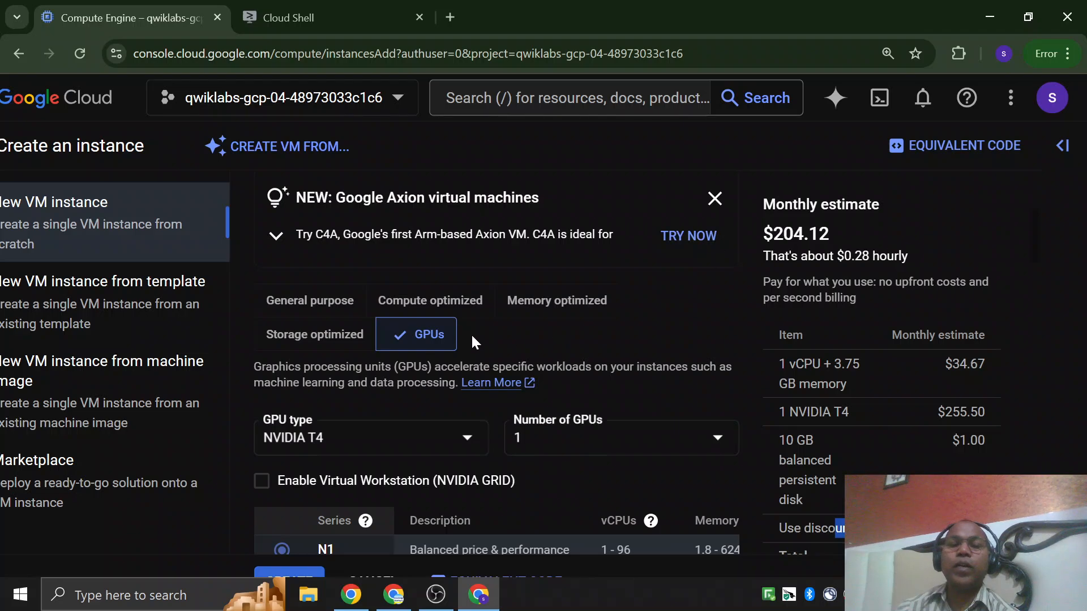
# Look up the required series in the lab's parameter table and switch the instance's machine family back to General purpose.
pyautogui.click(355, 597)
pyautogui.scroll(-5, 439, 359)
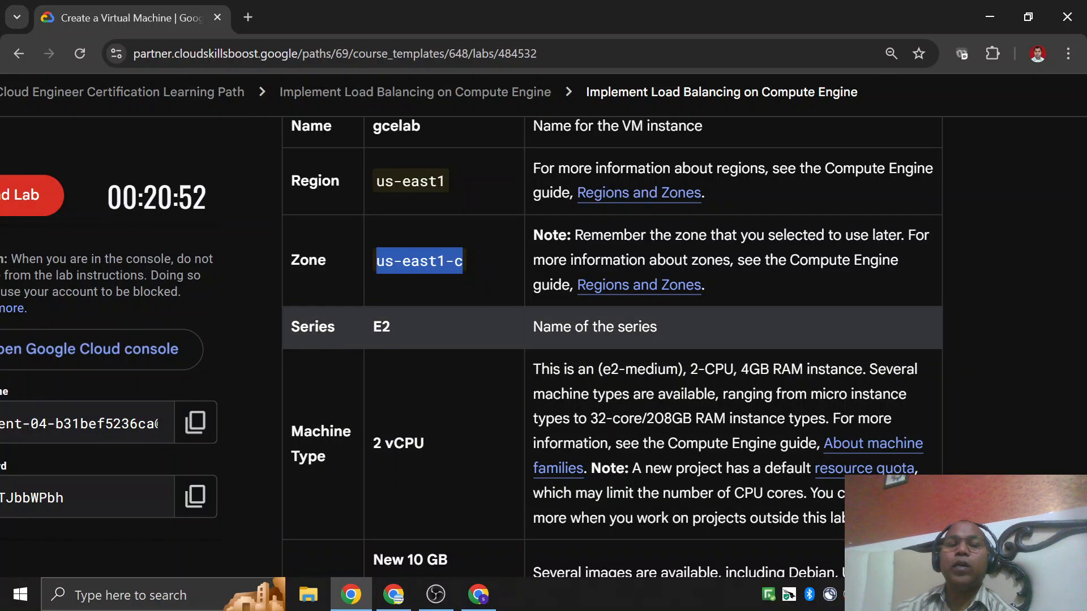
pyautogui.doubleClick(407, 333)
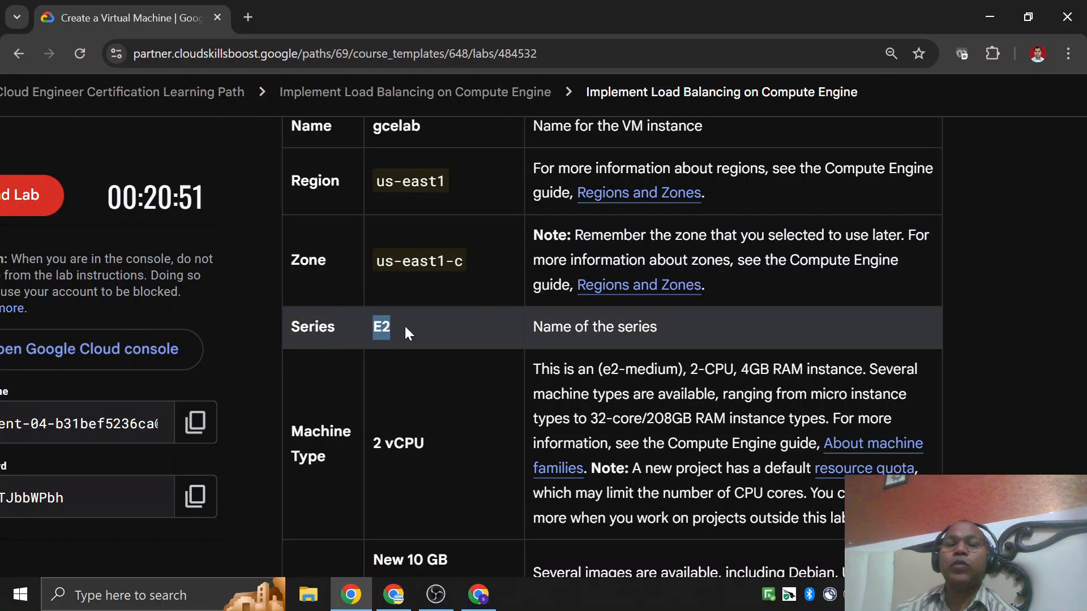
pyautogui.click(479, 595)
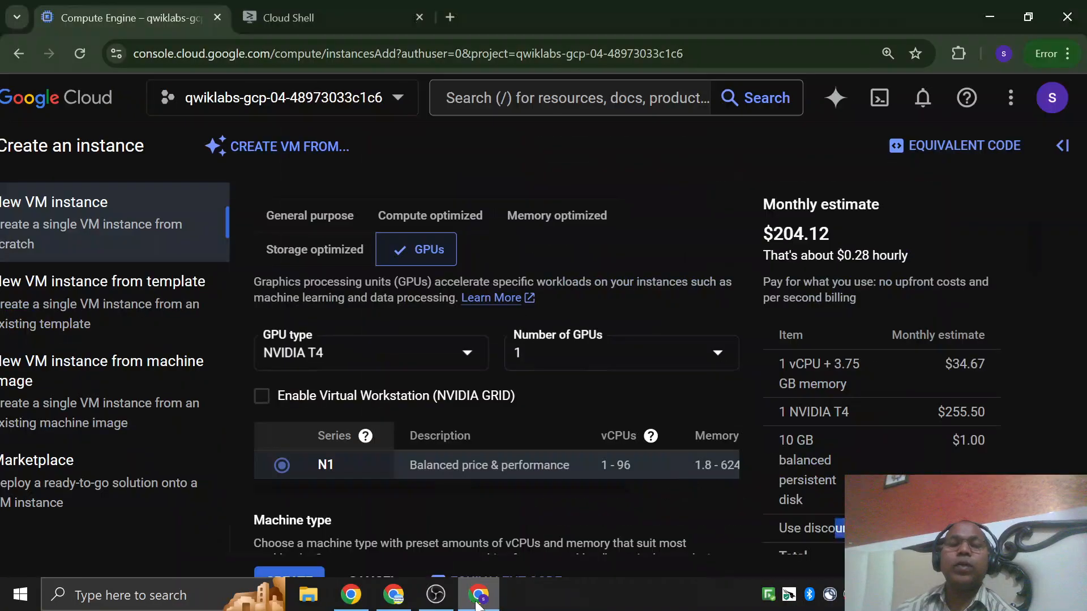
pyautogui.click(336, 221)
pyautogui.scroll(-2, 475, 362)
pyautogui.scroll(2, 407, 415)
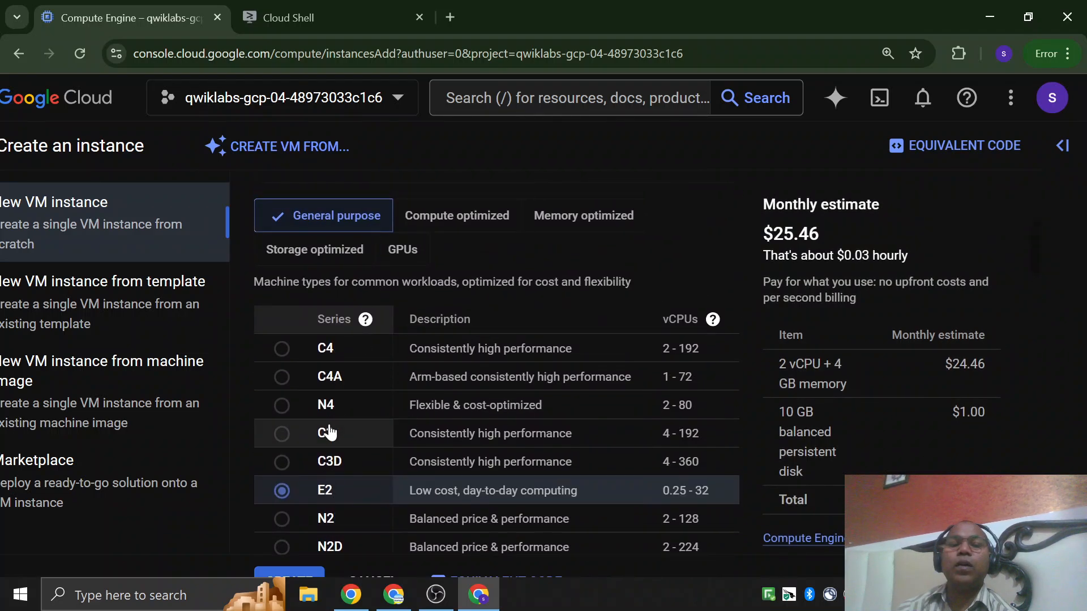
# Select the N1 series to compare its cost estimate, and set the series back to E2.
pyautogui.scroll(-5, 333, 430)
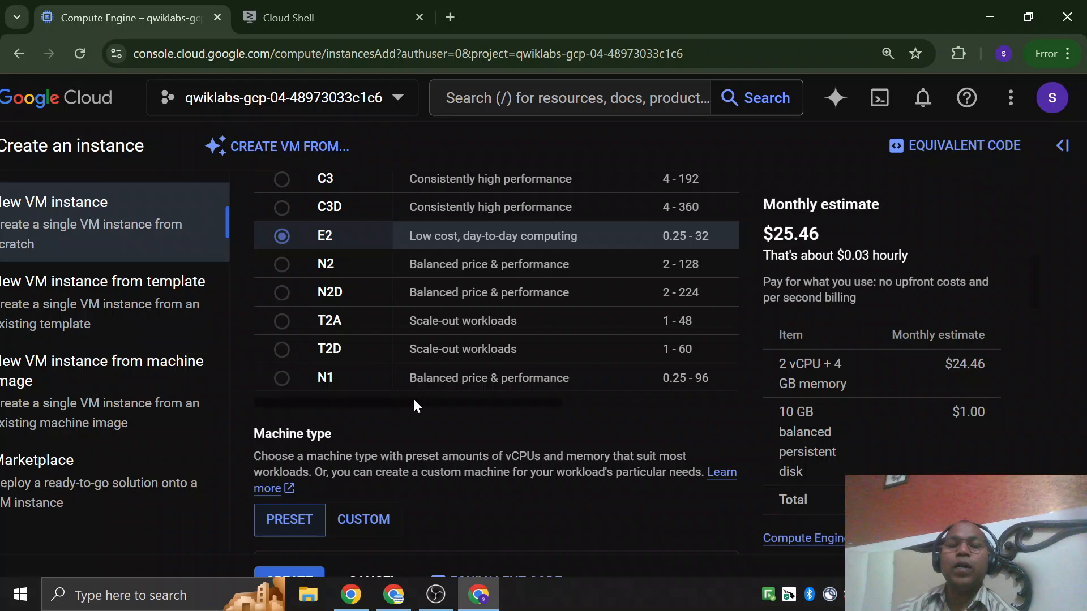
pyautogui.scroll(3, 425, 389)
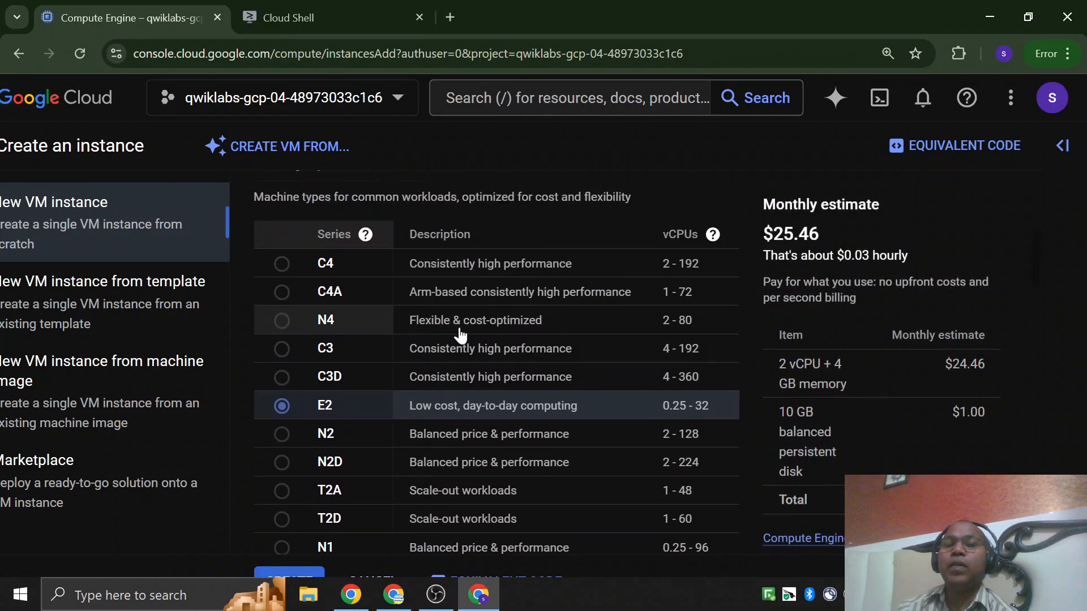
pyautogui.scroll(-3, 460, 335)
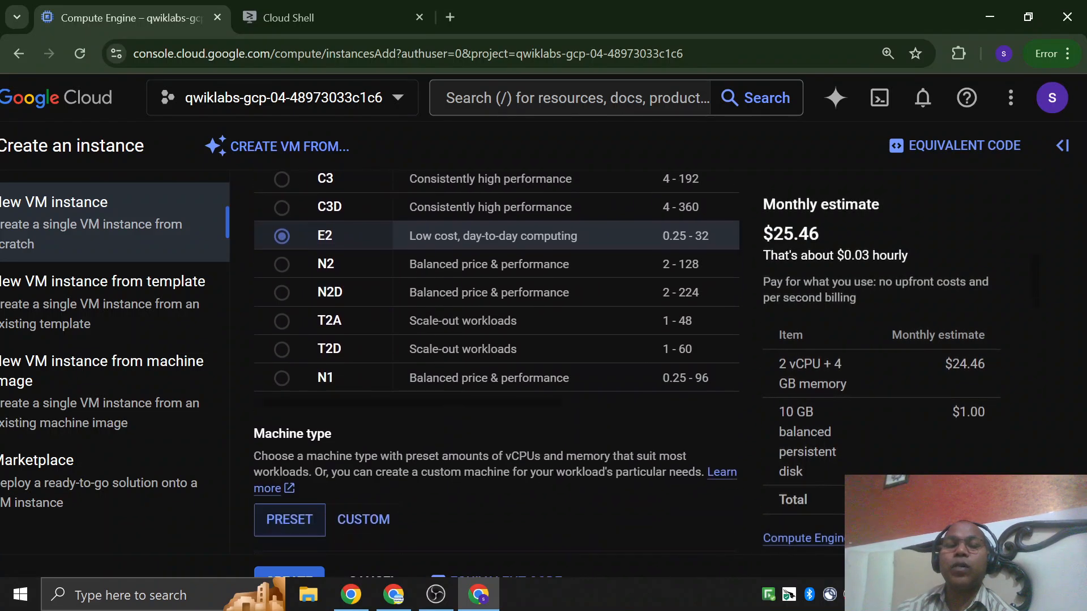
pyautogui.click(287, 384)
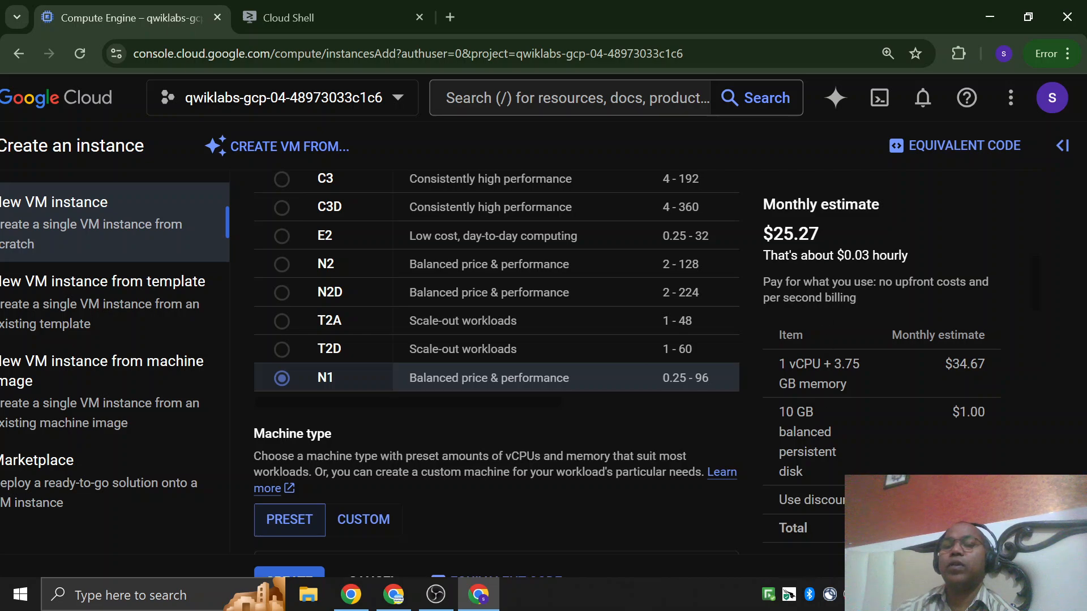
pyautogui.scroll(3, 279, 365)
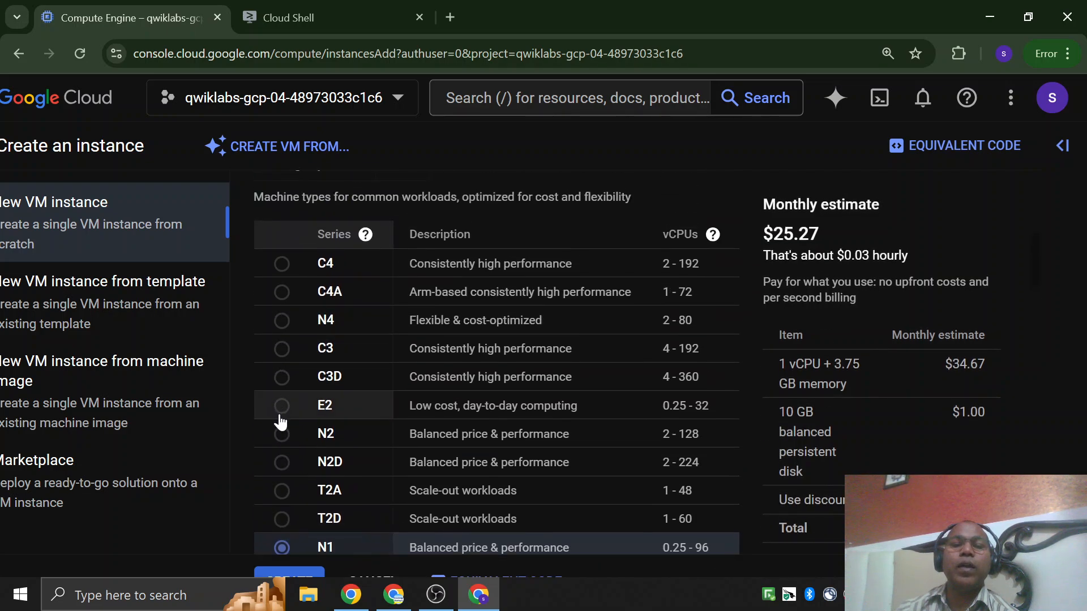
pyautogui.click(403, 416)
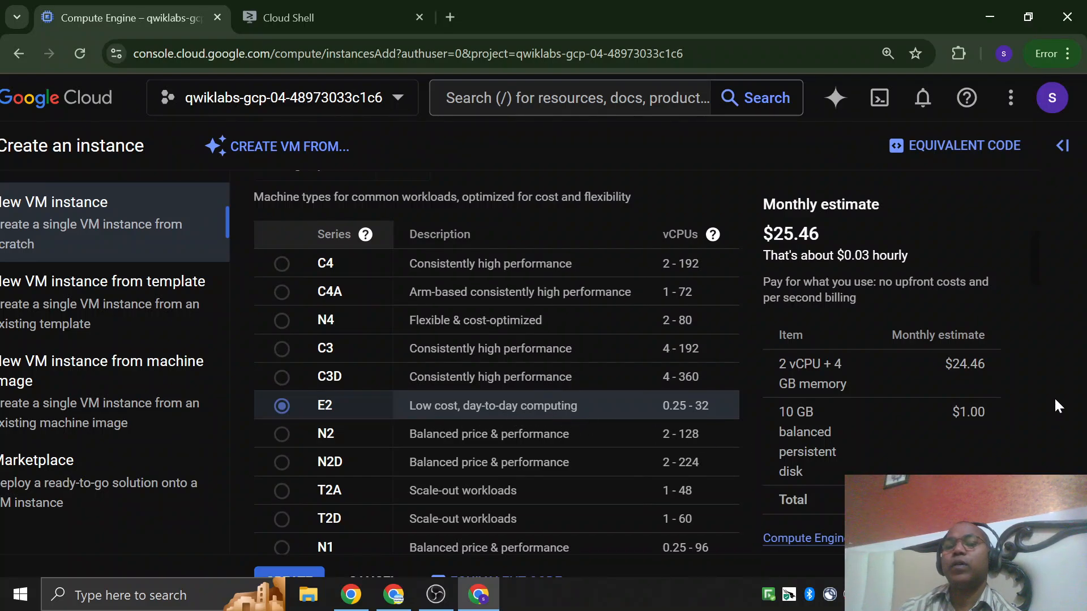
# Select the C4 series in the General purpose family and examine its vCPU range and cost estimate.
pyautogui.scroll(-1, 1021, 393)
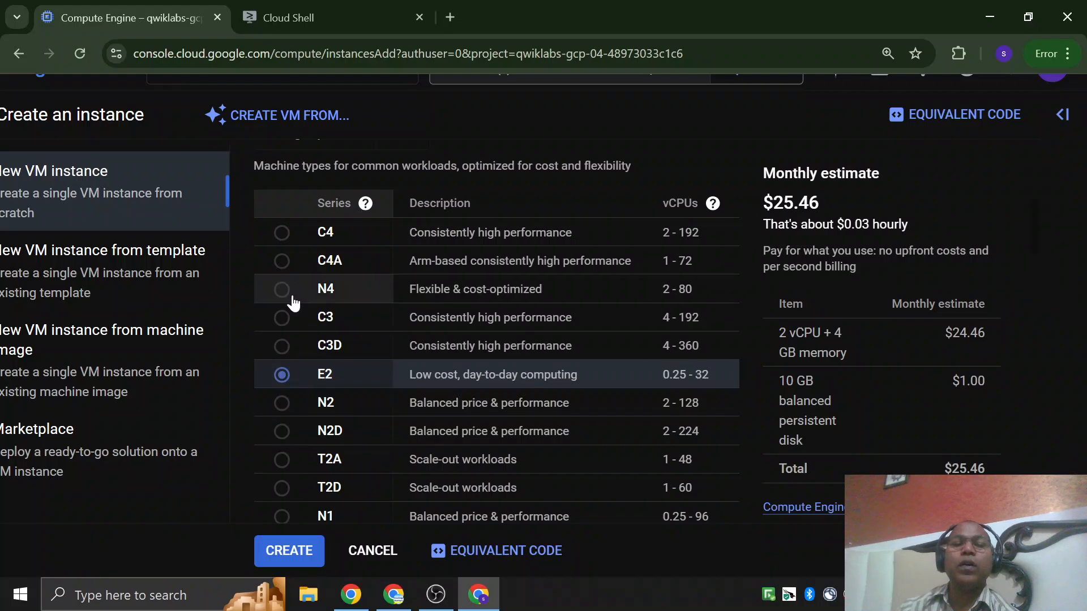
pyautogui.scroll(2, 337, 281)
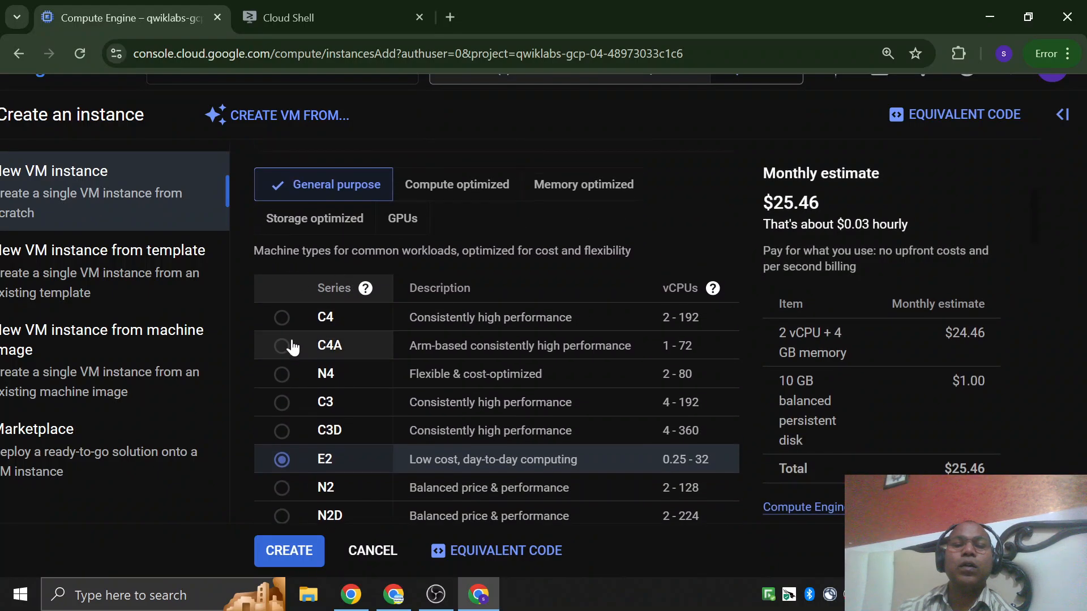
pyautogui.click(284, 317)
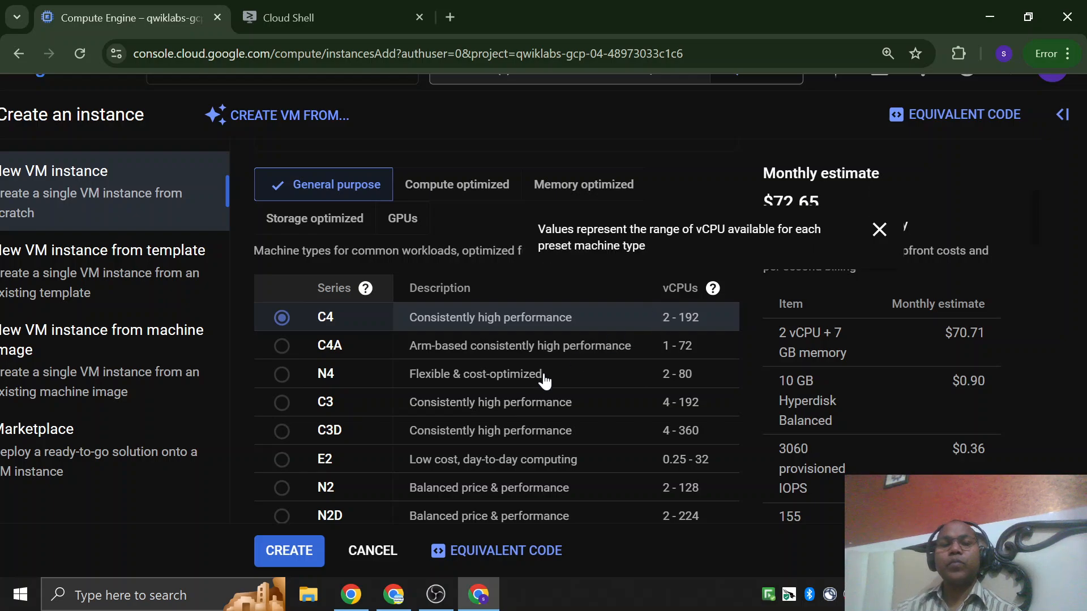
pyautogui.scroll(-3, 446, 239)
pyautogui.scroll(4, 425, 318)
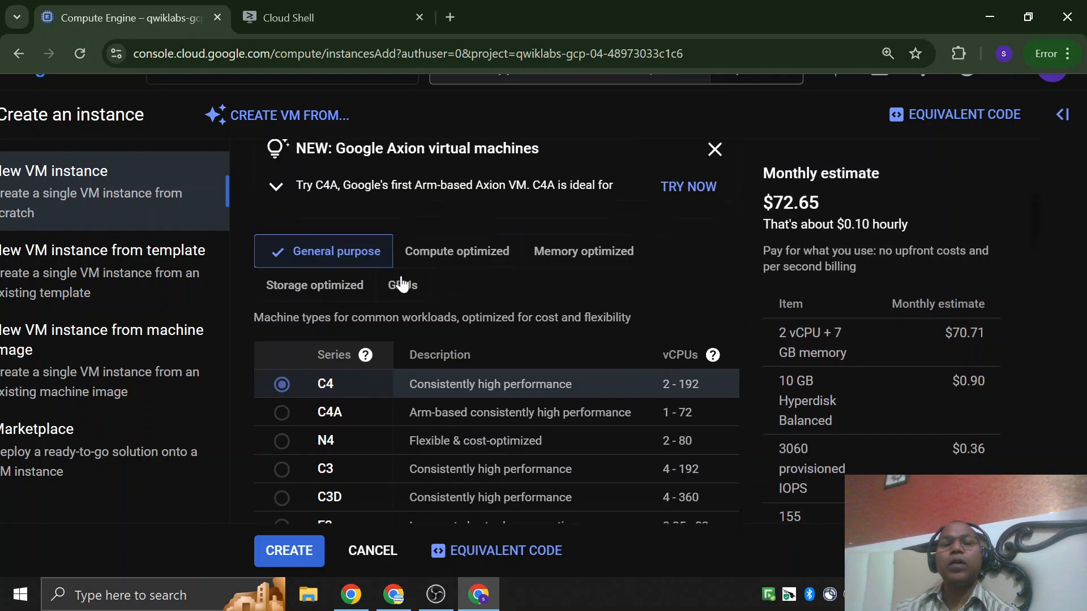
pyautogui.scroll(-3, 334, 423)
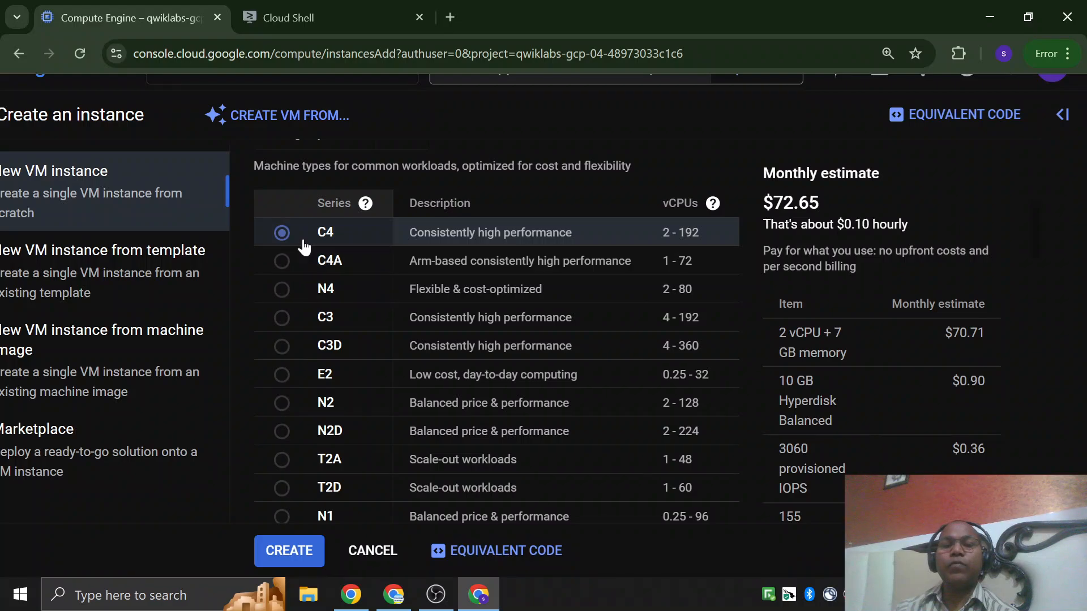
# Show the Compute optimized and Memory optimized families in turn and compare their series, quota needs and cost estimates.
pyautogui.scroll(3, 308, 487)
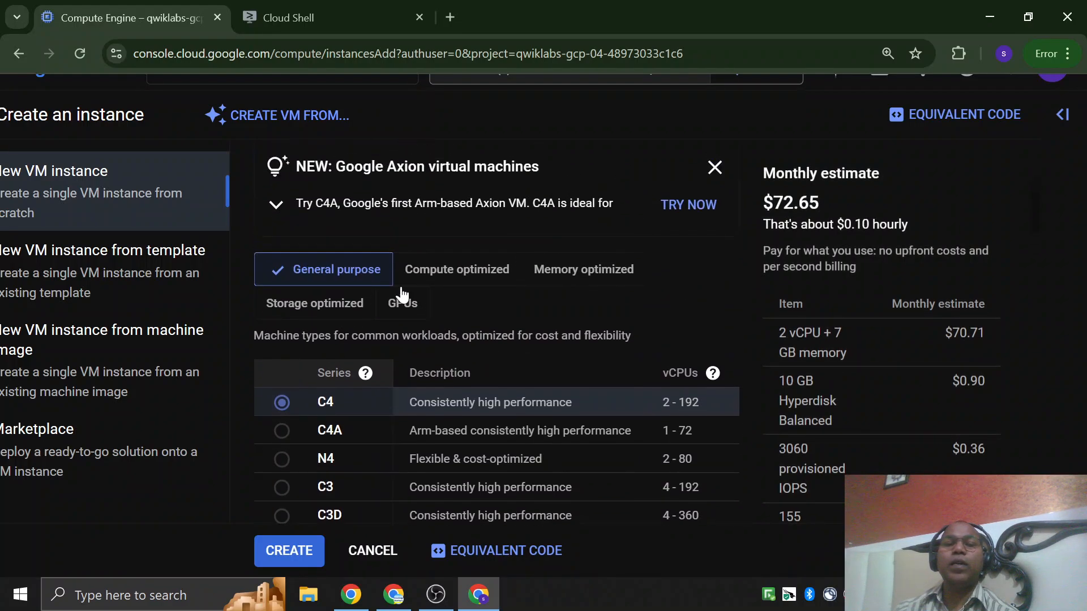
pyautogui.click(452, 274)
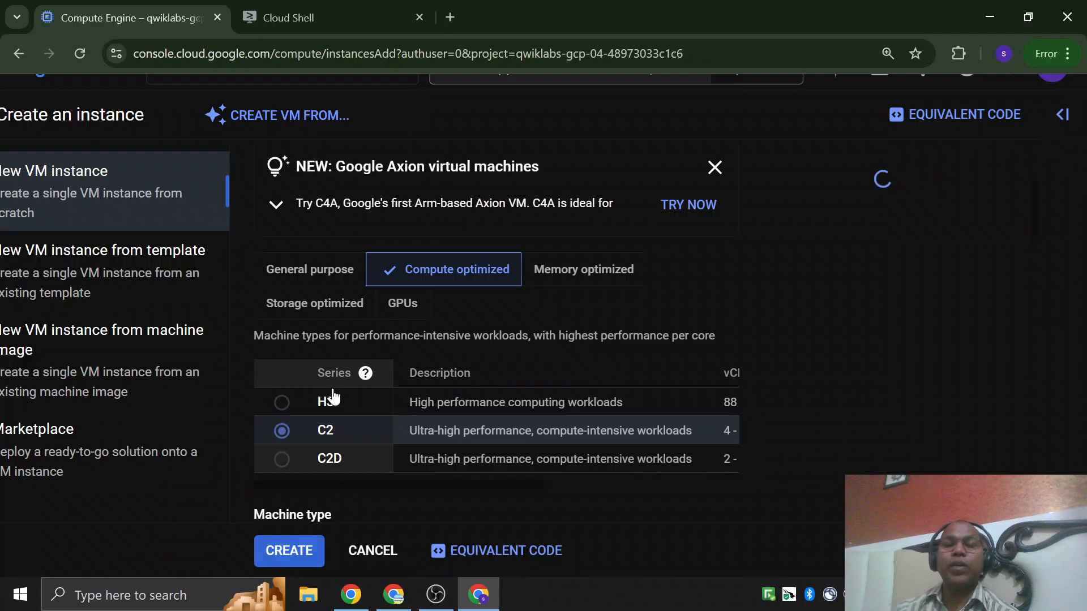
pyautogui.click(601, 276)
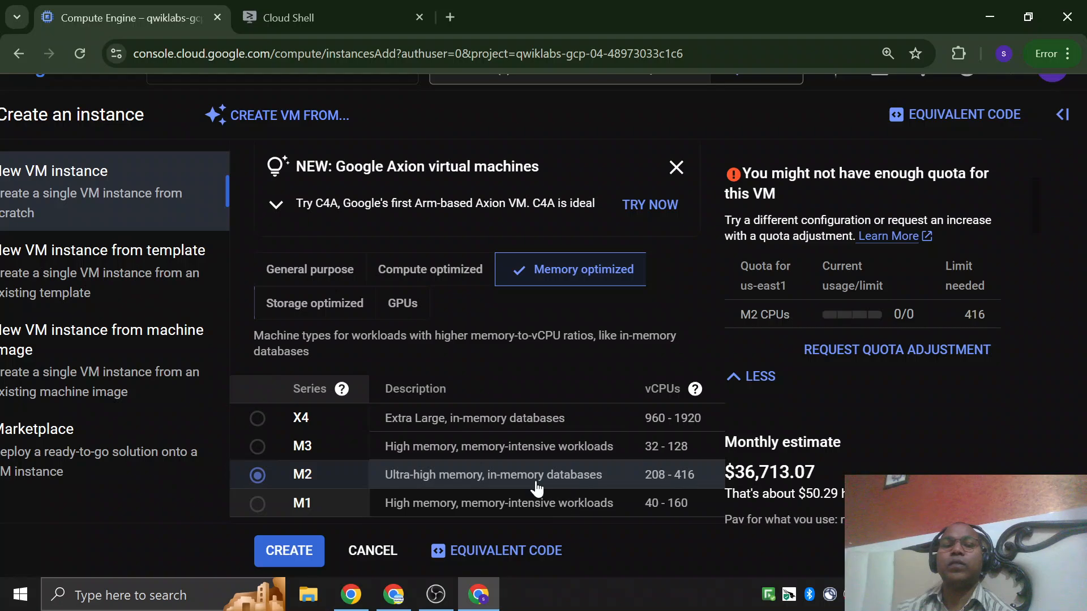
# Return to the General purpose family and set the machine series to E2.
pyautogui.click(334, 283)
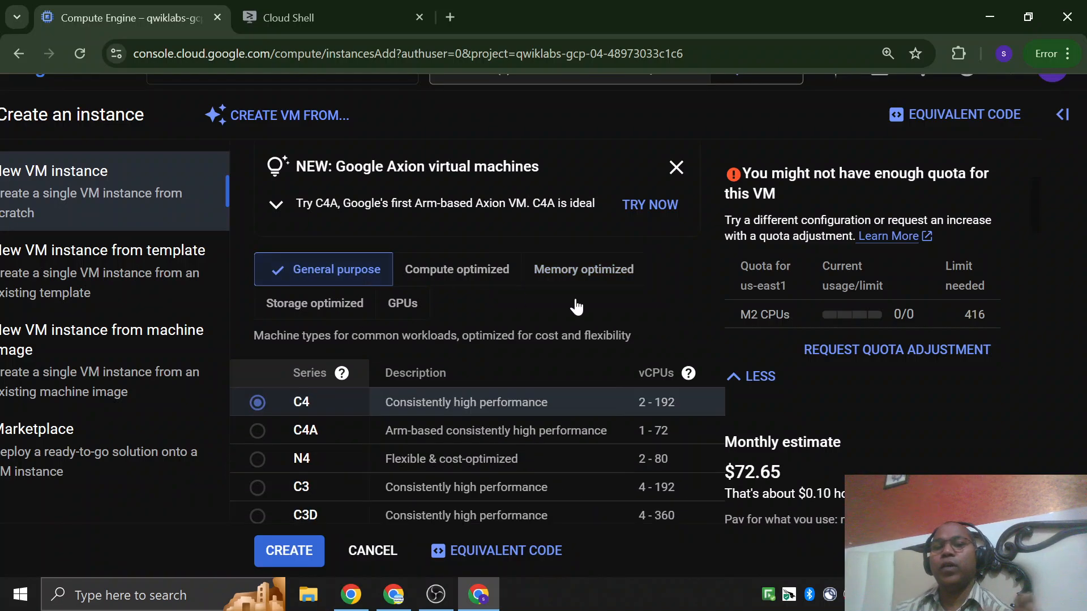
pyautogui.scroll(-3, 548, 363)
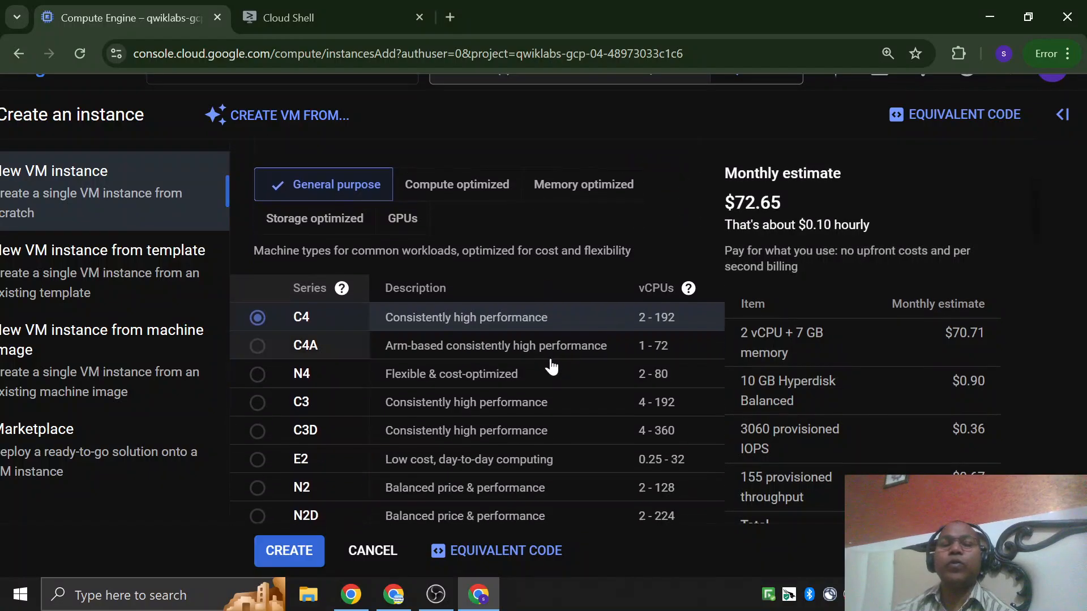
pyautogui.scroll(3, 514, 373)
pyautogui.scroll(-2, 578, 374)
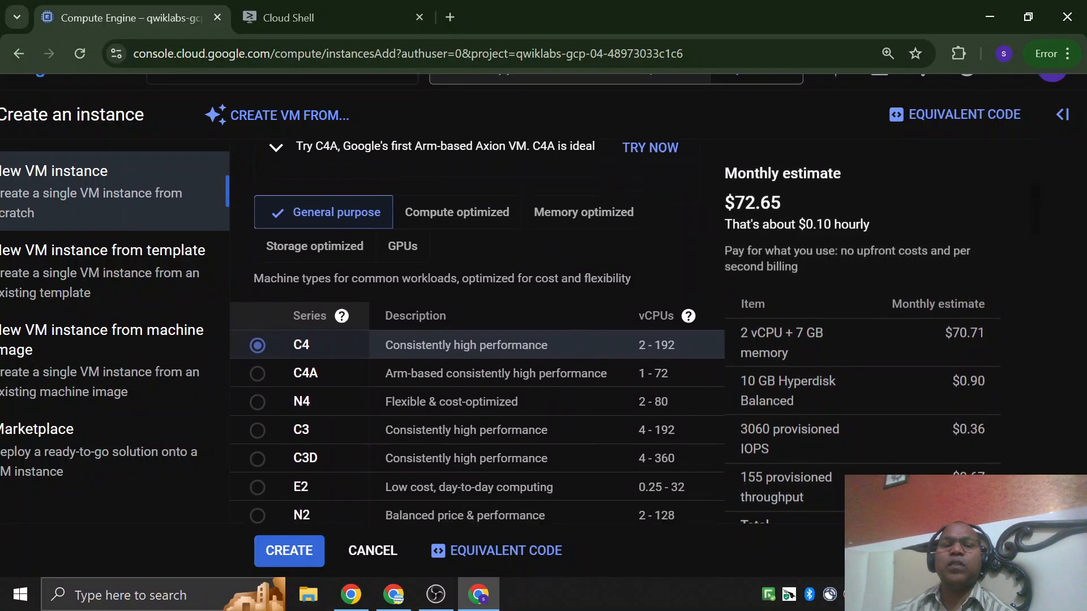
pyautogui.click(265, 469)
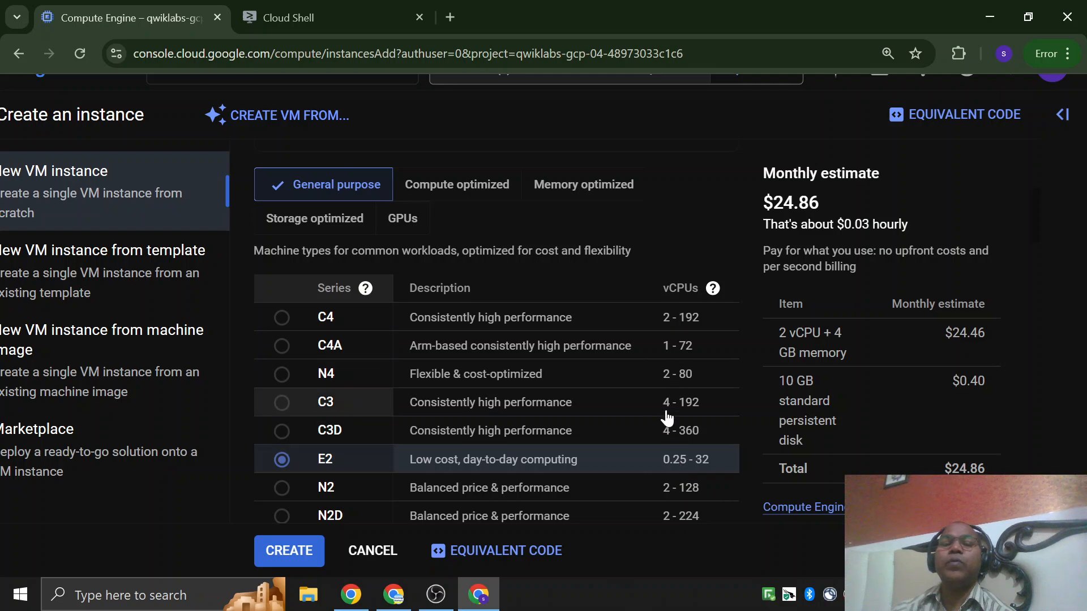
# Examine the E2 machine type presets, listing the Shared-core sizes and the Standard sizes.
pyautogui.scroll(-3, 667, 405)
pyautogui.scroll(-3, 667, 408)
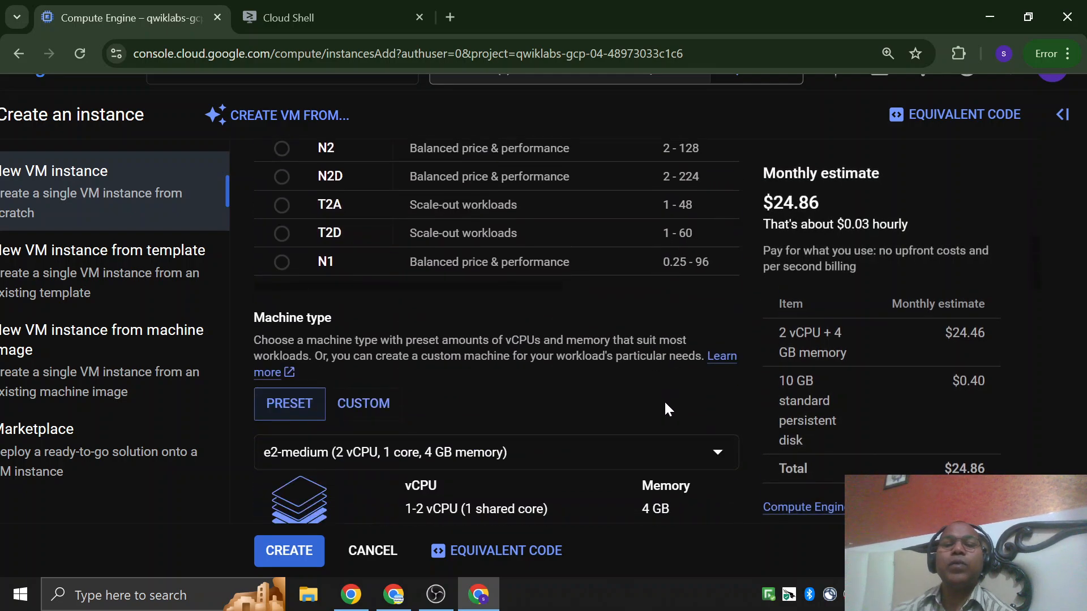
pyautogui.scroll(5, 283, 407)
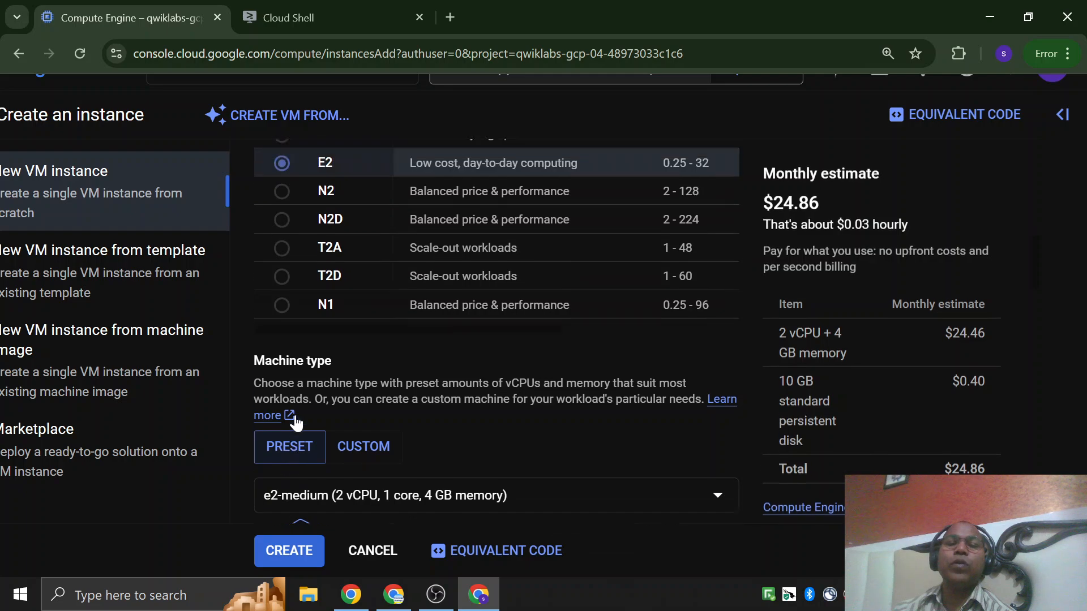
pyautogui.scroll(-6, 347, 322)
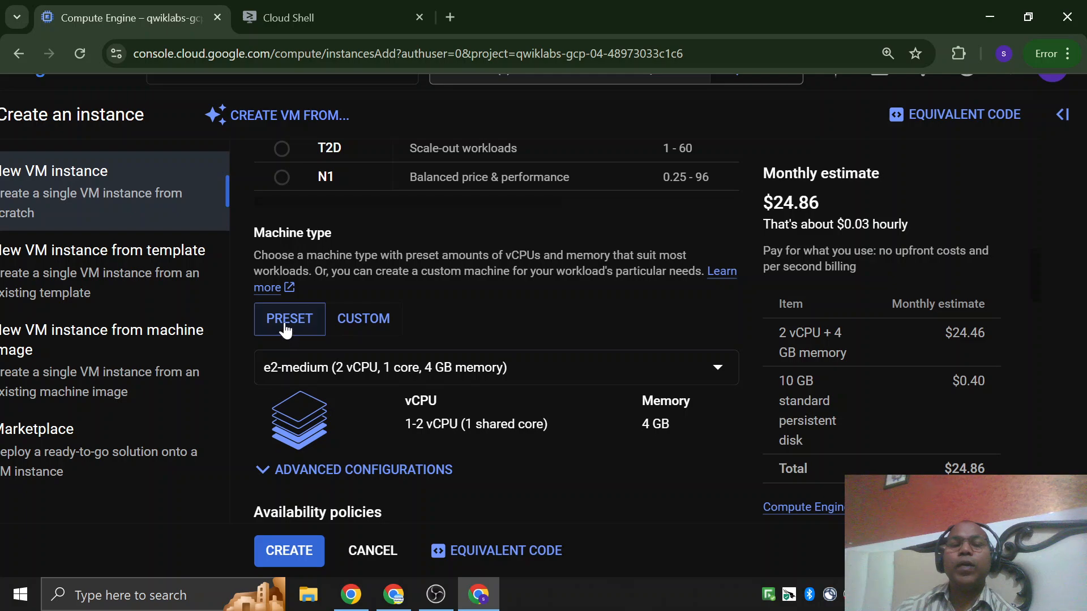
pyautogui.click(287, 367)
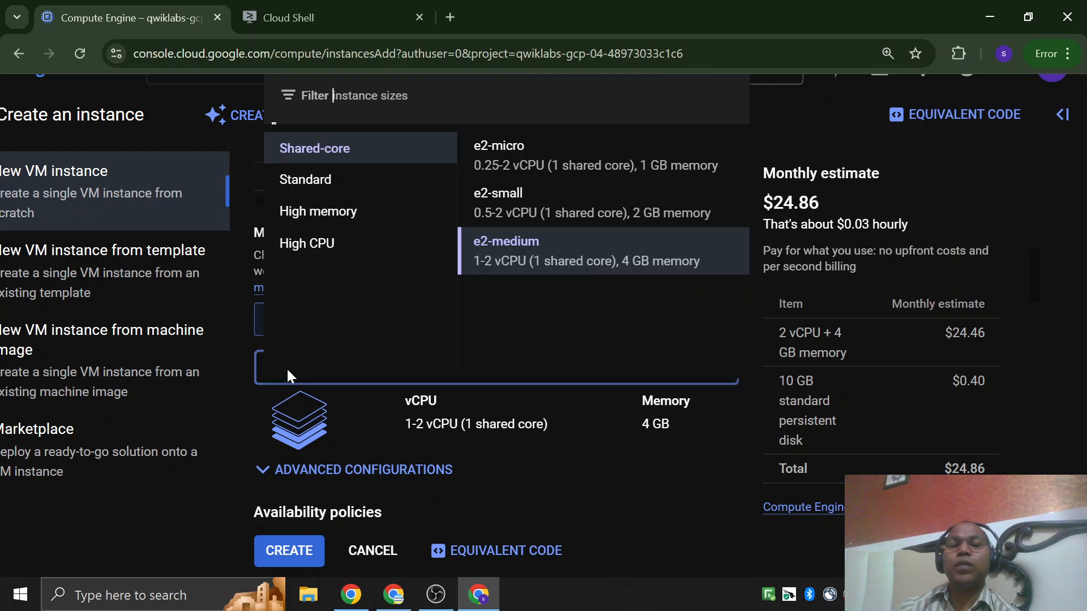
pyautogui.click(317, 156)
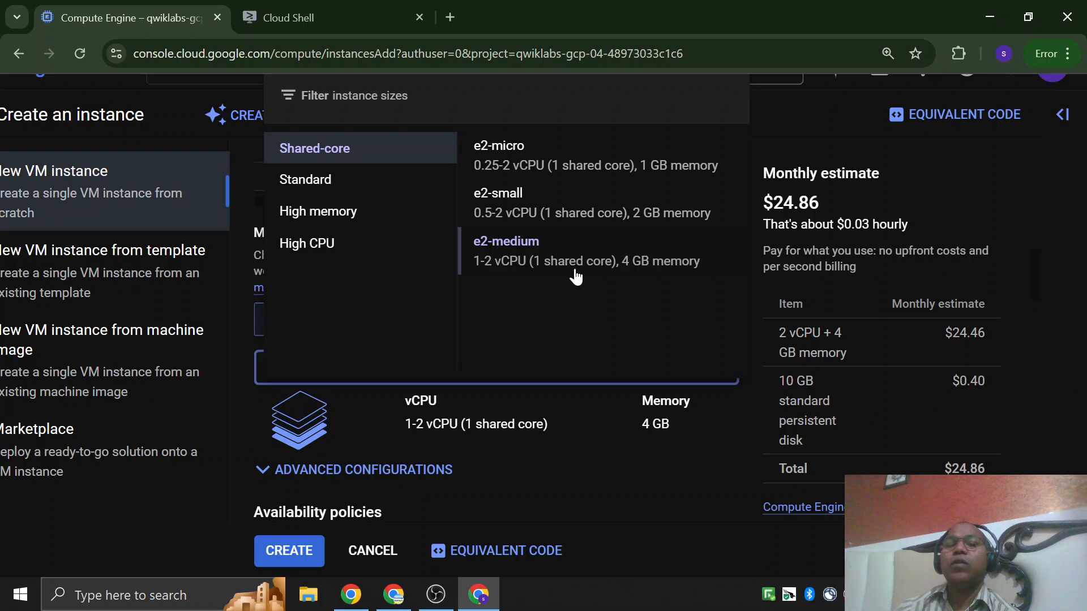
pyautogui.click(308, 182)
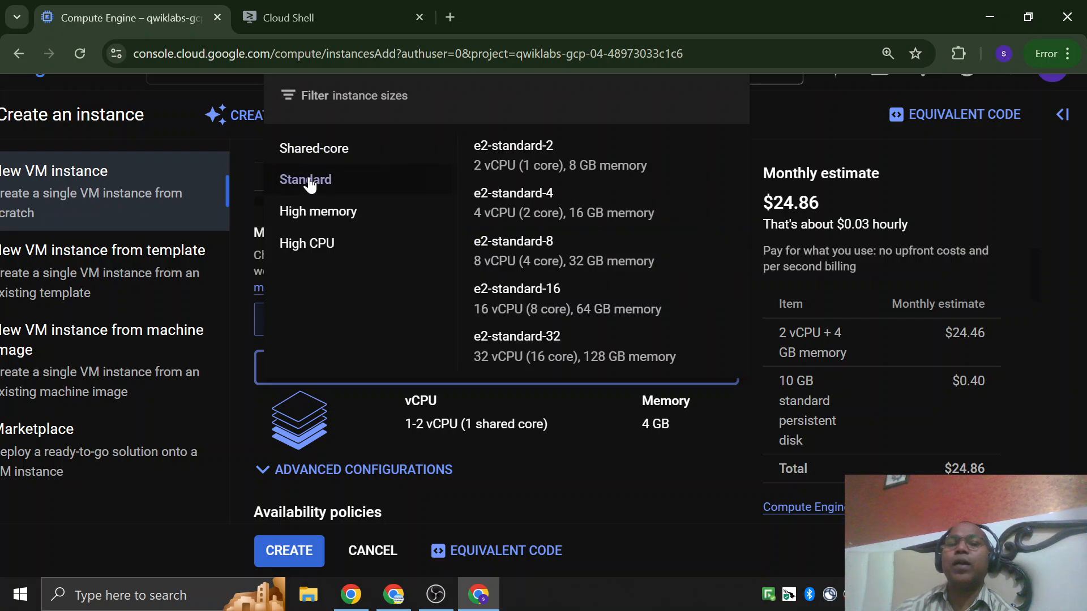
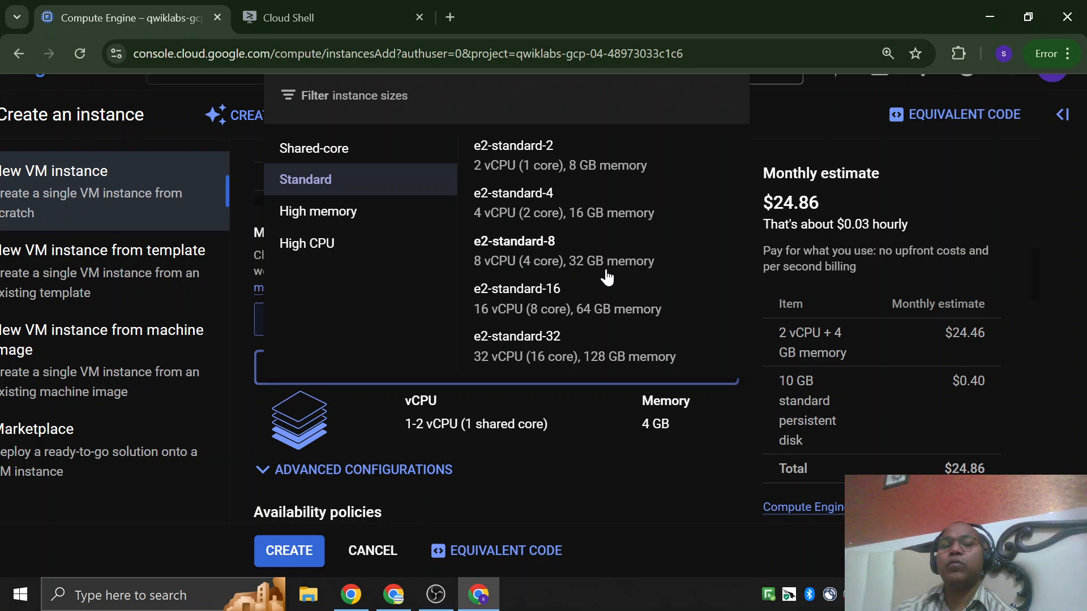
# Examine the High memory, High CPU and Shared-core presets of the E2 series, keeping the current machine type.
pyautogui.click(320, 218)
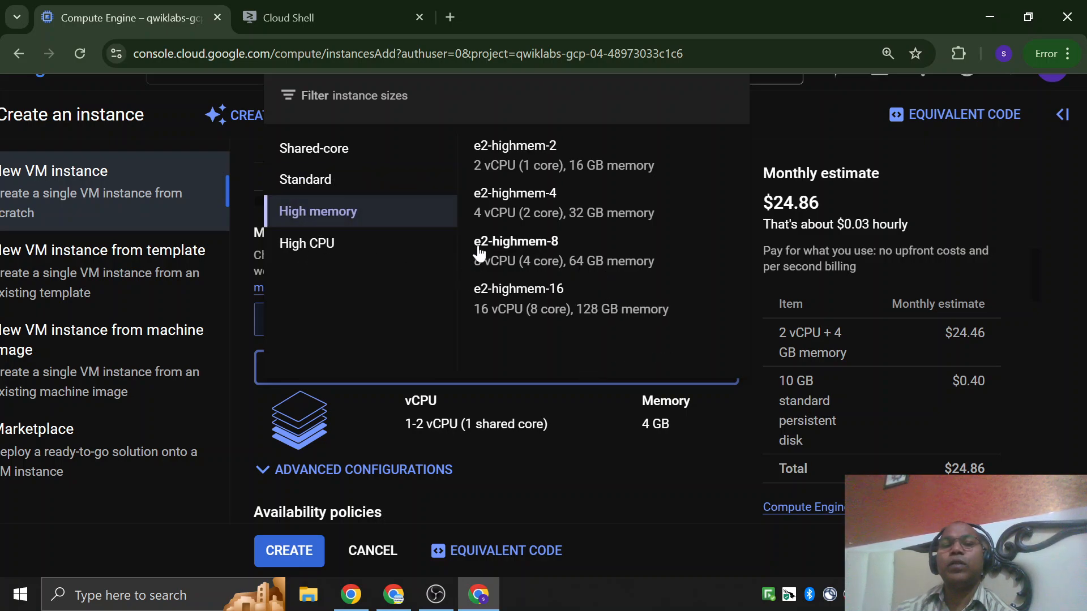
pyautogui.click(320, 248)
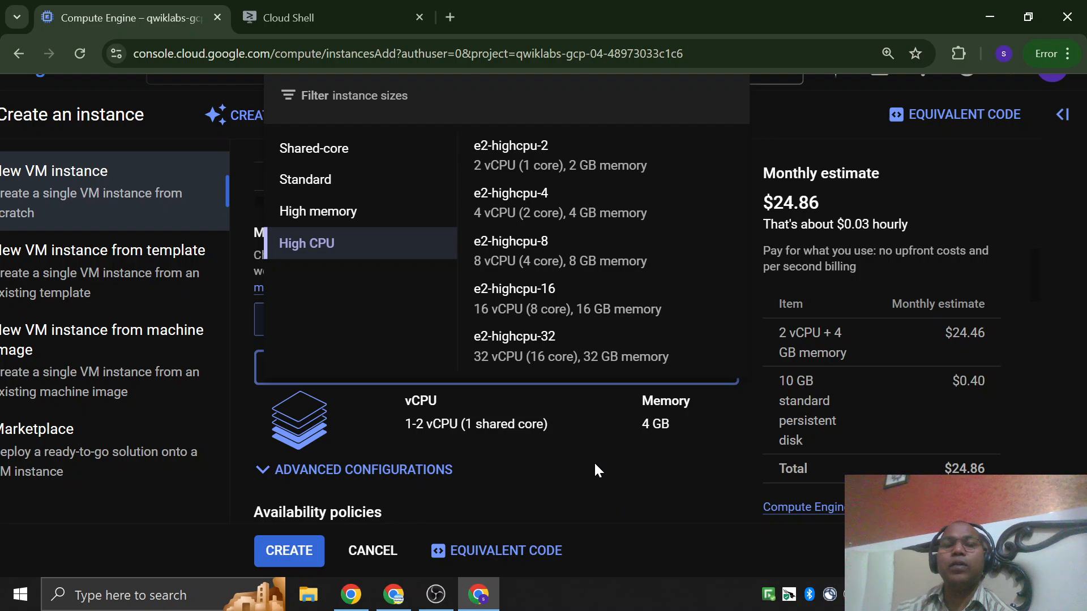
pyautogui.scroll(1, 430, 396)
pyautogui.click(317, 181)
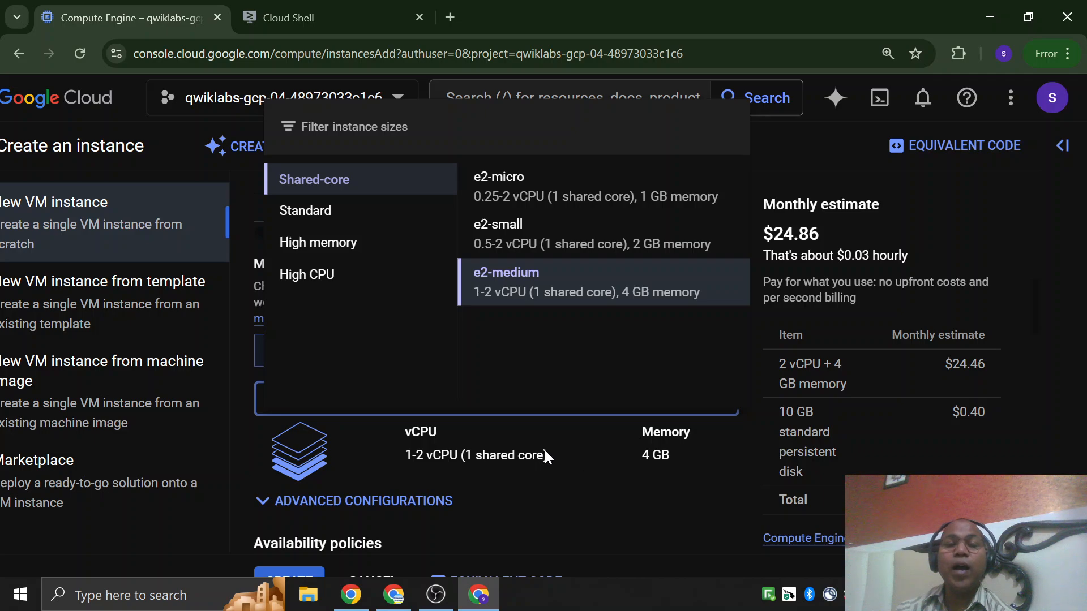
pyautogui.click(572, 462)
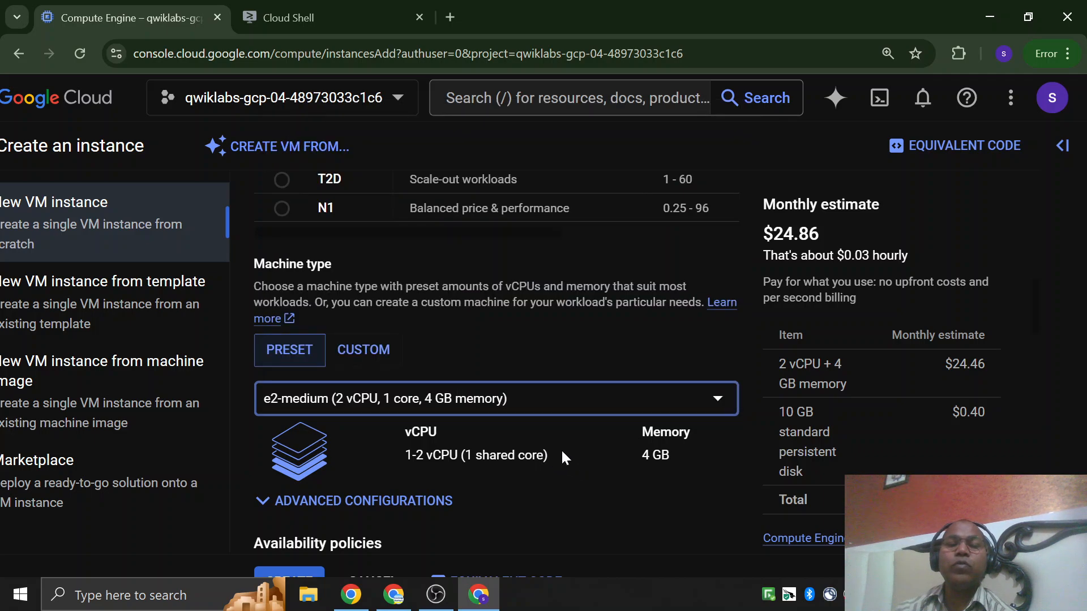
# Try a custom machine type with 14 vCPU and 68 GB of memory and check its hourly cost estimate.
pyautogui.click(373, 352)
pyautogui.scroll(-3, 443, 339)
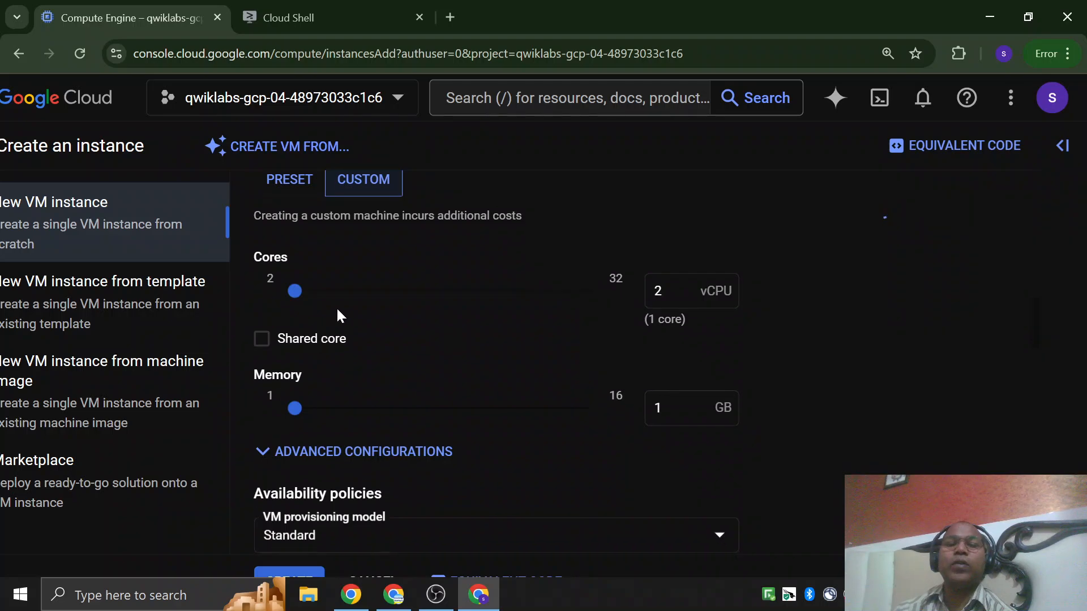
pyautogui.moveTo(295, 290); pyautogui.dragTo(413, 290)
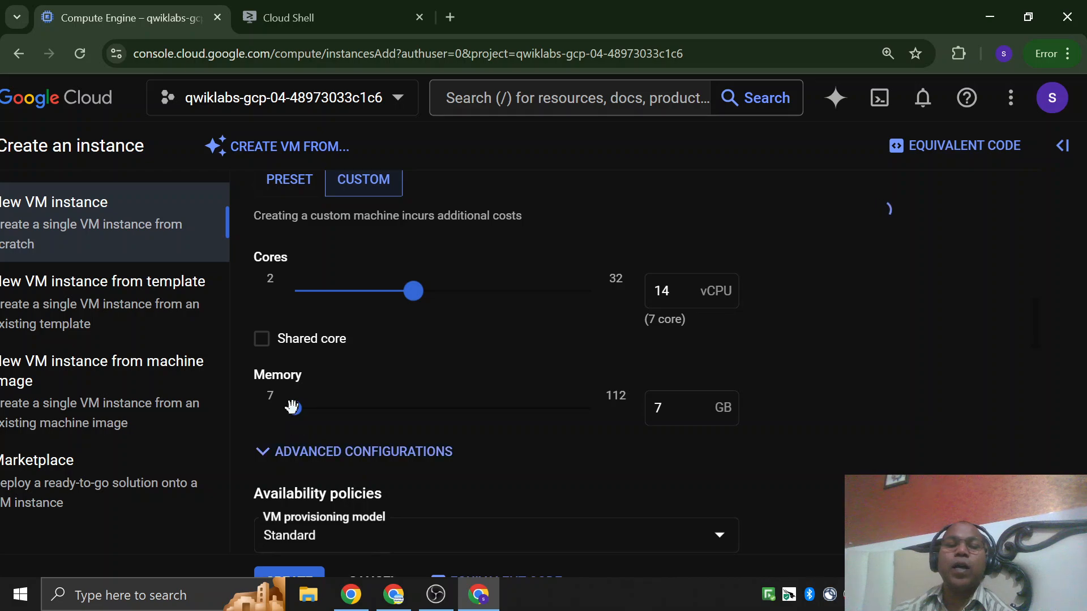
pyautogui.moveTo(294, 408); pyautogui.dragTo(466, 418)
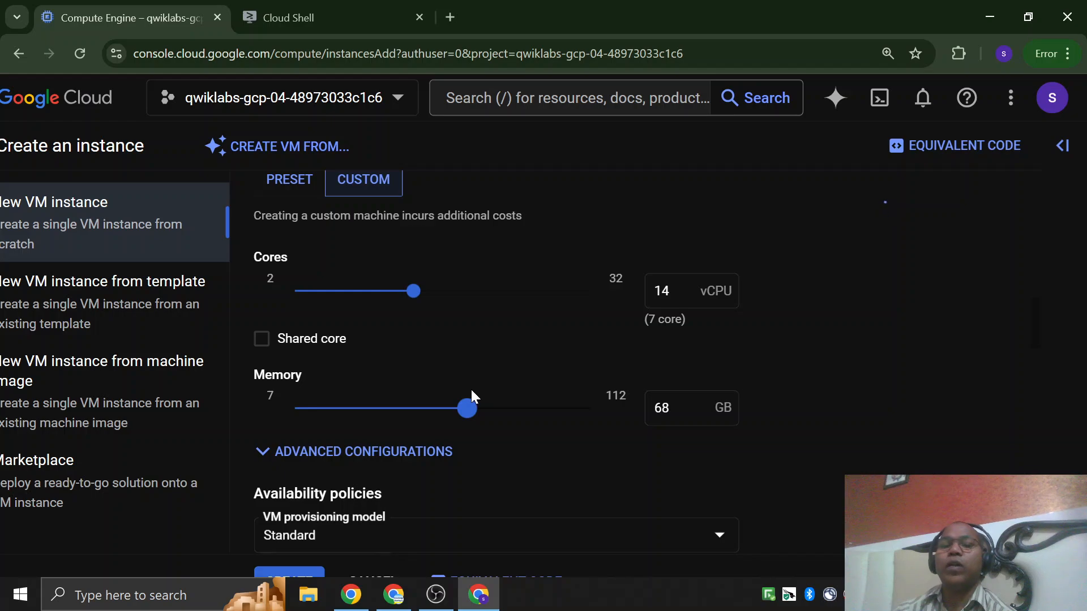
pyautogui.moveTo(783, 234); pyautogui.dragTo(851, 256)
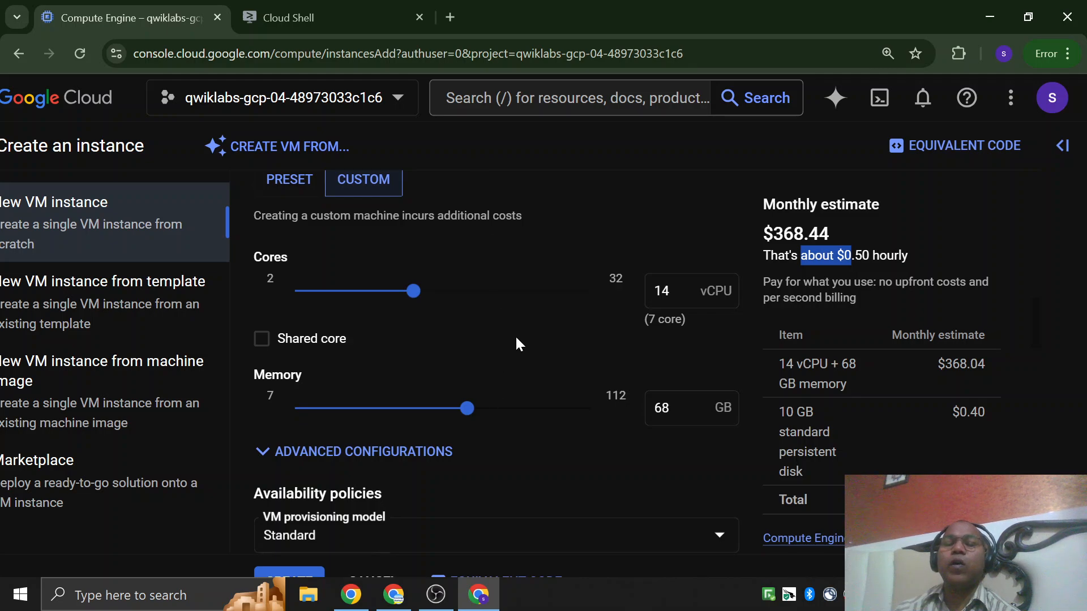
# Switch to the lab instructions and check the required series and machine type for the gcelab instance.
pyautogui.click(366, 604)
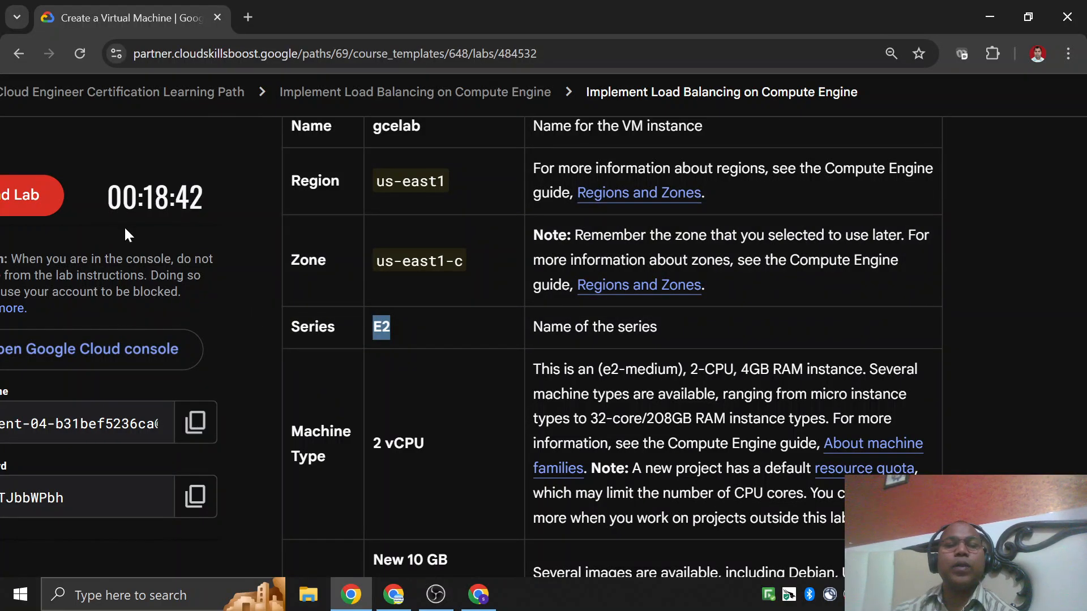
pyautogui.scroll(-1, 388, 440)
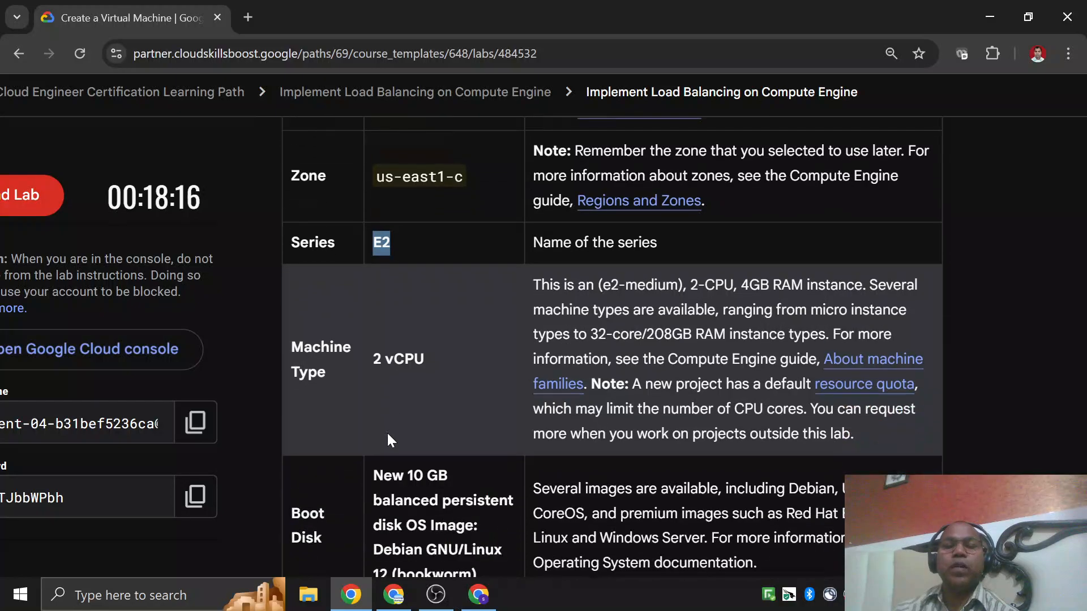
pyautogui.click(225, 244)
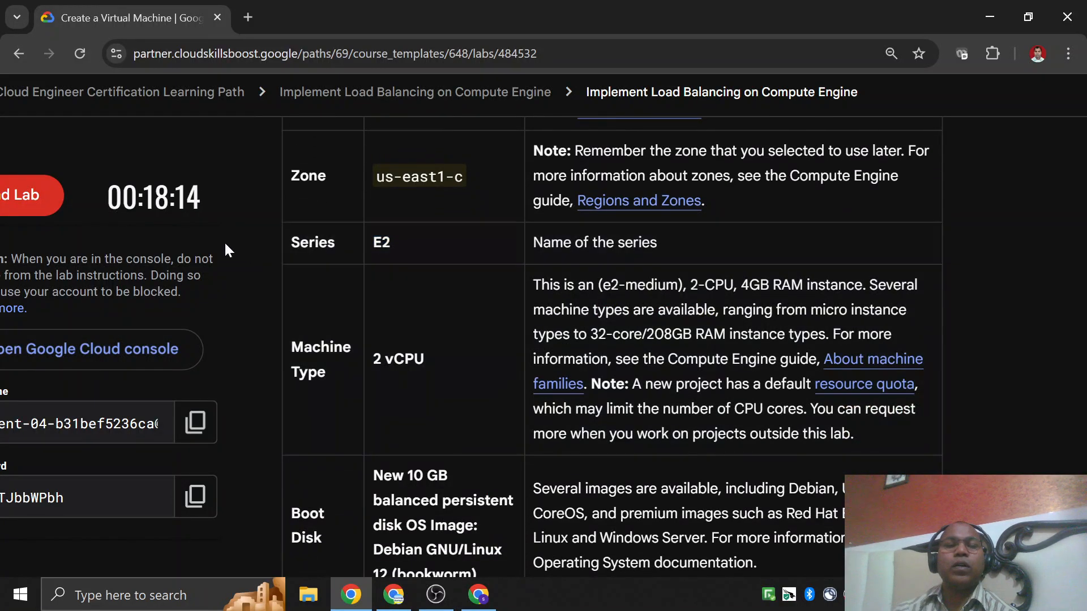
pyautogui.doubleClick(382, 243)
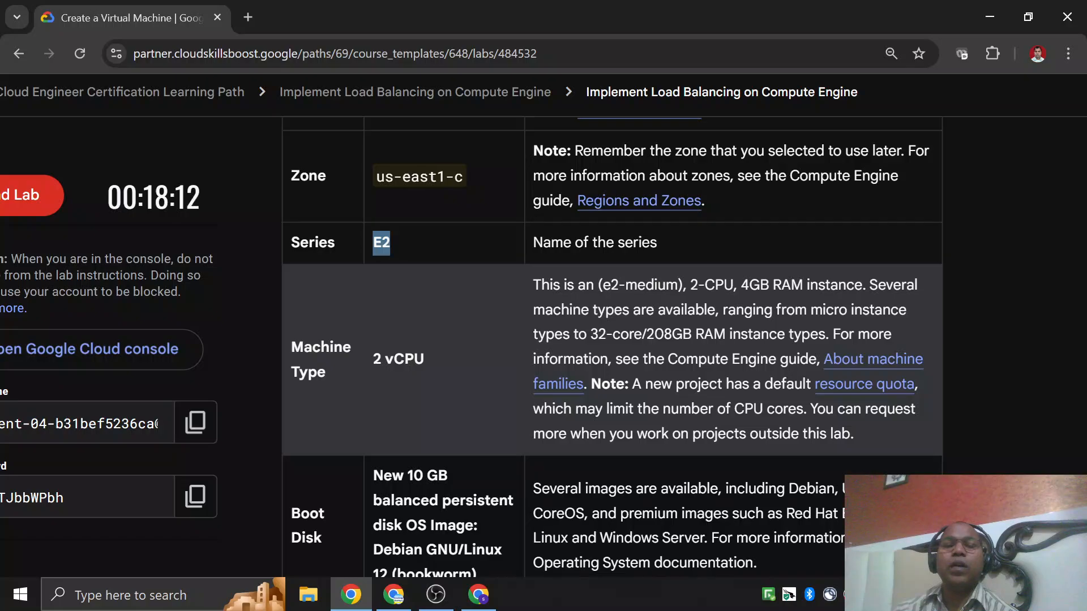
pyautogui.moveTo(373, 362); pyautogui.dragTo(425, 360)
pyautogui.moveTo(601, 284); pyautogui.dragTo(683, 285)
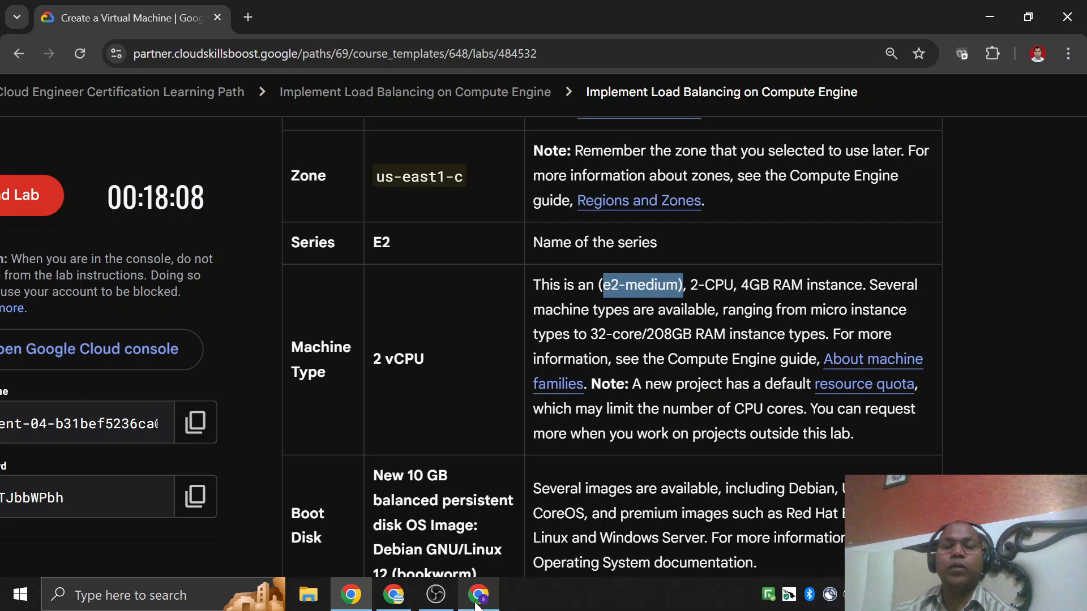
# Switch back to the Google Cloud console, return the machine type to Preset and check the availability policies.
pyautogui.click(478, 601)
pyautogui.click(292, 186)
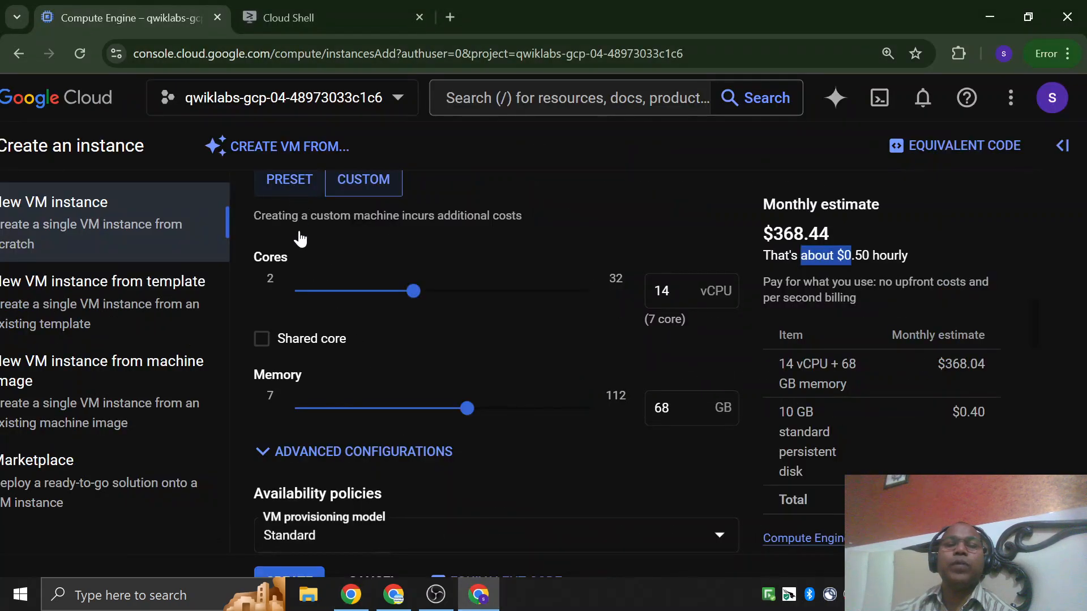
pyautogui.scroll(-2, 399, 431)
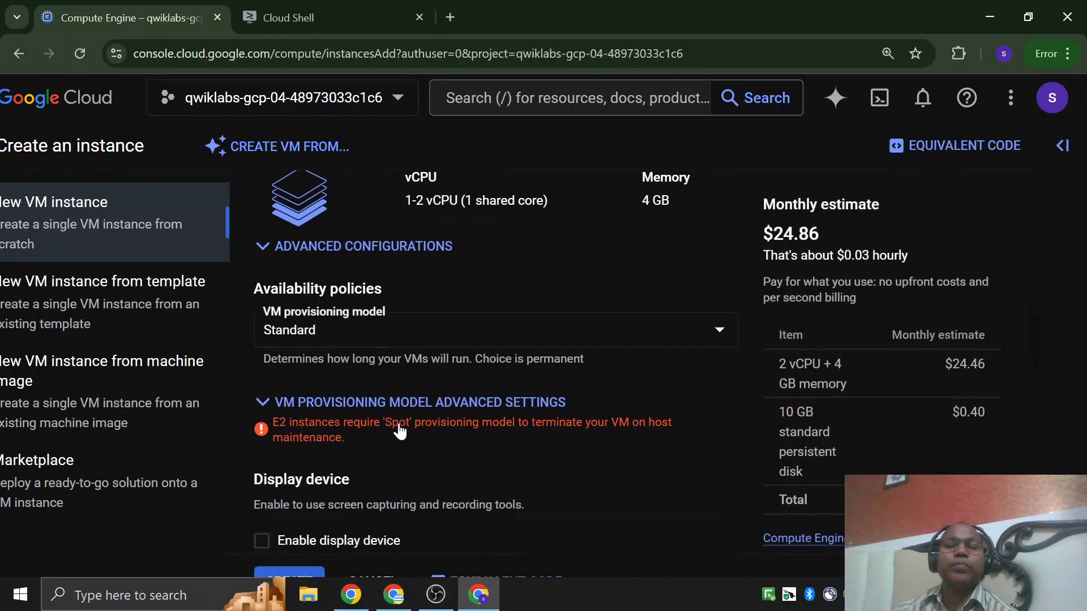
pyautogui.scroll(-5, 380, 409)
pyautogui.scroll(4, 380, 409)
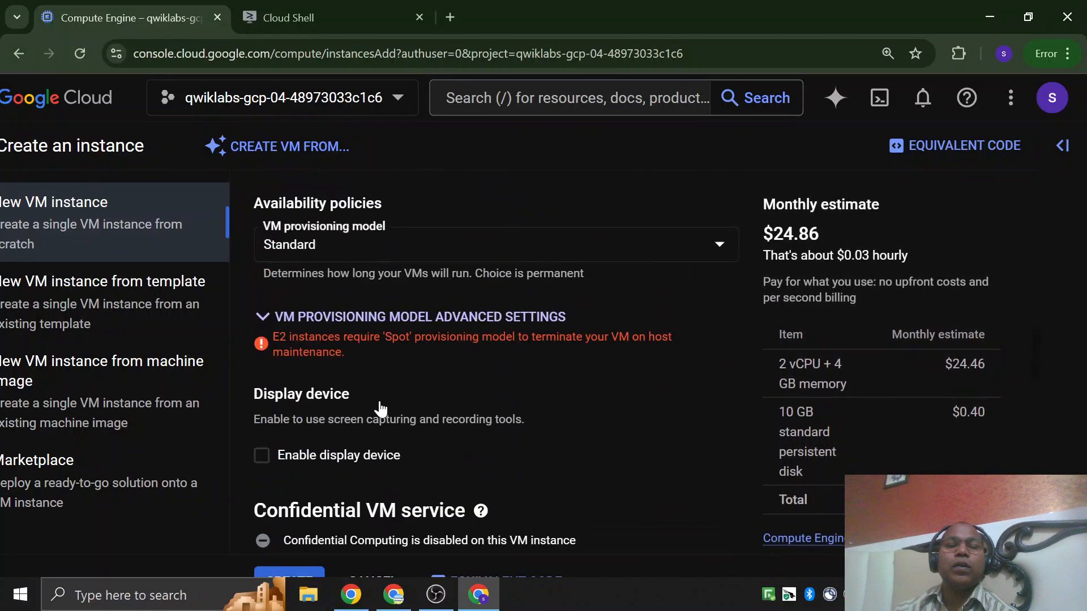
# Reload the Create an instance page to restart the form.
pyautogui.scroll(8, 379, 401)
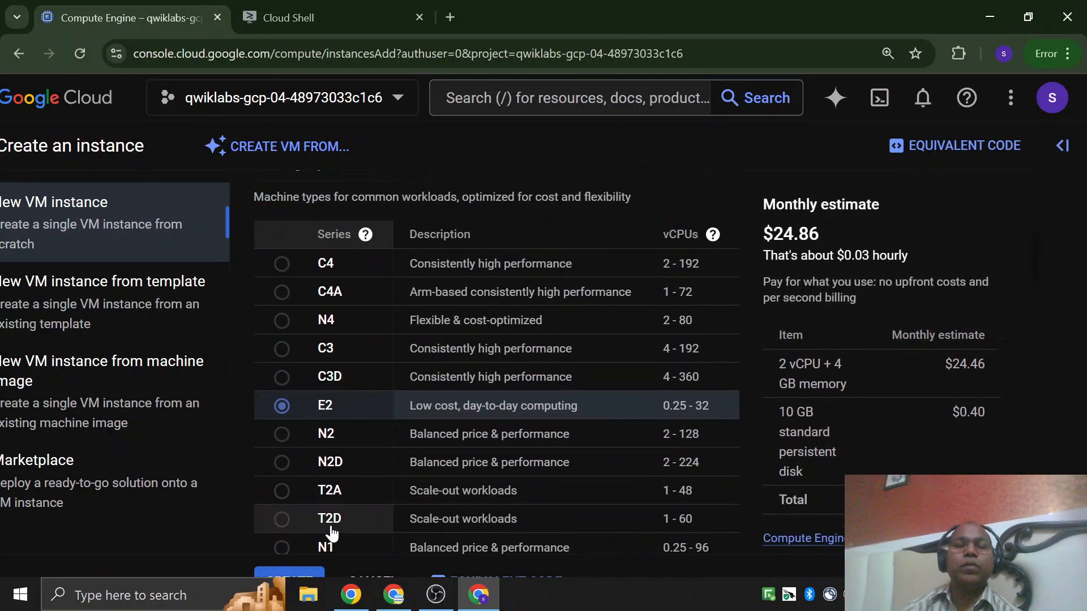
pyautogui.hotkey('ctrl', '-')
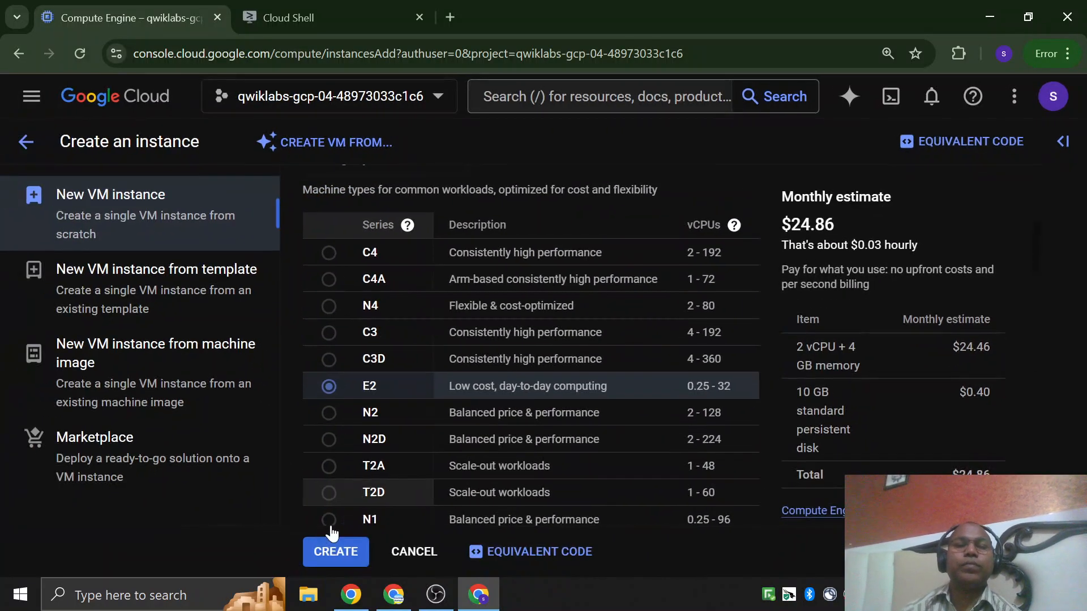
pyautogui.click(93, 56)
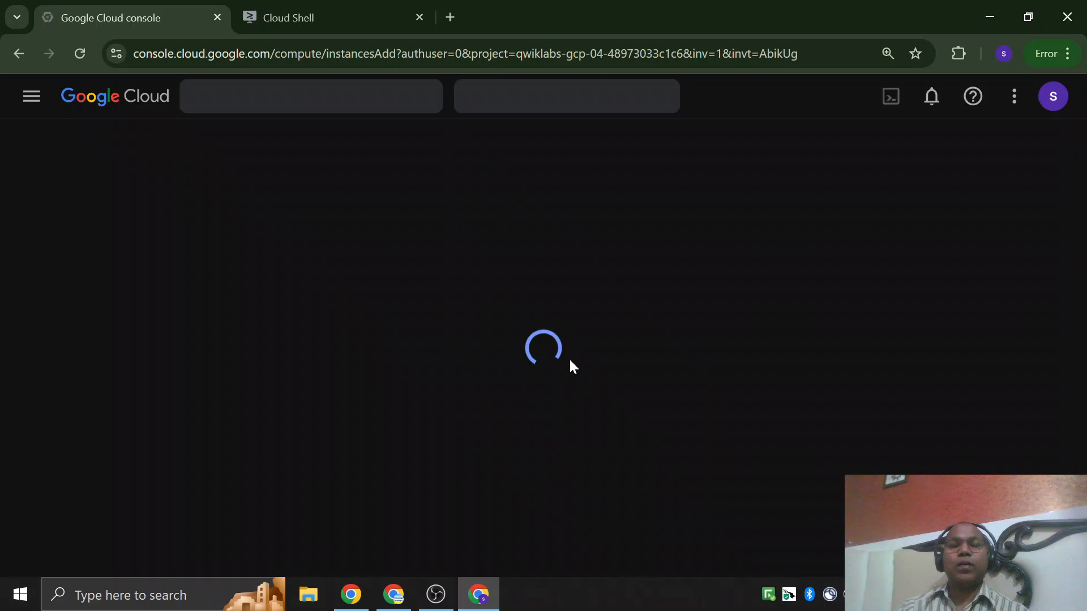
# Switch to the lab instructions and review the gcelab settings table from name and region to boot disk and firewall.
pyautogui.hotkey('alt', 'Tab')
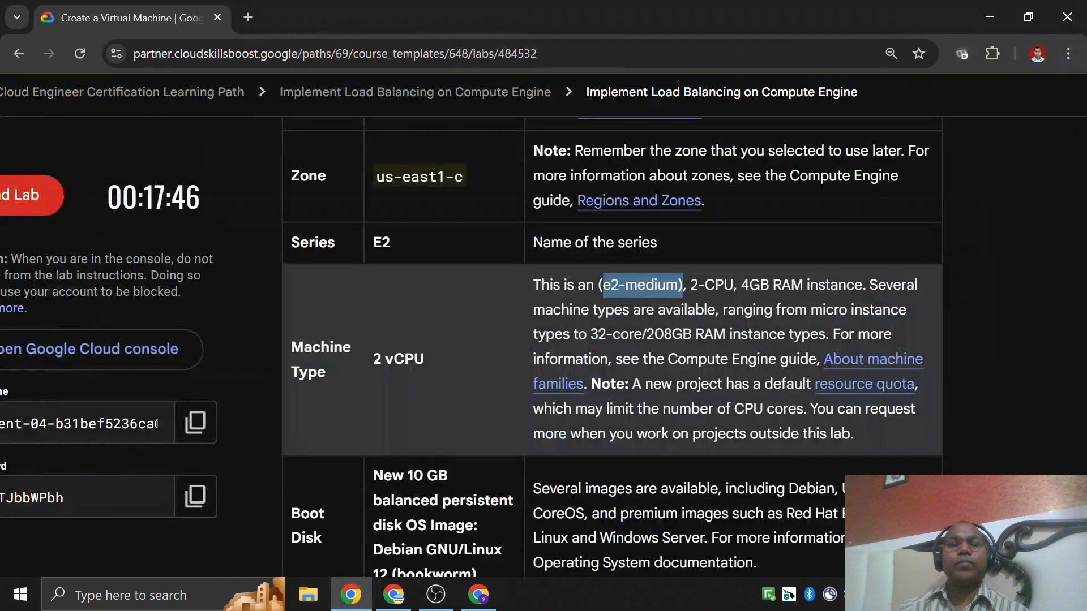
pyautogui.scroll(-6, 526, 400)
pyautogui.scroll(3, 527, 400)
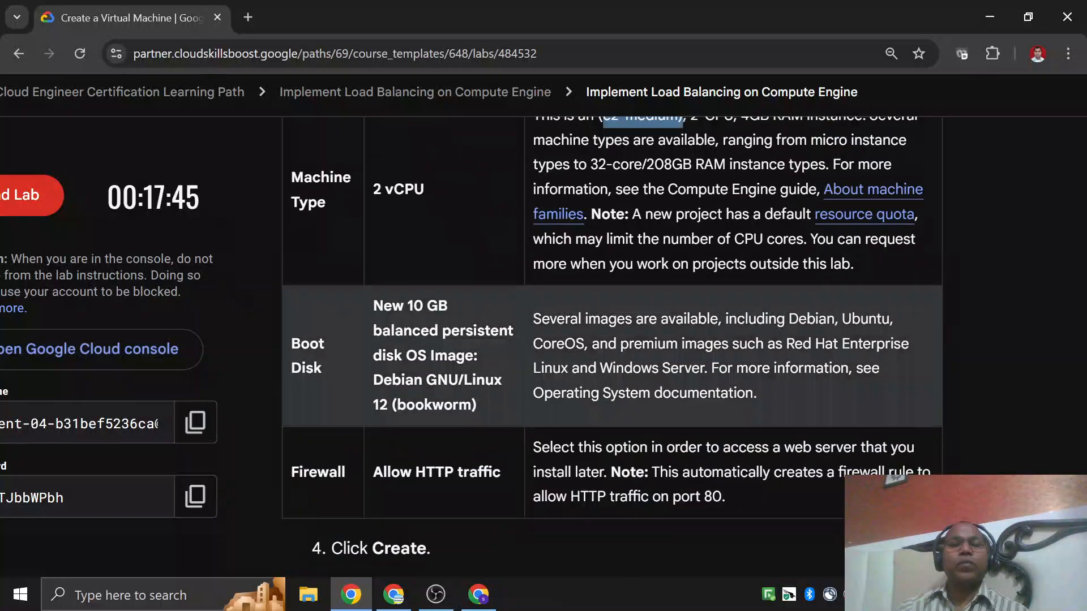
pyautogui.scroll(-3, 598, 361)
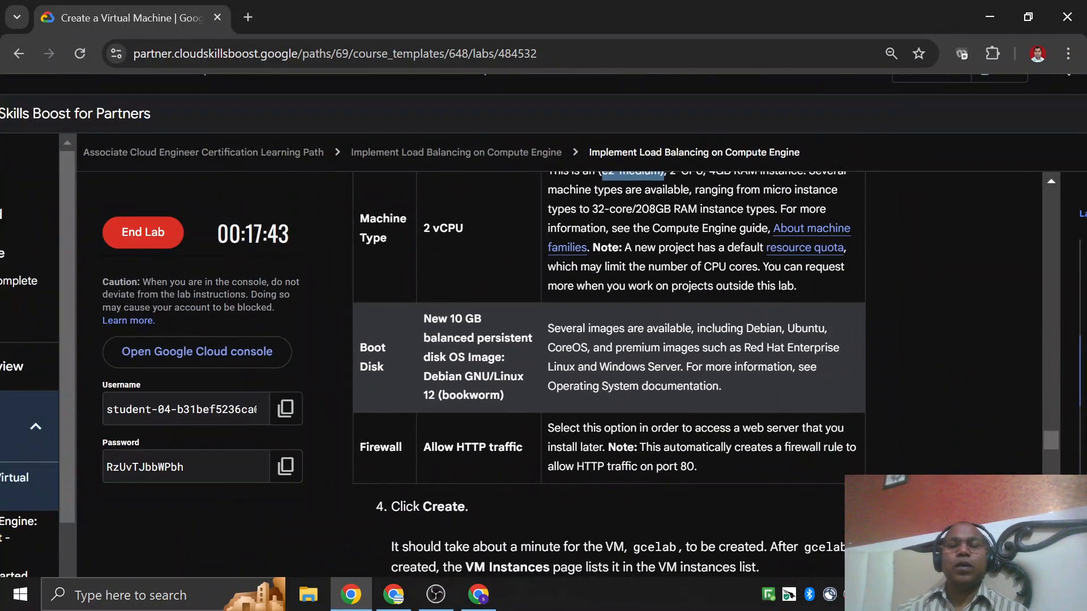
pyautogui.scroll(-3, 608, 373)
pyautogui.scroll(3, 608, 373)
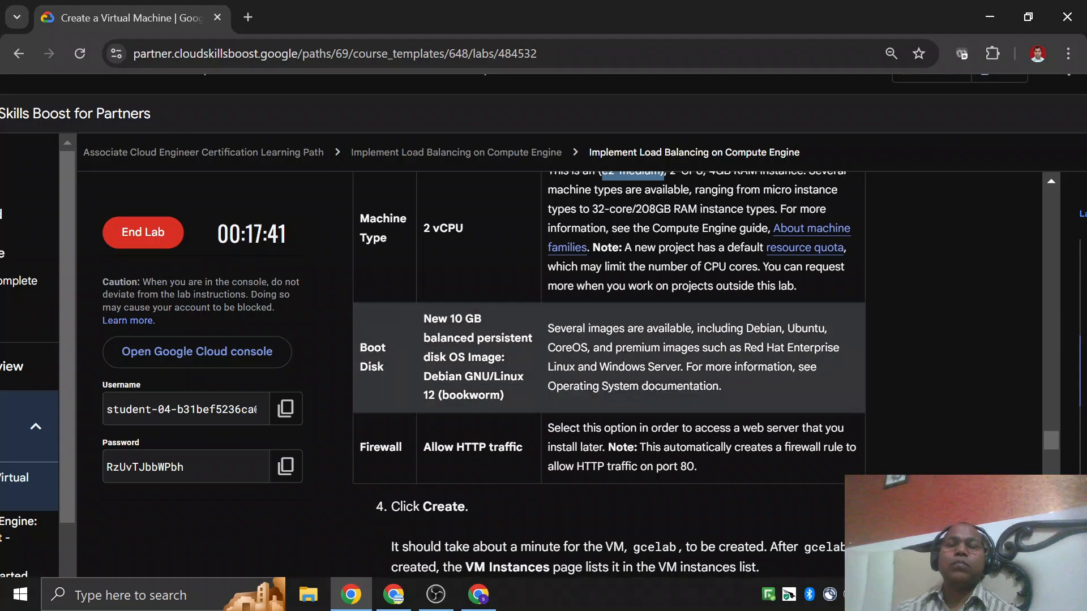
pyautogui.scroll(5, 505, 279)
pyautogui.scroll(-3, 505, 280)
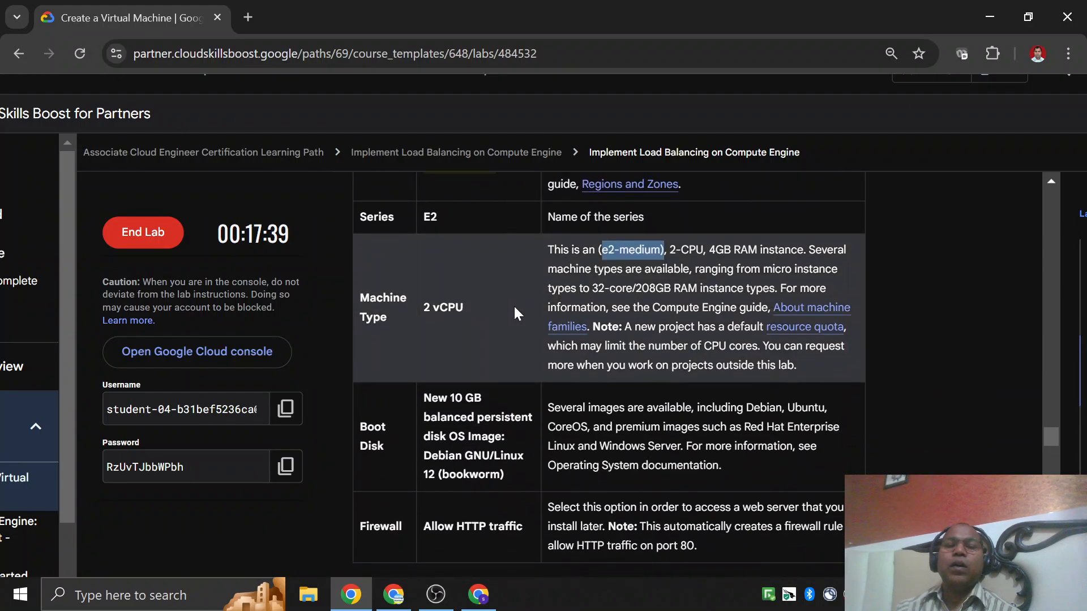
pyautogui.scroll(-1, 514, 313)
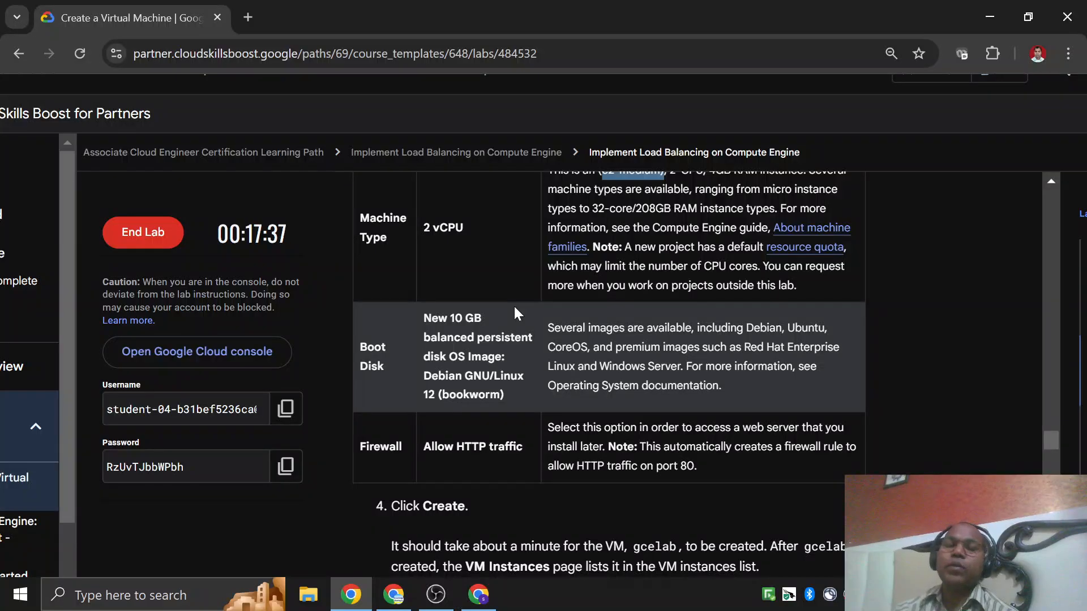
pyautogui.scroll(5, 514, 313)
pyautogui.scroll(4, 513, 313)
pyautogui.scroll(-8, 514, 310)
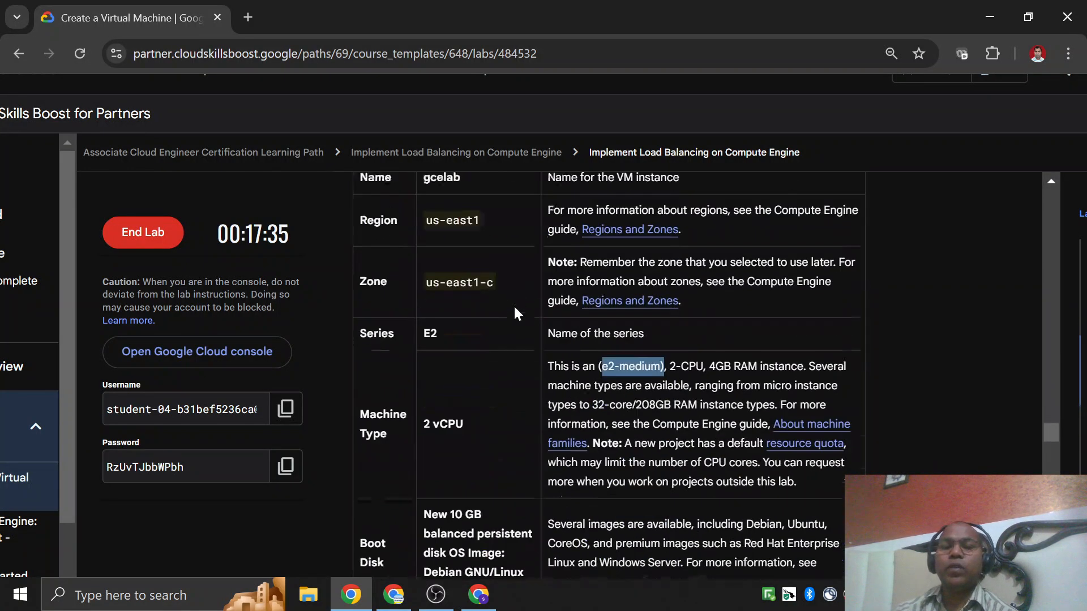
# Read ahead through the lab's SSH connection, NGINX installation, progress check and gcloud instance sections.
pyautogui.scroll(-4, 481, 414)
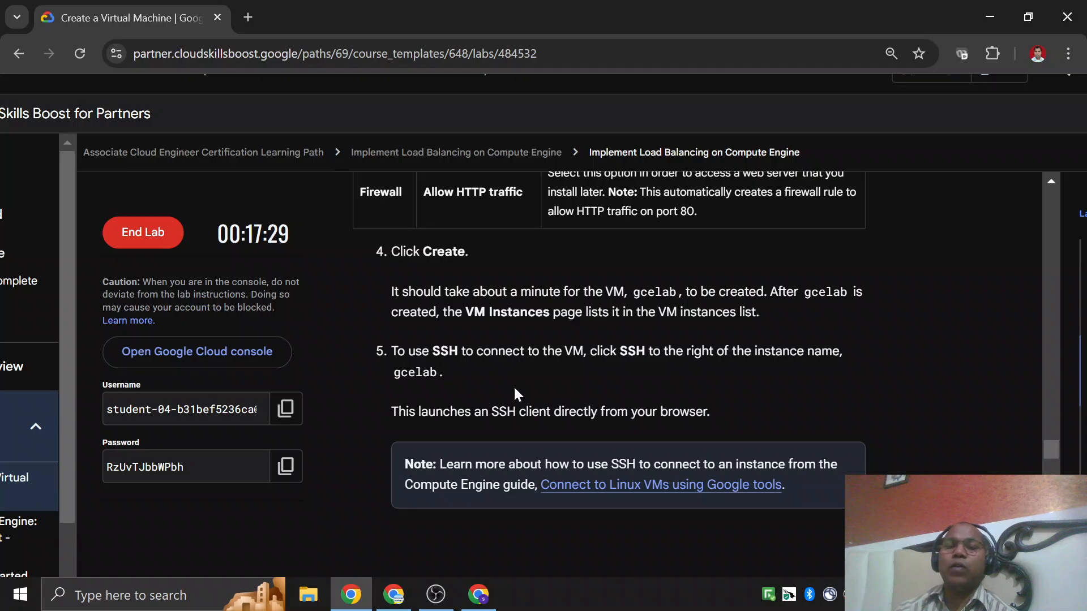
pyautogui.scroll(-5, 524, 370)
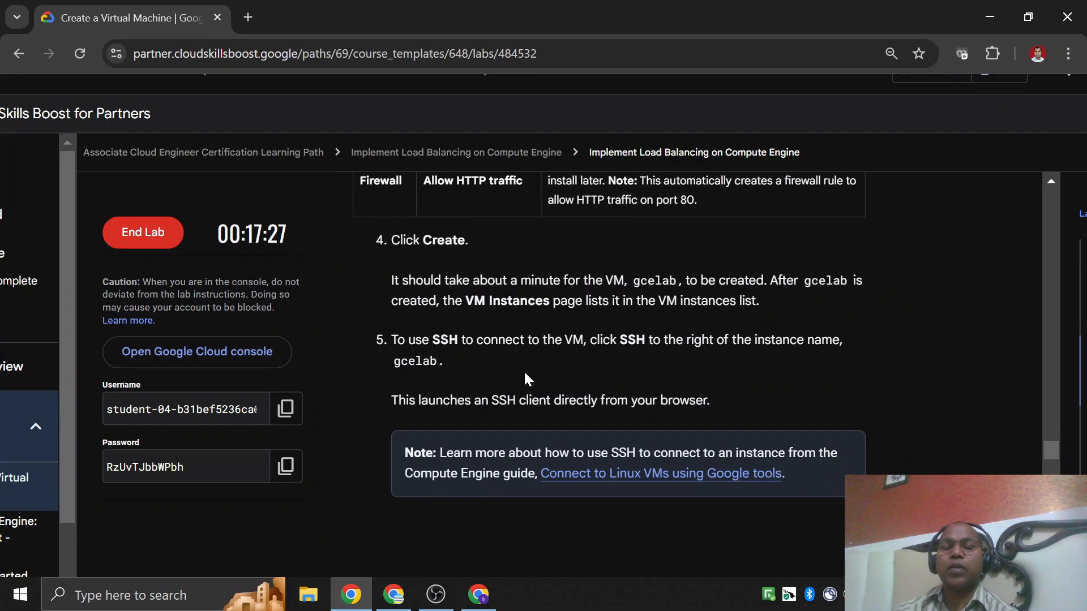
pyautogui.scroll(-4, 524, 372)
pyautogui.scroll(-15, 503, 296)
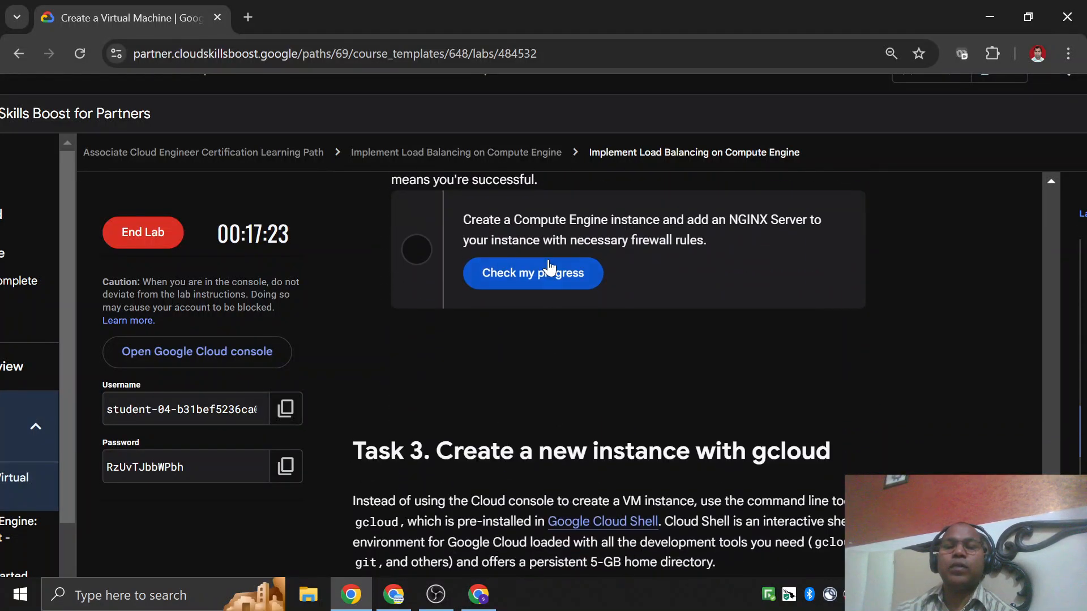
pyautogui.scroll(-15, 549, 294)
pyautogui.scroll(-5, 543, 325)
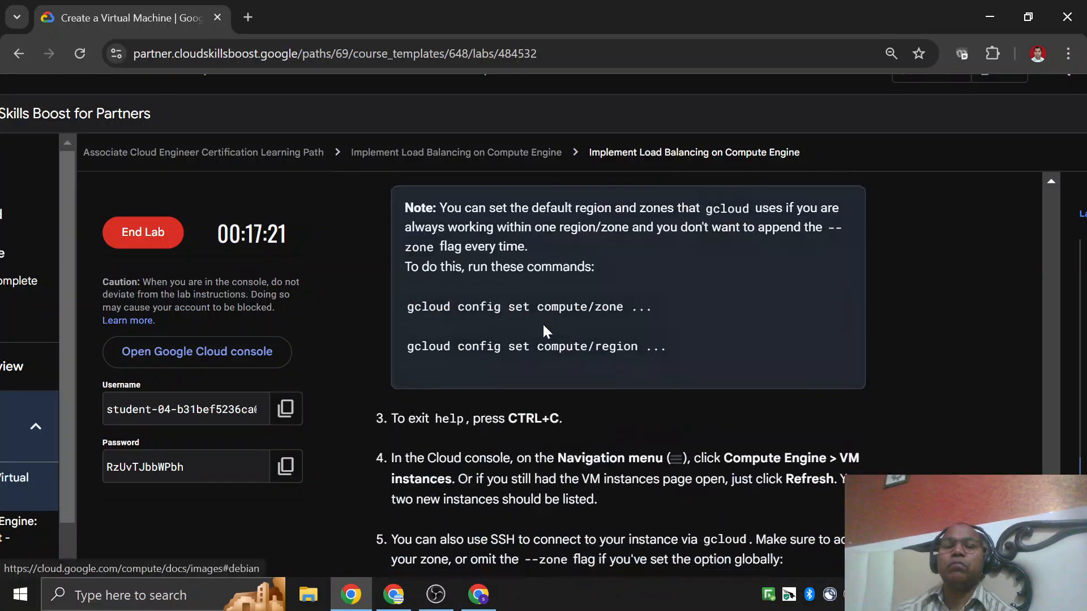
pyautogui.scroll(15, 543, 323)
pyautogui.scroll(5, 528, 266)
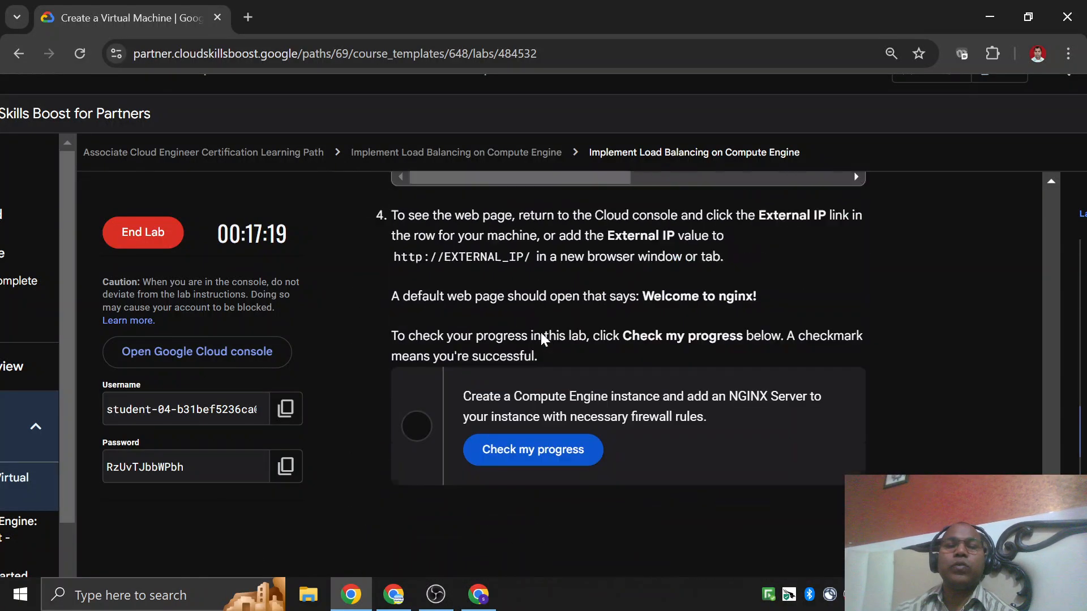
pyautogui.scroll(10, 562, 296)
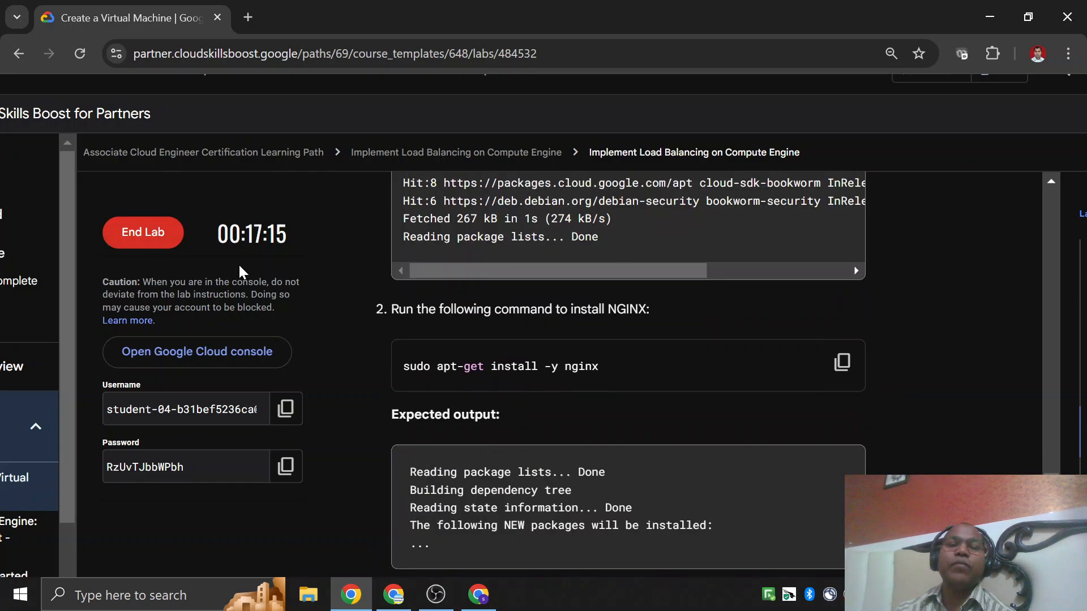
# Return to the gcelab settings table and highlight the required 2 vCPU machine type.
pyautogui.scroll(20, 525, 412)
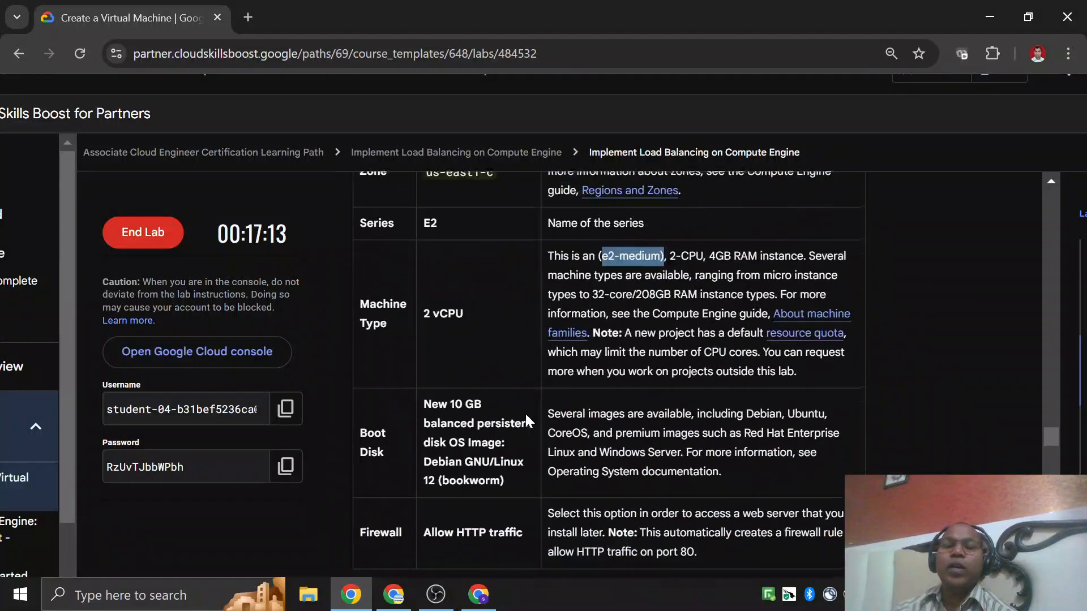
pyautogui.scroll(-7, 525, 412)
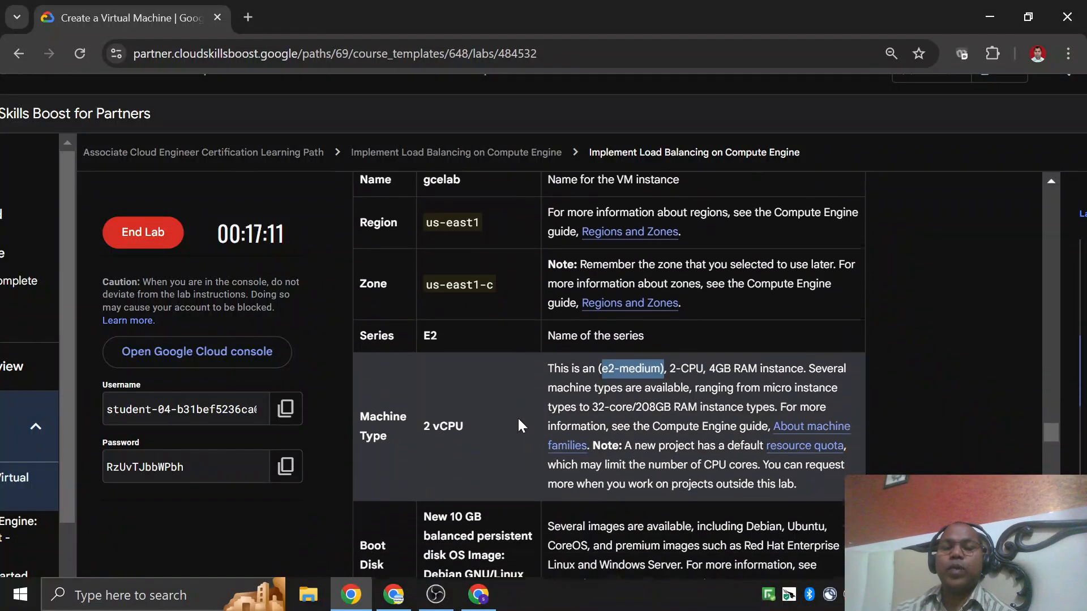
pyautogui.moveTo(424, 314); pyautogui.dragTo(463, 314)
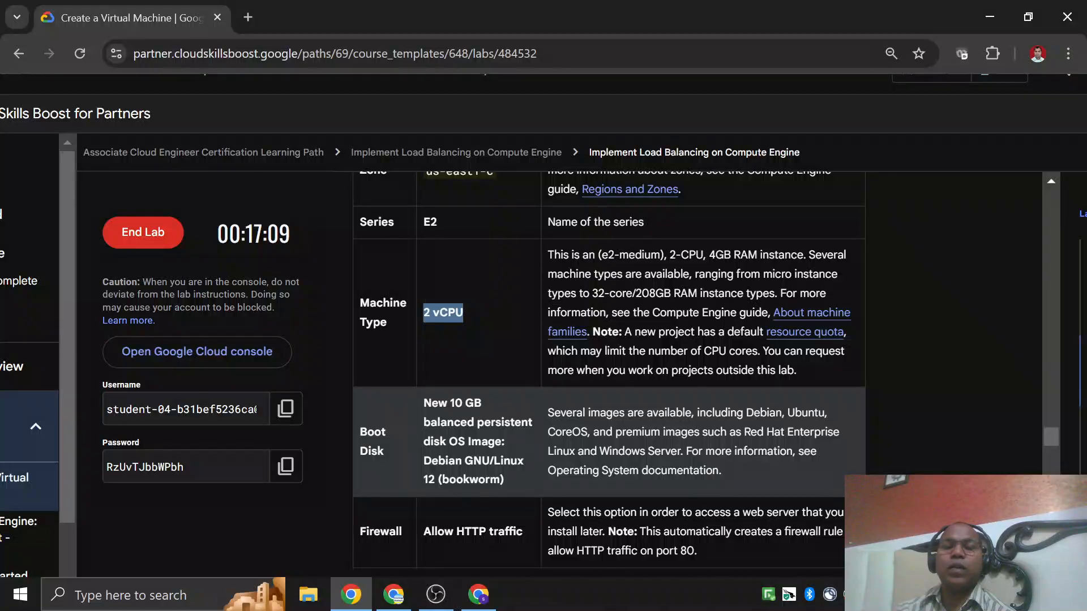
# Review the boot disk and machine type rows of the gcelab settings table, including the e2-medium specification.
pyautogui.moveTo(431, 403); pyautogui.dragTo(504, 422)
pyautogui.scroll(-3, 453, 385)
pyautogui.scroll(3, 468, 333)
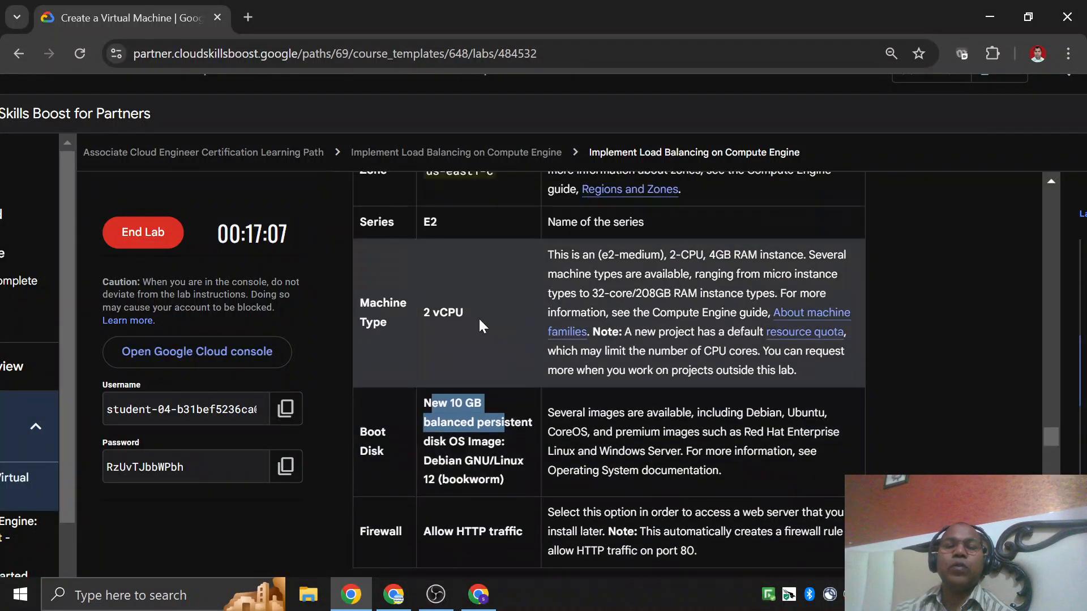
pyautogui.click(479, 321)
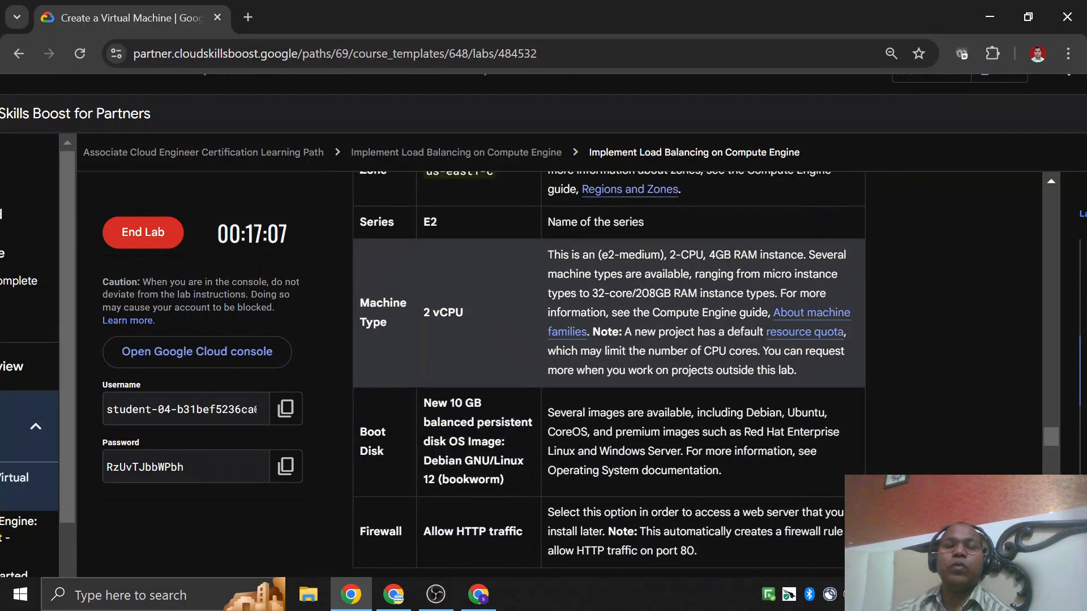
pyautogui.moveTo(361, 305); pyautogui.dragTo(455, 314)
pyautogui.click(455, 337)
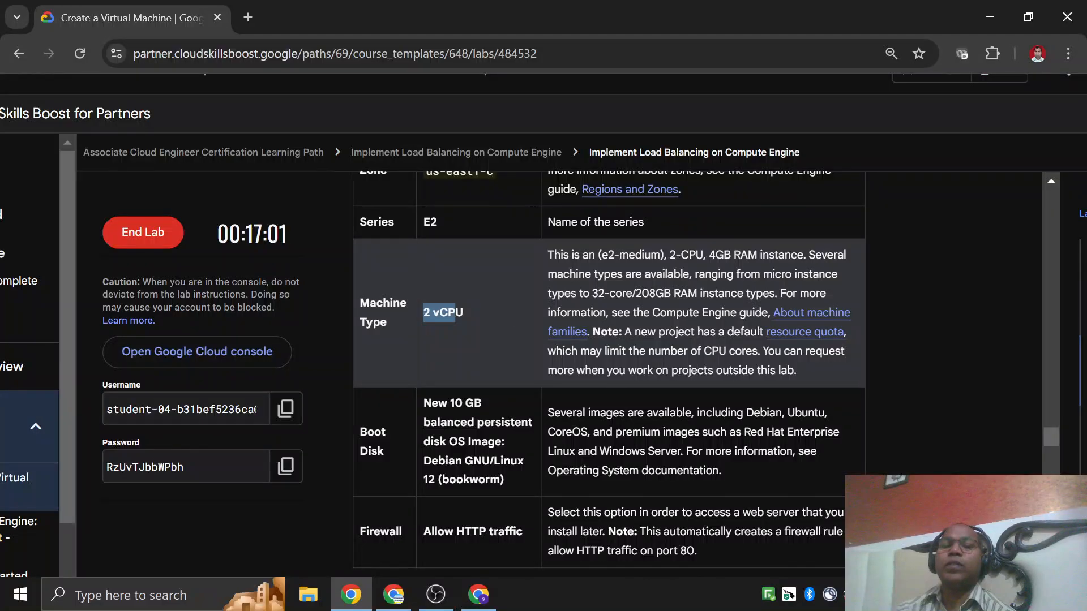
pyautogui.moveTo(608, 255); pyautogui.dragTo(675, 255)
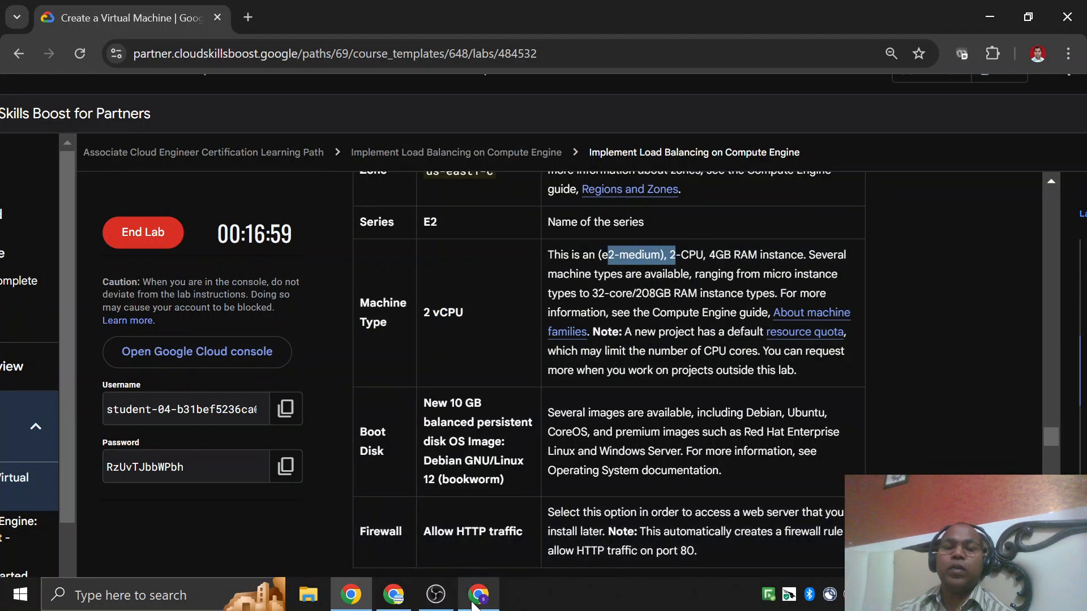
# Switch to the Google Cloud console and choose the e2-medium preset as the new instance's machine type.
pyautogui.click(479, 599)
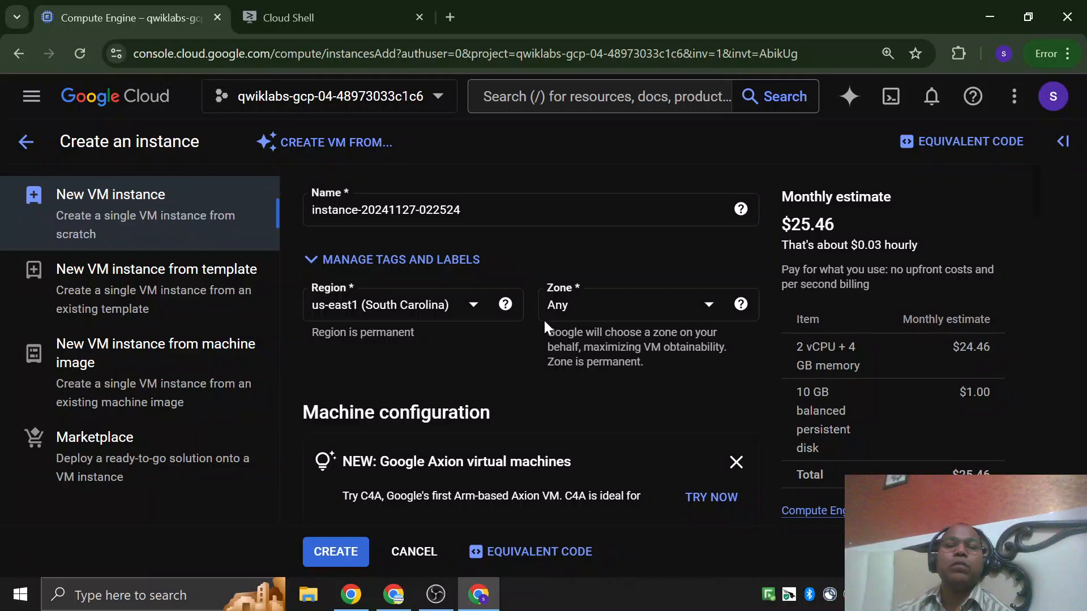
pyautogui.scroll(-3, 522, 359)
pyautogui.scroll(-3, 424, 375)
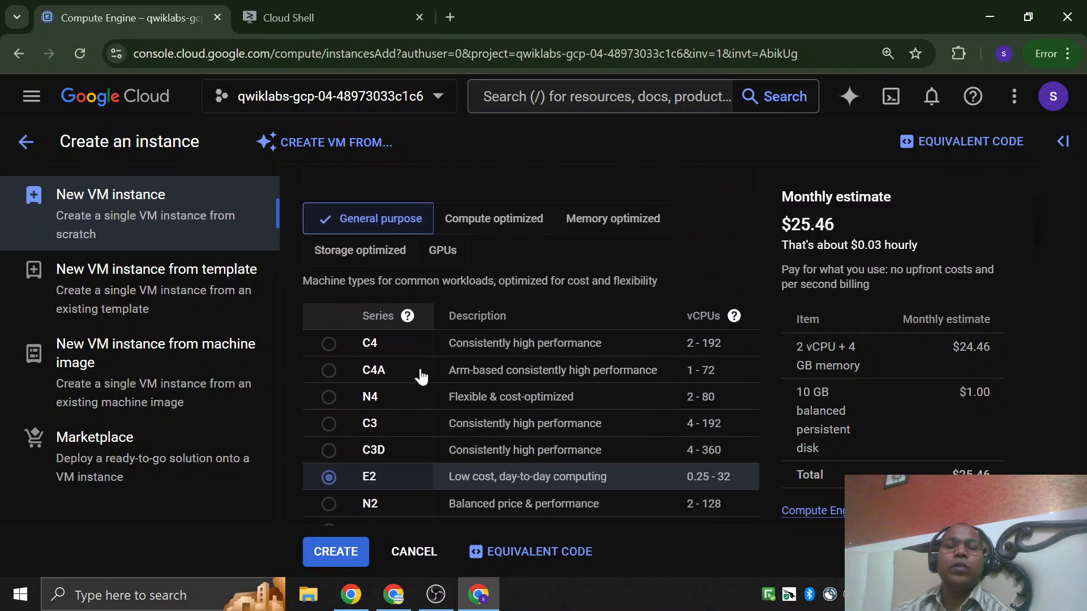
pyautogui.scroll(-6, 422, 374)
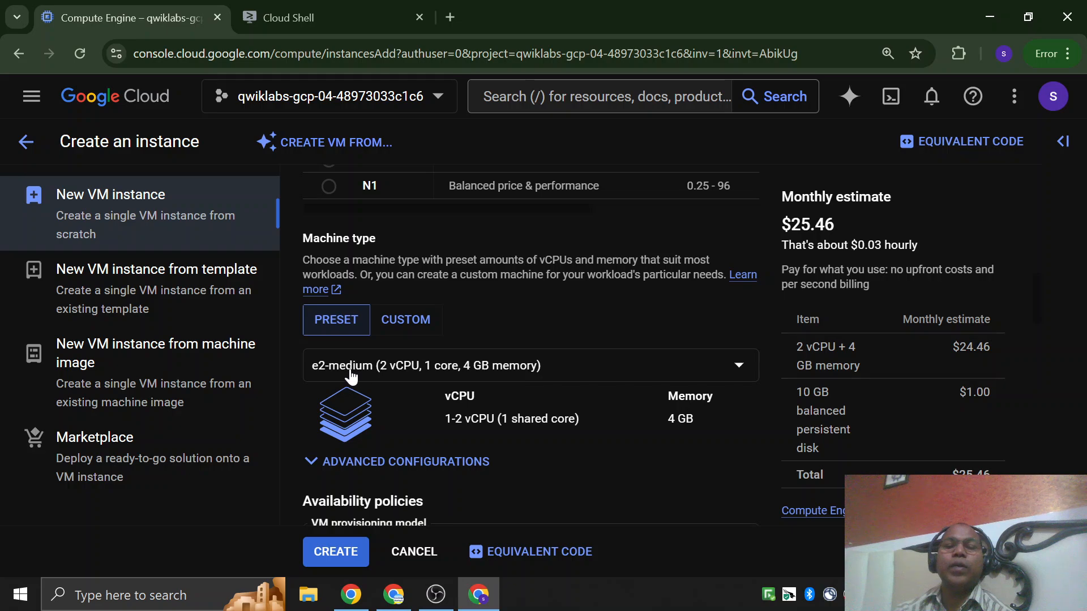
pyautogui.click(351, 375)
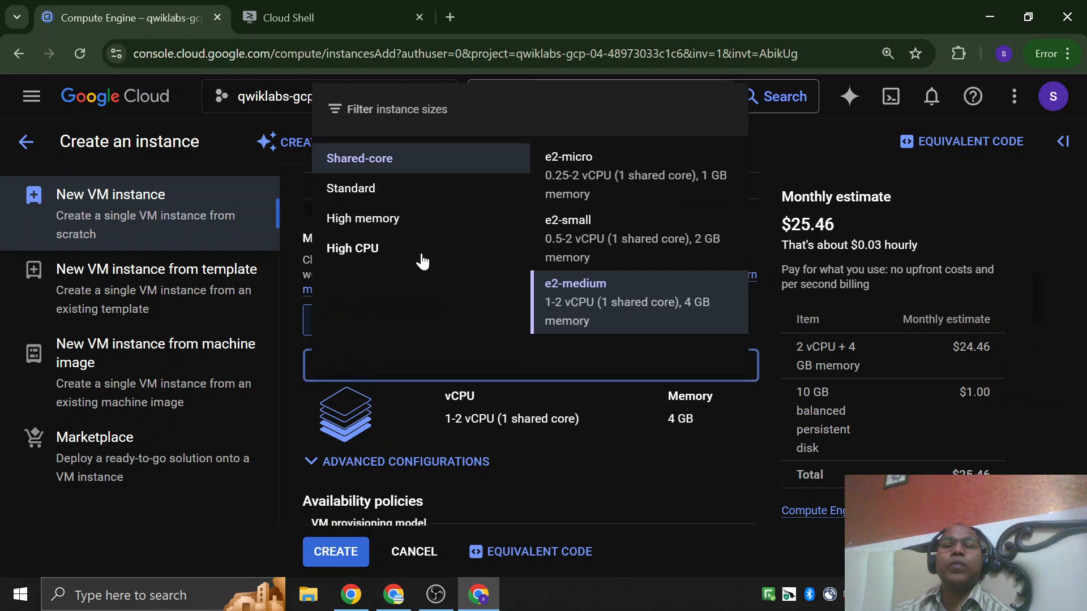
pyautogui.click(588, 297)
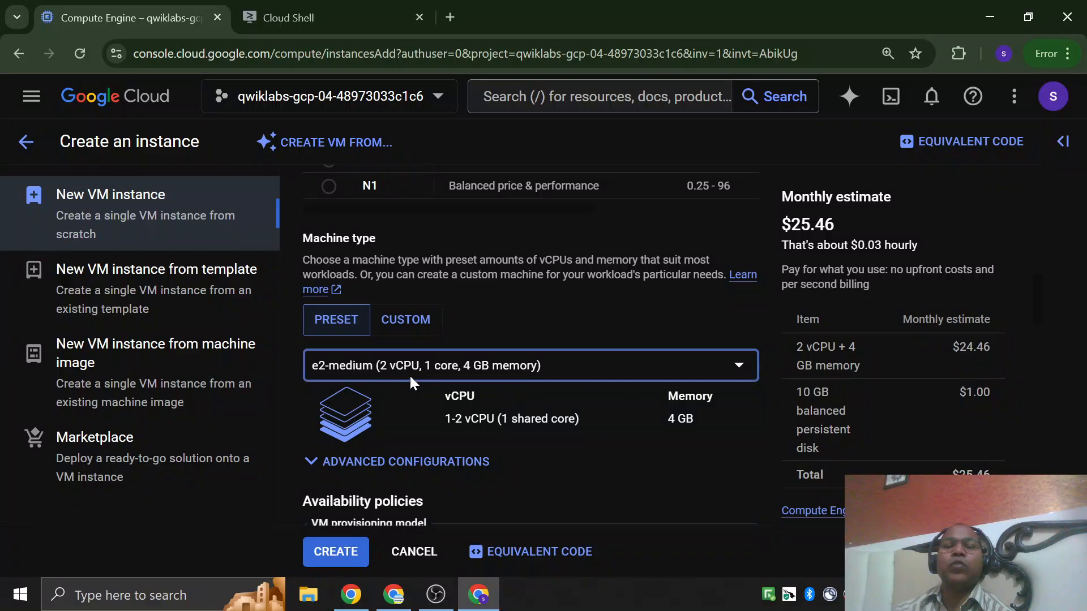
# Switch back to the lab instructions and read the required machine type, boot disk and available operating system images.
pyautogui.hotkey('alt', 'Tab')
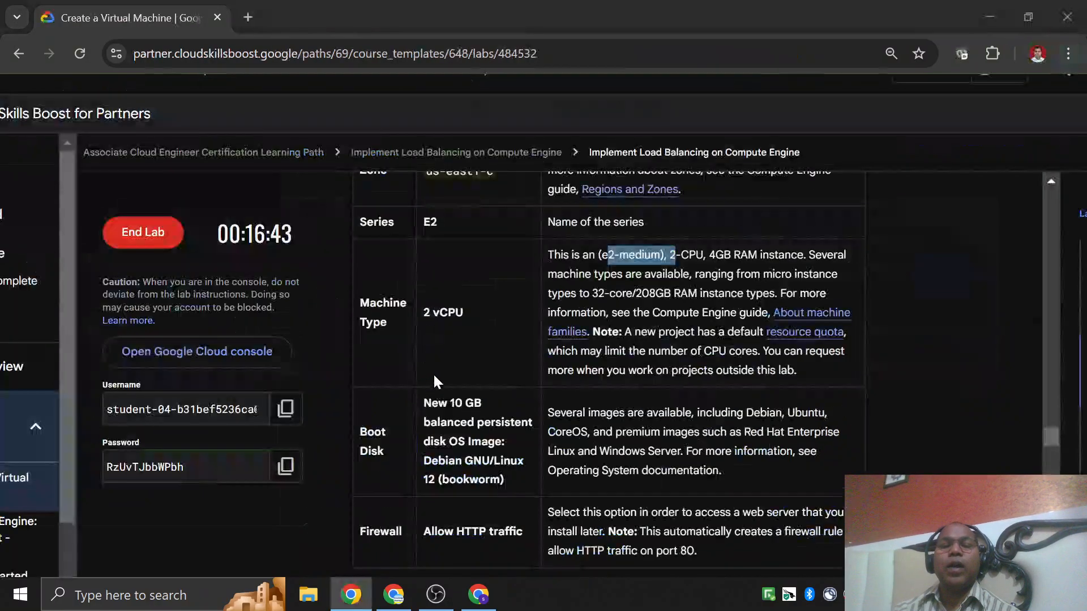
pyautogui.scroll(2, 443, 394)
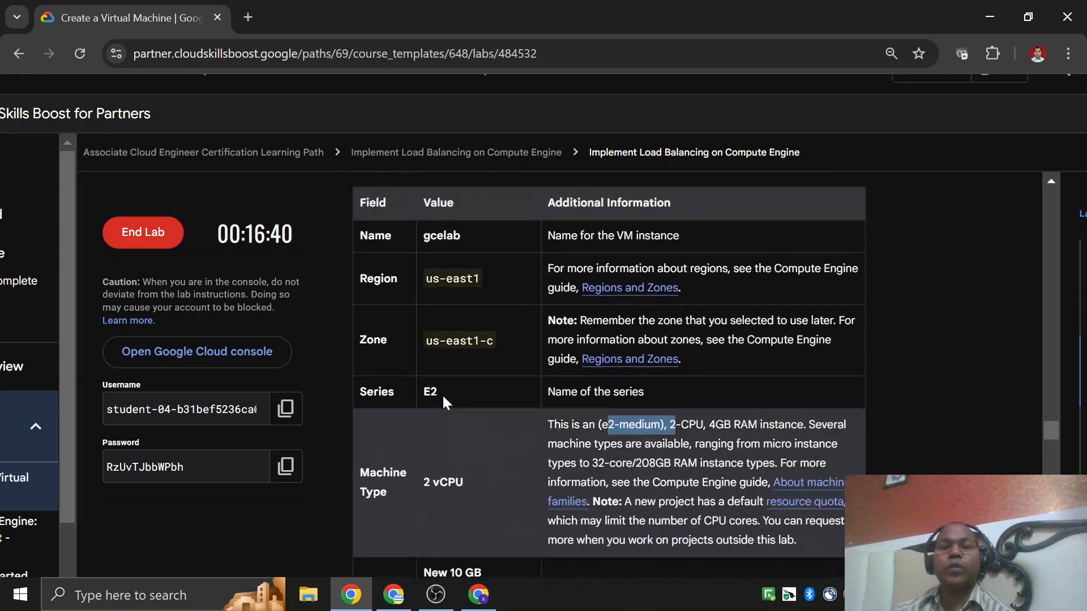
pyautogui.scroll(-1, 400, 411)
pyautogui.moveTo(359, 385); pyautogui.dragTo(407, 402)
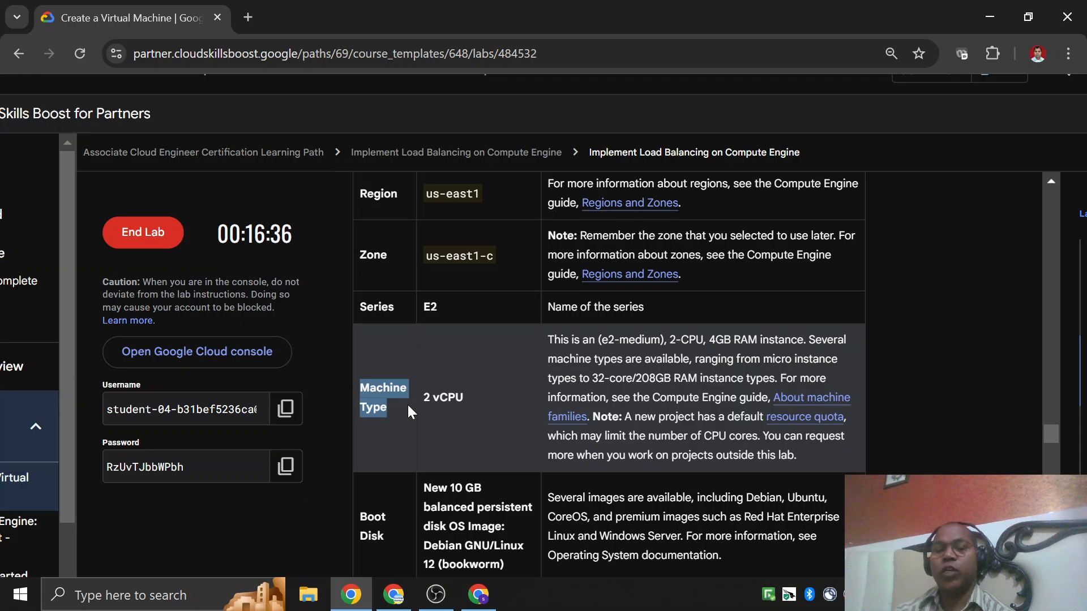
pyautogui.scroll(-3, 408, 408)
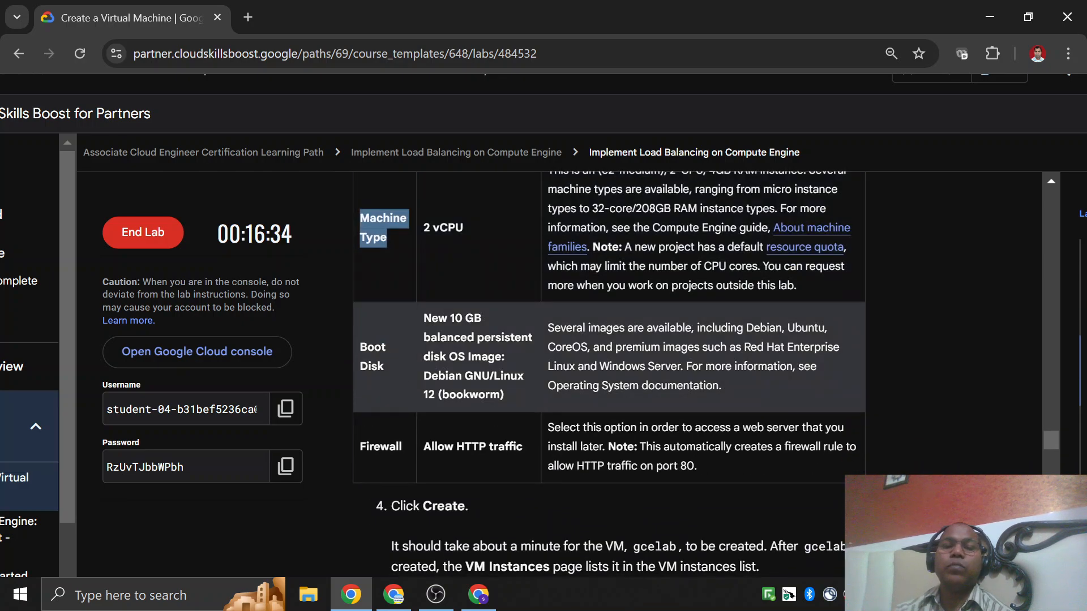
pyautogui.click(394, 385)
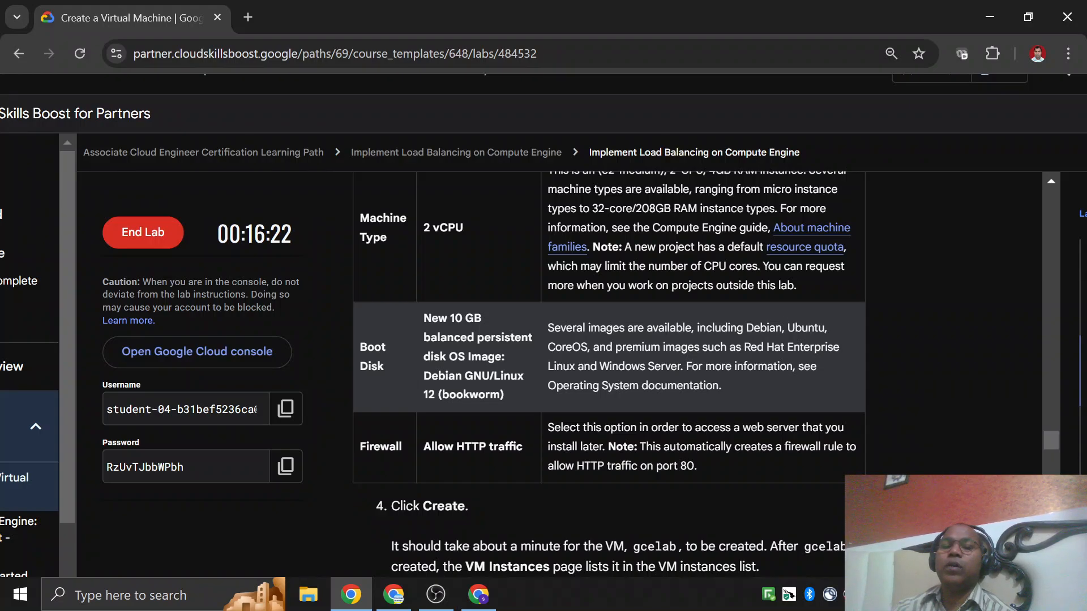
pyautogui.moveTo(746, 328); pyautogui.dragTo(768, 329)
pyautogui.click(769, 329)
pyautogui.moveTo(615, 347); pyautogui.dragTo(632, 347)
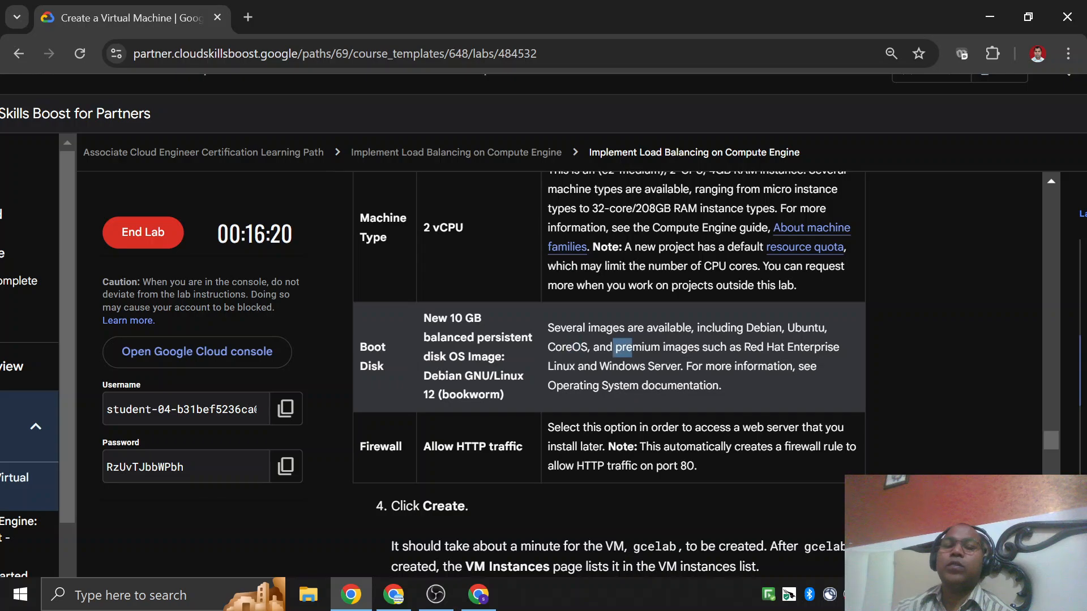
# Return to the Create an instance form and check the boot disk's type, size and image.
pyautogui.hotkey('alt', 'Tab')
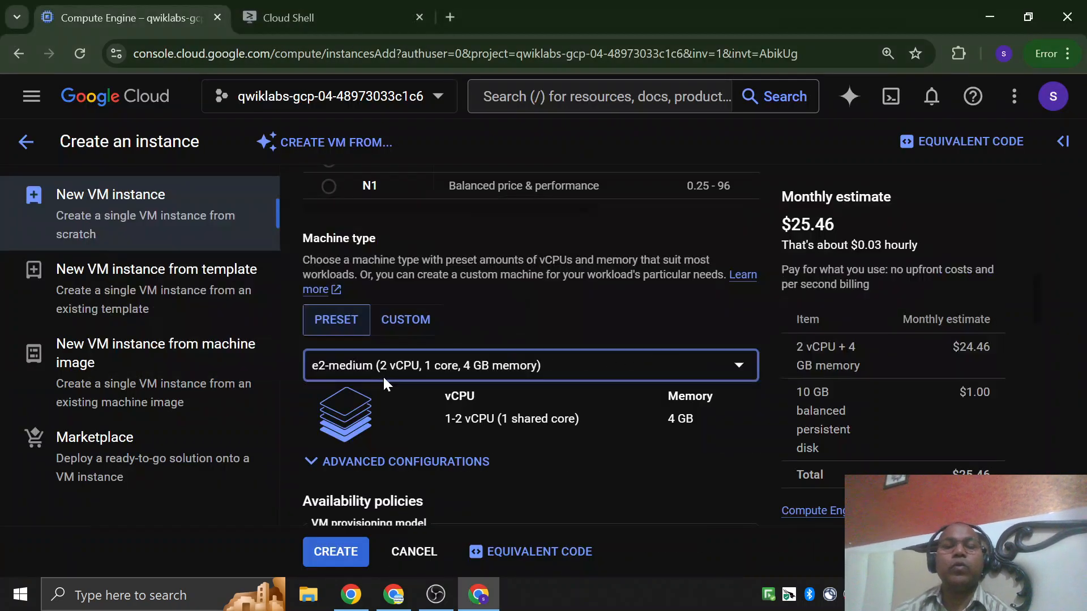
pyautogui.scroll(-10, 400, 375)
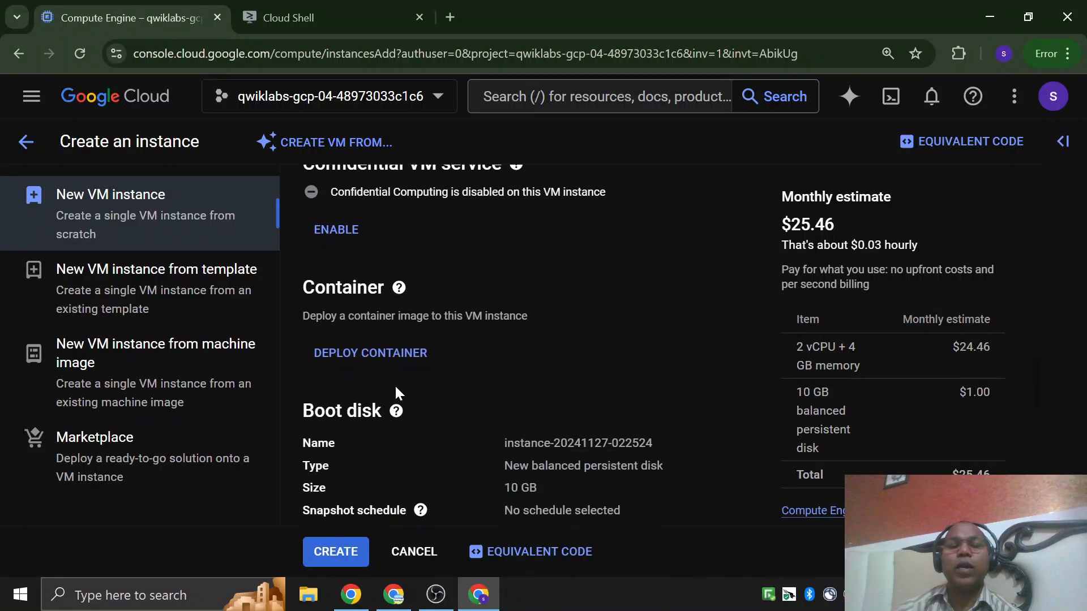
pyautogui.scroll(3, 398, 427)
pyautogui.scroll(-3, 333, 415)
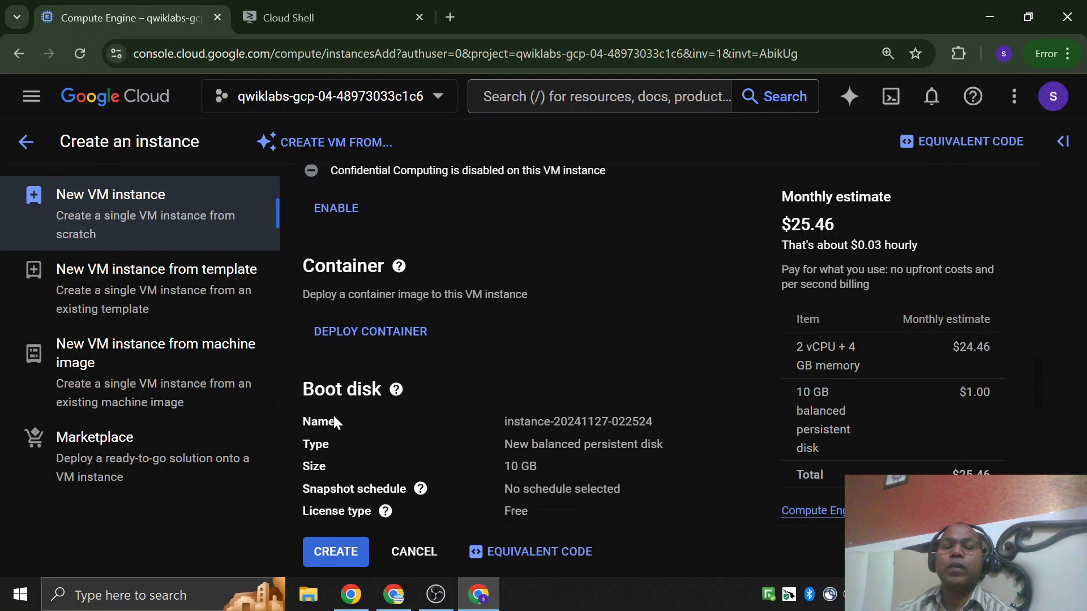
pyautogui.scroll(1, 604, 267)
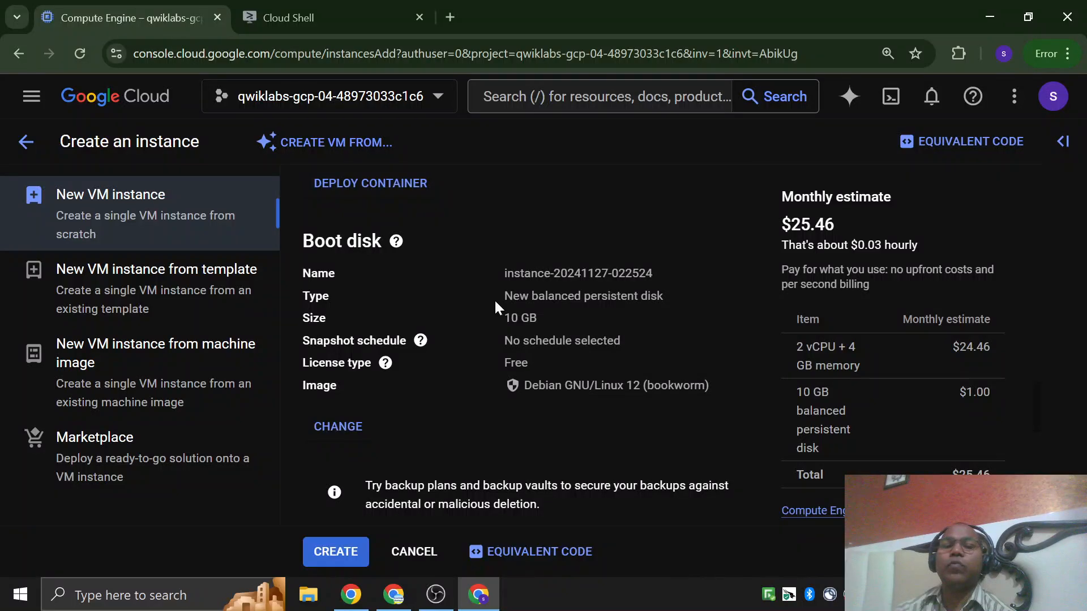
pyautogui.moveTo(590, 296); pyautogui.dragTo(640, 296)
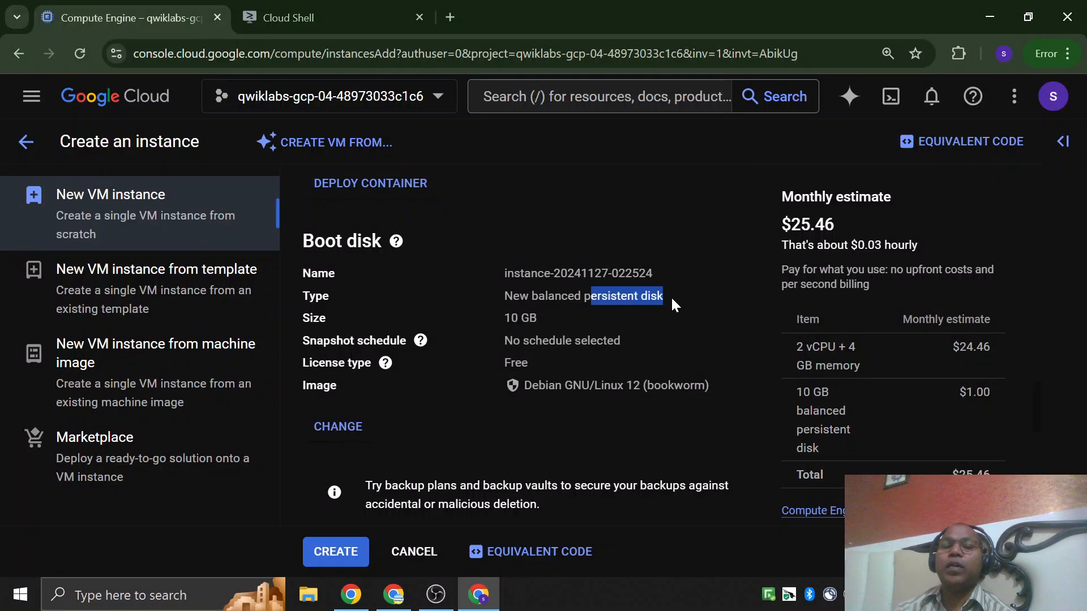
pyautogui.moveTo(505, 318); pyautogui.dragTo(556, 321)
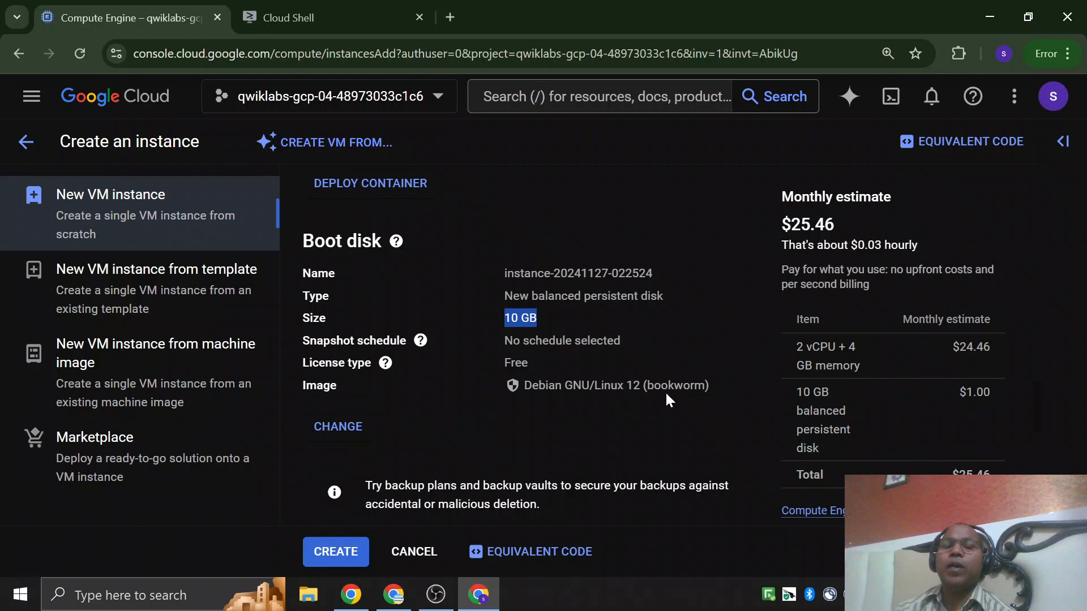
pyautogui.moveTo(601, 385); pyautogui.dragTo(634, 385)
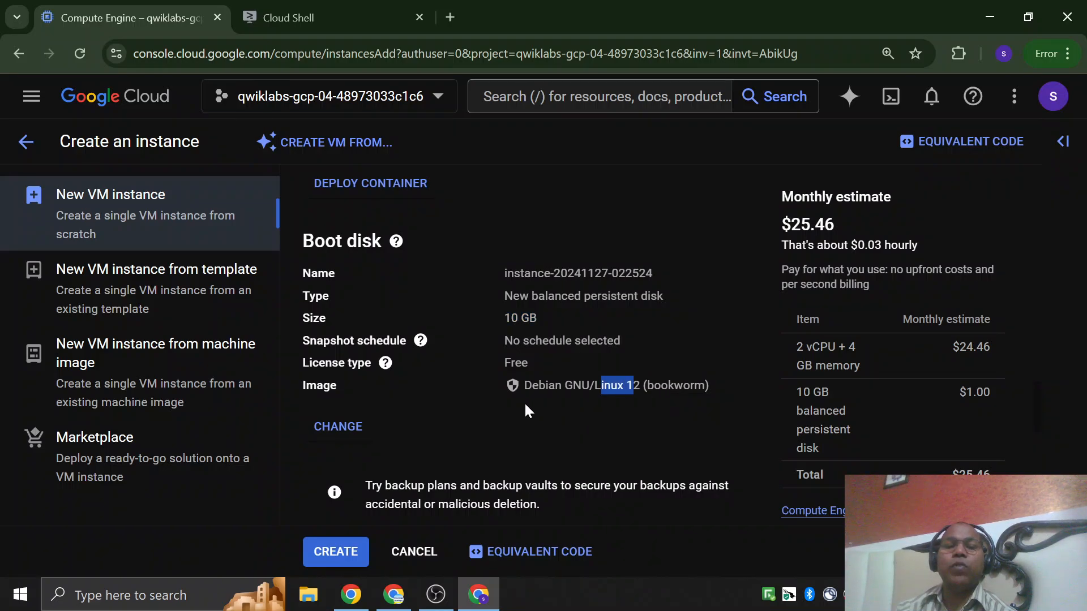
# Open the boot disk configuration and look through the operating systems offered as public images, keeping Debian.
pyautogui.click(339, 427)
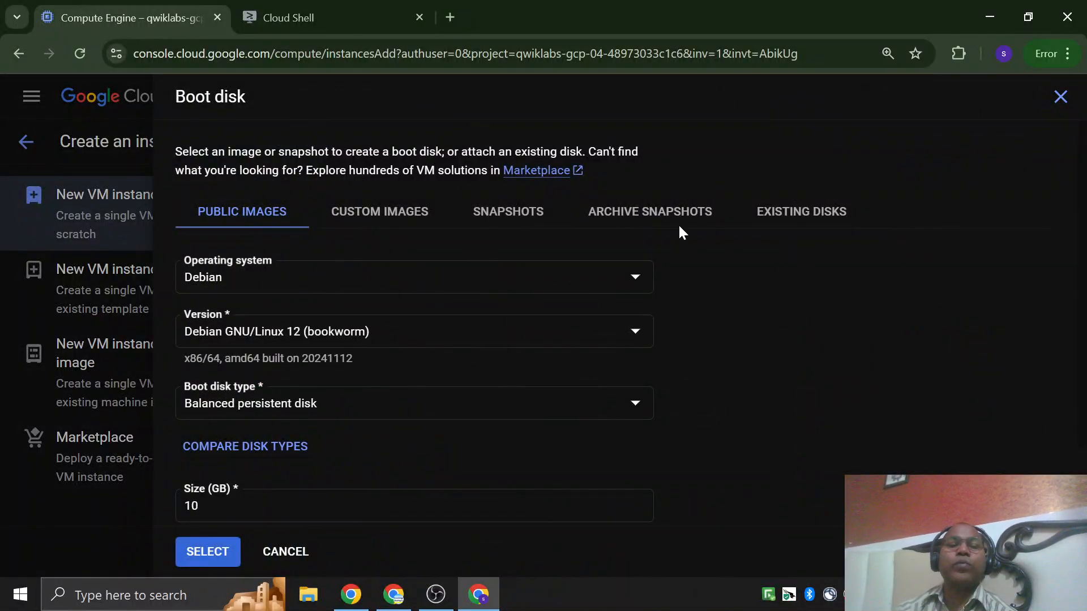
pyautogui.click(634, 278)
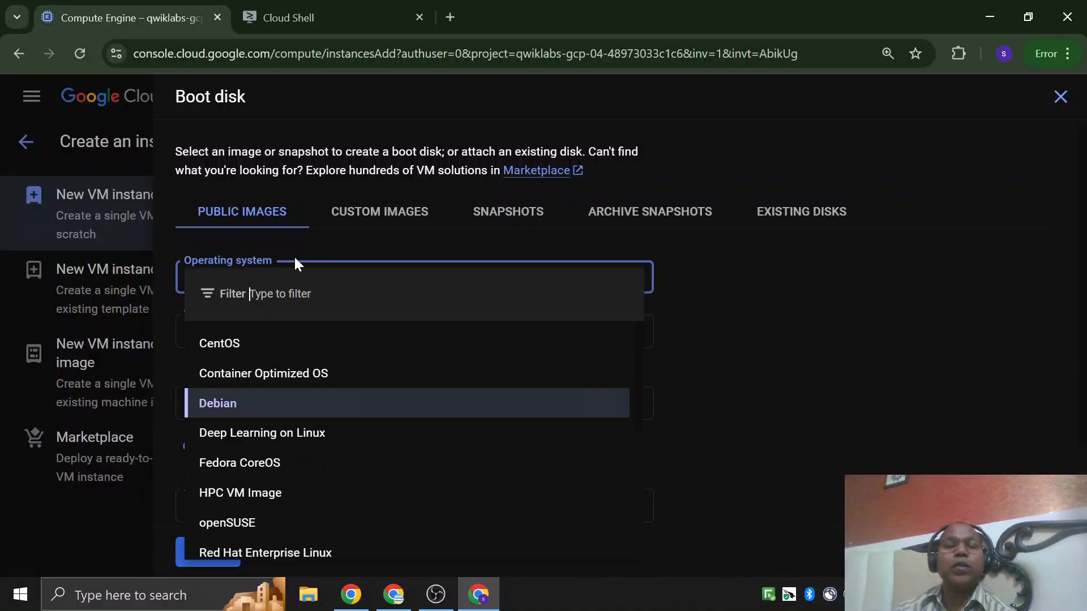
pyautogui.scroll(-1, 336, 395)
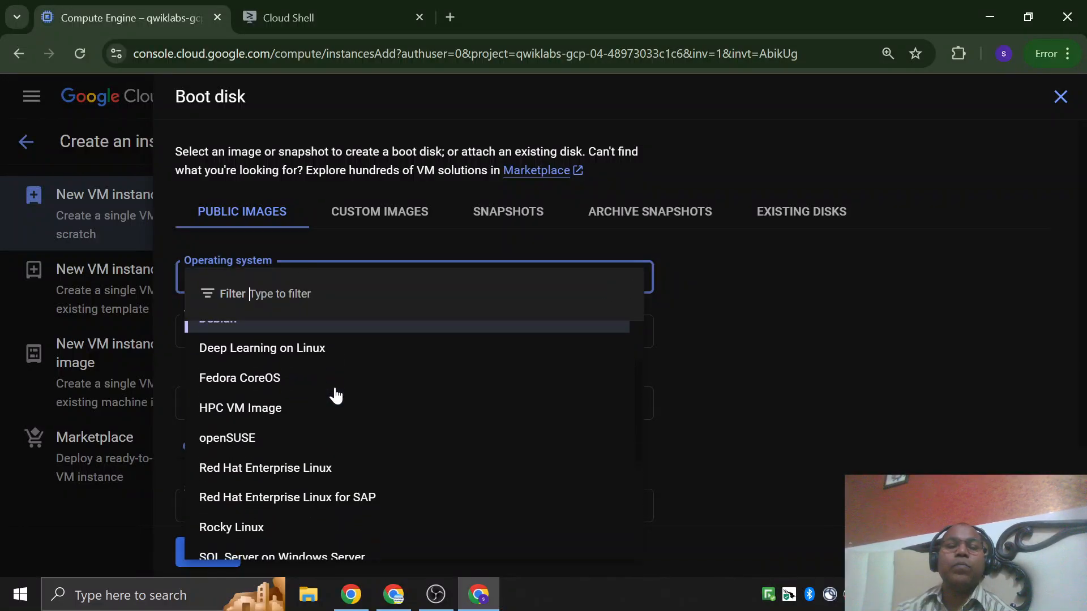
pyautogui.scroll(-1, 262, 415)
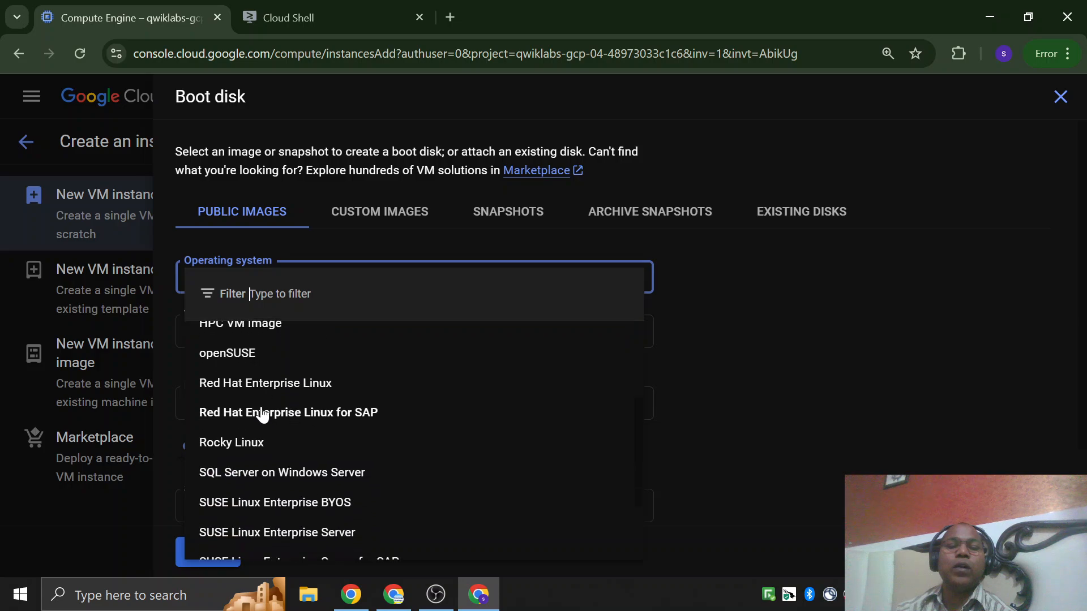
pyautogui.scroll(-1, 252, 399)
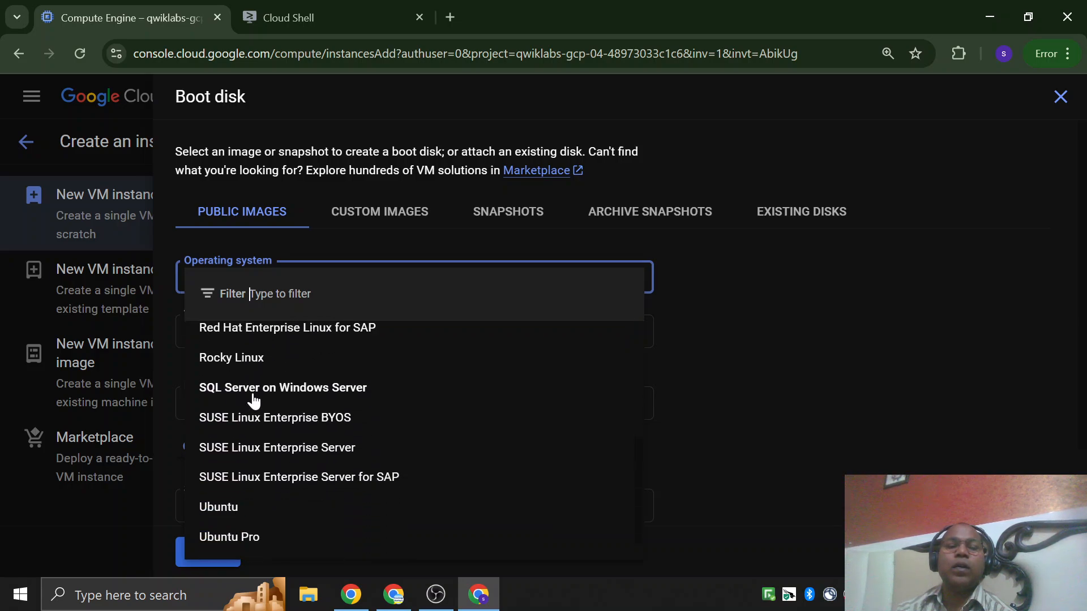
pyautogui.scroll(-1, 279, 390)
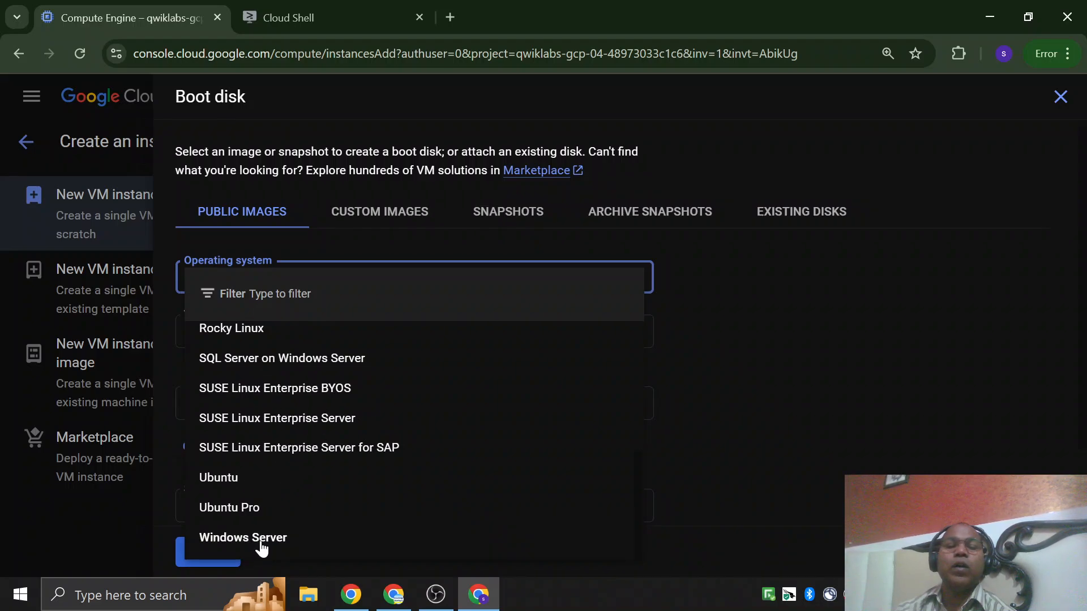
pyautogui.scroll(3, 261, 548)
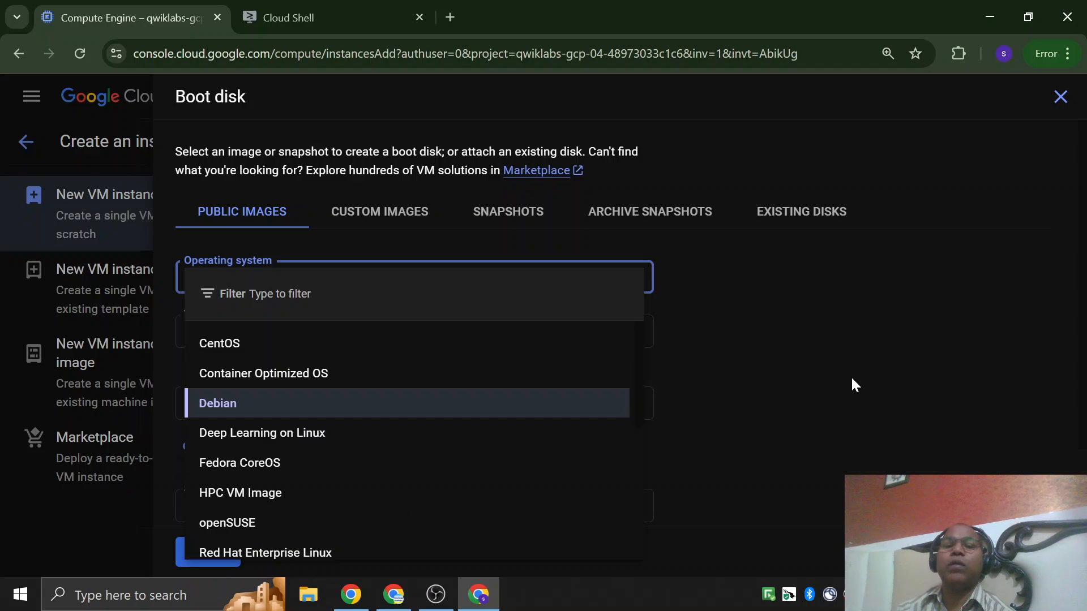
pyautogui.click(895, 375)
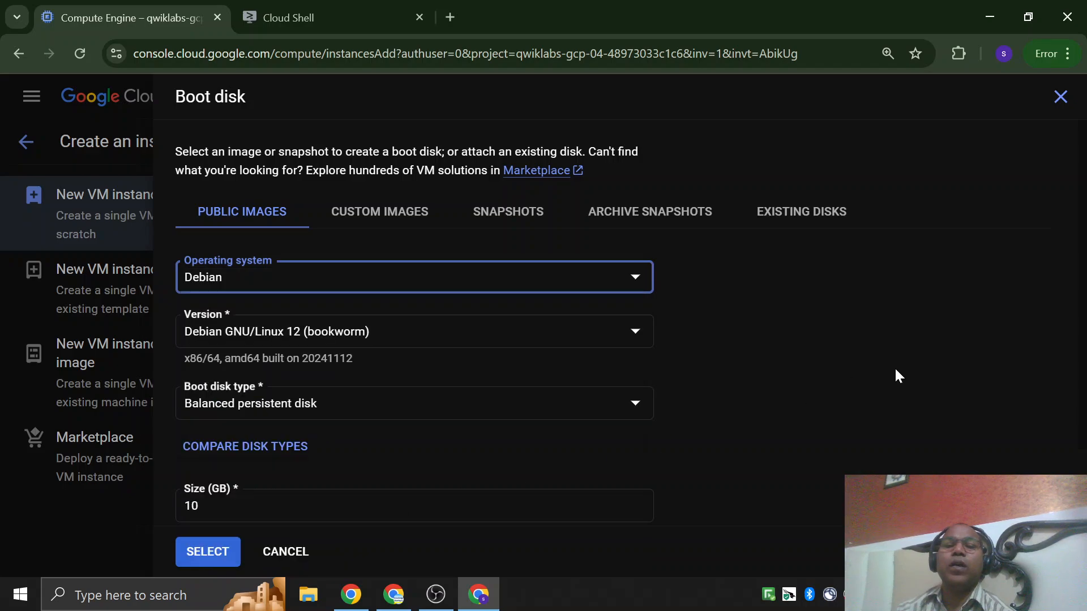
# Look through the custom image, snapshot, archive snapshot and existing disk sources for the boot disk, then return to public images.
pyautogui.click(410, 215)
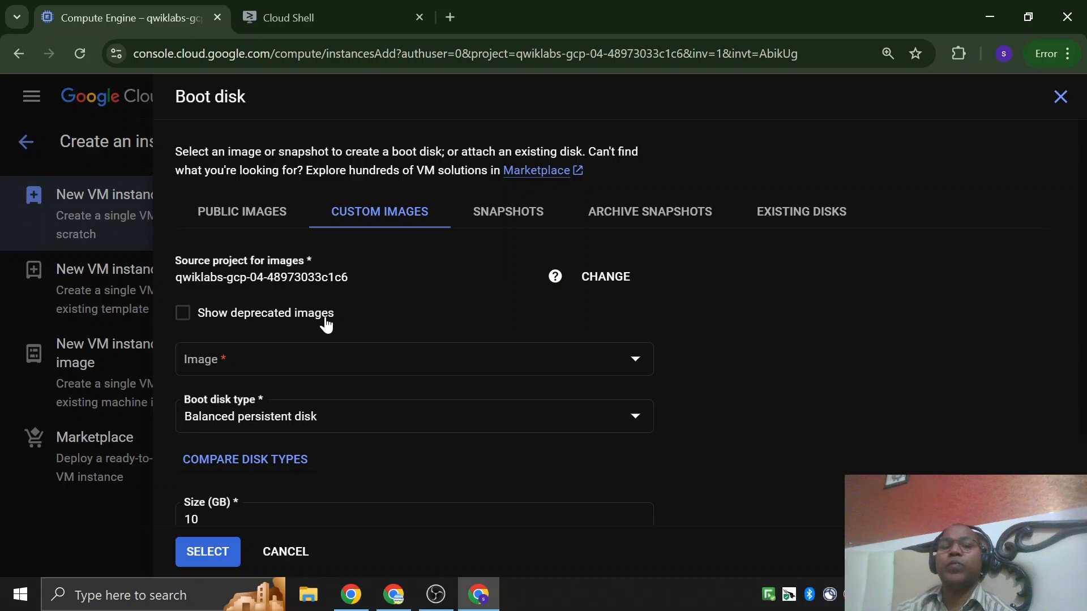
pyautogui.click(512, 214)
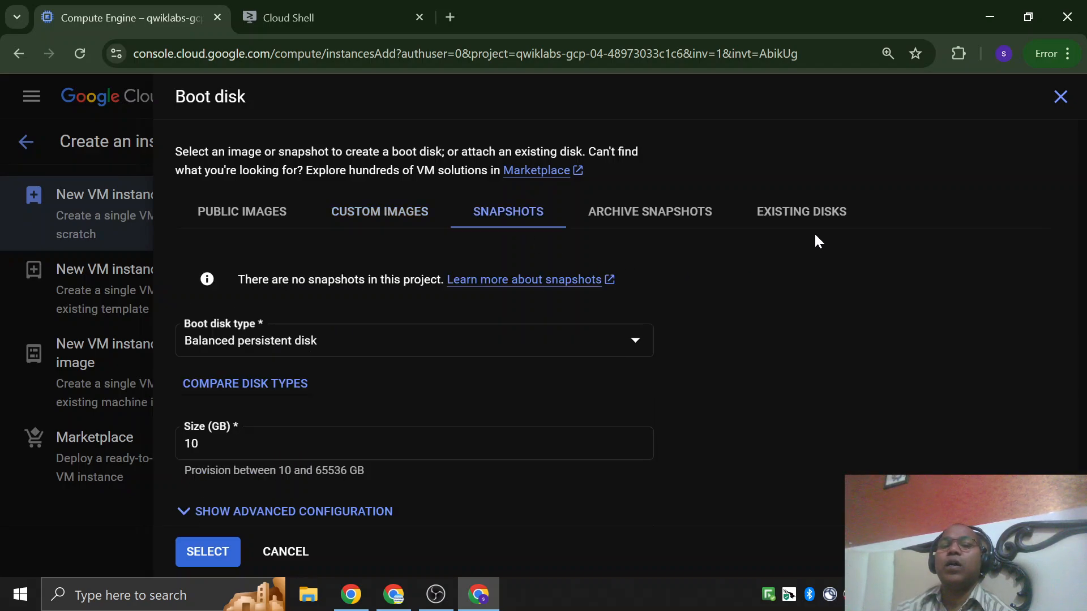
pyautogui.click(821, 214)
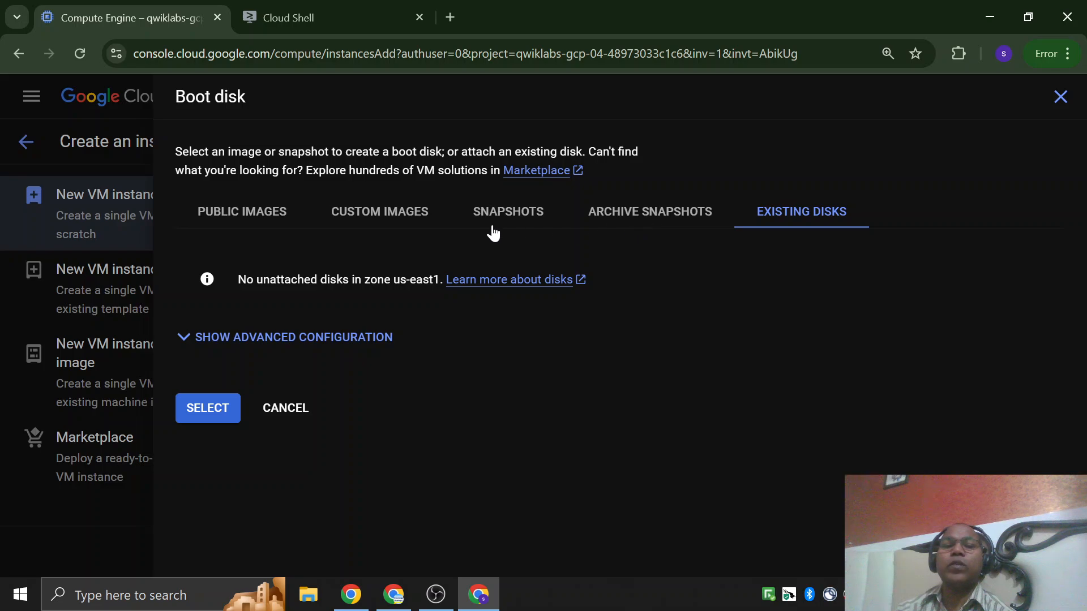
pyautogui.click(623, 218)
pyautogui.click(491, 226)
pyautogui.click(409, 220)
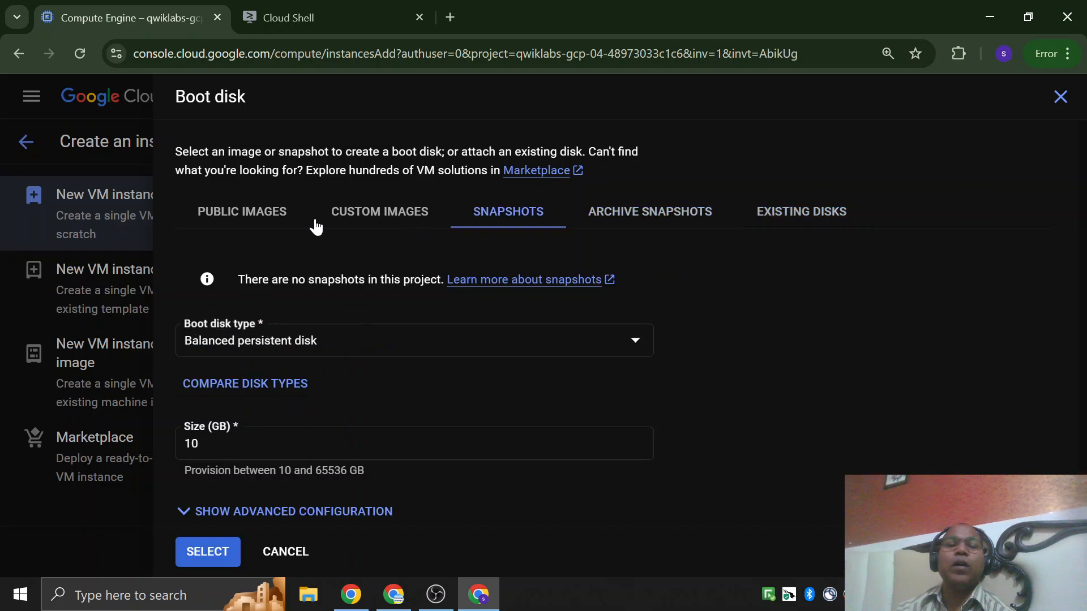
pyautogui.click(208, 221)
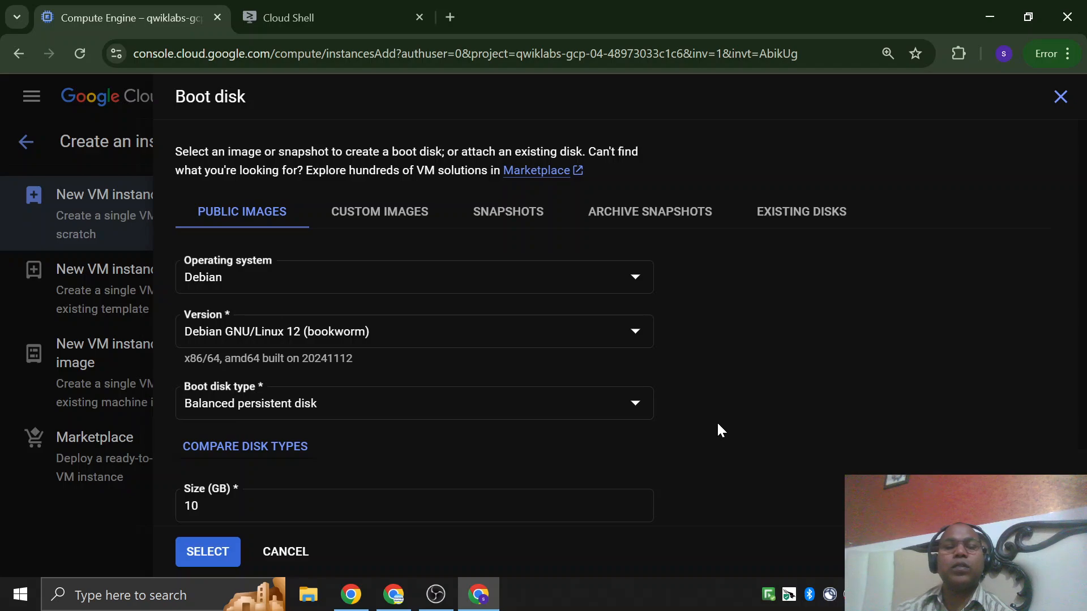
# Look through the available boot disk types, keeping Balanced persistent disk.
pyautogui.scroll(-2, 718, 430)
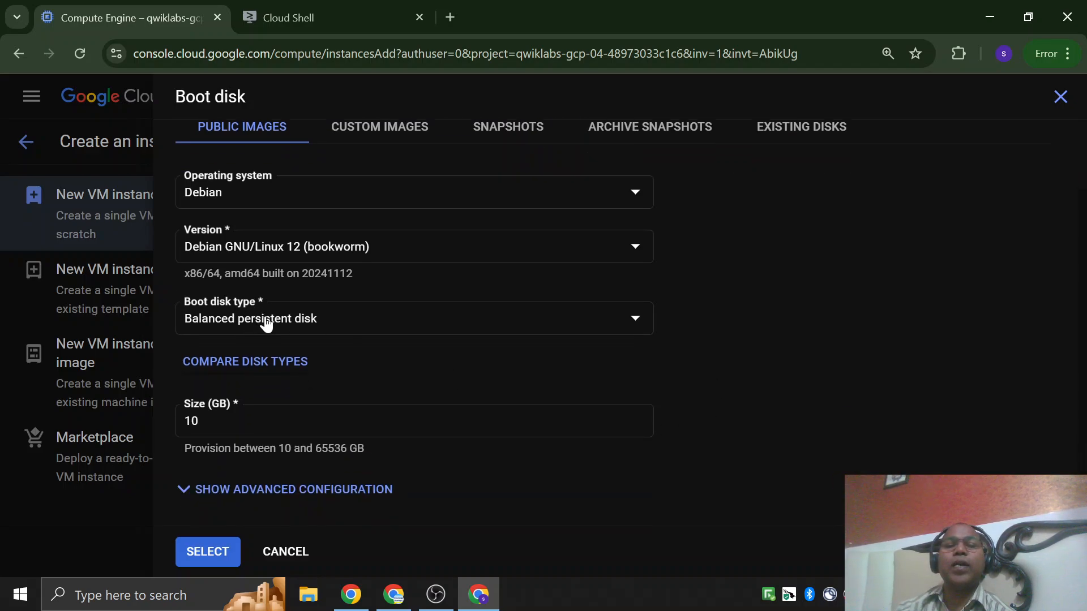
pyautogui.click(300, 316)
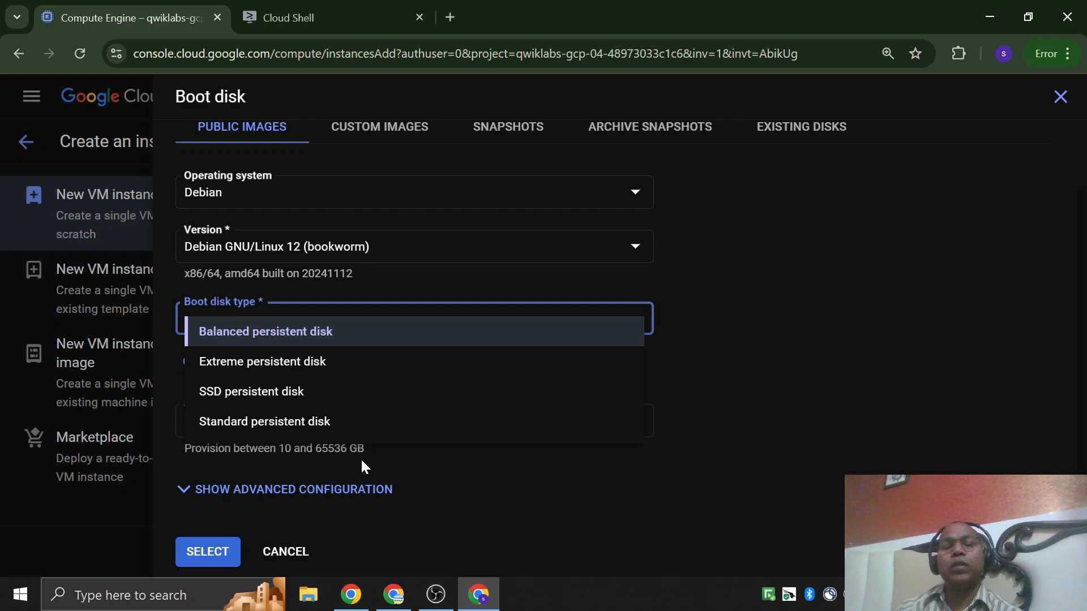
pyautogui.click(870, 403)
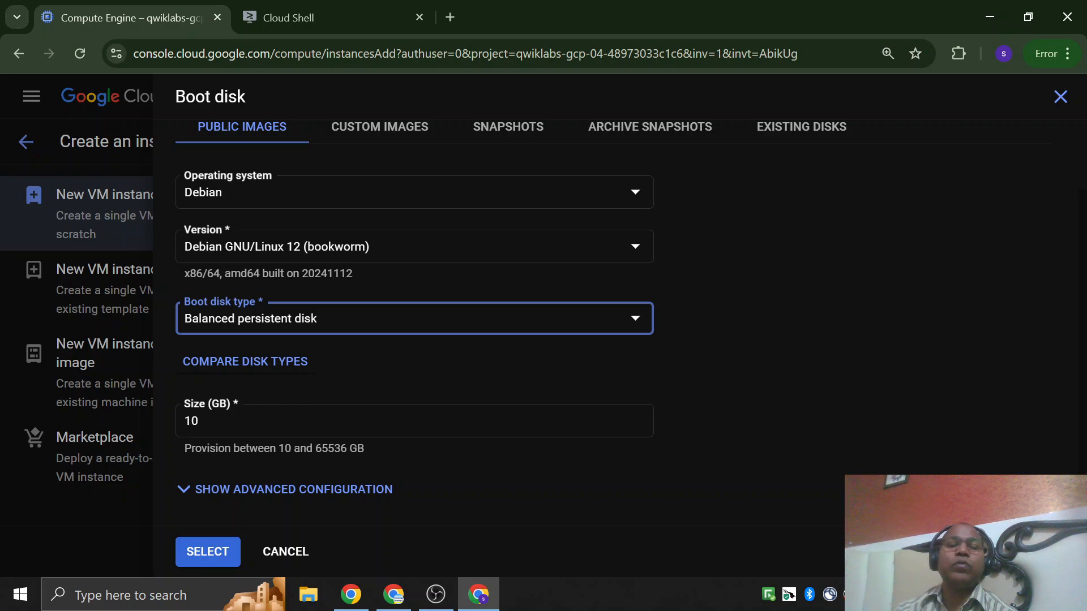
# Try a boot disk size of 100 GB, restore it to 10 GB and leave the boot disk configuration without applying changes.
pyautogui.click(202, 421)
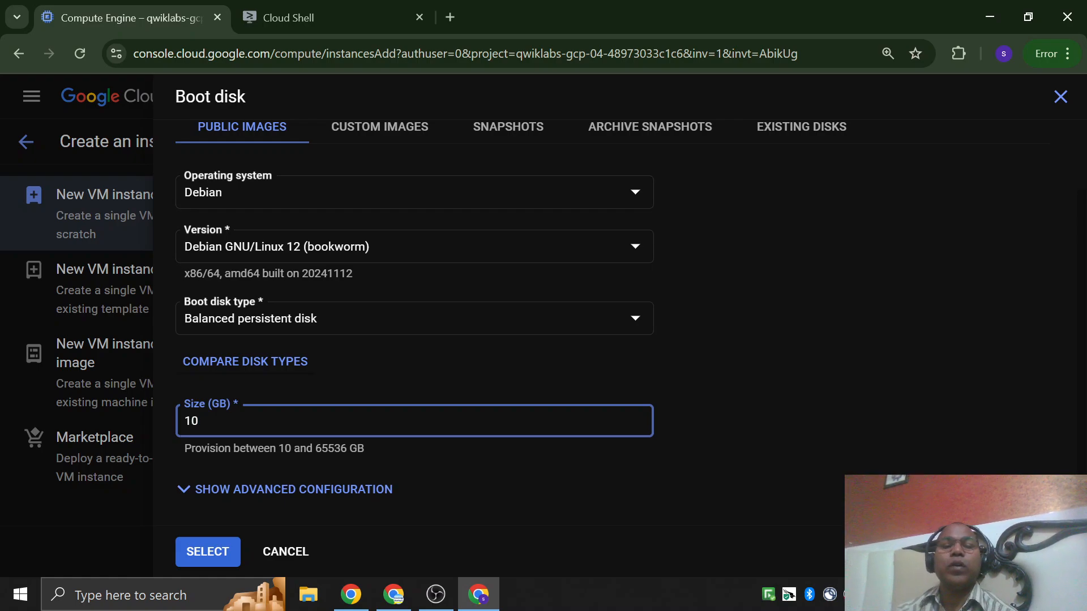
pyautogui.write('00')
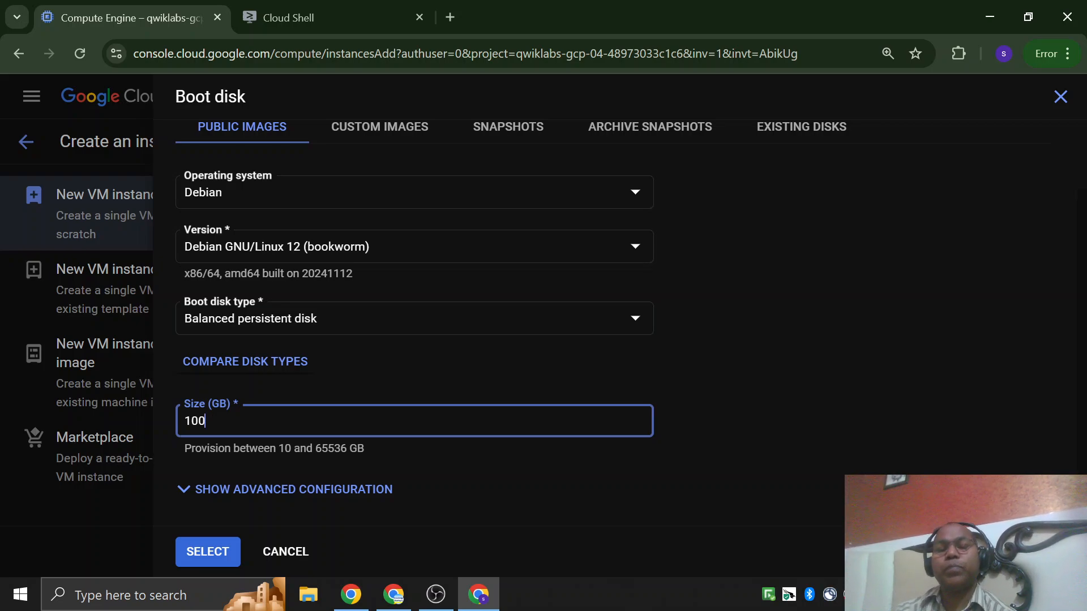
pyautogui.press('BackSpace')
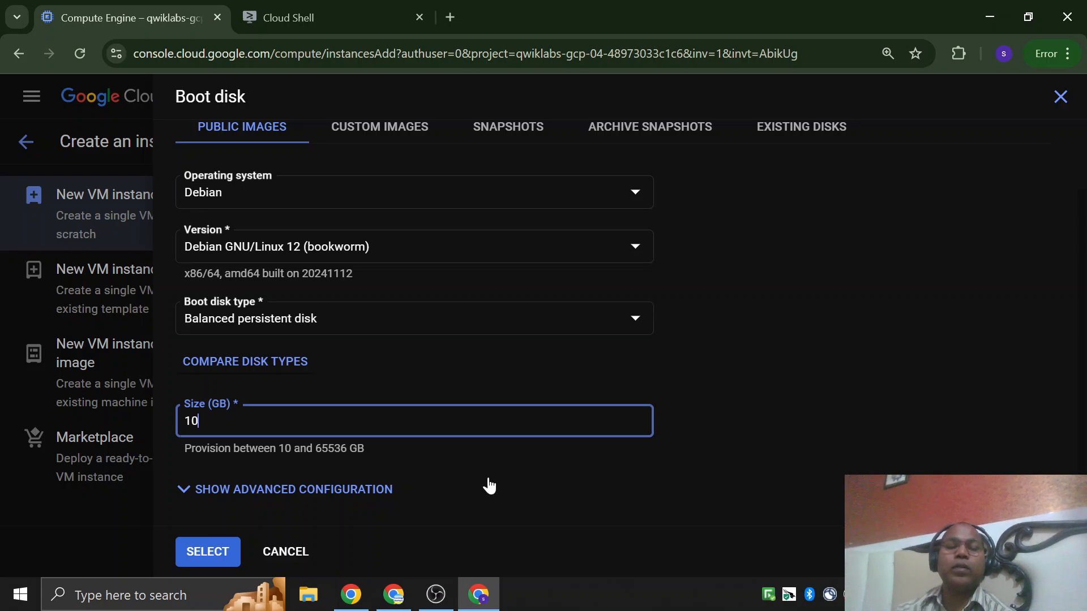
pyautogui.scroll(-1, 583, 411)
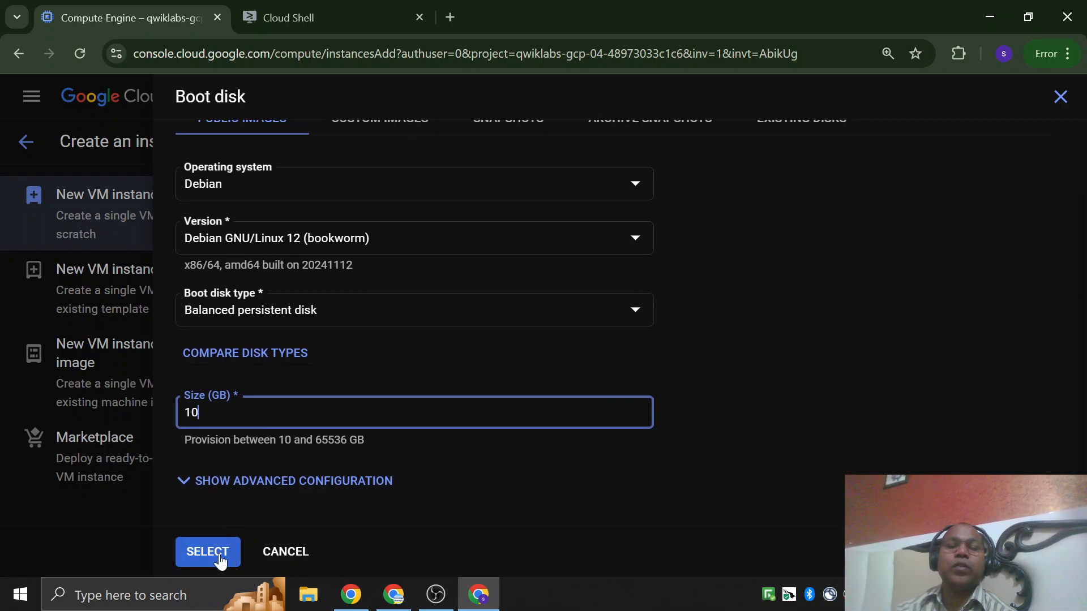
pyautogui.click(285, 557)
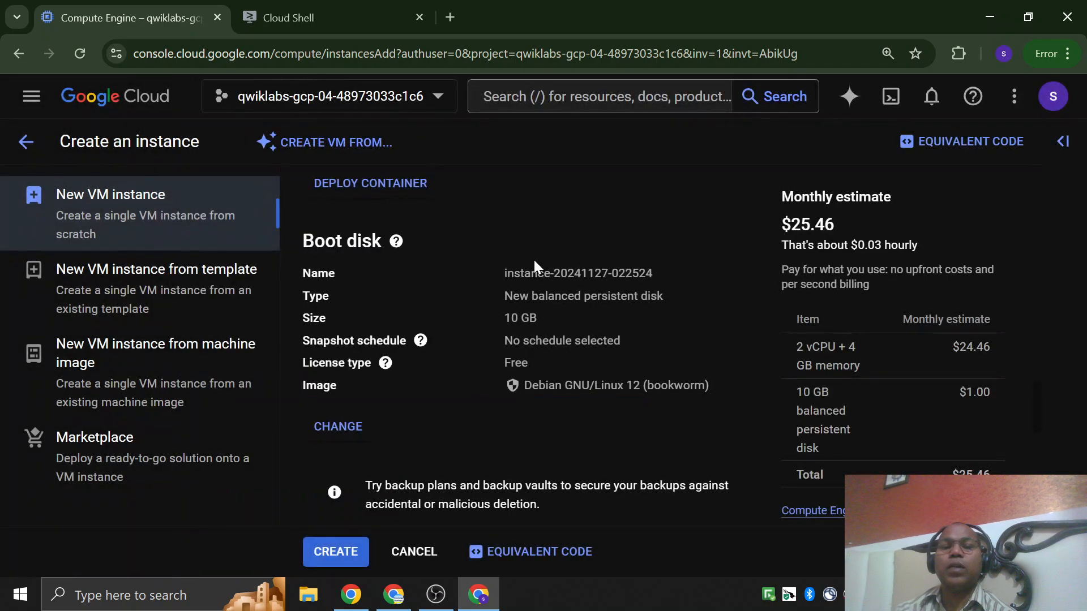
# Allow HTTP traffic in the instance's firewall settings, leaving HTTPS traffic and load balancer health checks disallowed.
pyautogui.scroll(-2, 539, 352)
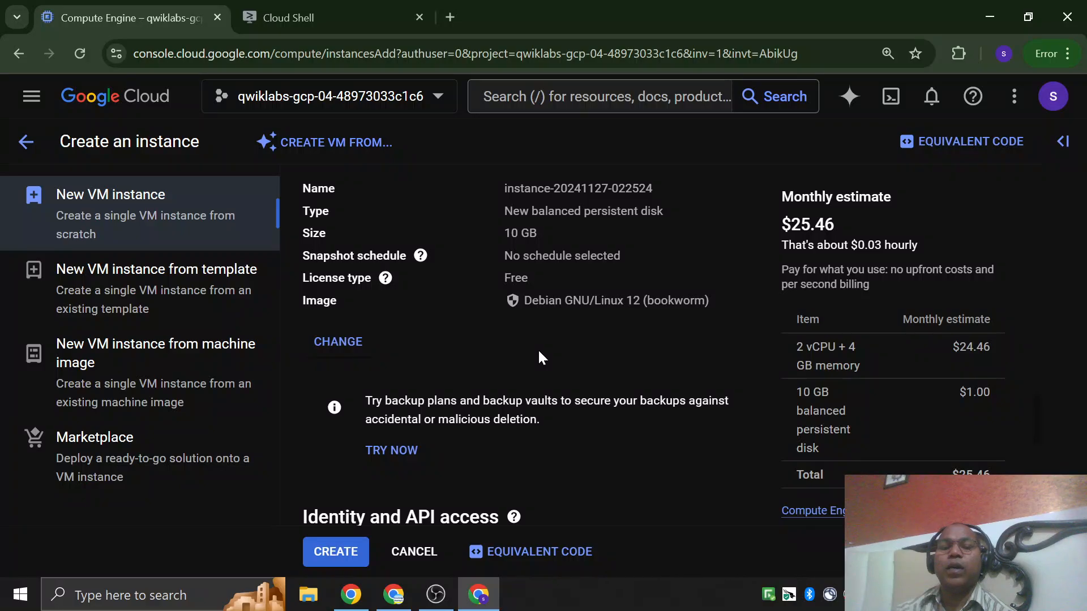
pyautogui.scroll(-5, 538, 357)
pyautogui.scroll(-2, 587, 249)
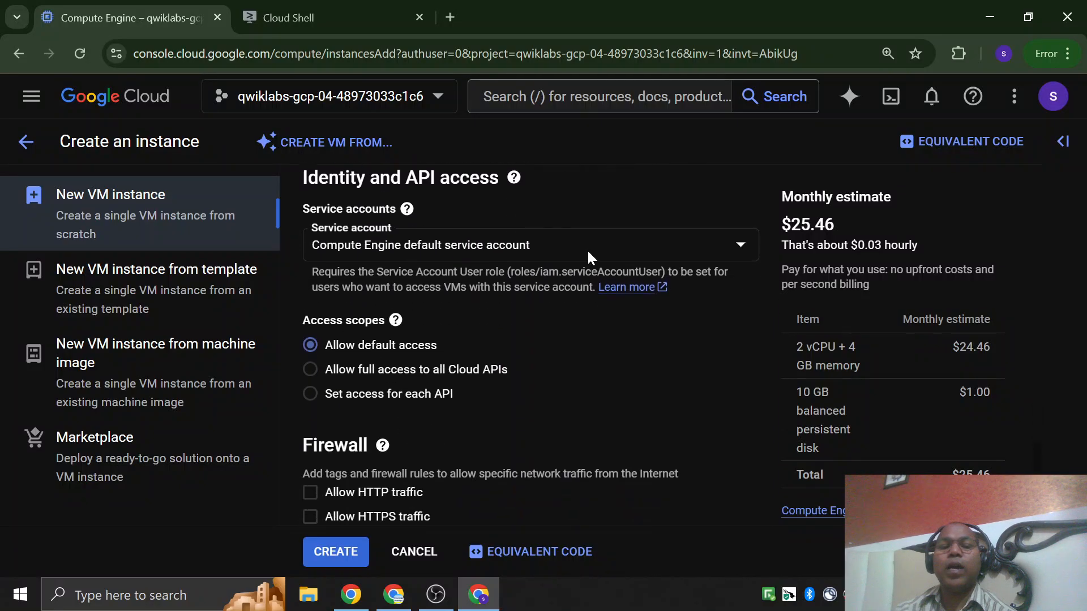
pyautogui.moveTo(514, 178)
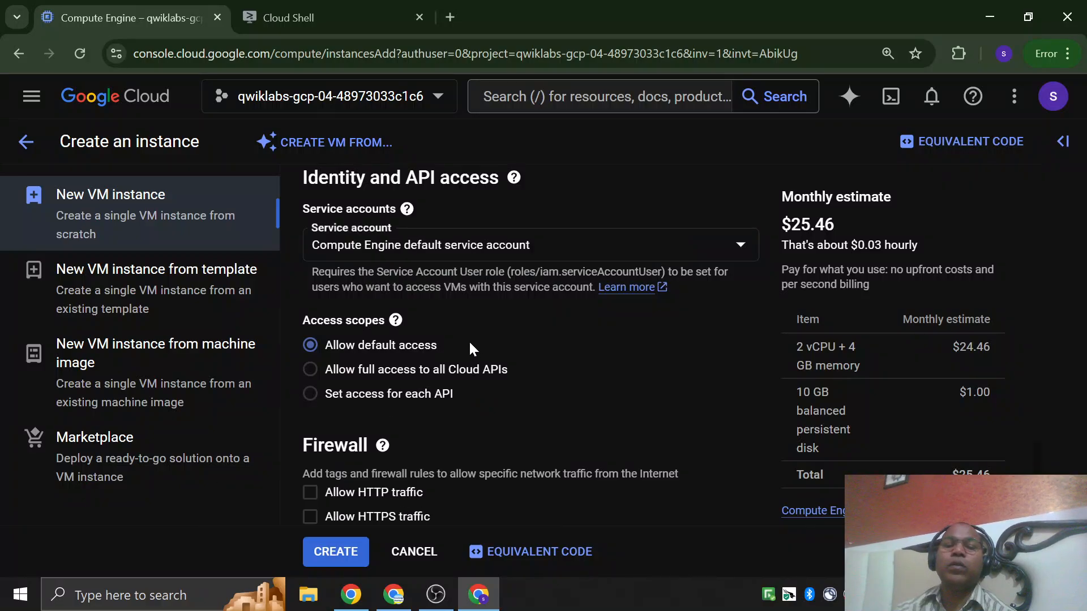
pyautogui.scroll(-3, 475, 342)
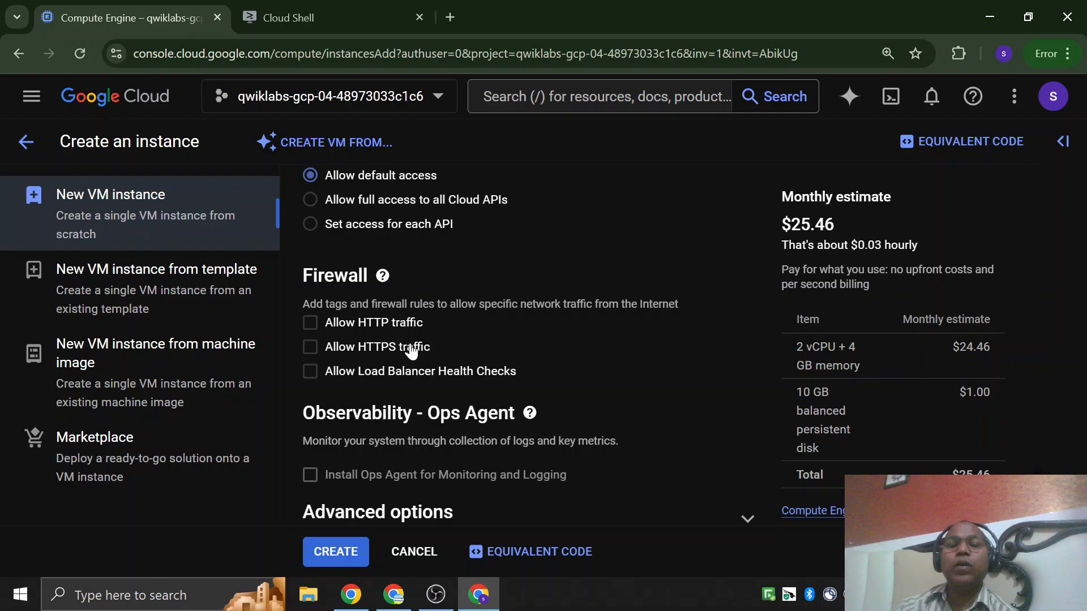
pyautogui.click(311, 326)
pyautogui.click(310, 349)
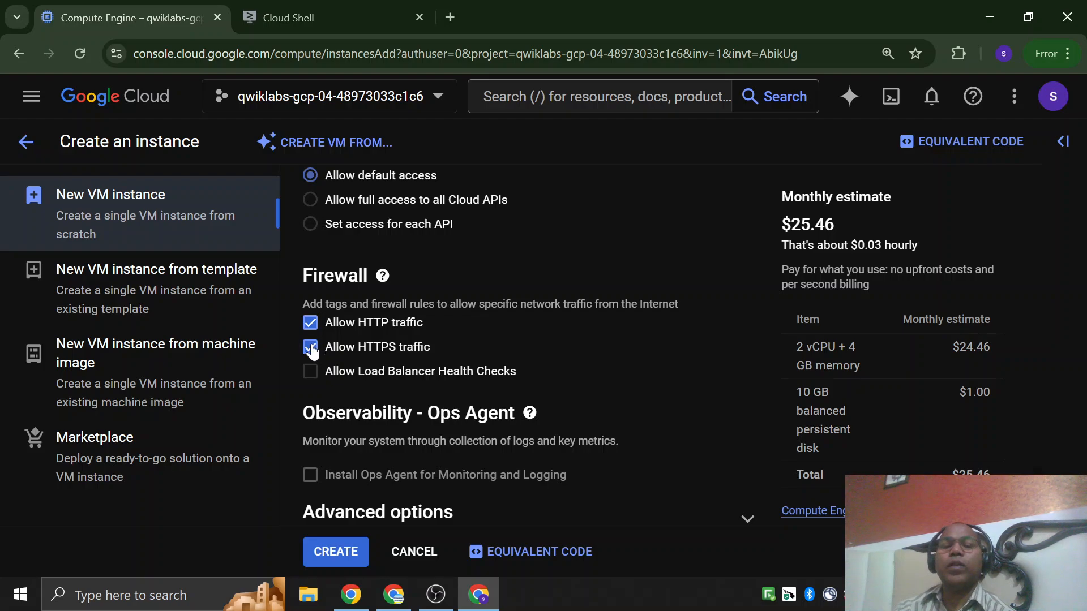
pyautogui.click(312, 349)
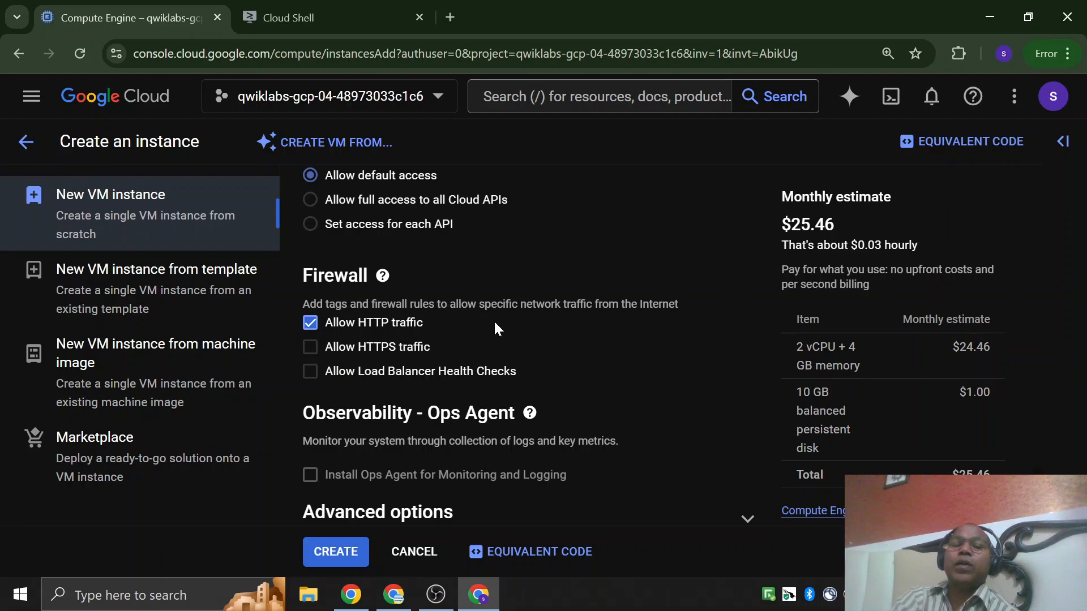
# Expand the instance's advanced options and networking settings and look over the network tags, hostname, IP forwarding and bandwidth options.
pyautogui.scroll(3, 494, 325)
pyautogui.scroll(3, 495, 325)
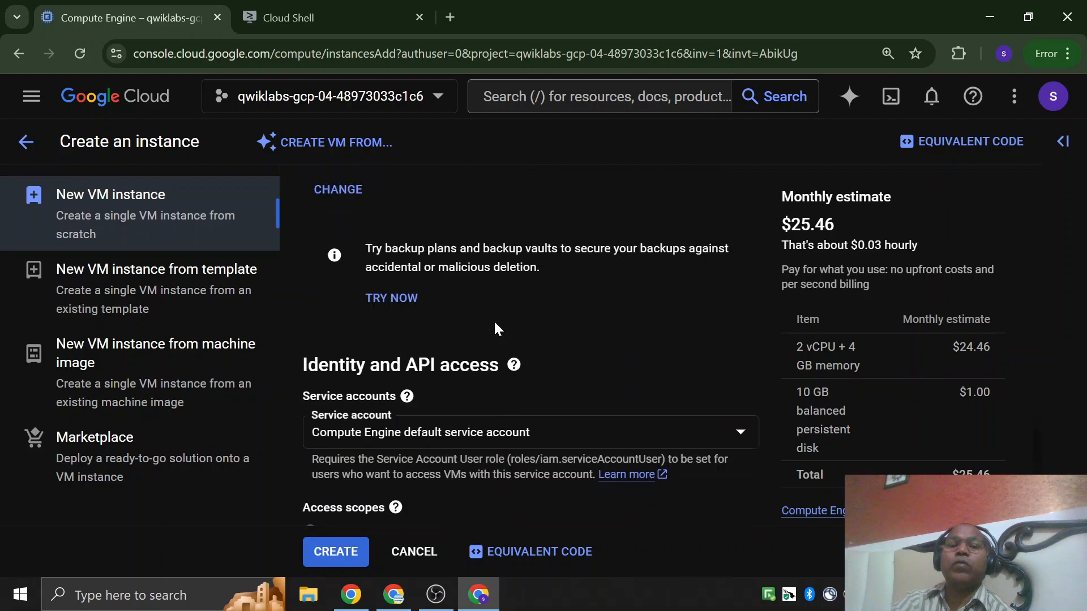
pyautogui.scroll(-6, 494, 325)
pyautogui.scroll(-1, 495, 328)
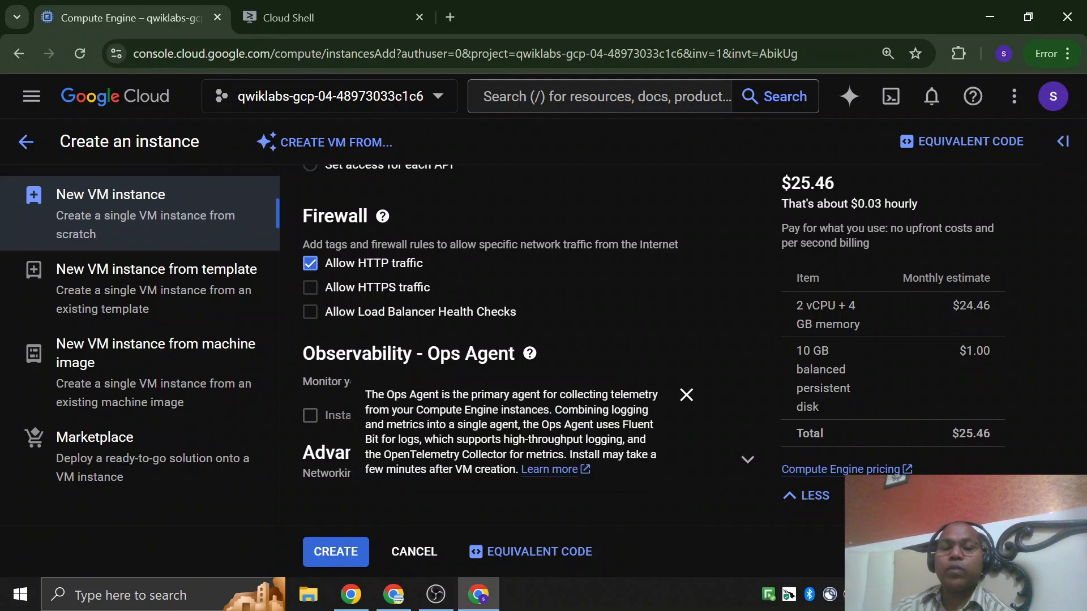
pyautogui.click(750, 469)
pyautogui.scroll(-4, 739, 328)
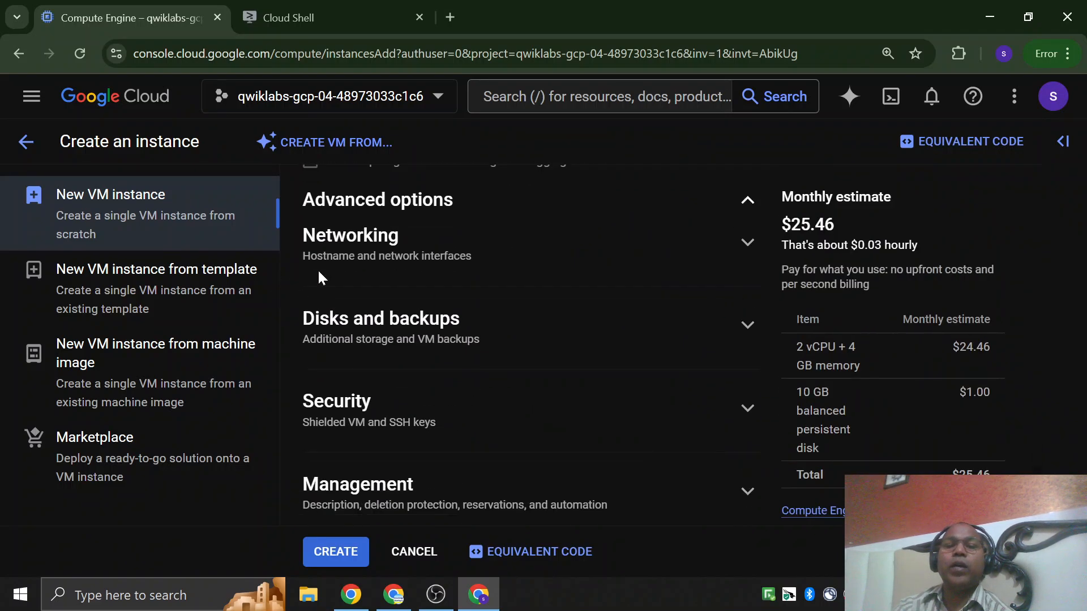
pyautogui.click(747, 243)
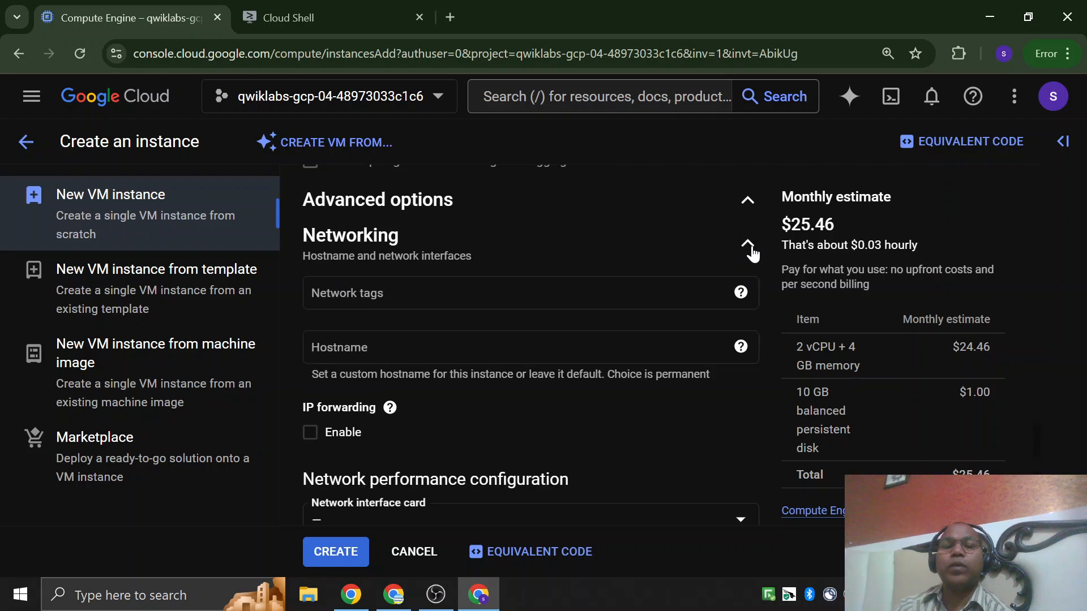
pyautogui.scroll(-4, 390, 340)
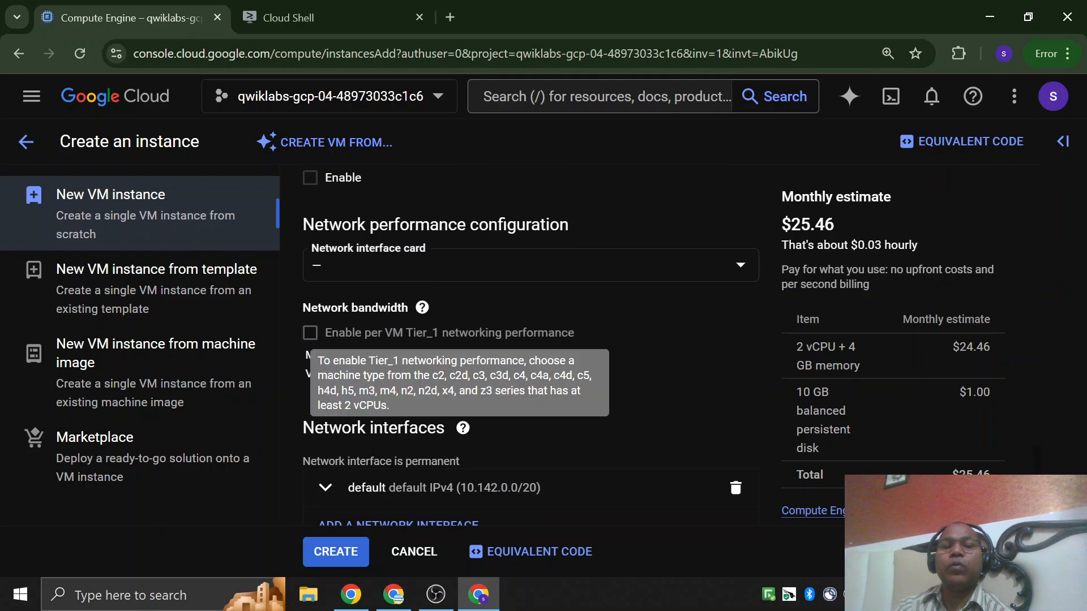
pyautogui.click(579, 349)
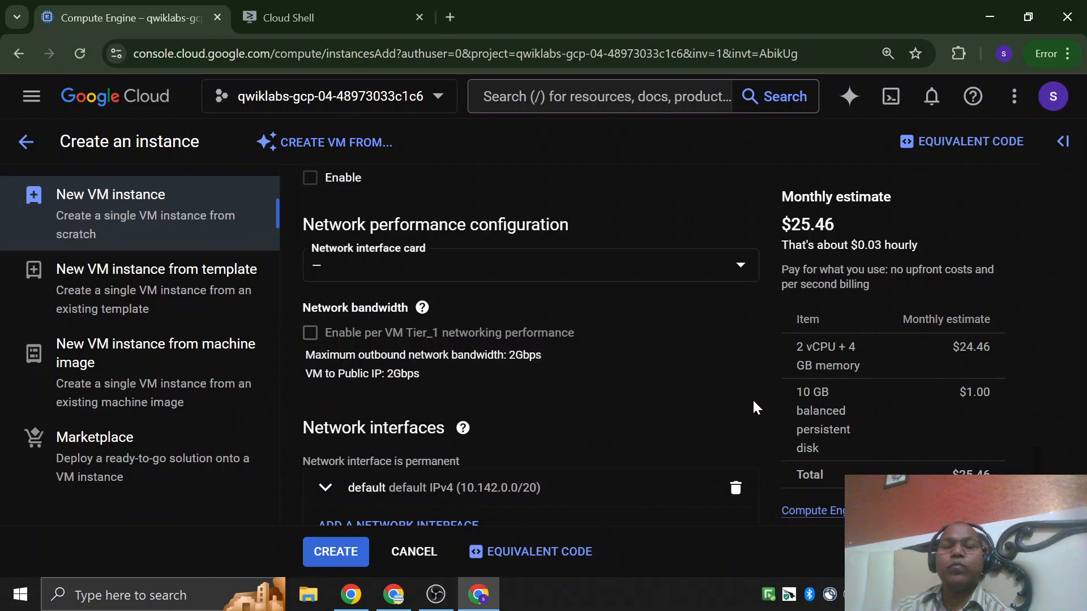
# Examine the network performance configuration and the default network interface of the new instance.
pyautogui.scroll(-4, 752, 400)
pyautogui.scroll(2, 689, 396)
pyautogui.scroll(1, 426, 383)
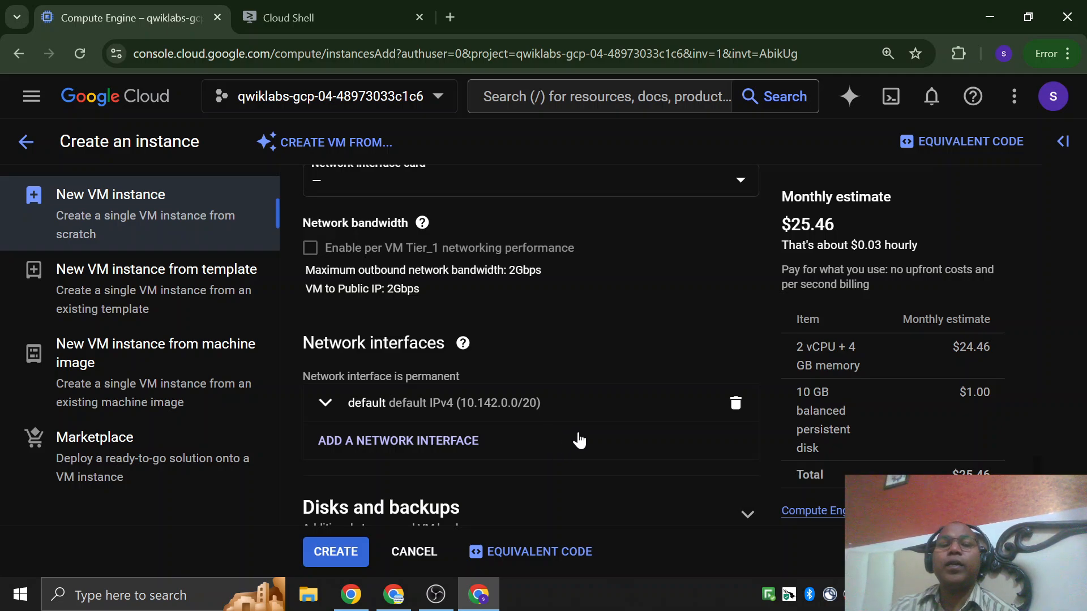
pyautogui.scroll(15, 578, 440)
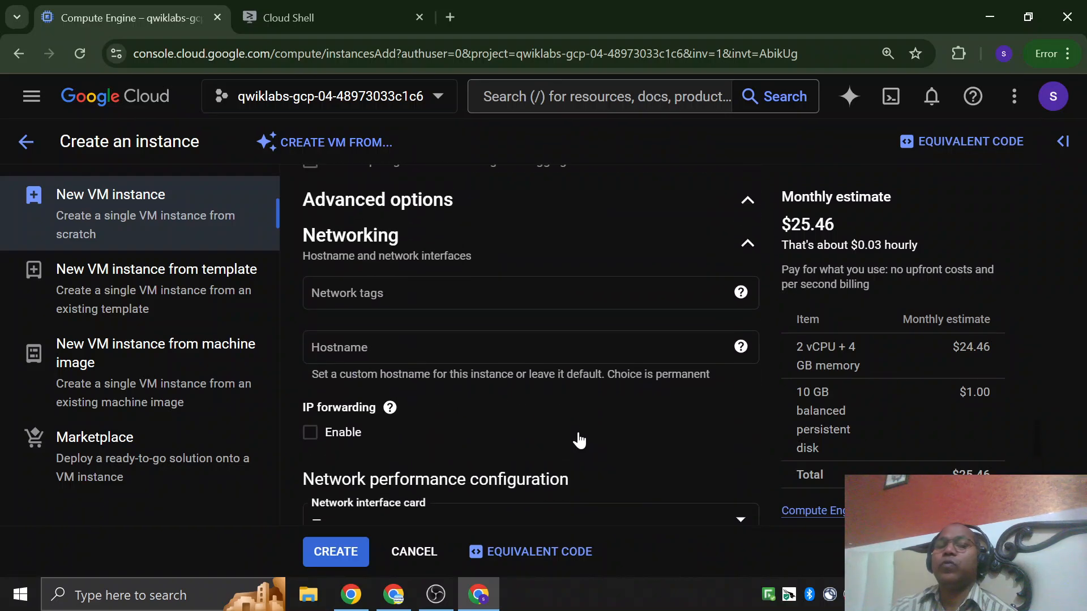
pyautogui.scroll(-8, 578, 440)
pyautogui.scroll(-2, 578, 440)
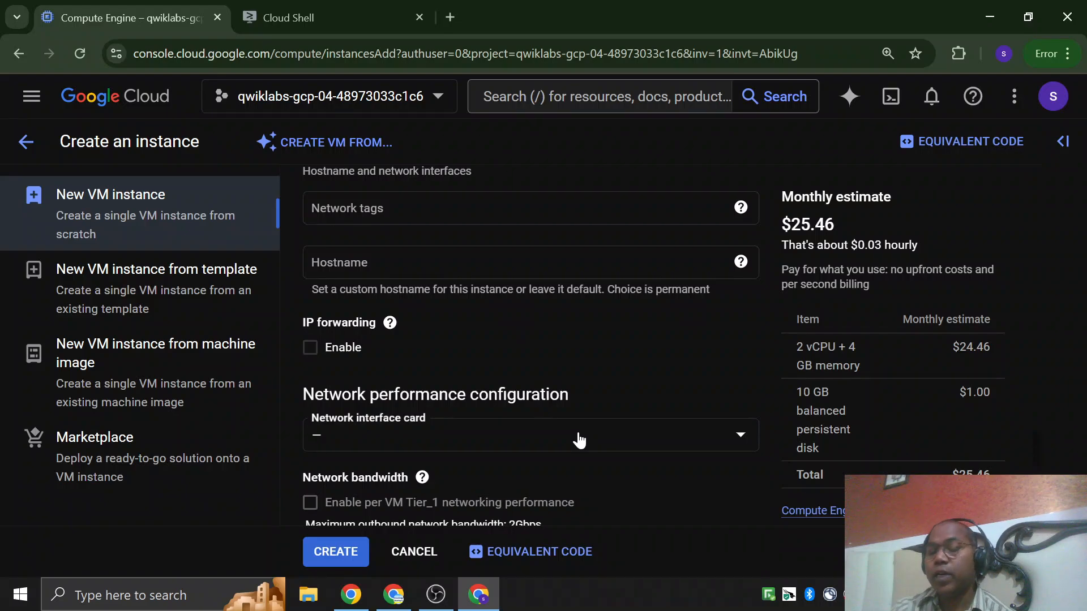
pyautogui.scroll(-5, 579, 441)
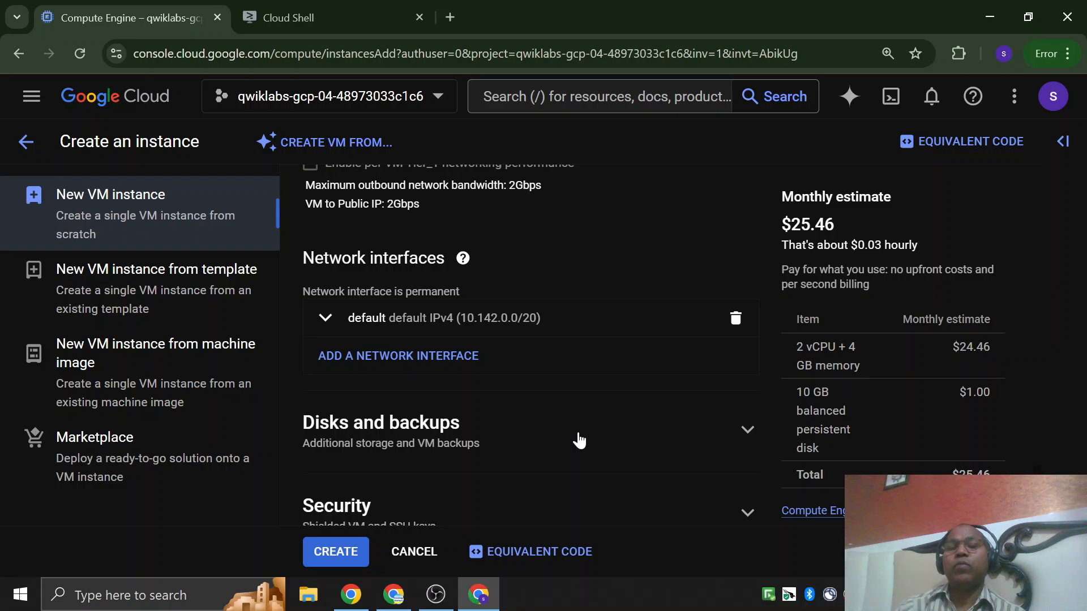
pyautogui.scroll(7, 579, 440)
pyautogui.scroll(-4, 579, 440)
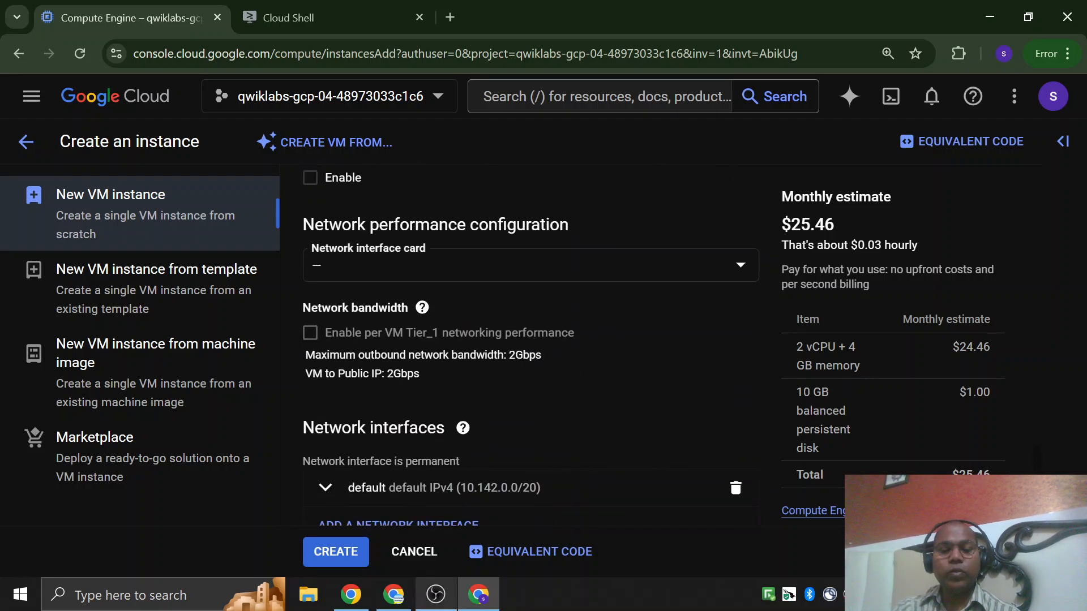
# Switch to the lab instructions and compare the required firewall, boot disk, region, zone and machine type values.
pyautogui.click(352, 597)
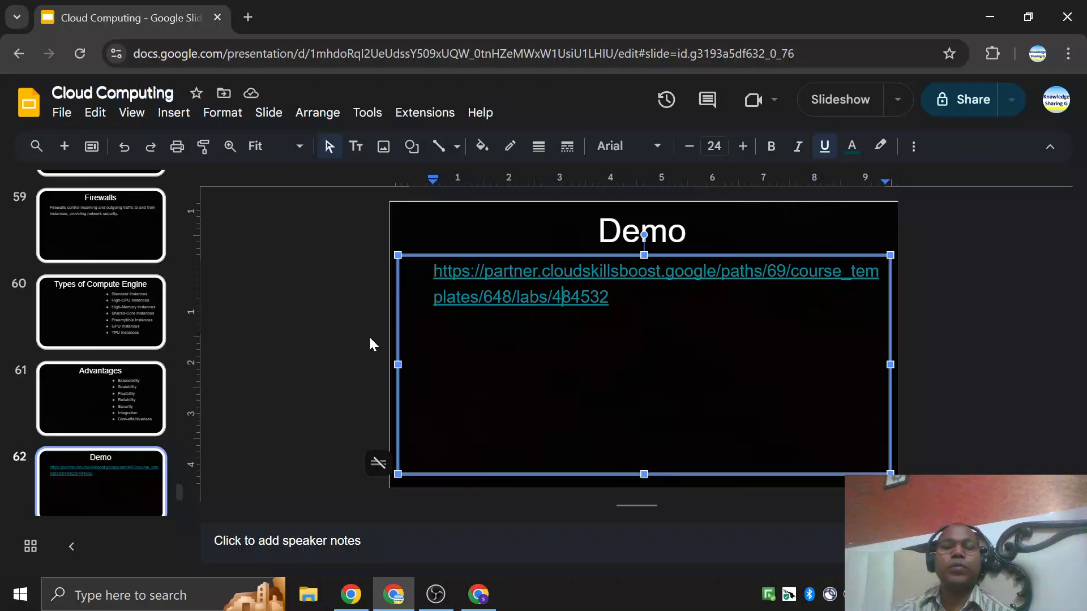
pyautogui.click(351, 595)
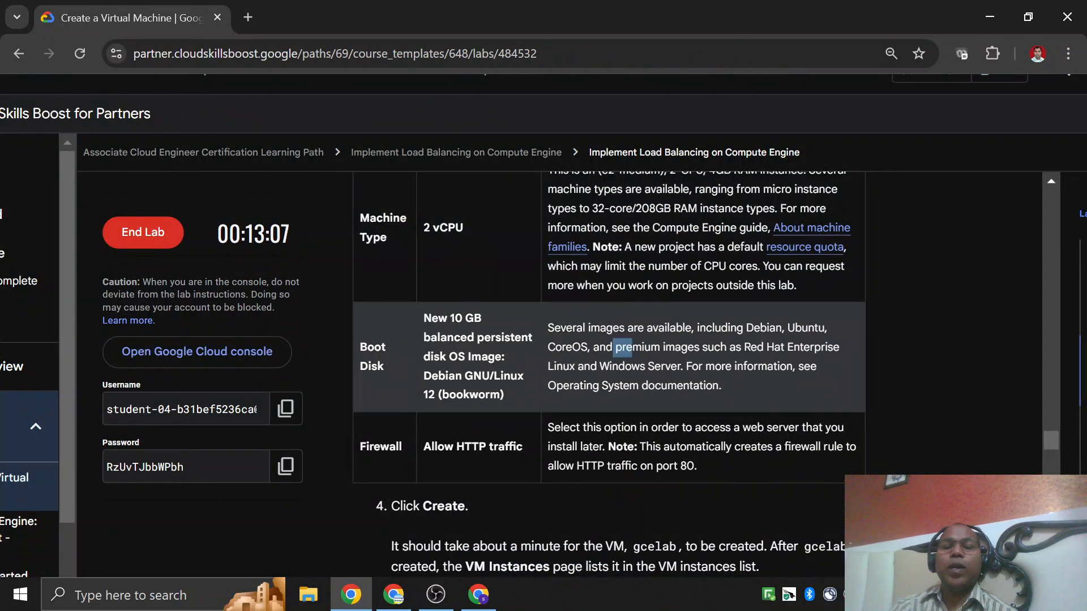
pyautogui.moveTo(381, 349); pyautogui.dragTo(445, 358)
pyautogui.moveTo(424, 458); pyautogui.dragTo(466, 457)
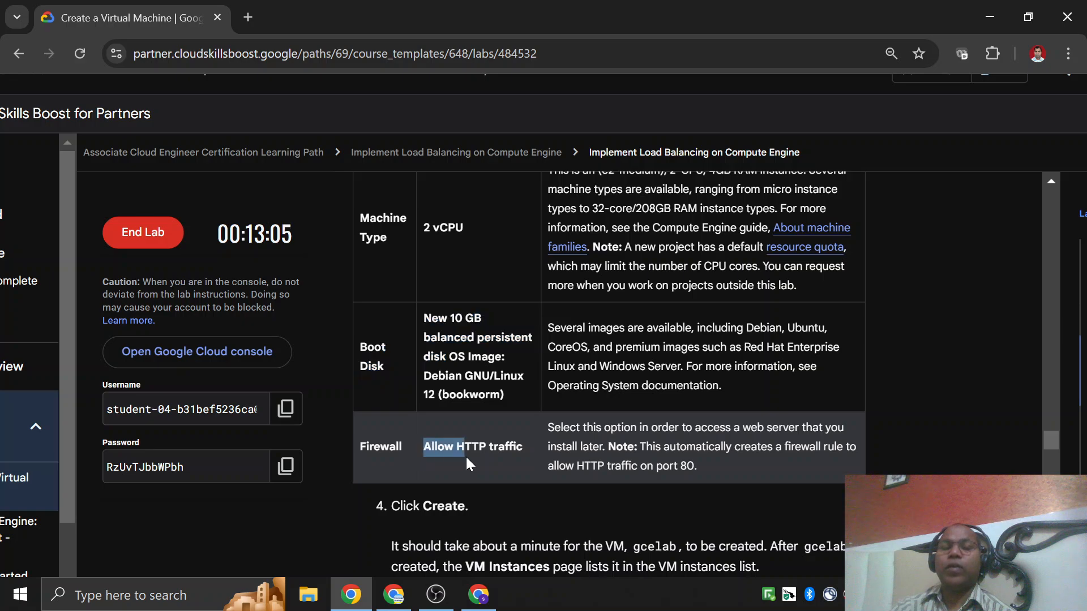
pyautogui.scroll(10, 467, 447)
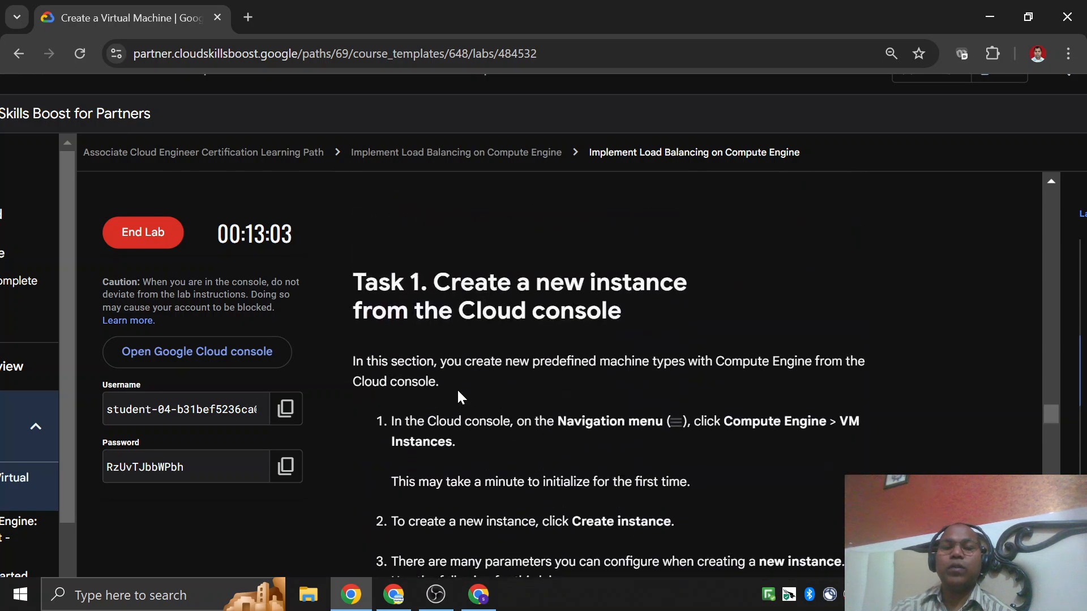
pyautogui.scroll(-10, 460, 396)
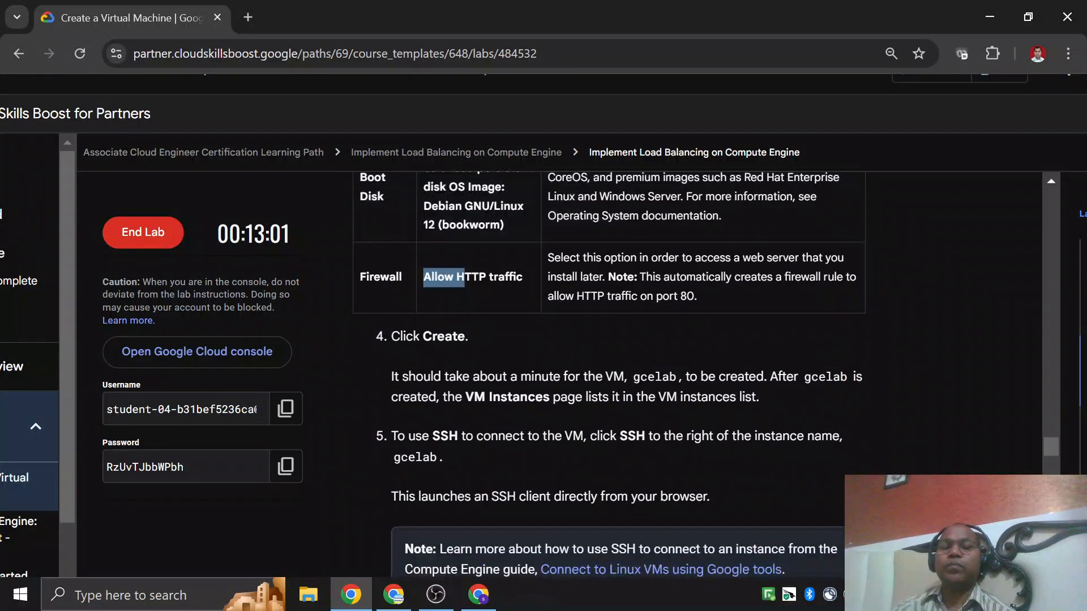
pyautogui.scroll(8, 451, 392)
pyautogui.scroll(-3, 452, 453)
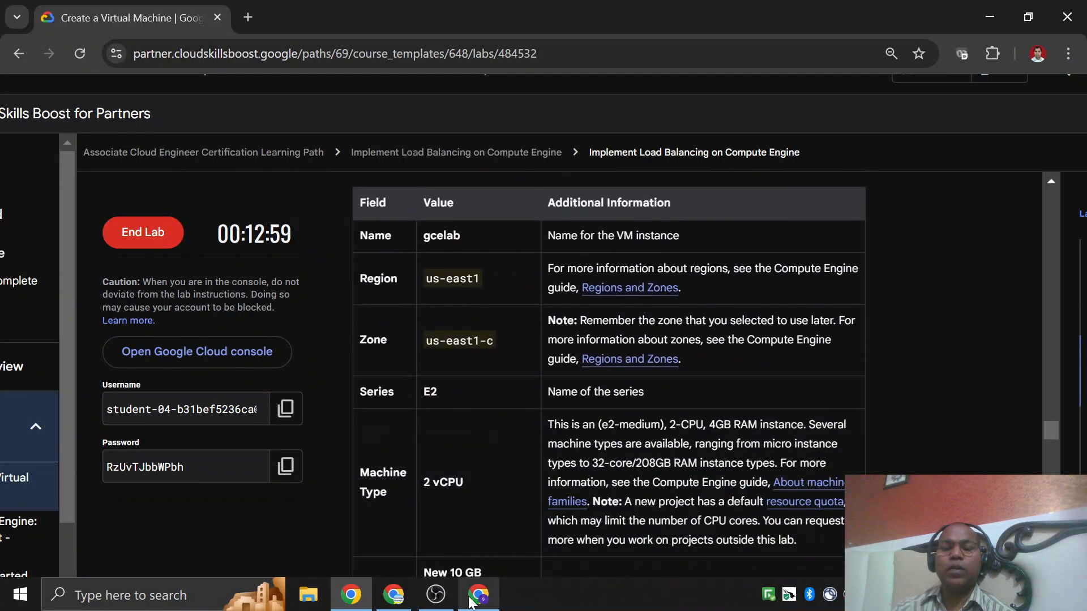
# Return to the Create an instance form and review the remaining advanced sections, from networking down to sole-tenancy.
pyautogui.click(477, 595)
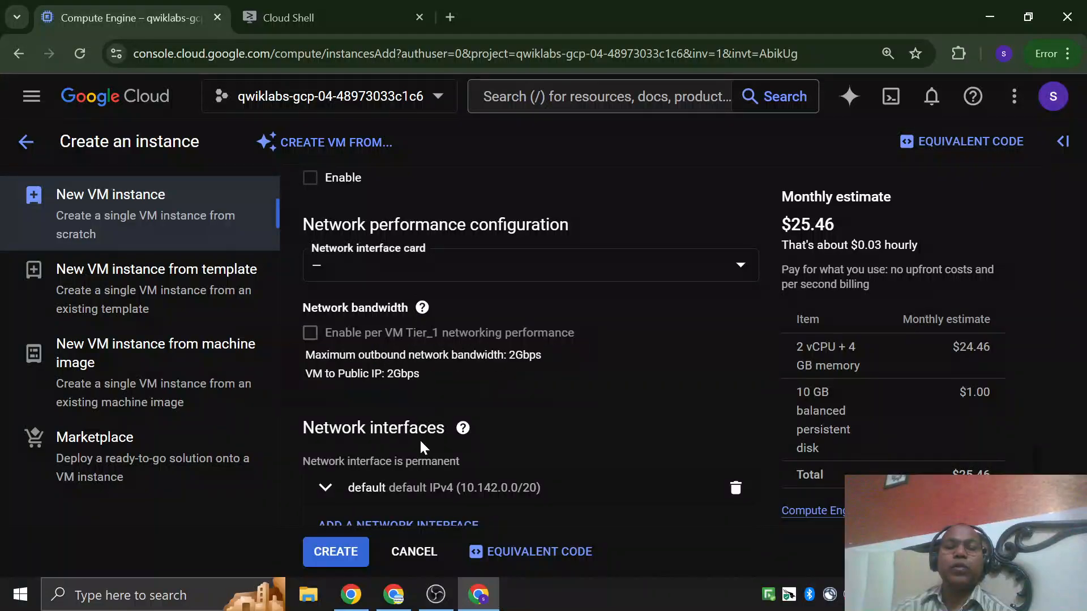
pyautogui.scroll(-4, 420, 447)
pyautogui.scroll(-2, 512, 437)
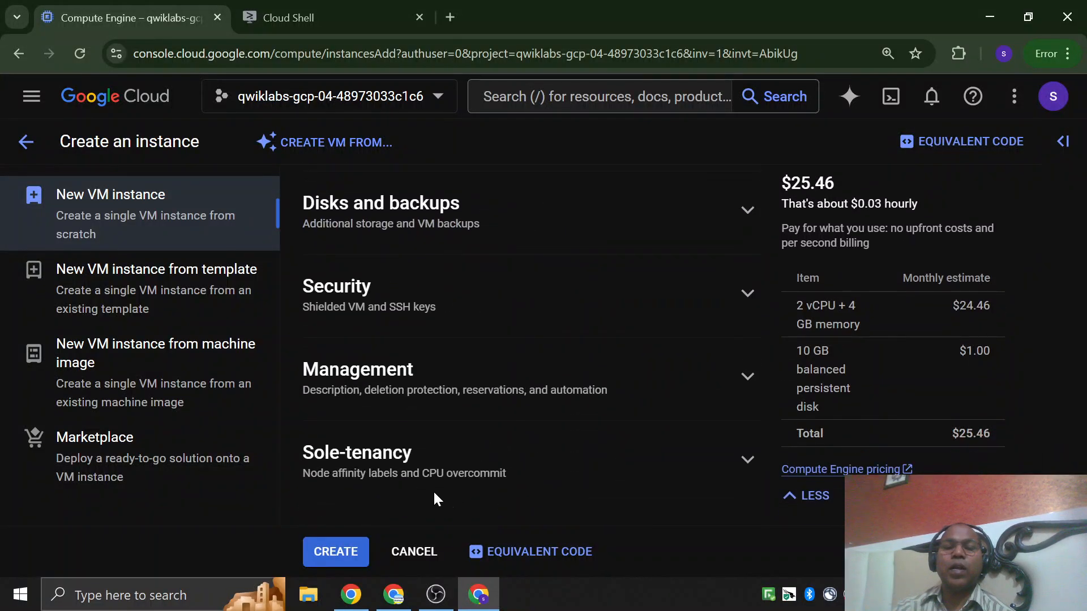
pyautogui.scroll(10, 436, 433)
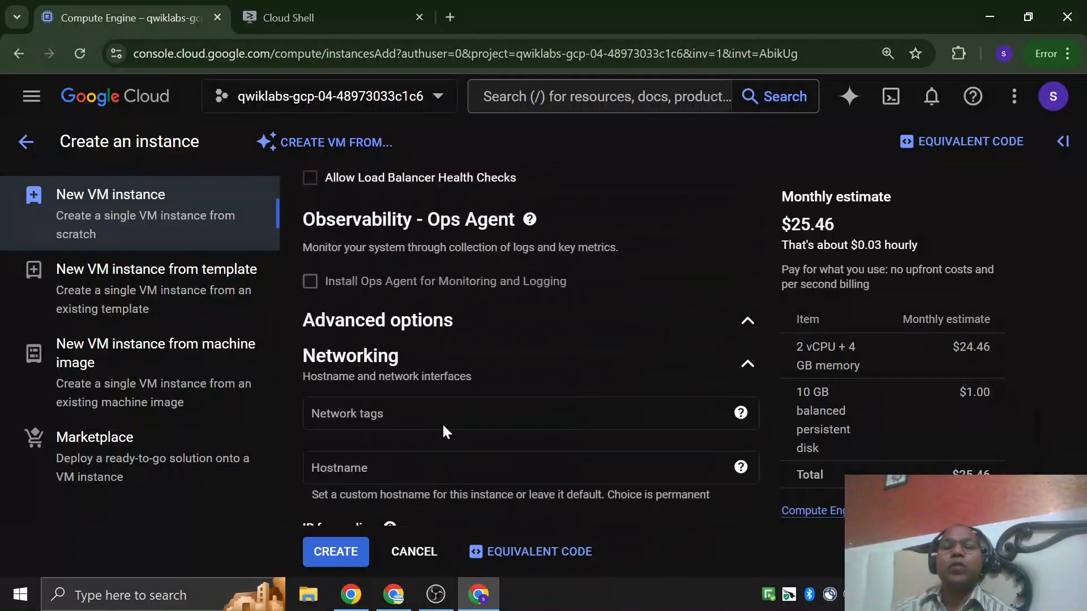
pyautogui.scroll(-9, 454, 369)
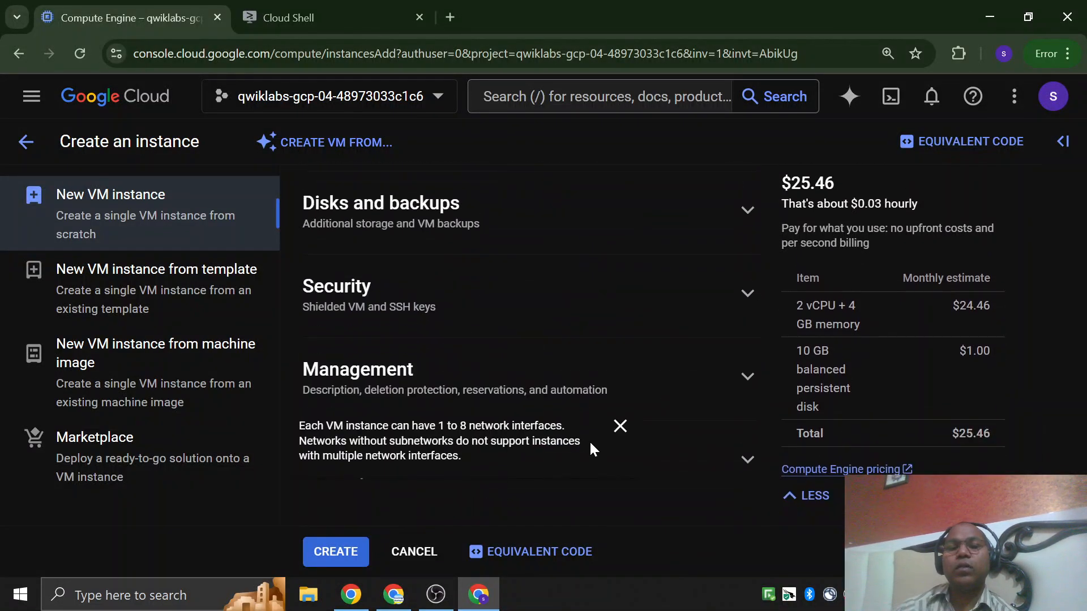
# Dismiss the network interface tip and expand the Sole-tenancy section.
pyautogui.click(620, 426)
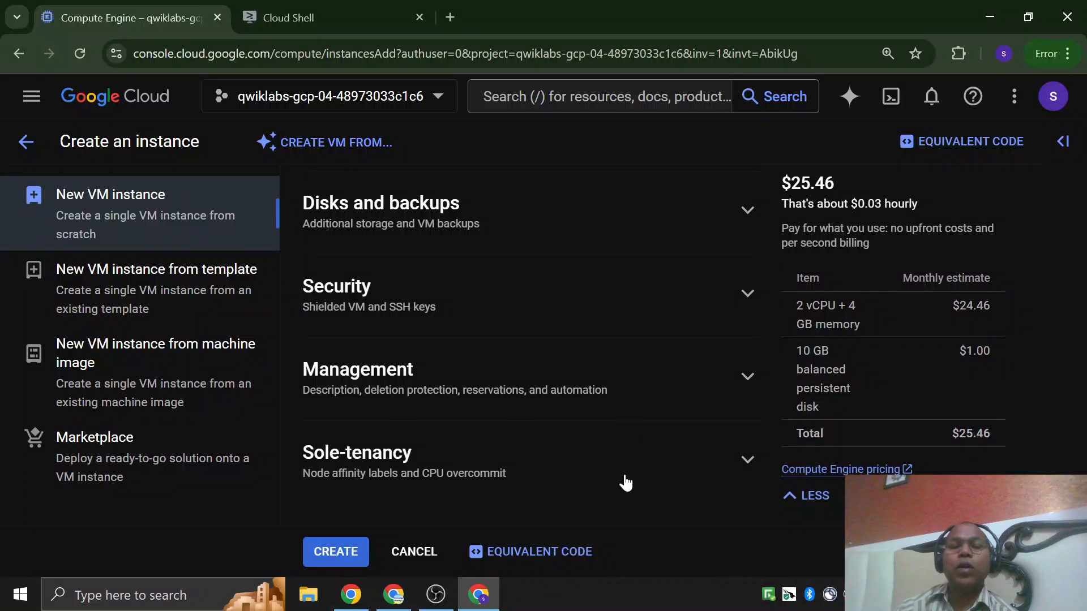
pyautogui.click(747, 460)
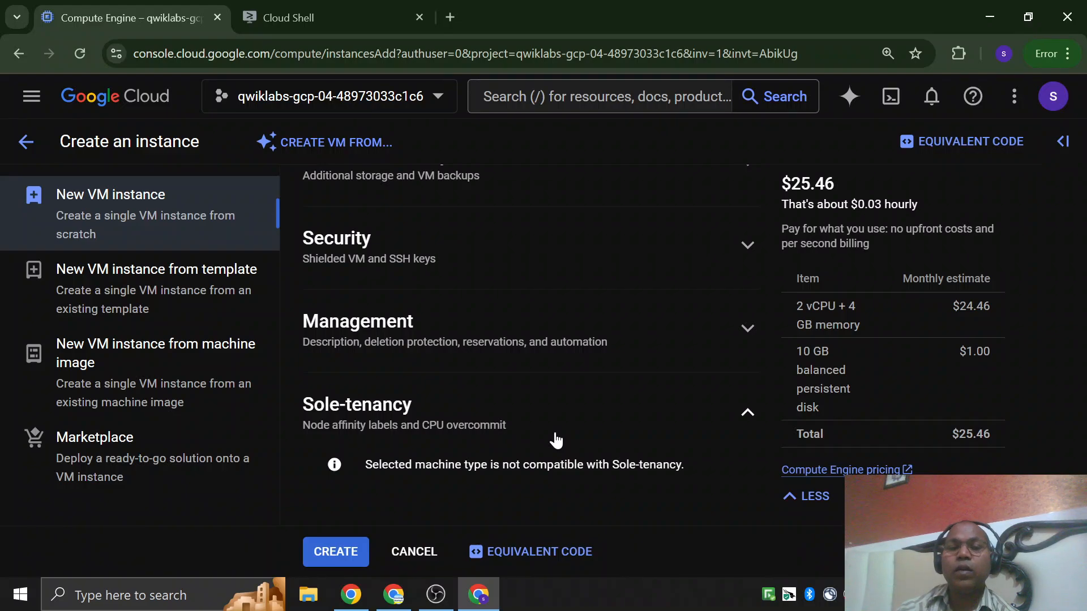
# Set the new instance's zone to us-east1-c.
pyautogui.scroll(20, 555, 439)
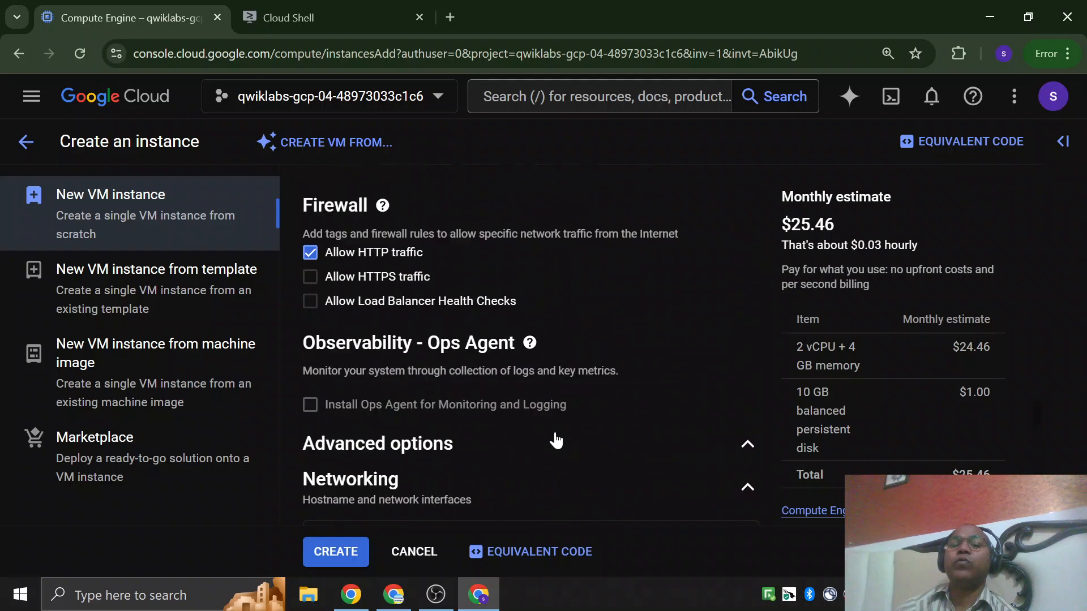
pyautogui.scroll(6, 555, 439)
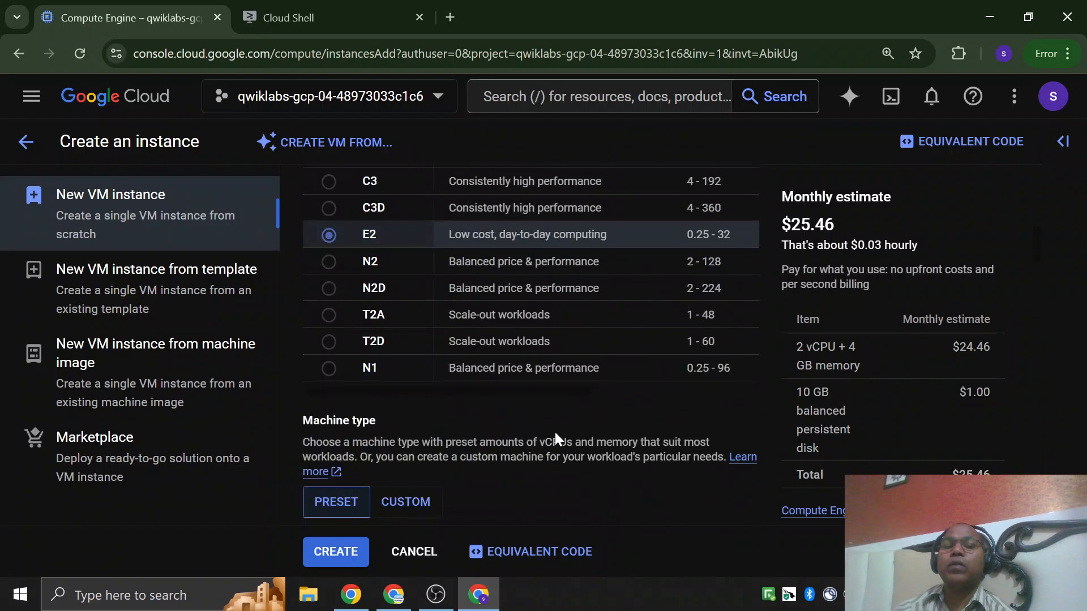
pyautogui.scroll(6, 555, 436)
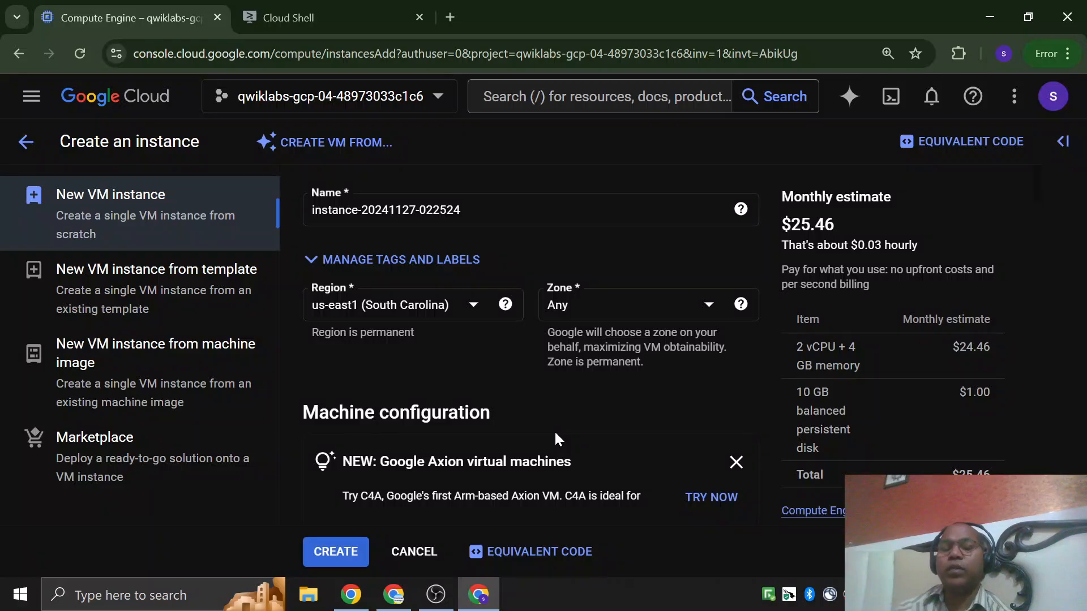
pyautogui.click(673, 312)
pyautogui.click(647, 376)
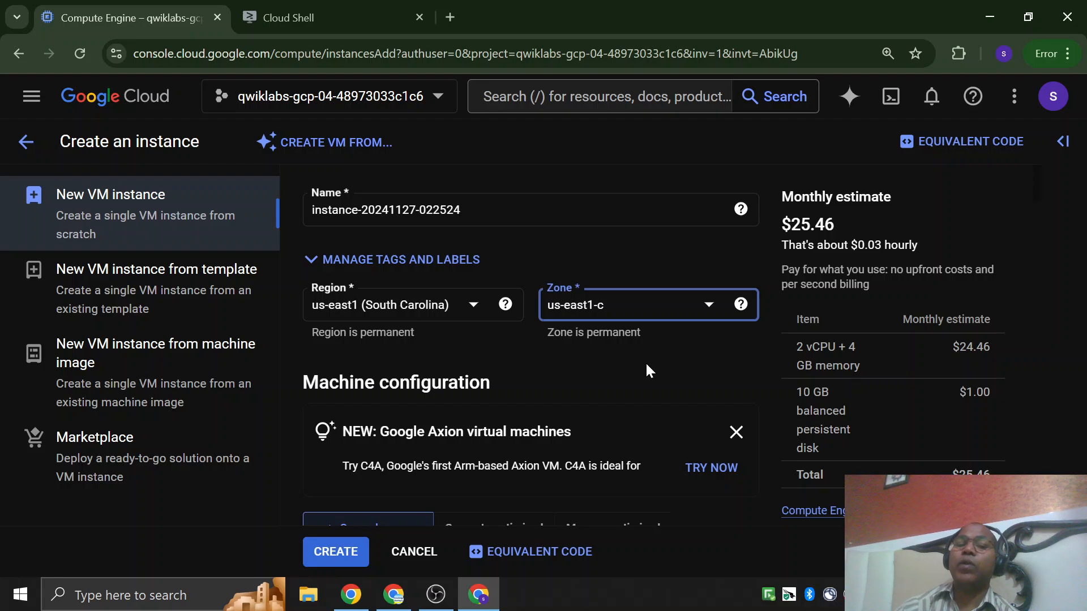
# Expand the Management section and look over its description, deletion protection, reservation and automation options.
pyautogui.scroll(-10, 647, 367)
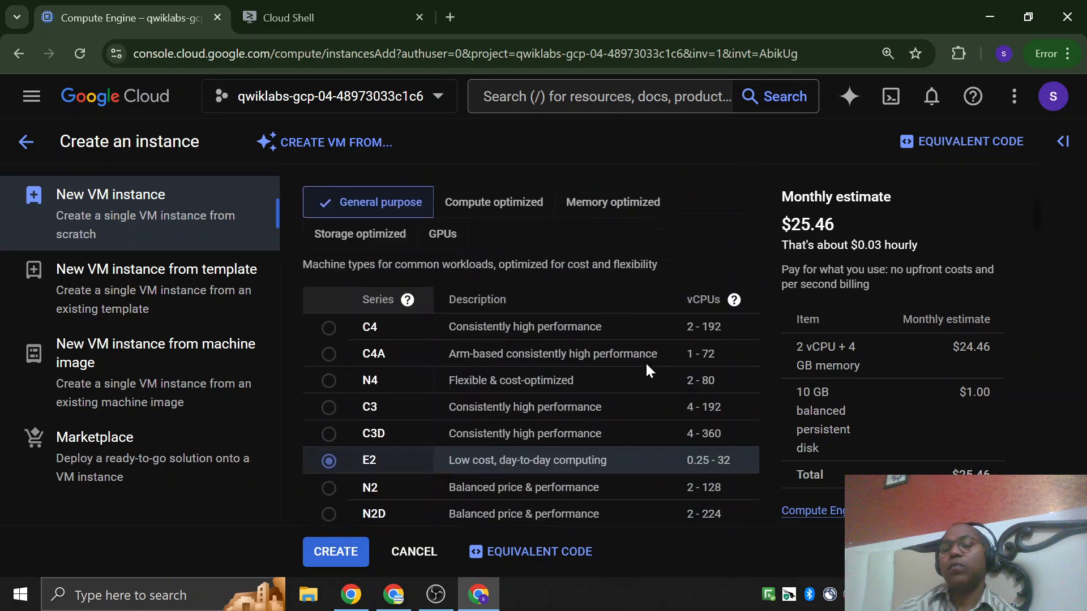
pyautogui.scroll(-6, 649, 370)
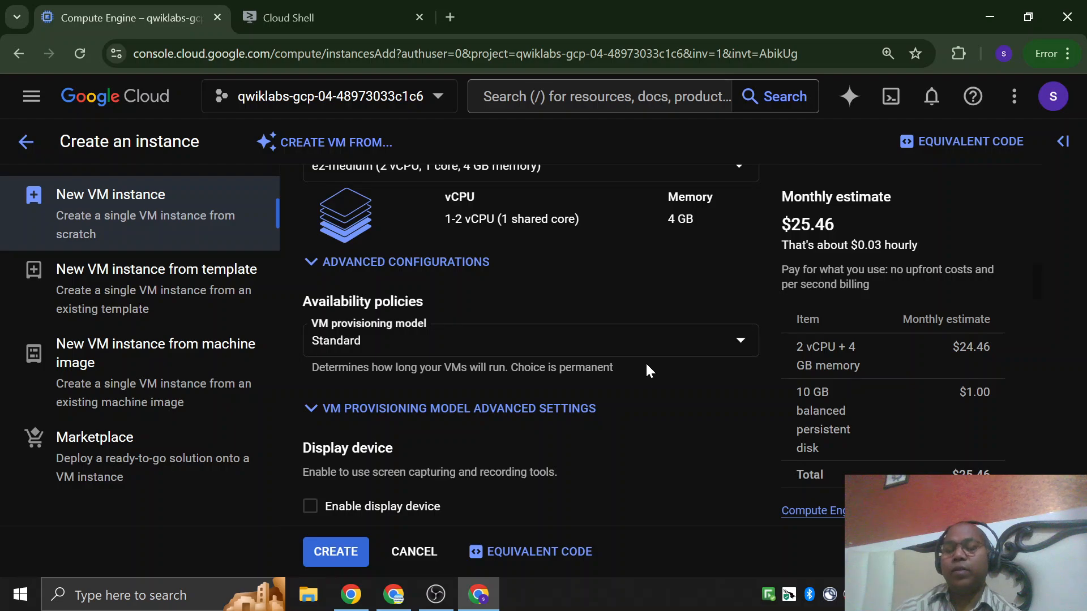
pyautogui.scroll(-10, 648, 371)
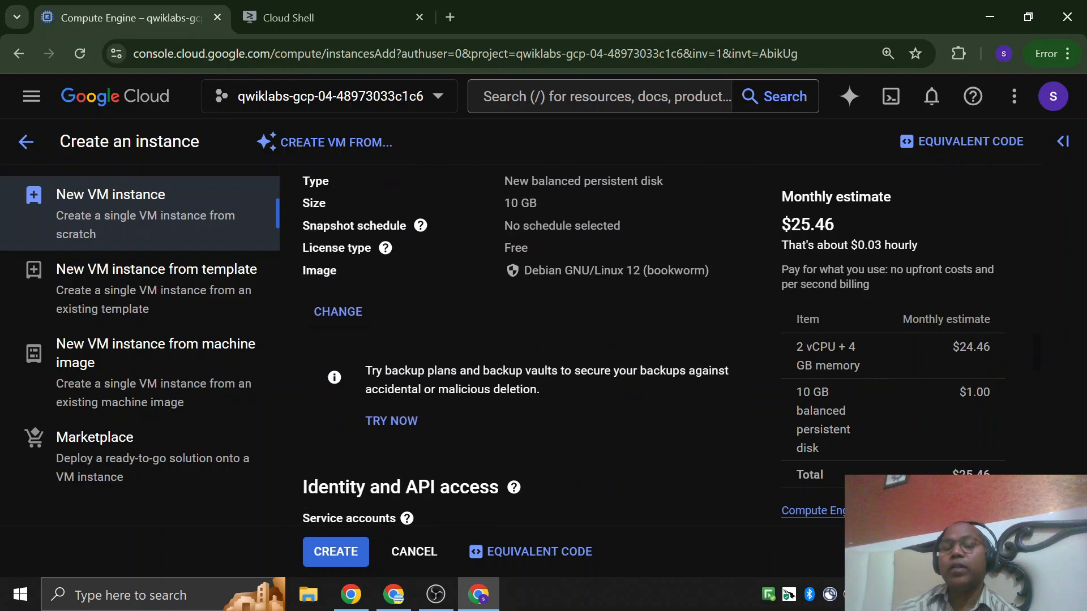
pyautogui.scroll(-15, 531, 348)
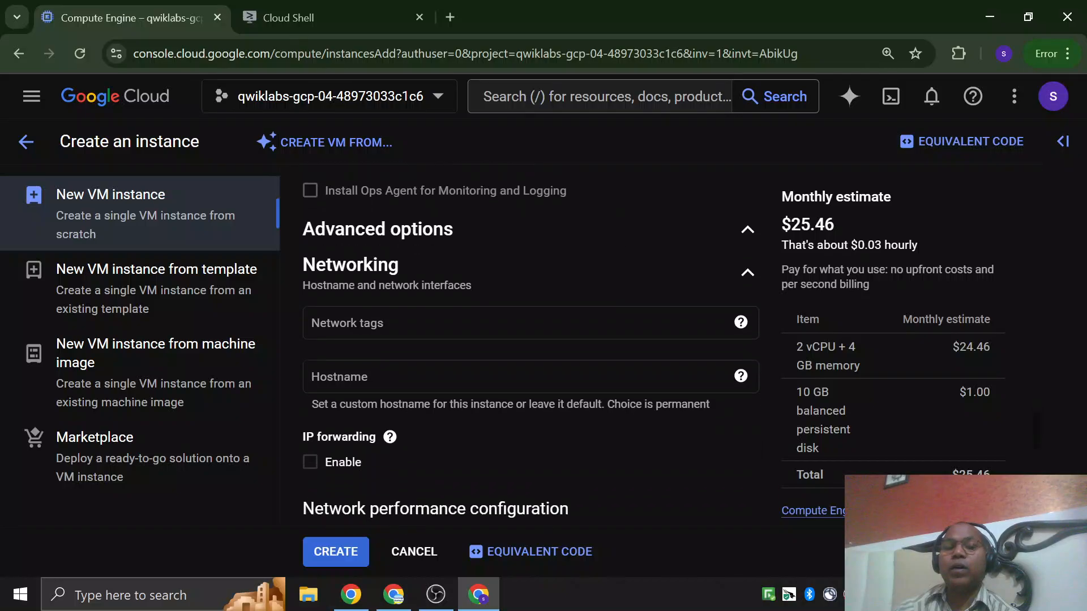
pyautogui.scroll(-3, 533, 447)
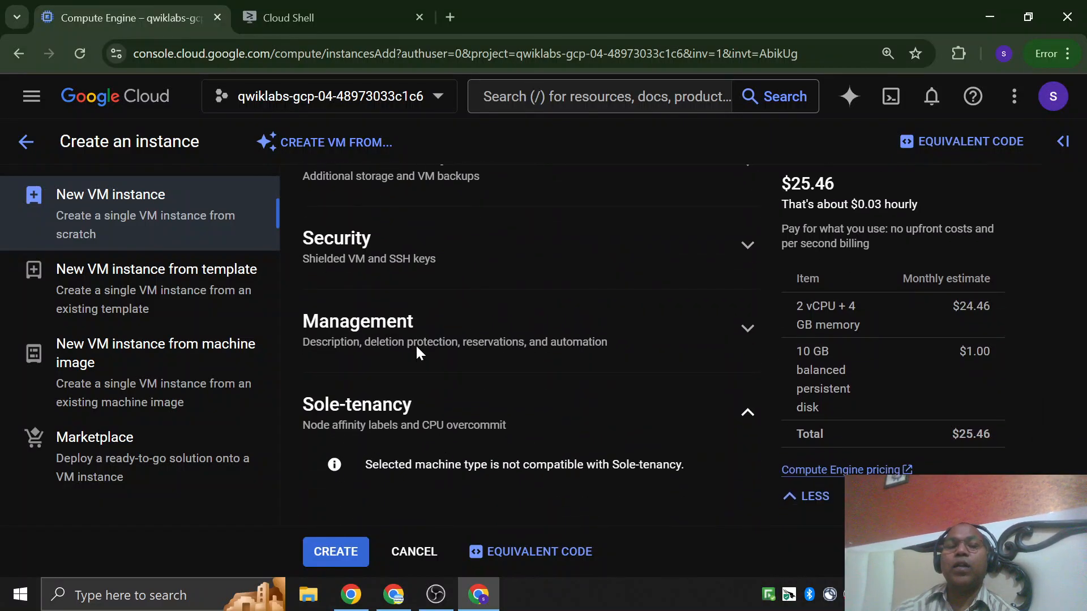
pyautogui.click(745, 338)
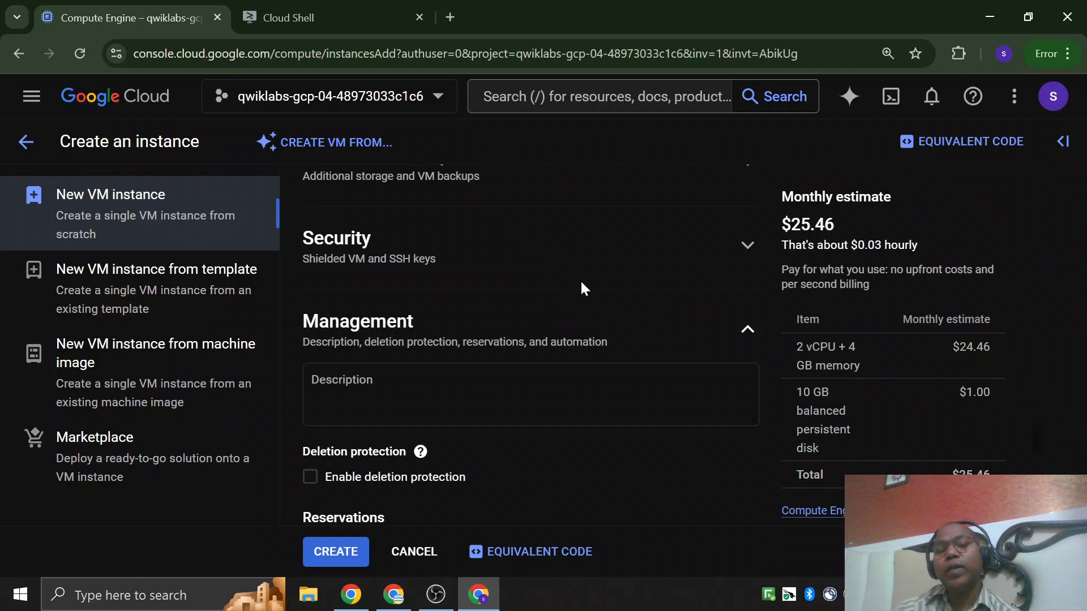
pyautogui.scroll(-3, 581, 297)
pyautogui.scroll(3, 506, 316)
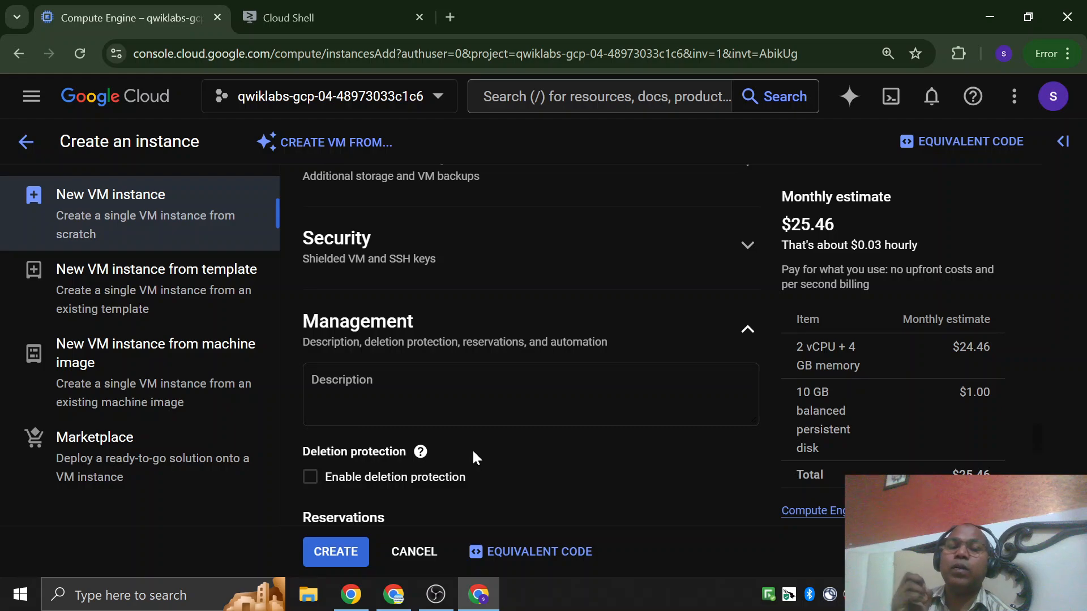
pyautogui.scroll(-5, 473, 457)
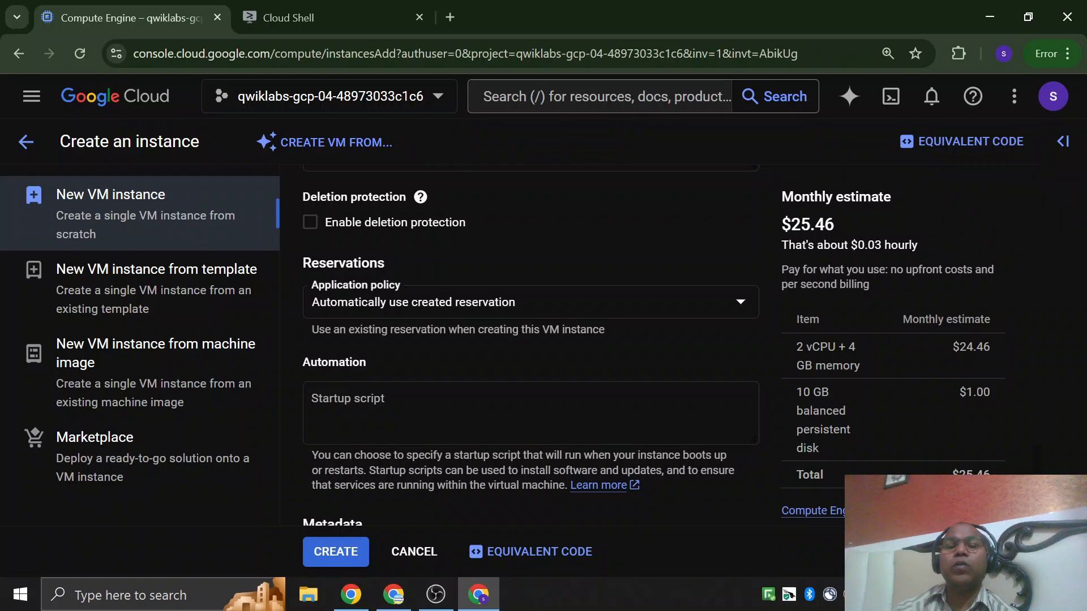
# Examine the startup script field and the metadata and data encryption settings below it.
pyautogui.click(368, 399)
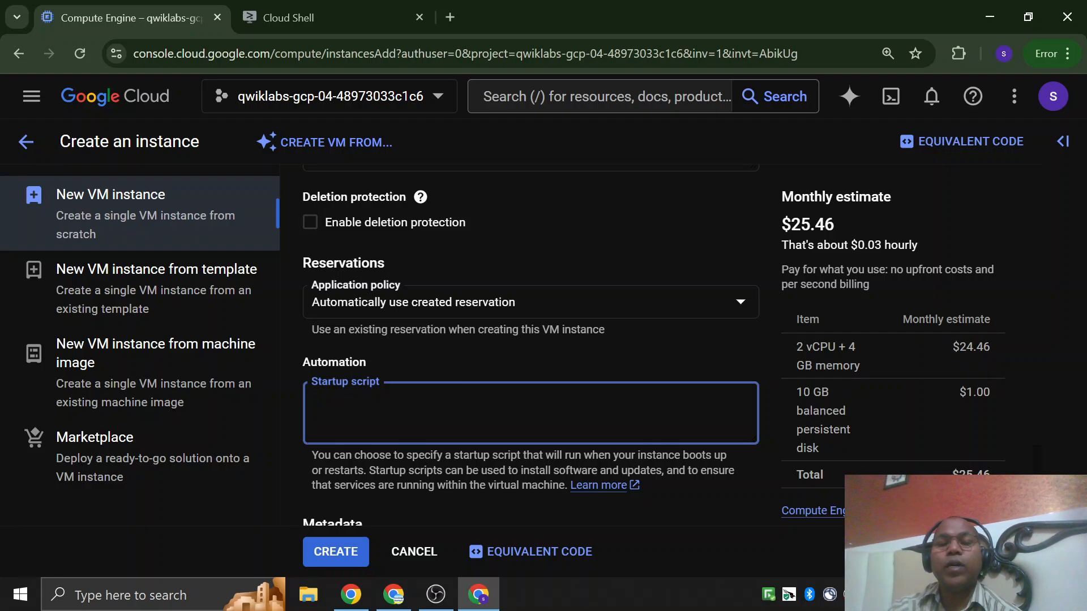
pyautogui.scroll(-3, 530, 345)
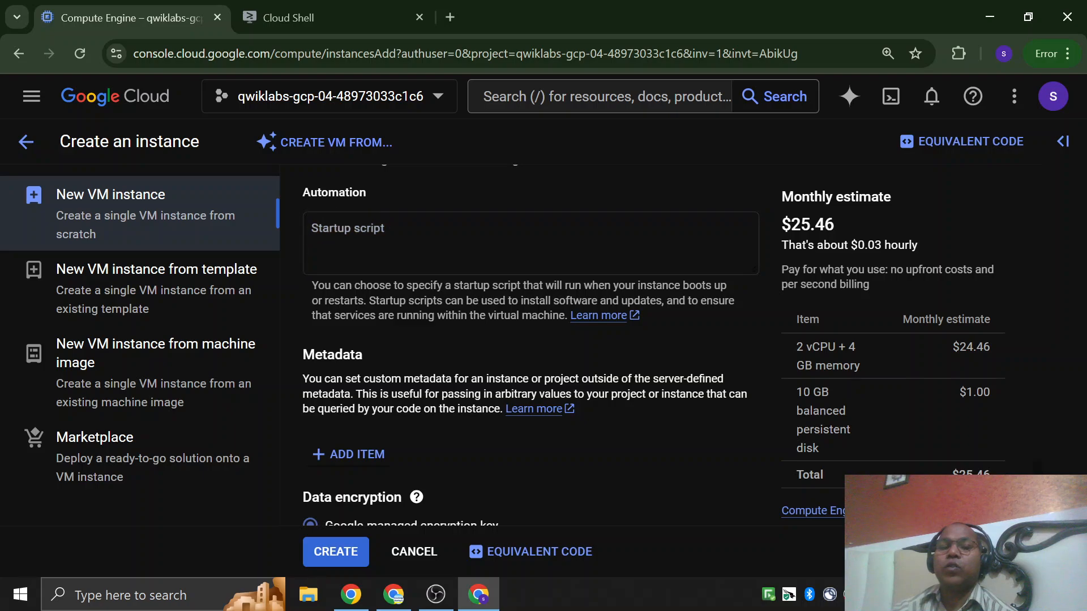
pyautogui.click(530, 243)
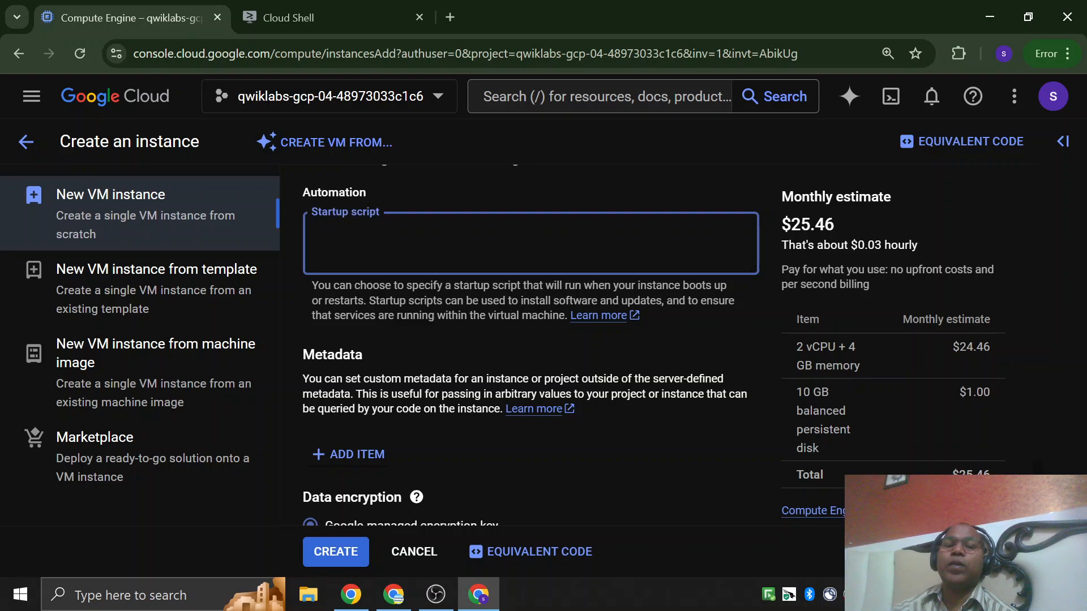
pyautogui.scroll(-3, 530, 339)
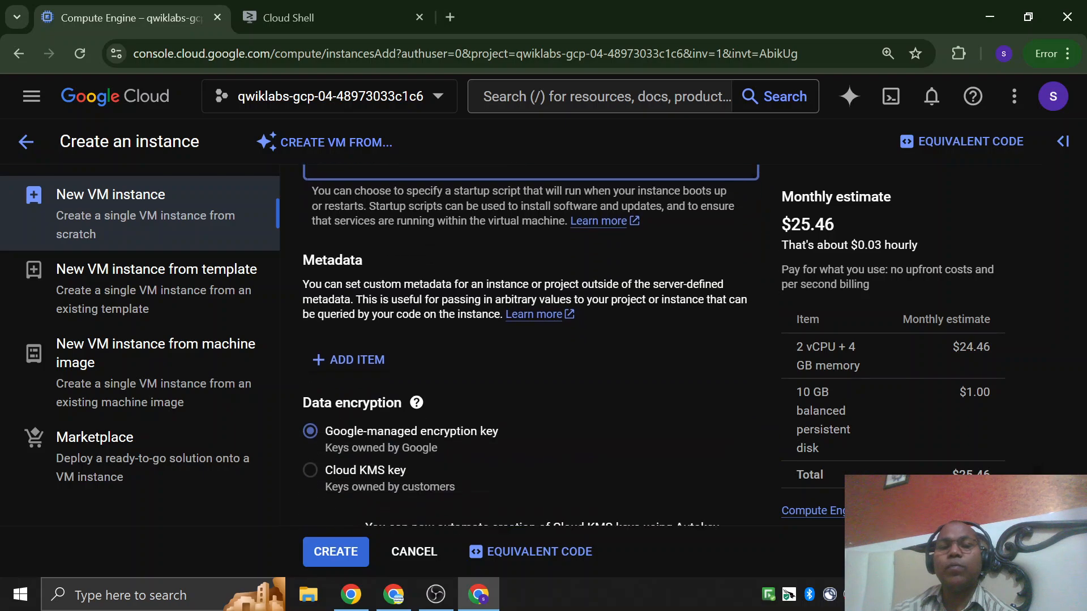
pyautogui.scroll(3, 410, 352)
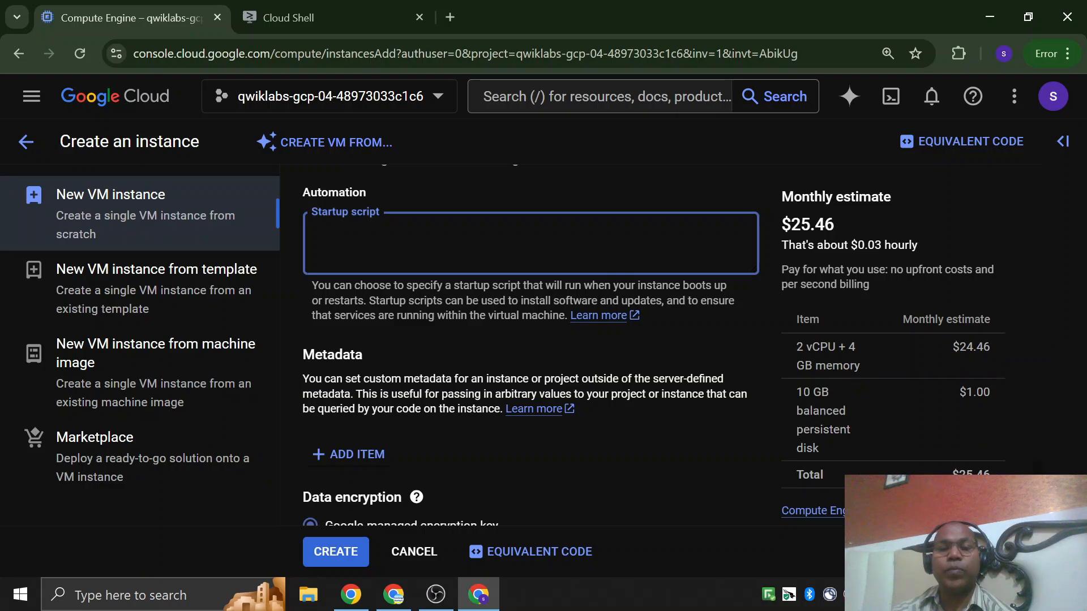
# Add a custom metadata item with its key and value left blank.
pyautogui.click(377, 310)
pyautogui.scroll(-3, 377, 310)
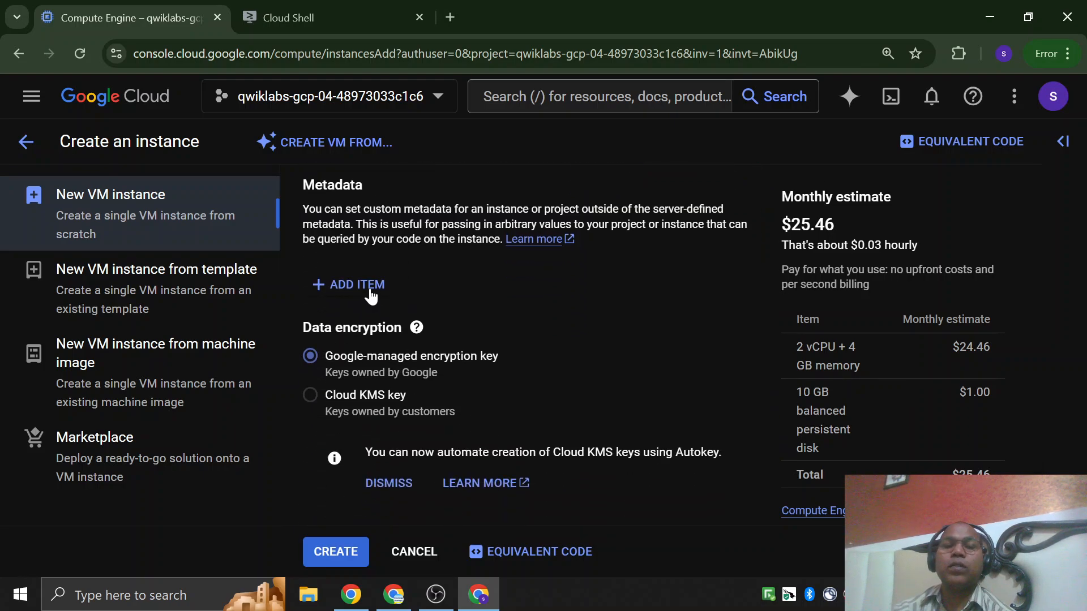
pyautogui.click(370, 288)
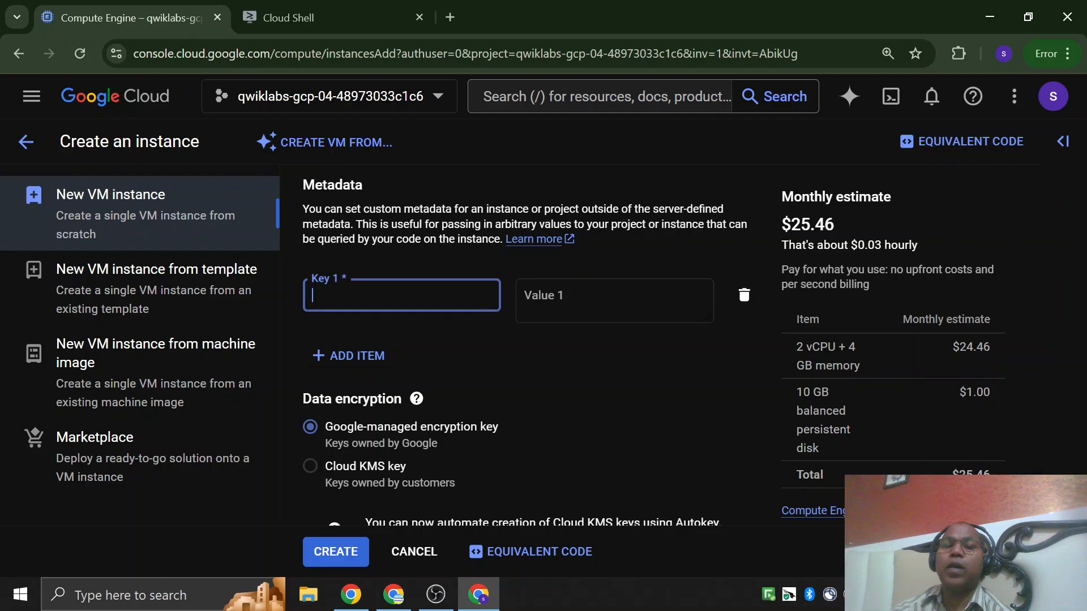
pyautogui.click(577, 298)
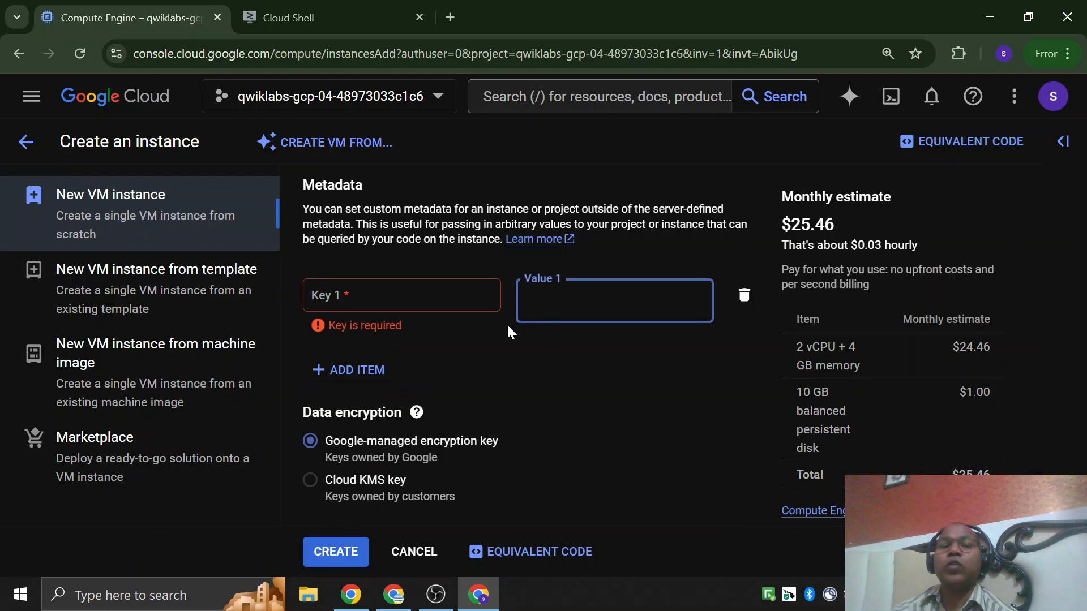
# Review the management settings from reservations down to the encryption key revocation policy and sole-tenancy.
pyautogui.scroll(6, 499, 325)
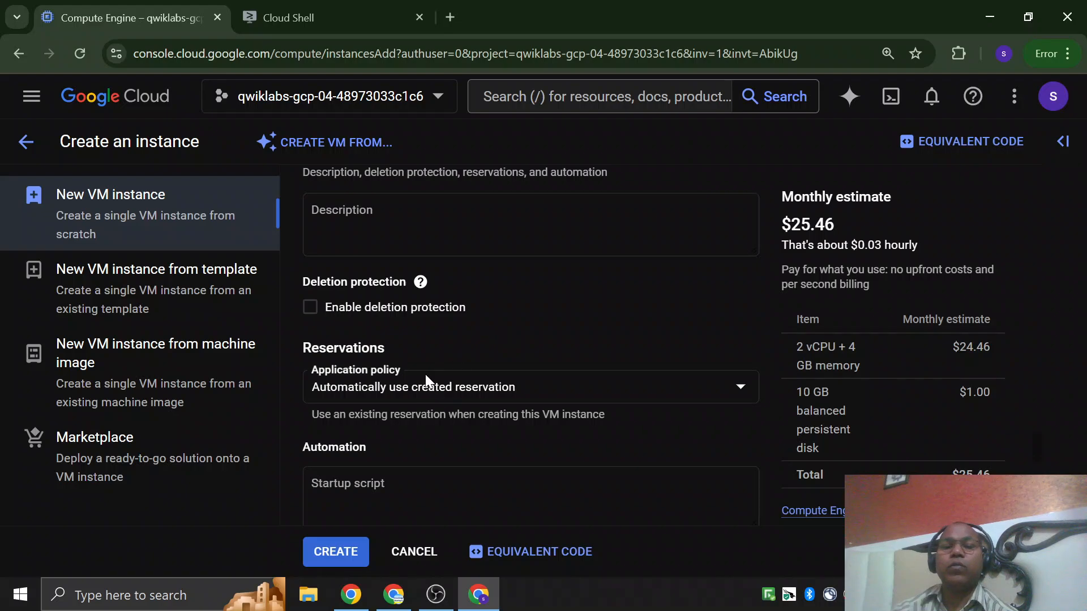
pyautogui.scroll(-4, 427, 383)
pyautogui.scroll(8, 405, 362)
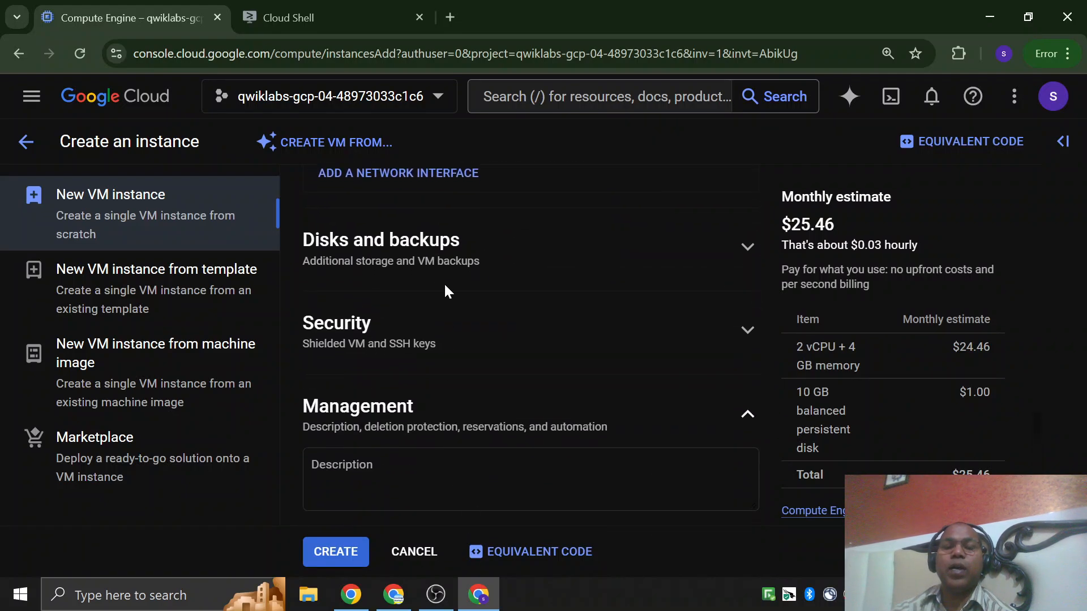
pyautogui.scroll(-7, 446, 291)
pyautogui.scroll(-5, 446, 292)
pyautogui.scroll(-4, 444, 283)
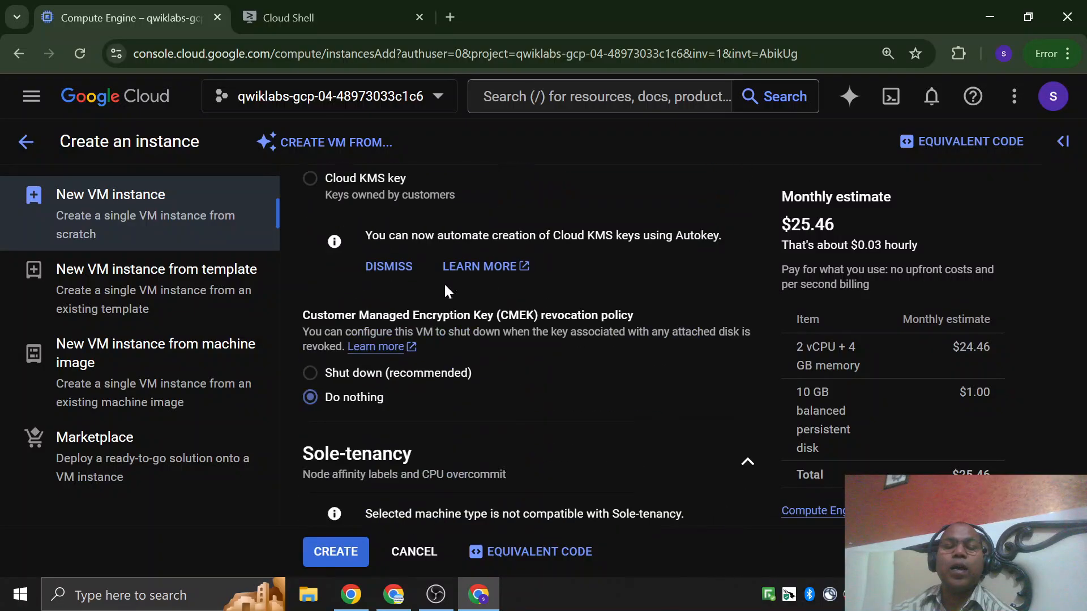
pyautogui.scroll(4, 444, 284)
pyautogui.scroll(-4, 443, 284)
pyautogui.scroll(-1, 456, 288)
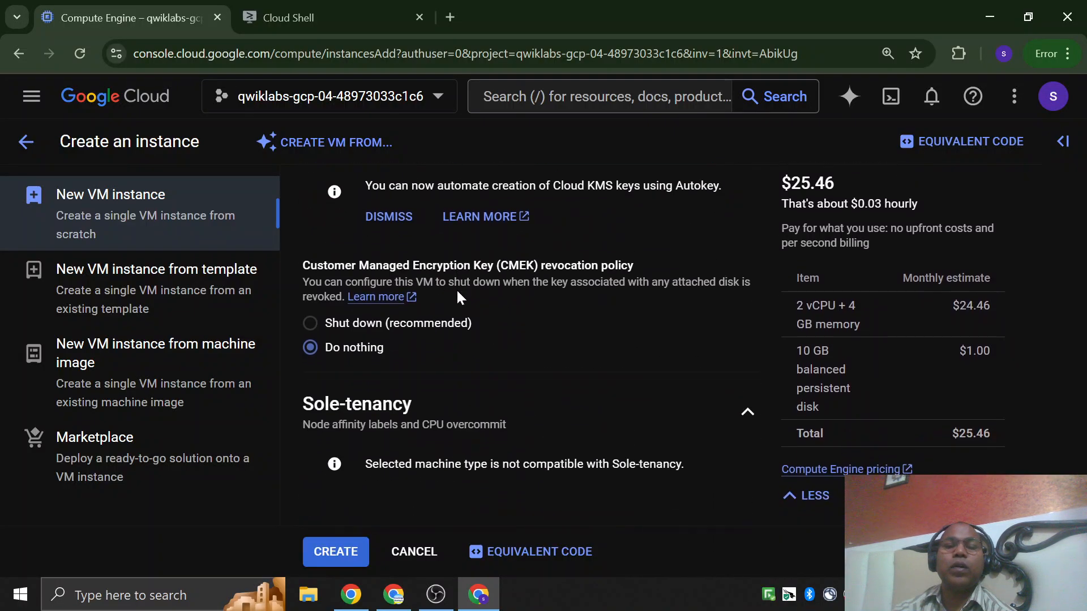
pyautogui.scroll(1, 453, 317)
pyautogui.scroll(-1, 452, 332)
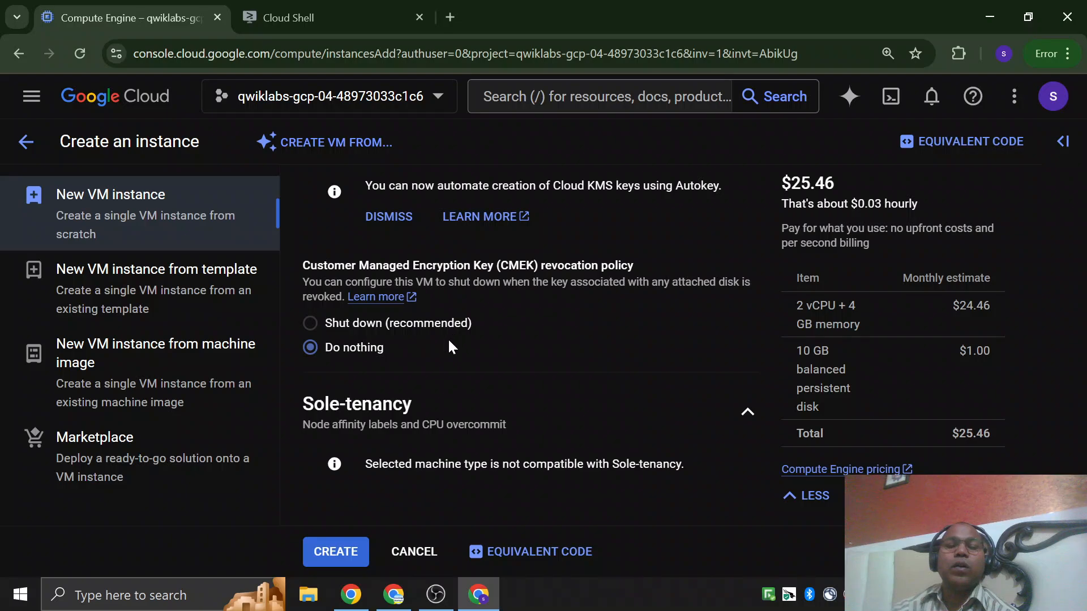
# Recheck the network performance, region, zone, machine series and machine type of the new instance.
pyautogui.scroll(10, 447, 338)
pyautogui.scroll(20, 448, 367)
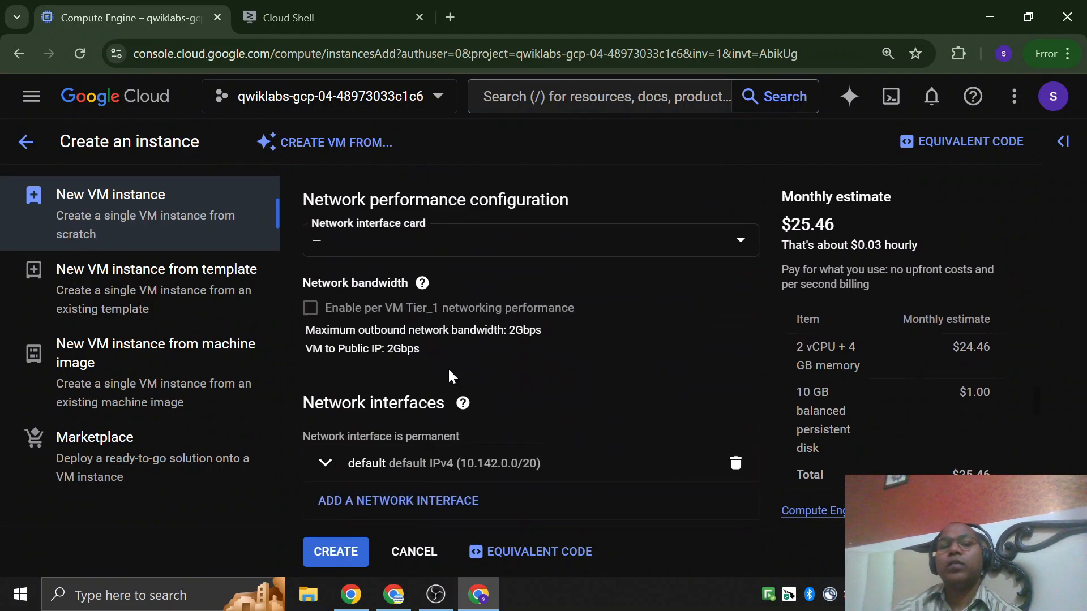
pyautogui.scroll(10, 417, 378)
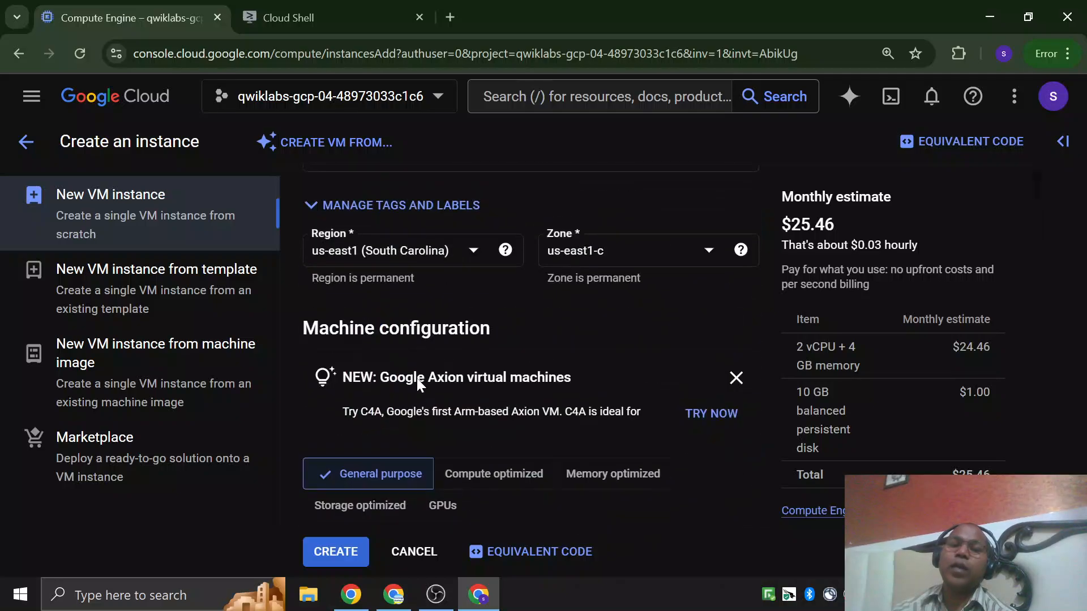
pyautogui.scroll(-6, 472, 319)
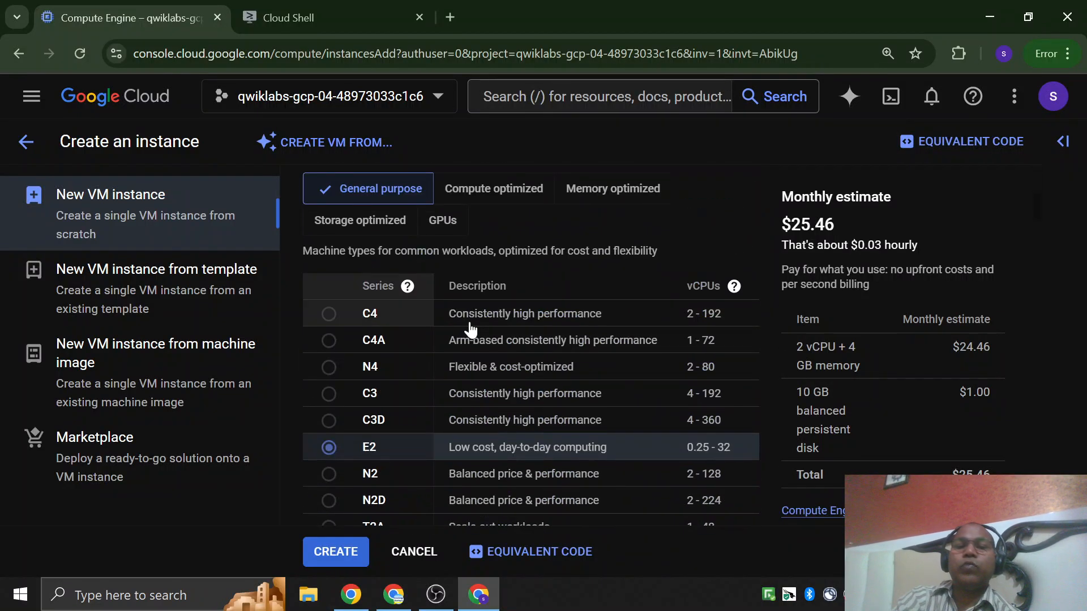
pyautogui.scroll(3, 468, 300)
pyautogui.scroll(-10, 468, 322)
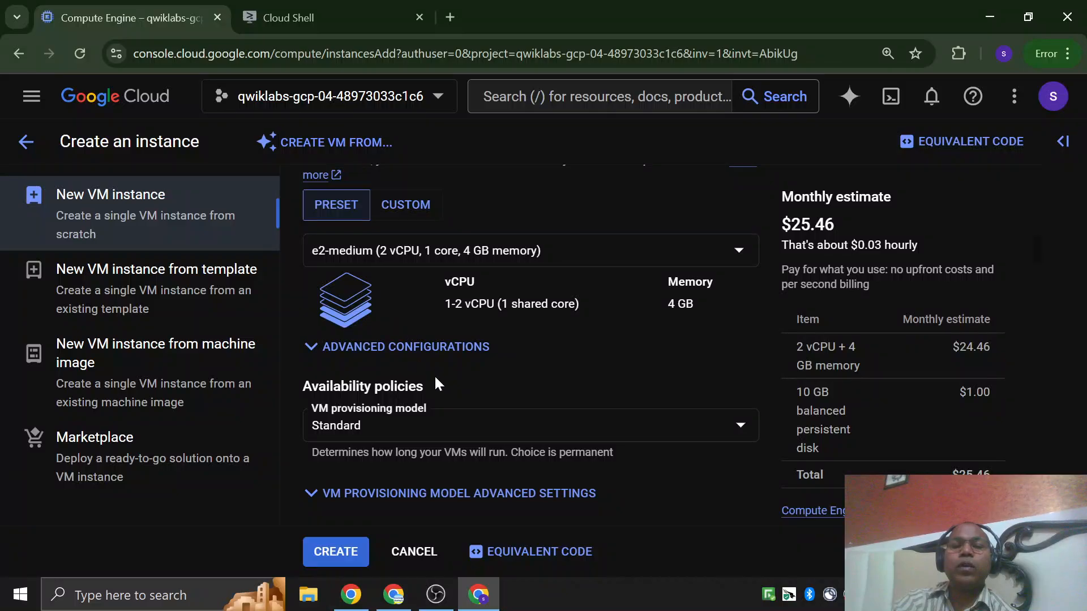
# Show the VM provisioning models under the availability policies and mark the Standard and Spot options for comparison.
pyautogui.scroll(-3, 434, 374)
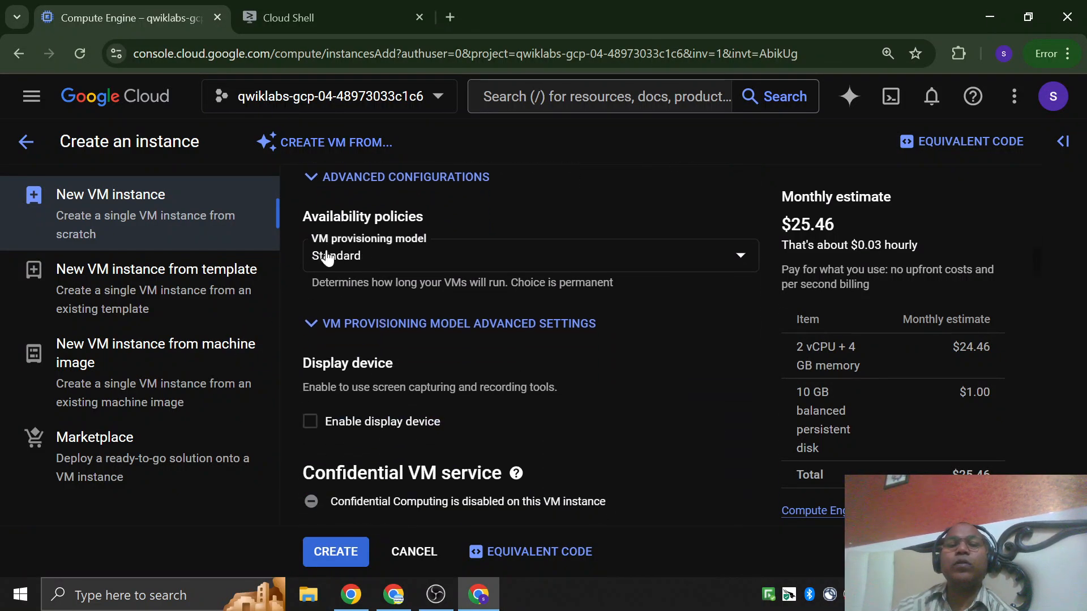
pyautogui.click(366, 265)
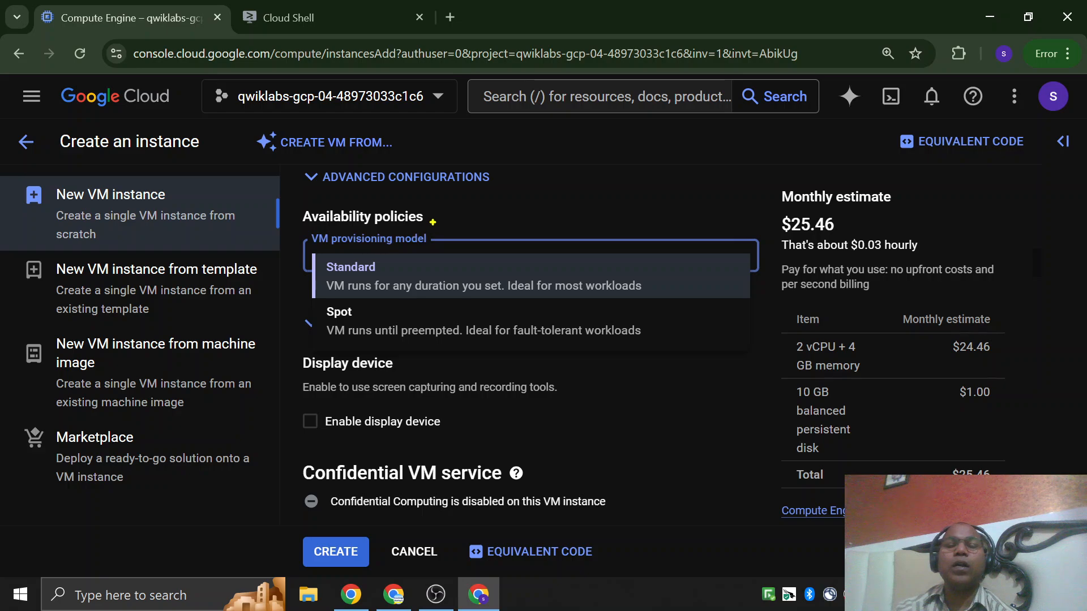
pyautogui.moveTo(442, 206)
pyautogui.mouseDown()
pyautogui.moveTo(341, 199)
pyautogui.moveTo(297, 244)
pyautogui.moveTo(296, 350)
pyautogui.moveTo(685, 358)
pyautogui.moveTo(677, 220)
pyautogui.moveTo(428, 217)
pyautogui.mouseUp()
pyautogui.moveTo(390, 262)
pyautogui.mouseDown()
pyautogui.moveTo(399, 276)
pyautogui.moveTo(664, 124)
pyautogui.mouseUp()
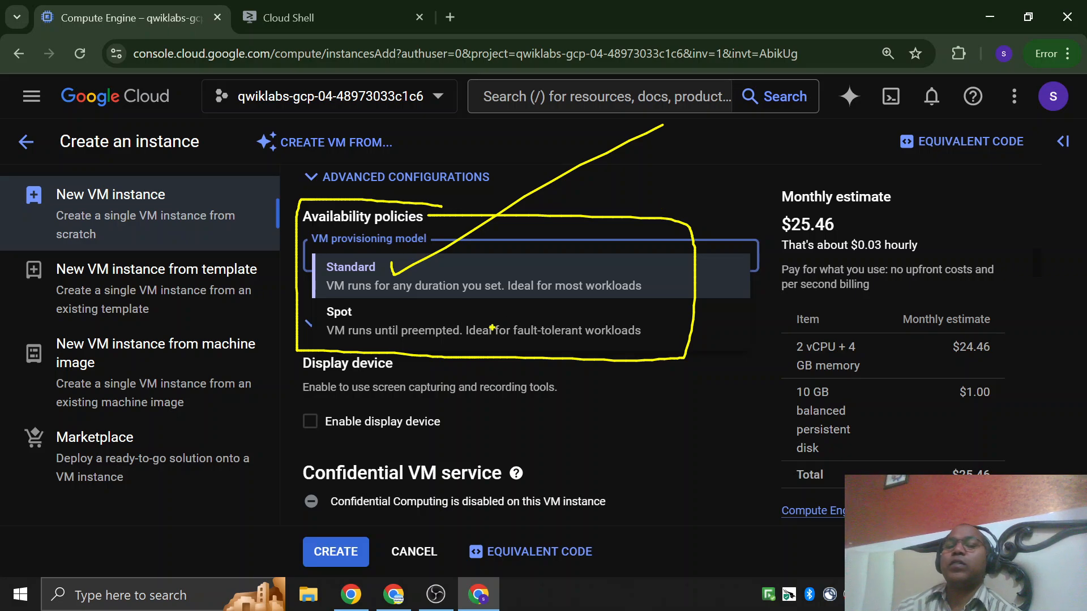
pyautogui.moveTo(505, 318)
pyautogui.mouseDown()
pyautogui.moveTo(580, 401)
pyautogui.moveTo(386, 310)
pyautogui.moveTo(395, 338)
pyautogui.mouseUp()
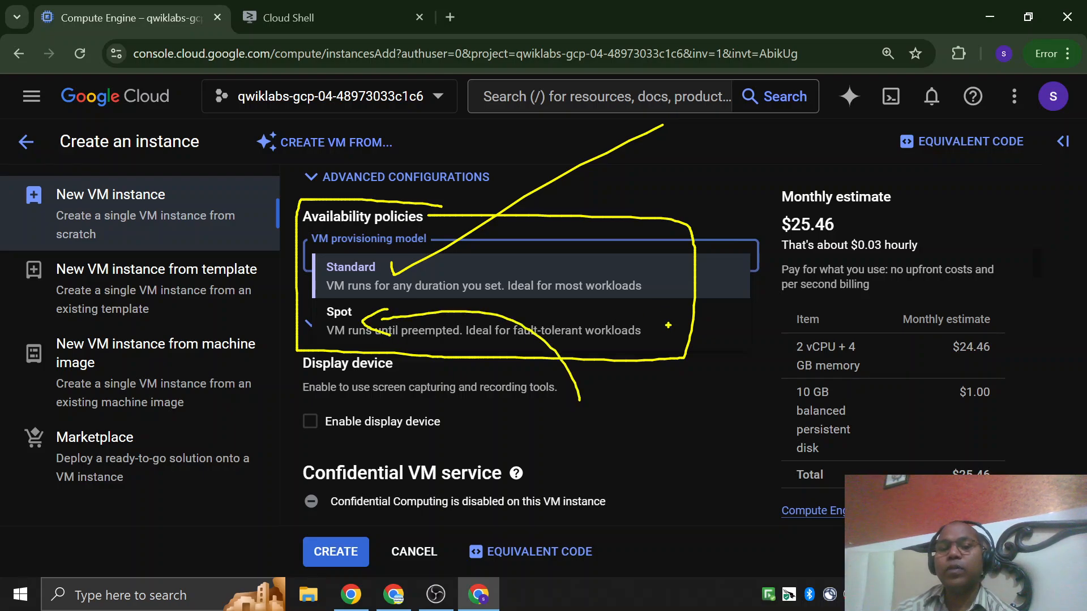
# Set the VM provisioning model to Spot and check the monthly estimate and the options for VM termination.
pyautogui.moveTo(326, 341); pyautogui.dragTo(415, 341)
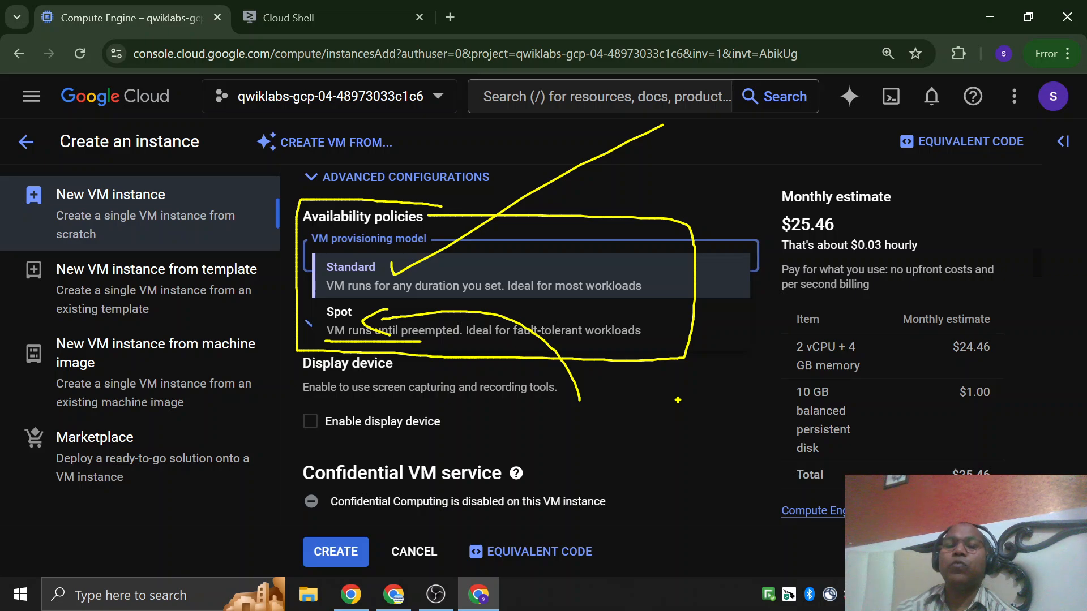
pyautogui.press('Escape')
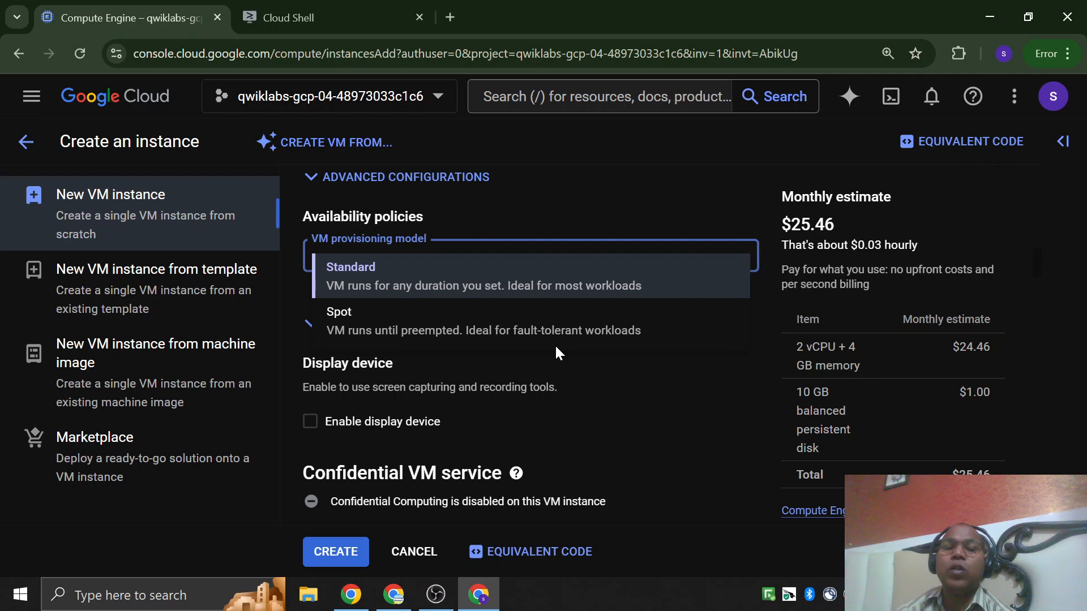
pyautogui.click(596, 335)
pyautogui.scroll(-3, 596, 335)
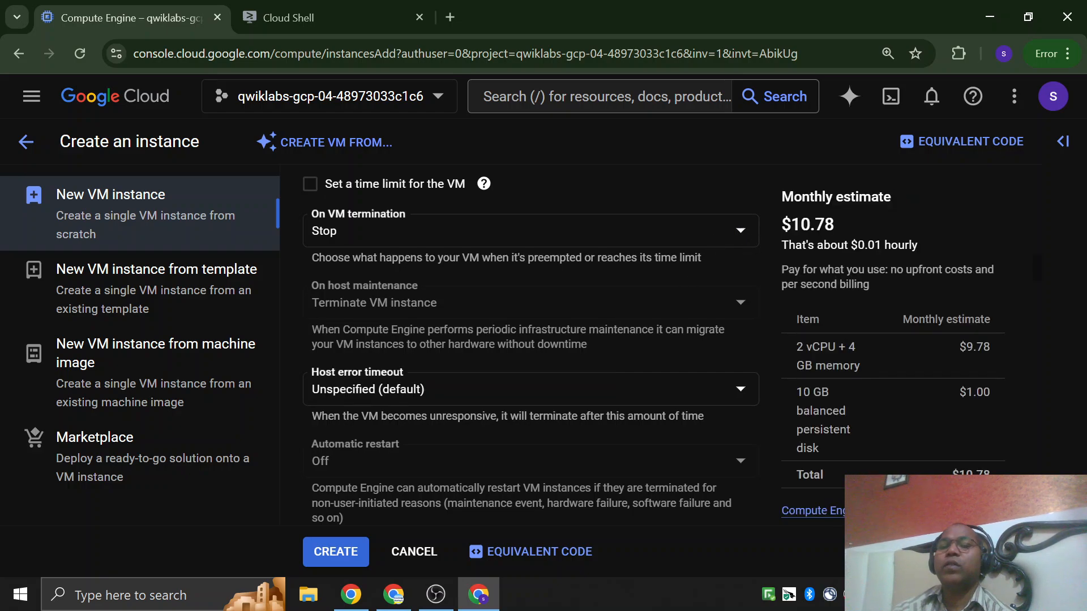
pyautogui.moveTo(800, 225); pyautogui.dragTo(844, 224)
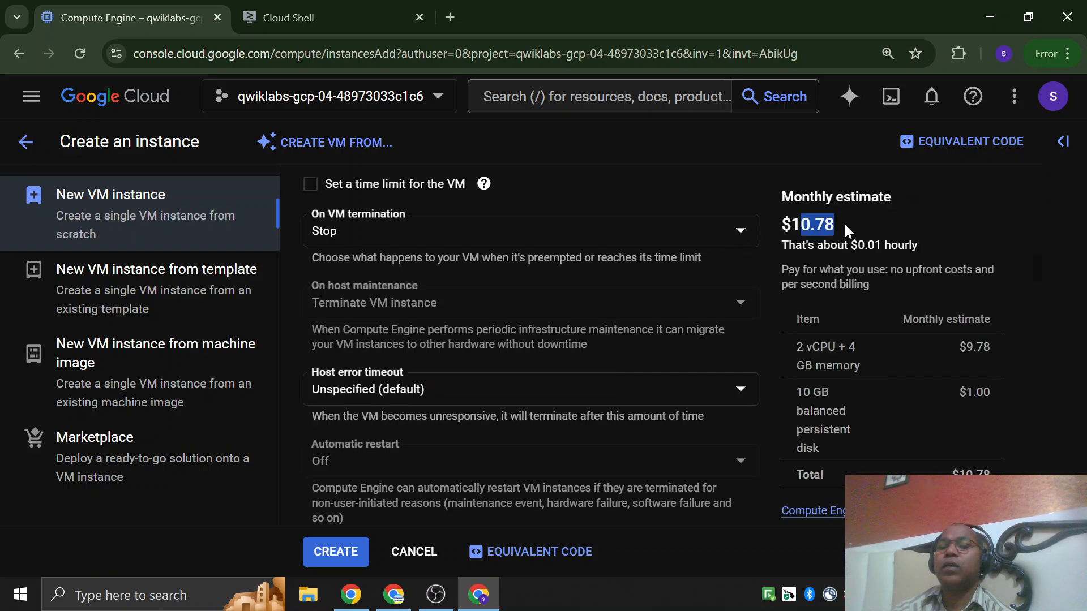
pyautogui.click(740, 231)
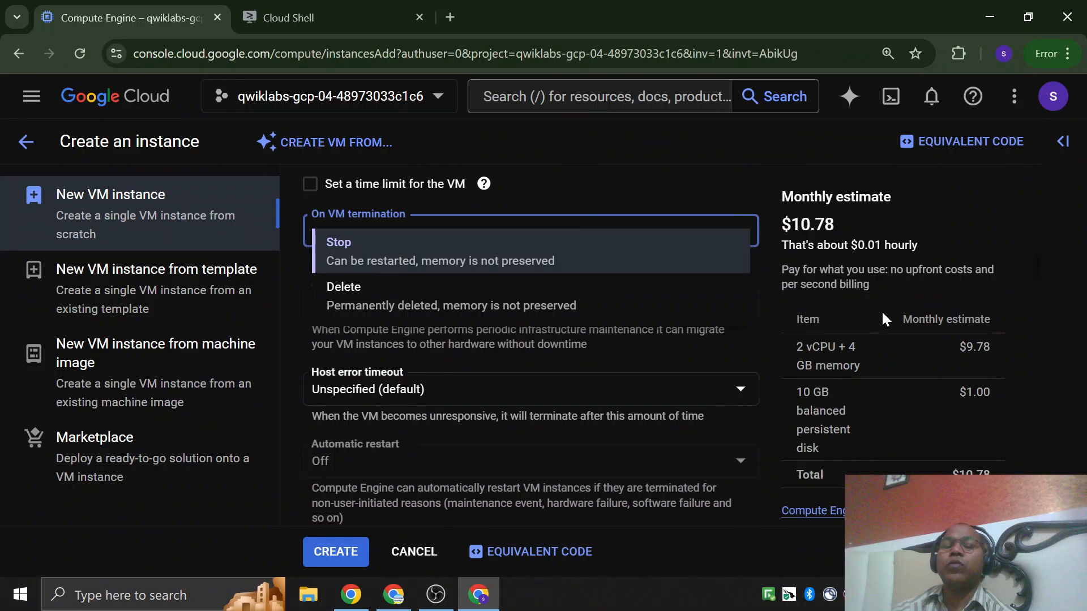
pyautogui.scroll(5, 630, 185)
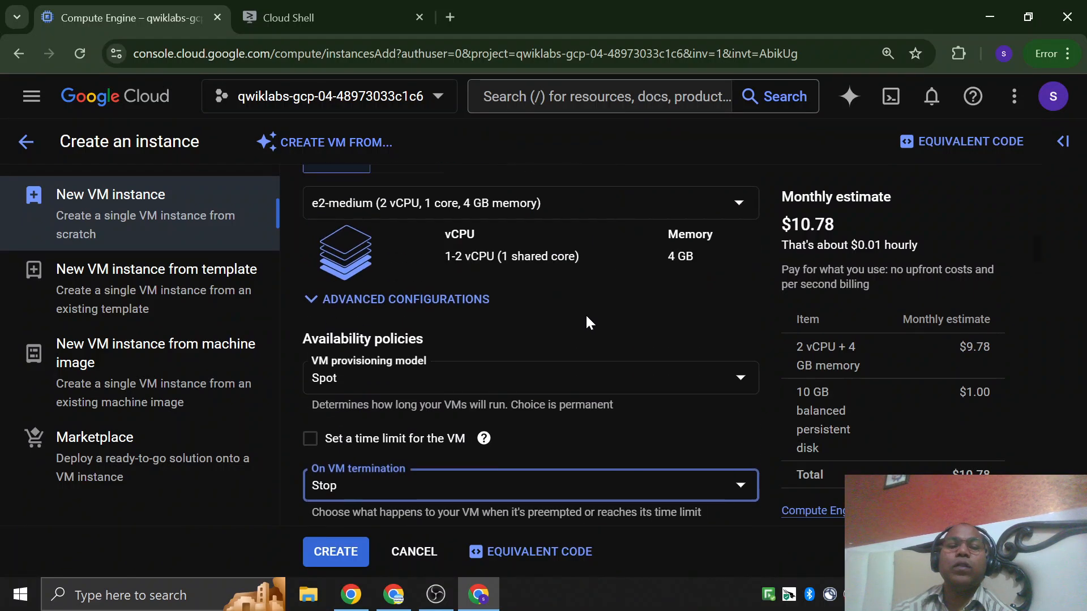
# Switch the VM provisioning model back to Standard and compare its monthly estimate.
pyautogui.click(384, 385)
pyautogui.click(361, 396)
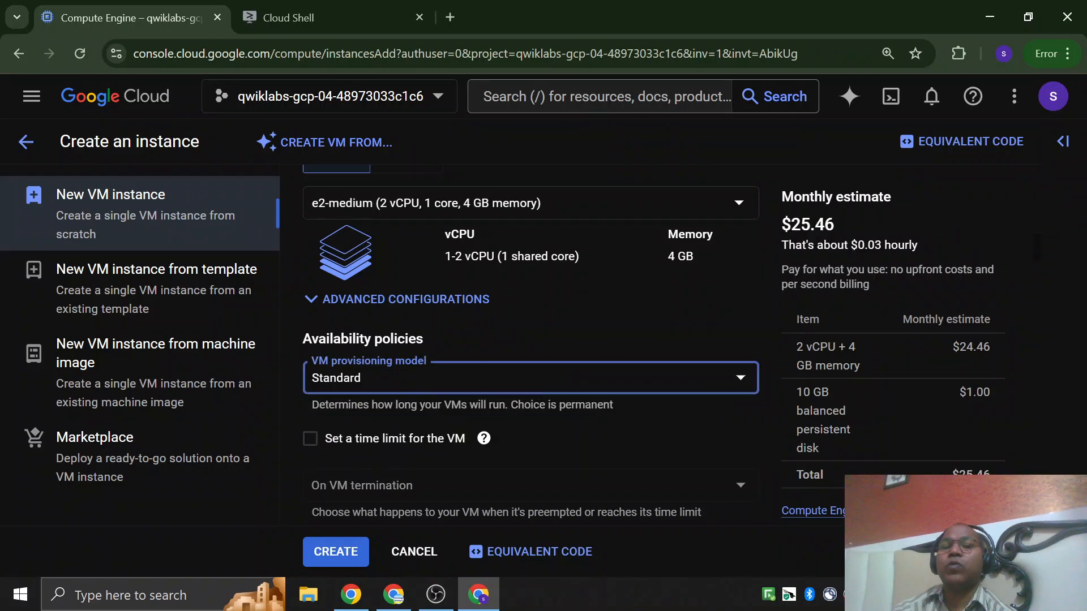
pyautogui.moveTo(791, 225); pyautogui.dragTo(849, 225)
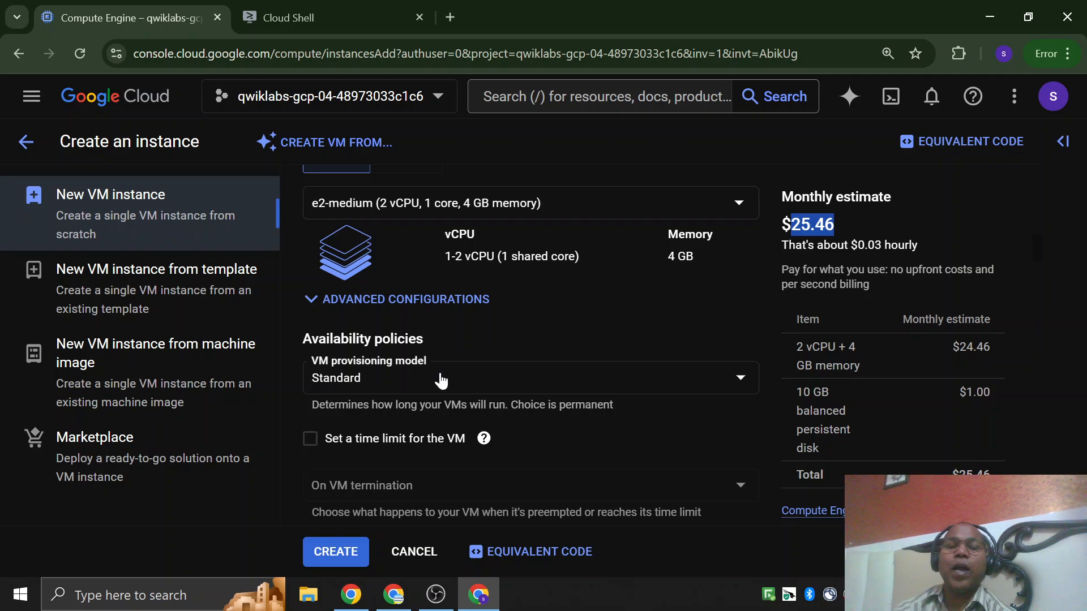
# Choose the Spot provisioning model again and review its termination, host maintenance, error timeout and restart settings.
pyautogui.click(395, 384)
pyautogui.click(336, 453)
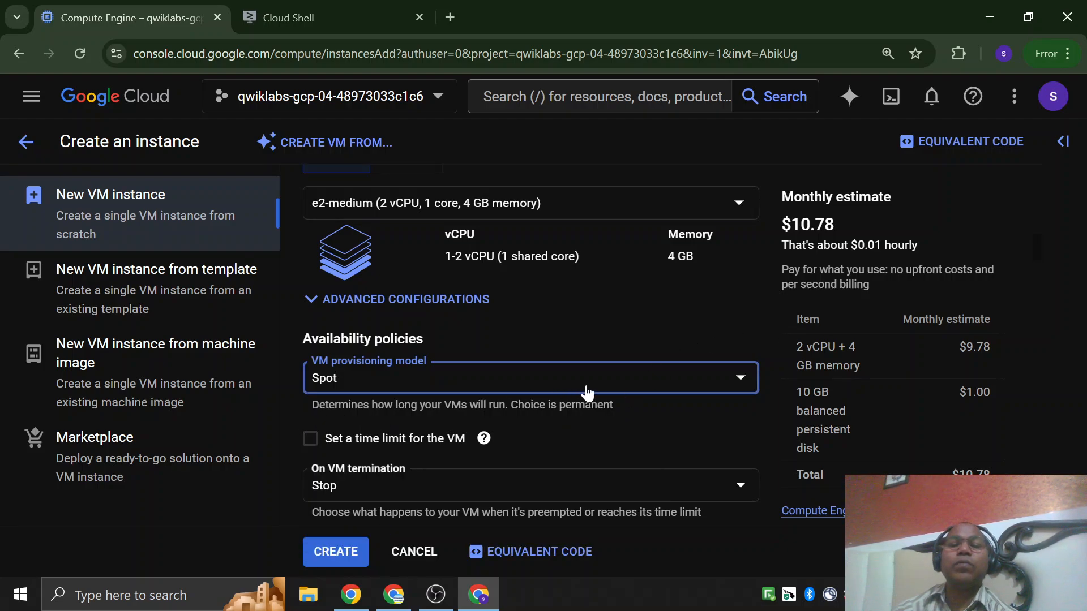
pyautogui.scroll(-2, 586, 390)
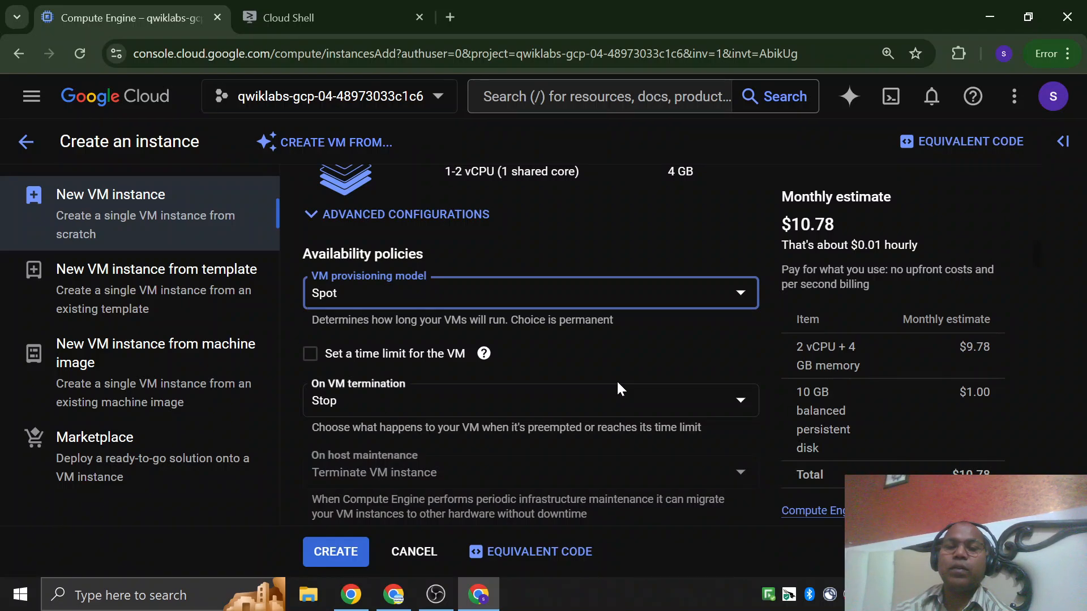
pyautogui.scroll(-5, 617, 385)
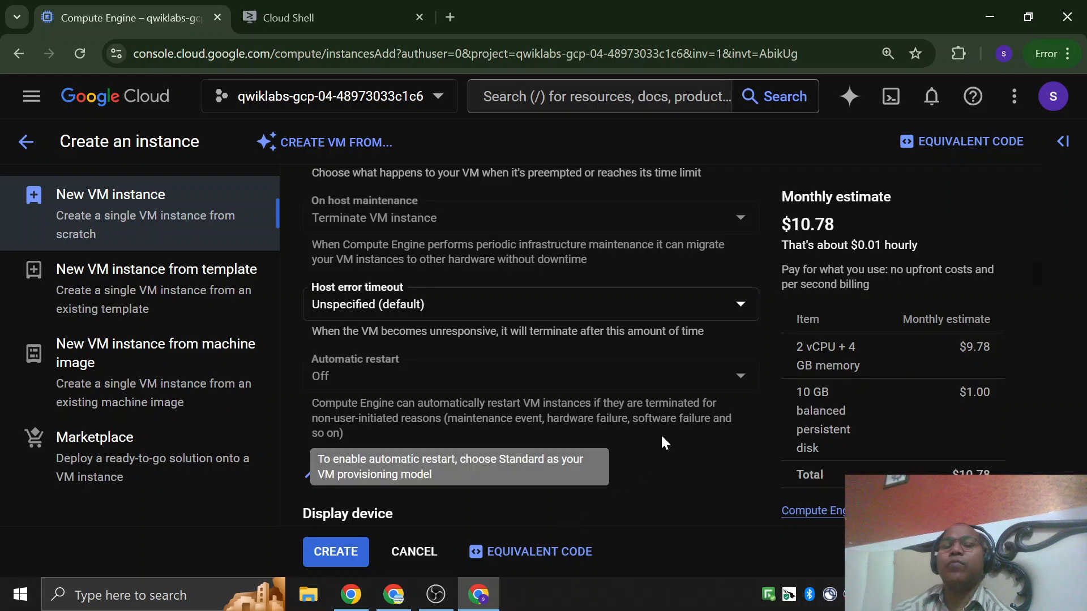
pyautogui.scroll(10, 660, 433)
pyautogui.scroll(-3, 660, 435)
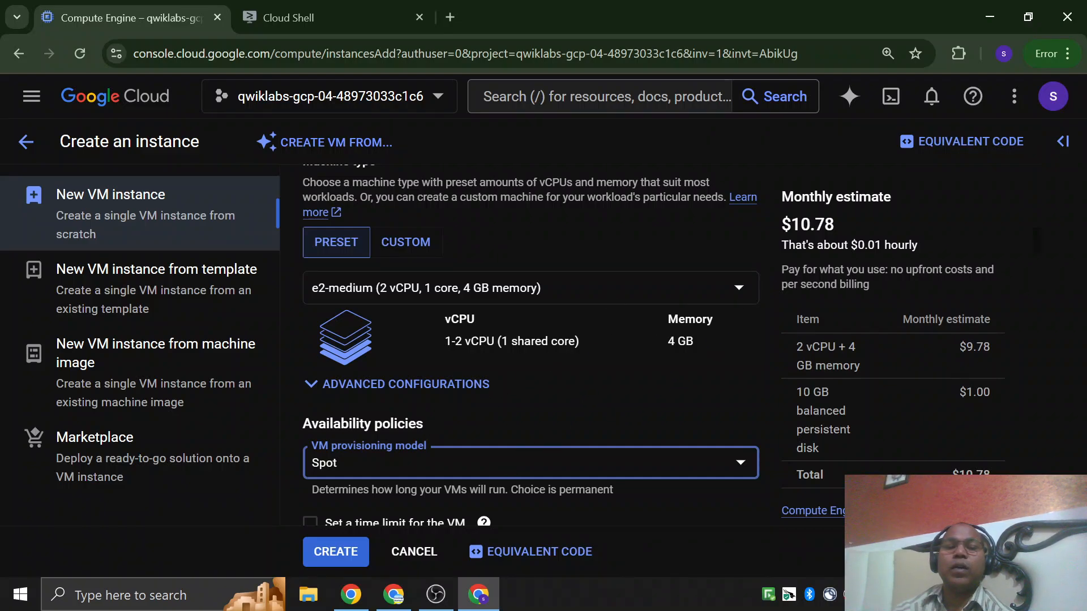
pyautogui.scroll(1, 430, 286)
pyautogui.scroll(-1, 431, 291)
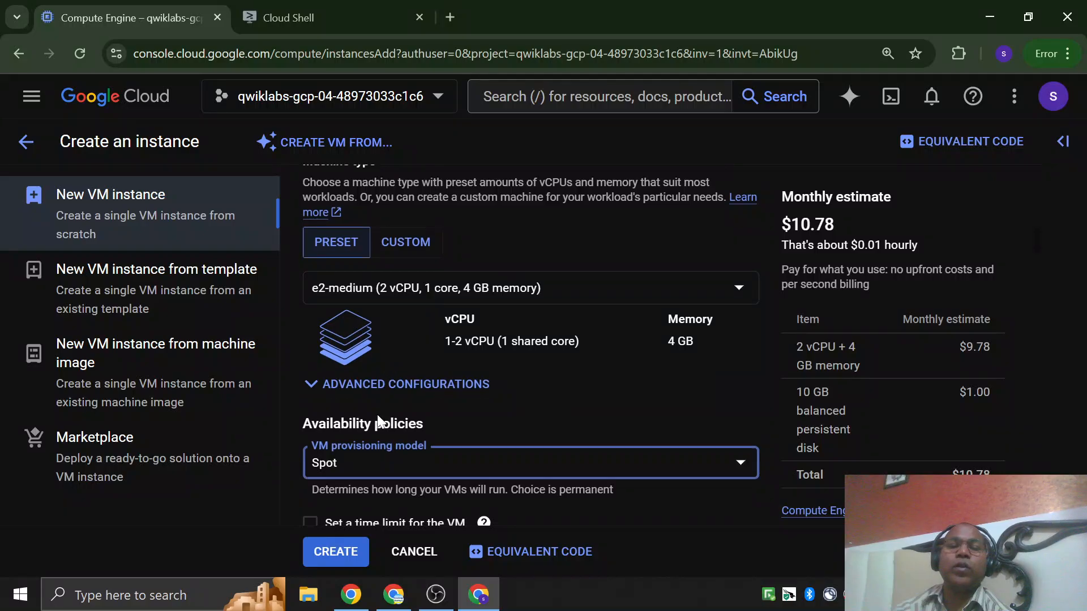
# Return the VM provisioning model to Standard under the availability policies.
pyautogui.click(382, 470)
pyautogui.click(374, 475)
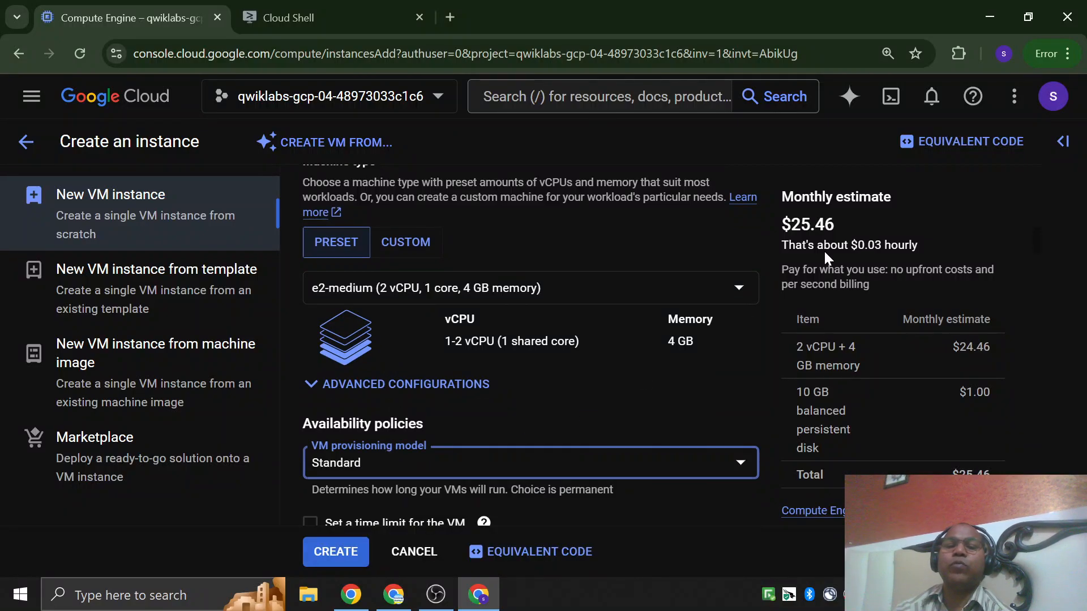
pyautogui.scroll(-10, 669, 245)
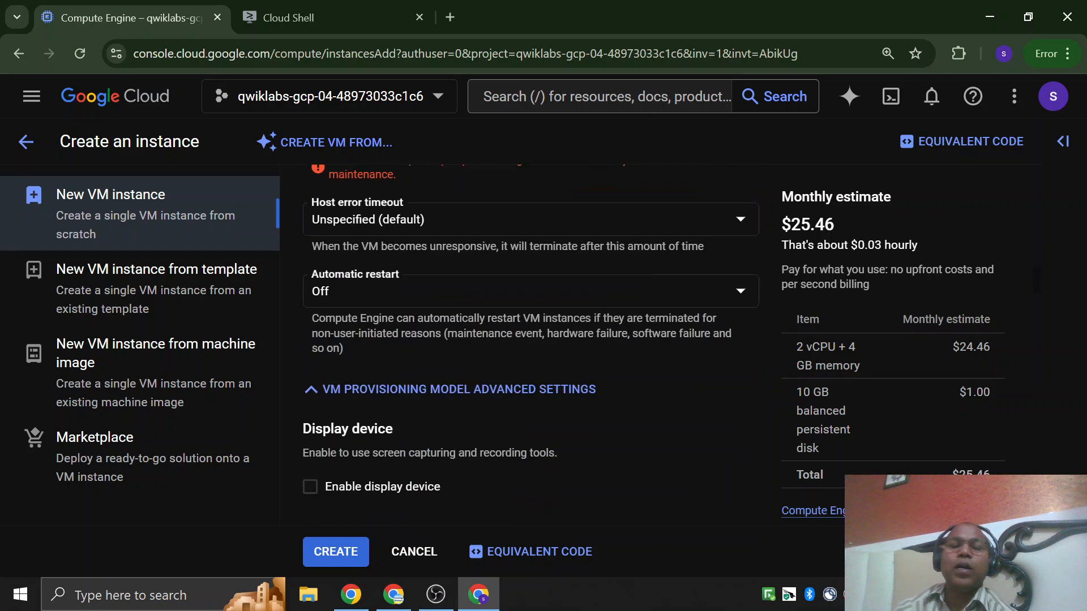
pyautogui.scroll(-5, 514, 226)
# Review the remaining instance settings from the Confidential VM service through API access and networking to the network interfaces.
pyautogui.moveTo(513, 206)
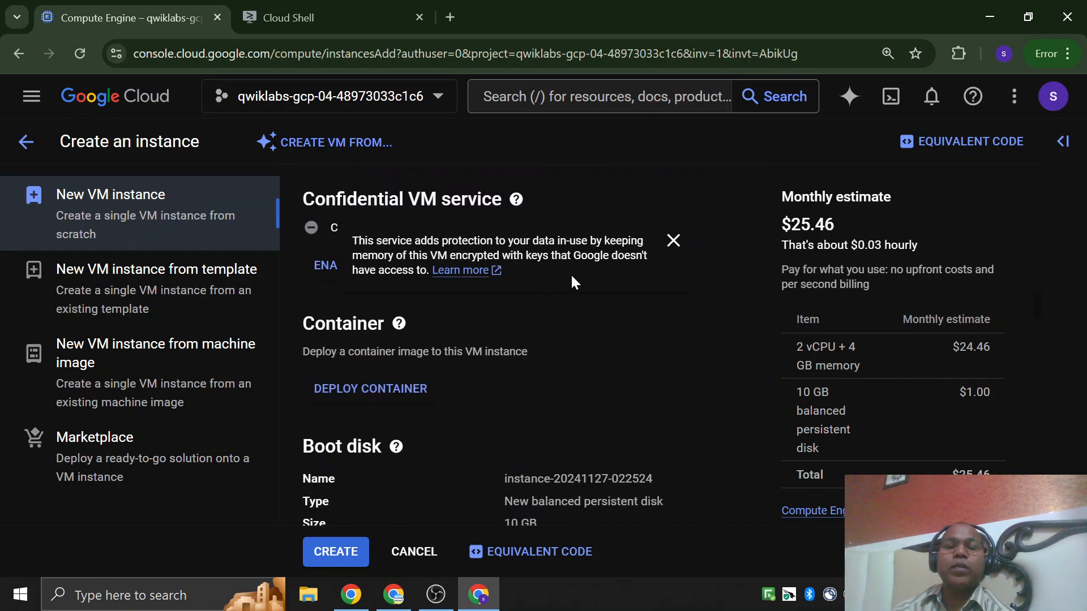
pyautogui.click(673, 240)
pyautogui.scroll(-10, 570, 382)
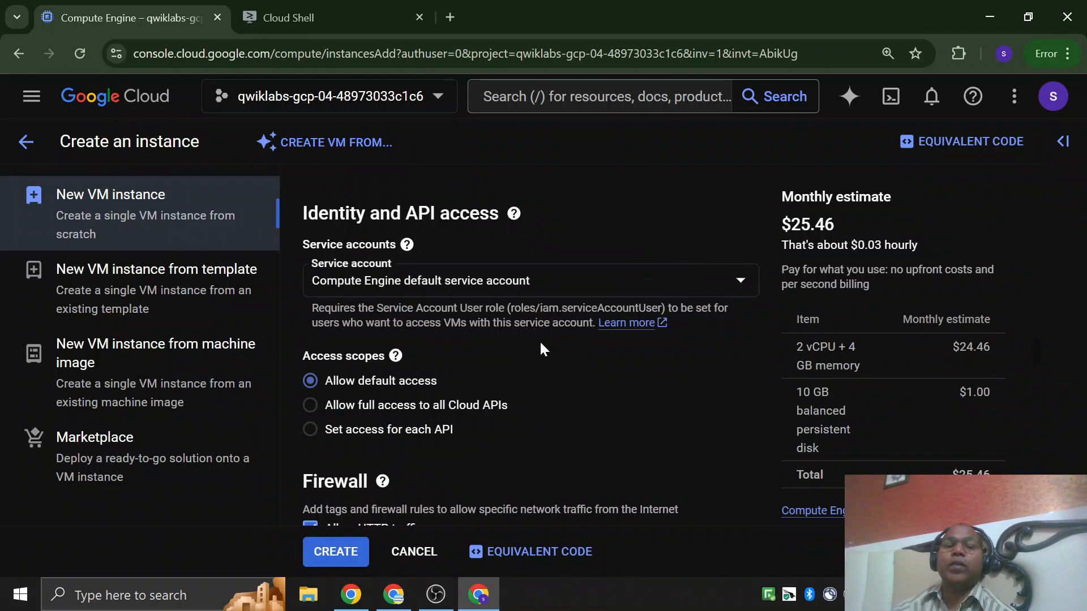
pyautogui.scroll(-2, 541, 343)
pyautogui.scroll(-5, 475, 365)
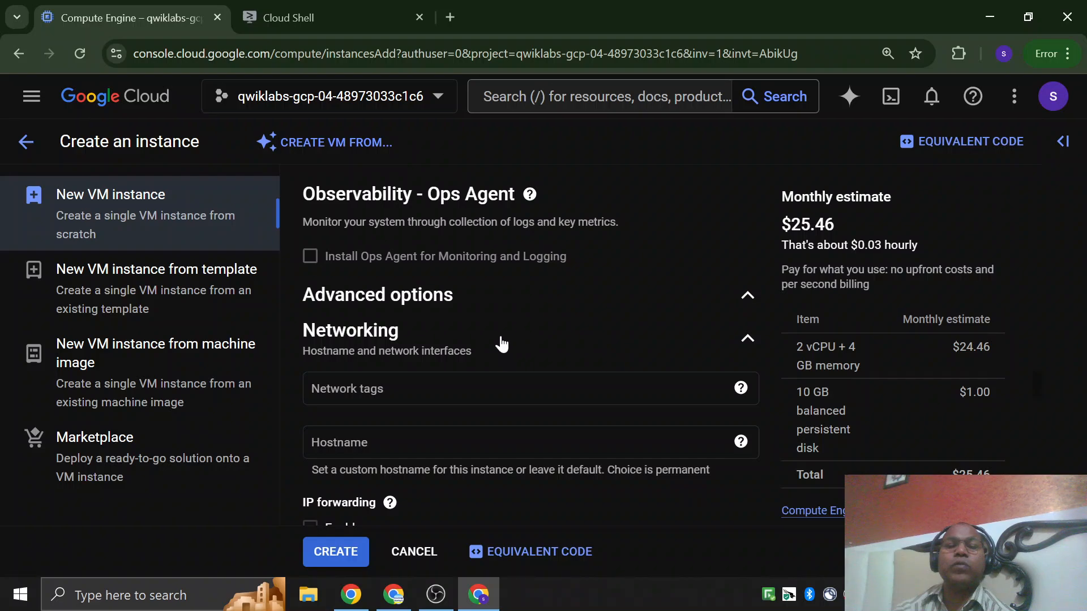
pyautogui.scroll(-3, 498, 343)
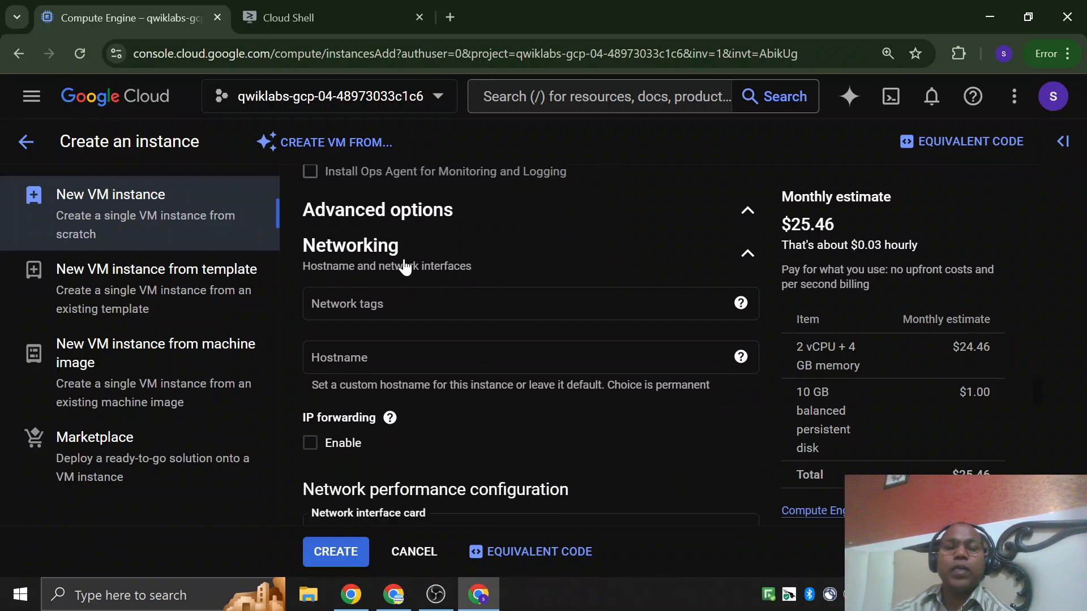
pyautogui.scroll(-3, 402, 263)
pyautogui.scroll(-5, 363, 373)
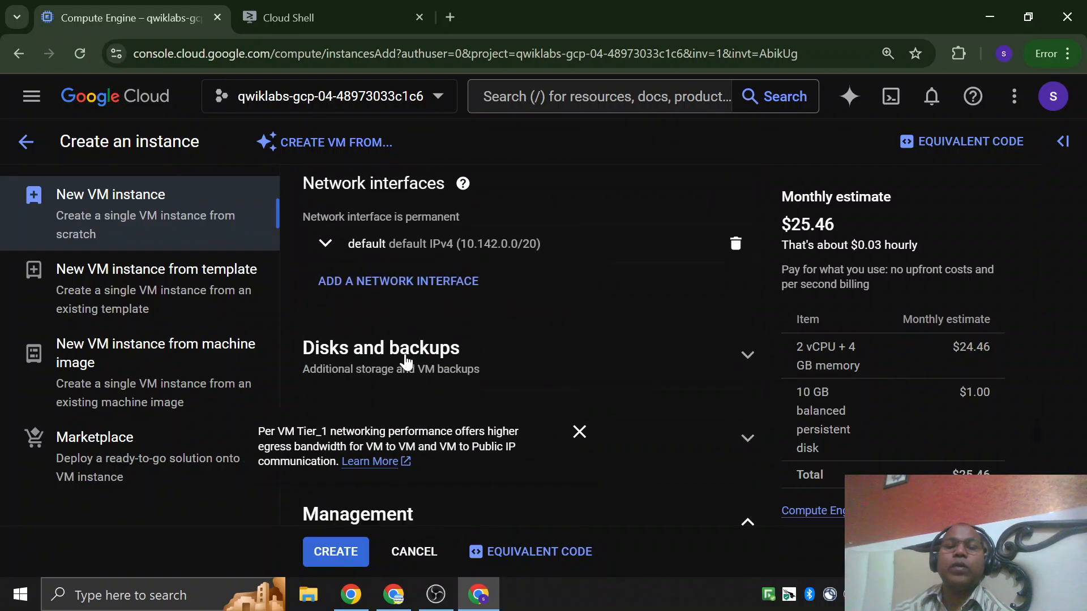
pyautogui.scroll(-3, 436, 323)
pyautogui.scroll(3, 443, 336)
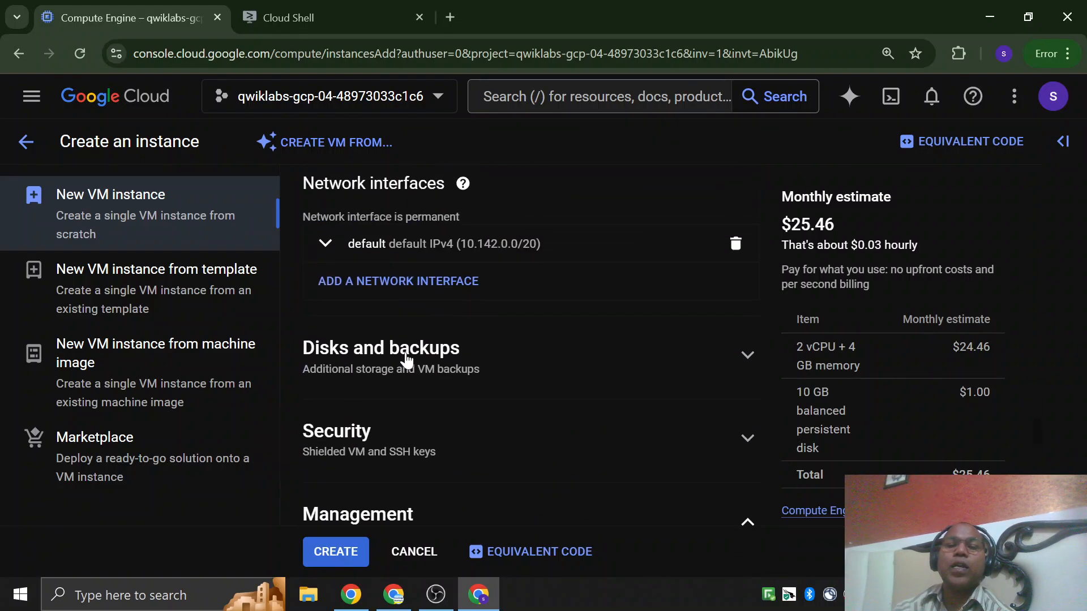
# Expand the disks and backups options and check the machine type, boot disk and firewall requirements on the Create a Virtual Machine lab page.
pyautogui.click(748, 356)
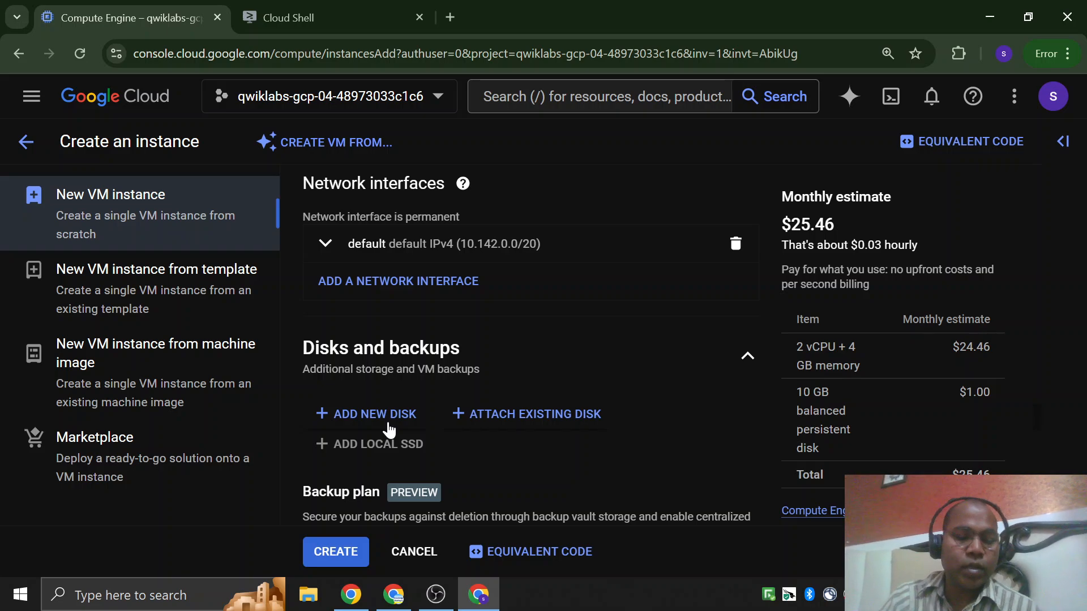
pyautogui.hotkey('alt', 'Tab')
pyautogui.hotkey('alt', 'Tab')
pyautogui.hotkey('alt', 'Tab')
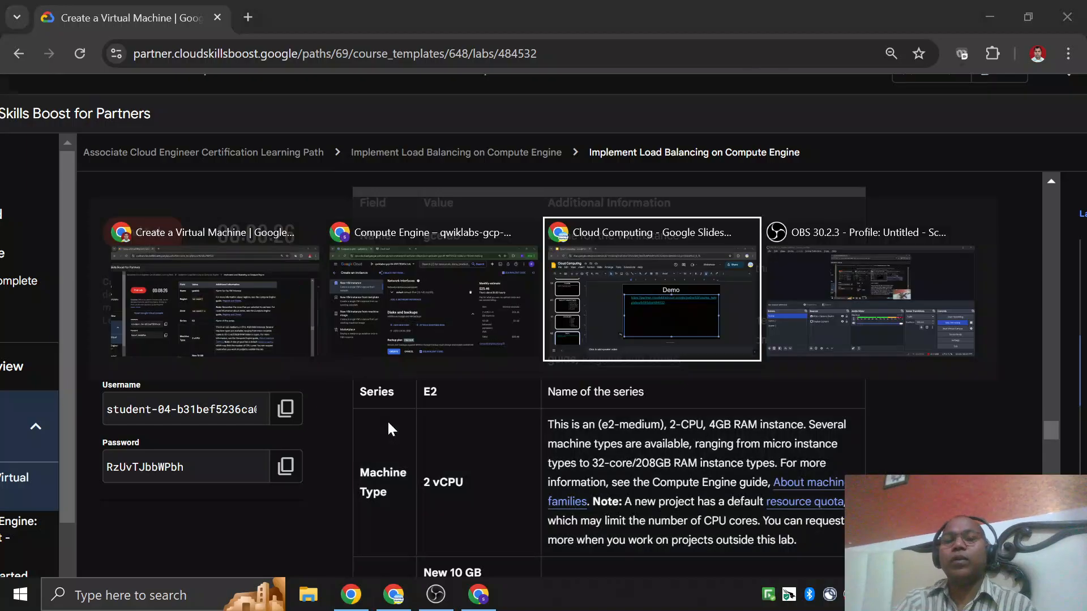
pyautogui.hotkey('alt', 'Tab')
pyautogui.hotkey('alt', 'Tab')
pyautogui.hotkey('alt', 'Tab')
pyautogui.hotkey('alt', 'Tab')
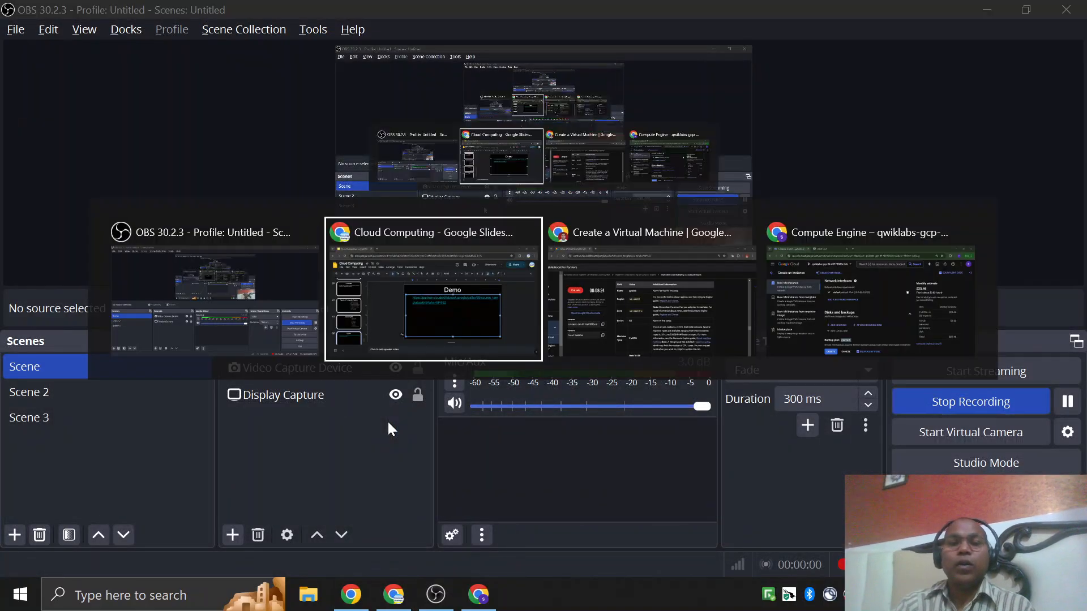
pyautogui.hotkey('alt', 'Tab')
pyautogui.scroll(-3, 447, 425)
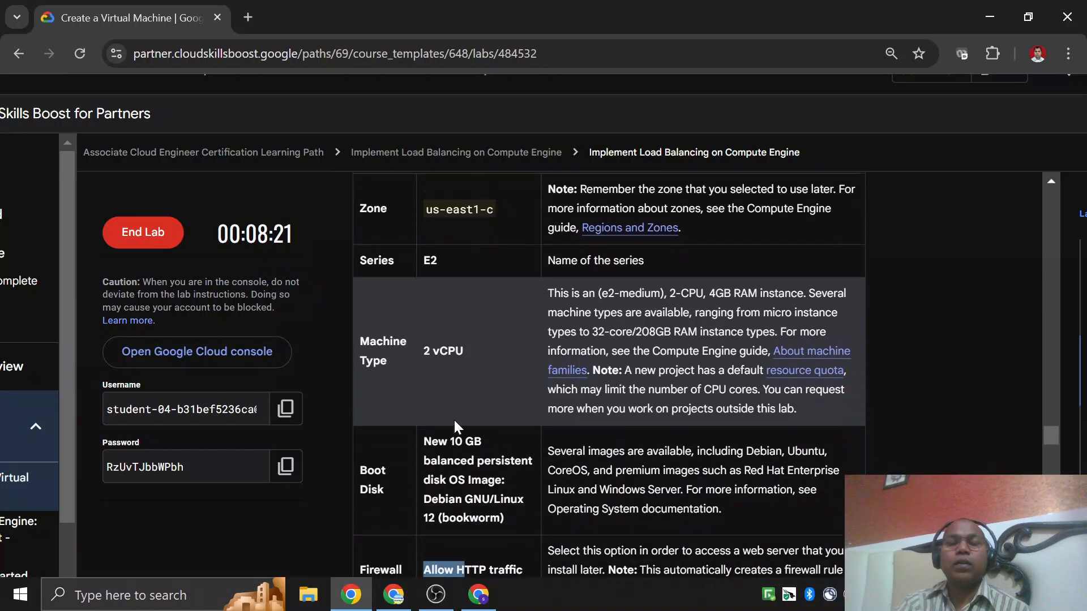
pyautogui.hotkey('alt', 'Tab')
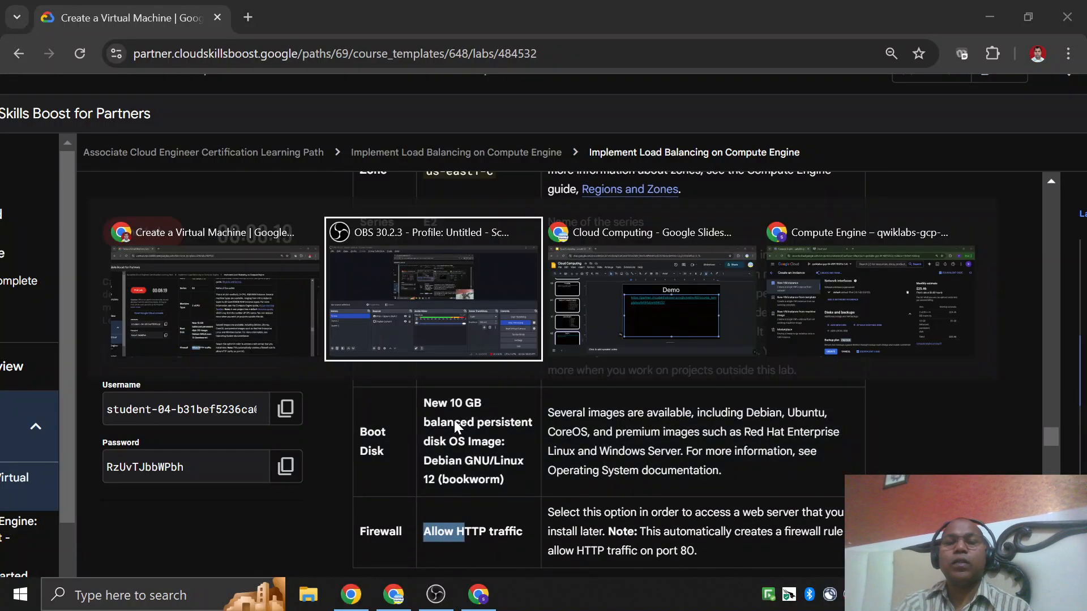
pyautogui.hotkey('alt', 'Tab')
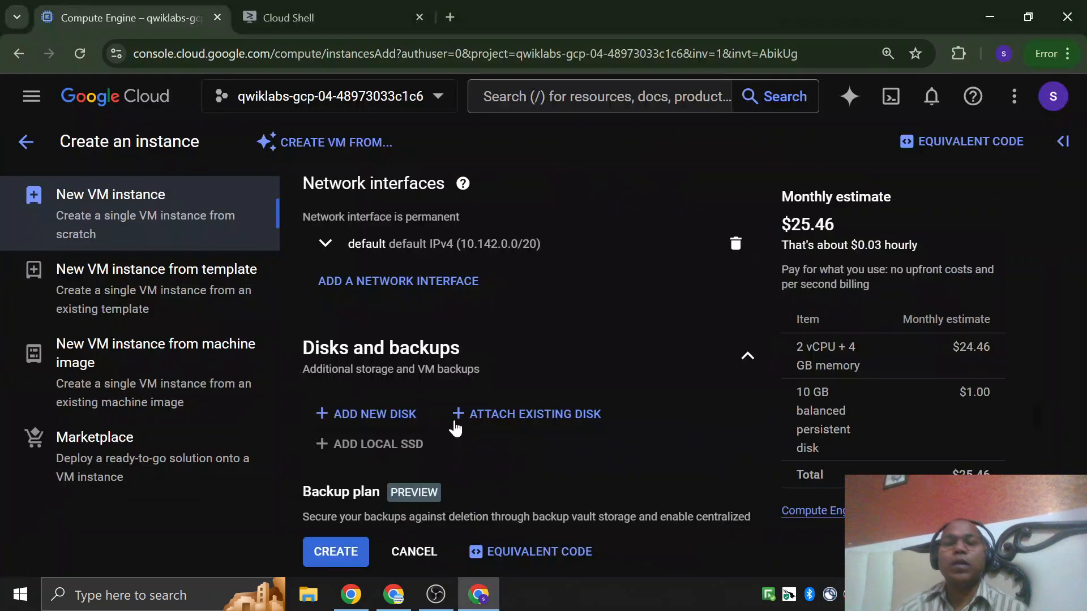
# Examine the backup plan option and its availability under the disks and backups settings.
pyautogui.scroll(-3, 510, 350)
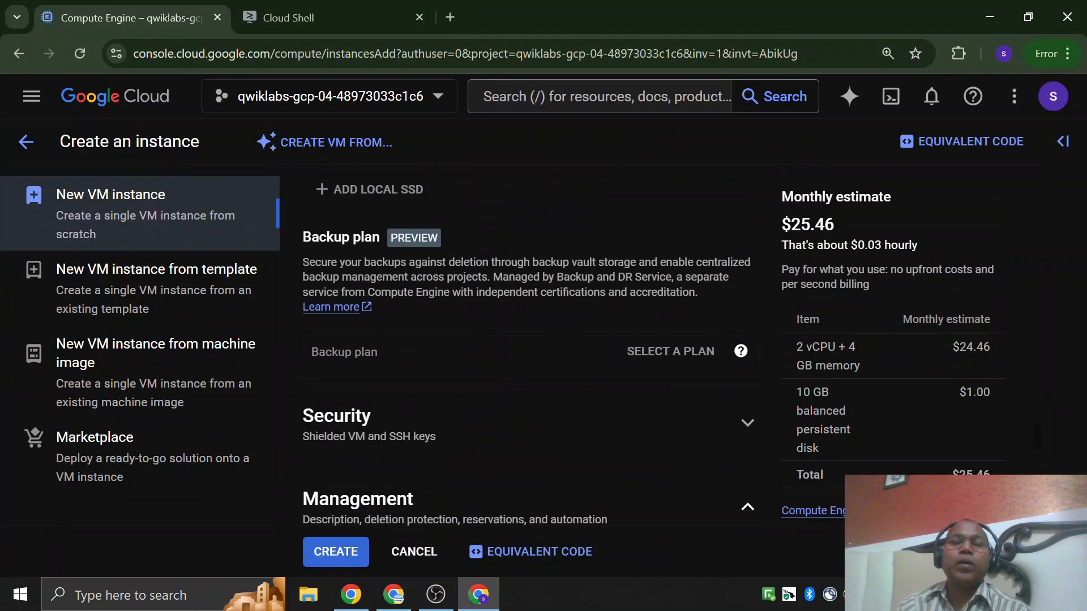
pyautogui.moveTo(311, 238); pyautogui.dragTo(385, 239)
pyautogui.moveTo(430, 351)
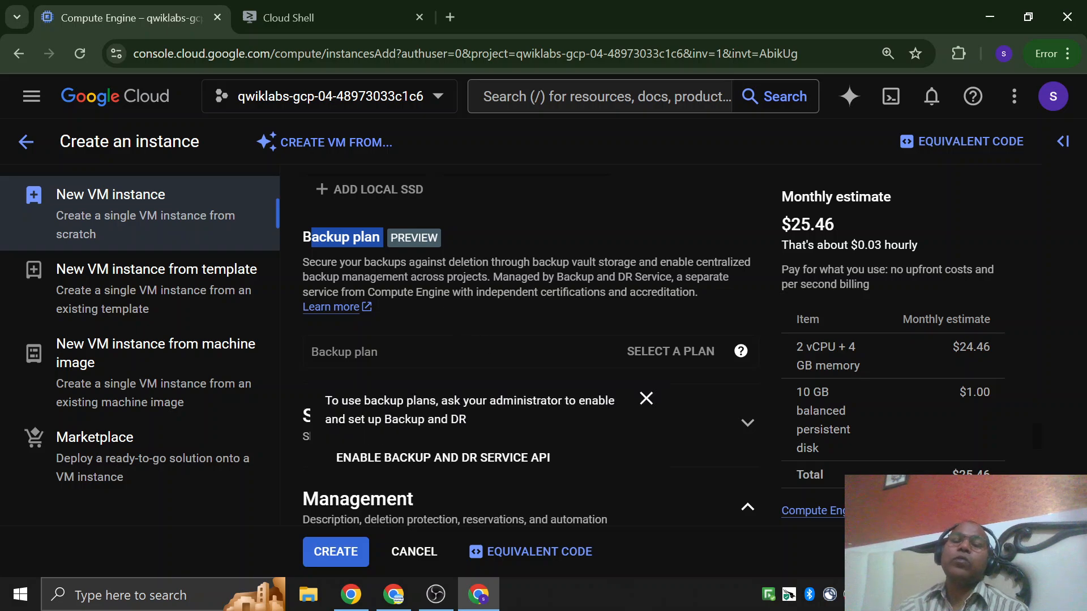
pyautogui.scroll(-1, 430, 352)
pyautogui.scroll(-3, 478, 352)
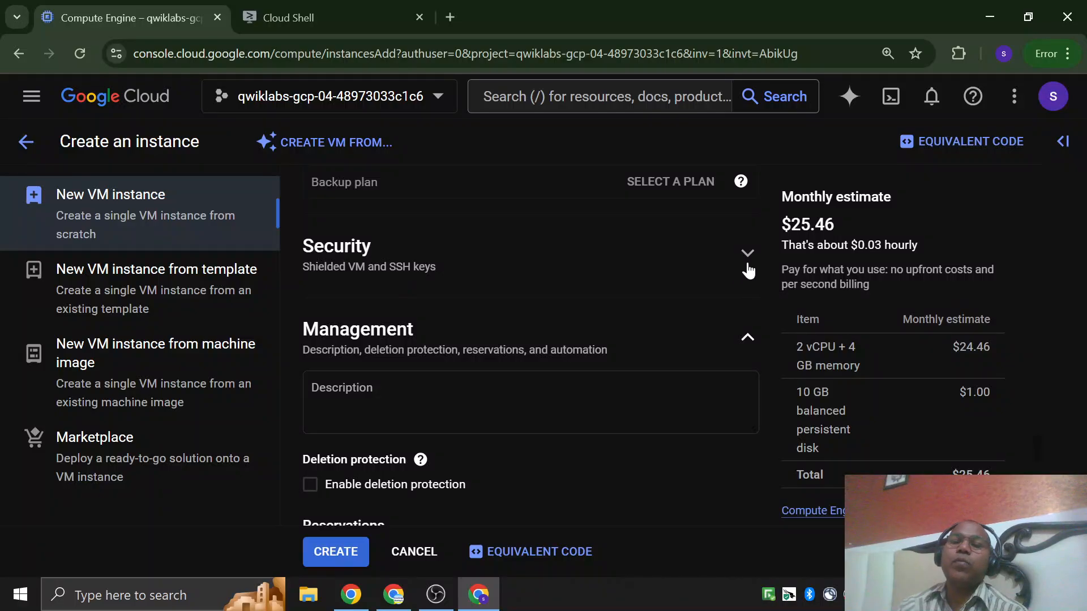
# Expand the security settings, read the Shielded VM explanation and turn on Secure Boot.
pyautogui.click(616, 277)
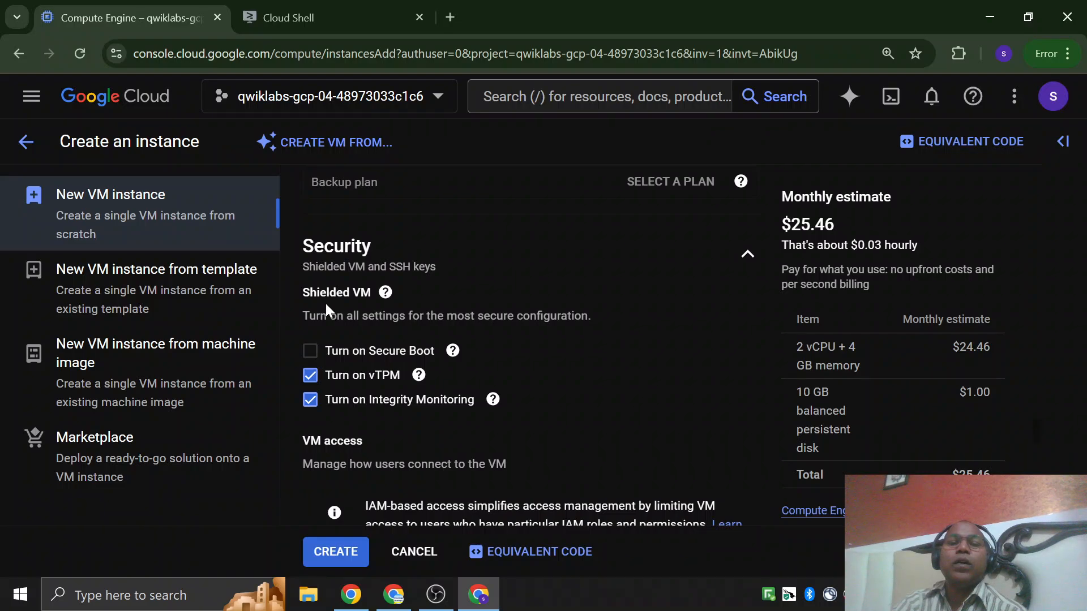
pyautogui.moveTo(303, 293); pyautogui.dragTo(343, 294)
pyautogui.click(410, 296)
pyautogui.moveTo(385, 297)
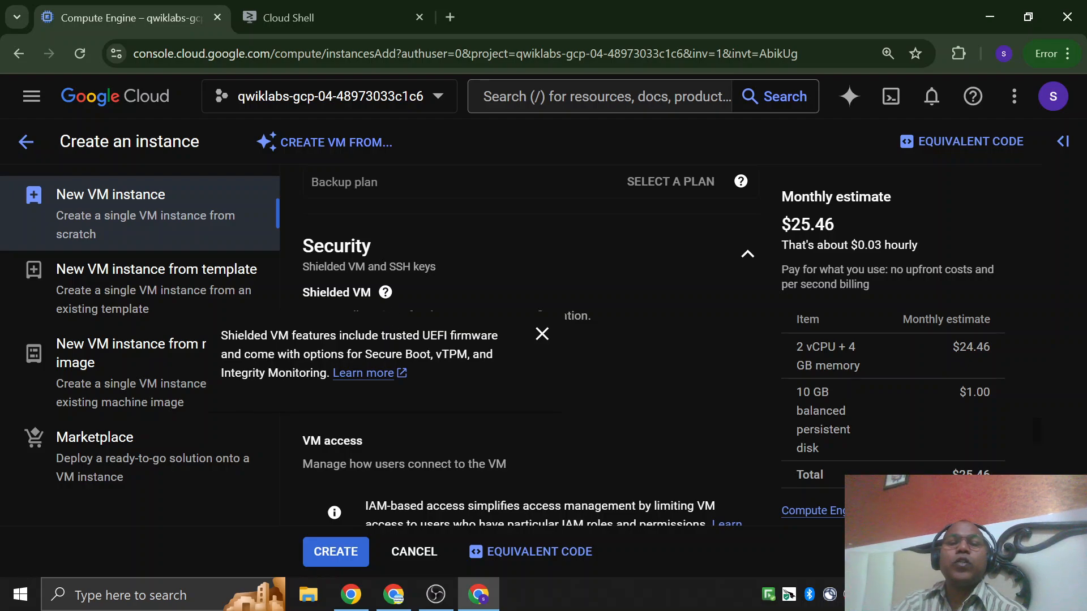
pyautogui.moveTo(372, 354); pyautogui.dragTo(321, 372)
pyautogui.click(642, 327)
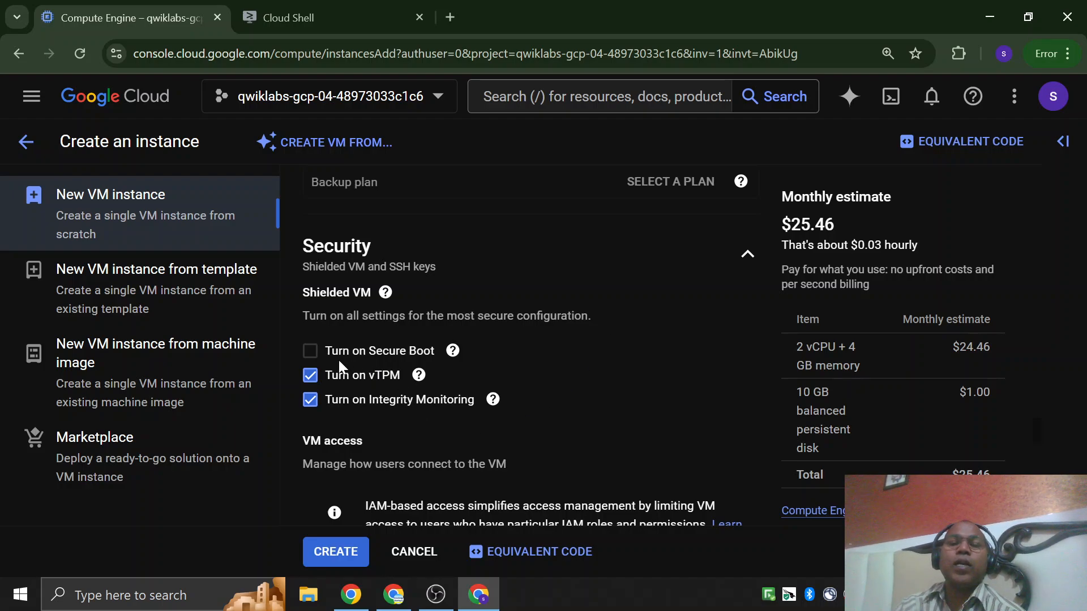
pyautogui.click(310, 351)
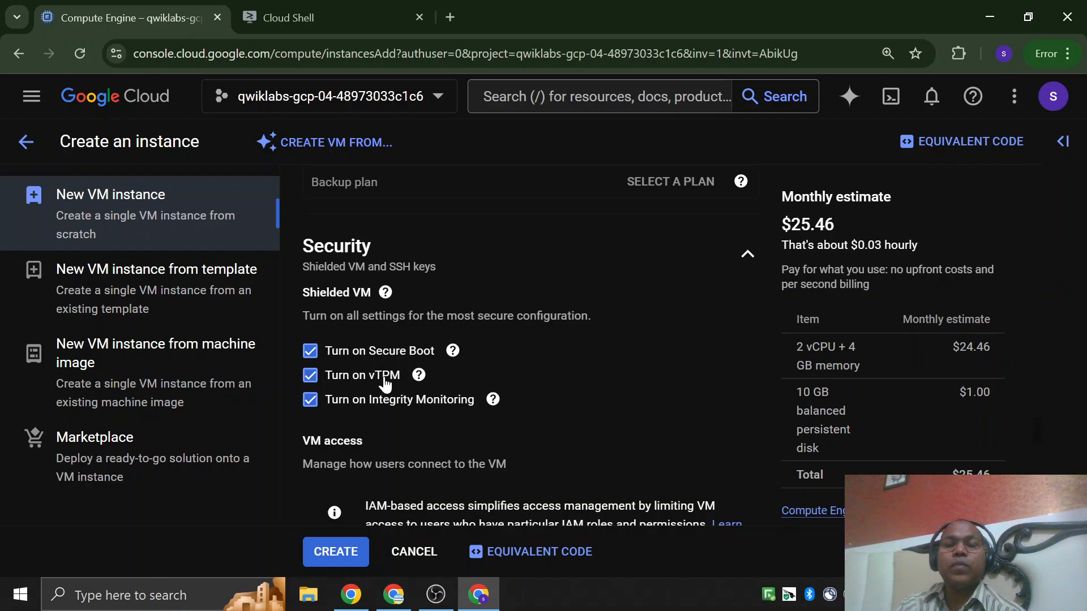
pyautogui.moveTo(411, 383)
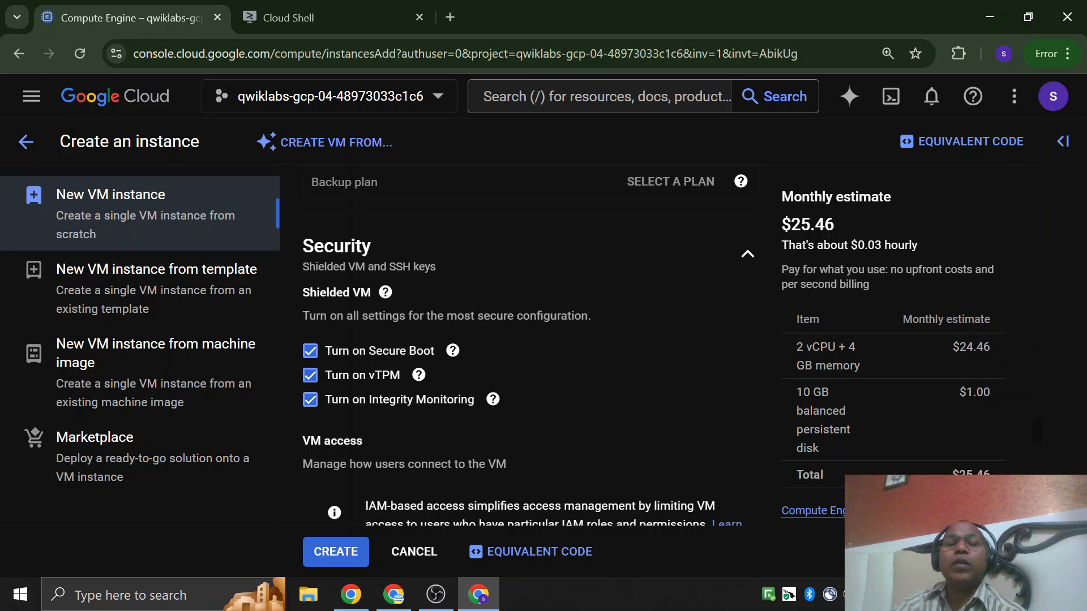
# Examine the Shielded VM, VM access and sole-tenancy settings of the new instance.
pyautogui.moveTo(301, 292); pyautogui.dragTo(372, 292)
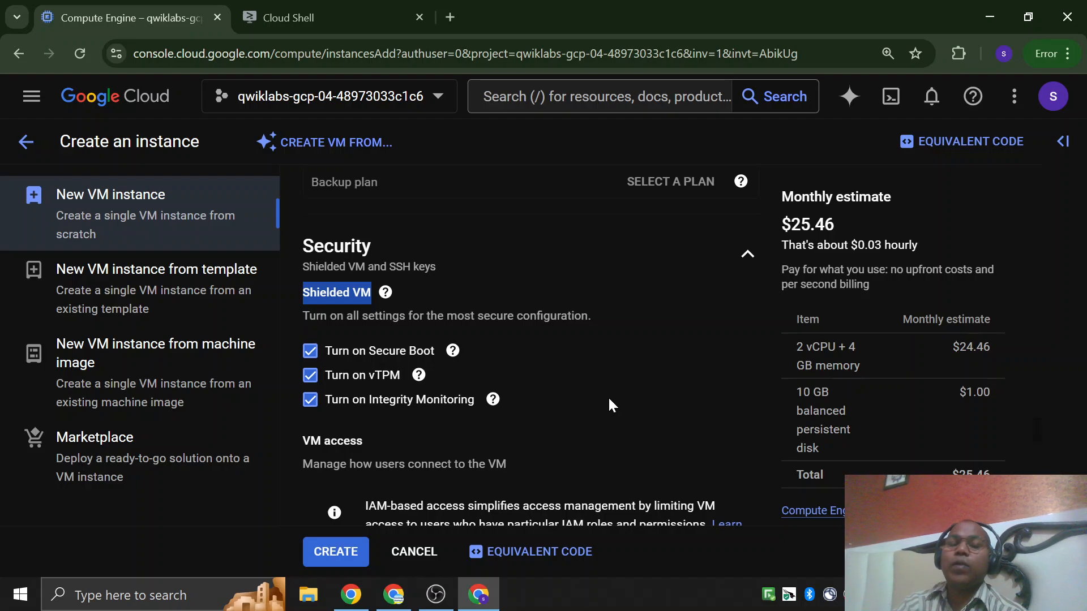
pyautogui.scroll(-3, 608, 396)
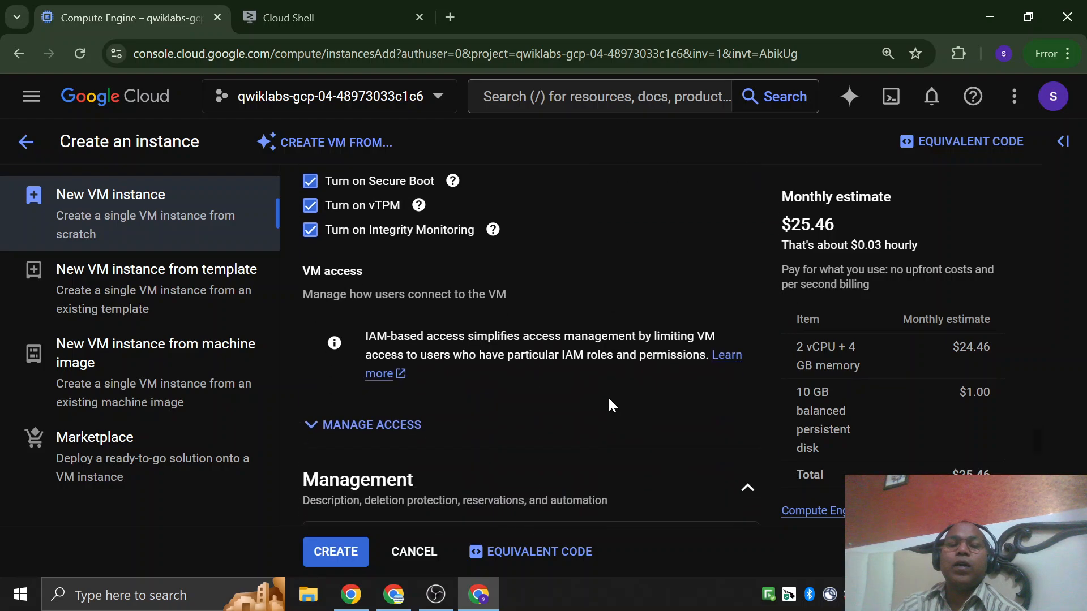
pyautogui.scroll(3, 608, 396)
pyautogui.scroll(-10, 392, 321)
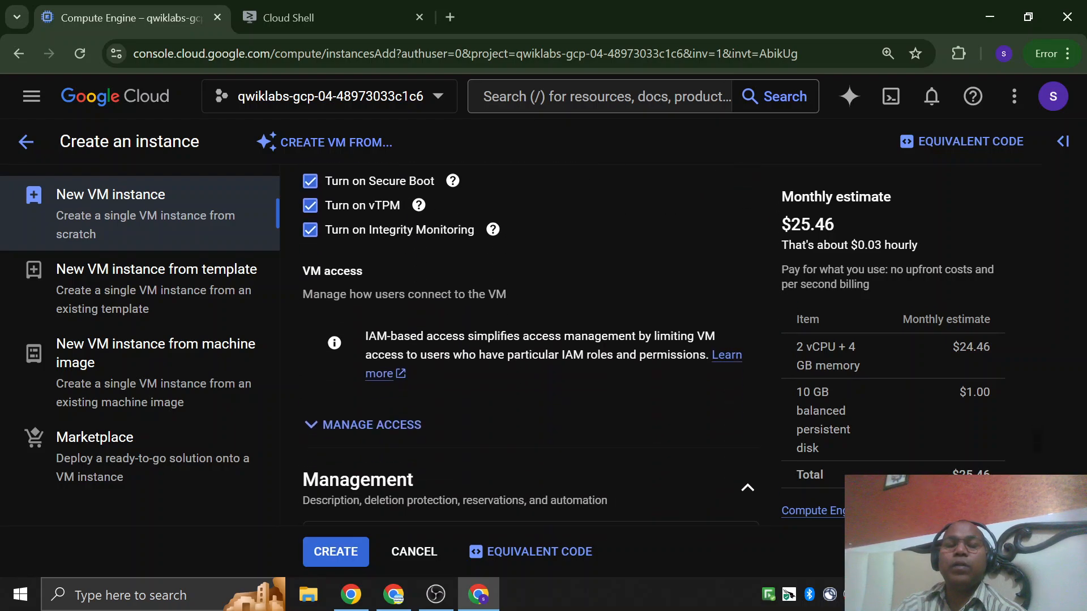
pyautogui.scroll(-8, 392, 321)
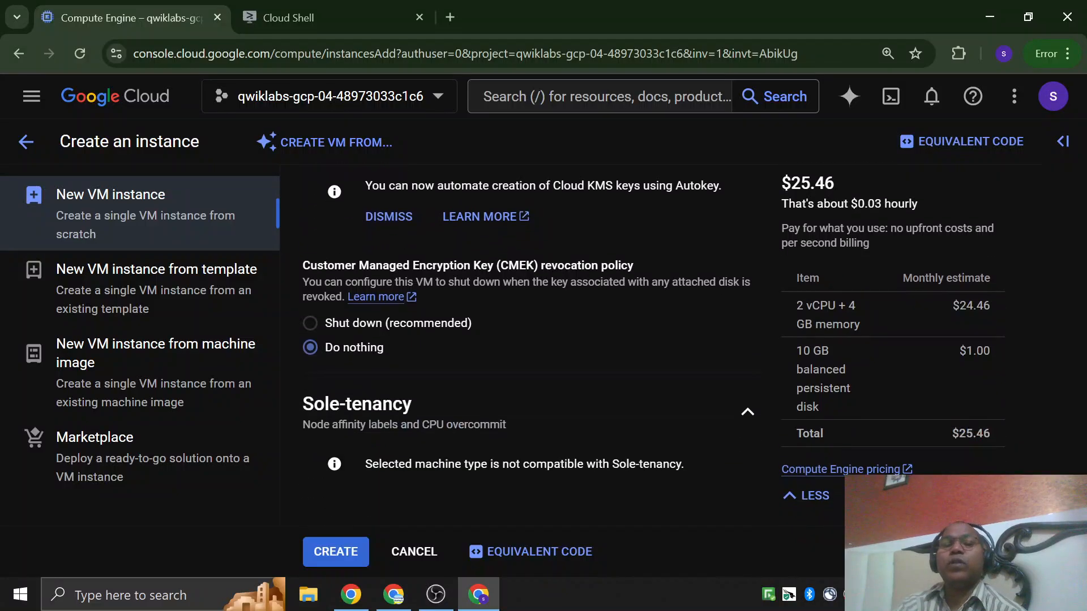
pyautogui.moveTo(302, 404); pyautogui.dragTo(458, 409)
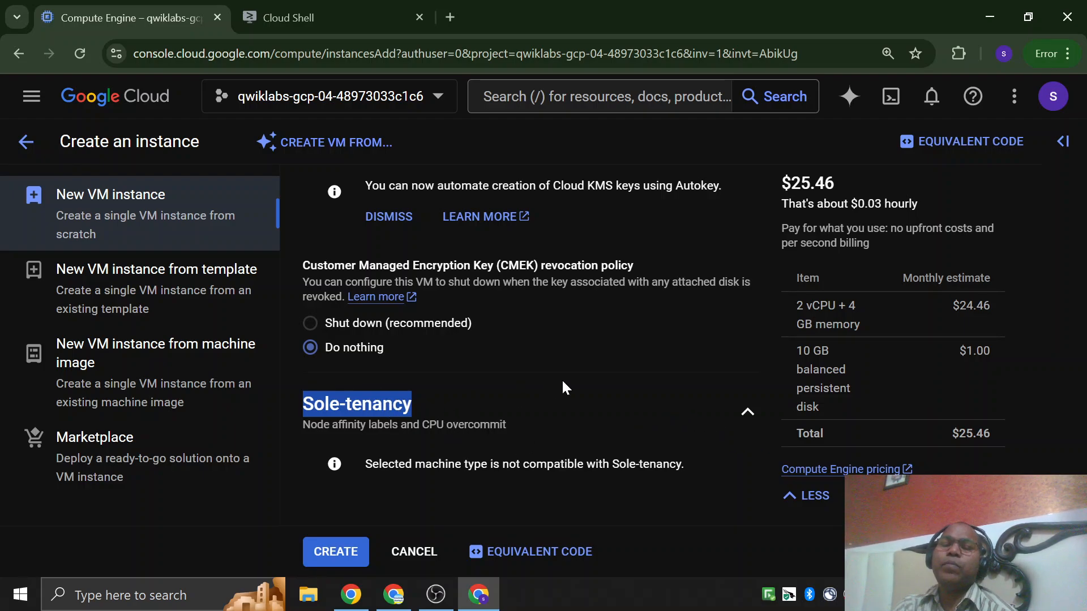
pyautogui.click(464, 403)
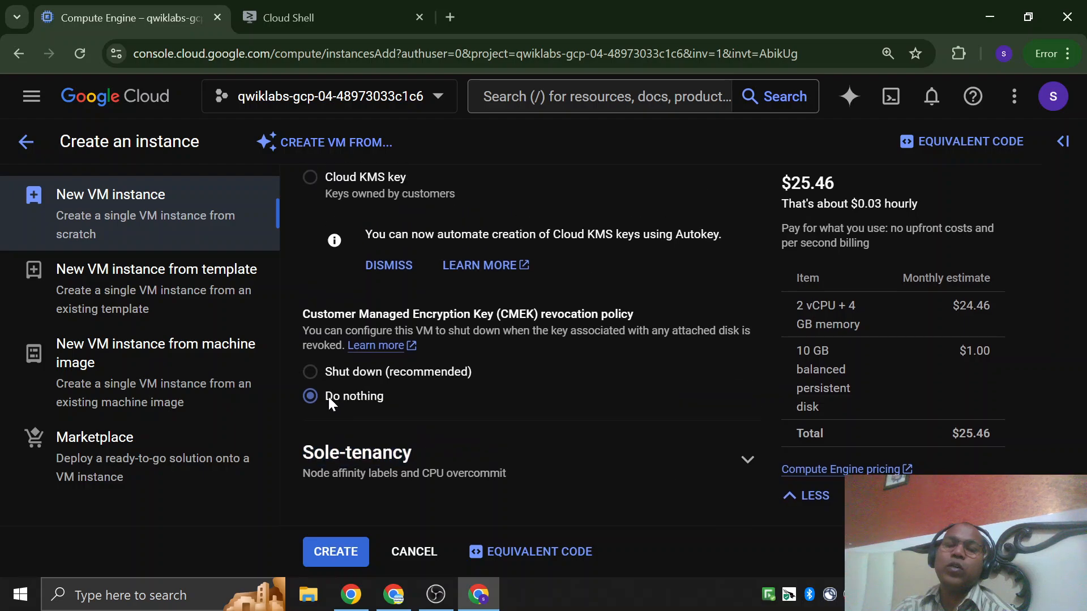
pyautogui.moveTo(300, 450); pyautogui.dragTo(456, 450)
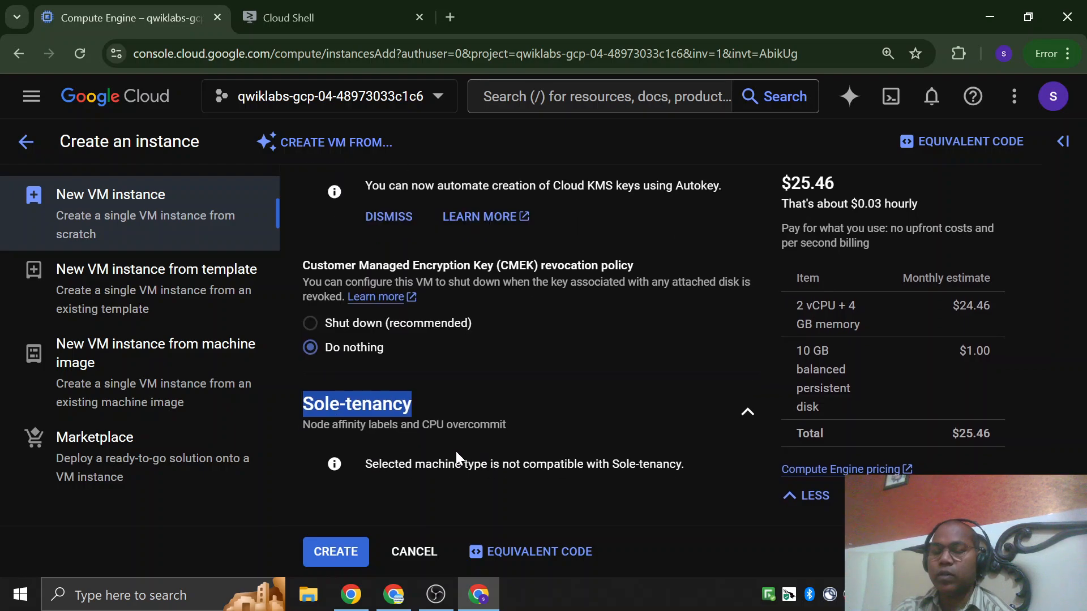
# Review the metadata, data encryption and management settings, including deletion protection and reservations, and recheck the security and firewall options.
pyautogui.scroll(13, 480, 446)
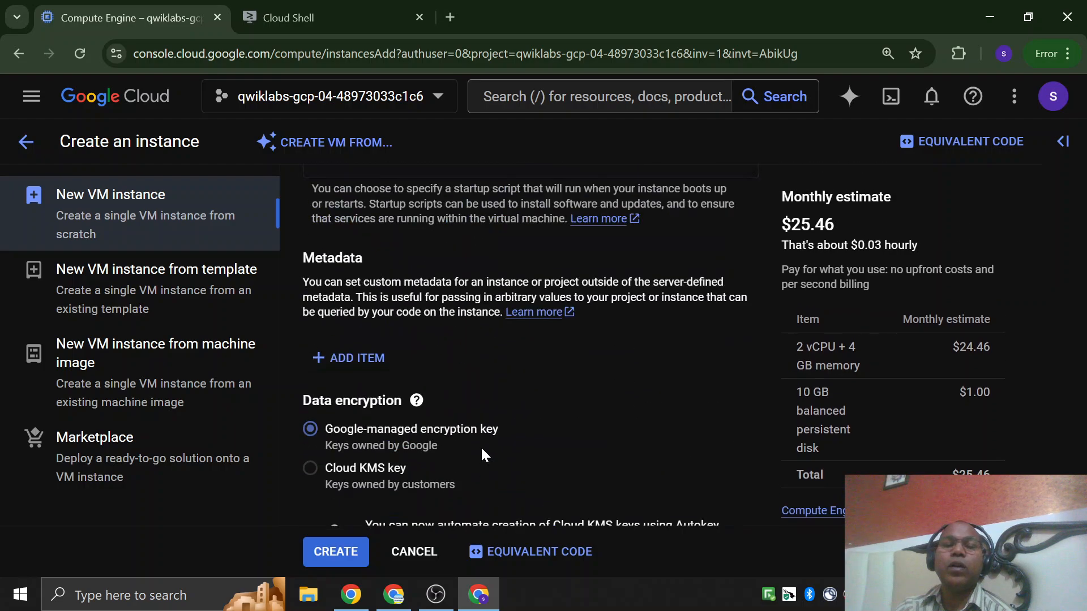
pyautogui.scroll(6, 472, 429)
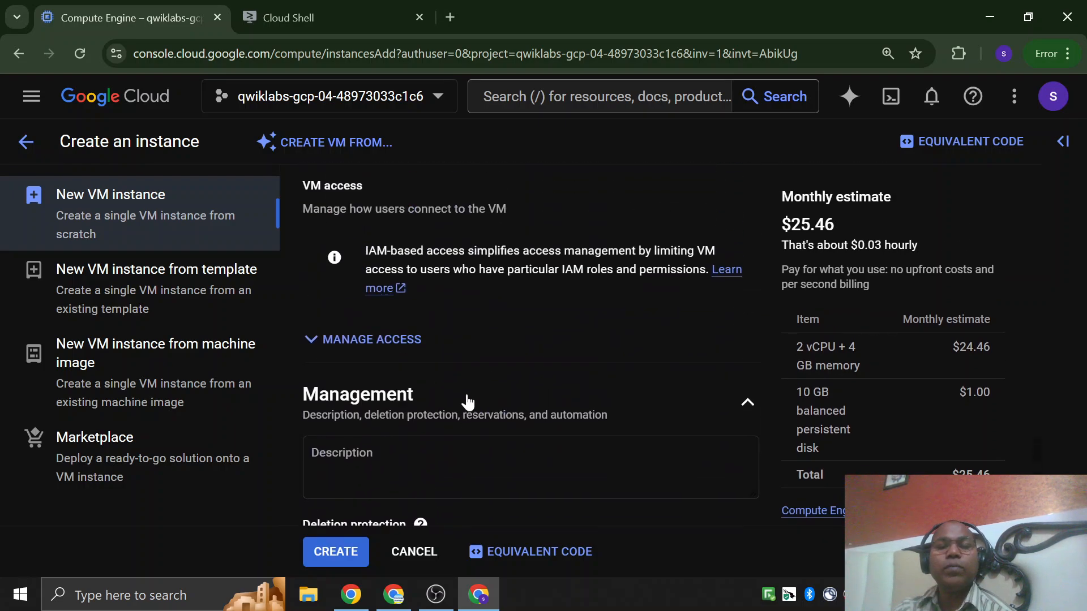
pyautogui.scroll(-4, 467, 402)
pyautogui.scroll(-1, 469, 402)
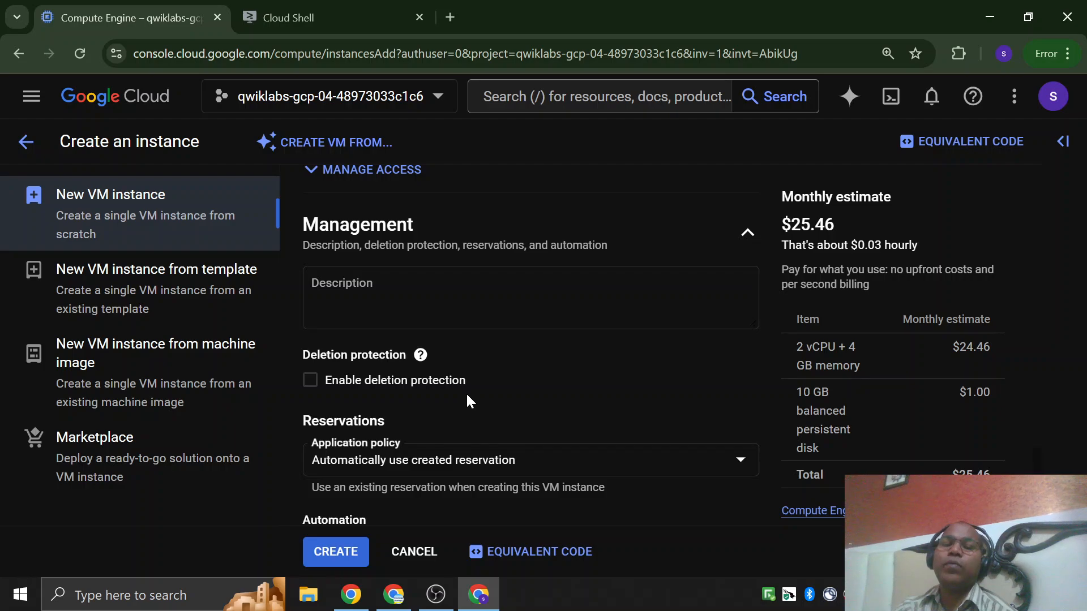
pyautogui.scroll(-1, 467, 400)
pyautogui.scroll(8, 467, 400)
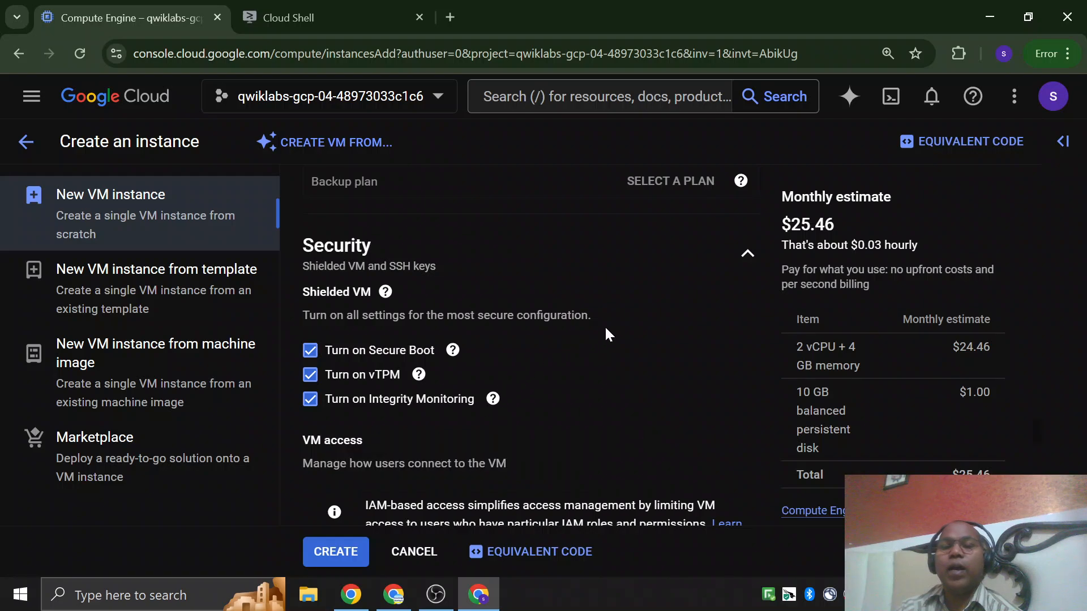
pyautogui.scroll(5, 605, 328)
pyautogui.scroll(15, 607, 334)
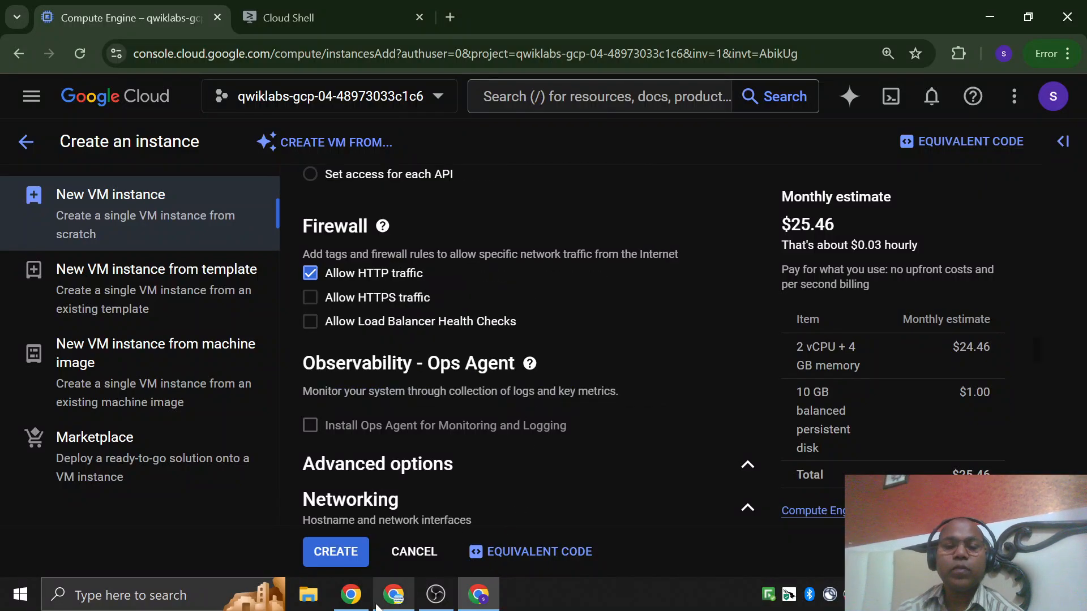
# Switch to the Create a Virtual Machine lab page and review its region and zone commands and the Task 1 instance instructions.
pyautogui.click(351, 594)
pyautogui.scroll(-10, 371, 368)
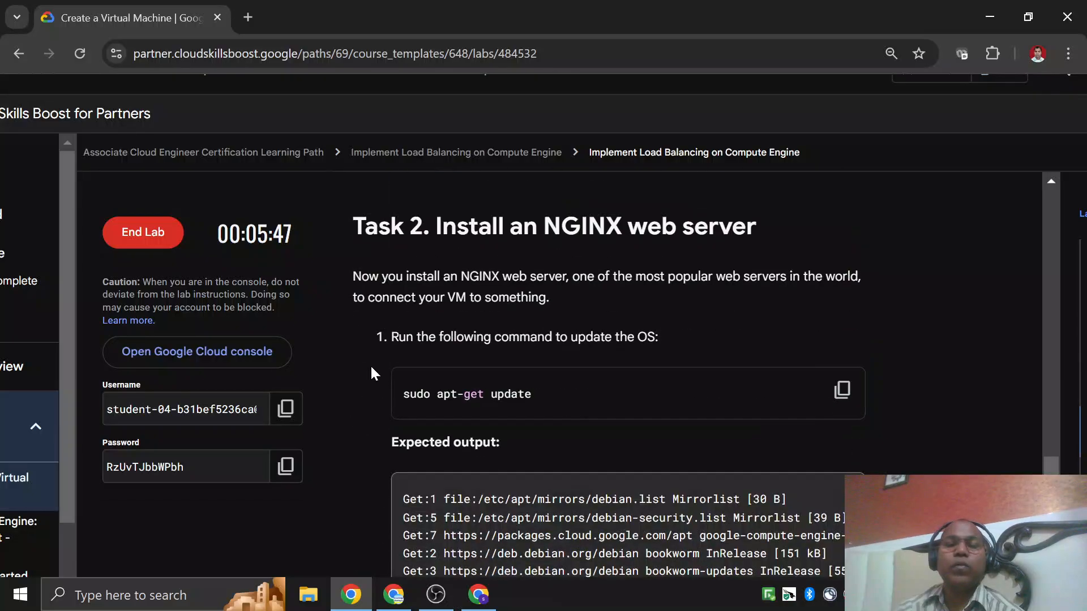
pyautogui.scroll(-15, 372, 373)
pyautogui.scroll(1, 372, 374)
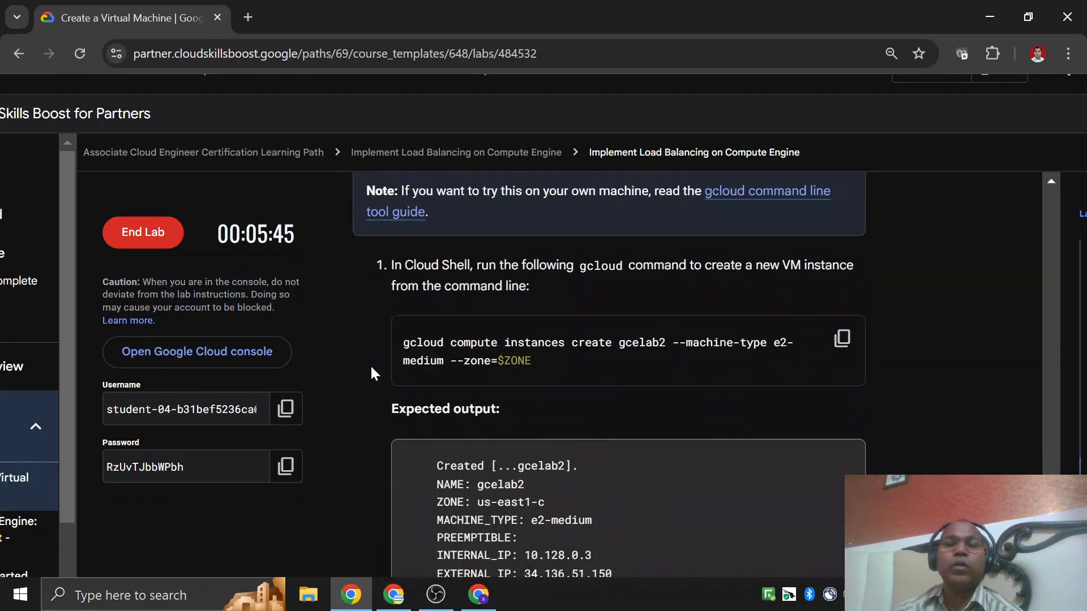
pyautogui.scroll(6, 372, 369)
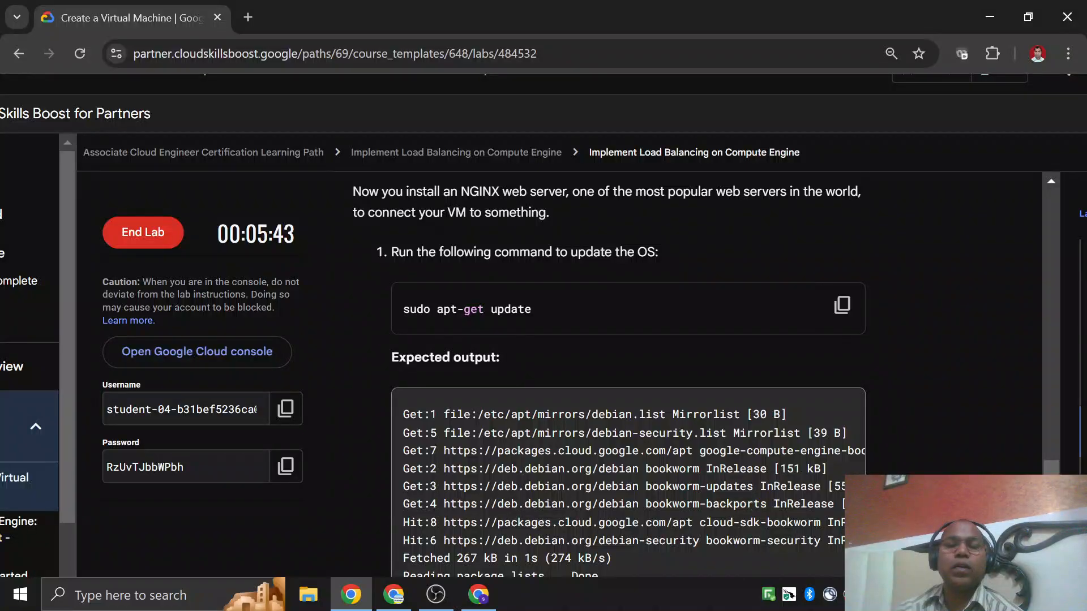
pyautogui.scroll(12, 359, 333)
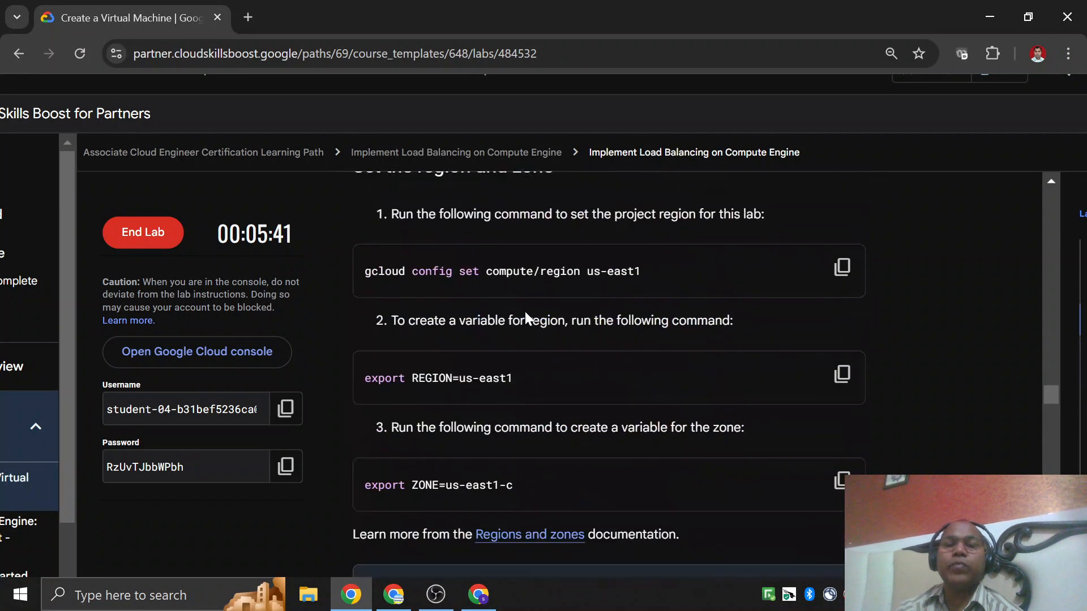
pyautogui.scroll(-8, 525, 319)
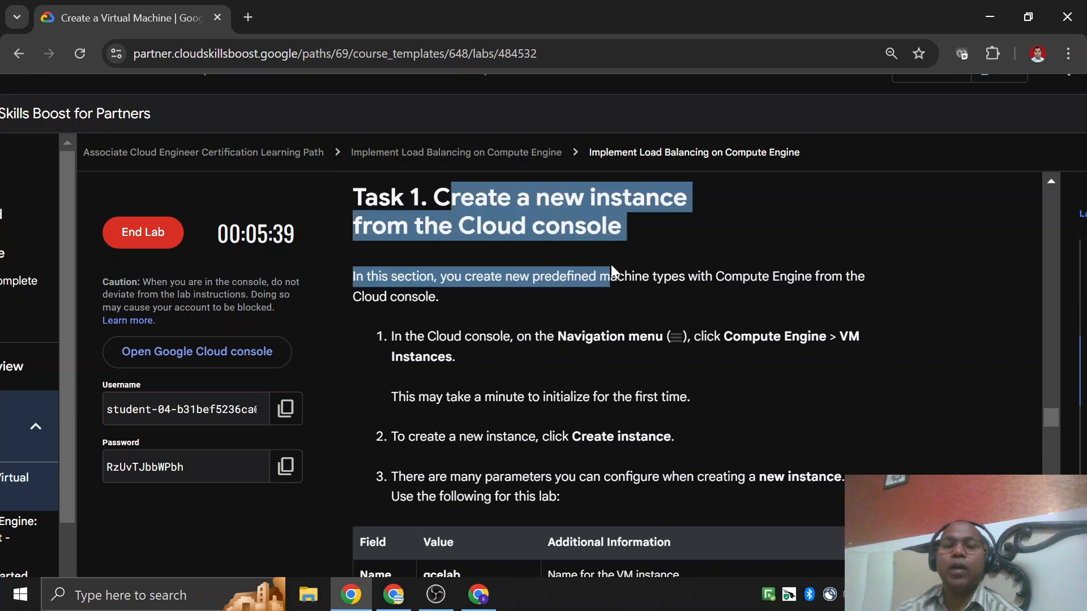
pyautogui.scroll(-10, 605, 373)
pyautogui.scroll(-4, 586, 321)
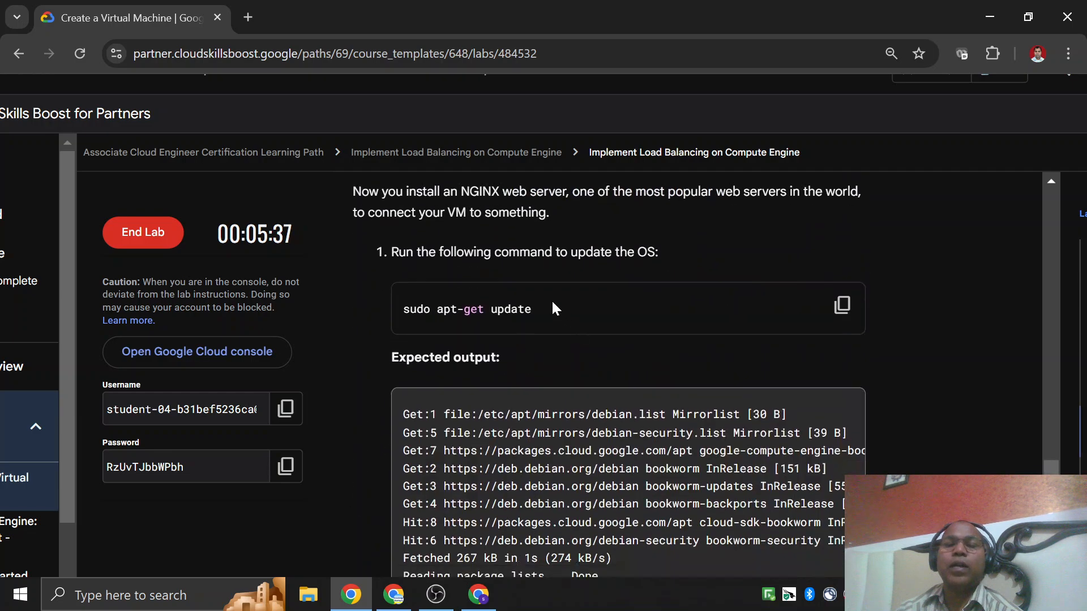
# Read the Task 2 instructions for installing an NGINX web server, including the apt-get update and install commands.
pyautogui.scroll(3, 553, 308)
pyautogui.moveTo(457, 311); pyautogui.dragTo(647, 311)
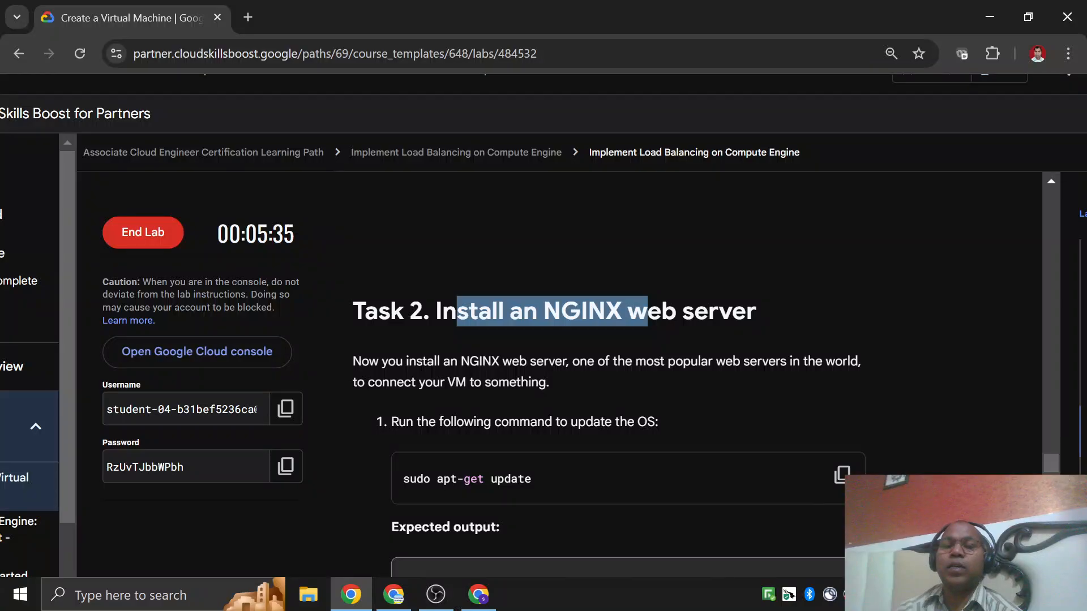
pyautogui.scroll(-7, 449, 362)
pyautogui.scroll(6, 453, 361)
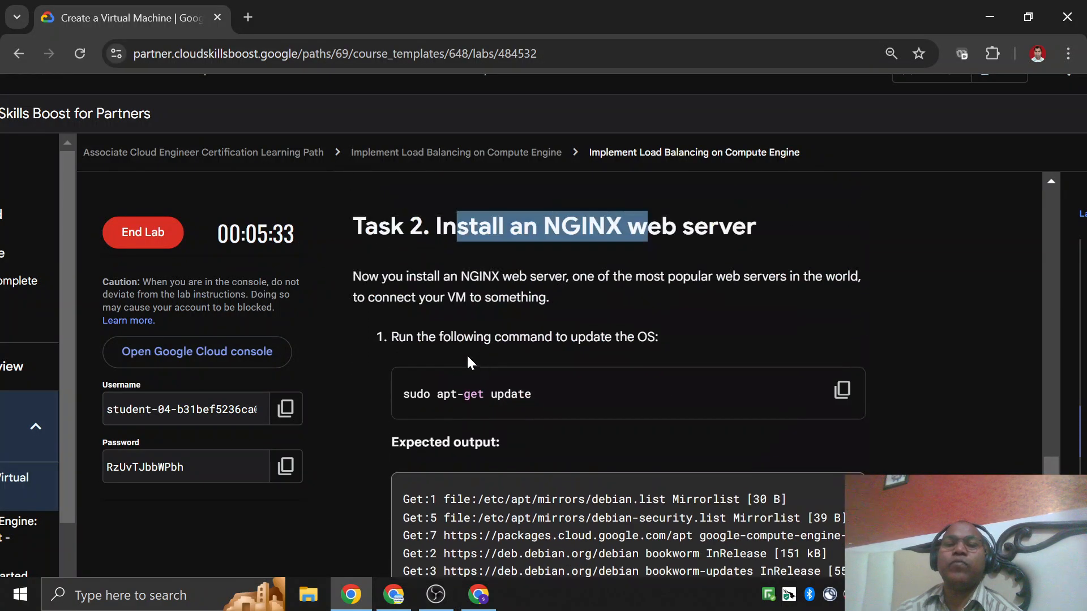
pyautogui.scroll(-3, 529, 379)
pyautogui.scroll(-4, 529, 379)
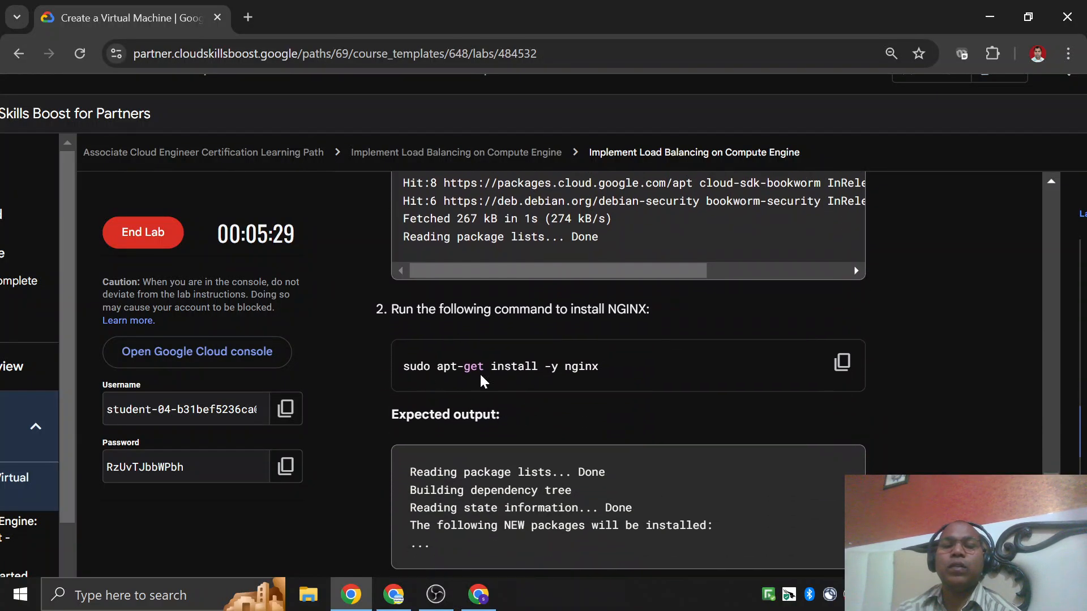
pyautogui.moveTo(401, 366); pyautogui.dragTo(636, 374)
pyautogui.scroll(-5, 637, 385)
pyautogui.scroll(5, 637, 389)
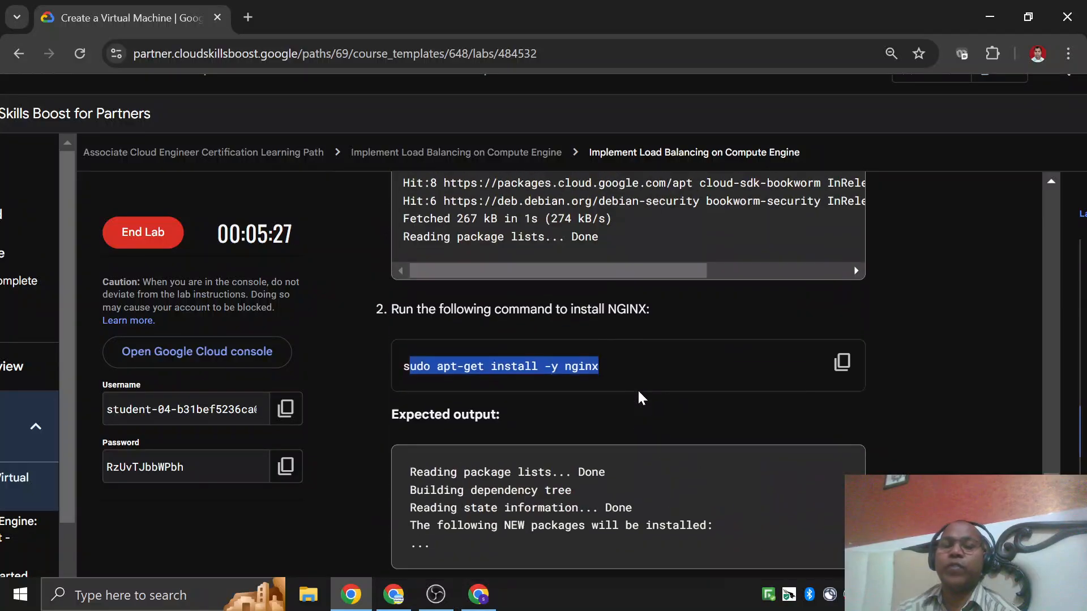
pyautogui.scroll(-5, 638, 389)
pyautogui.scroll(2, 637, 390)
pyautogui.scroll(-6, 637, 390)
pyautogui.scroll(-6, 627, 406)
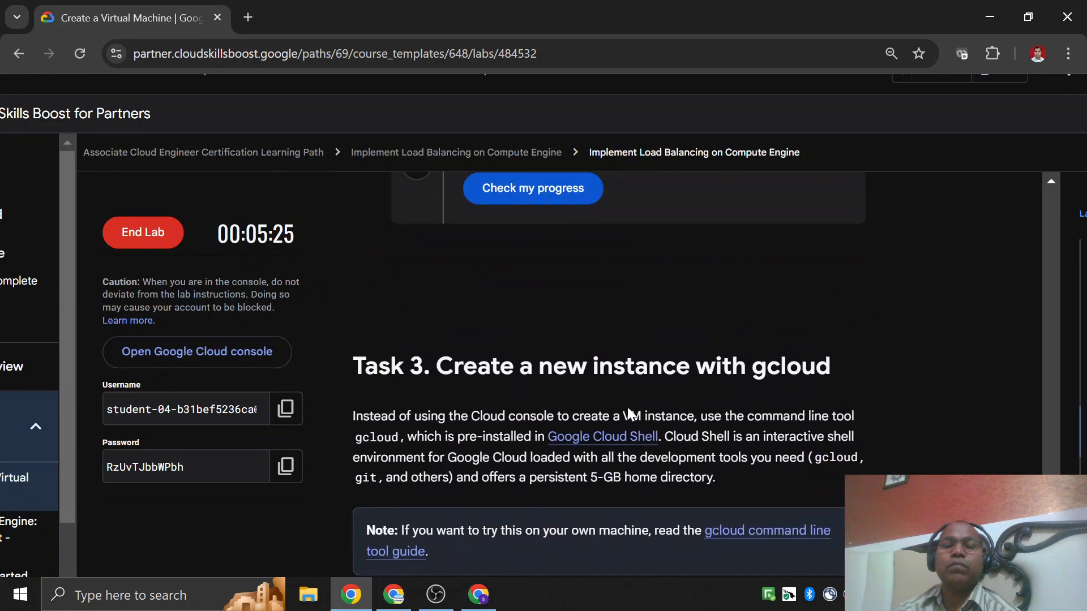
# Read the Task 3 instructions for creating a new instance with gcloud, through the command for showing all defaults.
pyautogui.scroll(4, 627, 407)
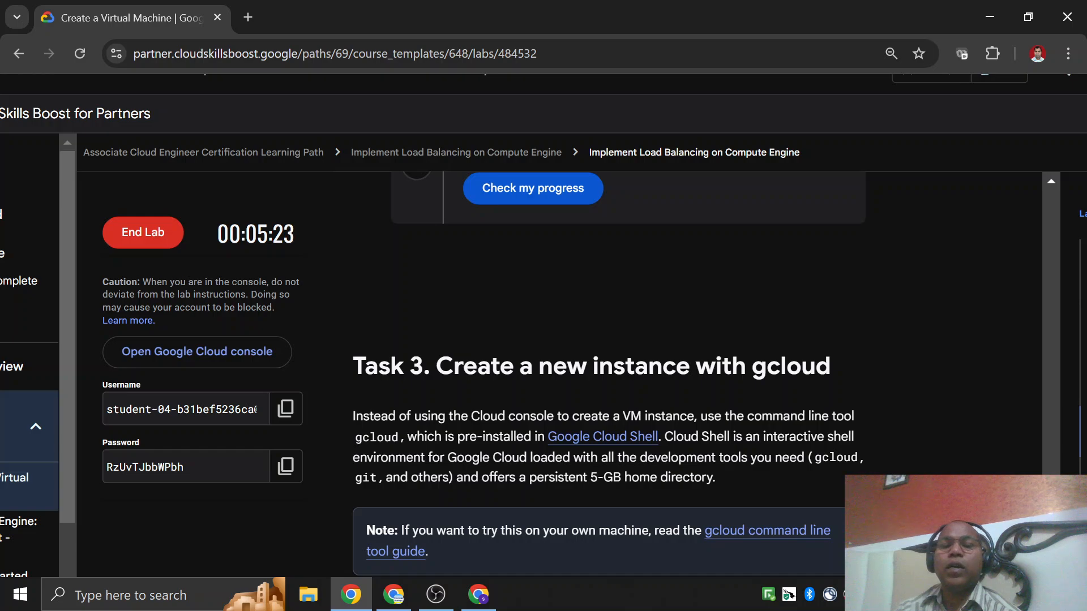
pyautogui.moveTo(435, 367); pyautogui.dragTo(829, 367)
pyautogui.scroll(-5, 830, 367)
pyautogui.scroll(-10, 602, 357)
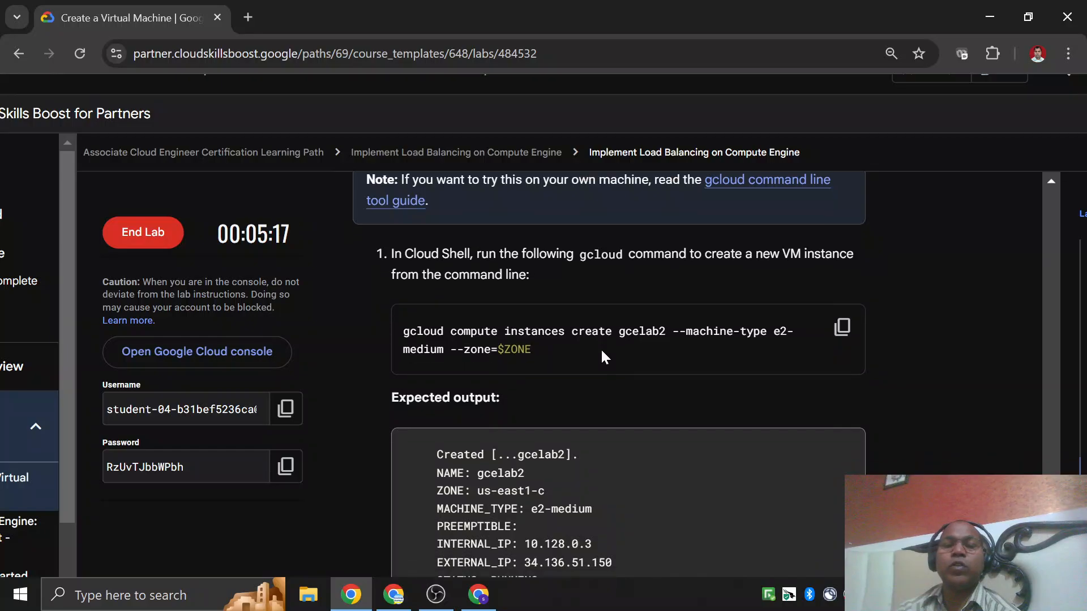
# Close the browser window holding the Compute Engine and Cloud Shell pages, leaving the unsaved instance form.
pyautogui.click(478, 594)
pyautogui.click(1067, 17)
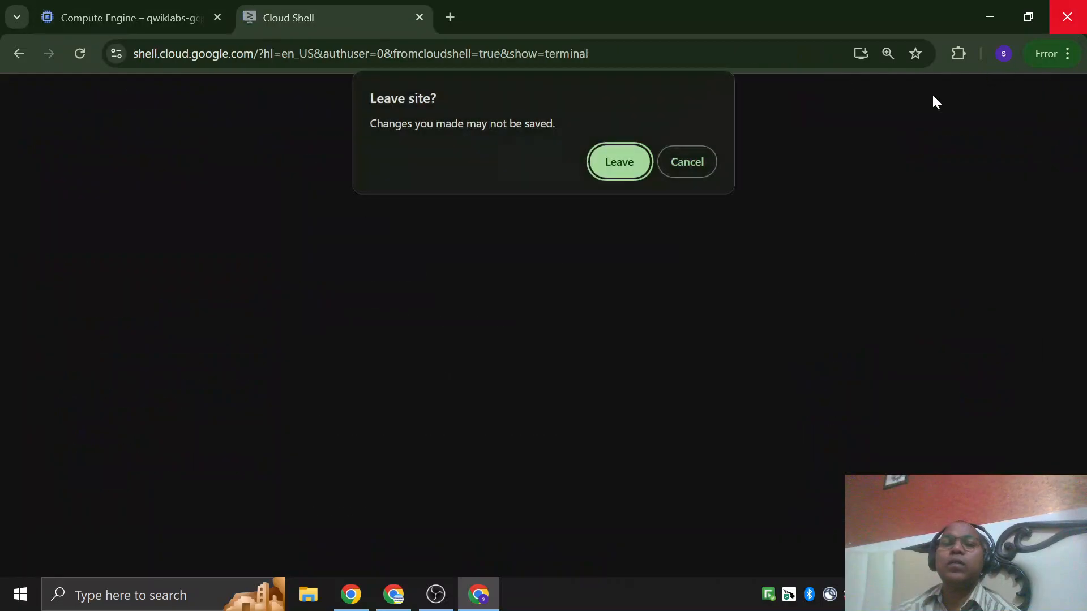
pyautogui.click(618, 163)
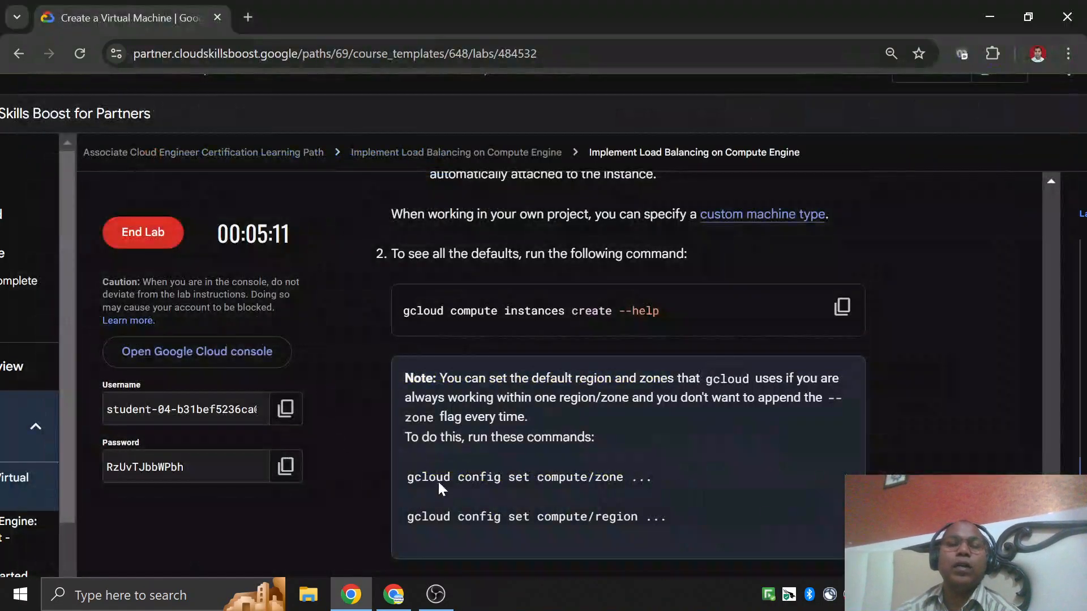
# End the Create a Virtual Machine lab and dismiss the satisfaction survey without submitting feedback.
pyautogui.click(144, 232)
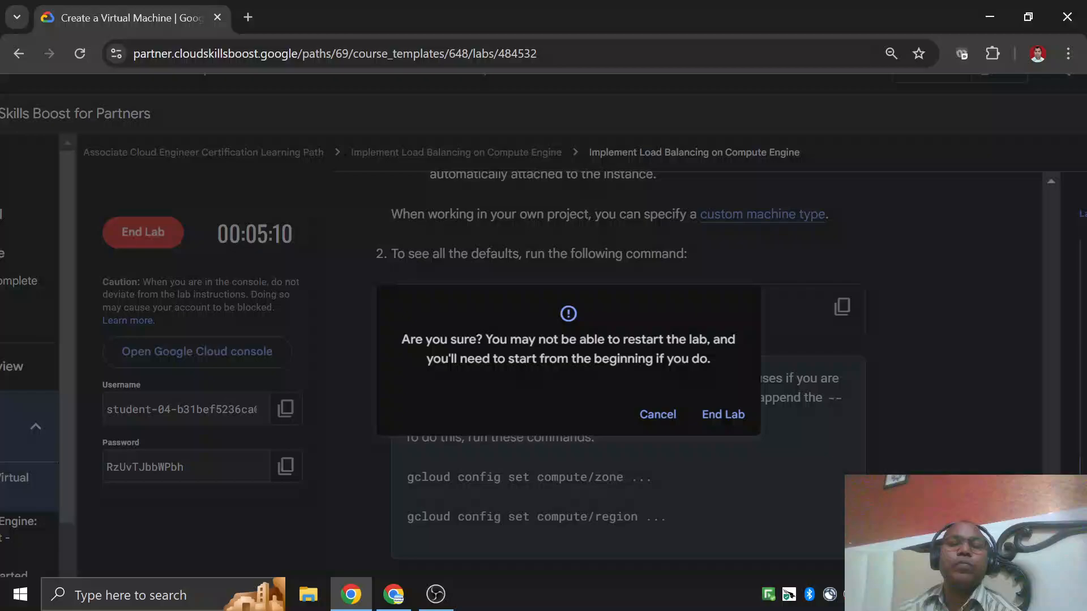
pyautogui.click(724, 415)
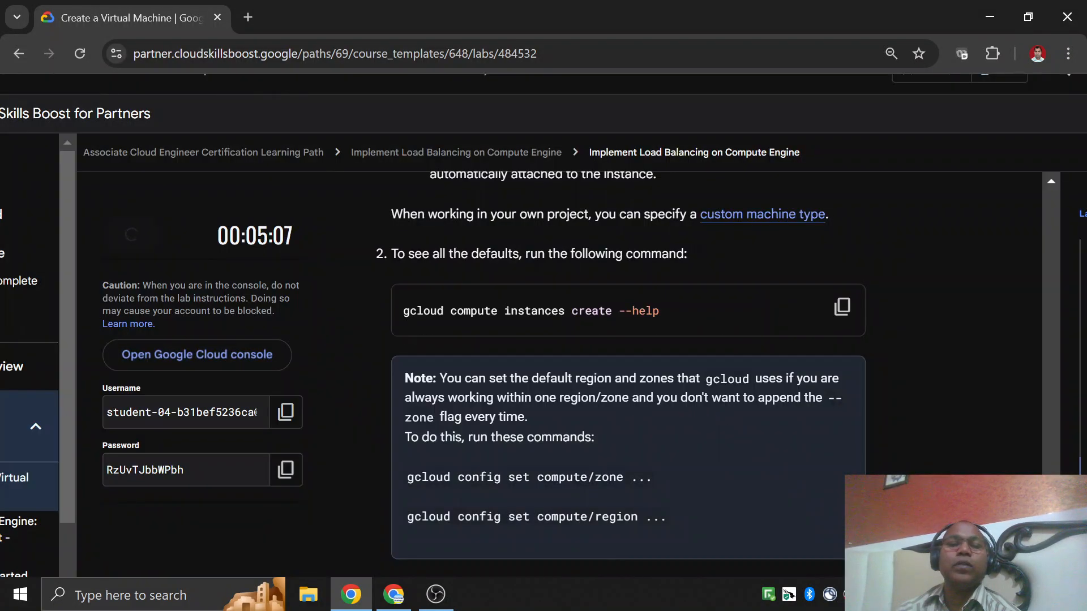
pyautogui.scroll(5, 521, 318)
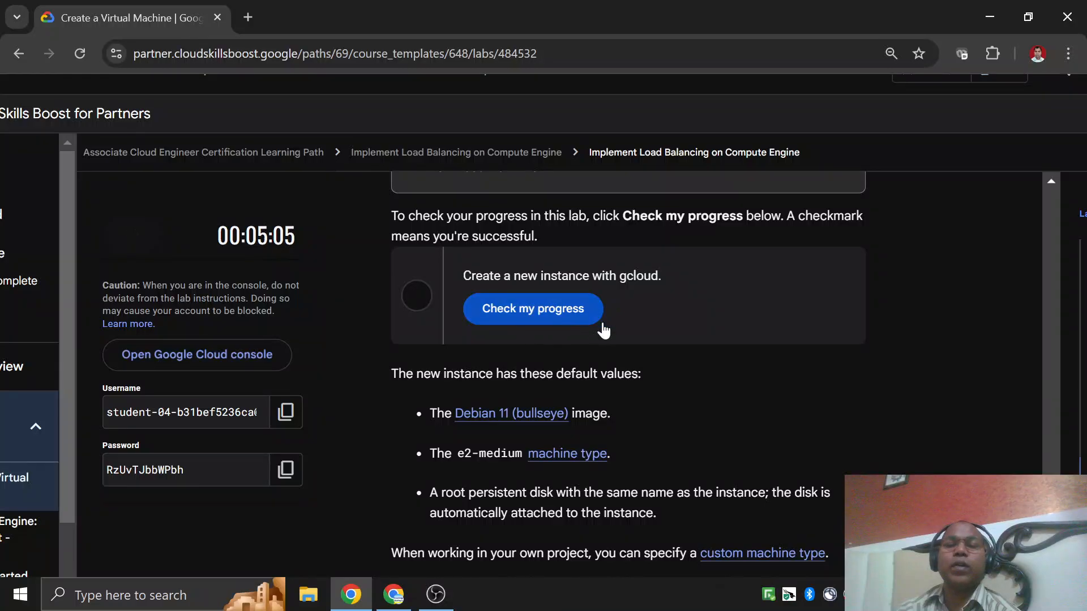
pyautogui.scroll(5, 654, 320)
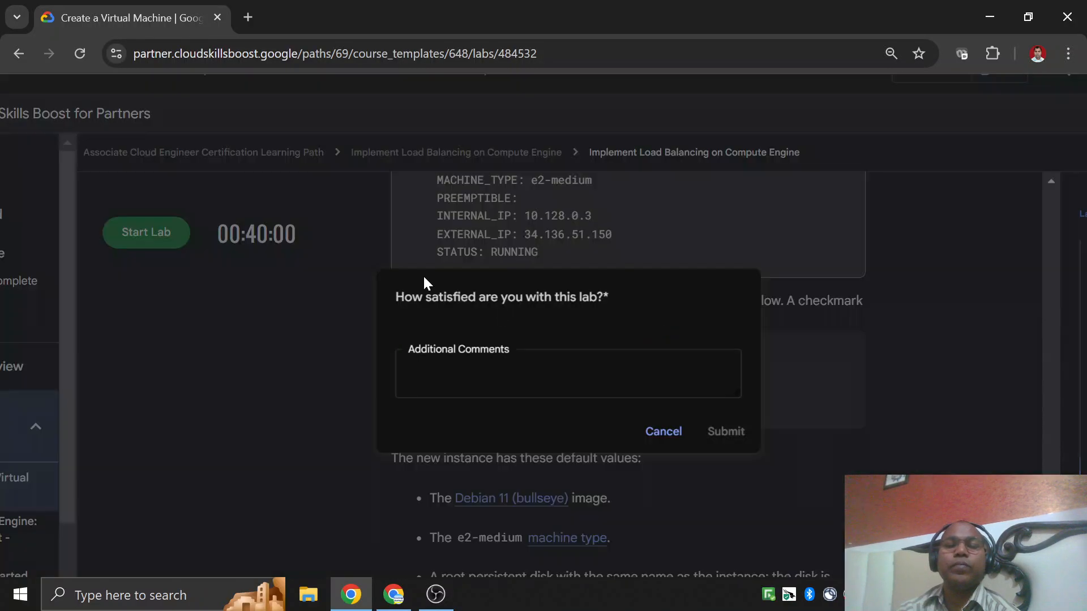
pyautogui.click(671, 432)
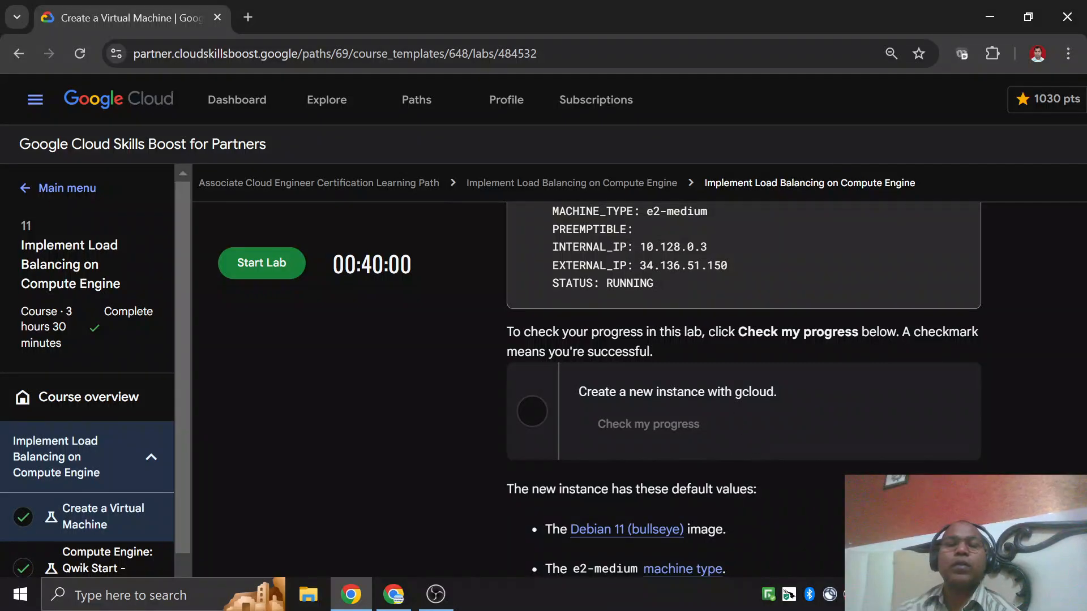
# Review the remaining Task 3 instructions, from the gcloud defaults to the SSH passphrase and exit steps.
pyautogui.scroll(-5, 283, 309)
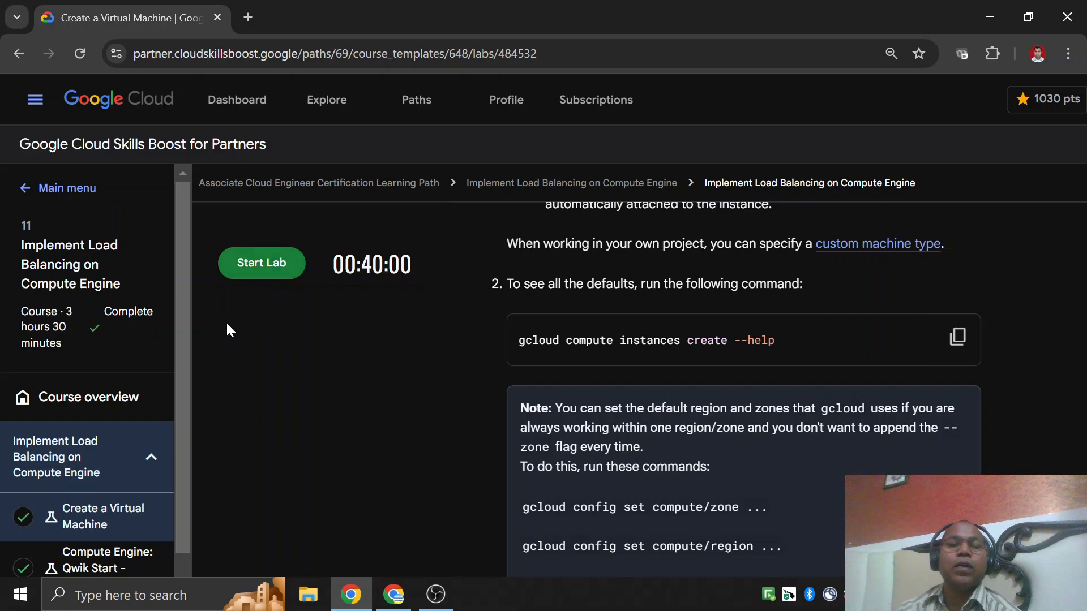
pyautogui.click(275, 280)
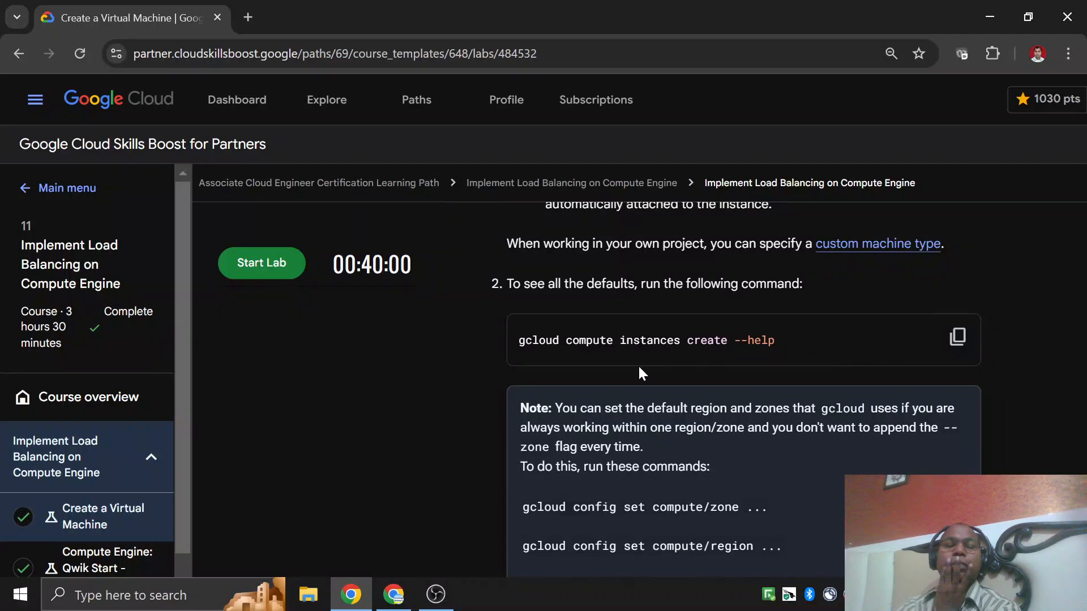
pyautogui.scroll(-15, 639, 369)
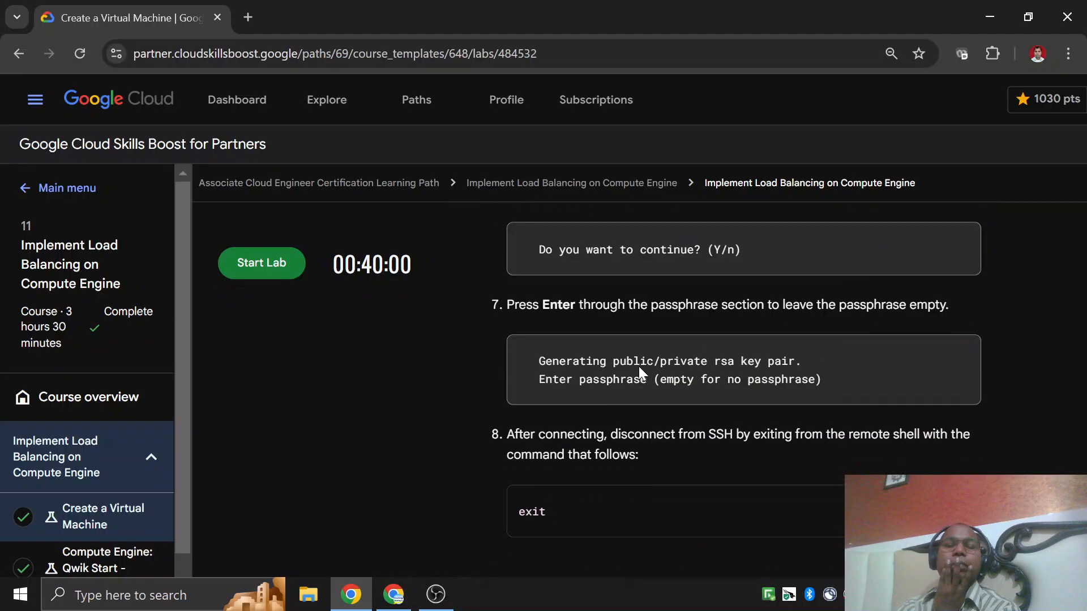
# Look over the Task 4 quiz and the Next steps section, and return to the beginning of the lab instructions.
pyautogui.scroll(-5, 639, 369)
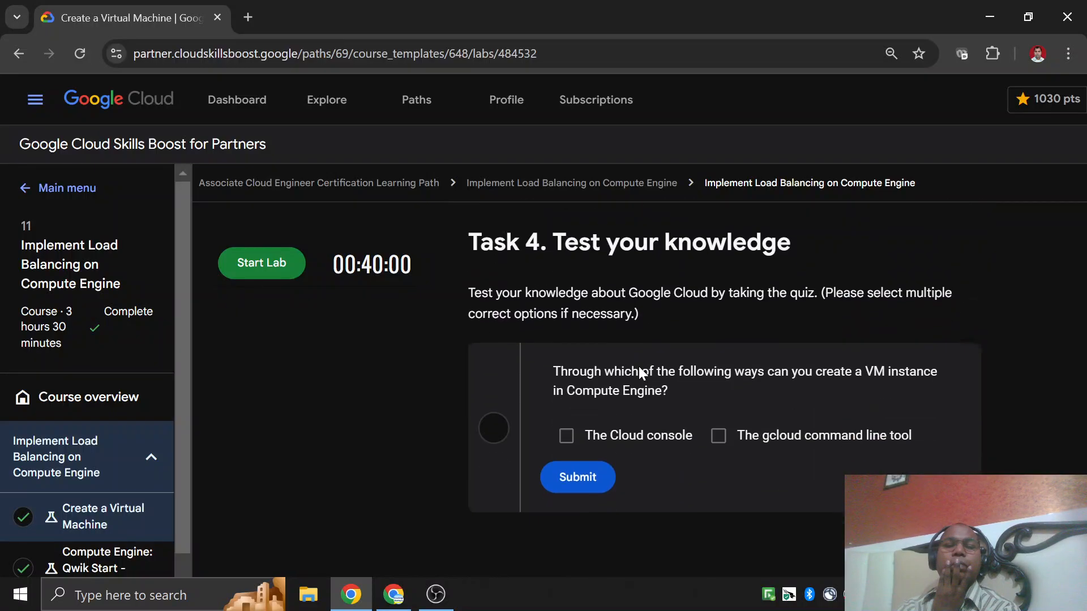
pyautogui.scroll(-2, 600, 270)
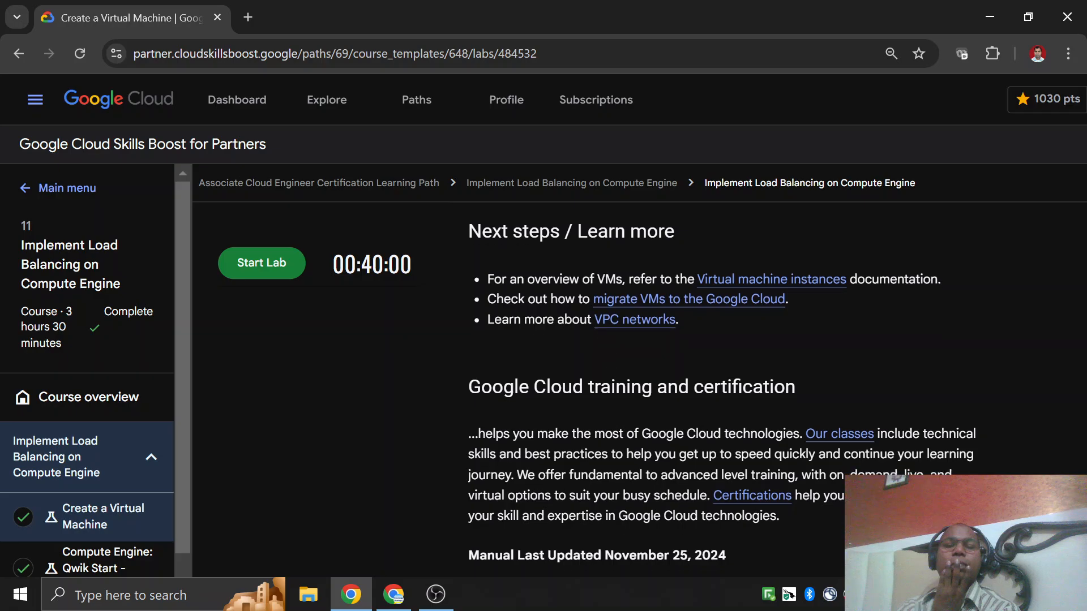
pyautogui.scroll(10, 606, 340)
pyautogui.scroll(20, 607, 392)
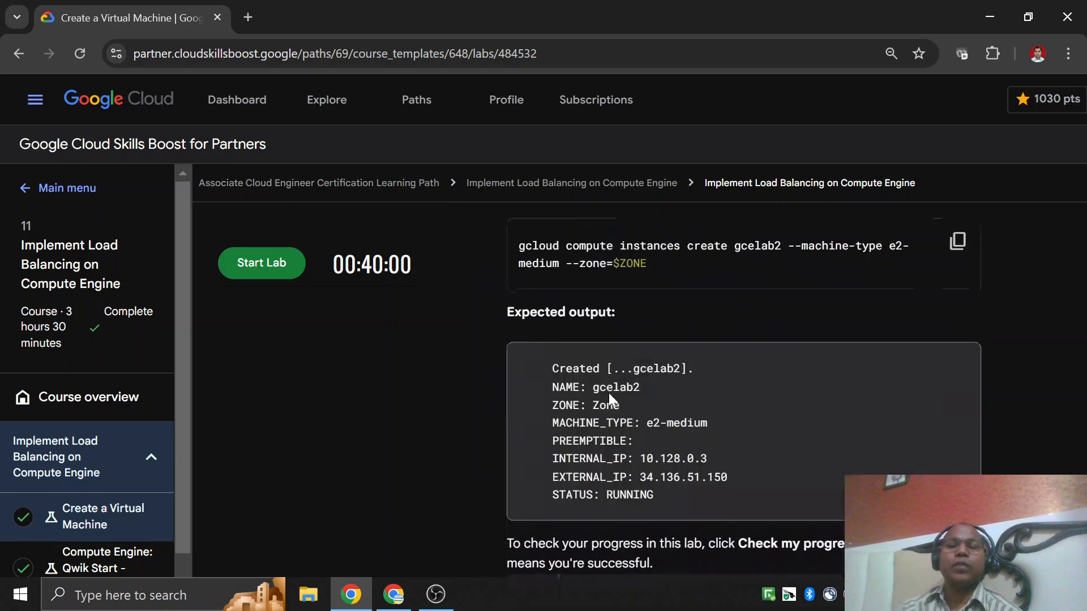
pyautogui.scroll(20, 622, 385)
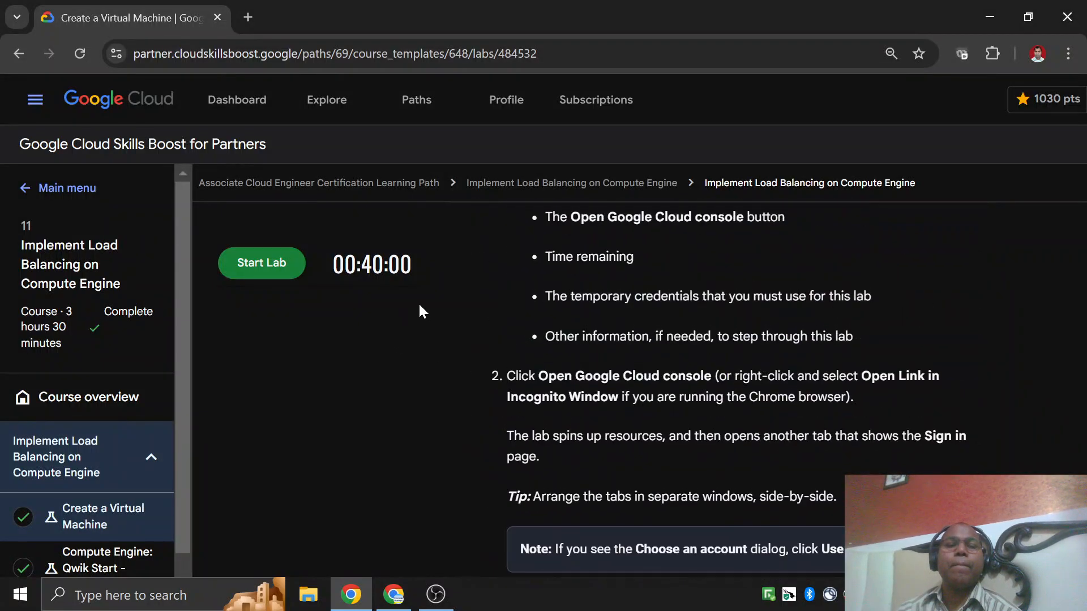
# Reload the lab page and try to start the Create a Virtual Machine lab again.
pyautogui.click(79, 54)
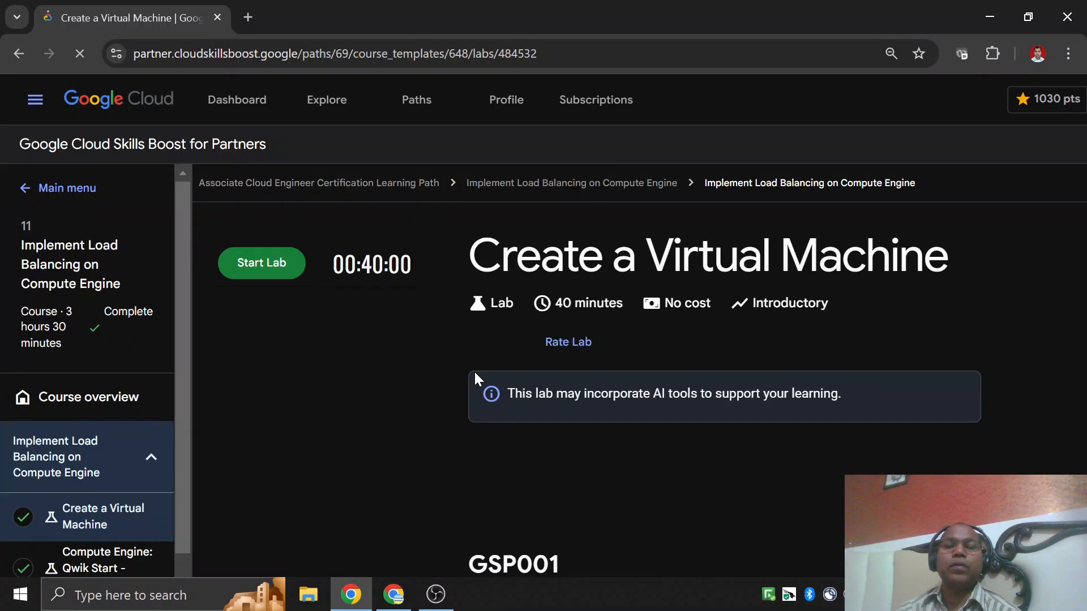
pyautogui.scroll(-5, 474, 373)
pyautogui.scroll(5, 472, 372)
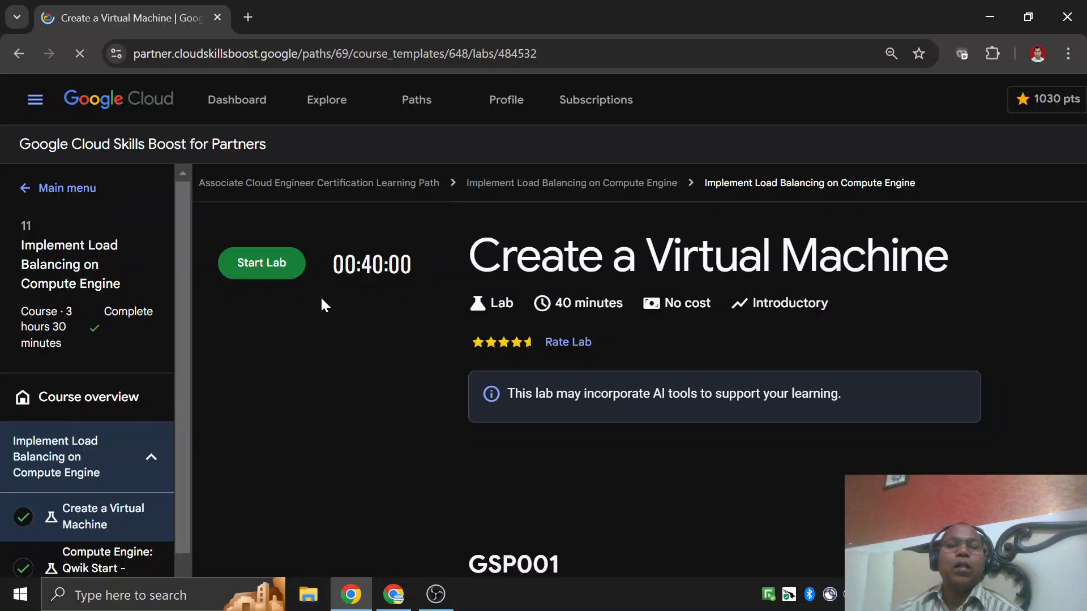
pyautogui.click(288, 279)
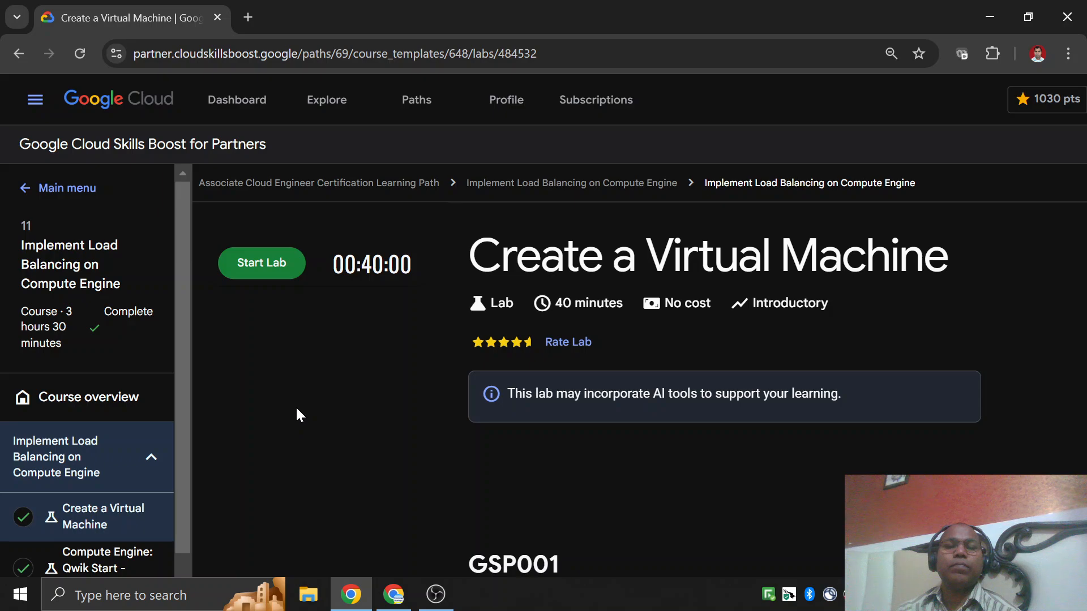
pyautogui.scroll(-4, 439, 427)
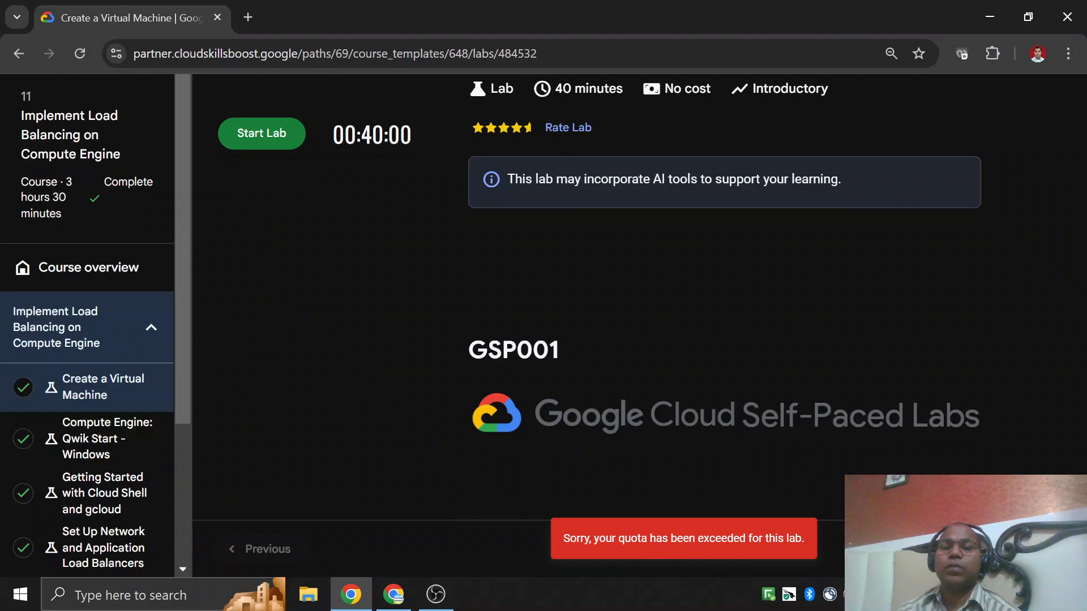
pyautogui.scroll(1, 743, 276)
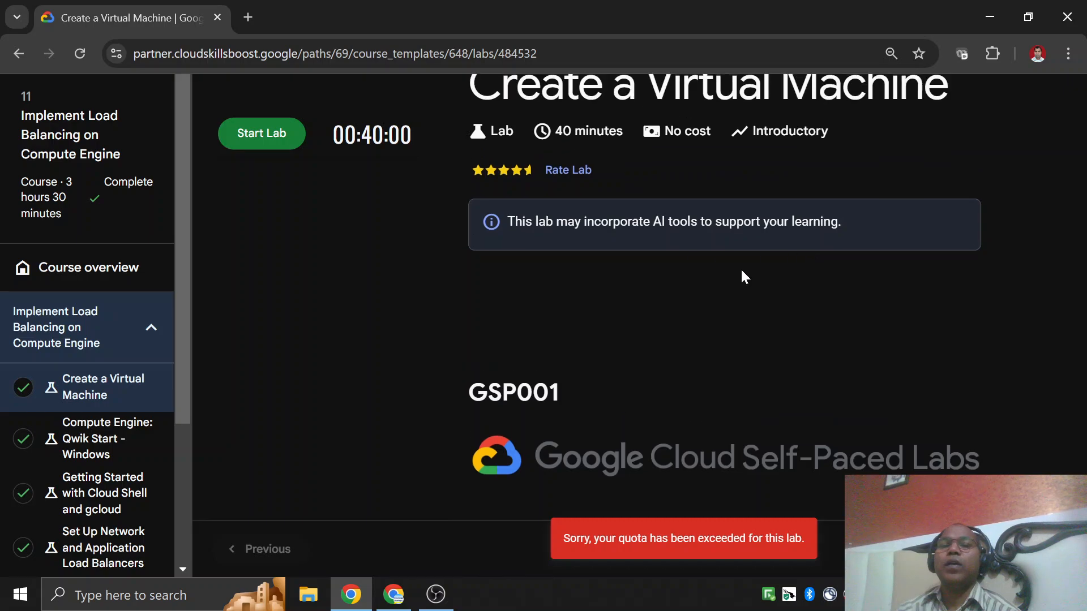
# Skim the lab's overview and objectives, and reload the lab page once more.
pyautogui.scroll(1, 740, 274)
pyautogui.scroll(-15, 519, 245)
pyautogui.scroll(3, 519, 245)
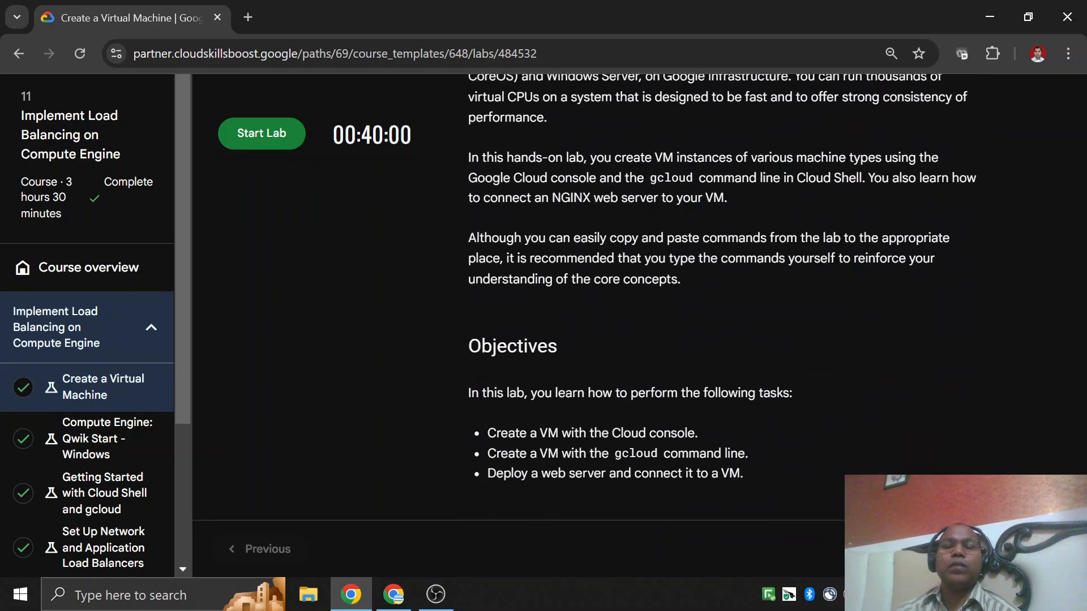
pyautogui.scroll(10, 340, 203)
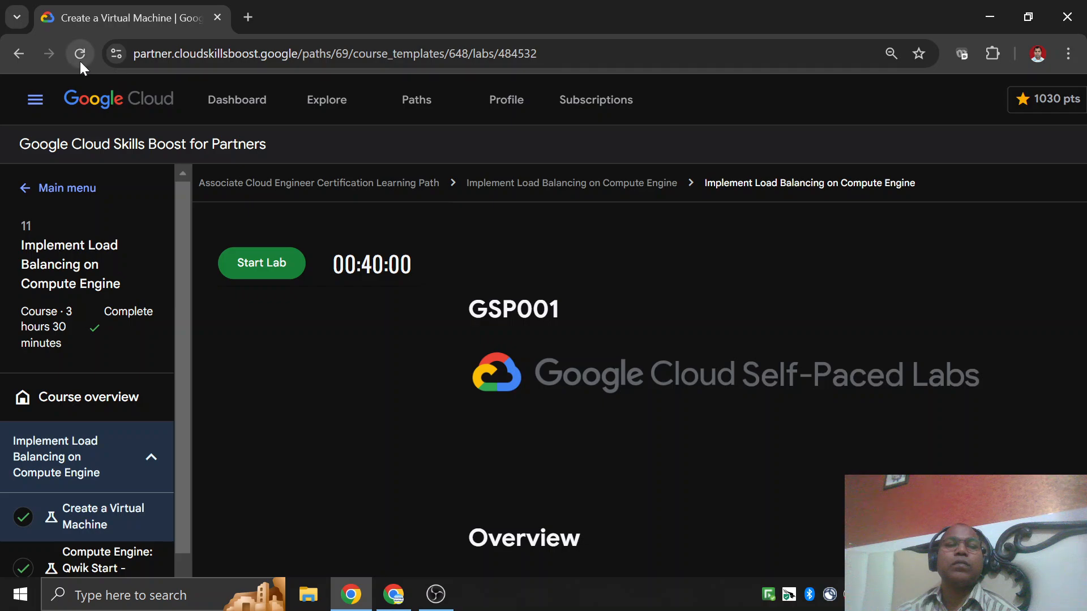
pyautogui.click(79, 59)
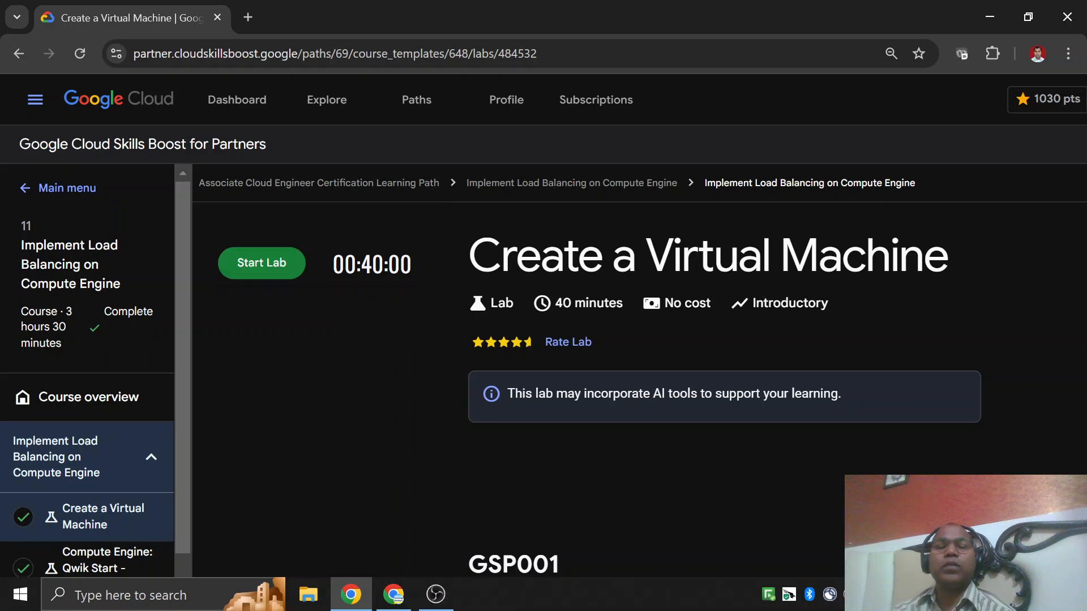
# Review the lab's setup instructions, covering console sign-in, Cloud Shell authorization and the regions and zones table.
pyautogui.scroll(-20, 598, 396)
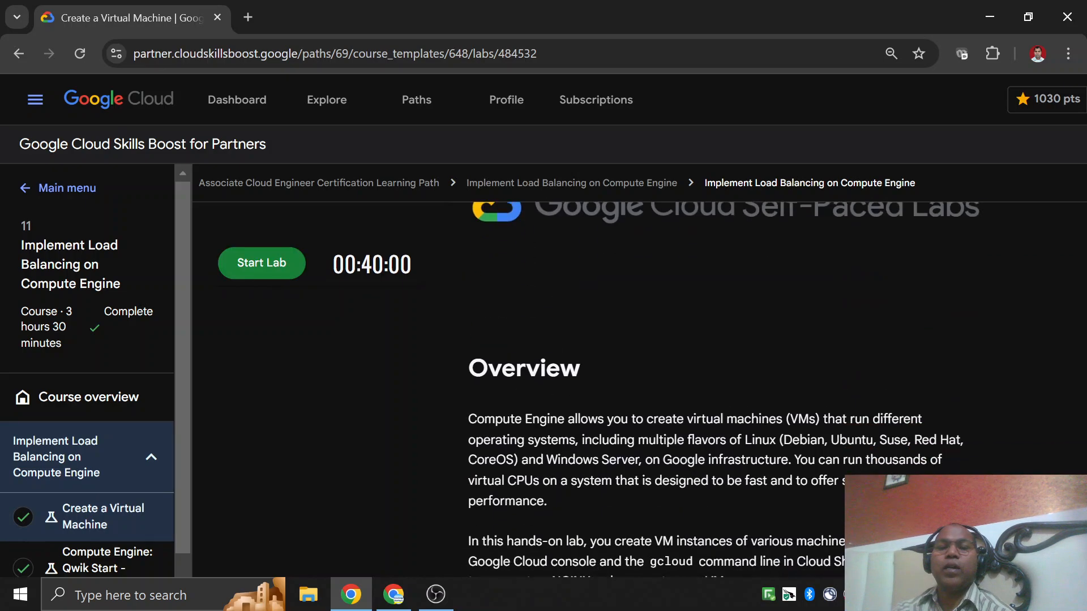
pyautogui.scroll(-20, 597, 398)
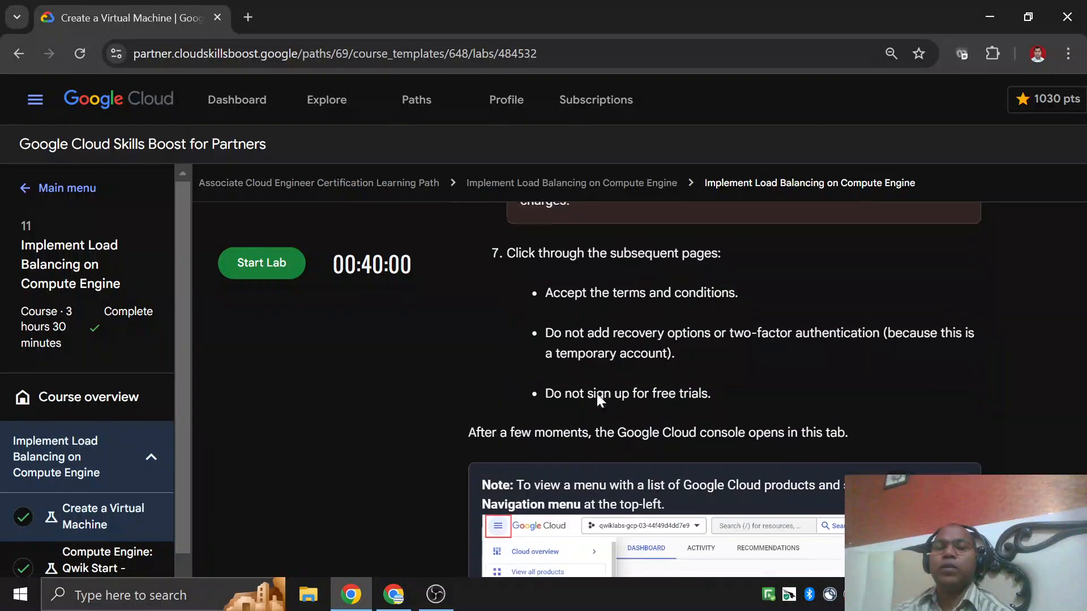
pyautogui.scroll(-8, 596, 392)
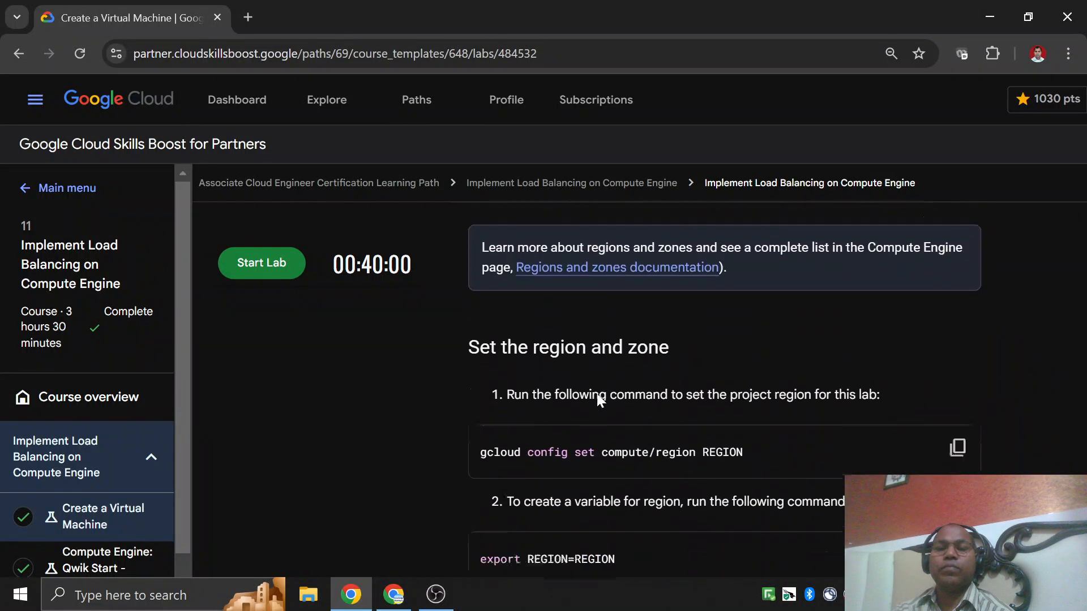
pyautogui.scroll(4, 596, 393)
pyautogui.scroll(8, 596, 393)
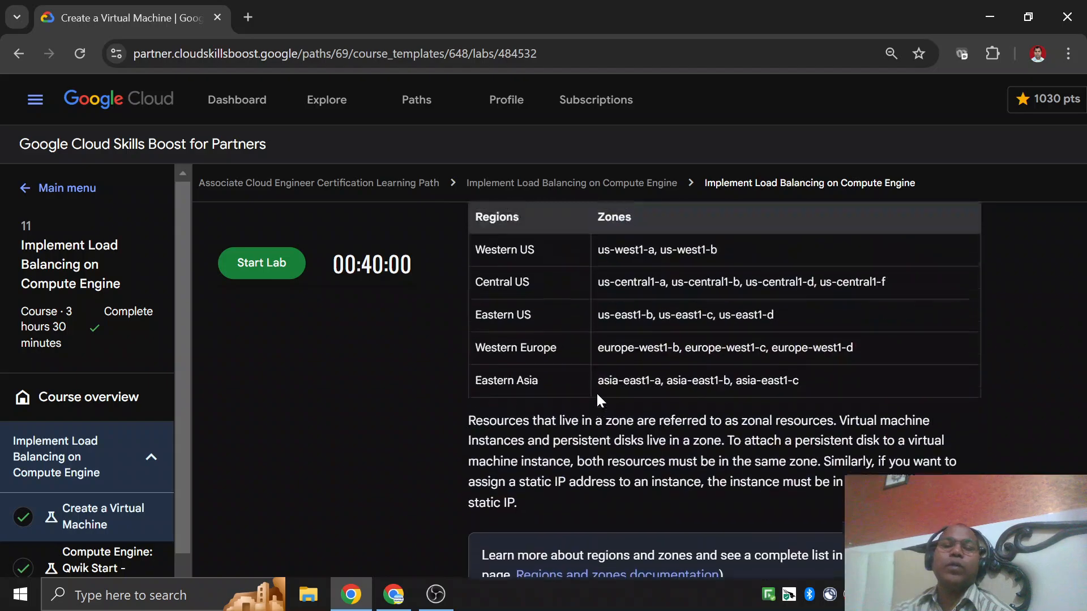
pyautogui.scroll(10, 660, 432)
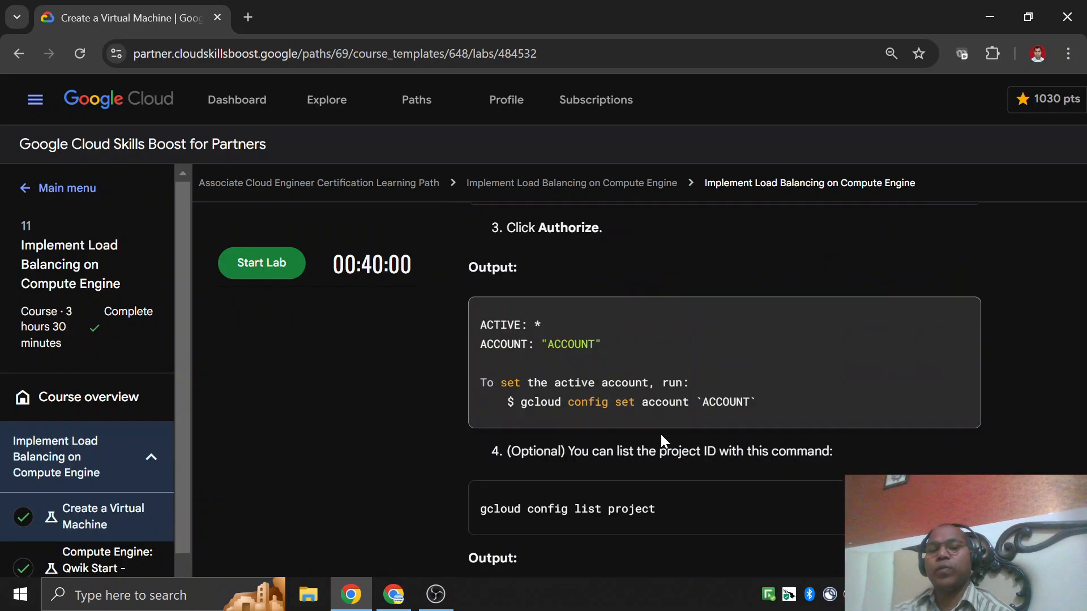
pyautogui.scroll(-1, 606, 420)
pyautogui.scroll(-15, 607, 423)
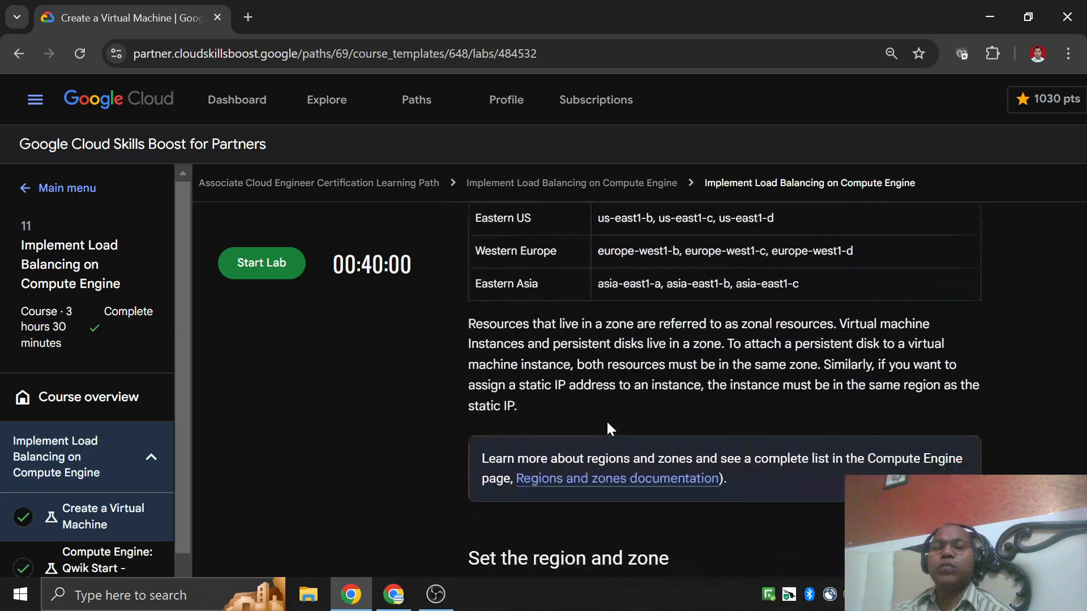
# Review the Task 1 instance settings table for gcelab and the instructions following it.
pyautogui.scroll(-12, 601, 422)
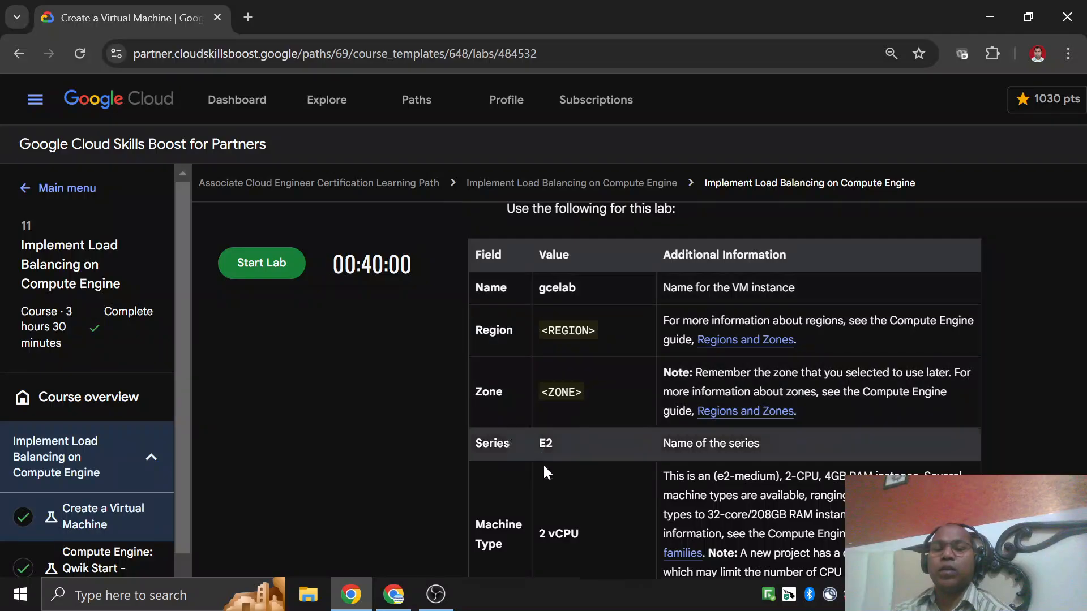
pyautogui.scroll(-10, 543, 464)
pyautogui.scroll(-14, 566, 416)
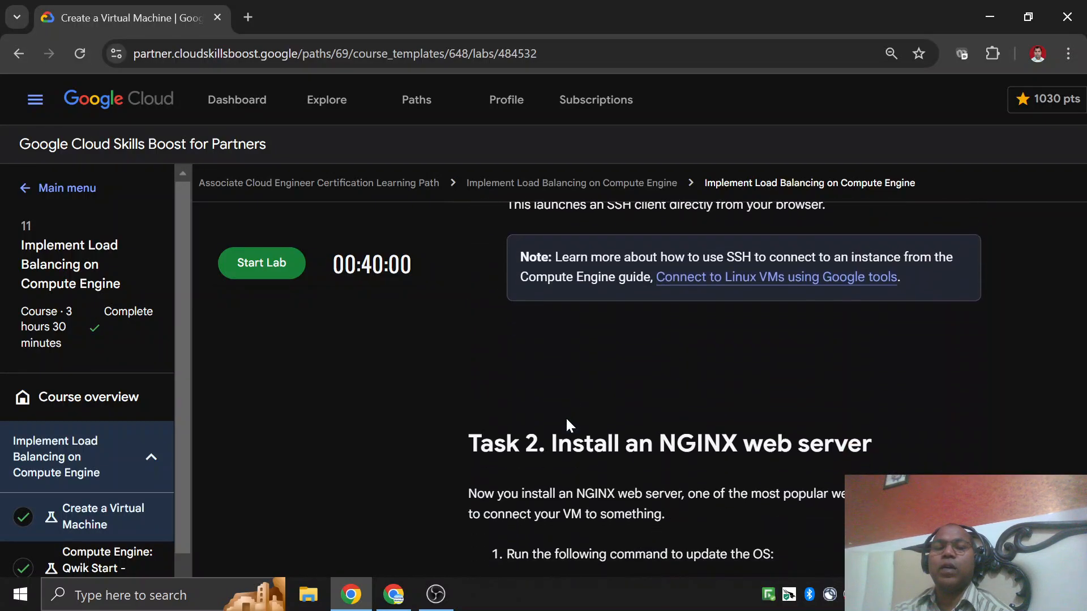
pyautogui.scroll(20, 580, 399)
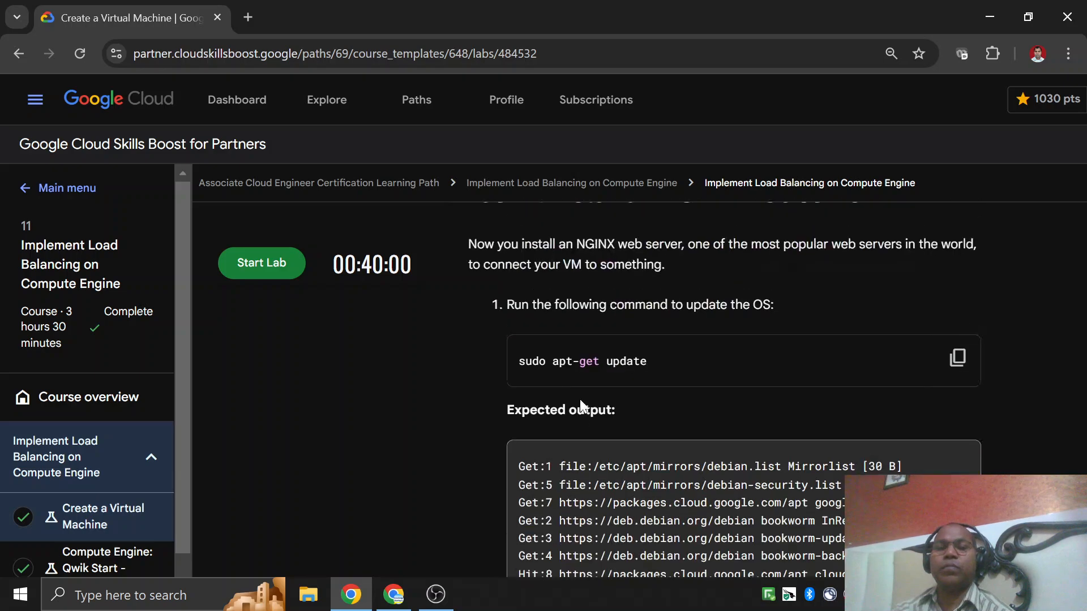
pyautogui.scroll(-7, 559, 359)
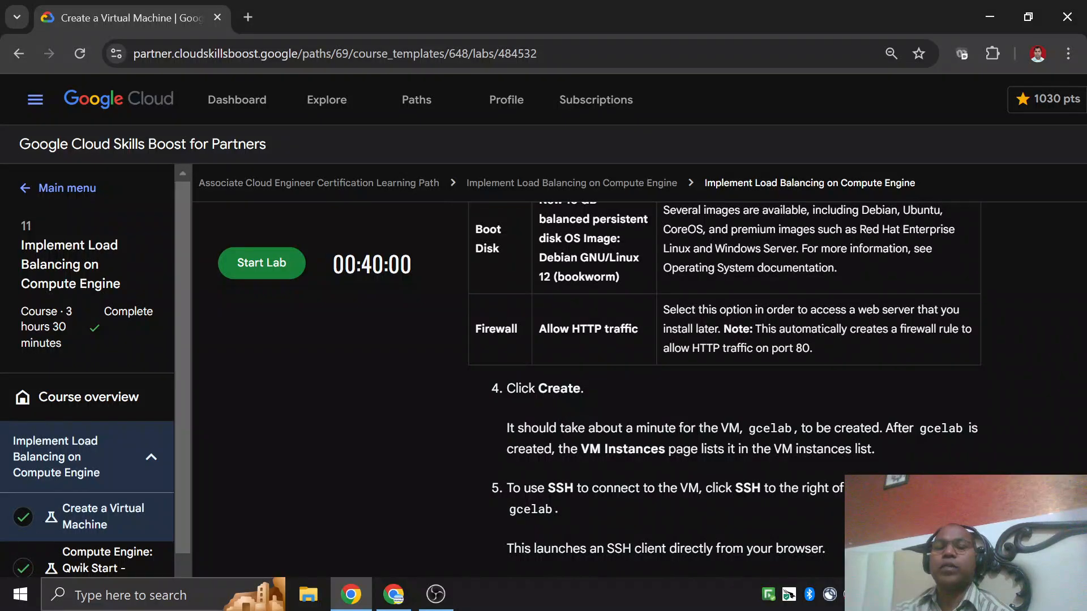
# Read Task 1 steps 4 and 5, highlighting the words Create and SSH in the instructions.
pyautogui.doubleClick(566, 388)
pyautogui.scroll(-5, 583, 408)
pyautogui.scroll(4, 724, 391)
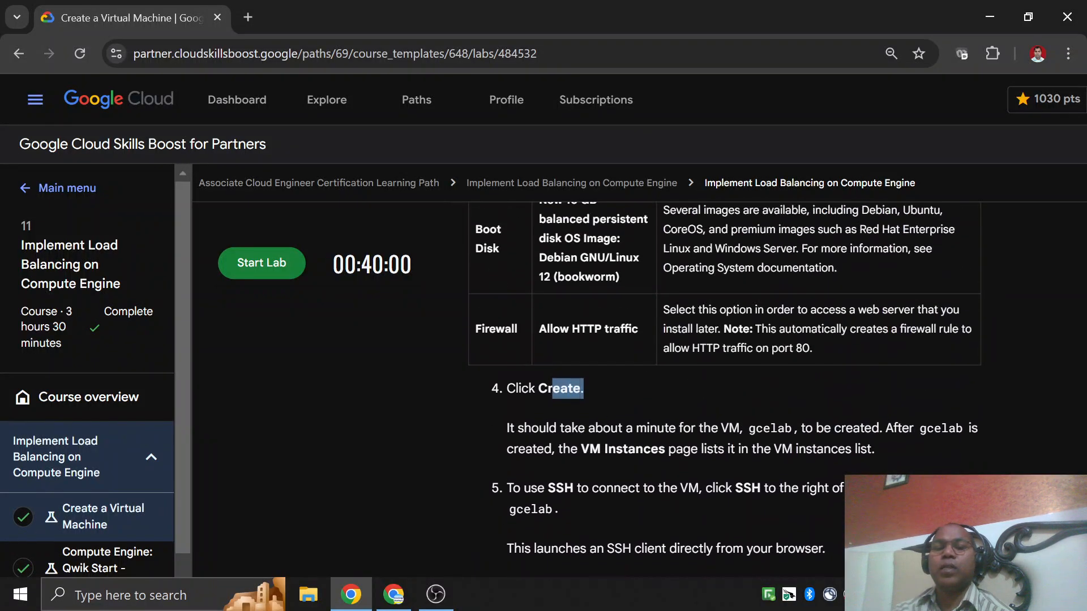
pyautogui.scroll(-3, 666, 367)
pyautogui.click(571, 221)
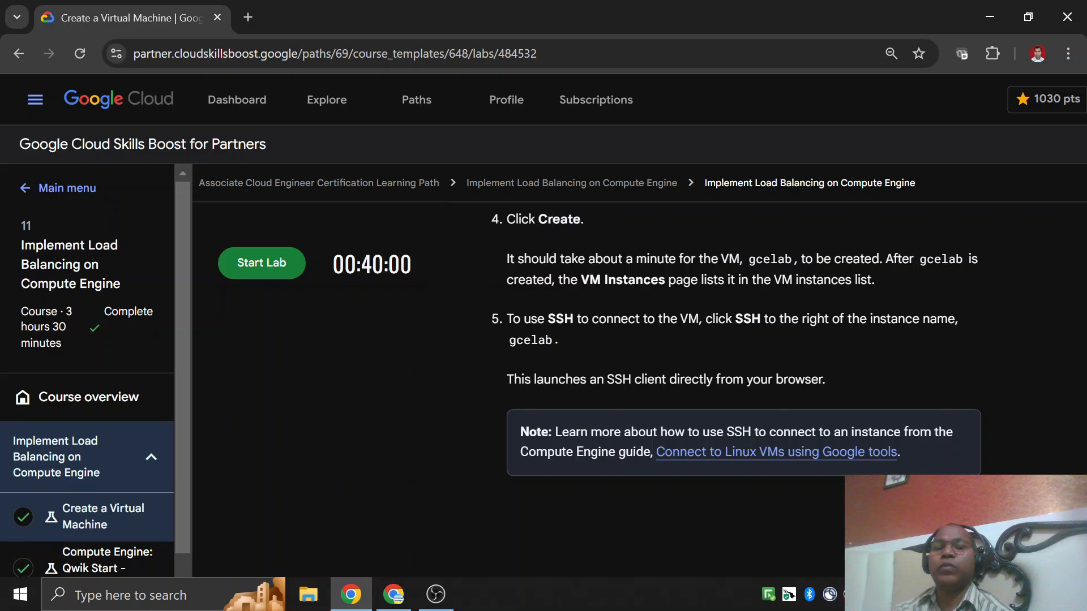
pyautogui.moveTo(735, 319); pyautogui.dragTo(751, 319)
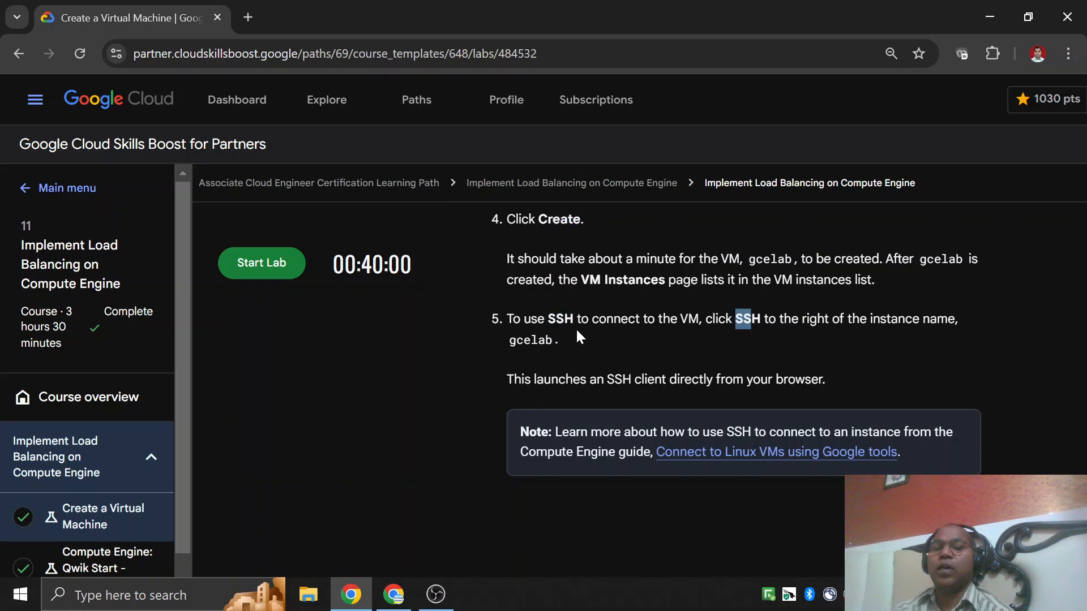
pyautogui.moveTo(548, 319); pyautogui.dragTo(574, 319)
# Read Task 2, highlighting the commands sudo apt-get update and sudo apt-get install -y nginx, through its progress check.
pyautogui.scroll(-5, 574, 319)
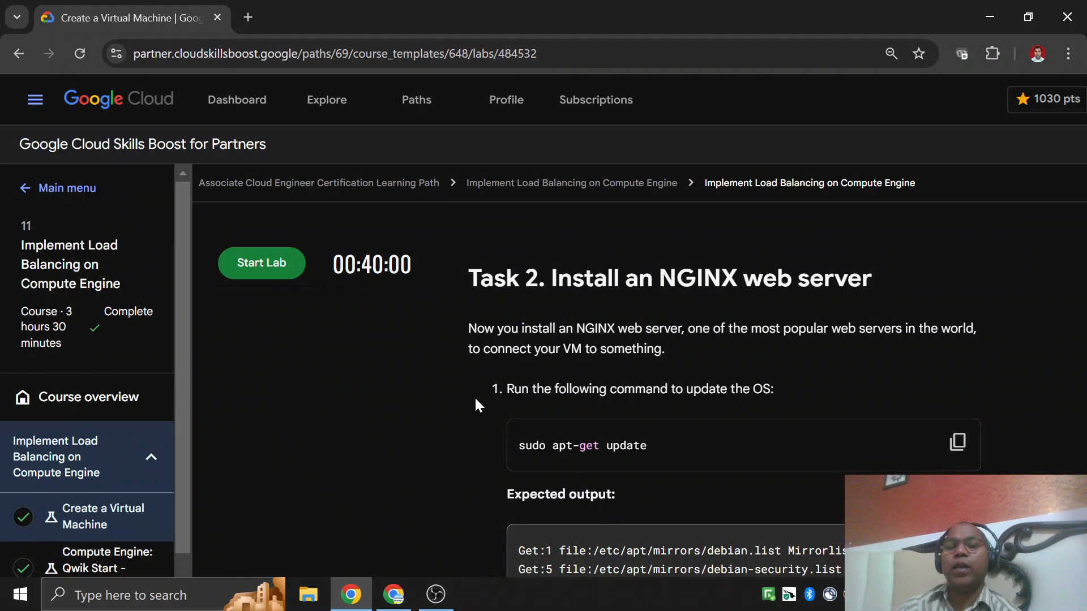
pyautogui.scroll(-1, 578, 345)
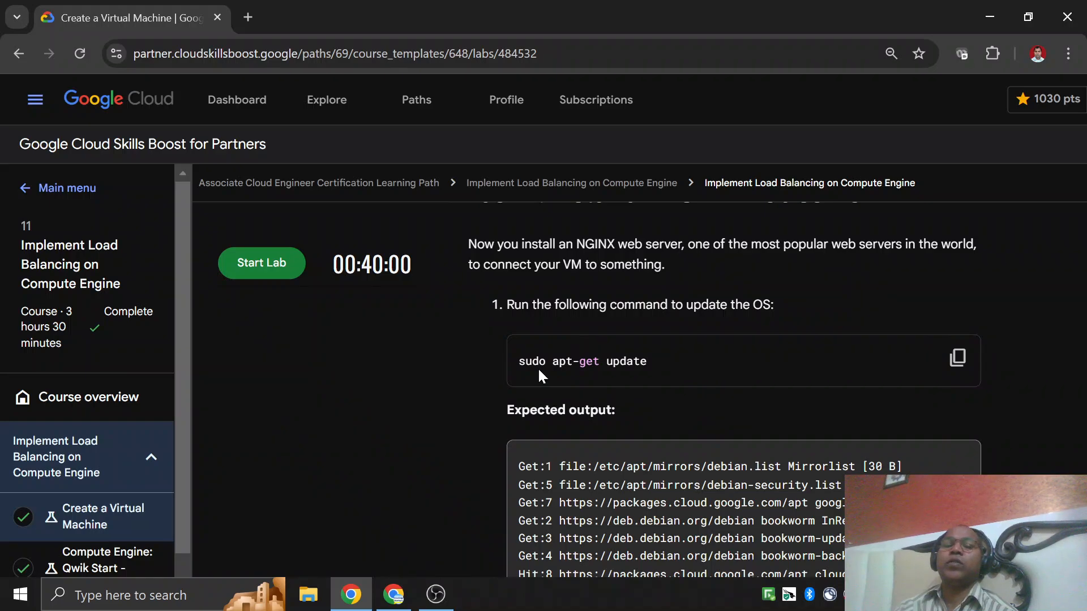
pyautogui.moveTo(517, 367); pyautogui.dragTo(720, 337)
pyautogui.scroll(-7, 716, 350)
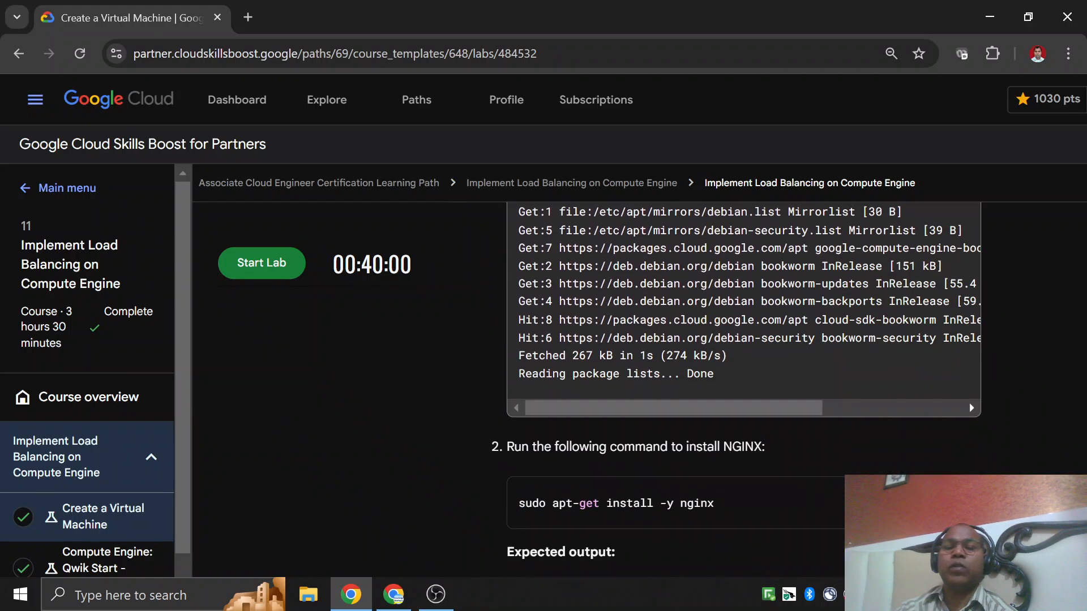
pyautogui.moveTo(517, 334); pyautogui.dragTo(758, 339)
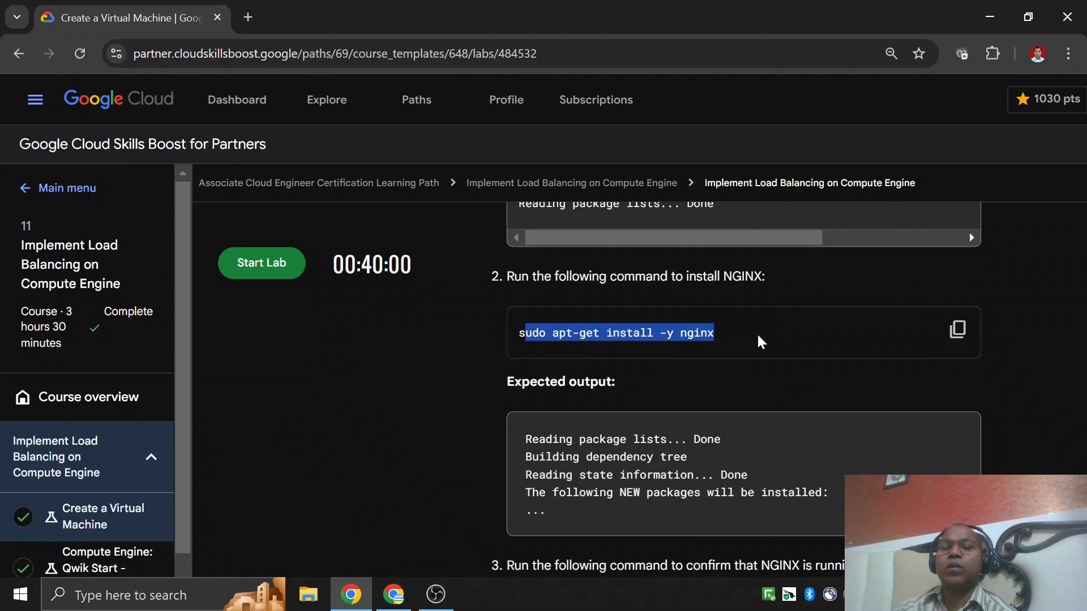
pyautogui.scroll(-6, 679, 385)
pyautogui.scroll(-3, 600, 431)
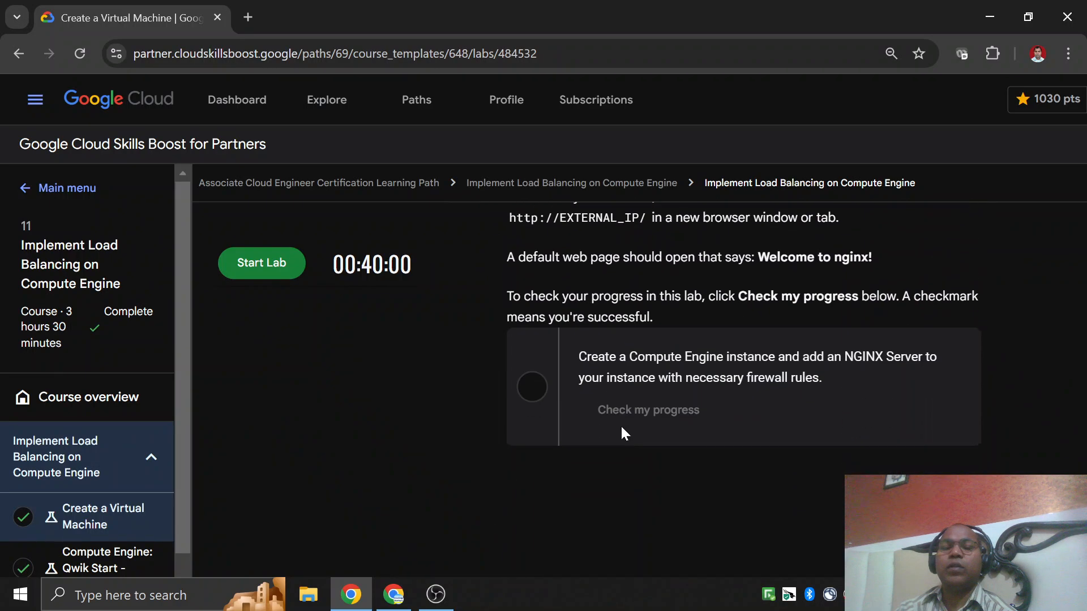
pyautogui.scroll(3, 620, 409)
pyautogui.scroll(-4, 624, 396)
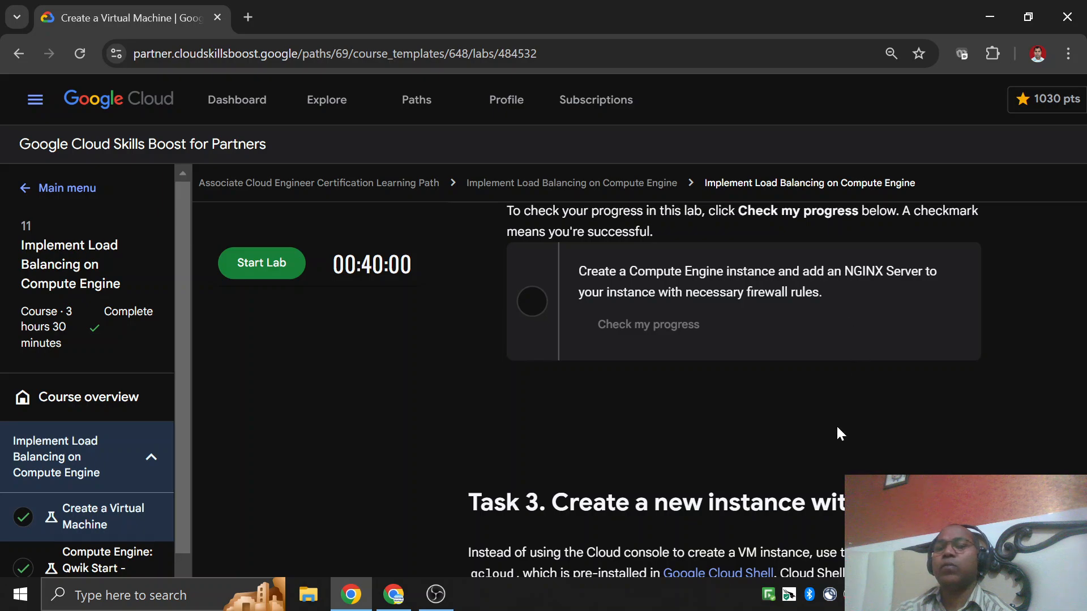
# Review Task 3 from the gcloud defaults to the SSH exit command, continuing to the Congratulations section.
pyautogui.scroll(-12, 836, 434)
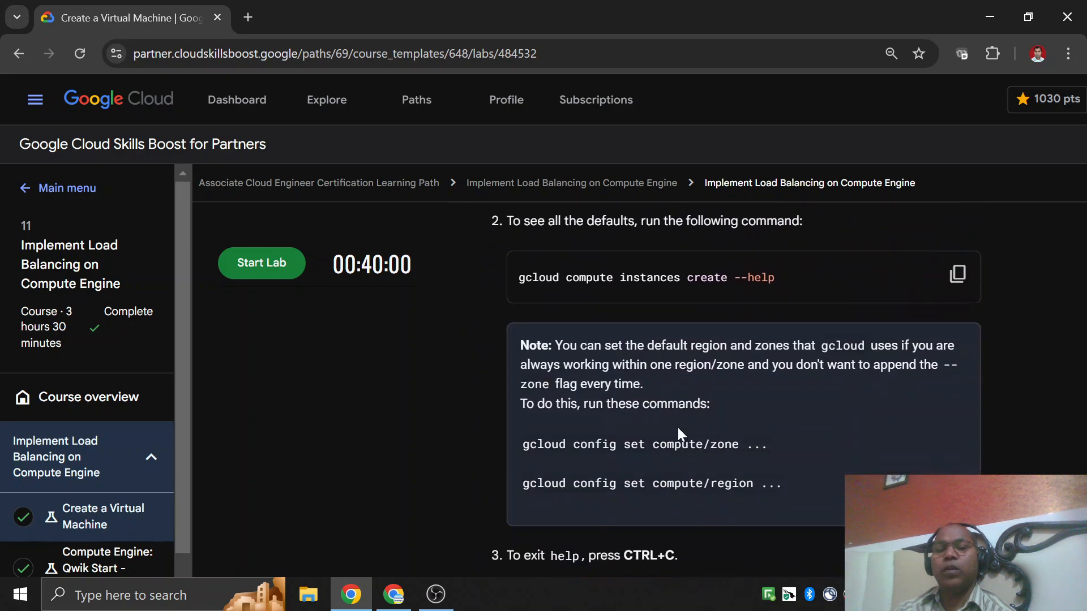
pyautogui.scroll(-15, 568, 442)
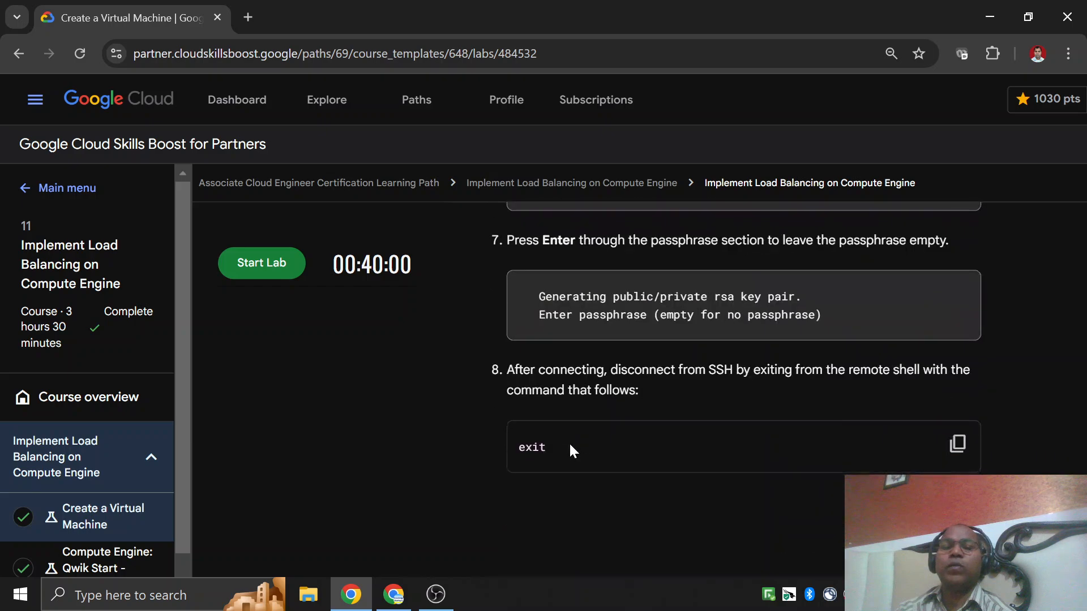
pyautogui.scroll(-1, 568, 447)
pyautogui.scroll(6, 482, 409)
pyautogui.scroll(-7, 502, 436)
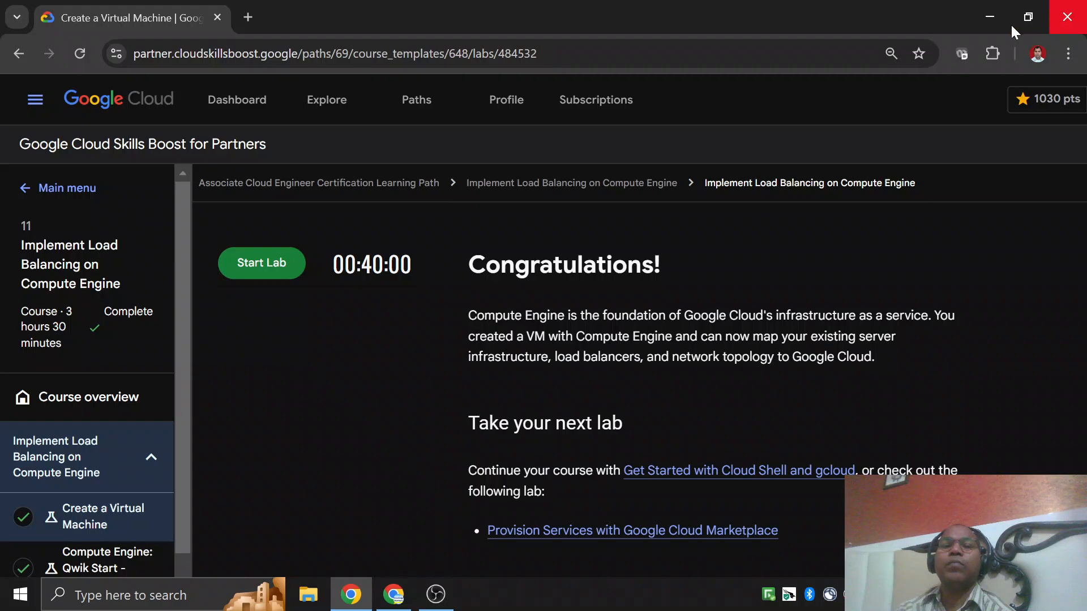
# Close the browser window with the lab page and switch to the Cloud Computing presentation in Google Slides.
pyautogui.click(1067, 17)
pyautogui.click(365, 595)
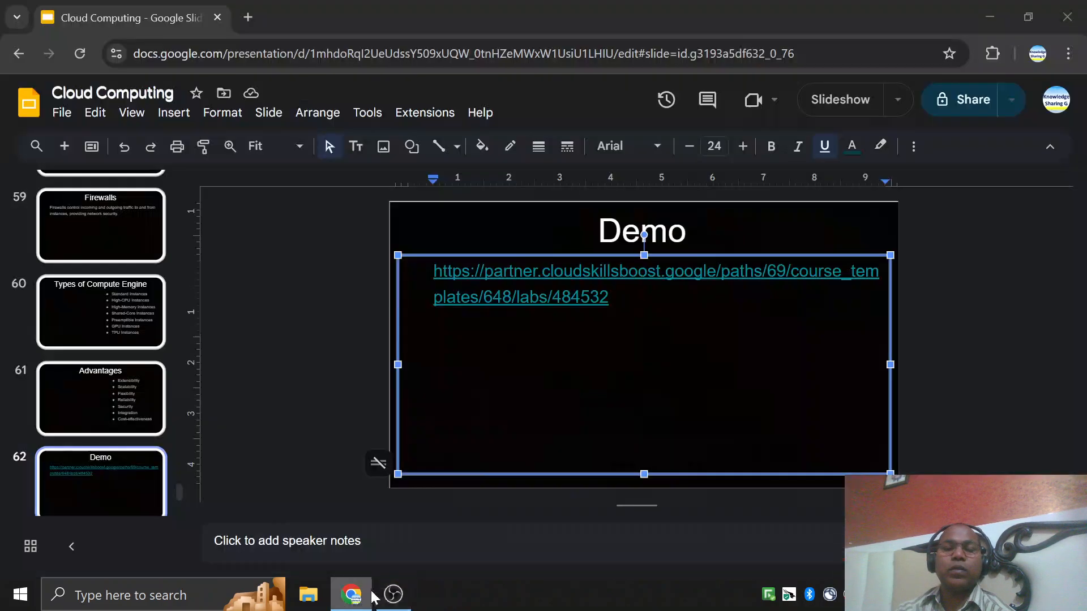
# Copy the lab link from the Demo slide and open a new Chrome window under a different profile.
pyautogui.click(548, 297)
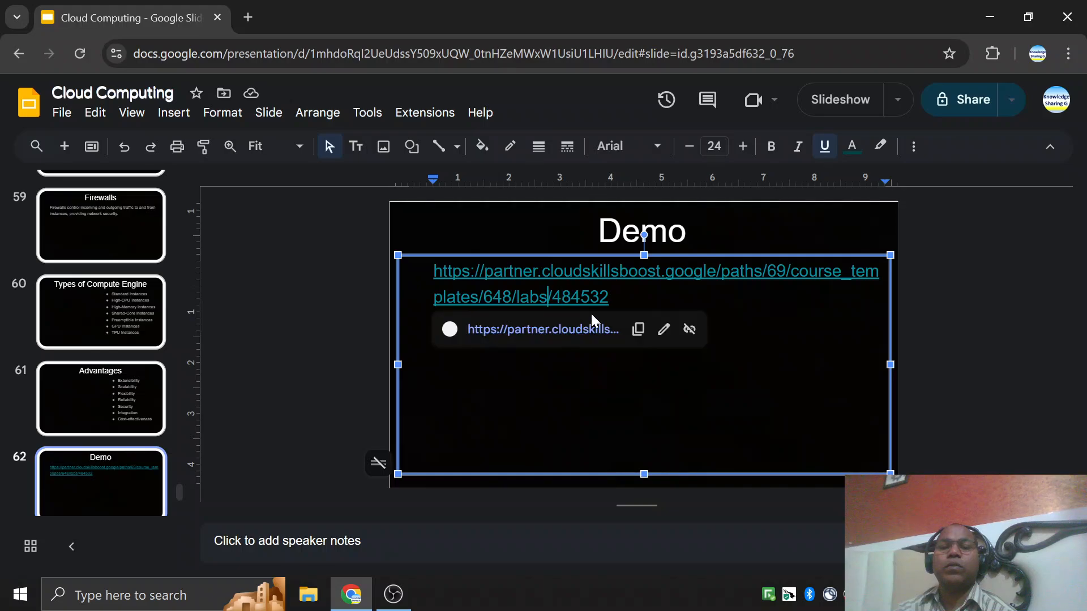
pyautogui.click(637, 328)
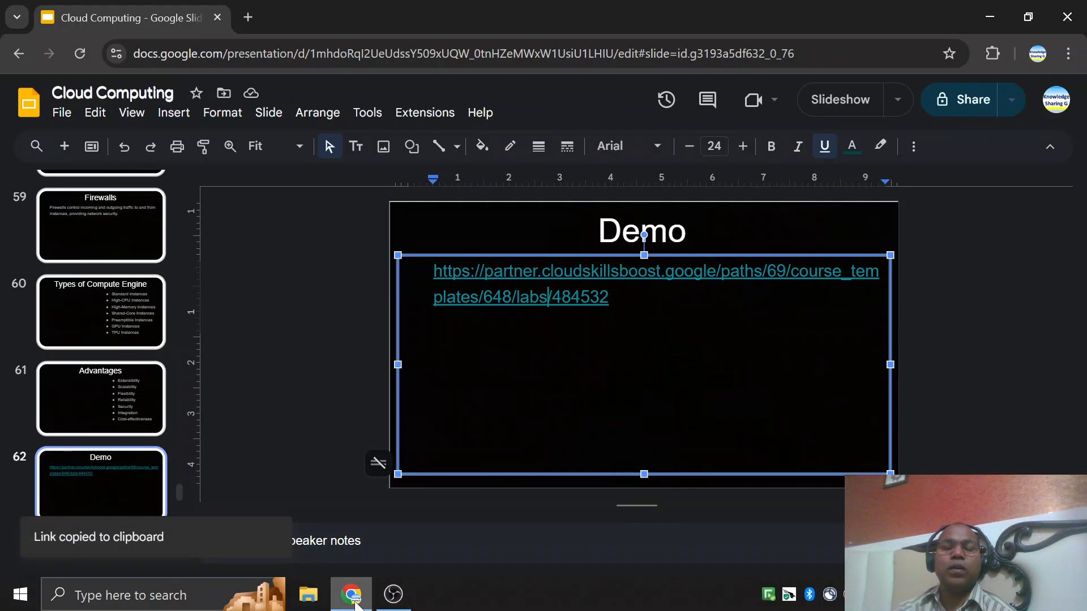
pyautogui.press('super')
pyautogui.write('g')
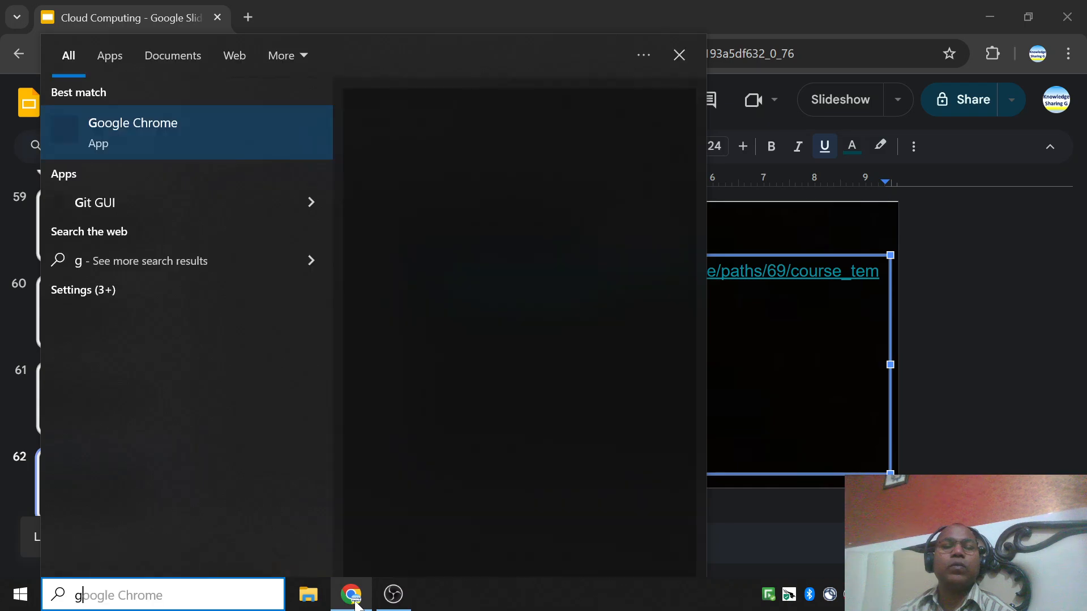
pyautogui.press('Return')
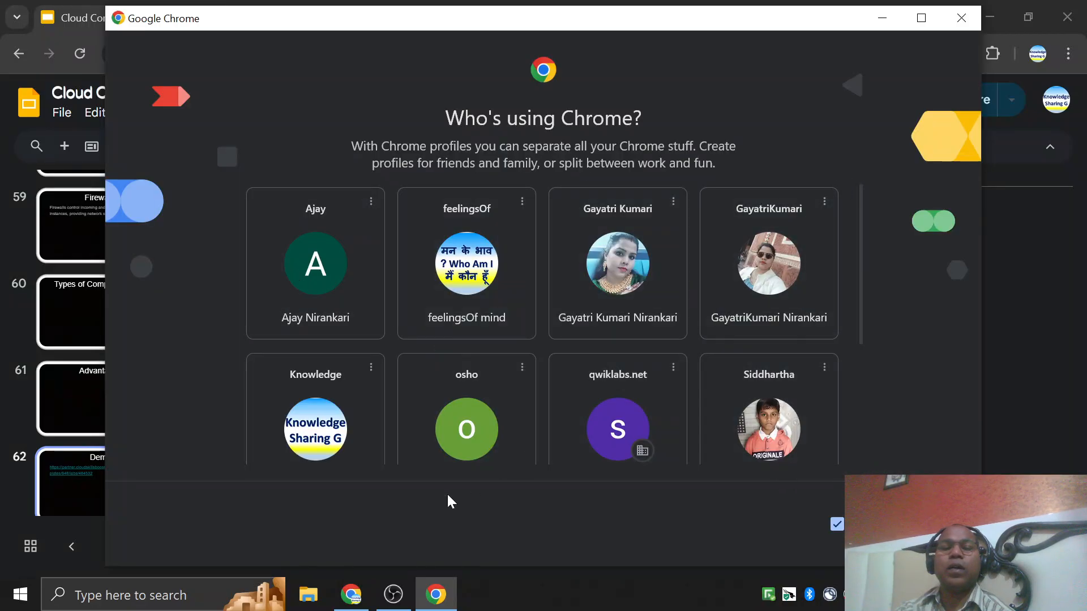
pyautogui.scroll(-3, 509, 396)
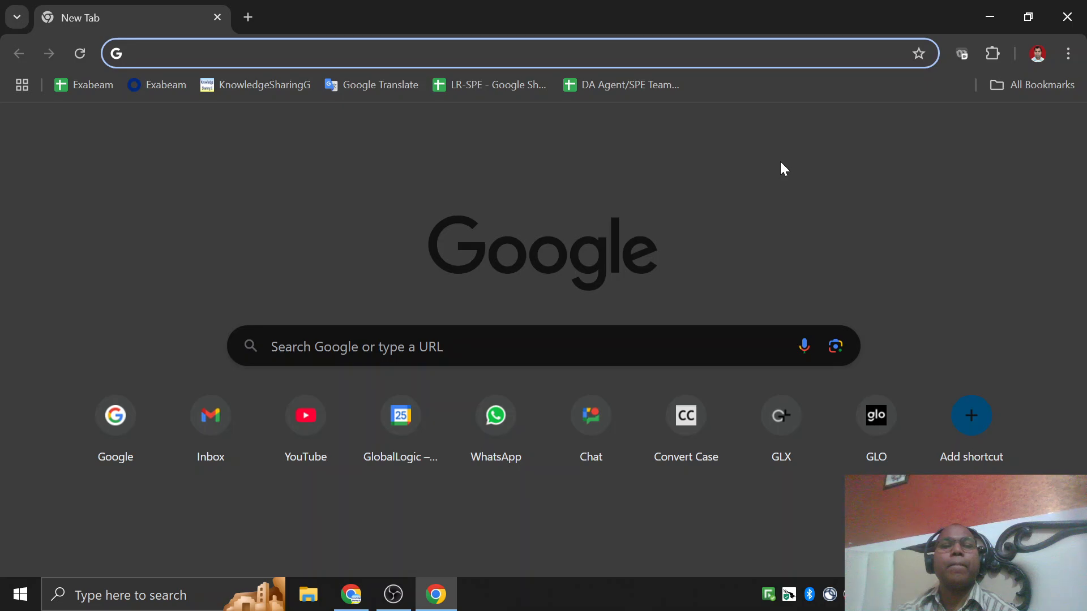
# Load the copied lab link in the new window and sign in to Google Cloud Skills Boost with Google.
pyautogui.hotkey('ctrl', 'v')
pyautogui.press('Return')
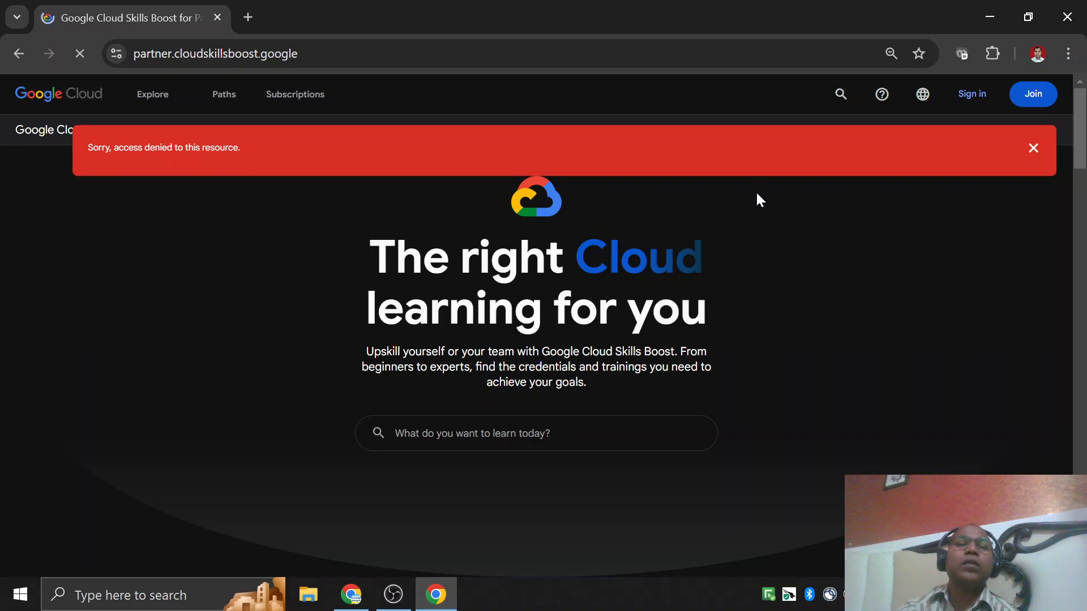
pyautogui.click(1034, 150)
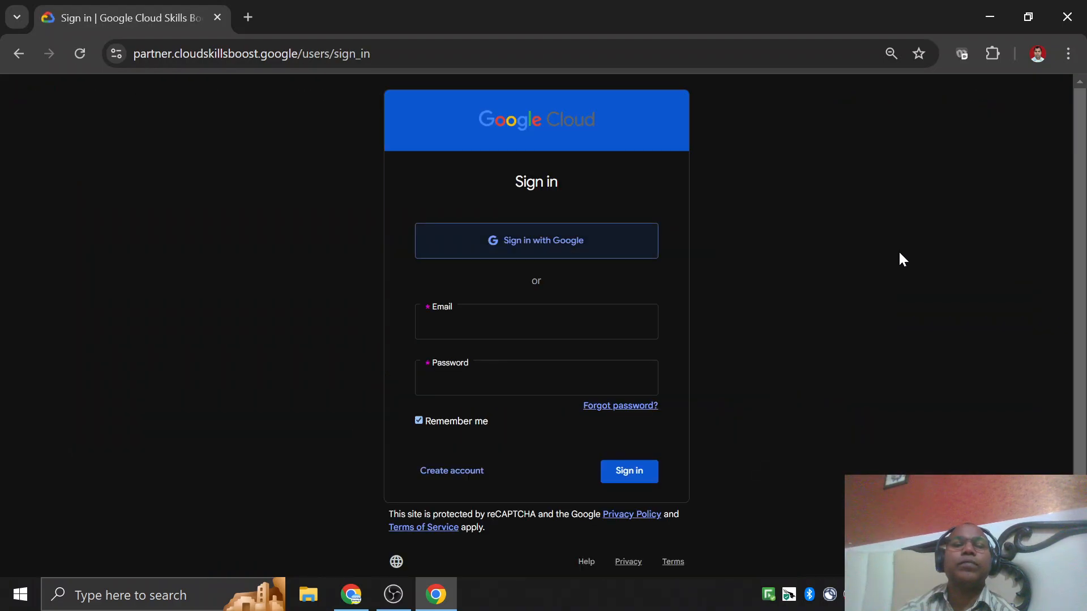
pyautogui.click(478, 255)
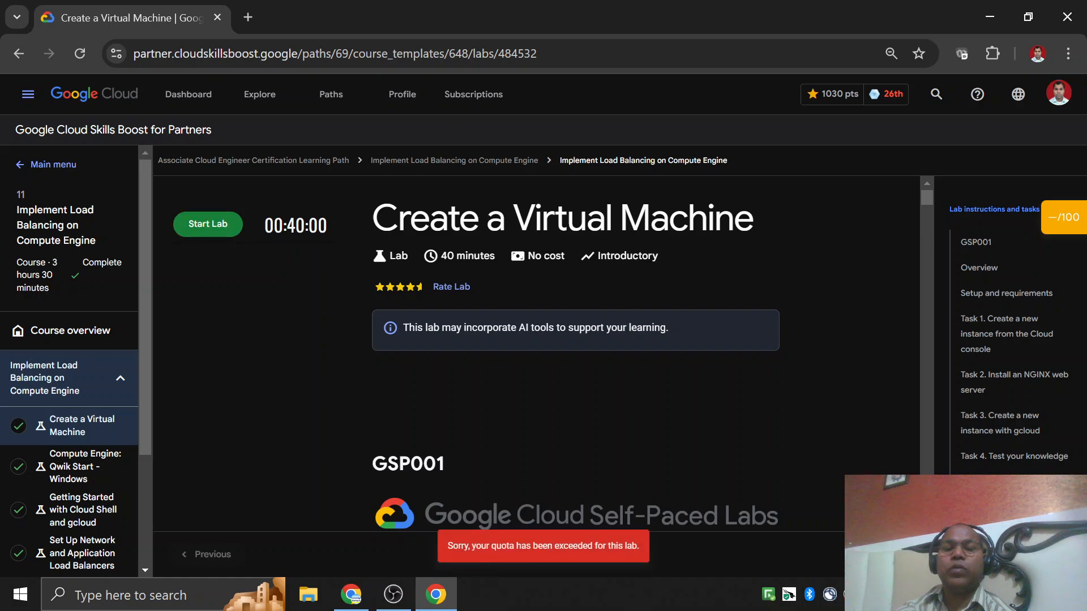
# Open the Compute Engine: Qwik Start - Windows lab from the Implement Load Balancing on Compute Engine course outline.
pyautogui.moveTo(475, 545); pyautogui.dragTo(638, 545)
pyautogui.click(637, 545)
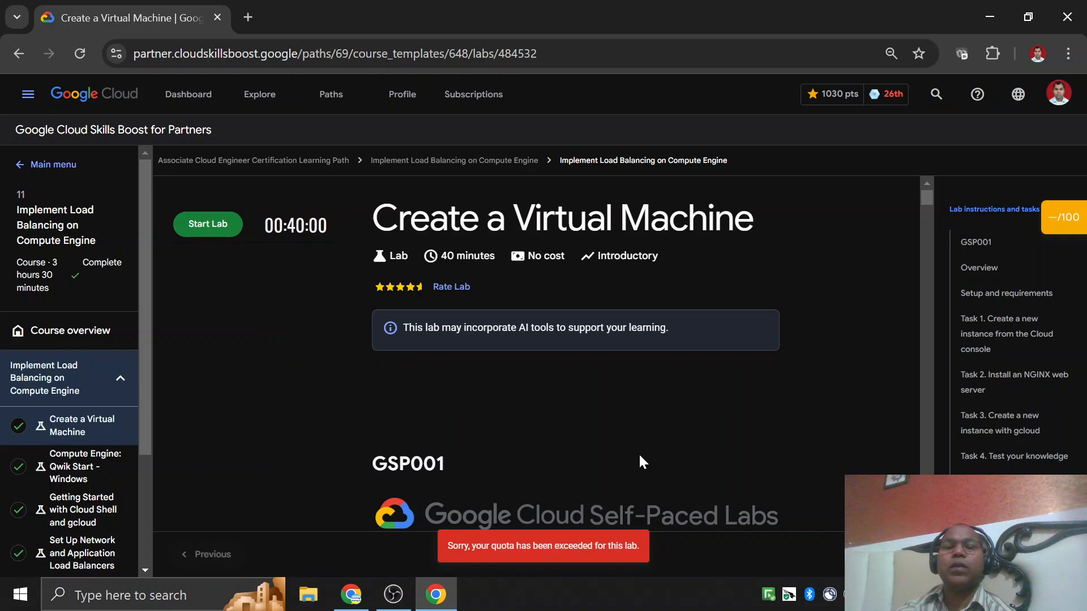
pyautogui.scroll(-2, 137, 362)
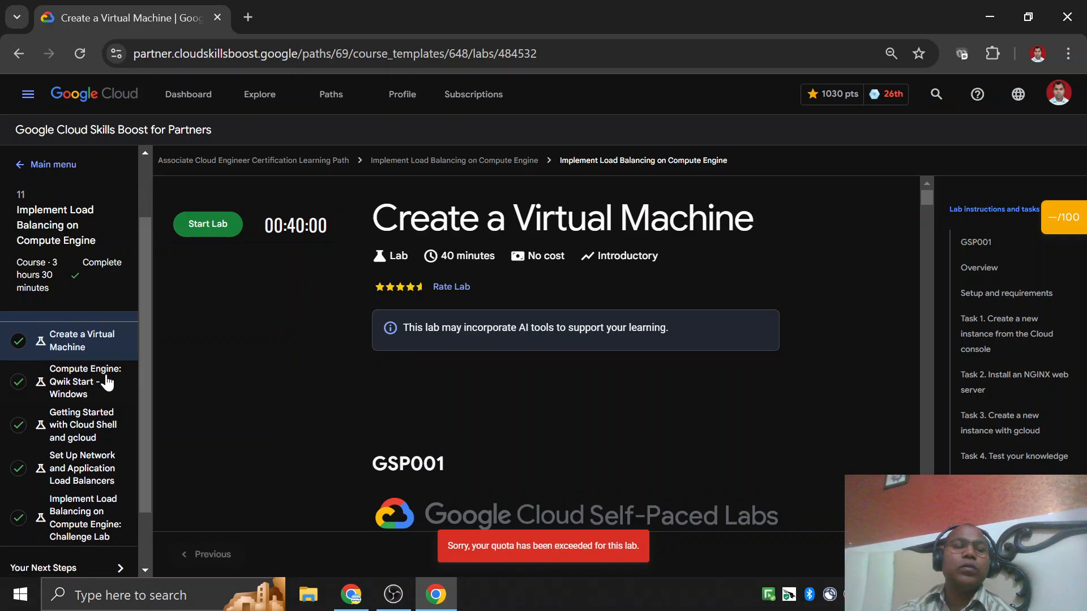
pyautogui.click(85, 397)
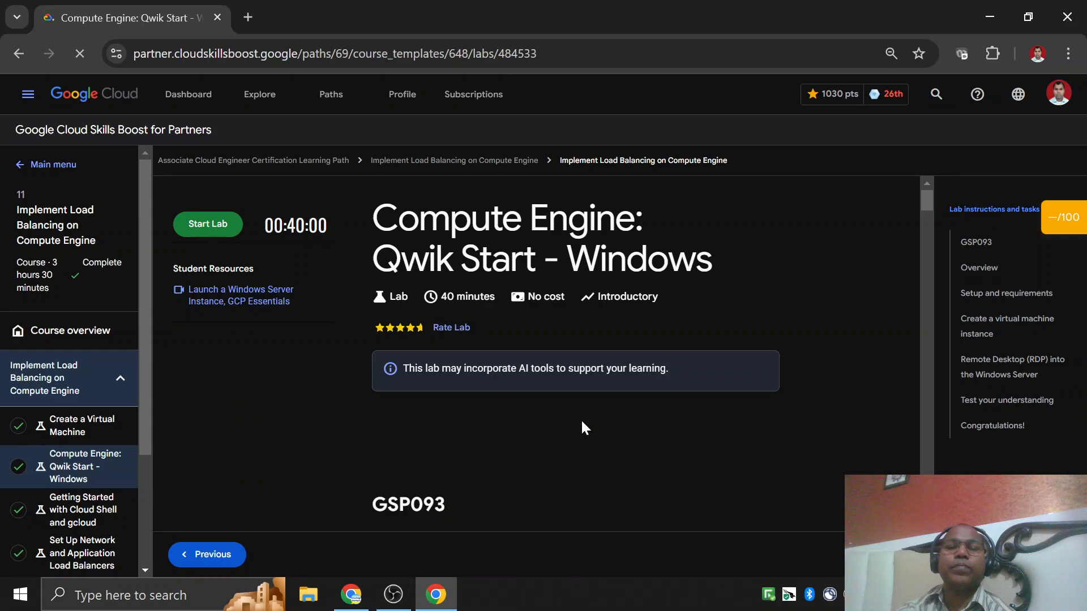
# Start the Compute Engine: Qwik Start - Windows lab.
pyautogui.scroll(-1, 581, 419)
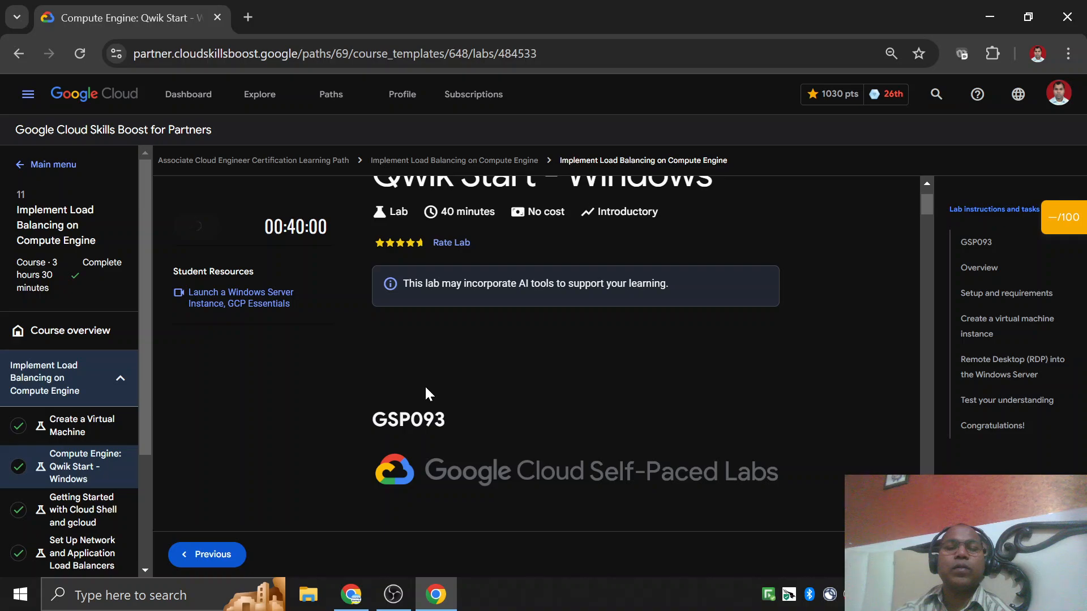
pyautogui.scroll(-3, 80, 480)
pyautogui.scroll(3, 80, 484)
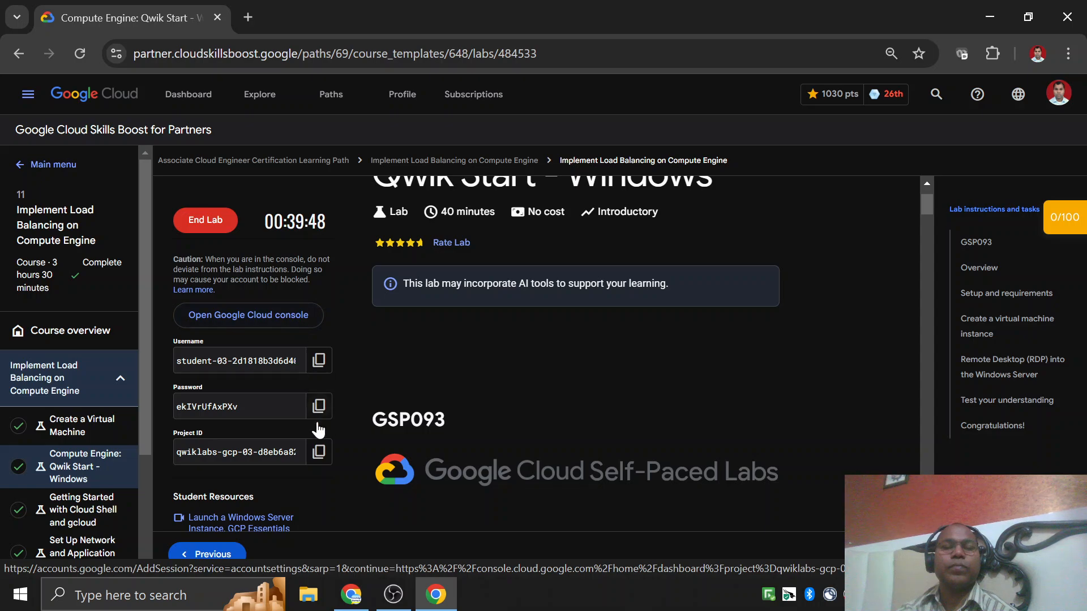
# Sign in to the Google Cloud console with the lab's student account and copied password, skipping customization of the new Chrome profile.
pyautogui.click(319, 405)
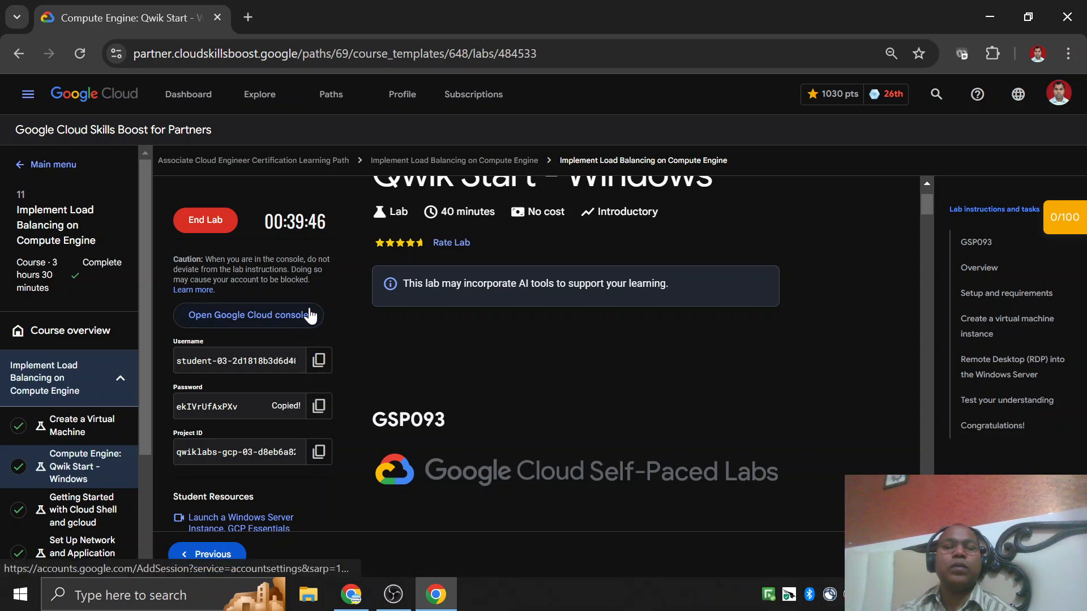
pyautogui.click(310, 323)
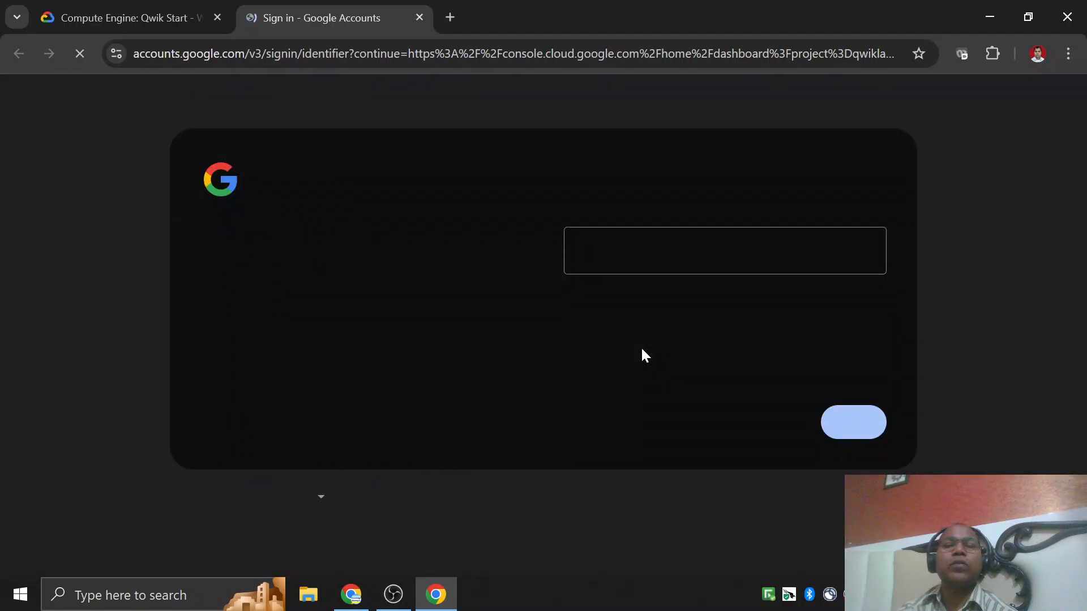
pyautogui.click(855, 434)
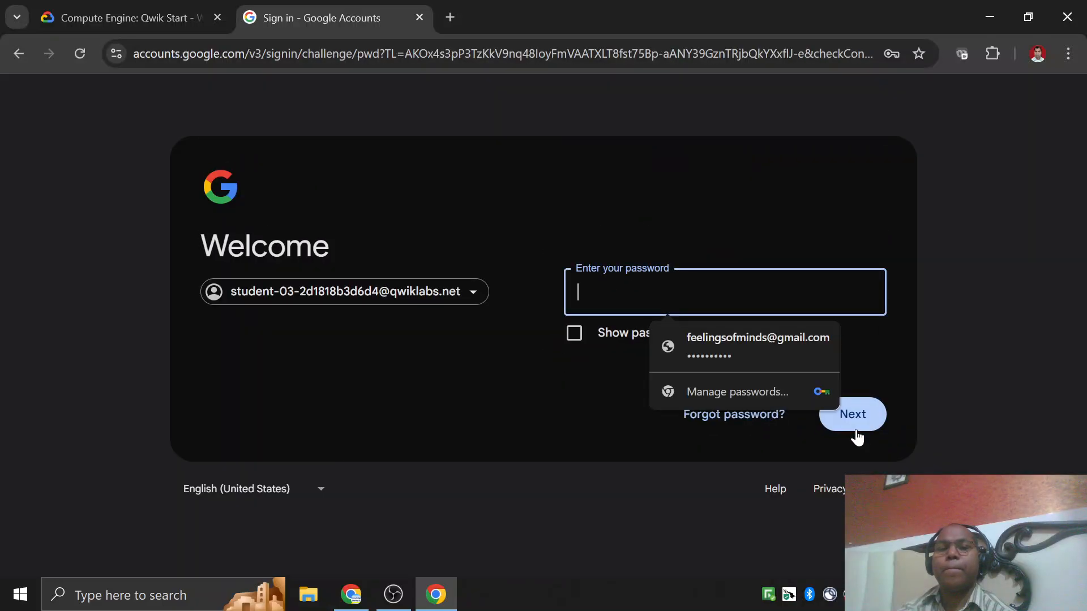
pyautogui.hotkey('ctrl', 'v')
pyautogui.click(856, 434)
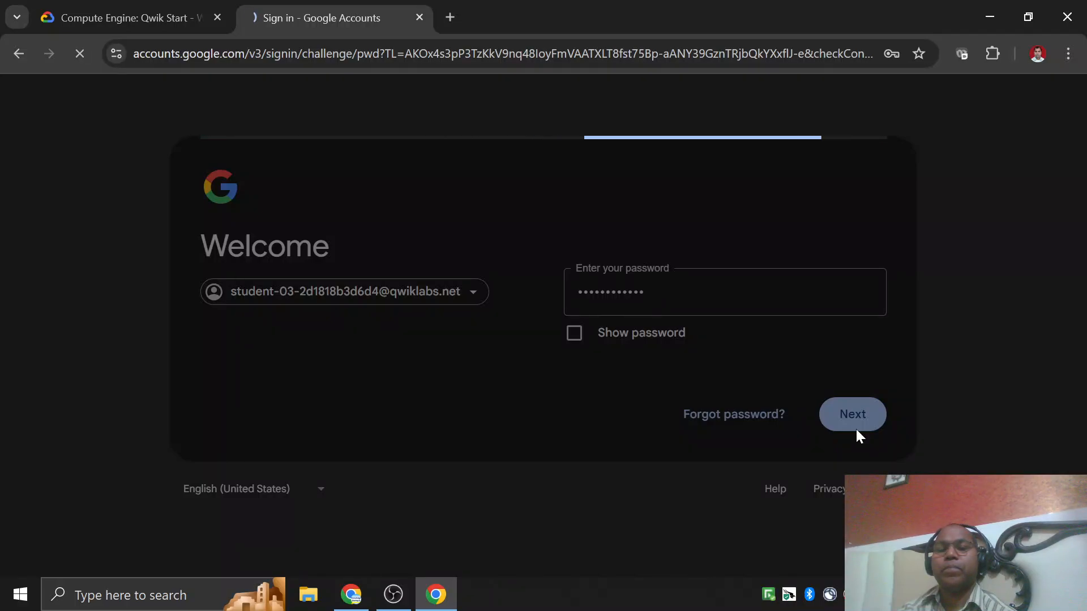
pyautogui.click(914, 339)
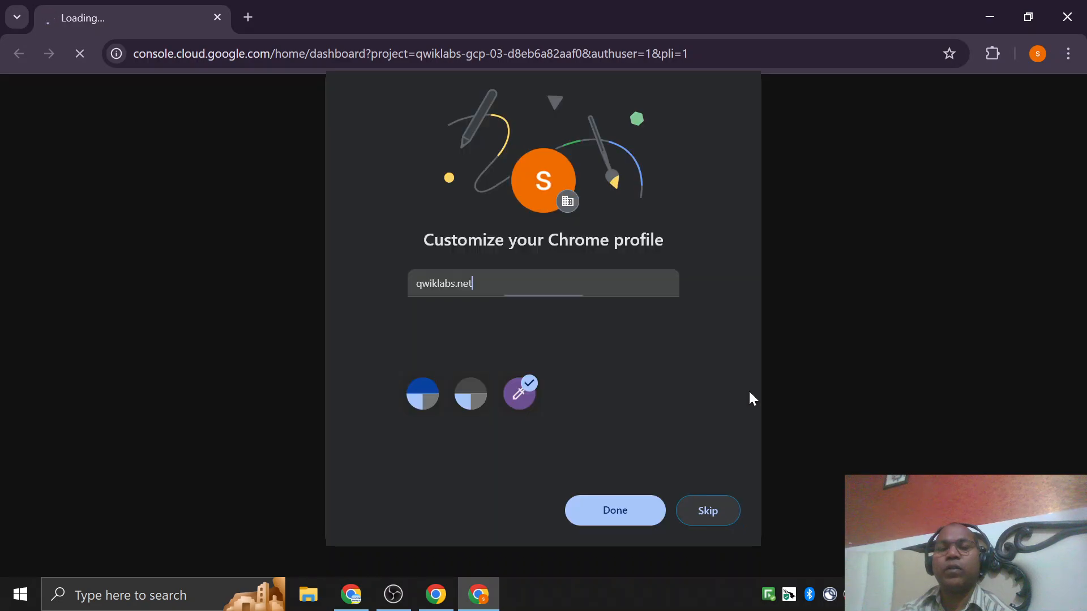
pyautogui.click(706, 510)
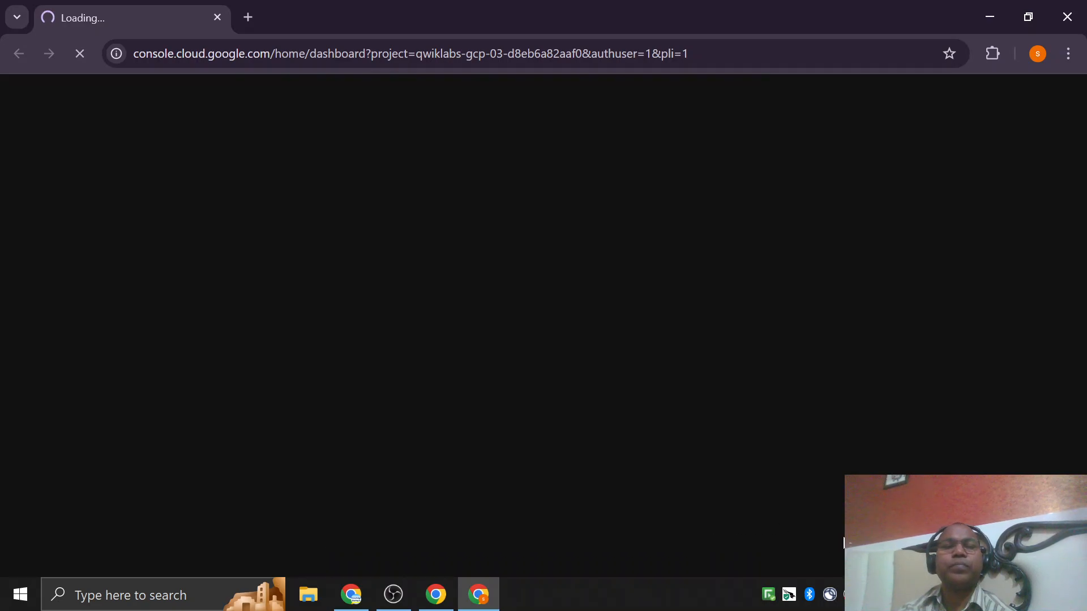
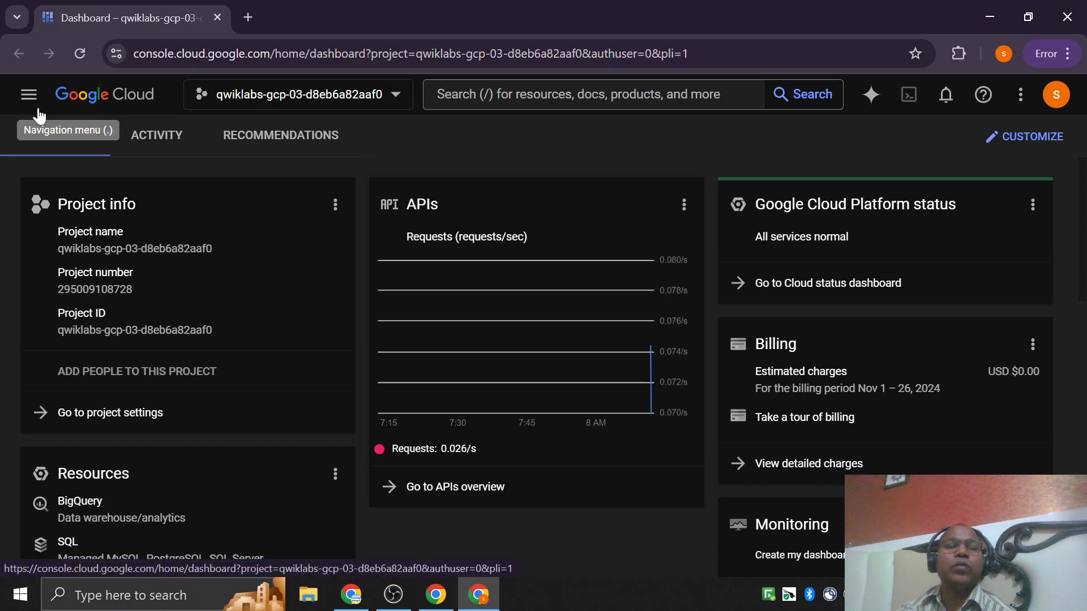
# Start creating a new VM instance from the Compute Engine VM instances page and name it my-vm.
pyautogui.click(29, 95)
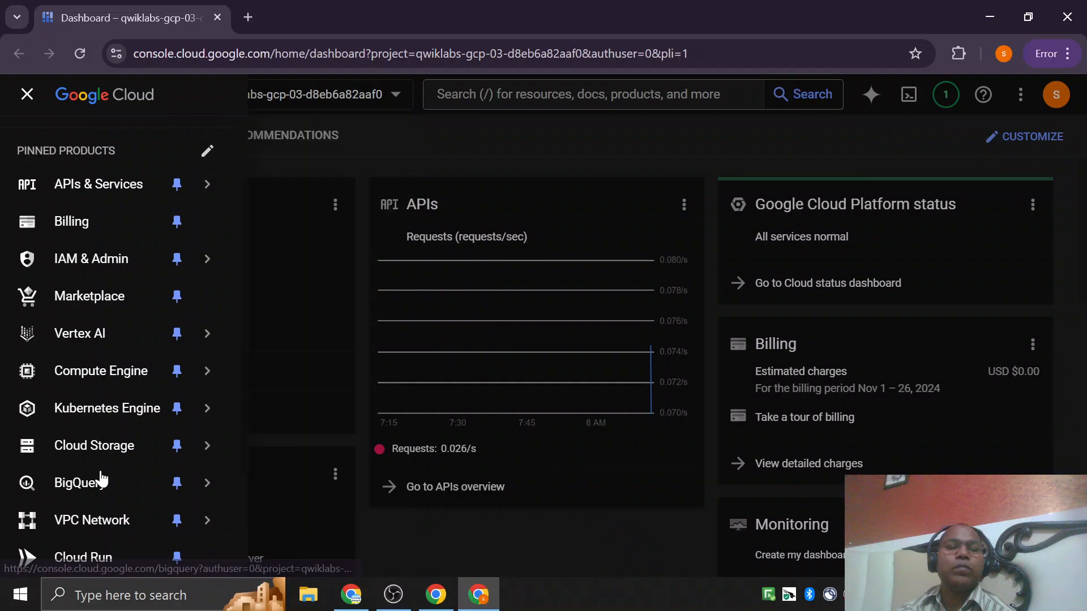
pyautogui.moveTo(187, 372)
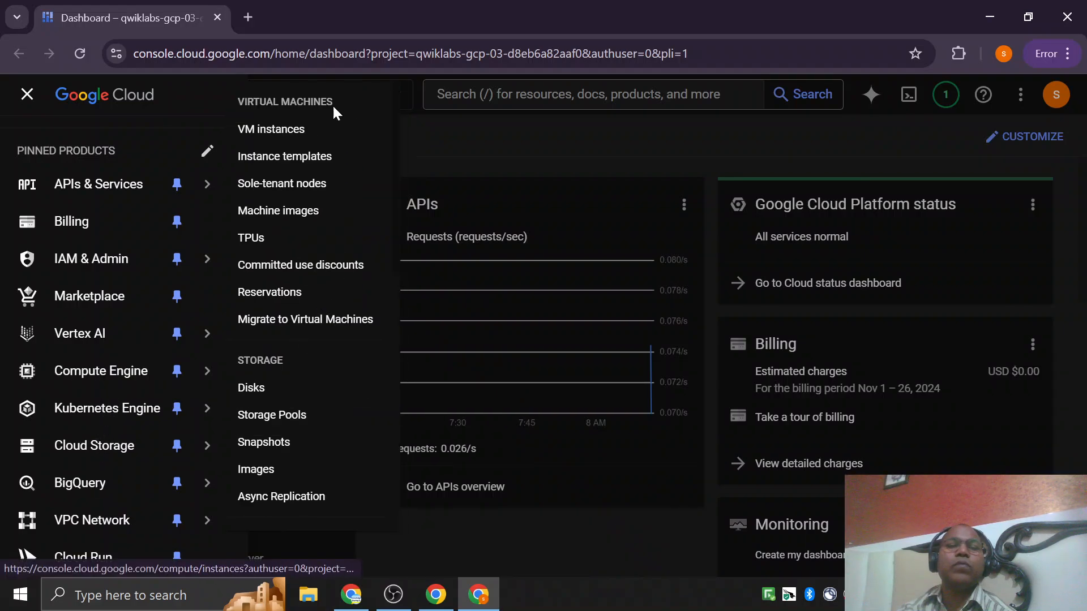
pyautogui.click(274, 129)
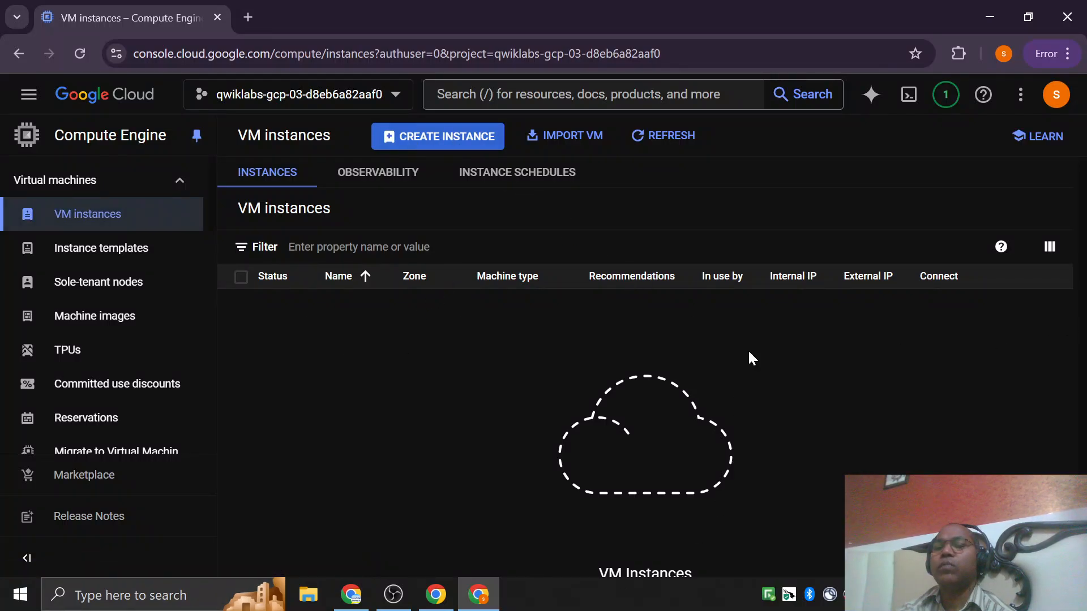
pyautogui.click(437, 136)
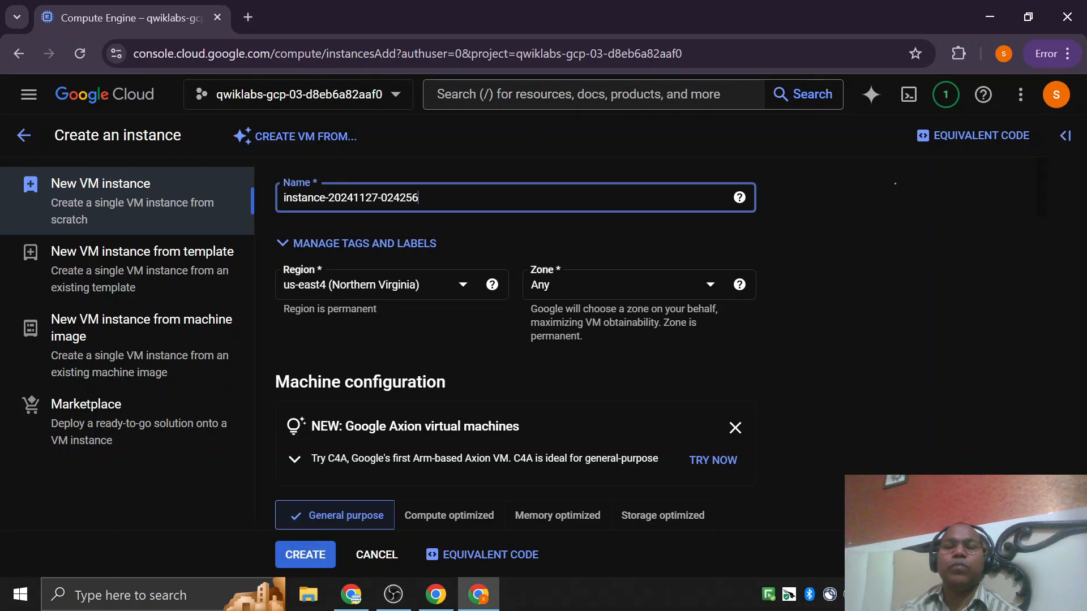
pyautogui.hotkey('ctrl', 'a')
pyautogui.write('m')
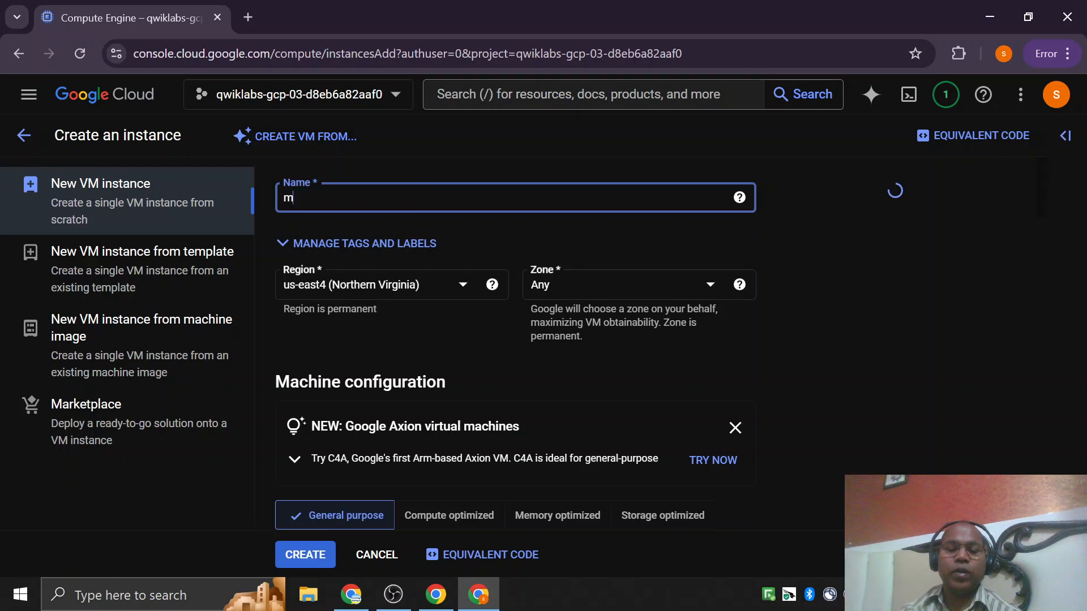
pyautogui.write('y-vm')
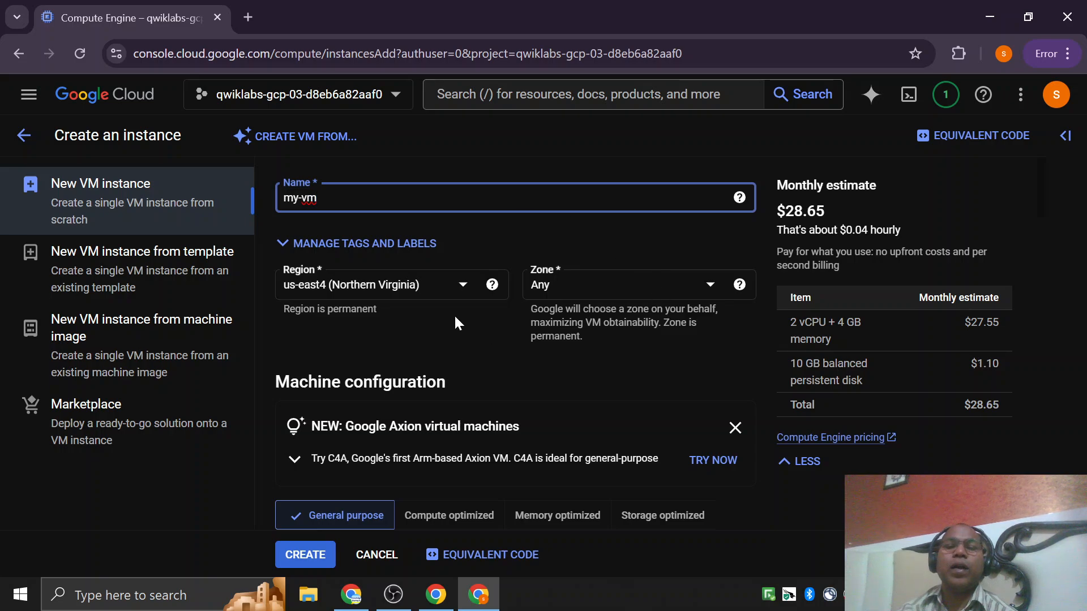
# Set the instance's region to us-east4 (Northern Virginia) and its zone to us-east4-a.
pyautogui.click(573, 287)
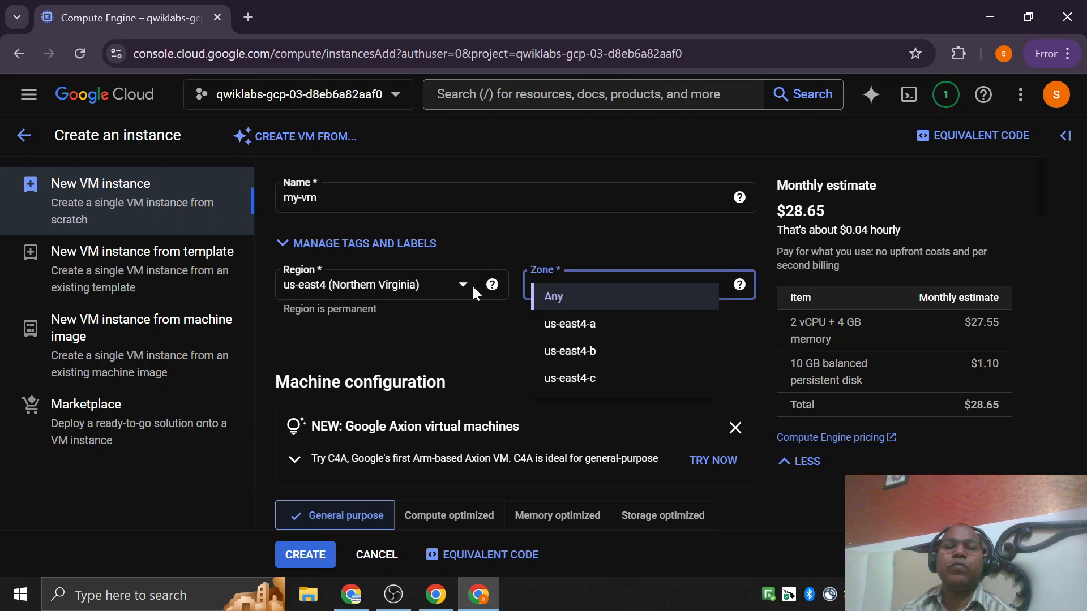
pyautogui.click(473, 288)
pyautogui.click(462, 286)
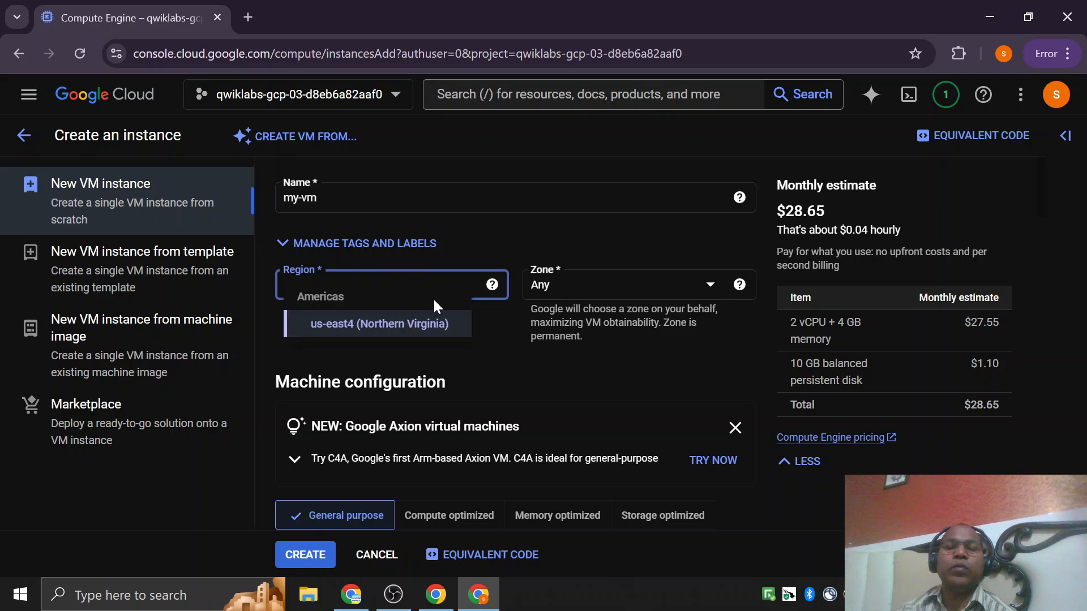
pyautogui.click(401, 336)
pyautogui.click(596, 298)
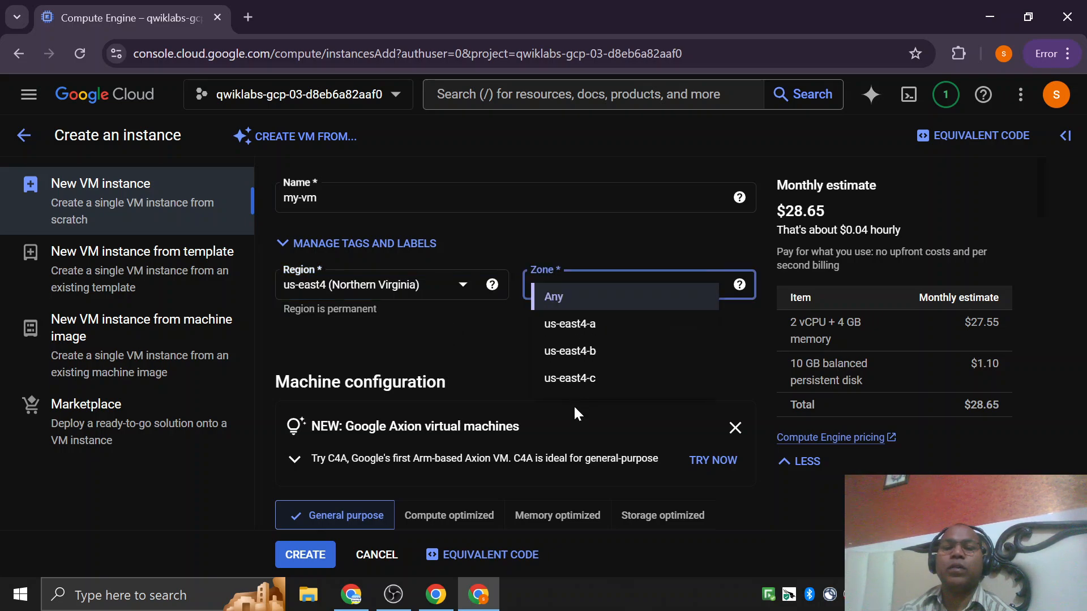
pyautogui.click(582, 324)
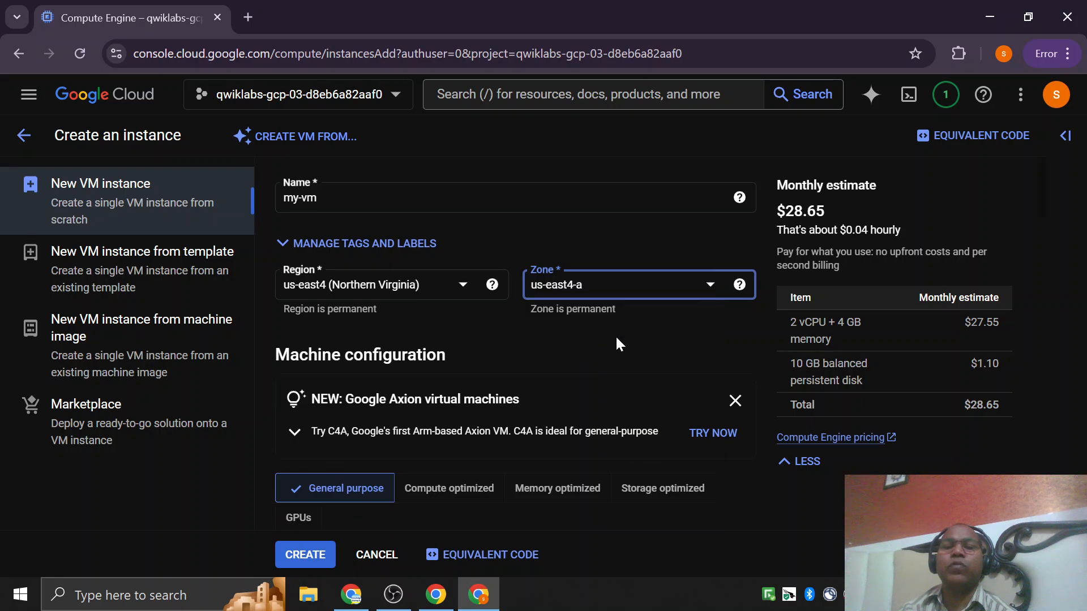
# Choose the standard preset machine type e2-standard-2 with 2 vCPU and 8 GB memory for the instance.
pyautogui.scroll(-1, 349, 332)
pyautogui.scroll(-1, 352, 311)
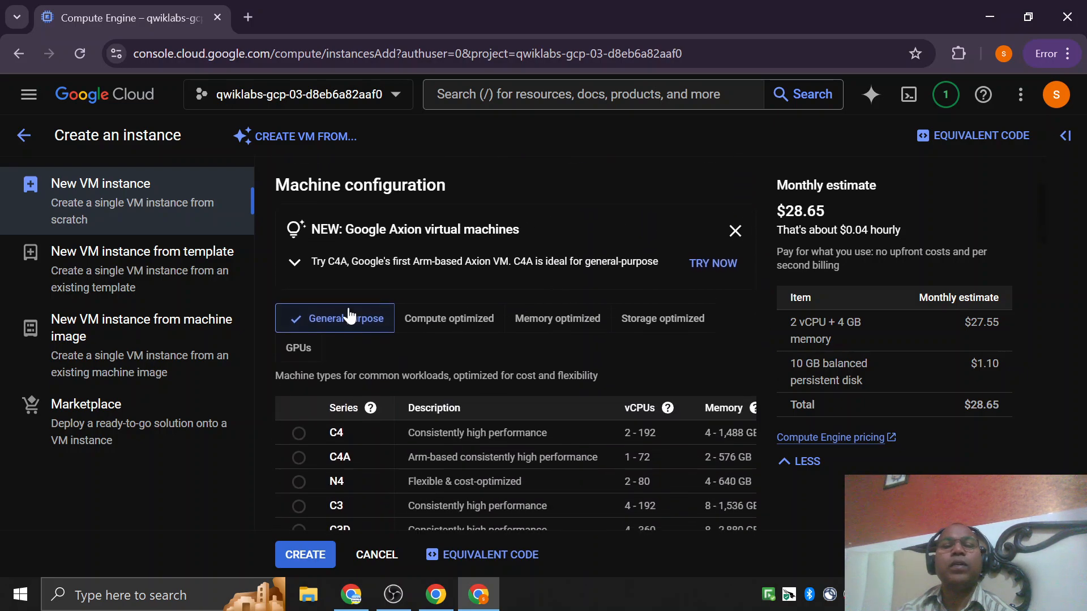
pyautogui.scroll(-3, 407, 315)
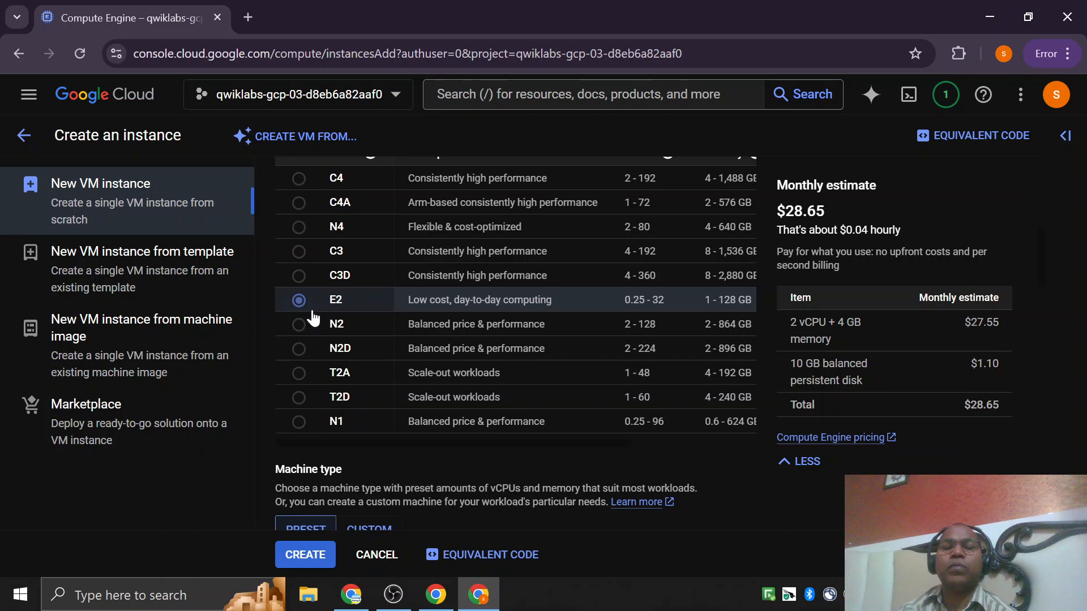
pyautogui.scroll(-3, 481, 308)
pyautogui.scroll(-1, 345, 379)
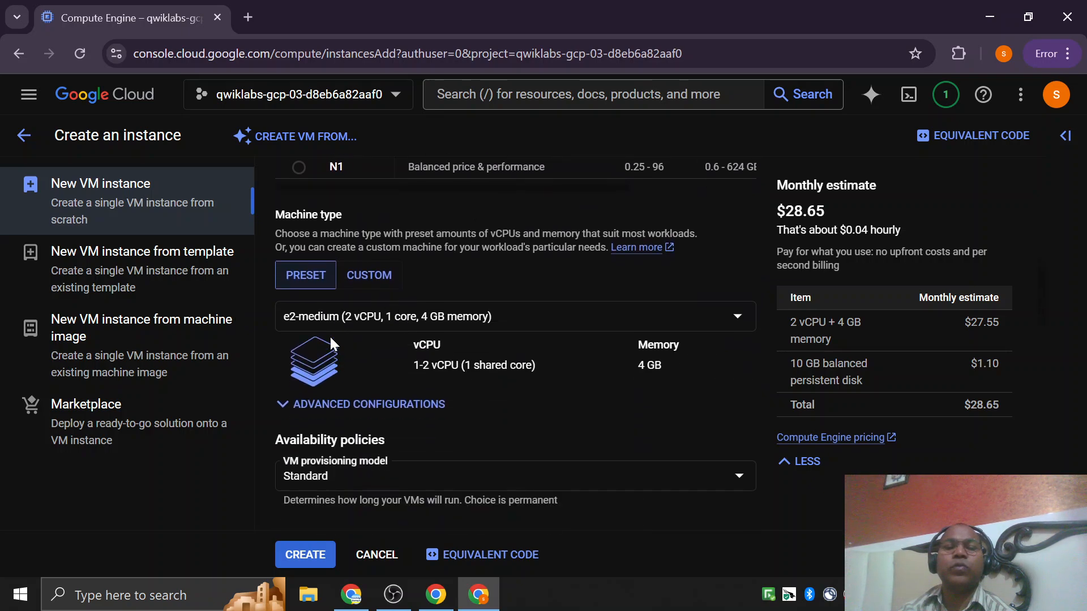
pyautogui.click(330, 326)
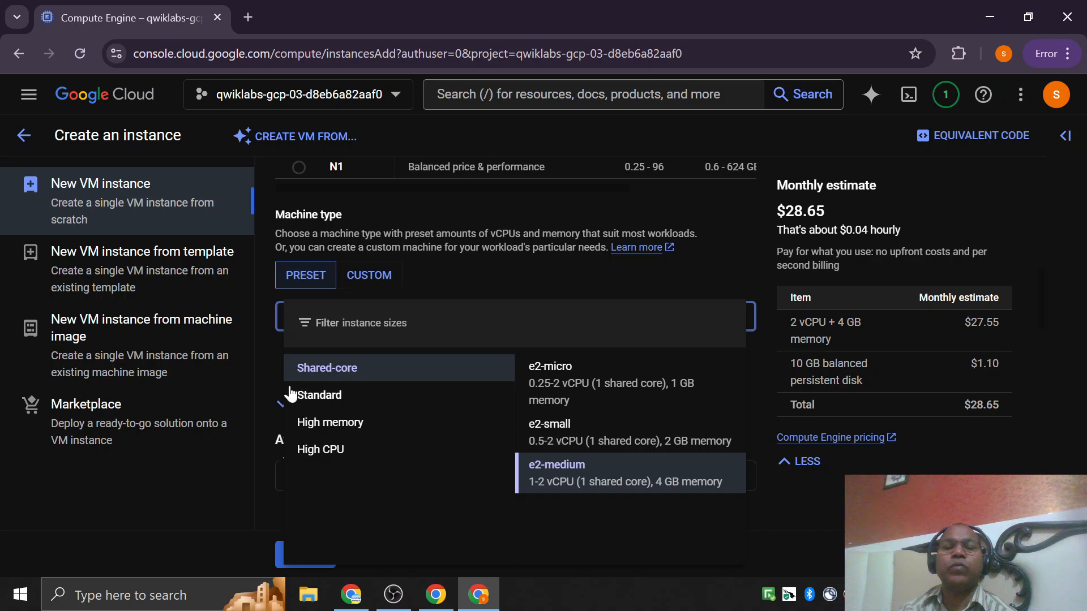
pyautogui.click(322, 399)
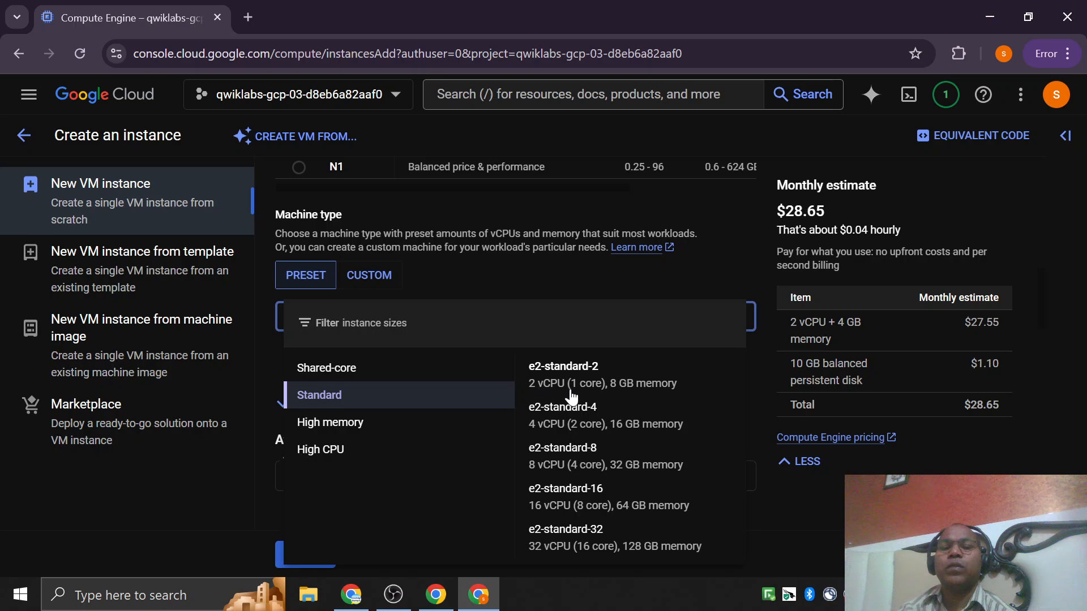
pyautogui.click(629, 385)
# Review the instance's availability policies, display device, Confidential VM service and container settings, including the container help text.
pyautogui.scroll(-3, 521, 348)
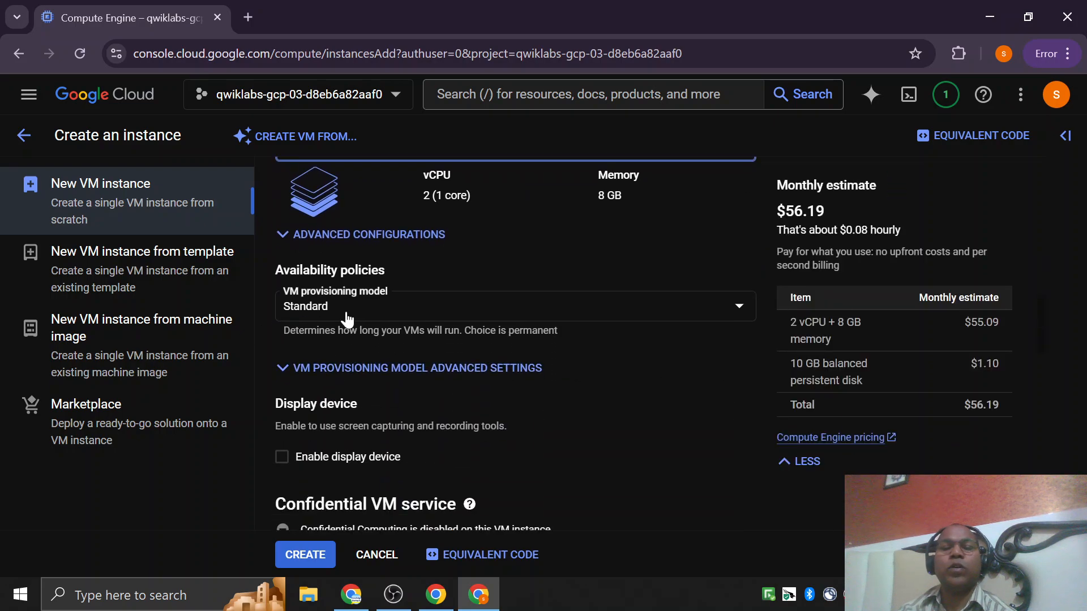
pyautogui.scroll(-3, 346, 320)
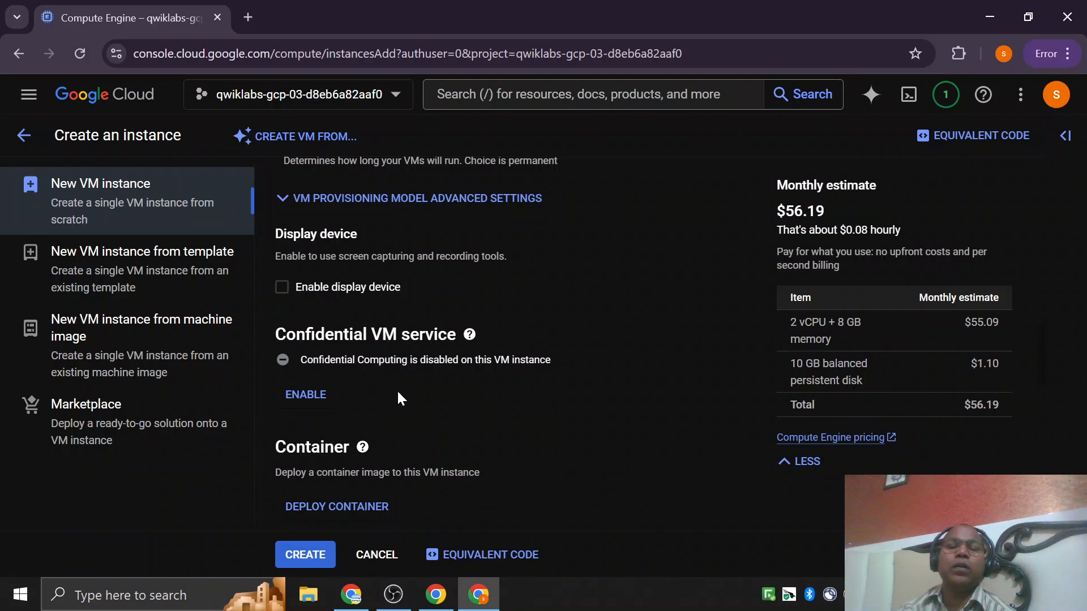
pyautogui.scroll(-2, 396, 389)
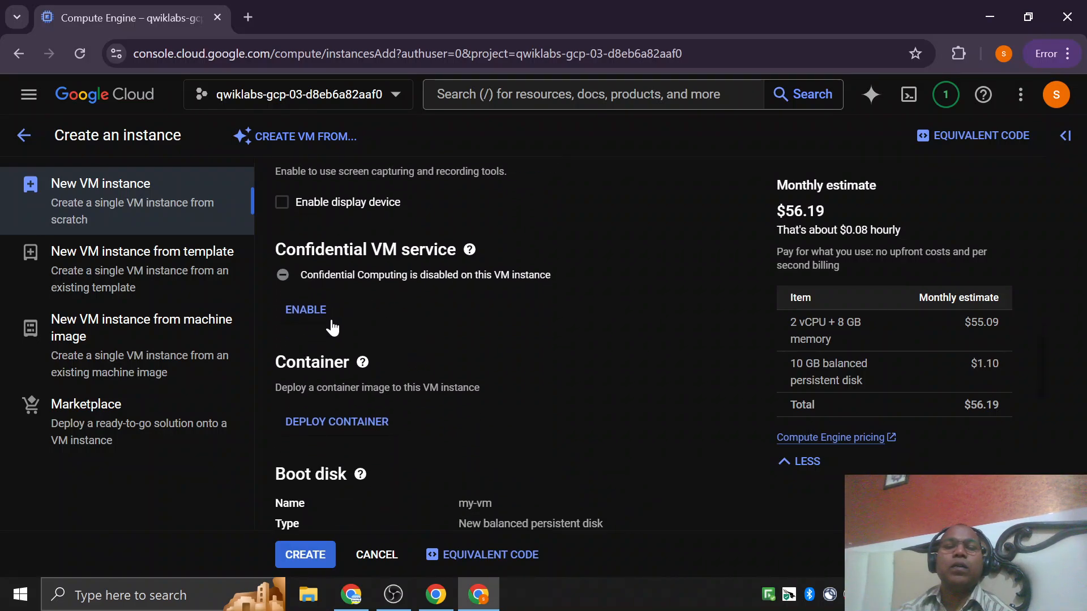
pyautogui.scroll(-1, 330, 319)
pyautogui.scroll(2, 330, 319)
pyautogui.scroll(-2, 325, 338)
pyautogui.moveTo(362, 277)
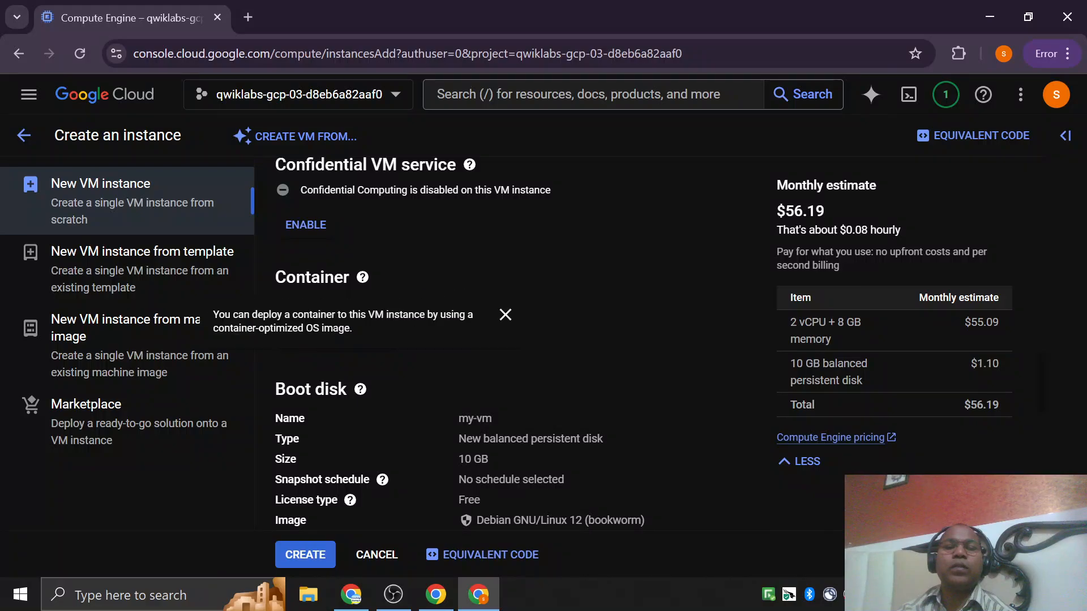
pyautogui.scroll(-3, 361, 386)
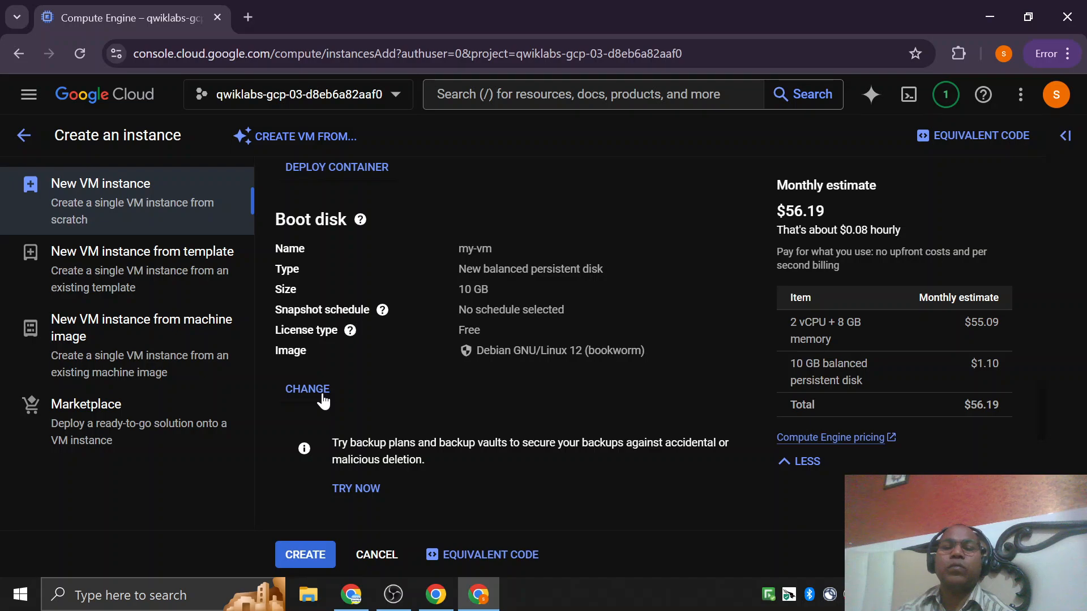
# Change the boot disk's operating system to Ubuntu and its size to 50 GB.
pyautogui.click(308, 390)
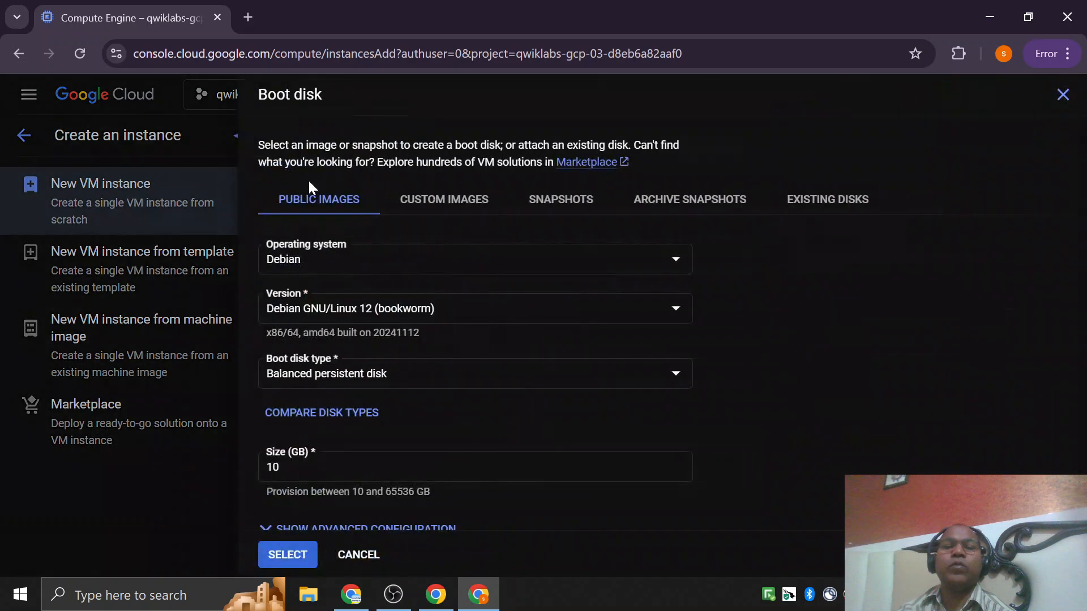
pyautogui.click(319, 264)
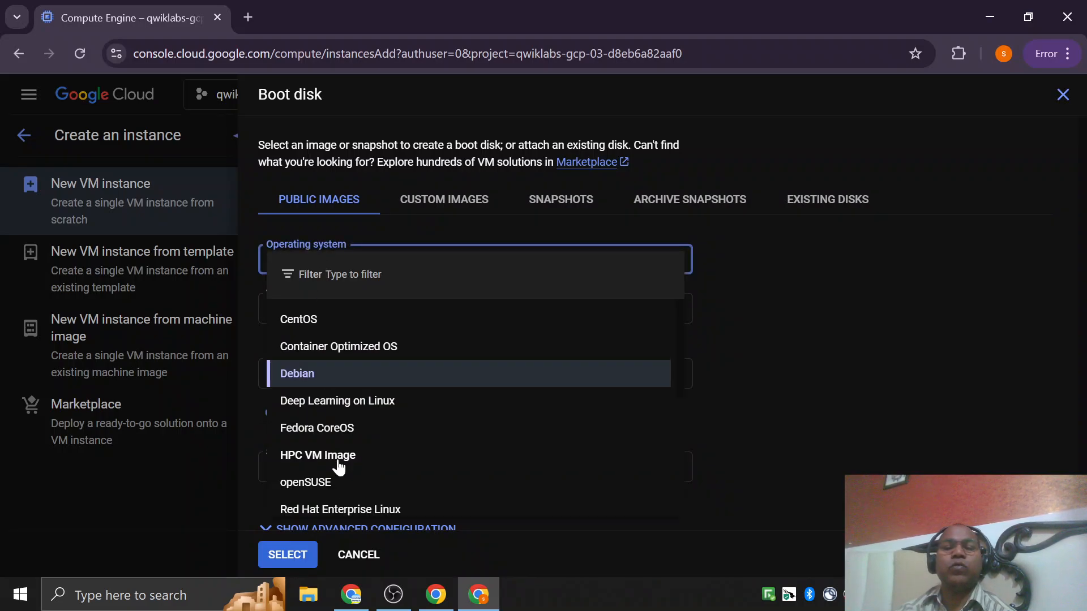
pyautogui.scroll(-3, 317, 463)
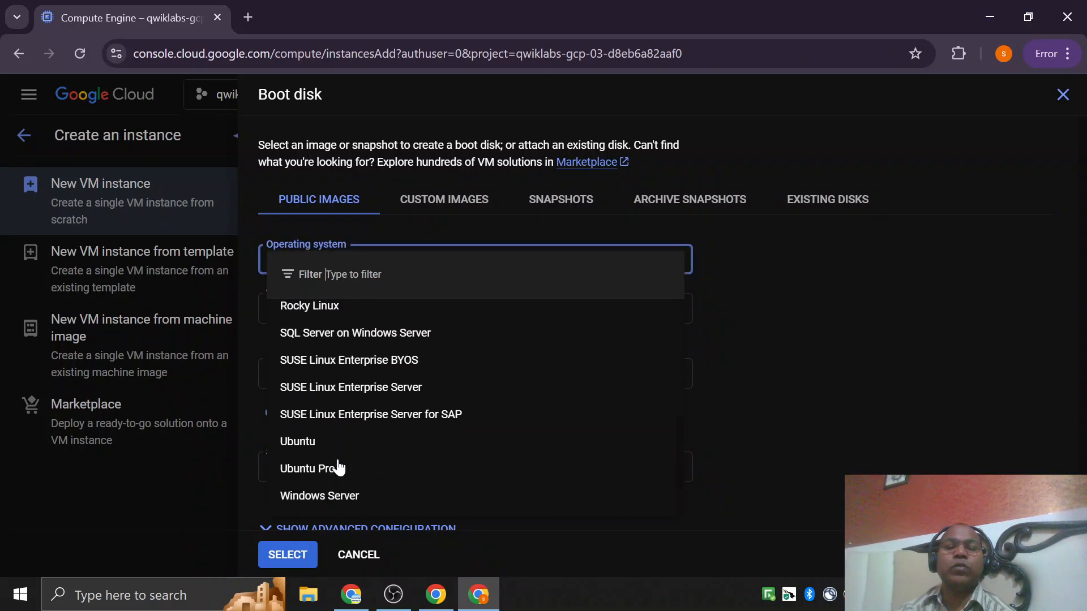
pyautogui.click(299, 443)
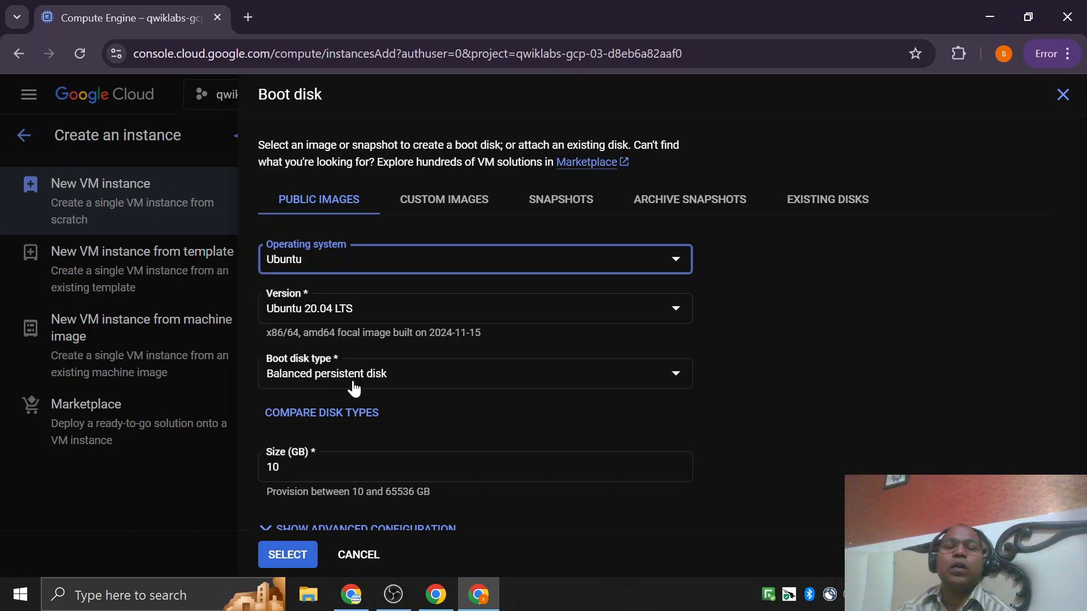
pyautogui.scroll(-1, 339, 419)
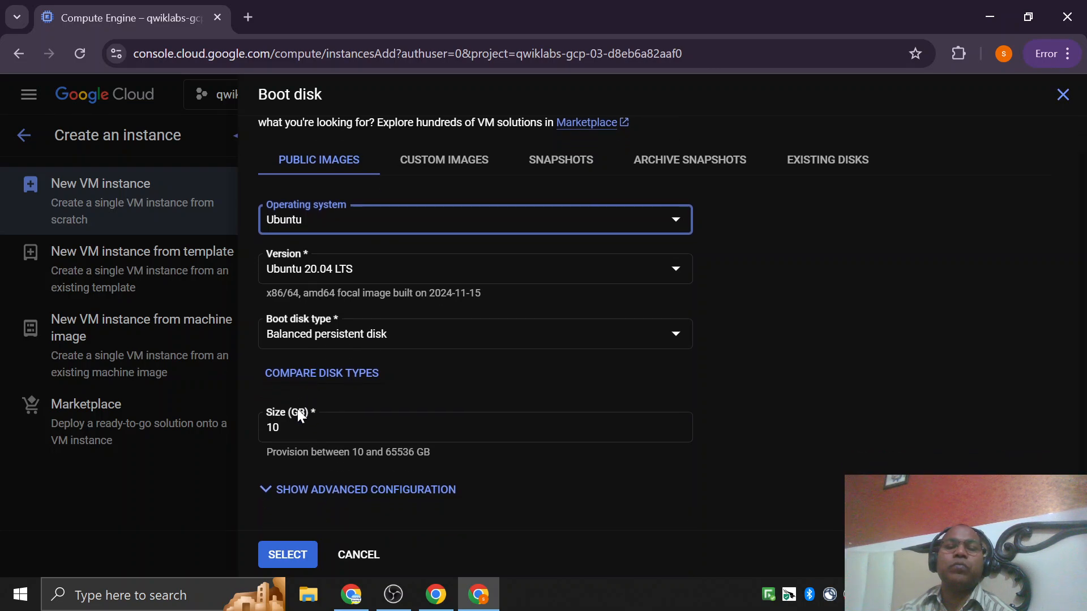
pyautogui.moveTo(296, 429); pyautogui.dragTo(233, 434)
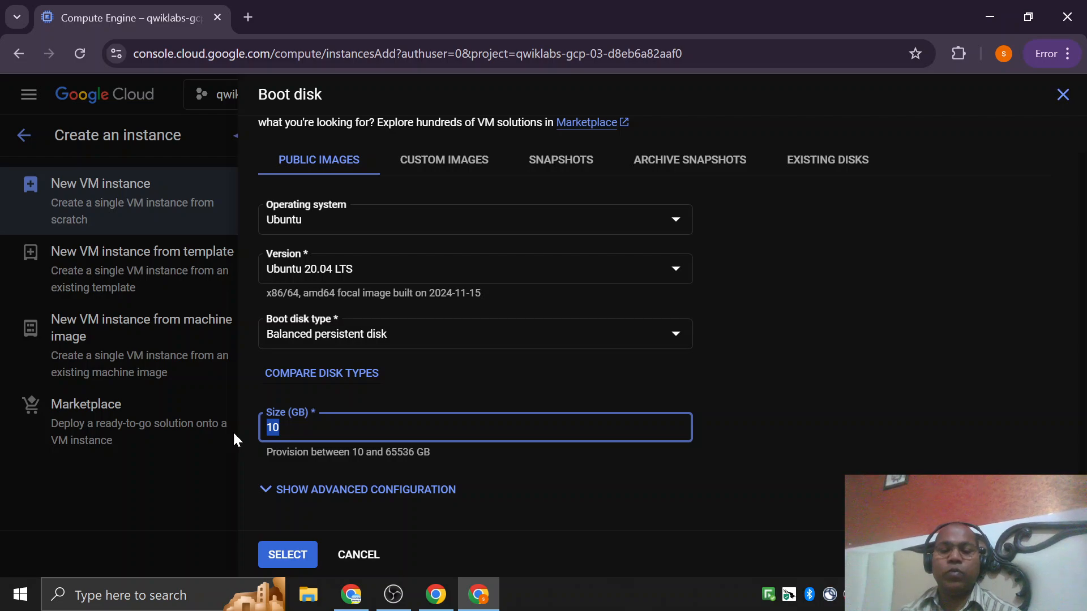
pyautogui.write('50')
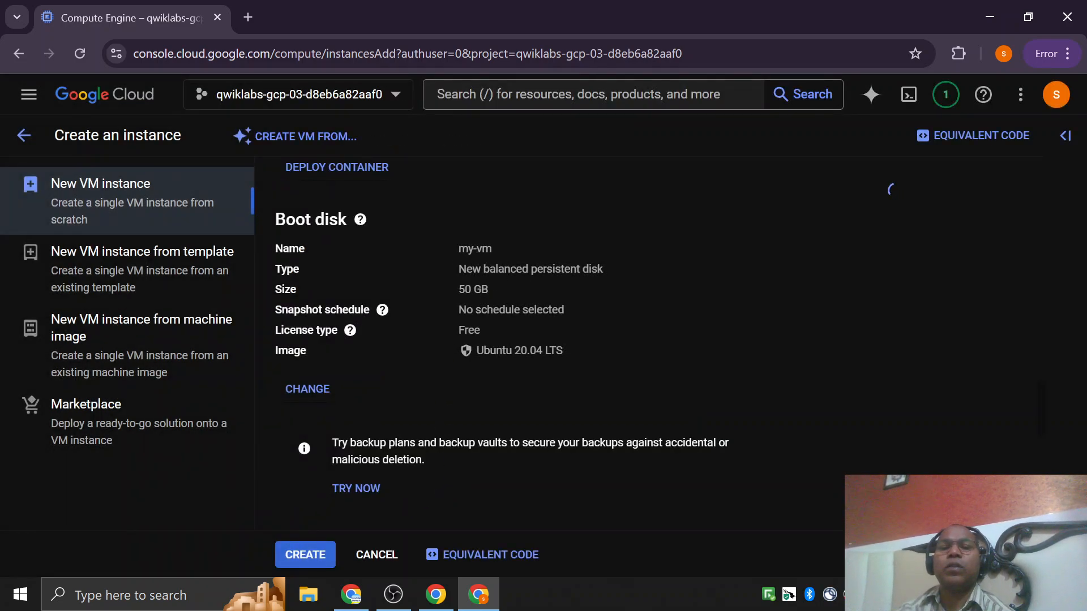
# Change the boot disk type to SSD persistent disk and apply the selection.
pyautogui.moveTo(458, 249); pyautogui.dragTo(522, 251)
pyautogui.moveTo(458, 289); pyautogui.dragTo(604, 270)
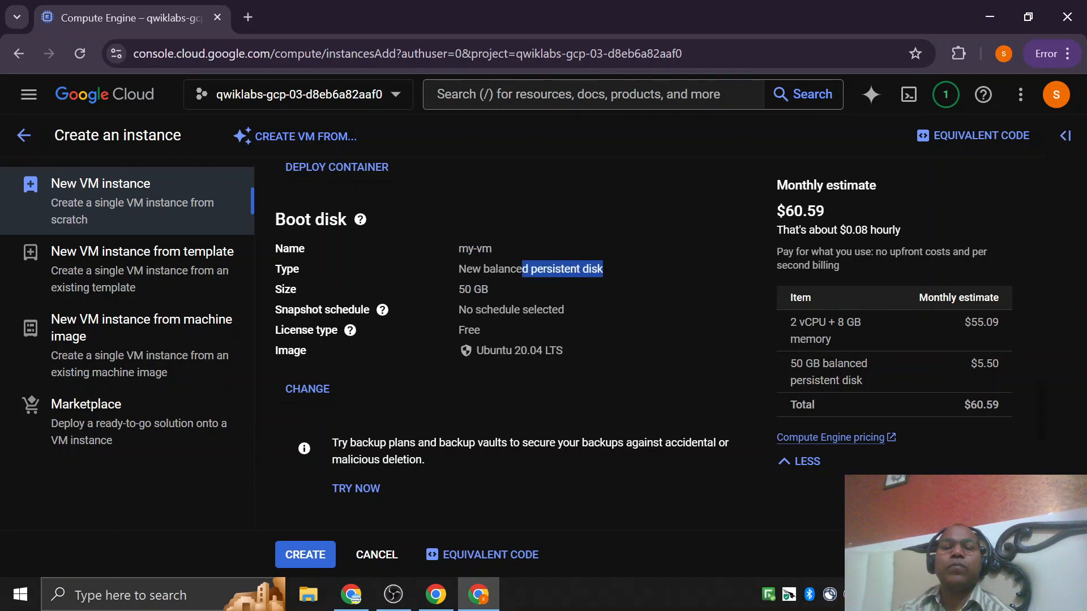
pyautogui.click(306, 388)
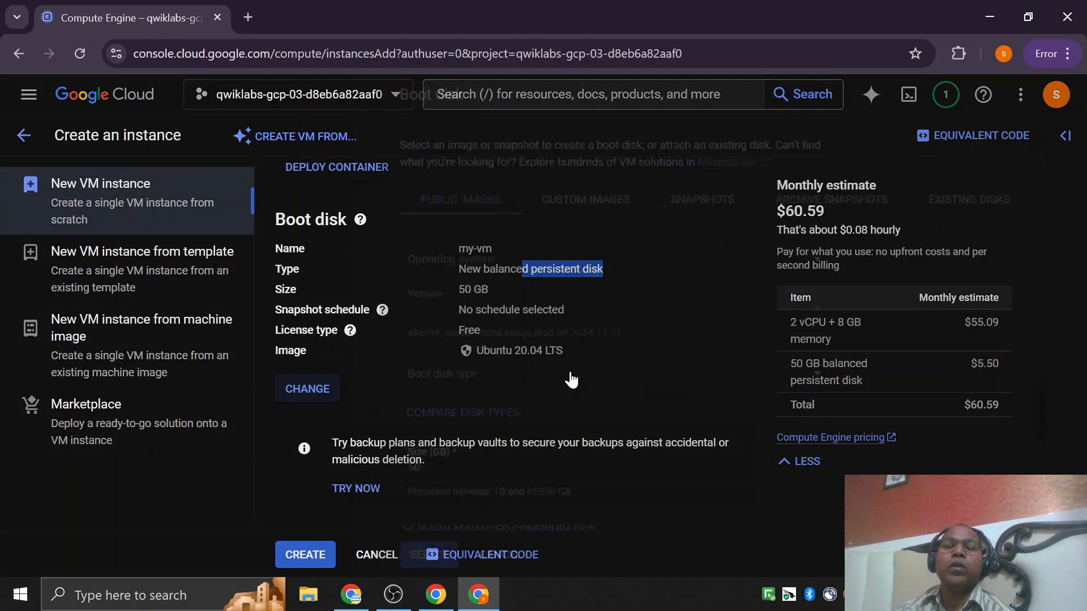
pyautogui.click(399, 379)
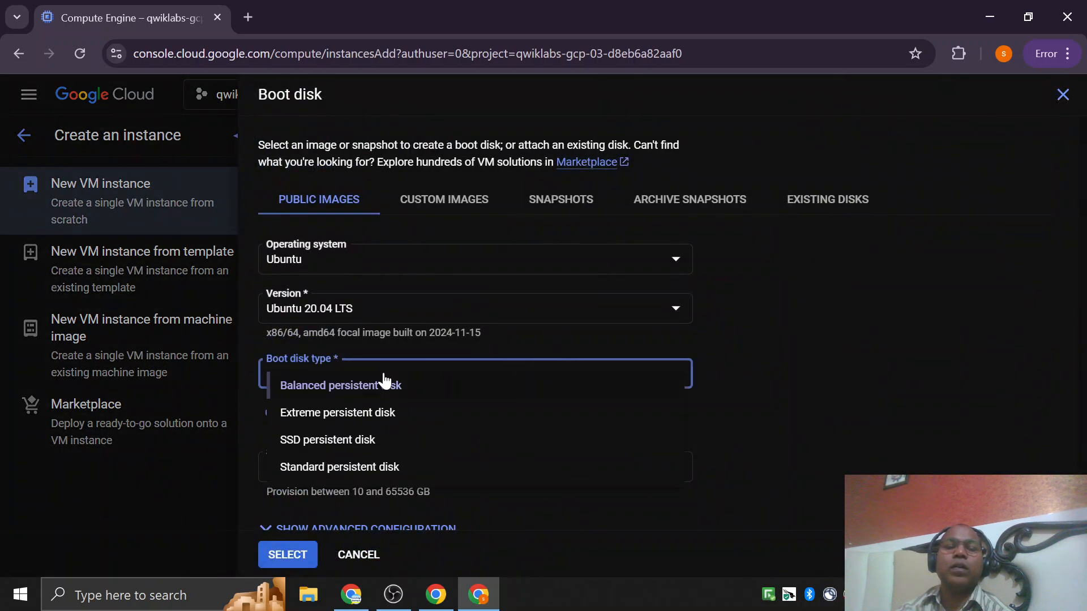
pyautogui.click(320, 441)
pyautogui.scroll(-1, 652, 411)
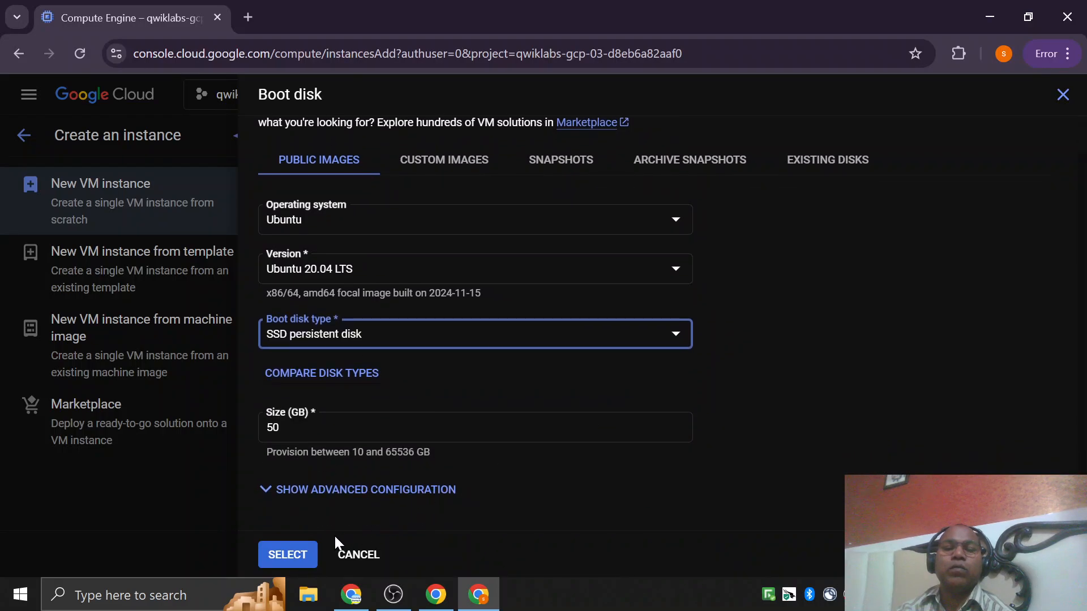
pyautogui.click(288, 555)
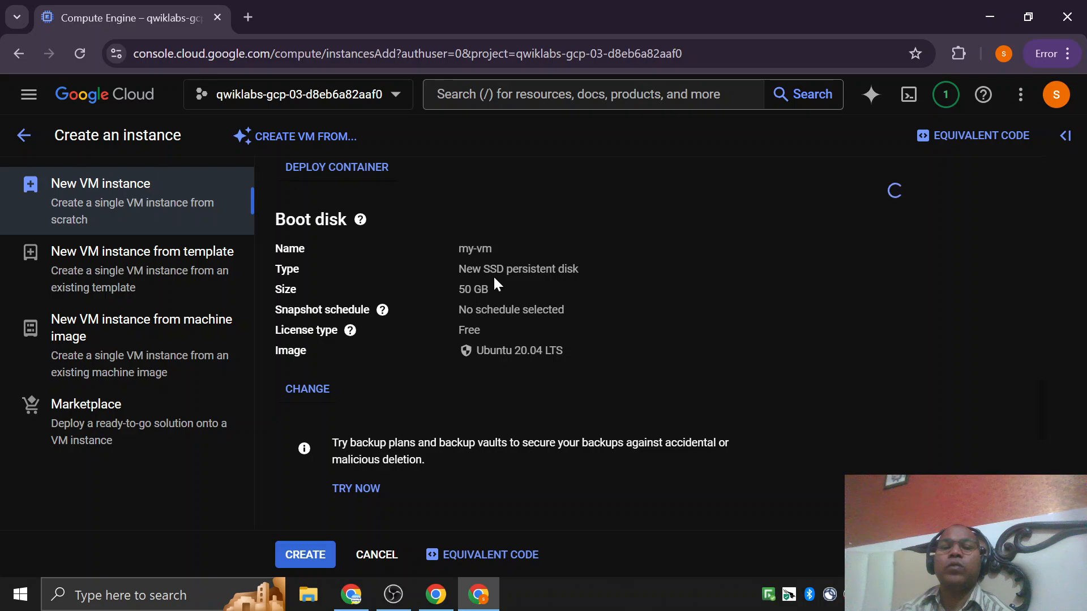
# Review the type, size and image in the boot disk summary.
pyautogui.moveTo(494, 269); pyautogui.dragTo(610, 270)
pyautogui.moveTo(457, 289); pyautogui.dragTo(491, 291)
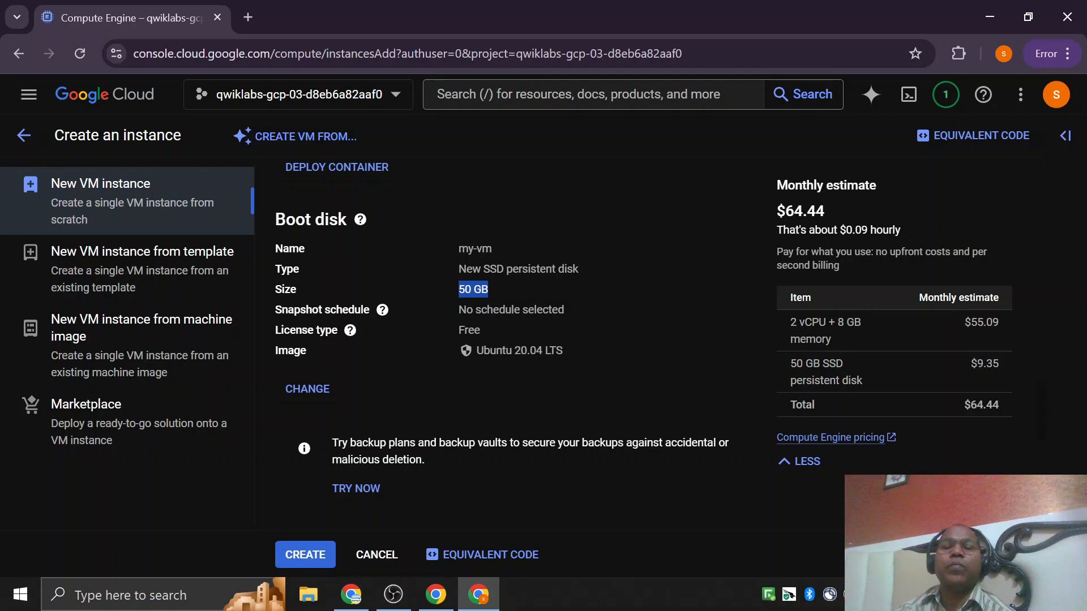
pyautogui.moveTo(542, 350); pyautogui.dragTo(482, 351)
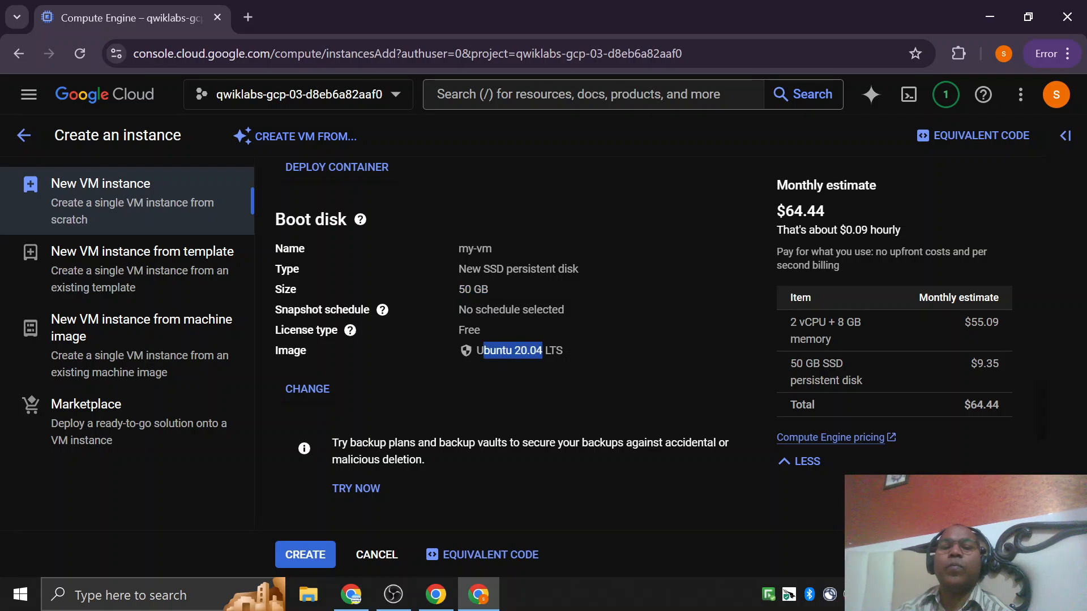
pyautogui.click(457, 356)
pyautogui.moveTo(483, 351); pyautogui.dragTo(549, 351)
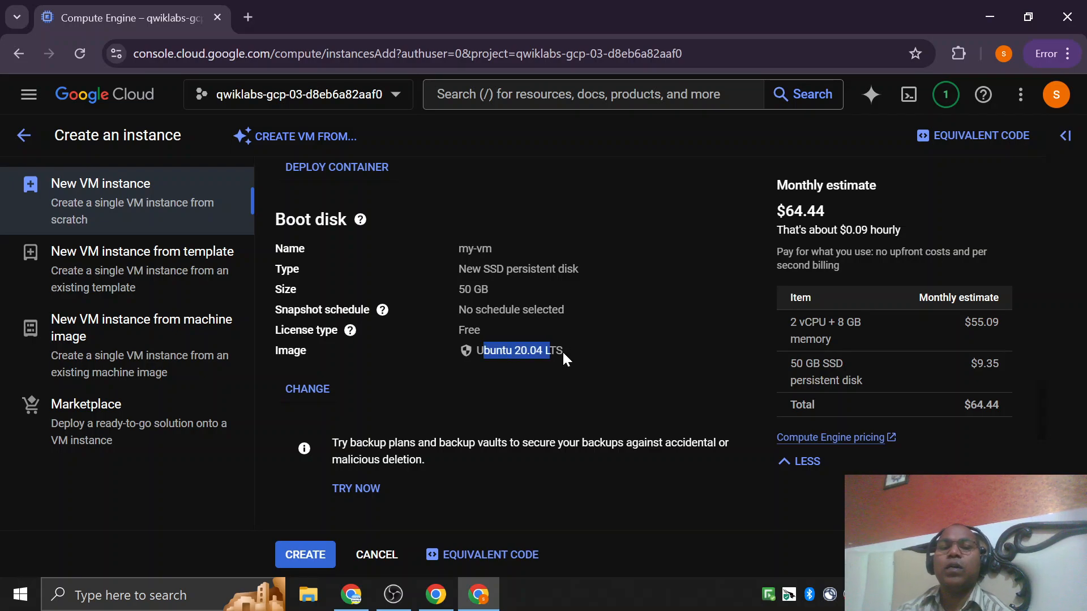
# Check the boot disk summary and allow HTTP traffic through the instance's firewall.
pyautogui.moveTo(460, 245); pyautogui.dragTo(589, 342)
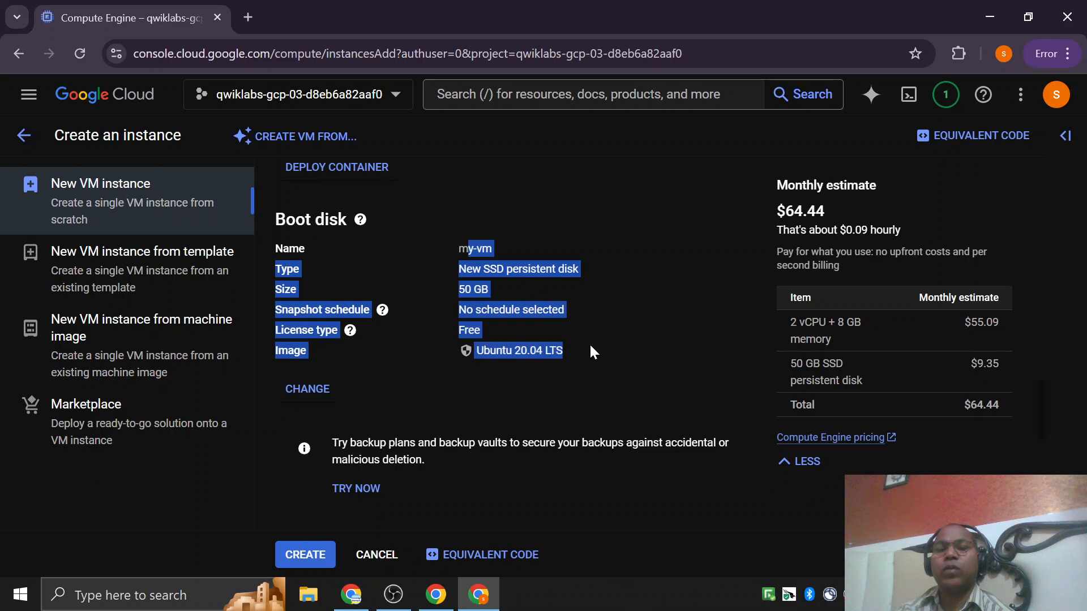
pyautogui.scroll(-3, 589, 342)
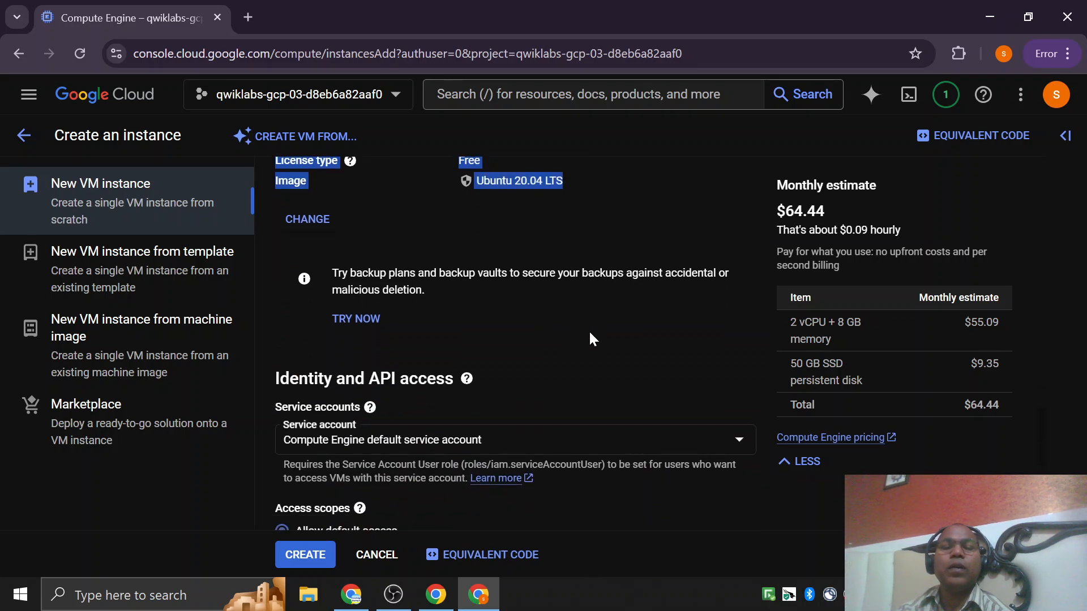
pyautogui.scroll(-3, 588, 333)
pyautogui.scroll(-3, 442, 385)
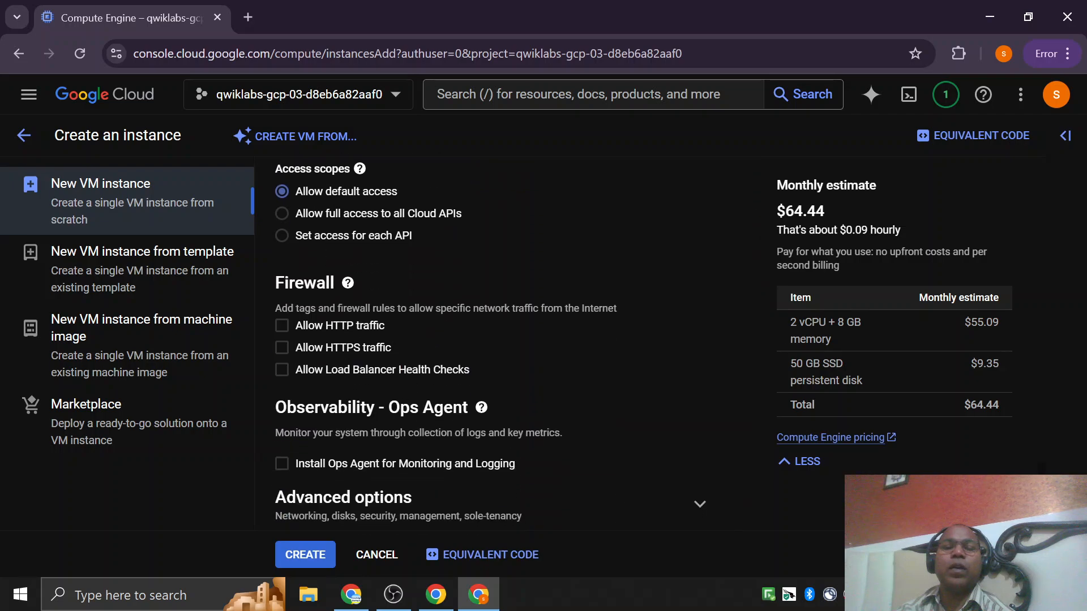
pyautogui.click(283, 326)
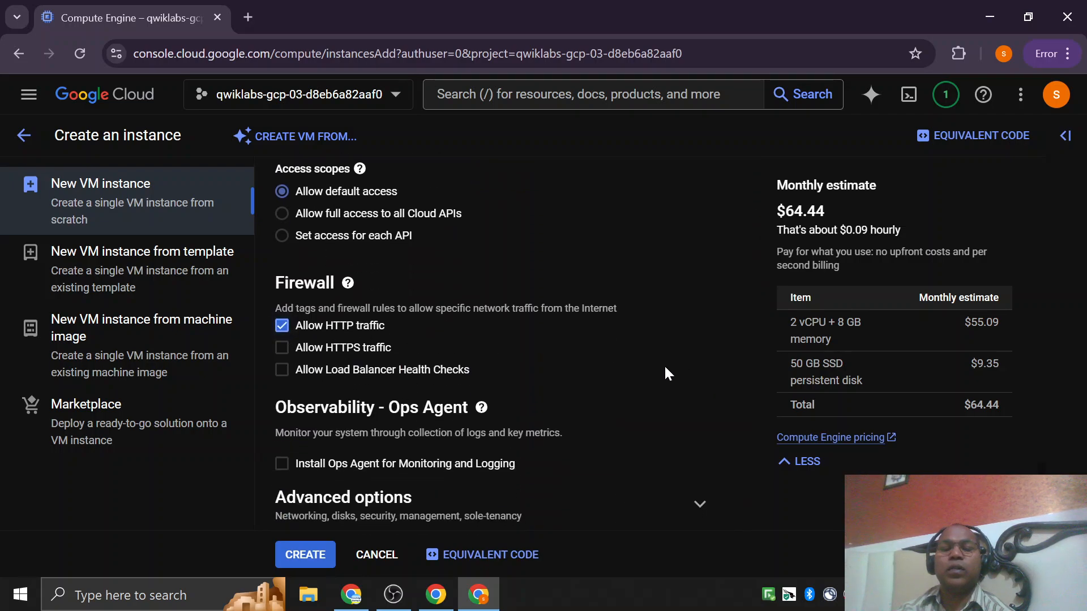
# Expand the advanced options of the new instance and look over the available sections.
pyautogui.scroll(-1, 665, 367)
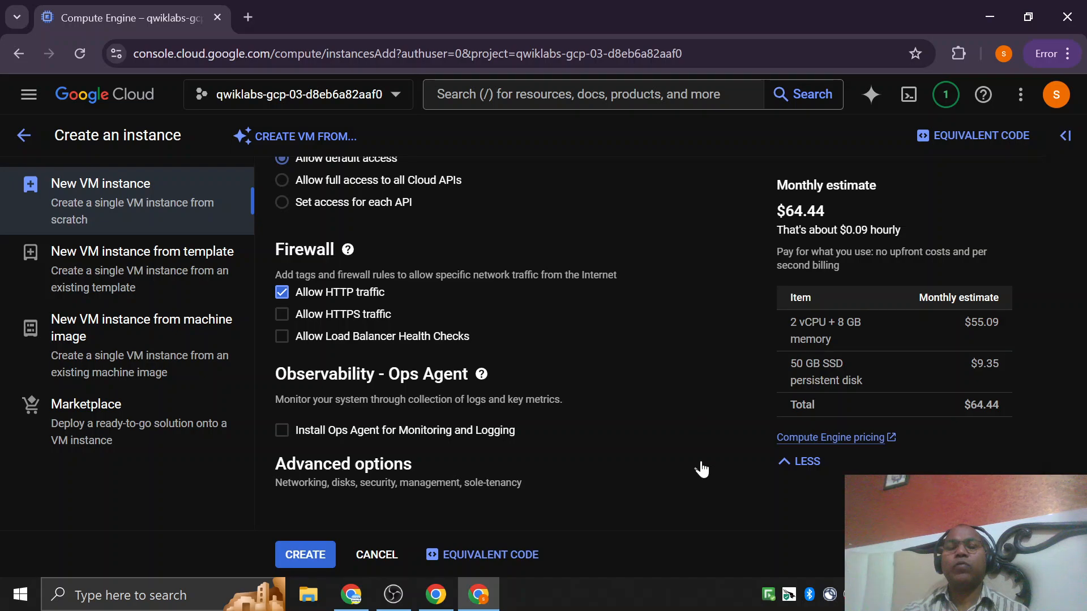
pyautogui.click(701, 473)
pyautogui.scroll(-3, 673, 334)
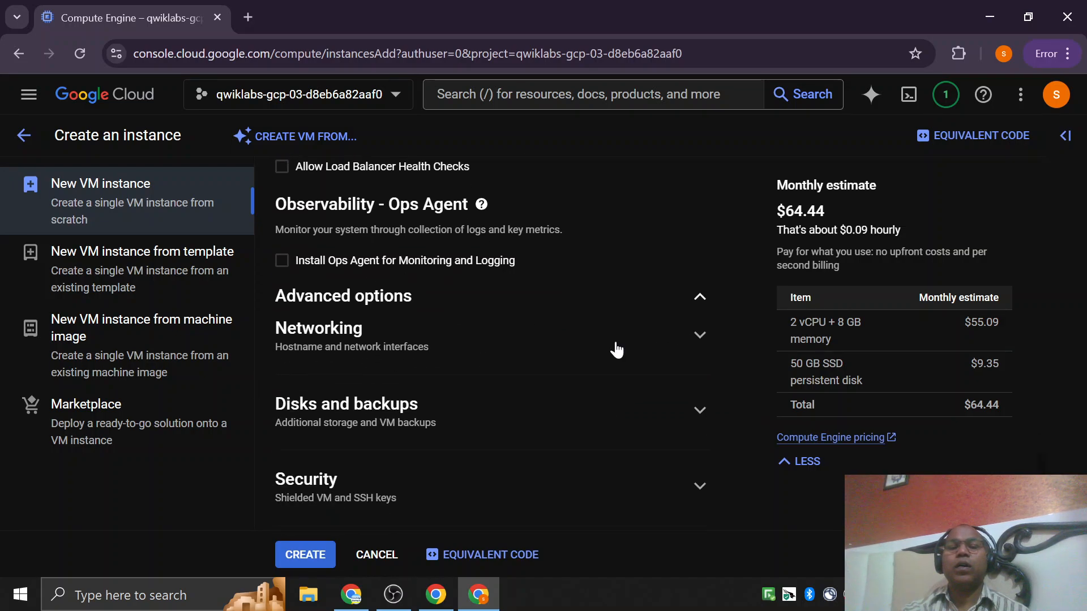
pyautogui.scroll(-3, 730, 362)
pyautogui.scroll(3, 724, 368)
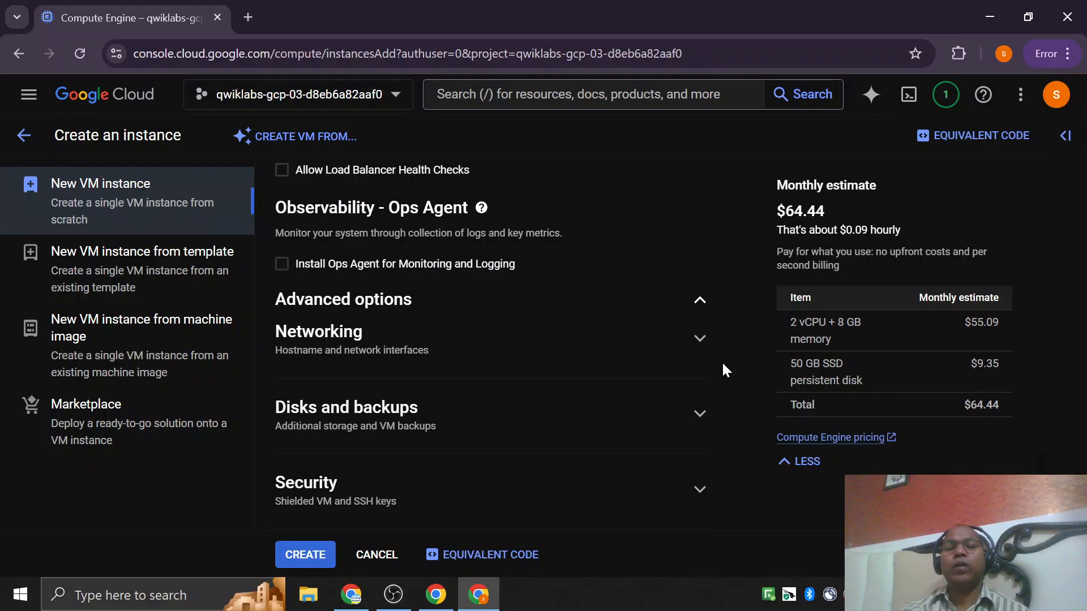
# Review the Networking settings for network tags, hostname, IP forwarding, network performance and network interfaces, and collapse the section.
pyautogui.click(700, 339)
pyautogui.scroll(-3, 376, 279)
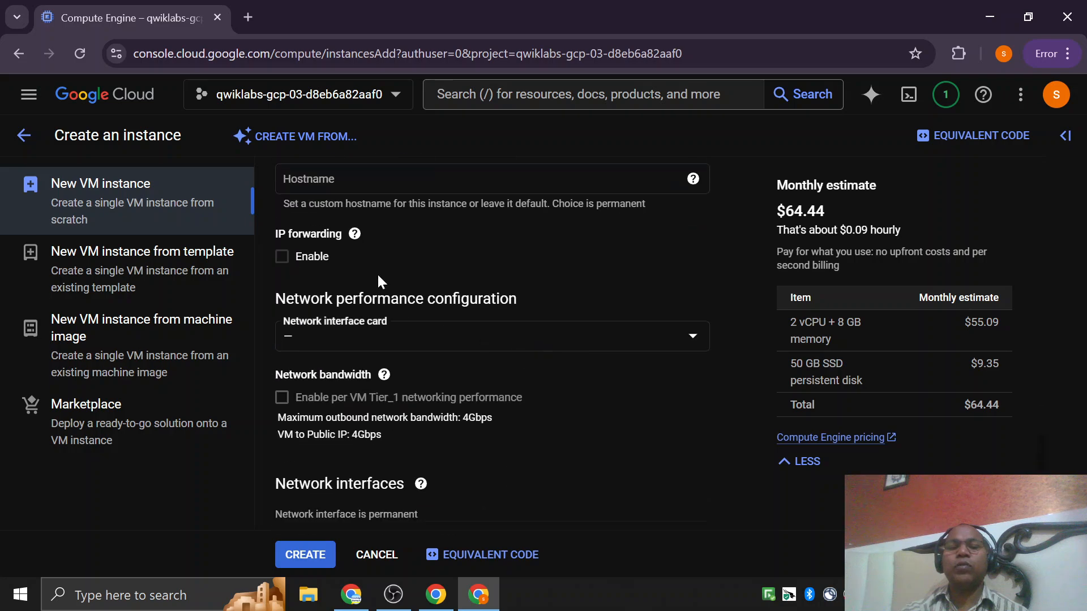
pyautogui.moveTo(385, 374)
pyautogui.scroll(-5, 389, 384)
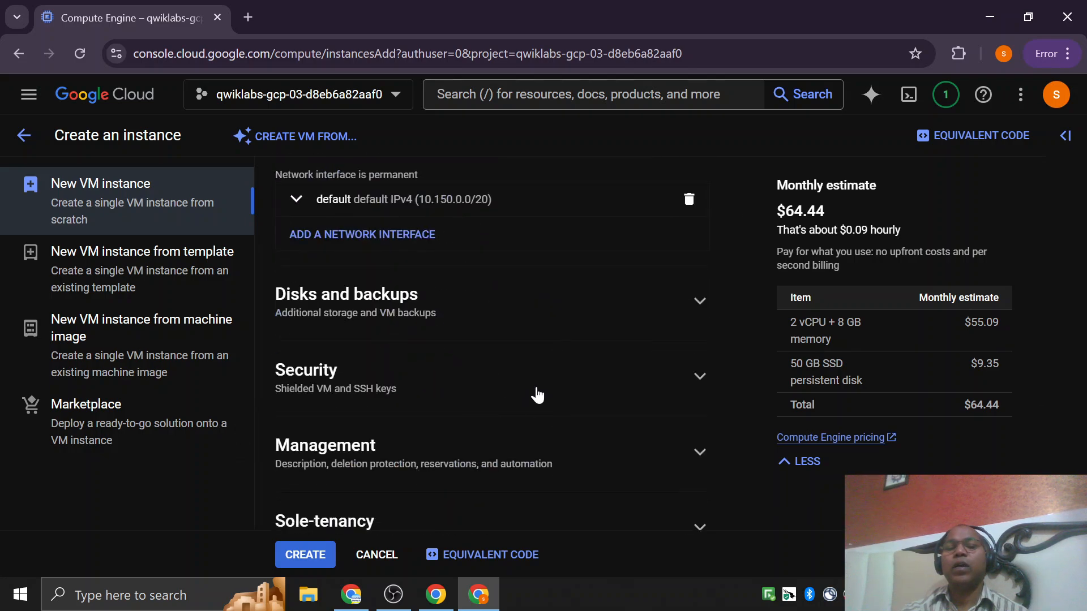
pyautogui.scroll(-1, 532, 396)
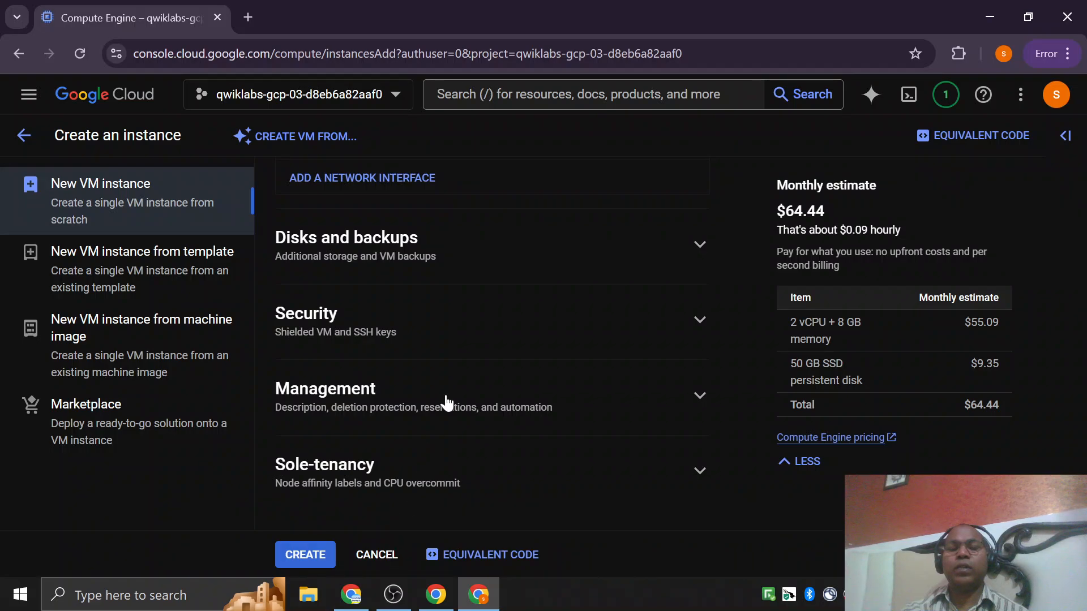
pyautogui.scroll(5, 447, 396)
pyautogui.scroll(4, 446, 391)
pyautogui.scroll(-1, 566, 351)
pyautogui.scroll(1, 679, 329)
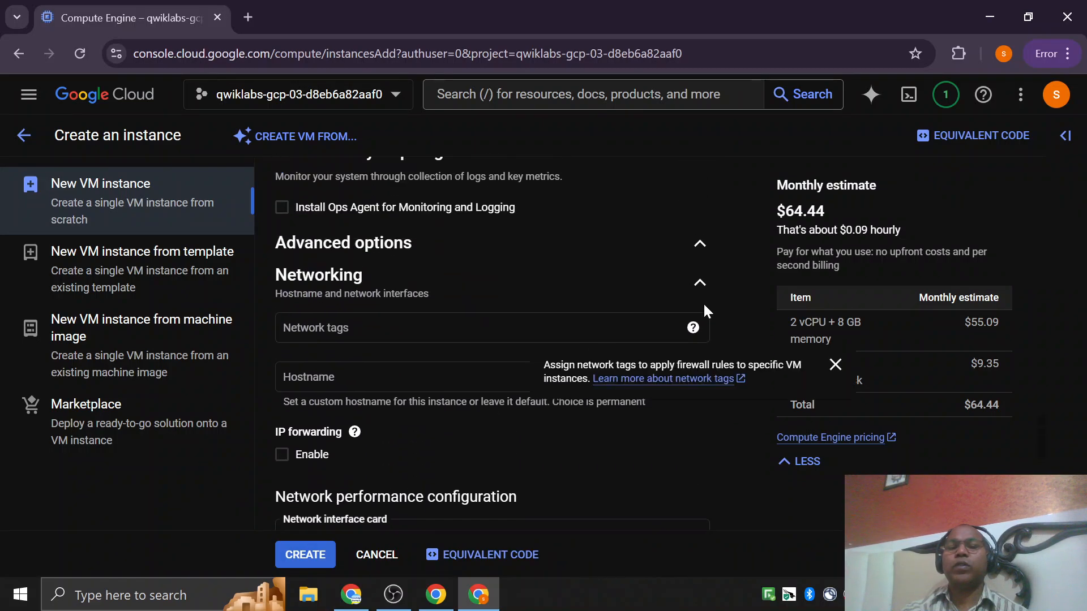
pyautogui.click(702, 286)
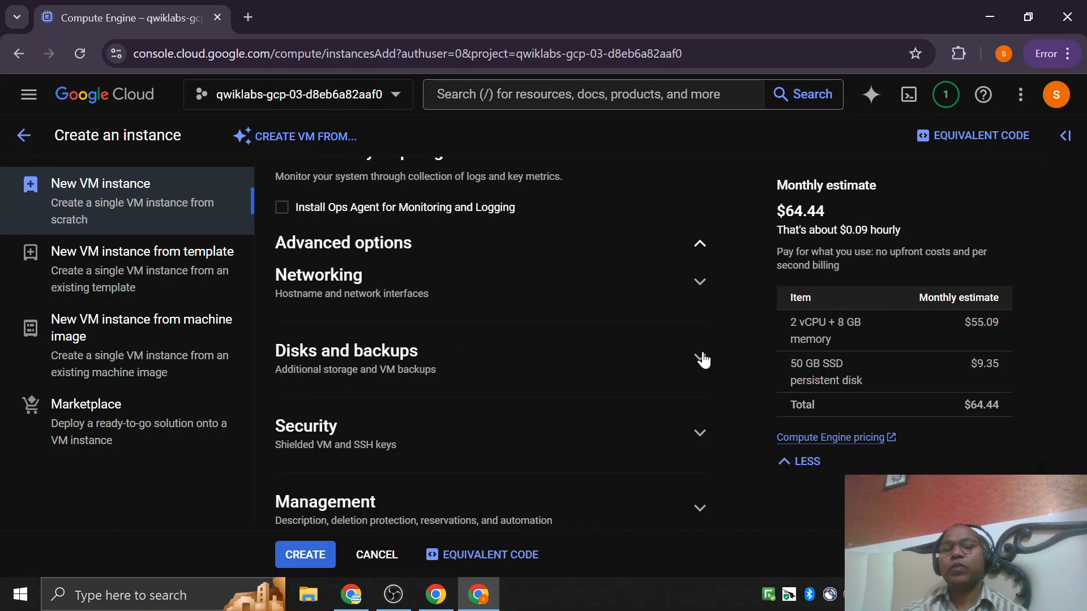
# Review the Security and Management settings, including Shielded VM, deletion protection and the startup script, and collapse both sections.
pyautogui.scroll(-2, 294, 360)
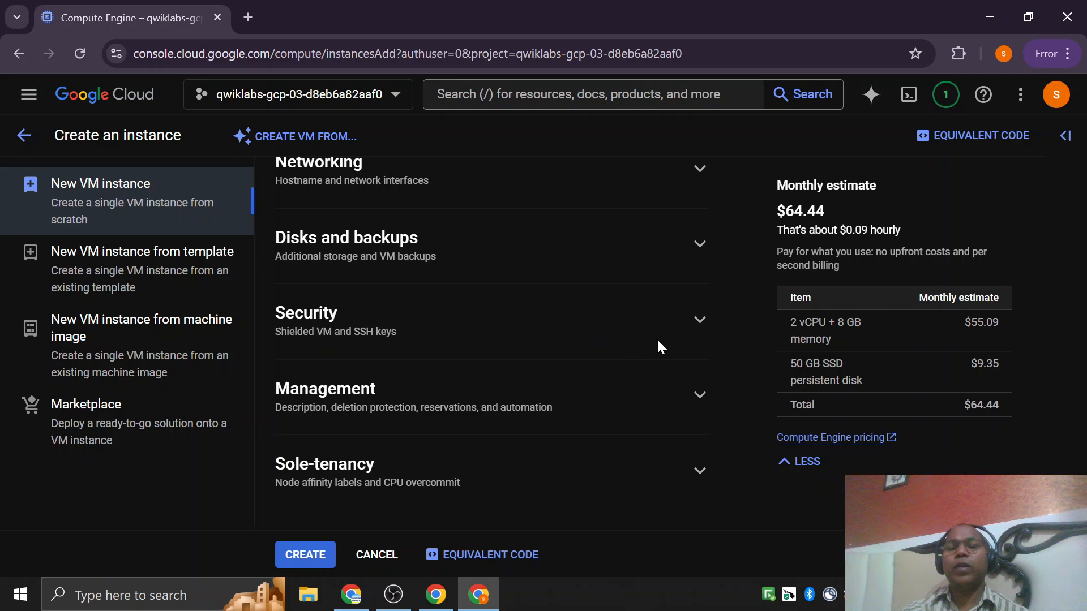
pyautogui.click(700, 328)
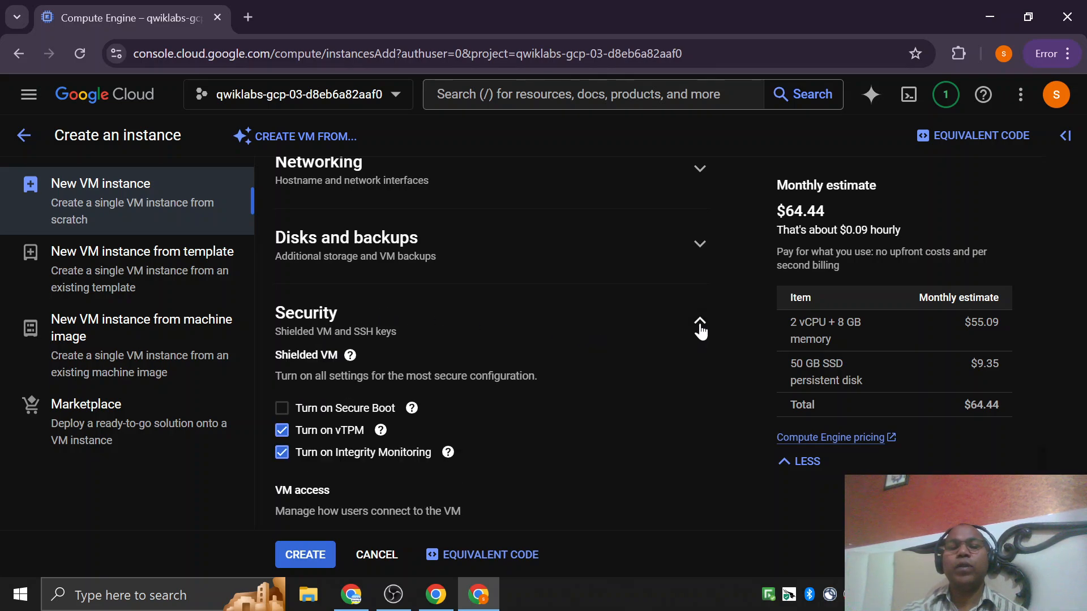
pyautogui.click(700, 330)
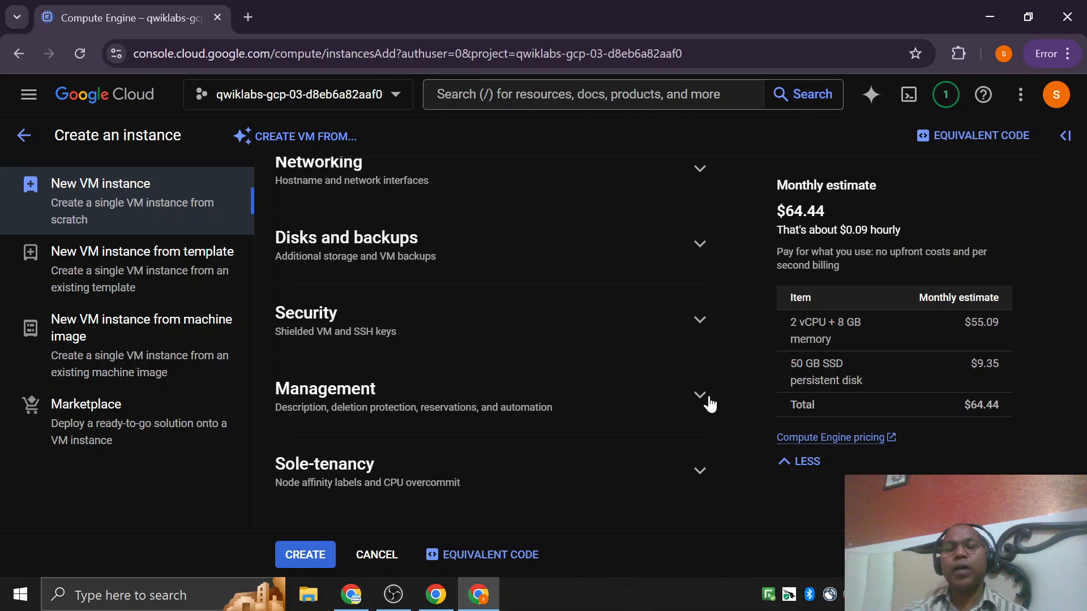
pyautogui.click(694, 401)
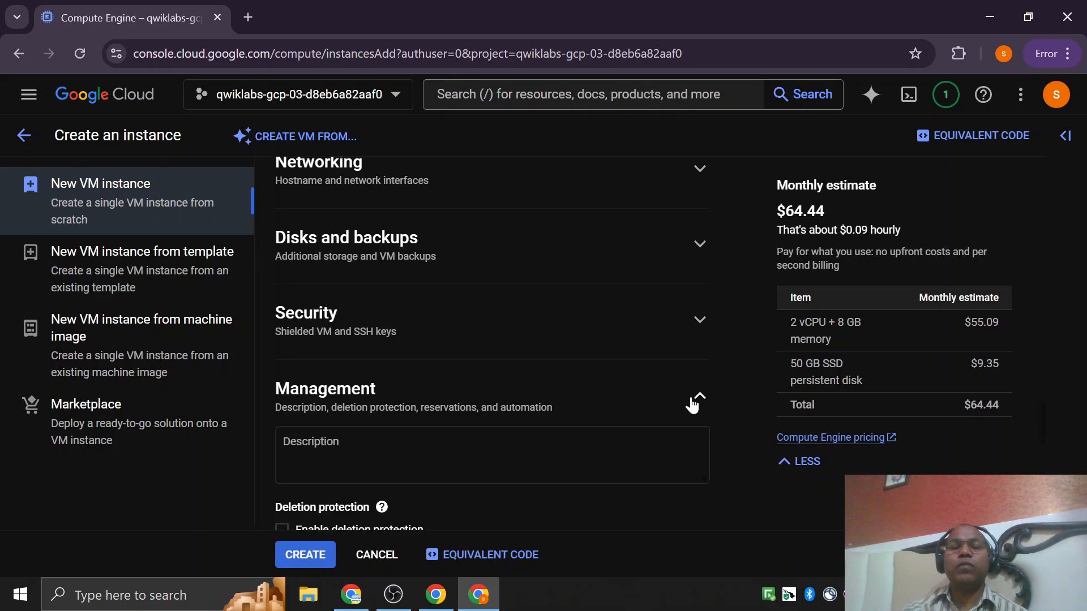
pyautogui.scroll(-6, 651, 404)
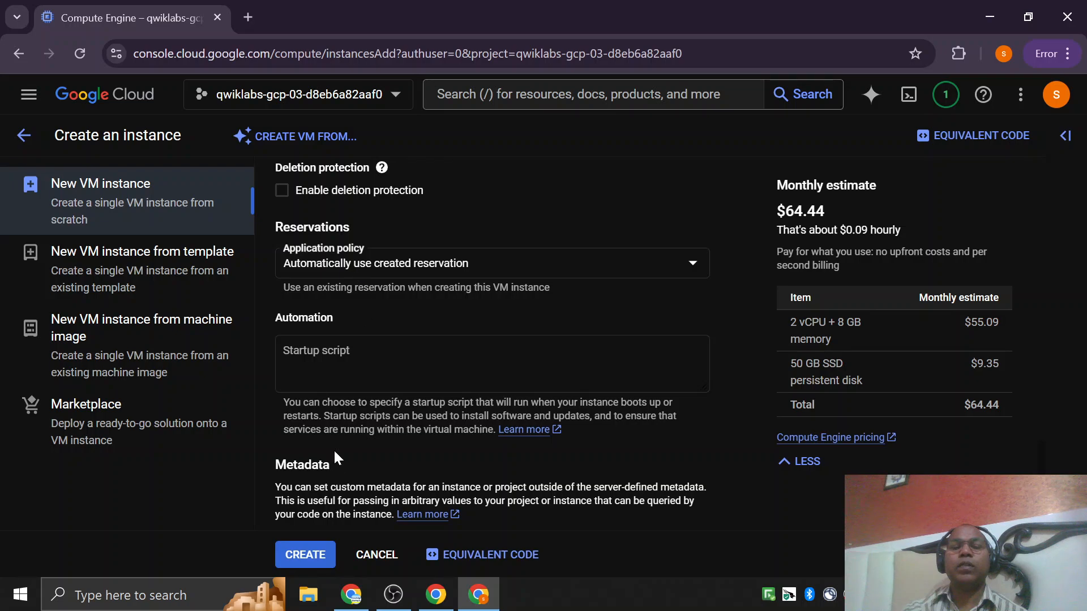
pyautogui.scroll(5, 566, 332)
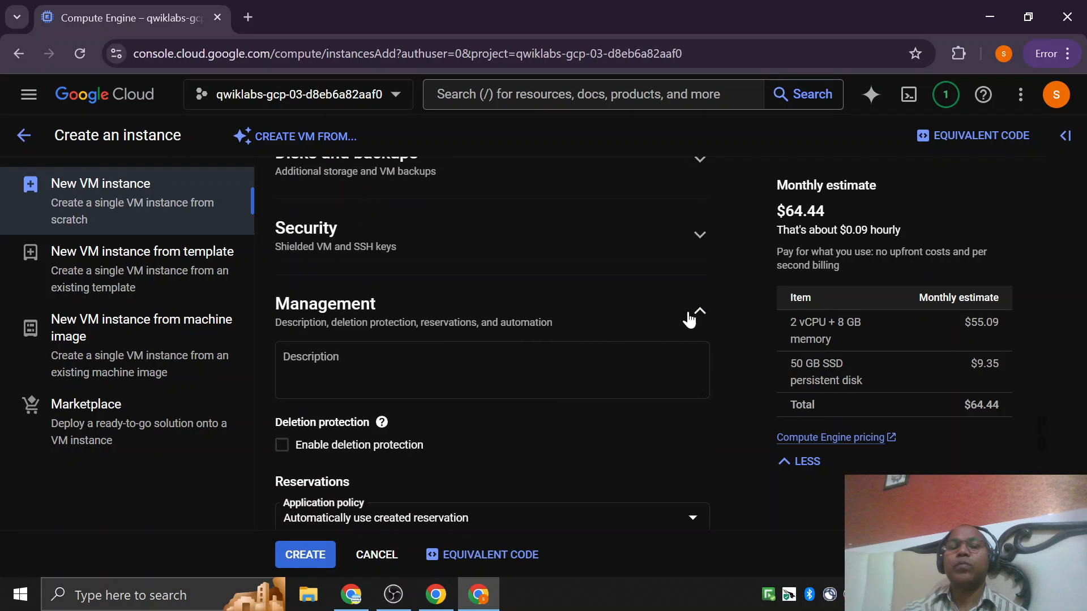
pyautogui.click(699, 310)
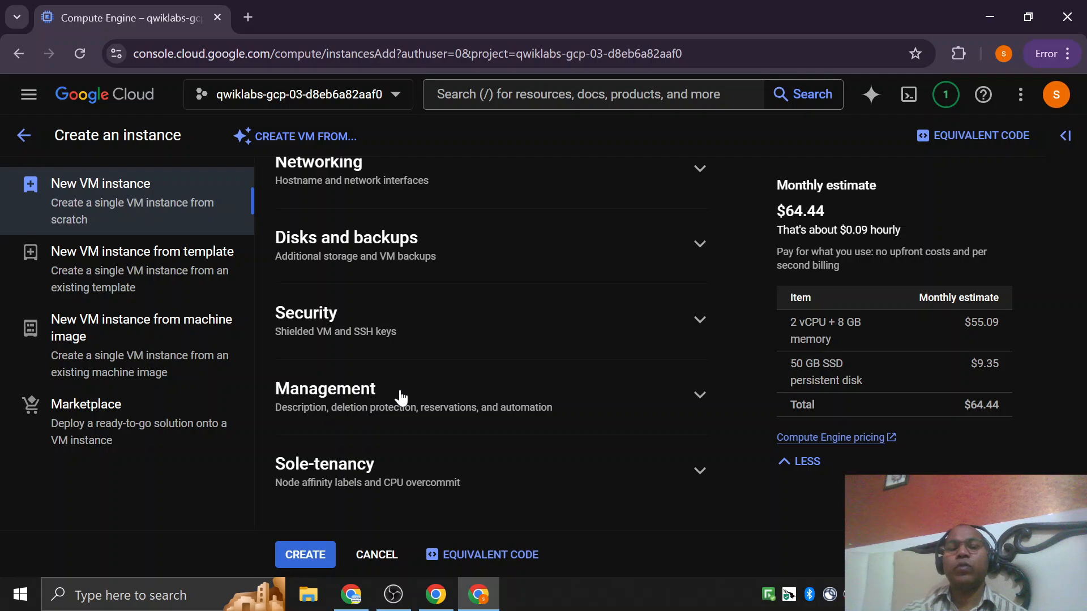
# Collapse the advanced options, create the my-vm instance and bring its internal and external IP columns into view.
pyautogui.scroll(6, 376, 381)
pyautogui.scroll(-3, 362, 430)
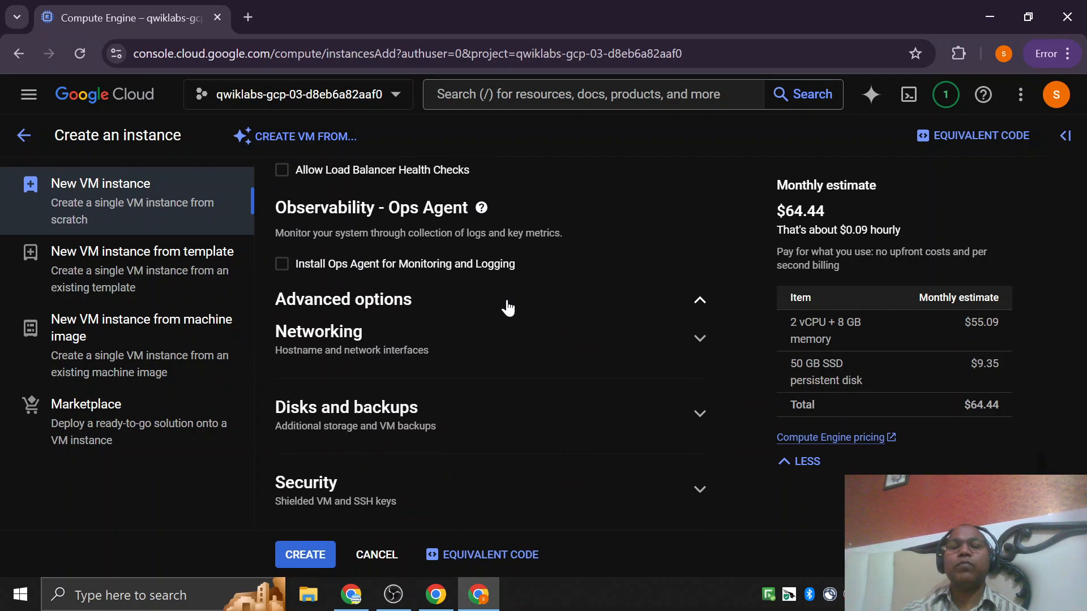
pyautogui.click(700, 300)
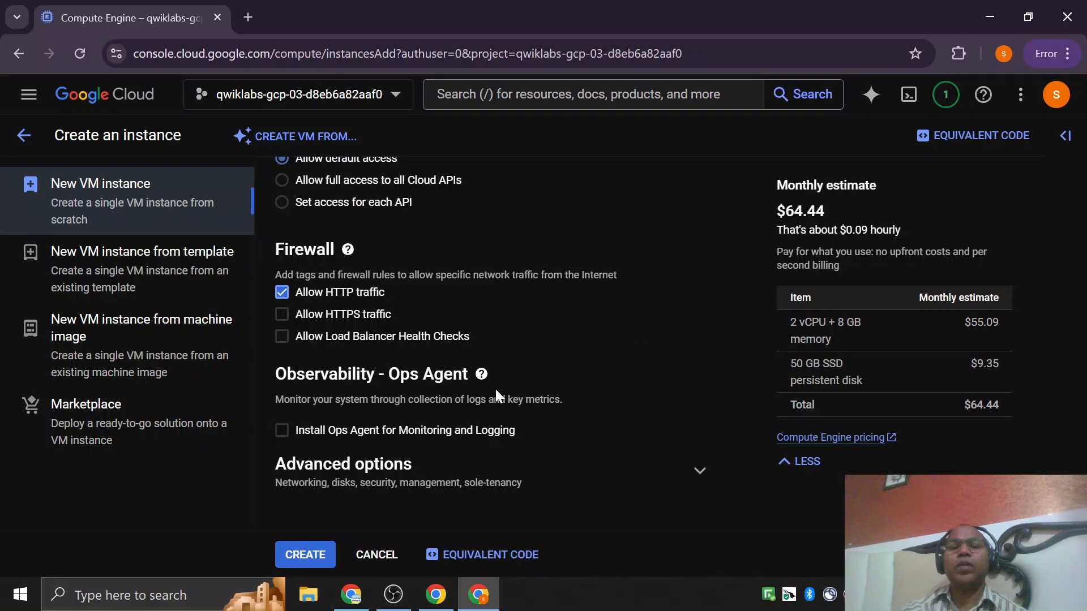
pyautogui.scroll(7, 495, 388)
pyautogui.scroll(-6, 402, 350)
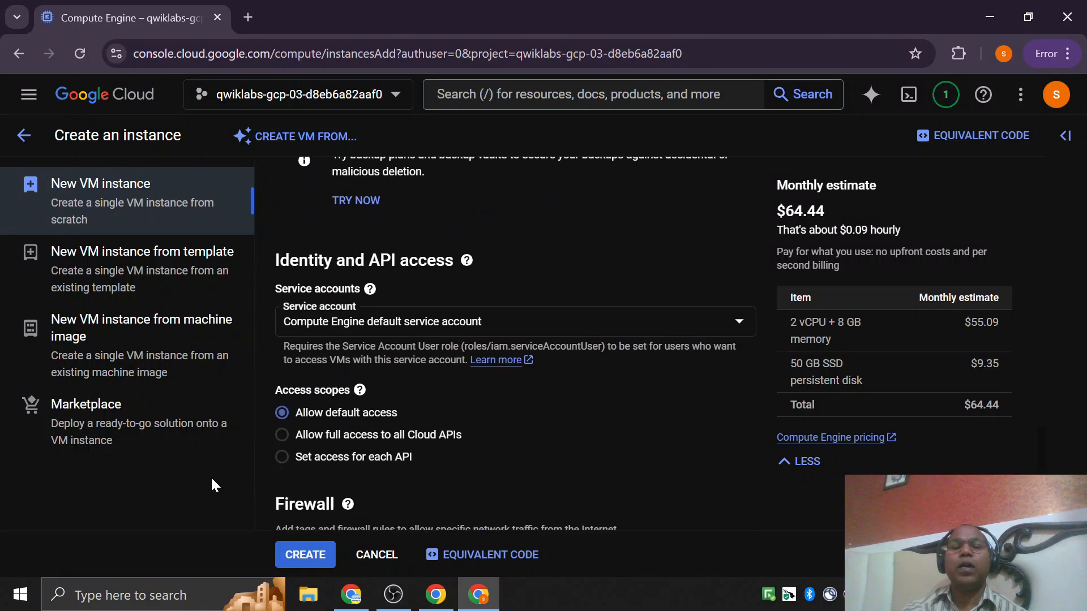
pyautogui.click(303, 554)
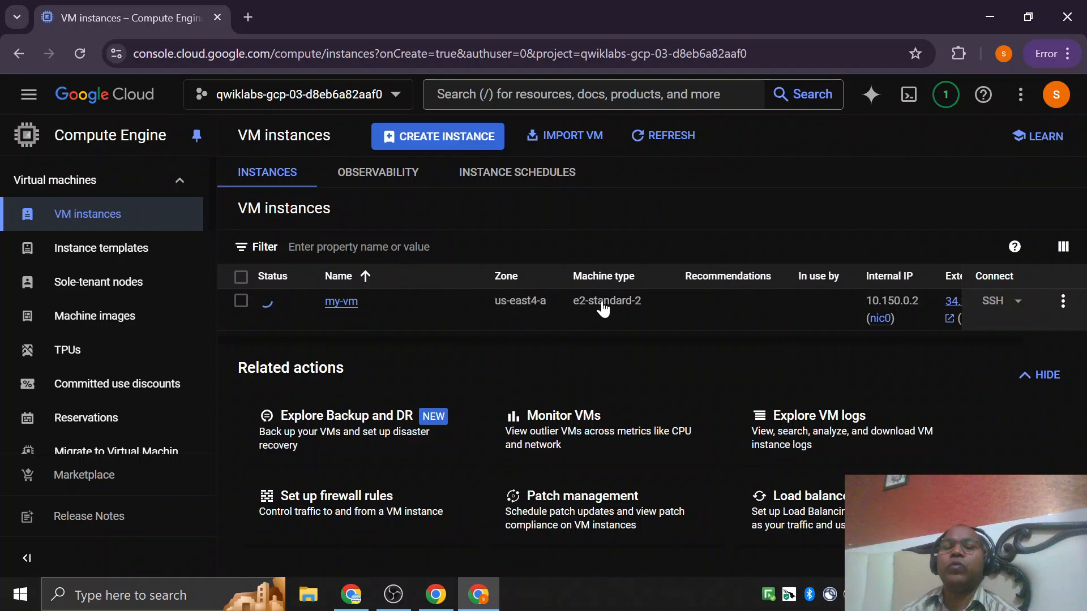
pyautogui.hscroll(2, 613, 319)
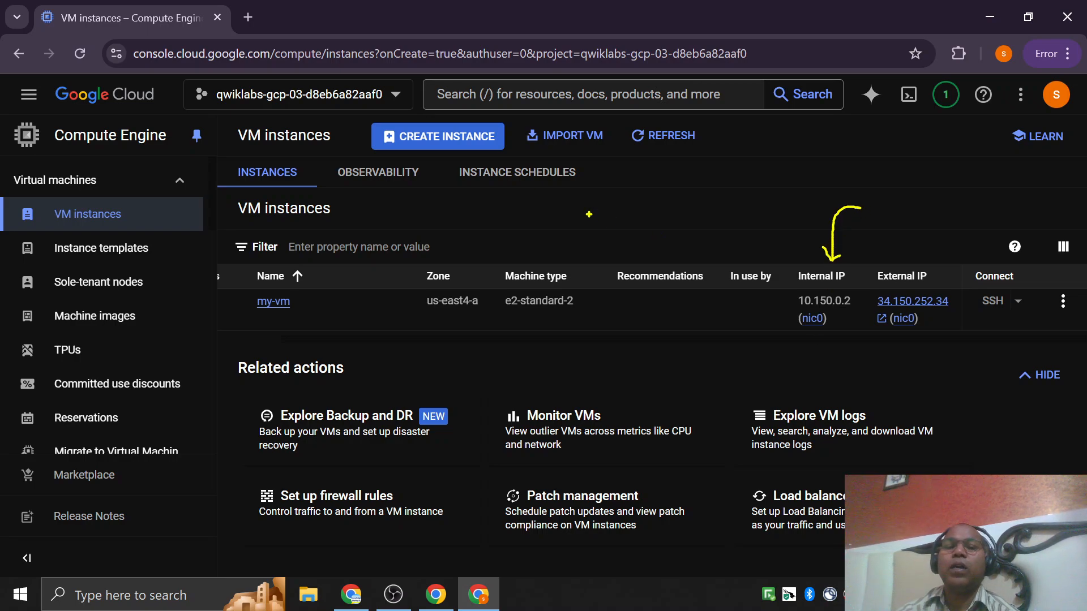
# Sketch a cloud of connected machines with an arrow from an outside client over the instance list, and clear the annotations.
pyautogui.moveTo(588, 214)
pyautogui.mouseDown()
pyautogui.moveTo(441, 192)
pyautogui.moveTo(314, 283)
pyautogui.moveTo(391, 436)
pyautogui.moveTo(665, 450)
pyautogui.moveTo(721, 323)
pyautogui.moveTo(628, 202)
pyautogui.mouseUp()
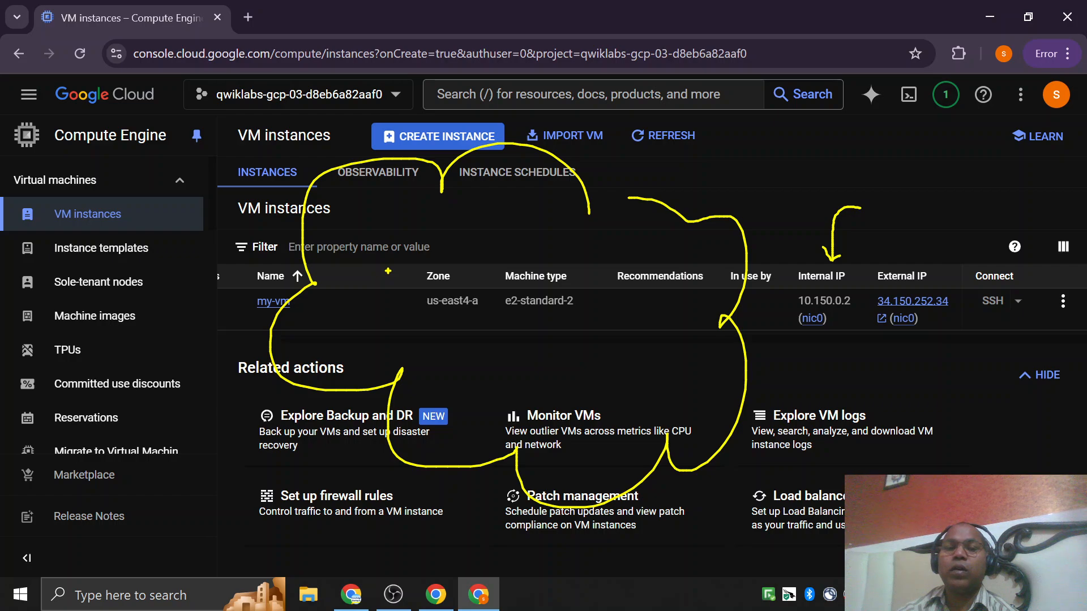
pyautogui.moveTo(432, 234)
pyautogui.mouseDown()
pyautogui.moveTo(374, 314)
pyautogui.moveTo(425, 219)
pyautogui.mouseUp()
pyautogui.moveTo(566, 242)
pyautogui.mouseDown()
pyautogui.moveTo(540, 292)
pyautogui.moveTo(579, 247)
pyautogui.mouseUp()
pyautogui.moveTo(494, 368); pyautogui.dragTo(501, 394)
pyautogui.moveTo(577, 361); pyautogui.dragTo(610, 358)
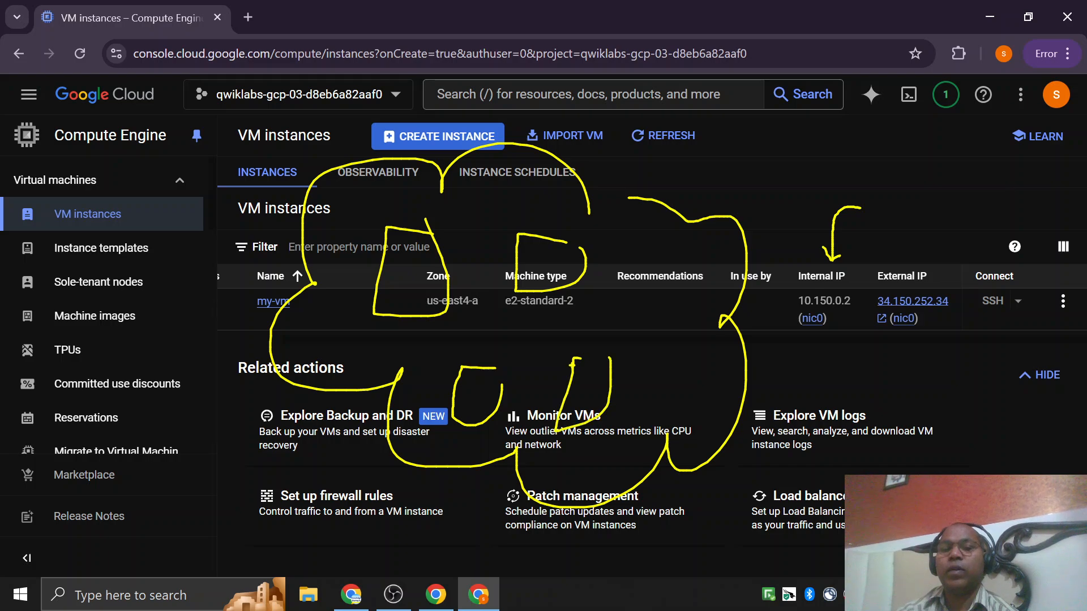
pyautogui.moveTo(416, 266); pyautogui.dragTo(529, 276)
pyautogui.moveTo(421, 305); pyautogui.dragTo(476, 380)
pyautogui.moveTo(538, 278); pyautogui.dragTo(572, 362)
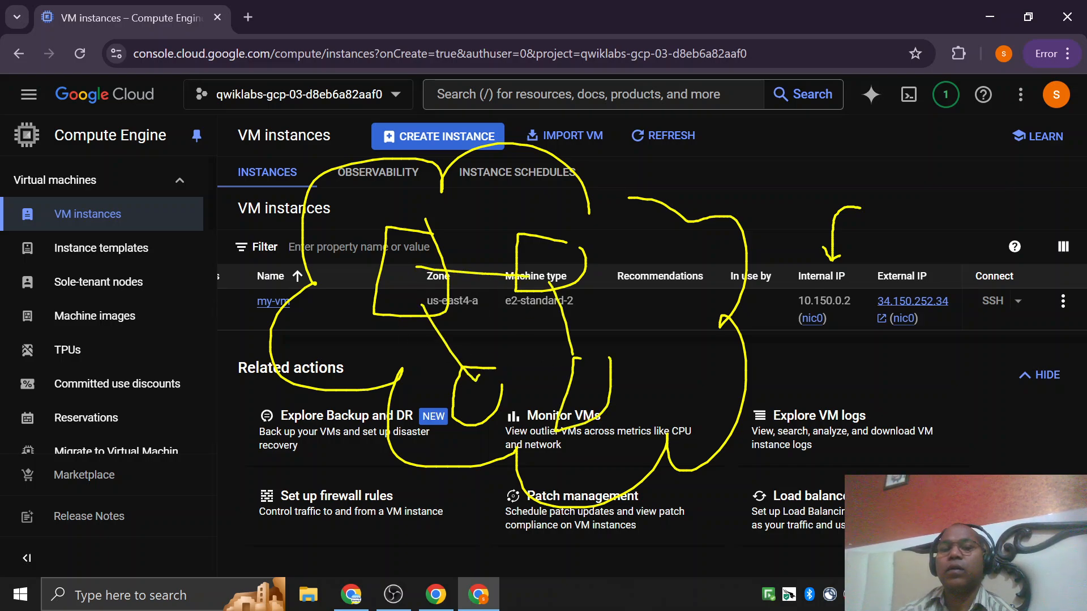
pyautogui.moveTo(923, 373); pyautogui.dragTo(925, 374)
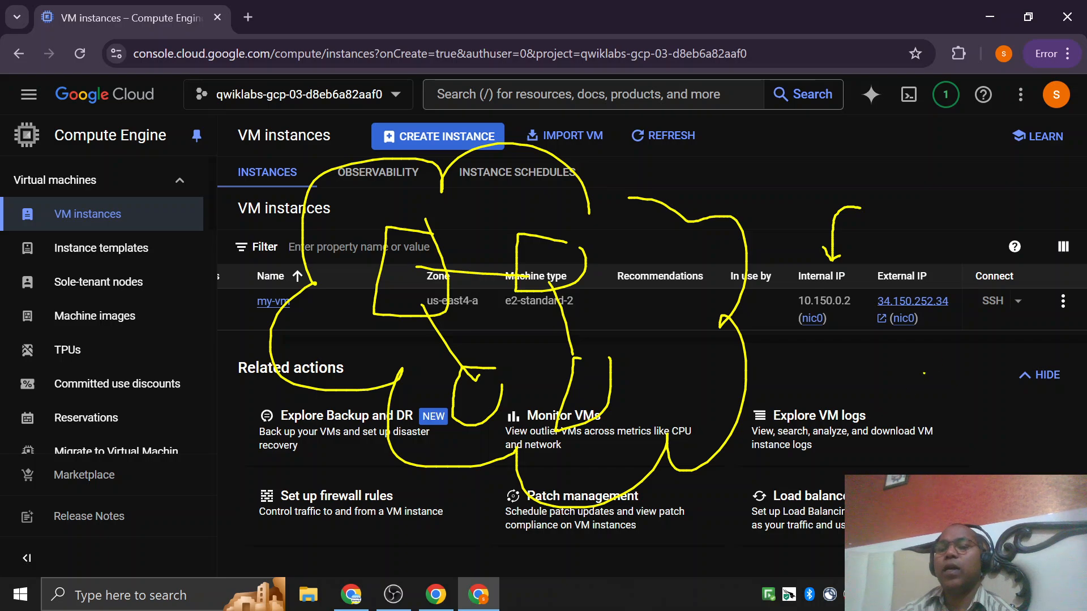
pyautogui.moveTo(858, 318); pyautogui.dragTo(915, 318)
pyautogui.moveTo(833, 42)
pyautogui.mouseDown()
pyautogui.moveTo(837, 74)
pyautogui.moveTo(584, 217)
pyautogui.mouseUp()
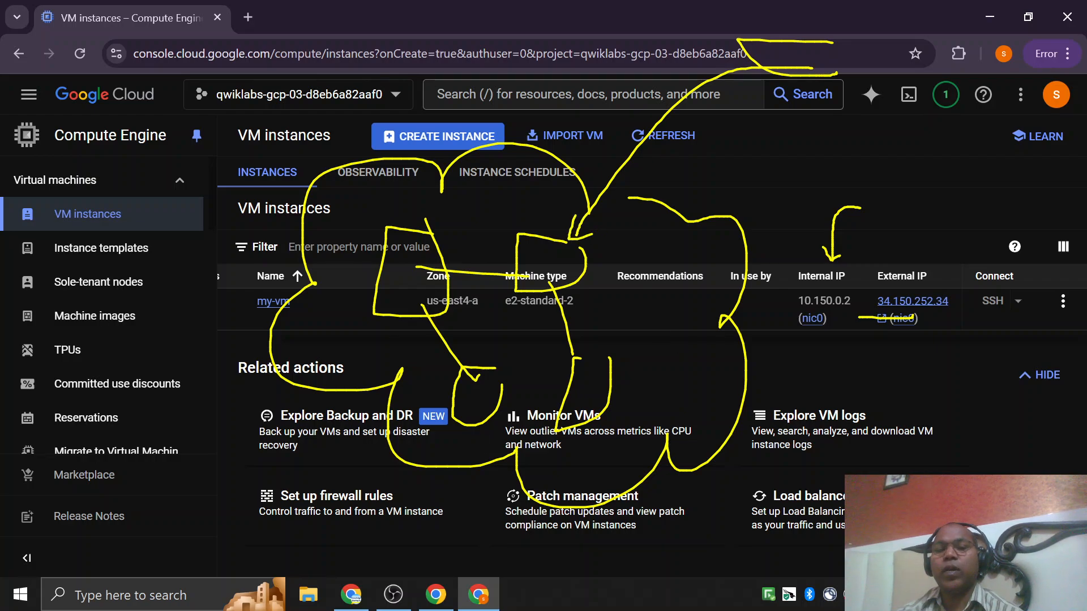
pyautogui.press('Escape')
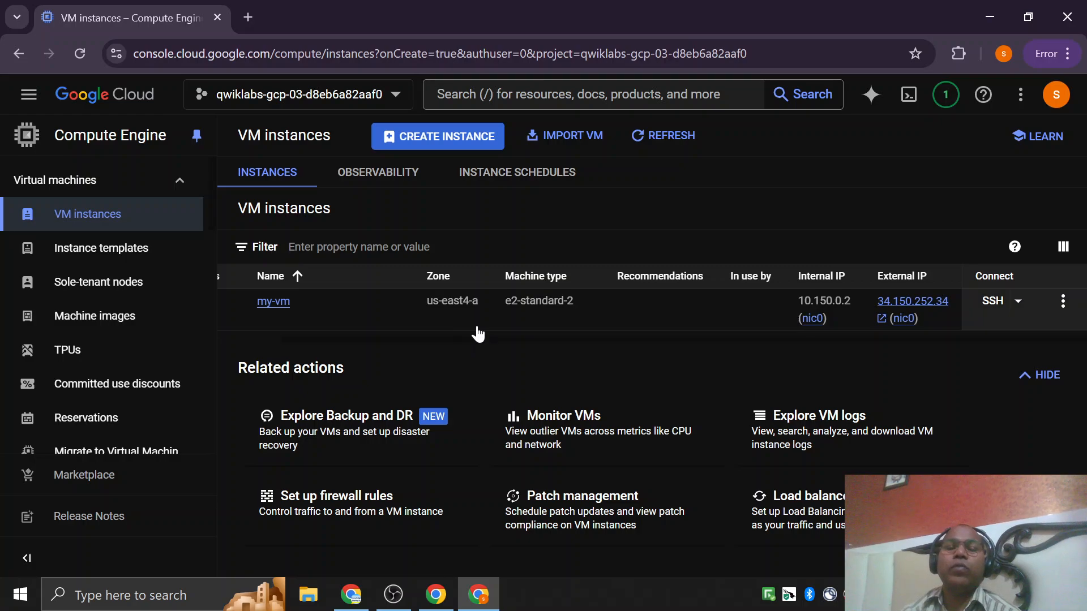
# Check my-vm's status in the instance list and open its details to review the basic information.
pyautogui.hscroll(-1, 477, 328)
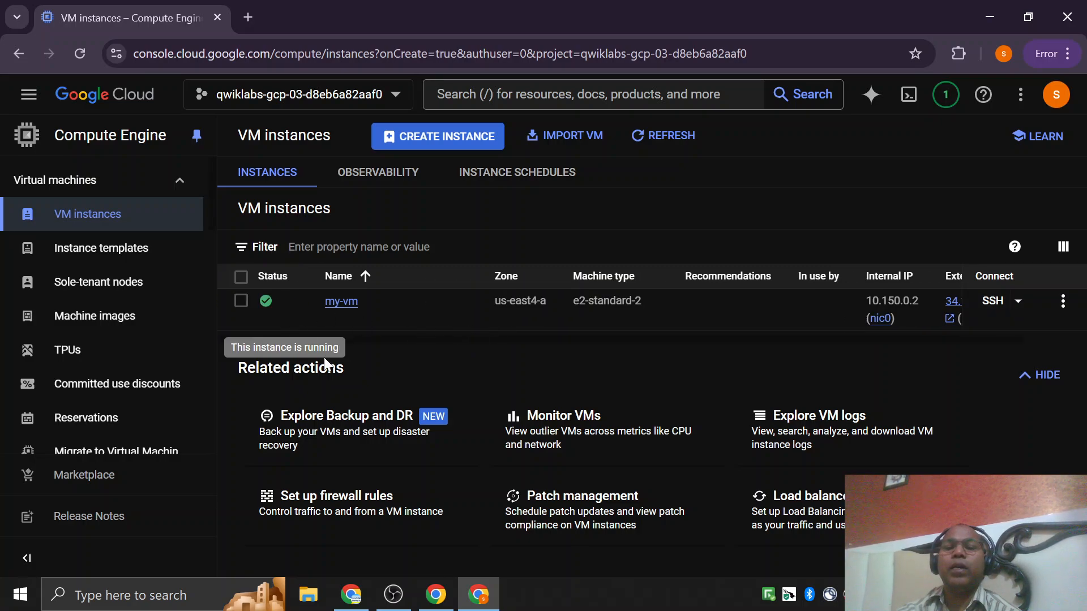
pyautogui.click(346, 303)
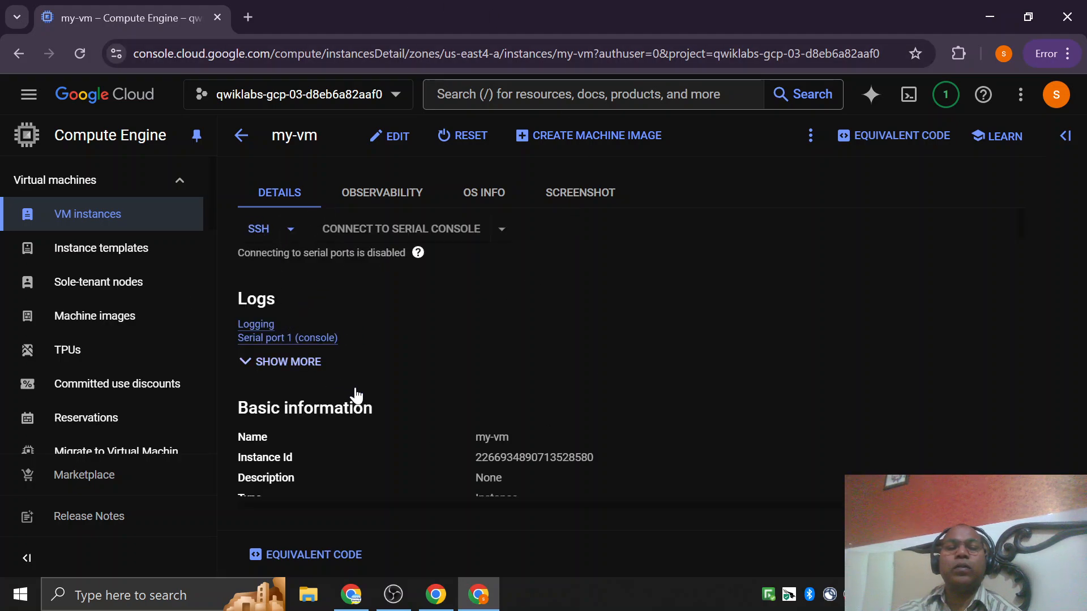
pyautogui.scroll(-3, 397, 396)
pyautogui.moveTo(484, 268); pyautogui.dragTo(600, 372)
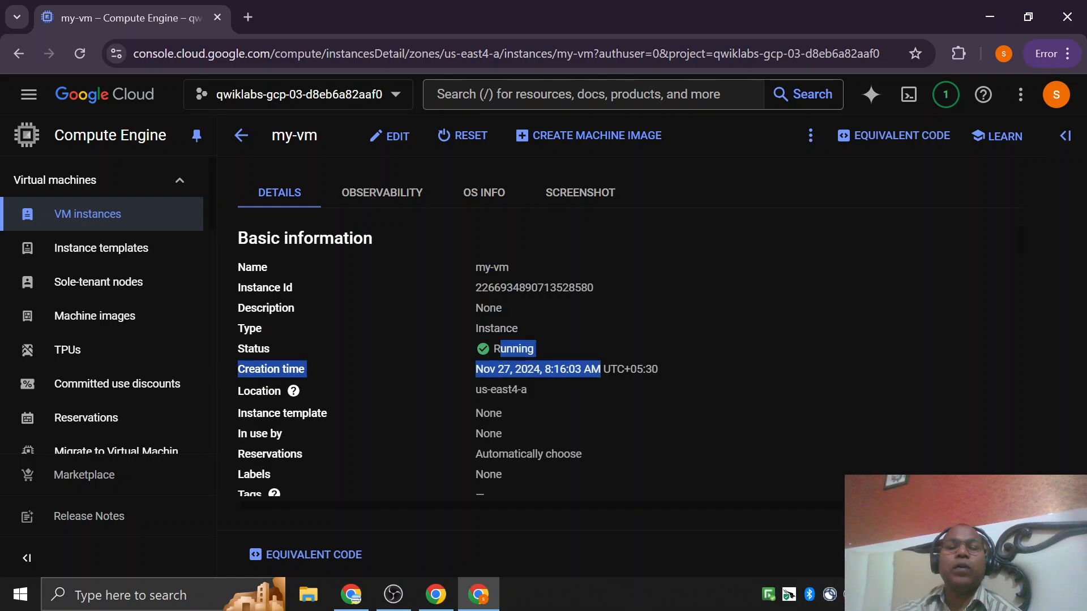
# Examine the machine configuration in my-vm's details, including machine type, CPU platform and minimum CPU platform.
pyautogui.scroll(-3, 599, 401)
pyautogui.scroll(-4, 455, 422)
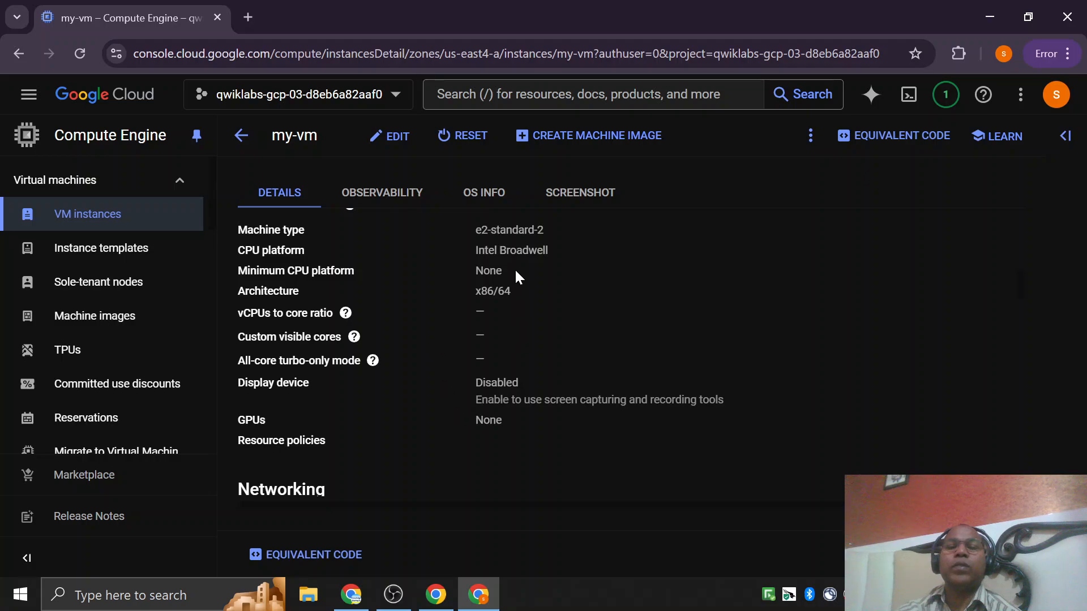
pyautogui.scroll(1, 525, 320)
pyautogui.moveTo(484, 355); pyautogui.dragTo(502, 356)
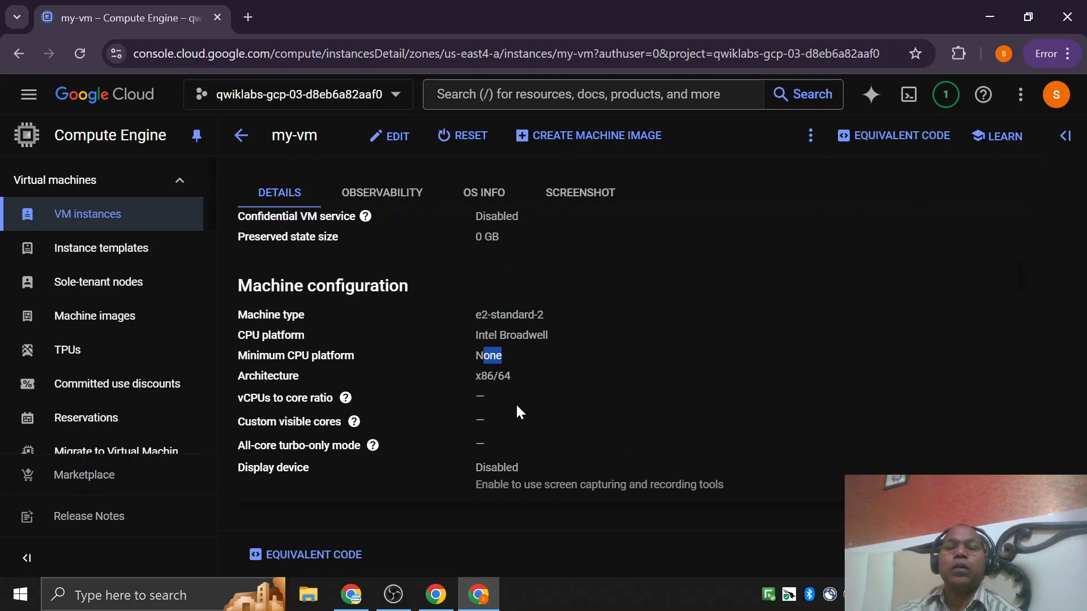
# Examine the Networking and Firewalls sections of my-vm's details, including the public DNS PTR record and HTTP traffic setting.
pyautogui.scroll(-2, 518, 412)
pyautogui.scroll(-1, 408, 420)
pyautogui.doubleClick(488, 348)
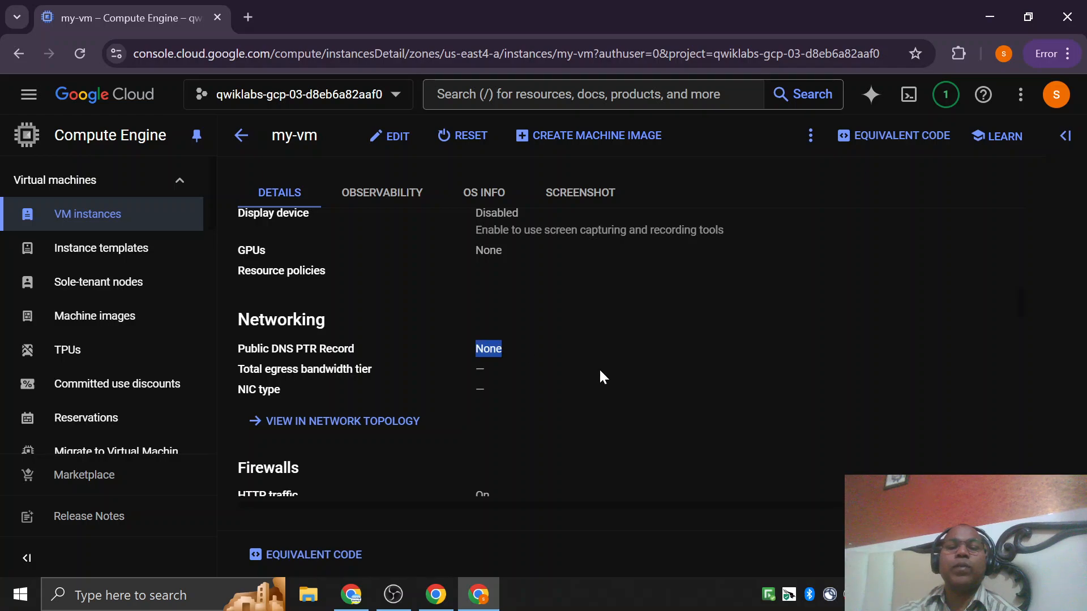
pyautogui.scroll(-3, 601, 376)
pyautogui.moveTo(494, 339); pyautogui.dragTo(524, 394)
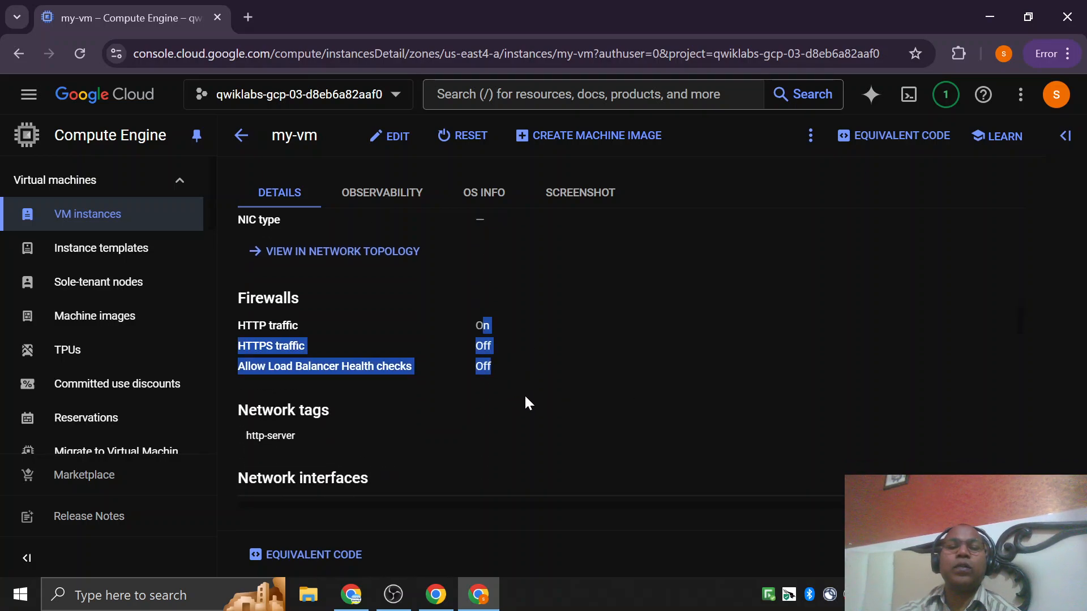
pyautogui.click(524, 394)
pyautogui.moveTo(237, 325); pyautogui.dragTo(507, 330)
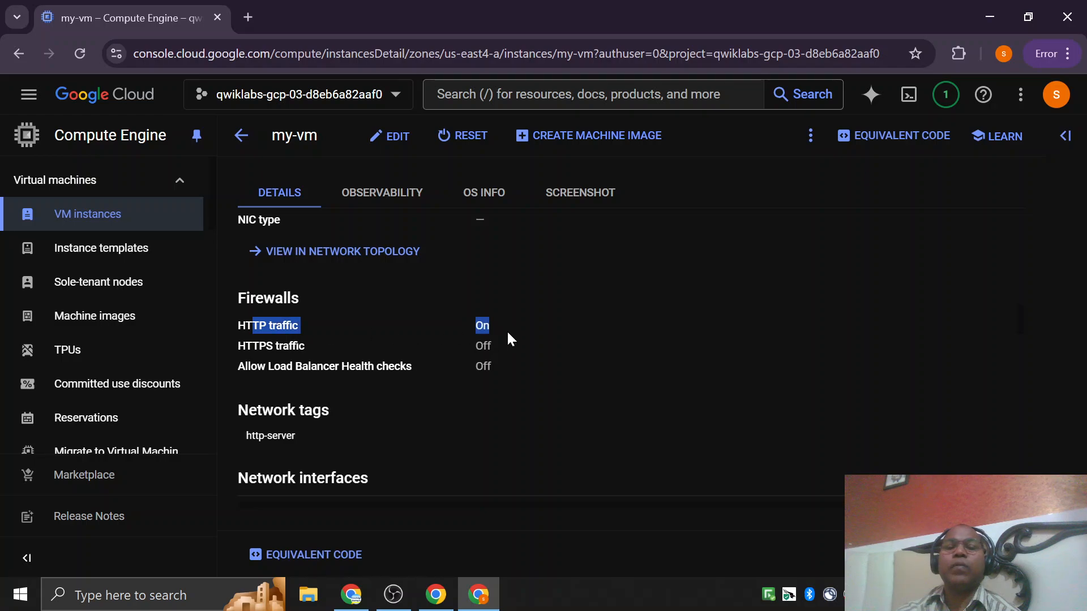
# Review my-vm's boot disk, backup plan, Shielded VM settings, availability policies and custom metadata in its details.
pyautogui.scroll(-5, 498, 392)
pyautogui.scroll(-3, 497, 394)
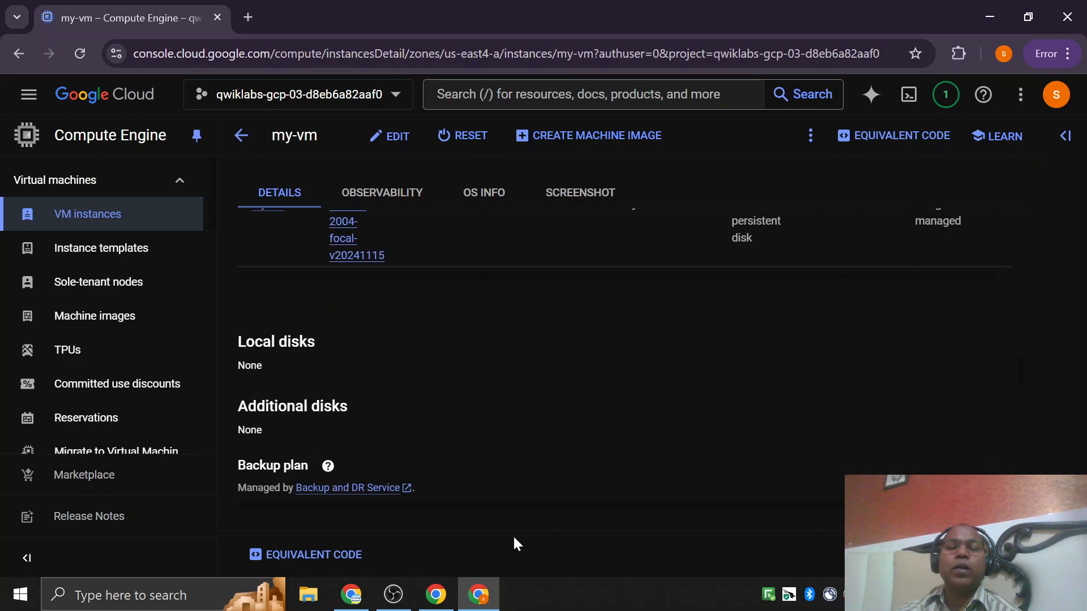
pyautogui.scroll(-5, 490, 393)
pyautogui.scroll(5, 490, 390)
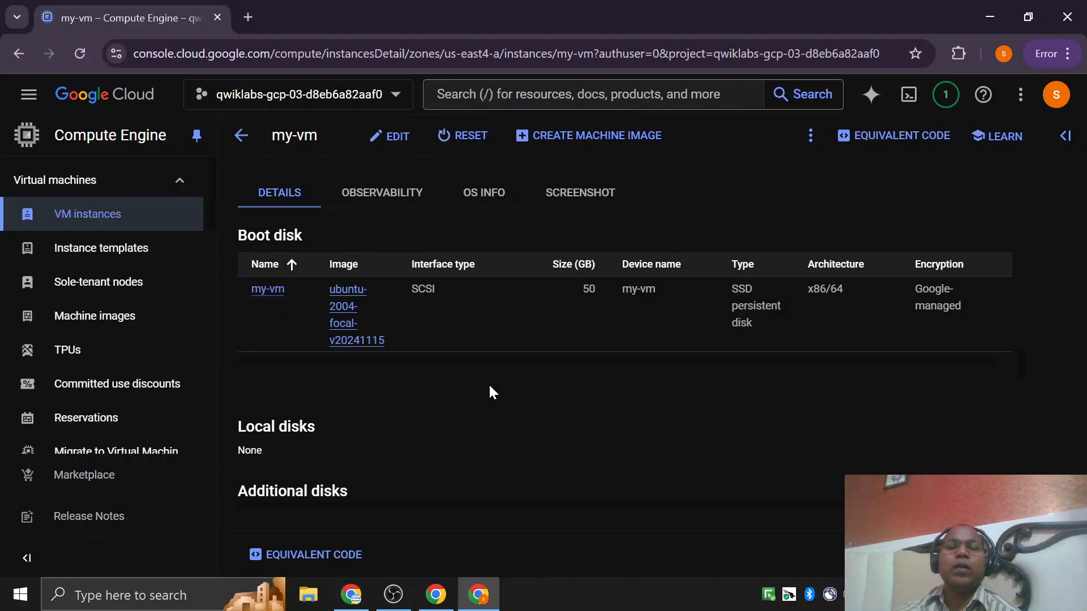
pyautogui.scroll(2, 398, 394)
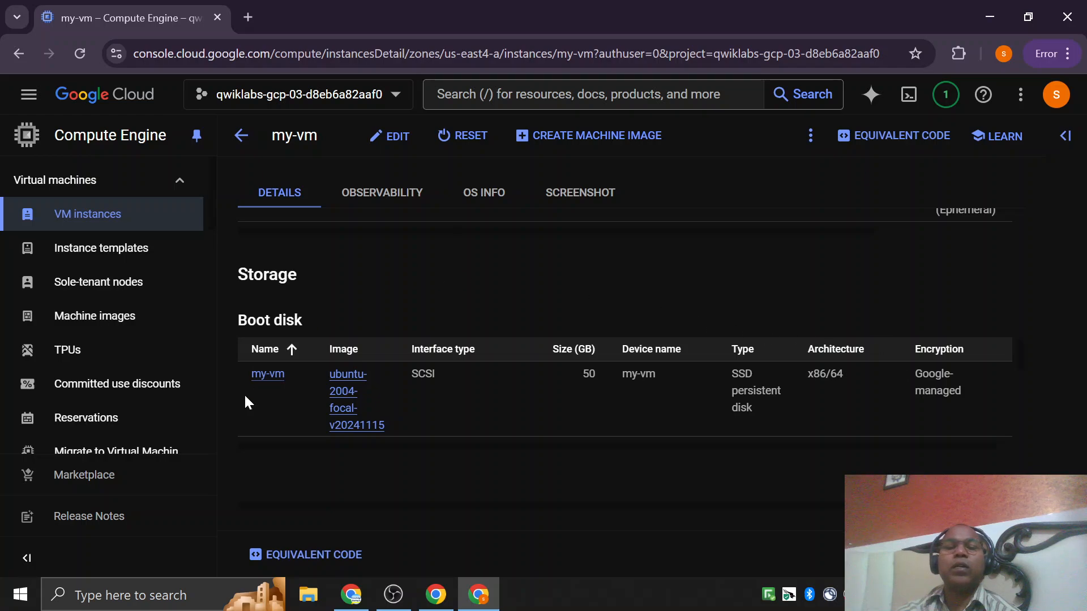
pyautogui.scroll(-3, 651, 447)
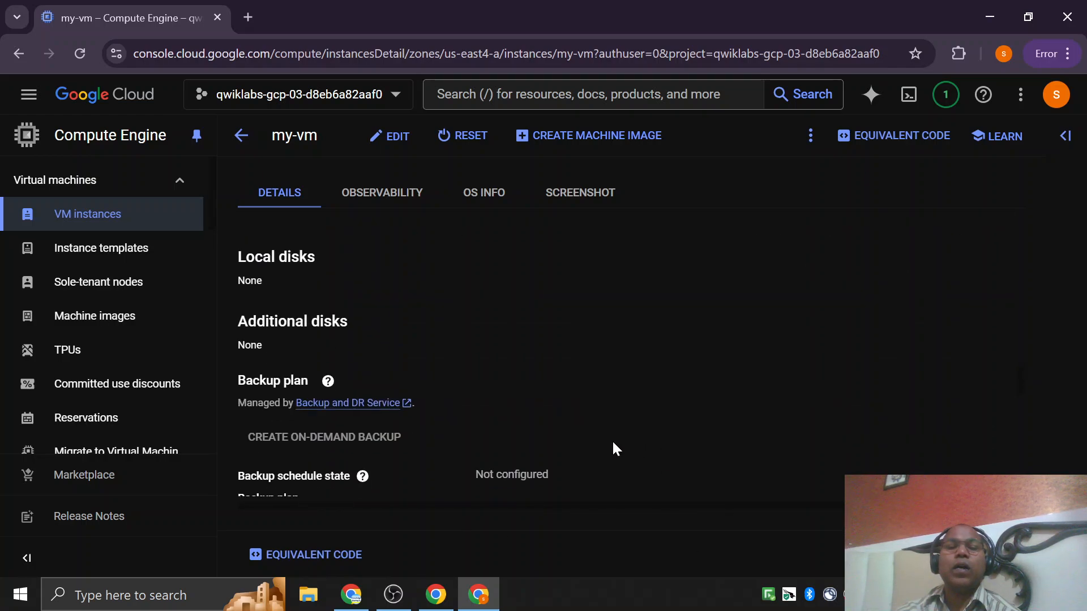
pyautogui.scroll(-10, 446, 287)
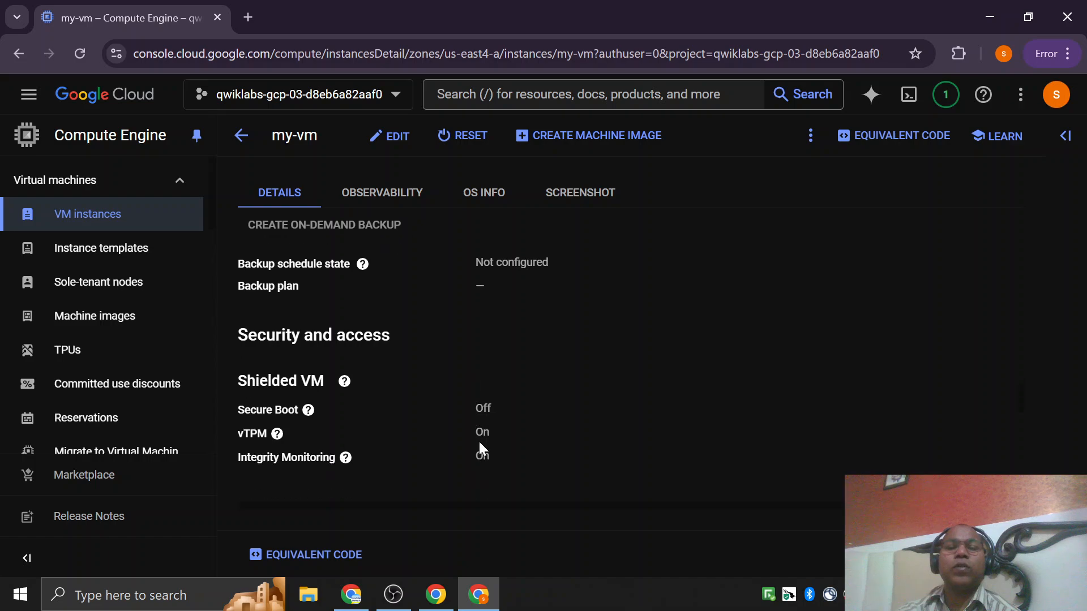
pyautogui.scroll(-10, 493, 473)
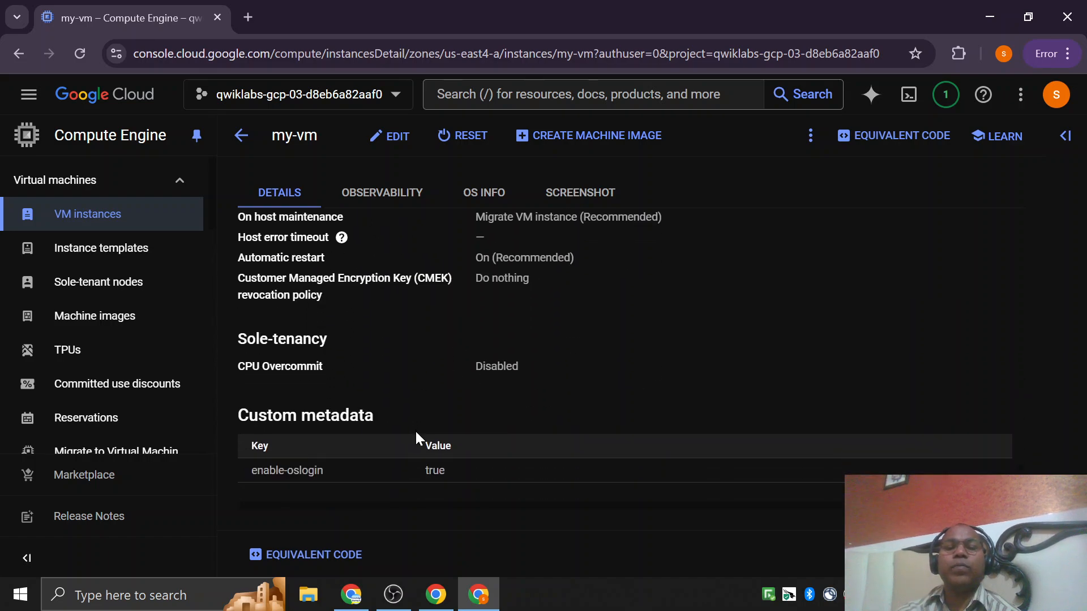
pyautogui.scroll(20, 439, 488)
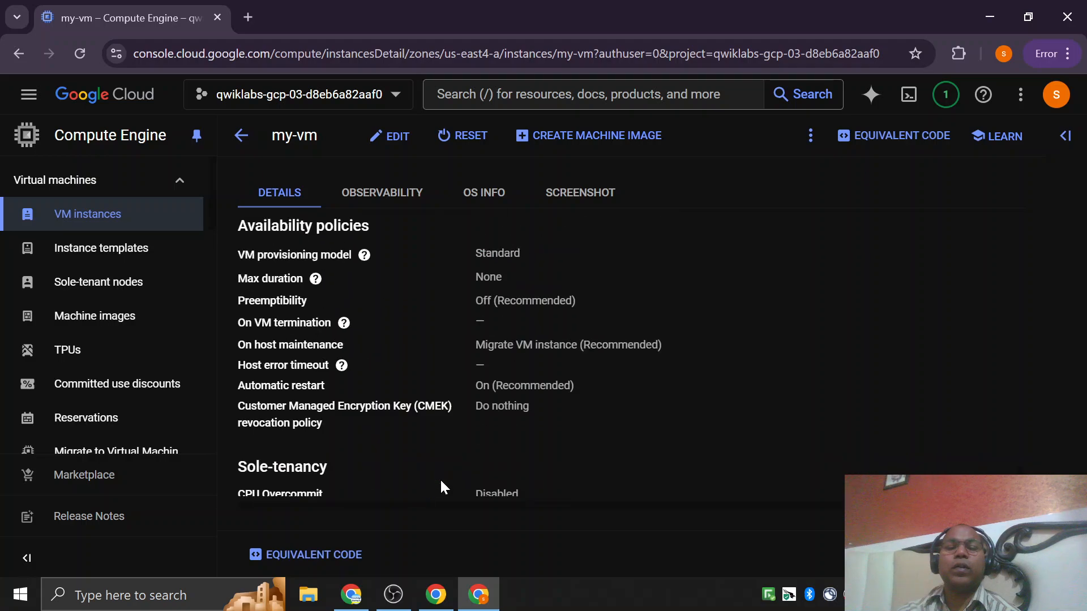
pyautogui.scroll(5, 441, 482)
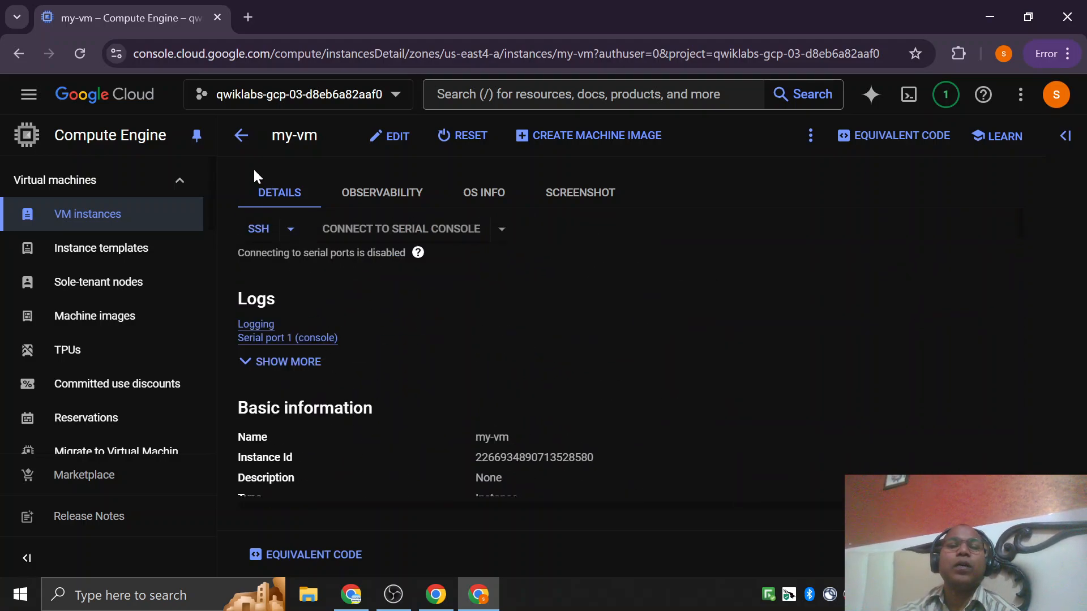
# Return to the VM instances list, open an SSH-in-browser session to my-vm and dismiss the IAP tunnel notice.
pyautogui.click(241, 135)
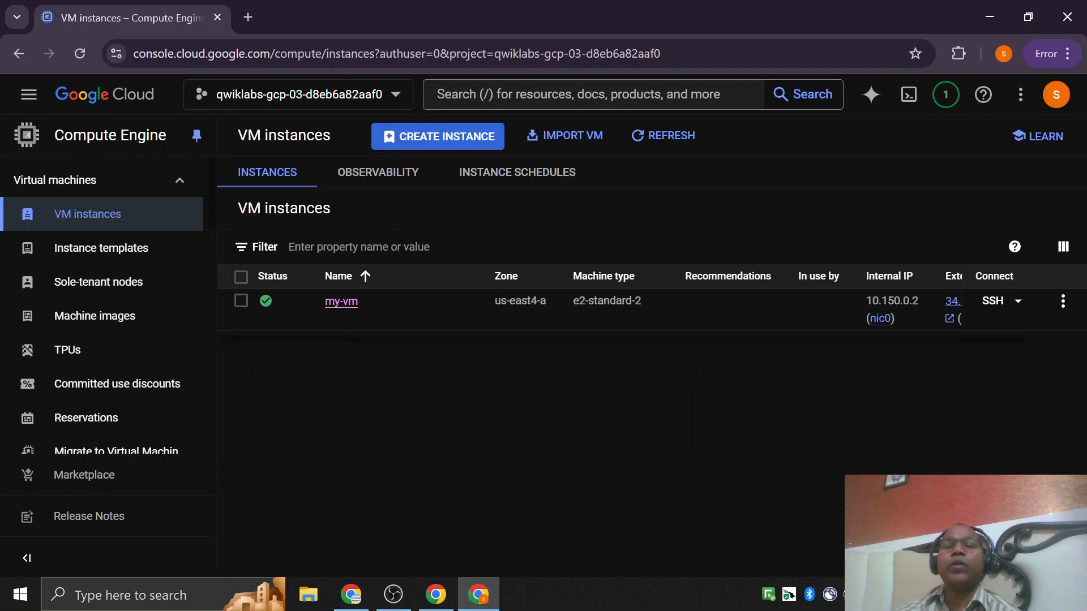
pyautogui.click(998, 310)
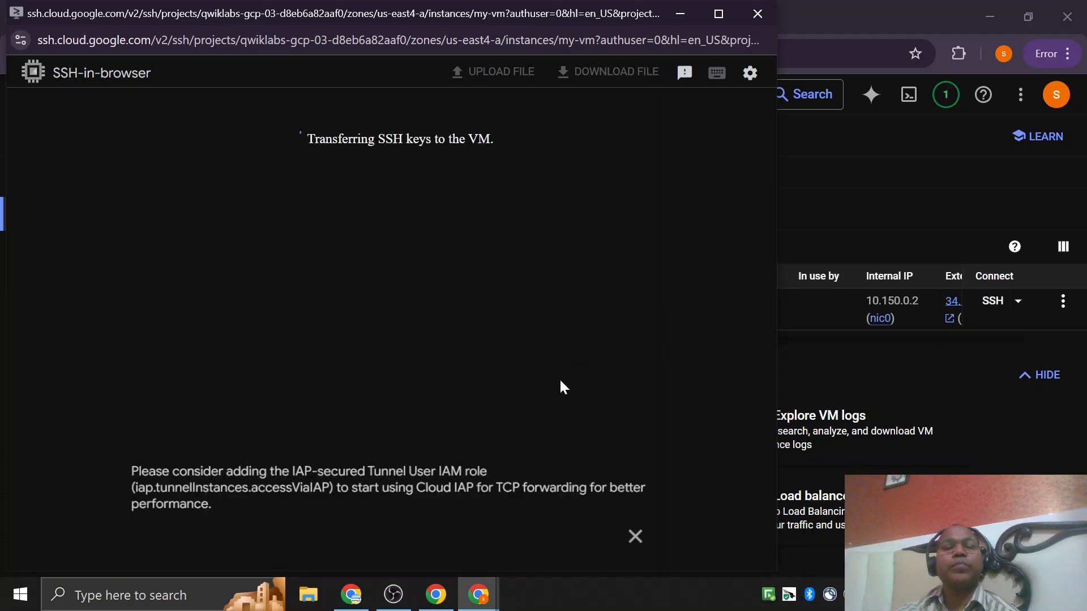
pyautogui.click(646, 538)
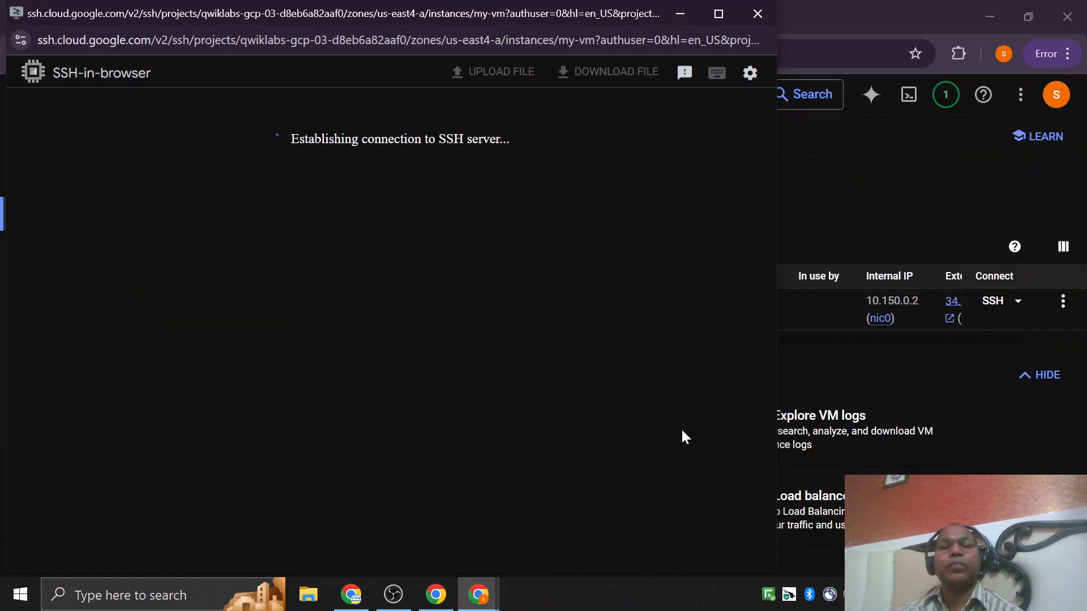
# Switch to Google Cloud Skills Boost, open the Create a Virtual Machine lab and find its Task 2 on installing NGINX.
pyautogui.hotkey('alt', 'Tab')
pyautogui.hotkey('alt', 'Tab')
pyautogui.hotkey('alt', 'Tab')
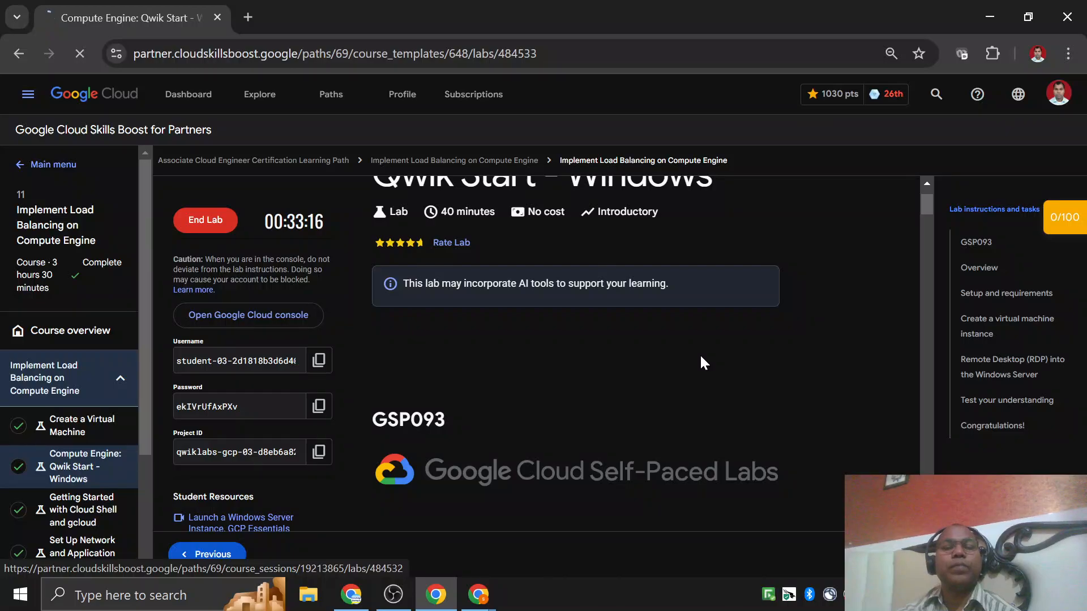
pyautogui.click(85, 425)
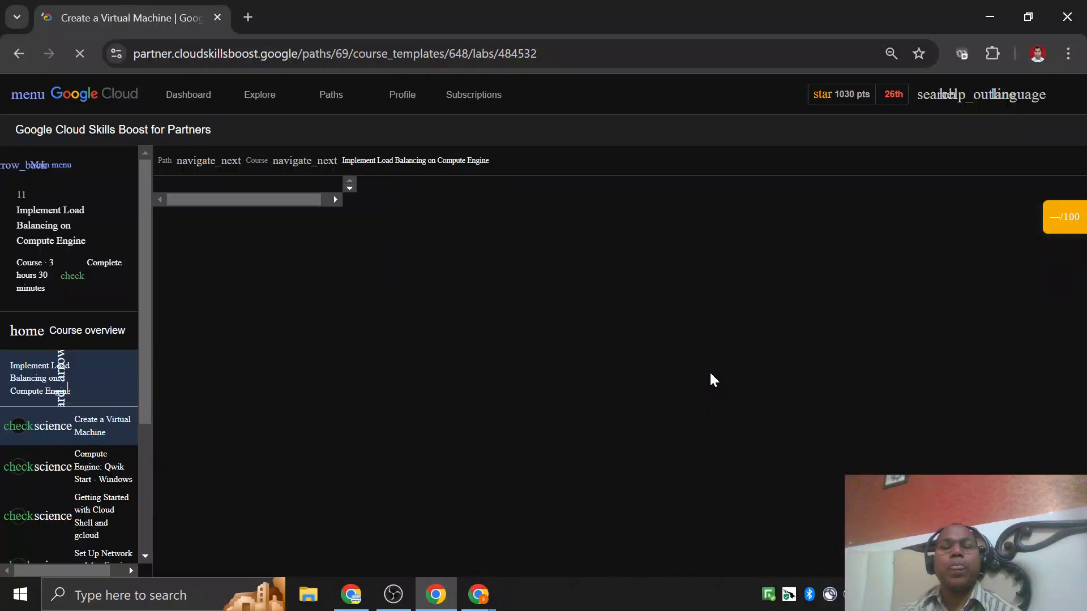
pyautogui.scroll(-20, 657, 373)
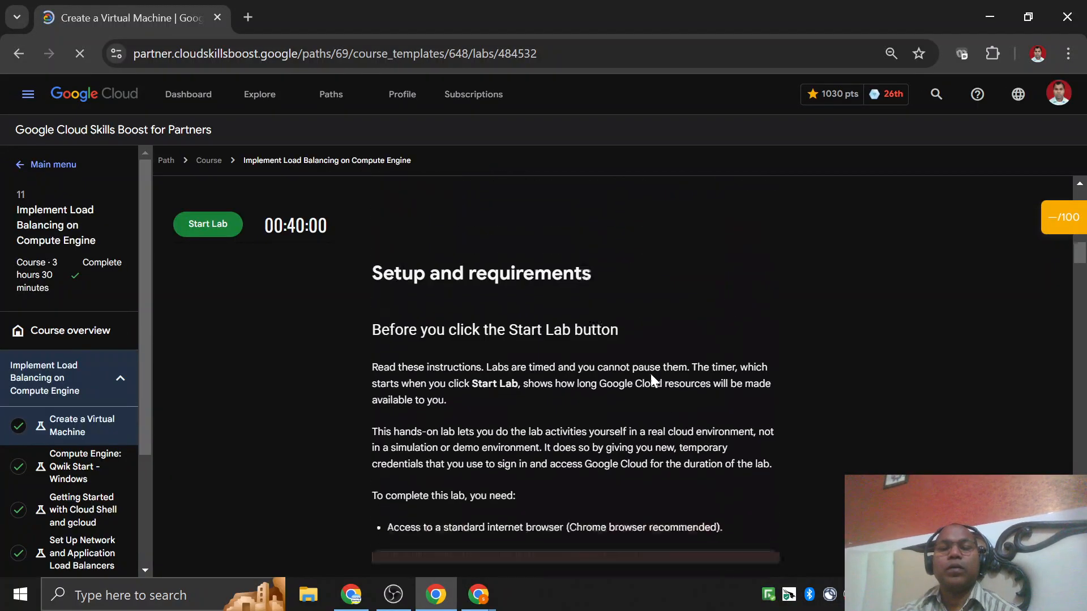
pyautogui.scroll(-10, 650, 372)
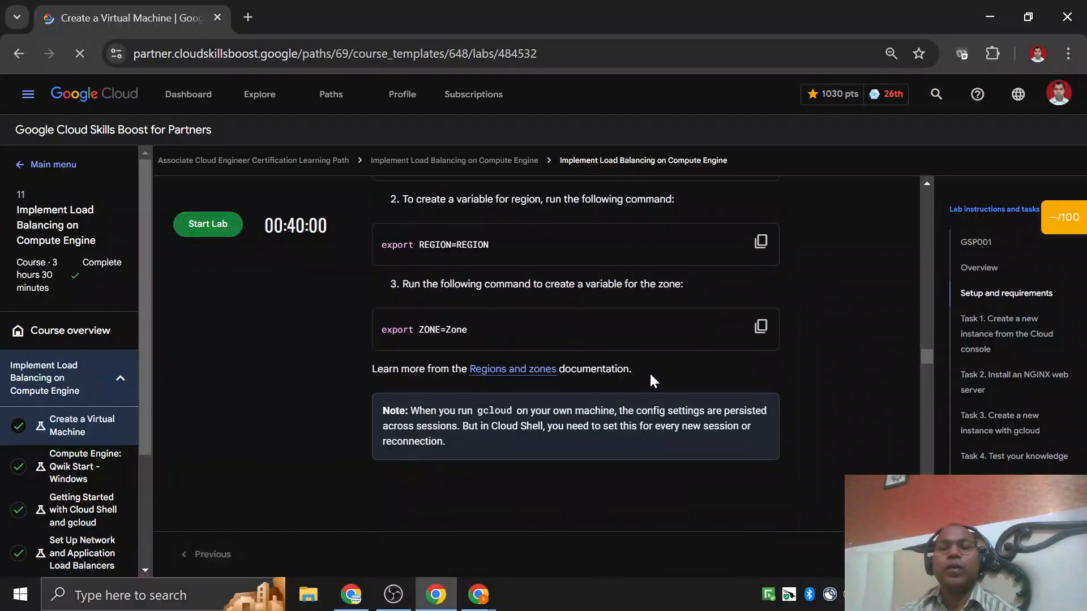
pyautogui.scroll(-1, 477, 392)
pyautogui.scroll(-12, 477, 393)
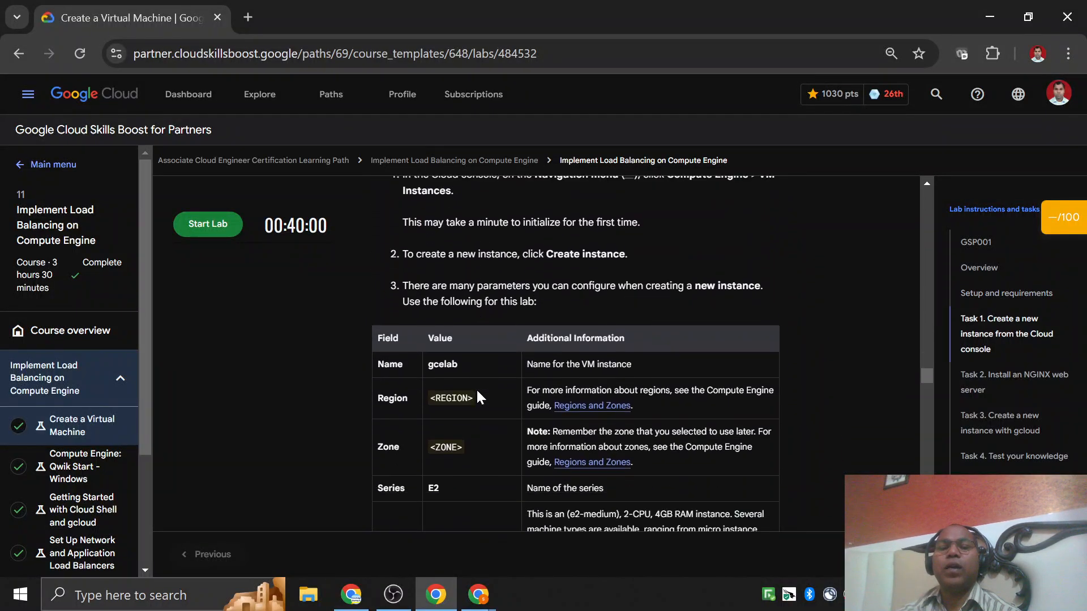
pyautogui.scroll(-6, 454, 389)
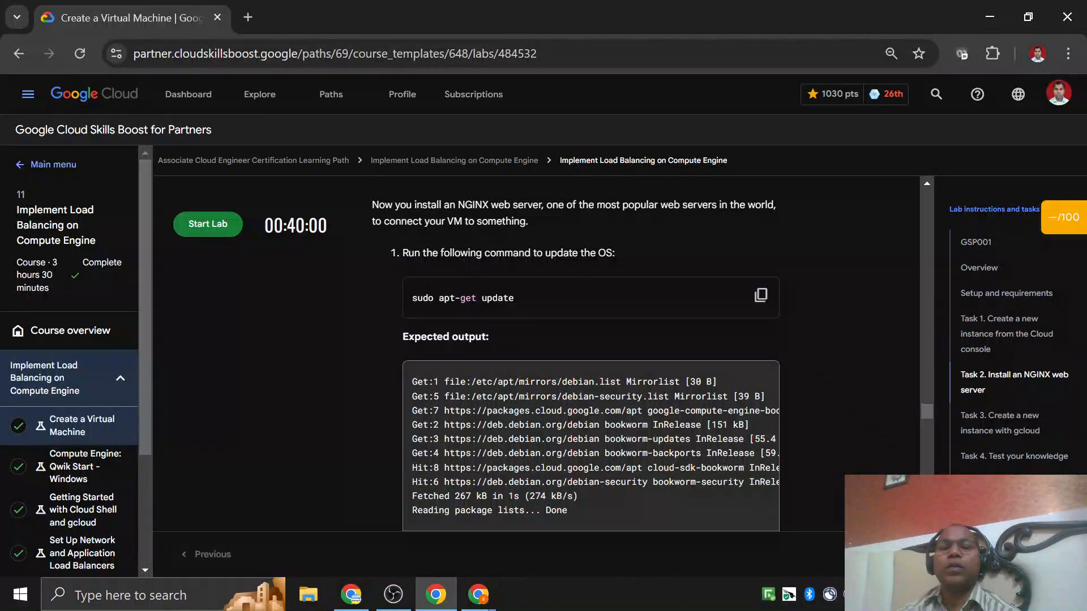
pyautogui.hscroll(1, 591, 447)
# Enlarge the lab page and read the Task 1 instructions on creating the VM and connecting to it with SSH.
pyautogui.scroll(4, 590, 396)
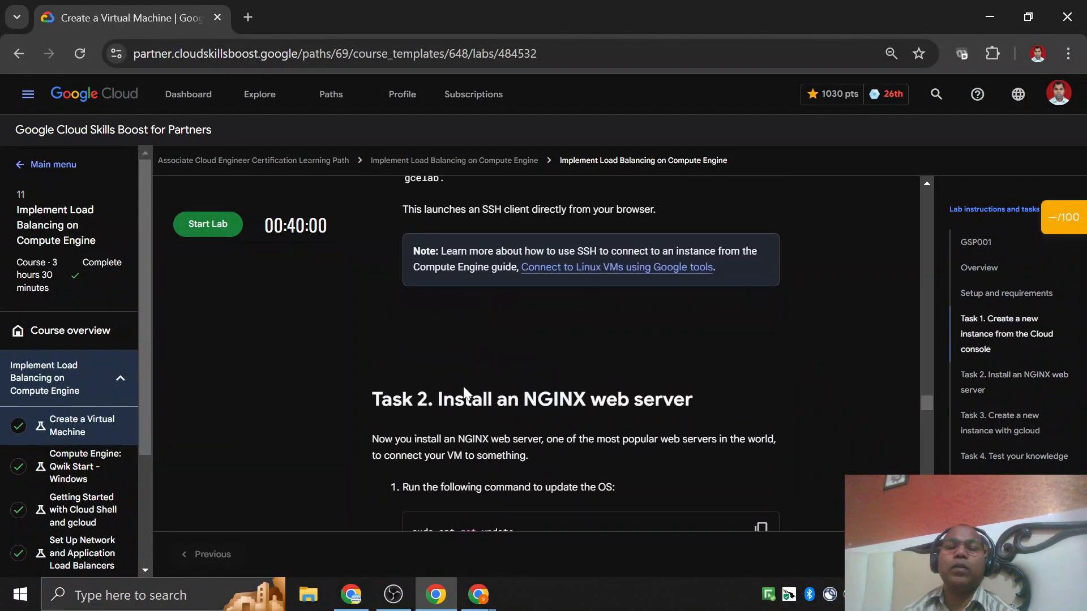
pyautogui.scroll(3, 463, 386)
pyautogui.hotkey('ctrl', '+')
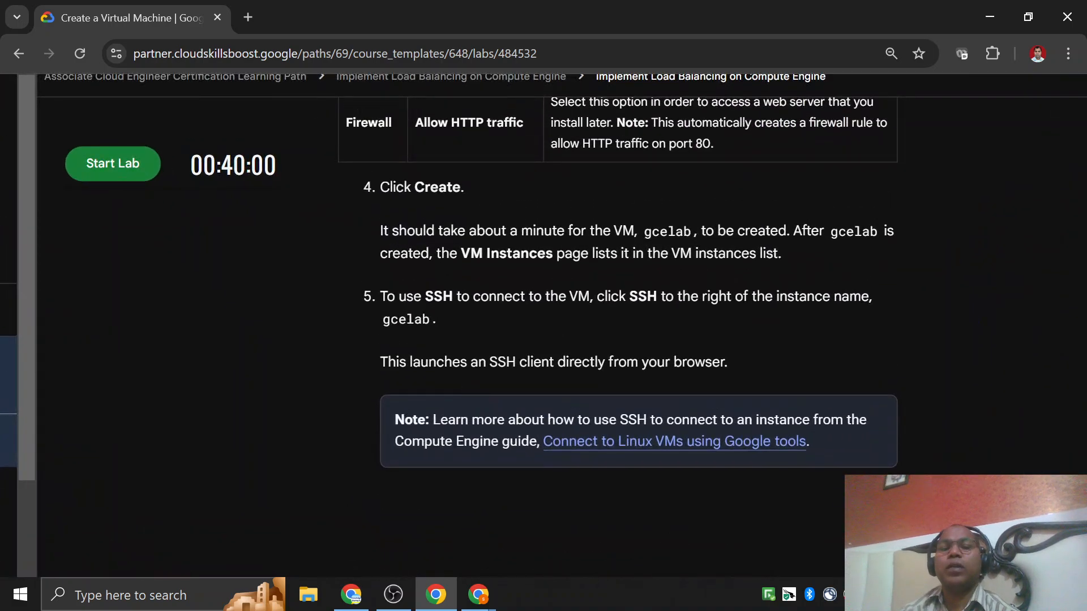
pyautogui.moveTo(404, 187); pyautogui.dragTo(464, 189)
pyautogui.moveTo(396, 296); pyautogui.dragTo(567, 336)
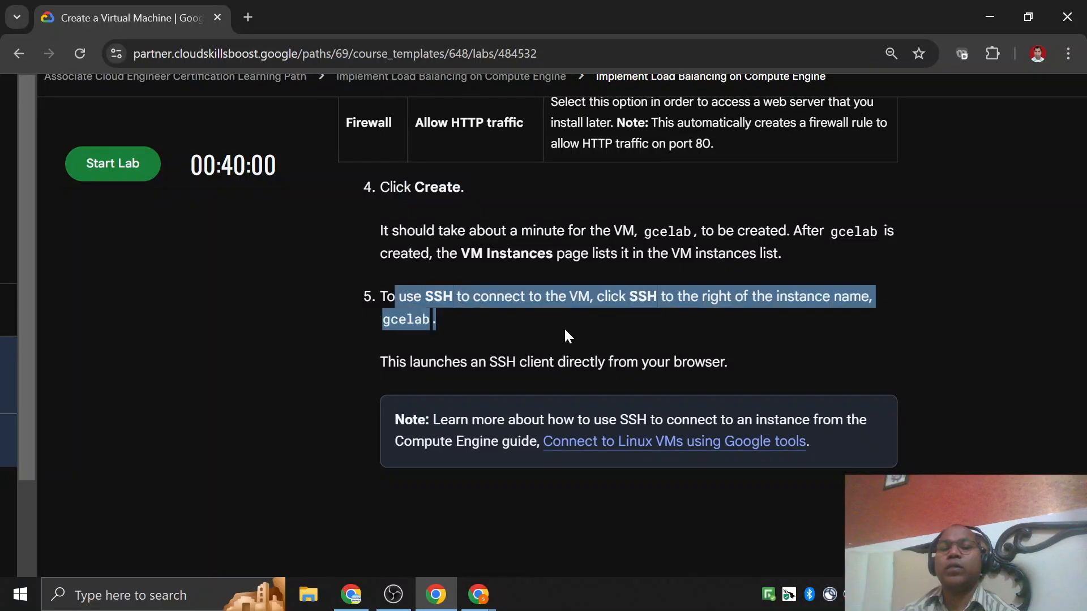
pyautogui.hscroll(4, 569, 337)
pyautogui.scroll(-5, 569, 336)
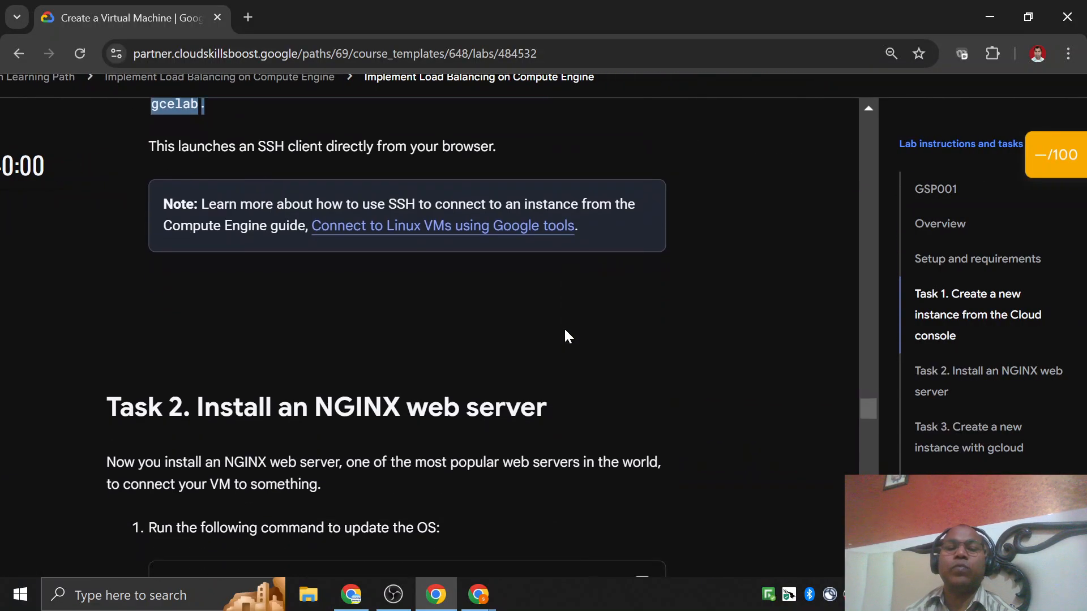
# Switch to my-vm's SSH-in-browser window, maximize it to check the login output, and restore its size.
pyautogui.click(477, 601)
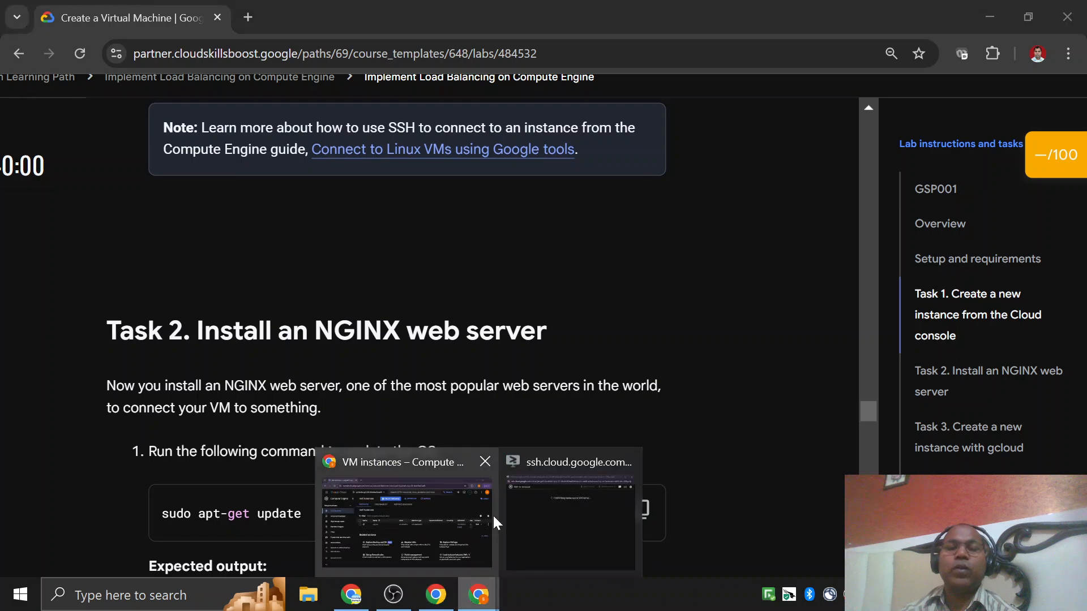
pyautogui.click(616, 535)
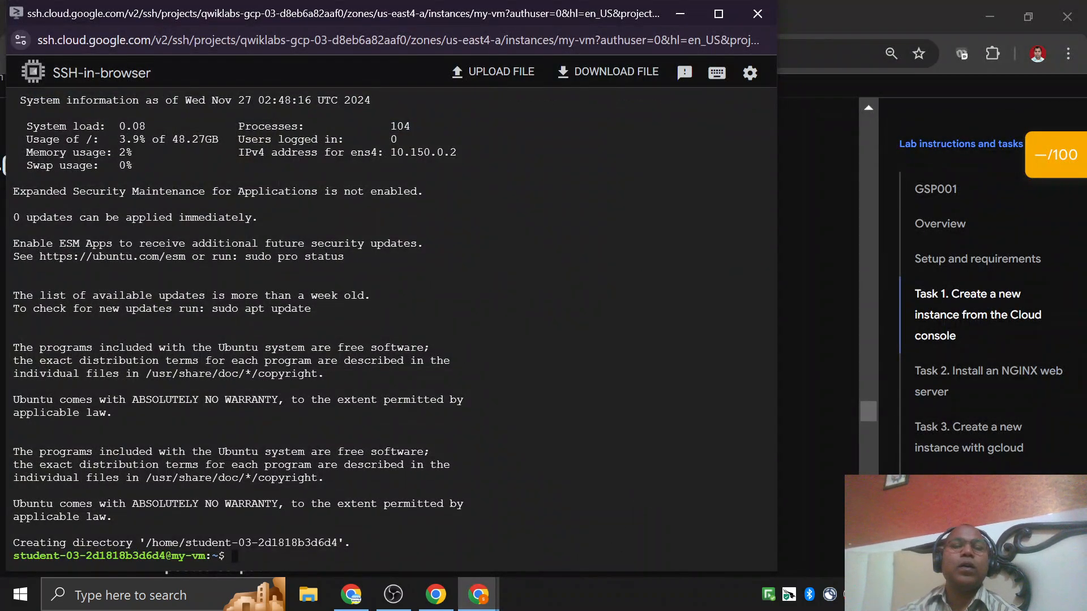
pyautogui.click(718, 14)
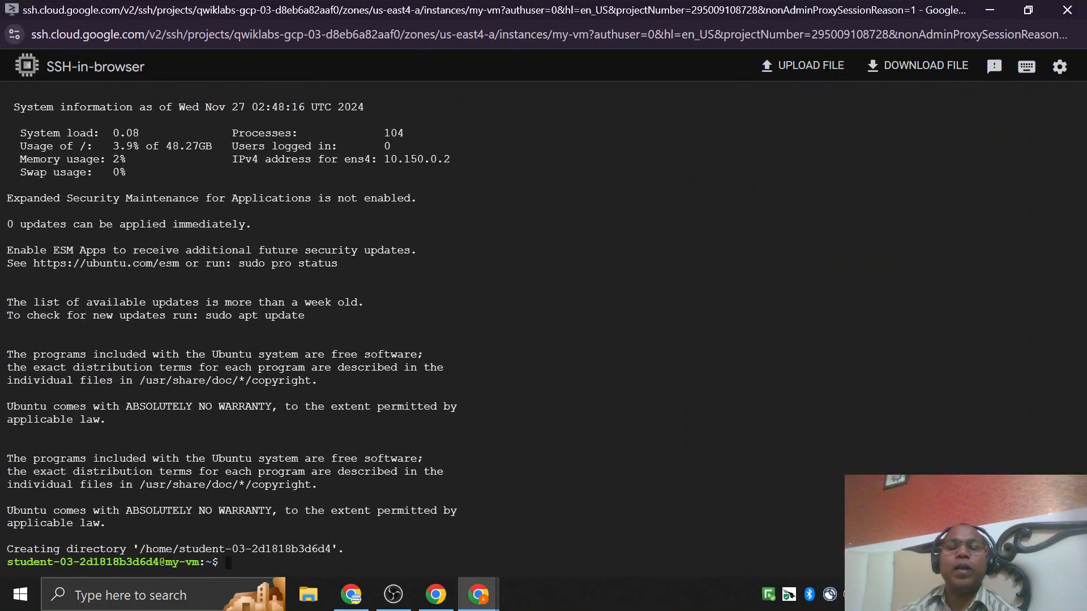
pyautogui.click(1028, 10)
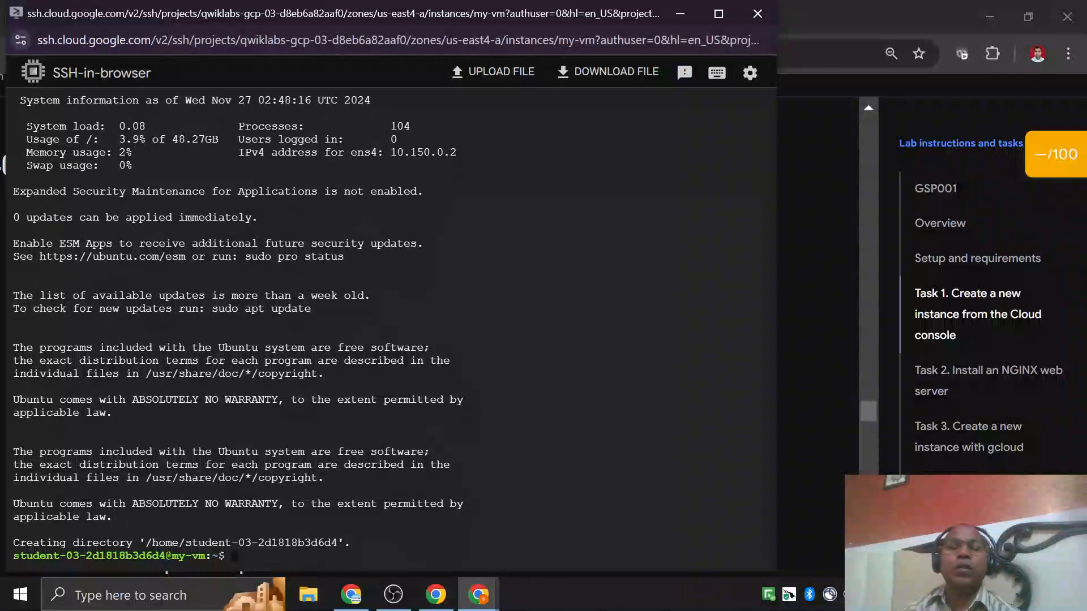
# Copy the sudo apt-get update command from the lab's Task 2 and run it in my-vm's SSH session.
pyautogui.click(479, 594)
pyautogui.scroll(-3, 174, 312)
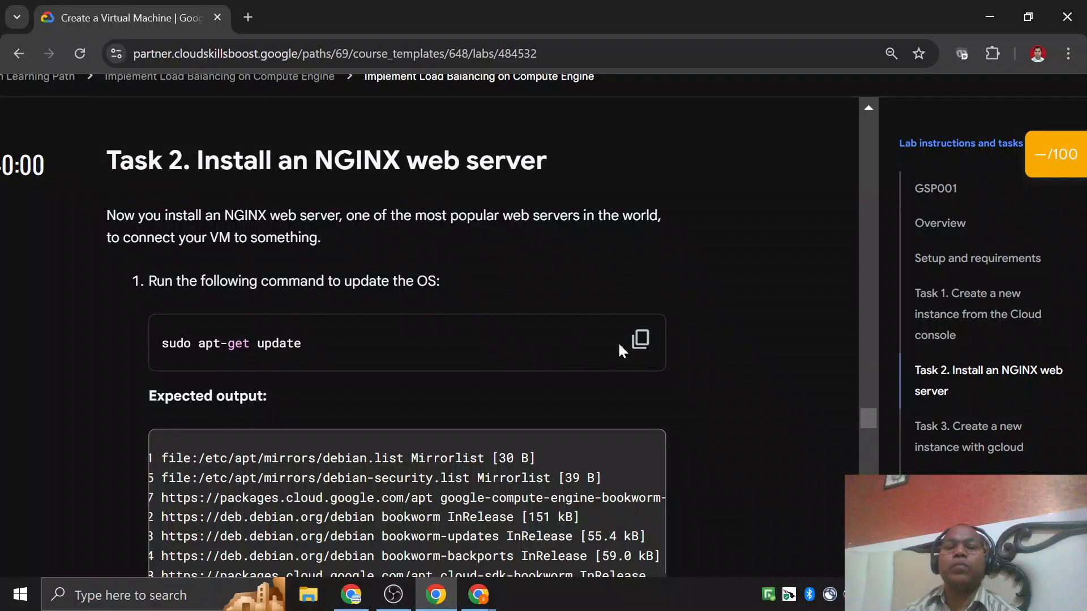
pyautogui.click(640, 339)
pyautogui.moveTo(478, 594)
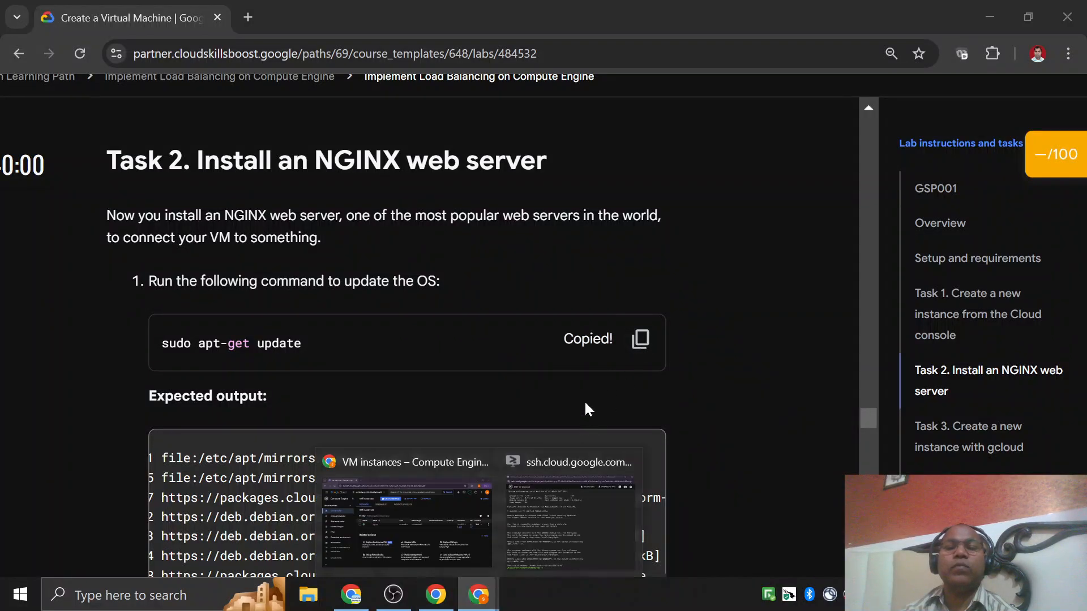
pyautogui.click(577, 525)
pyautogui.hotkey('ctrl', 'v')
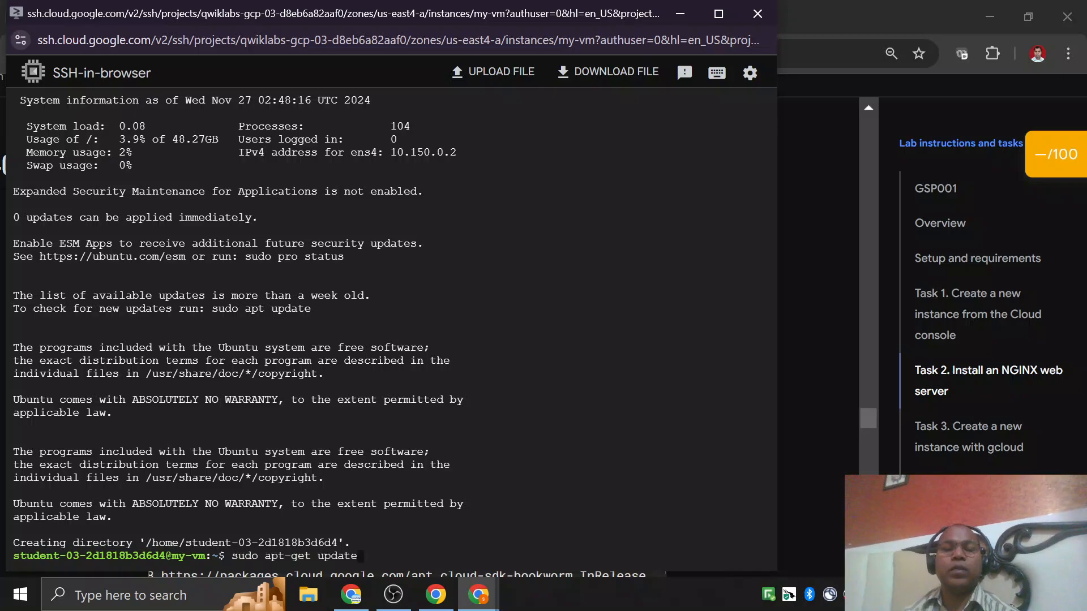
pyautogui.press('Return')
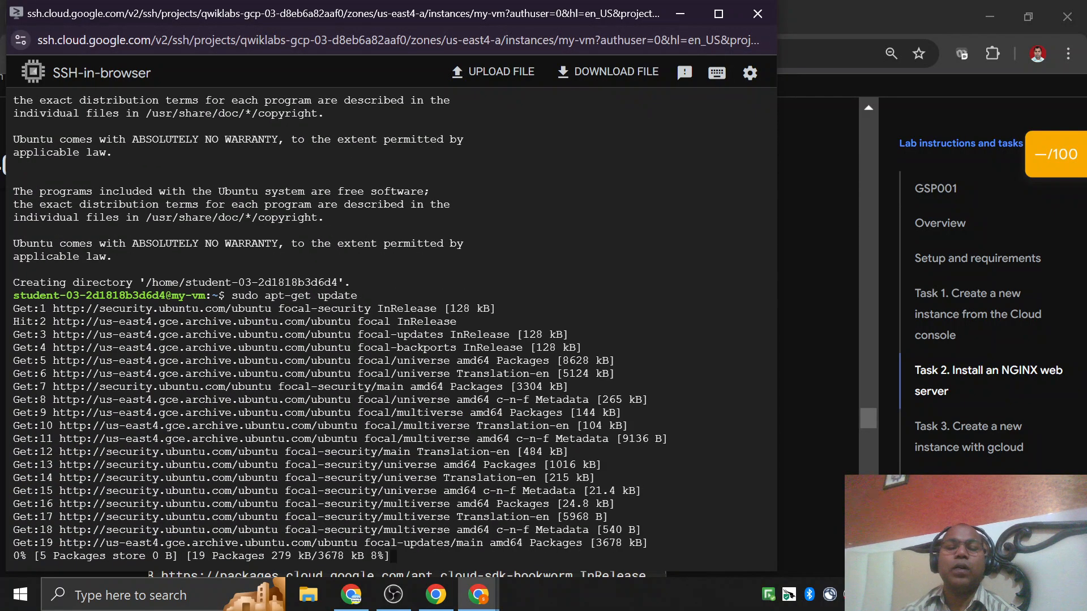
# Copy the sudo apt-get install -y nginx command from the lab's Task 2 and run it in my-vm's SSH session.
pyautogui.hotkey('alt', 'Tab')
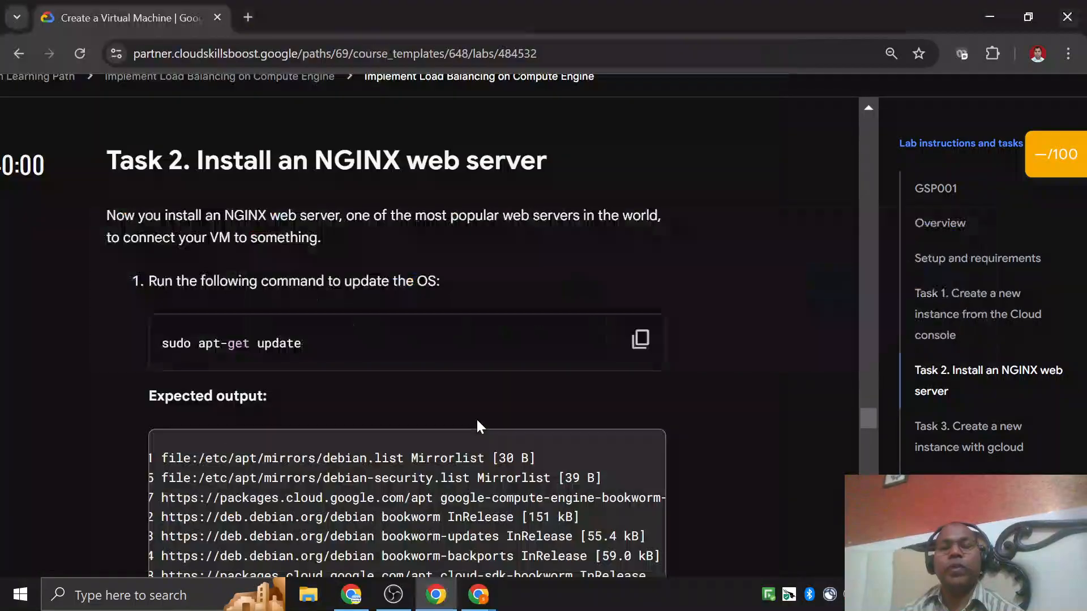
pyautogui.scroll(-5, 477, 417)
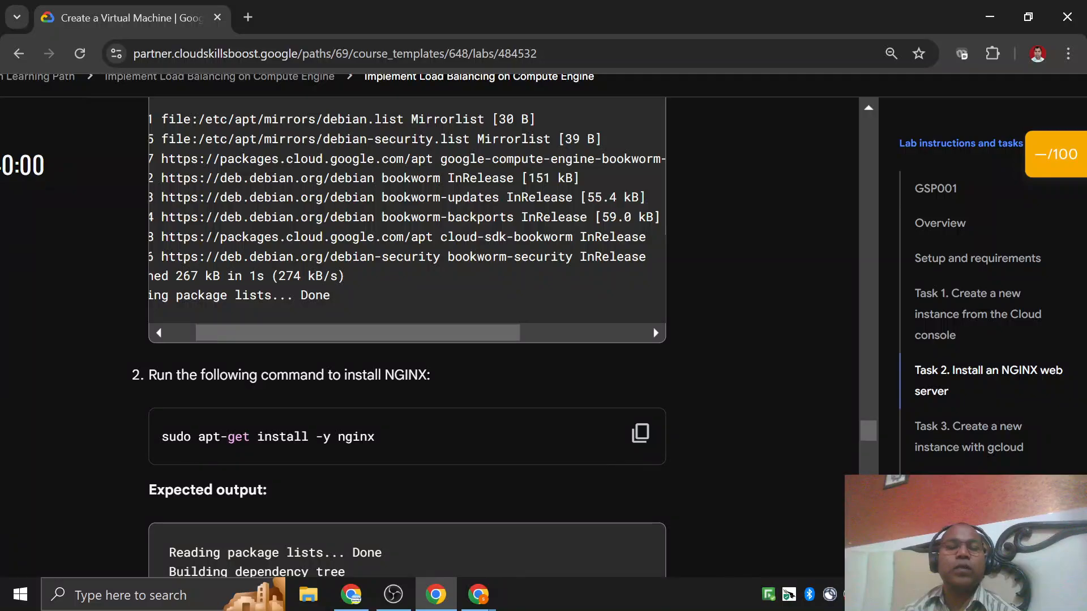
pyautogui.click(640, 440)
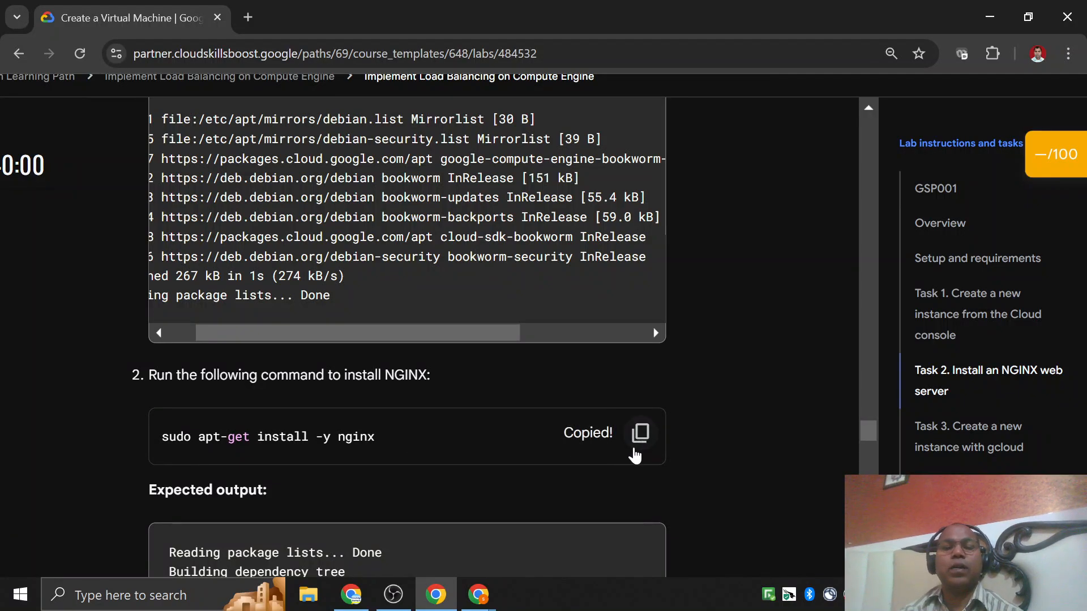
pyautogui.hotkey('alt', 'Tab')
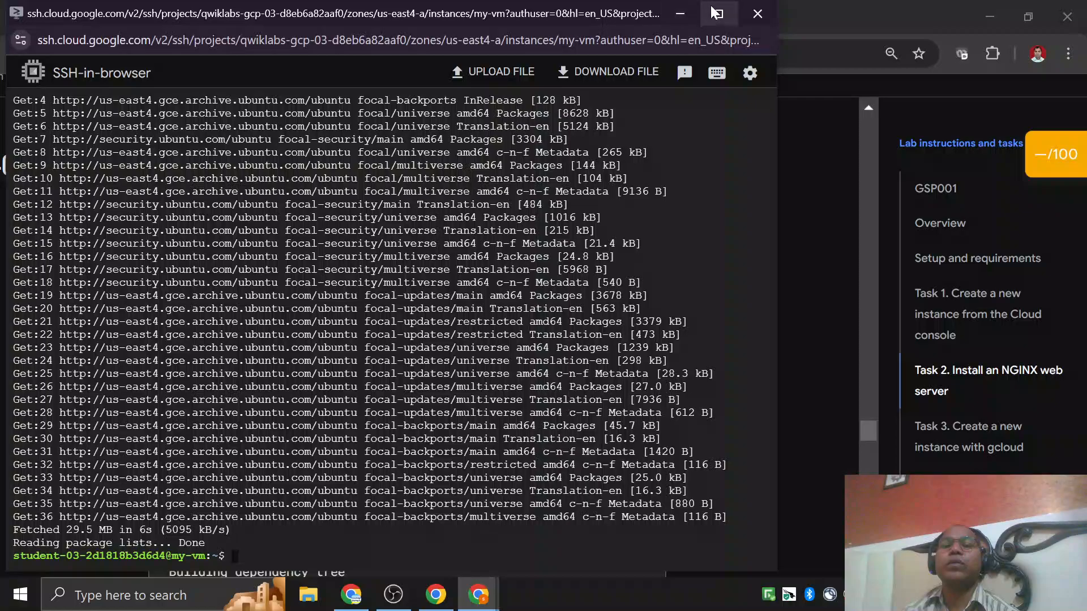
pyautogui.moveTo(587, 0); pyautogui.dragTo(656, 21)
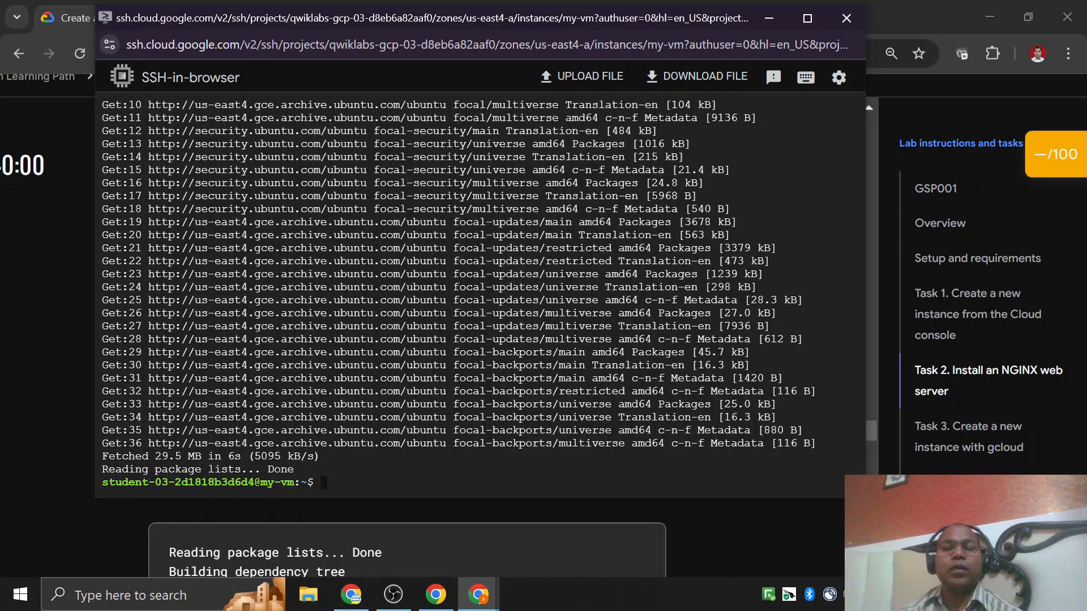
pyautogui.hotkey('ctrl', 'v')
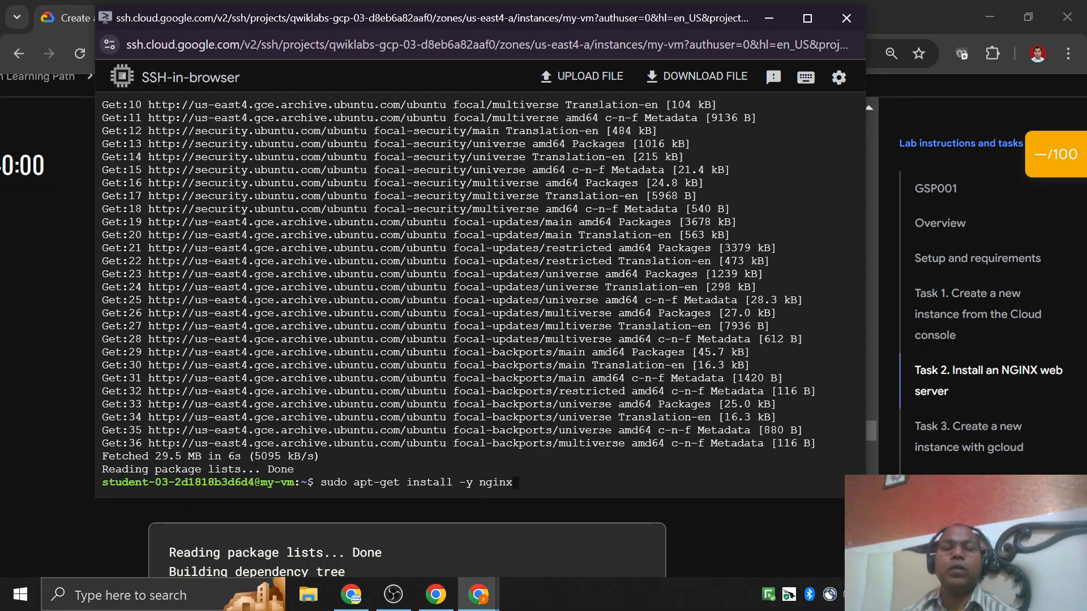
pyautogui.press('Return')
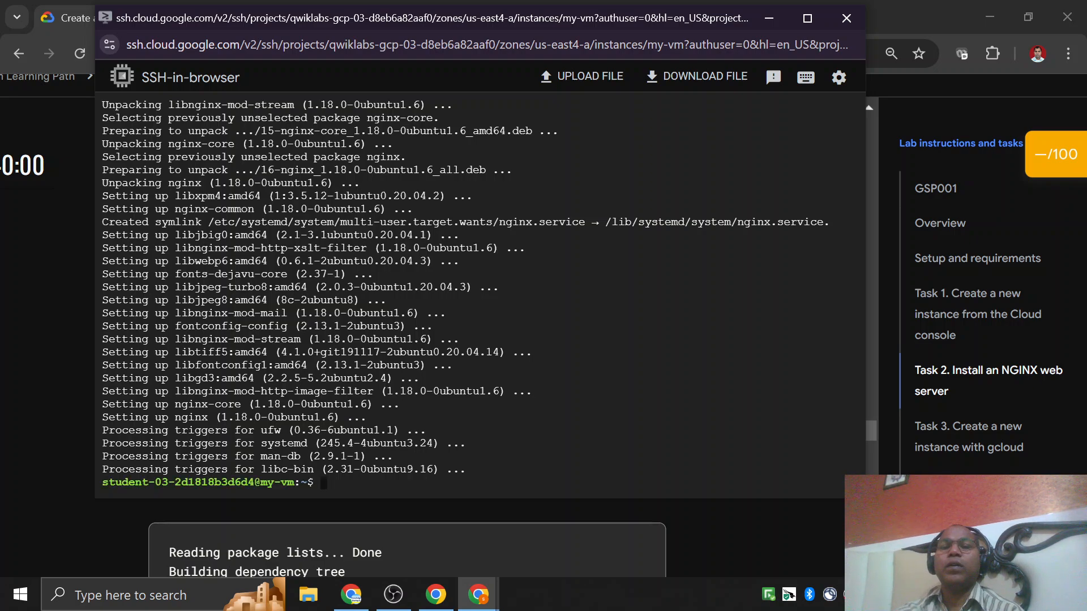
# Minimize the SSH window, switch to the Compute Engine VM instances list and copy my-vm's external IP address.
pyautogui.click(769, 19)
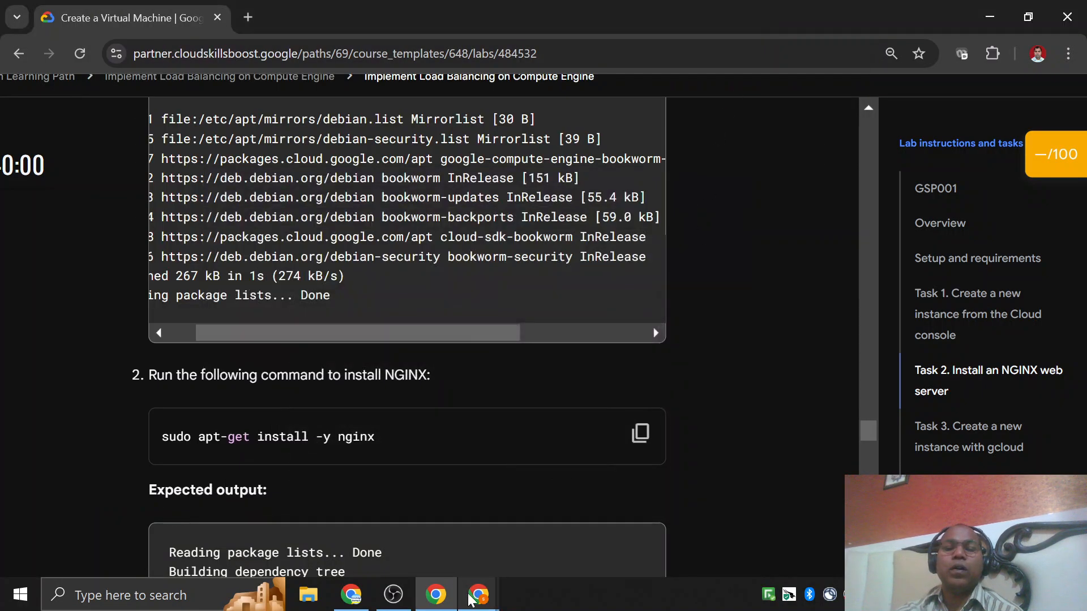
pyautogui.moveTo(478, 595)
pyautogui.click(422, 511)
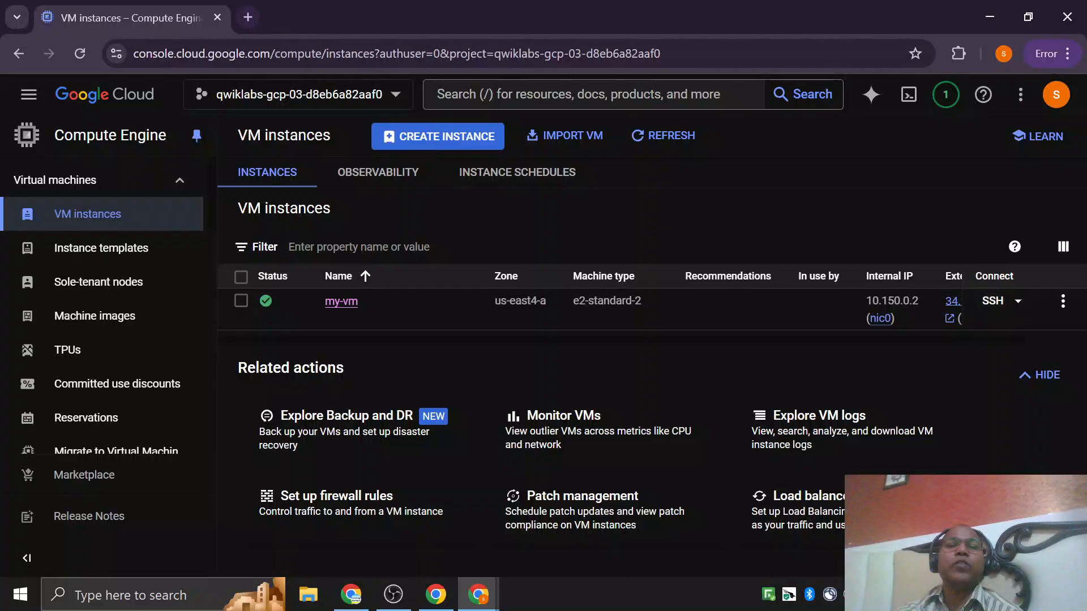
pyautogui.click(651, 136)
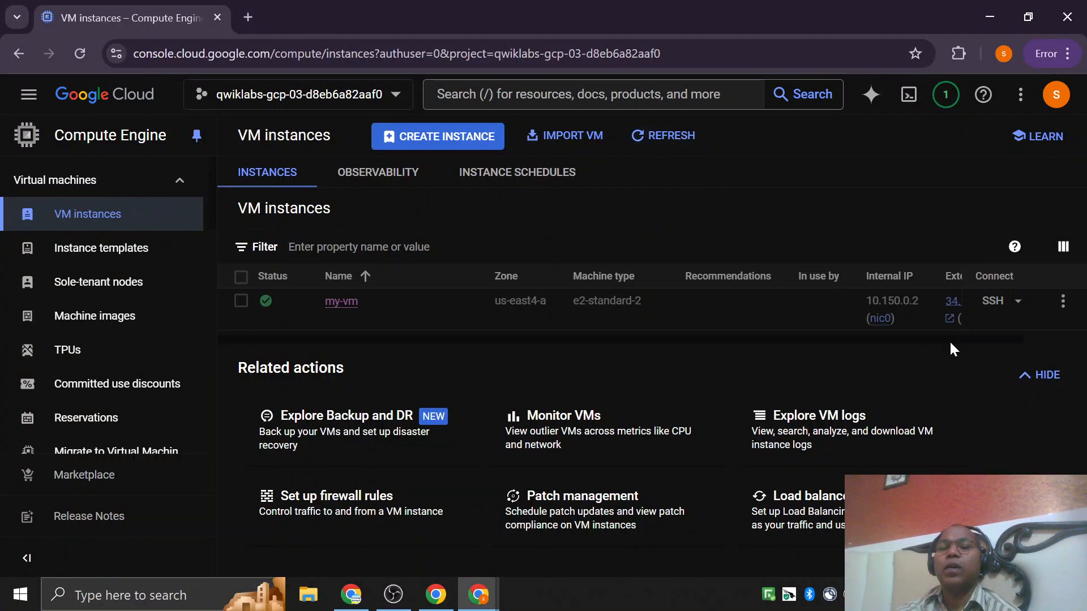
pyautogui.click(1011, 242)
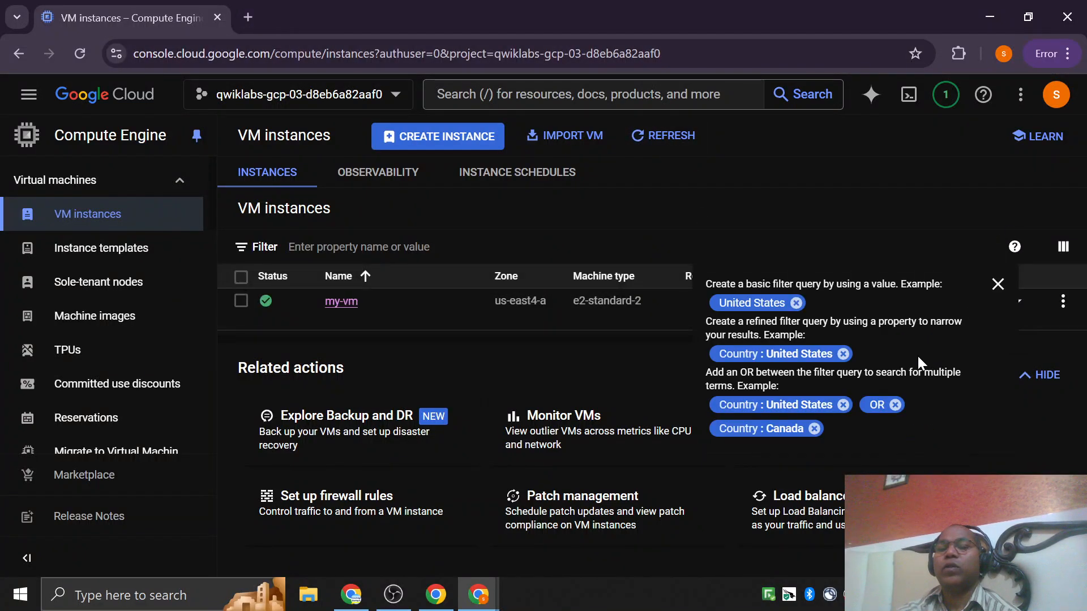
pyautogui.click(997, 283)
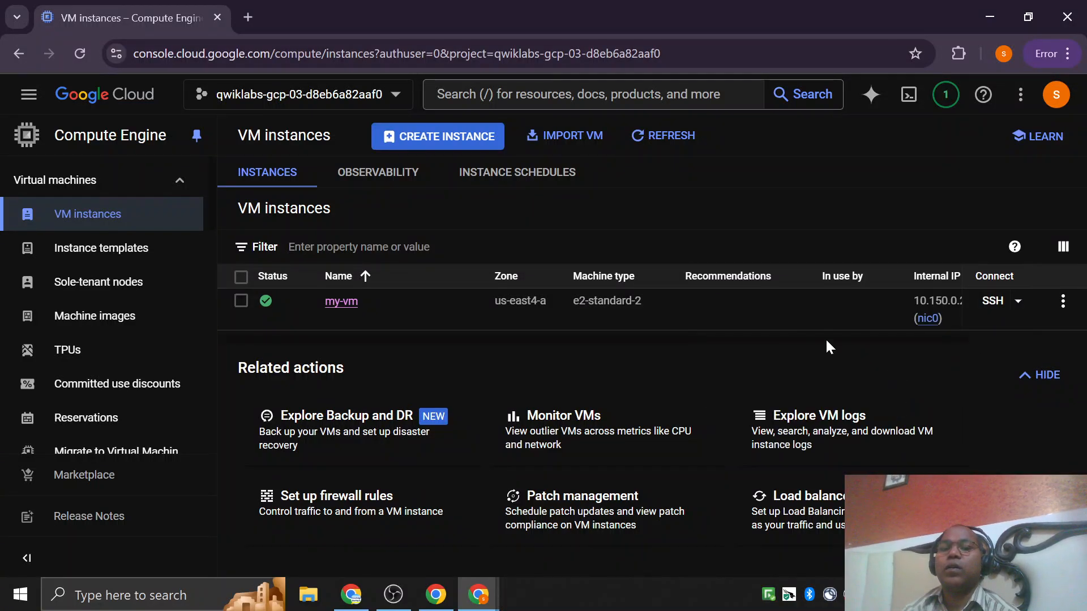
pyautogui.hscroll(3, 849, 305)
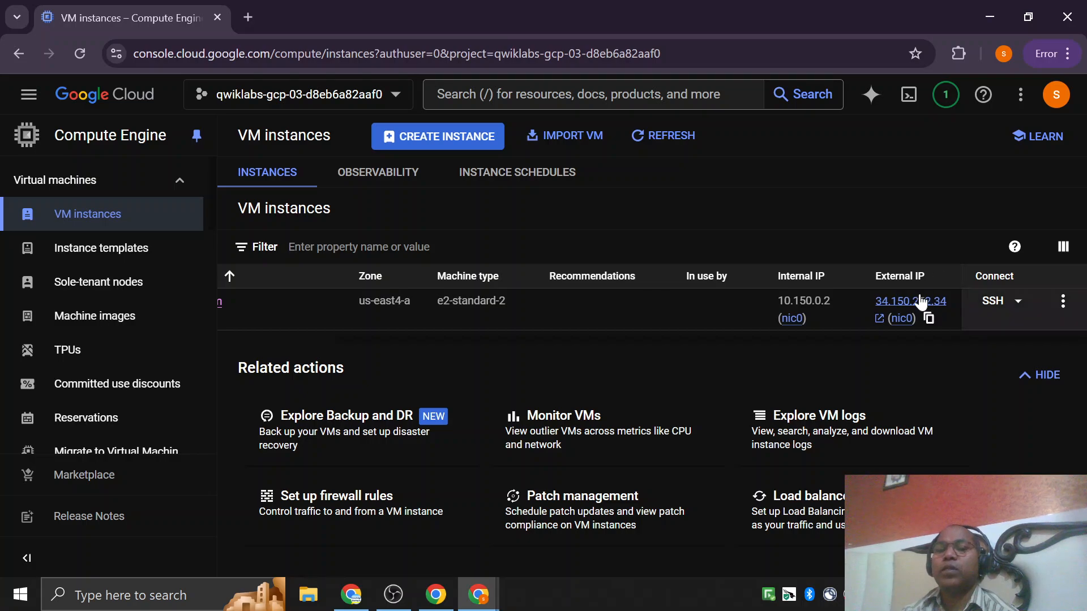
pyautogui.moveTo(872, 304); pyautogui.dragTo(940, 301)
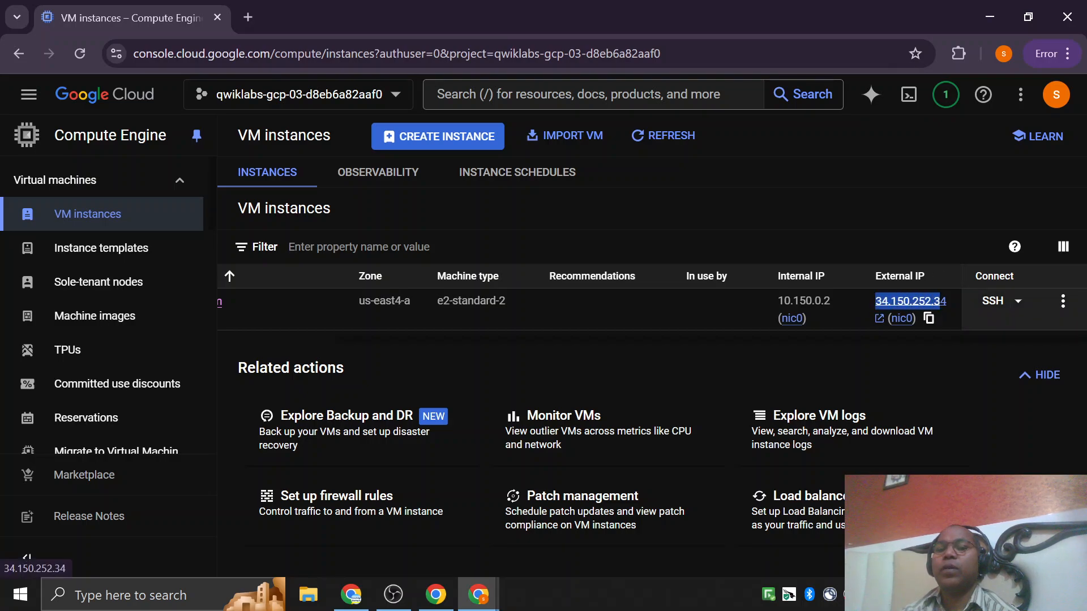
pyautogui.rightClick(946, 303)
pyautogui.click(748, 192)
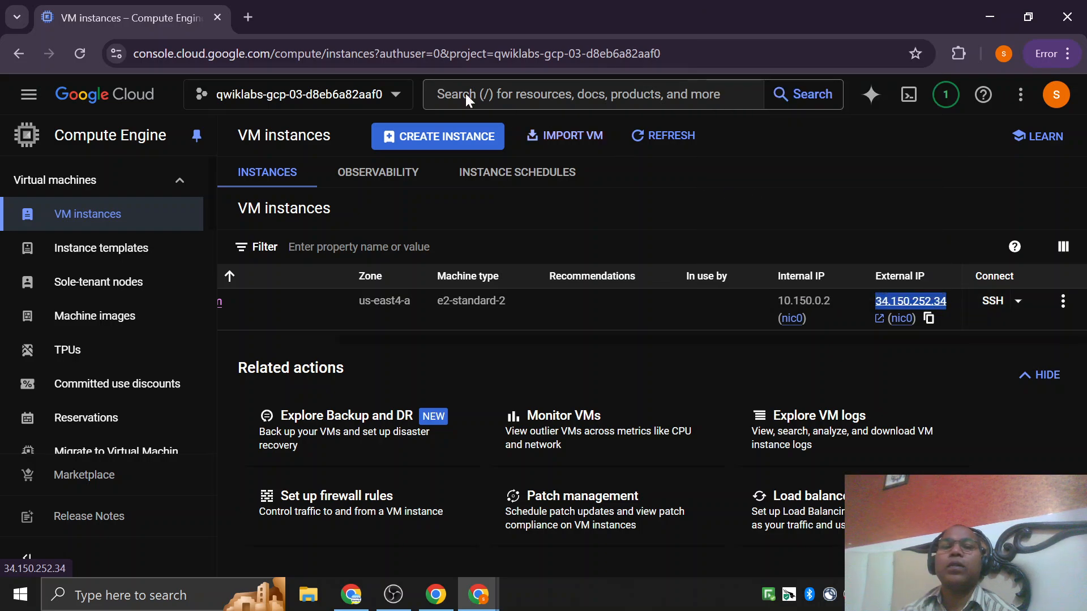
pyautogui.click(248, 17)
pyautogui.write('h')
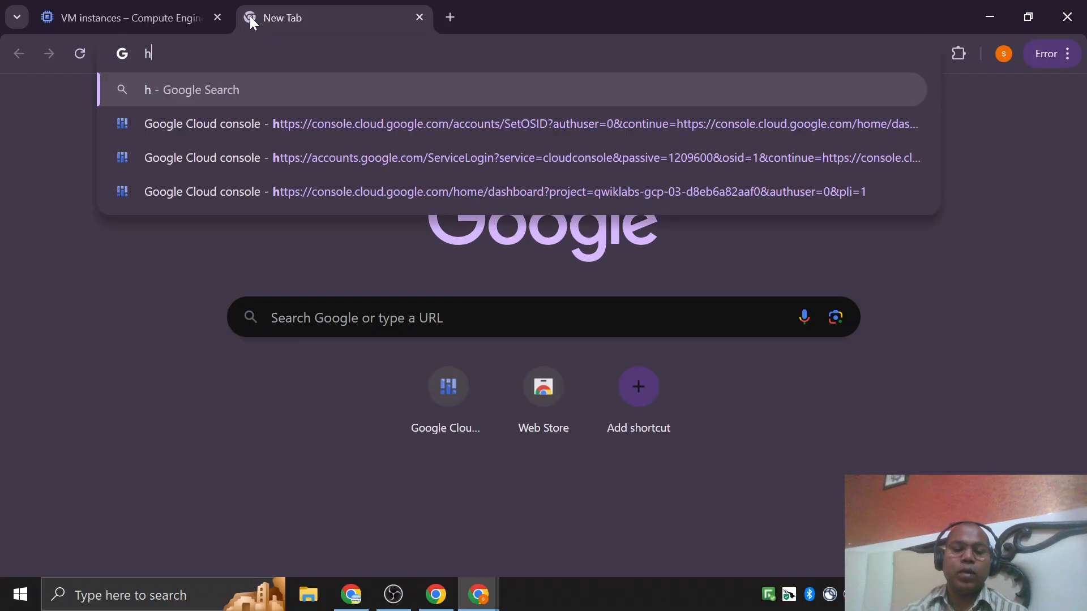
pyautogui.scroll(-1, 368, 304)
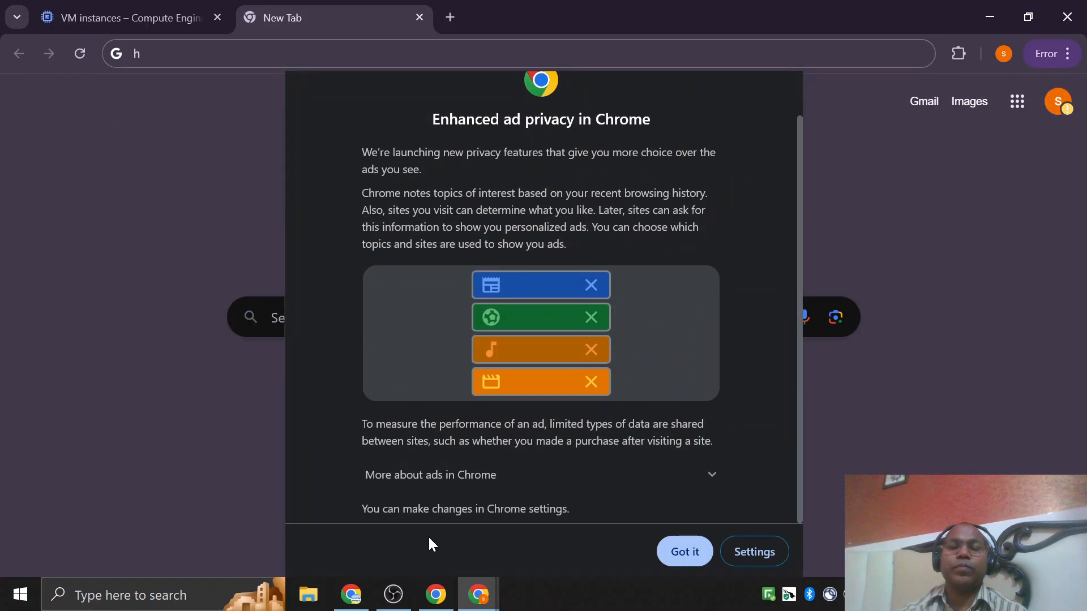
pyautogui.click(674, 554)
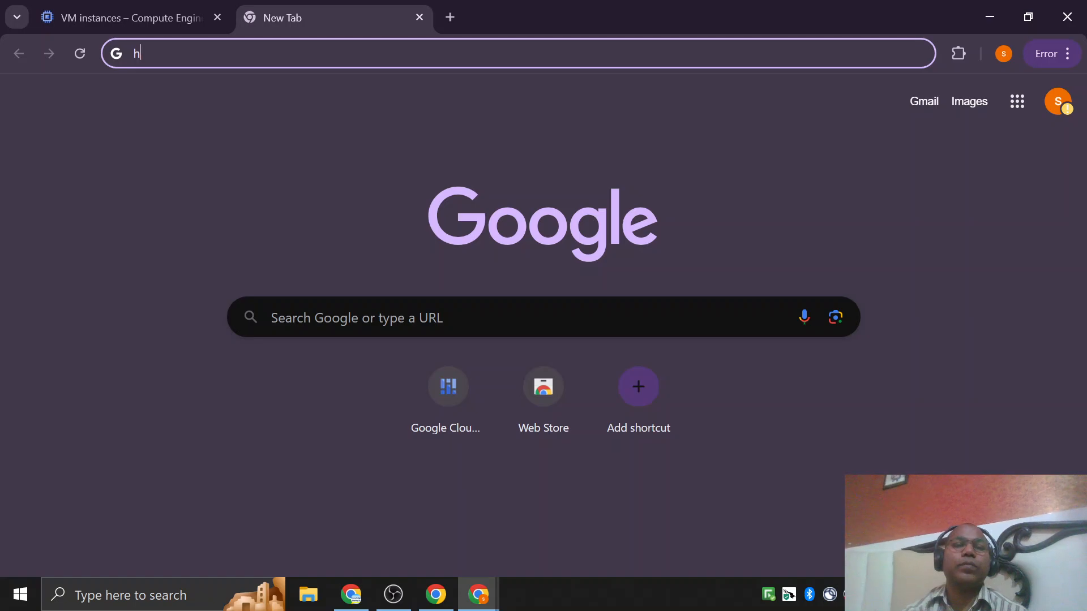
pyautogui.press('BackSpace')
pyautogui.write('htt')
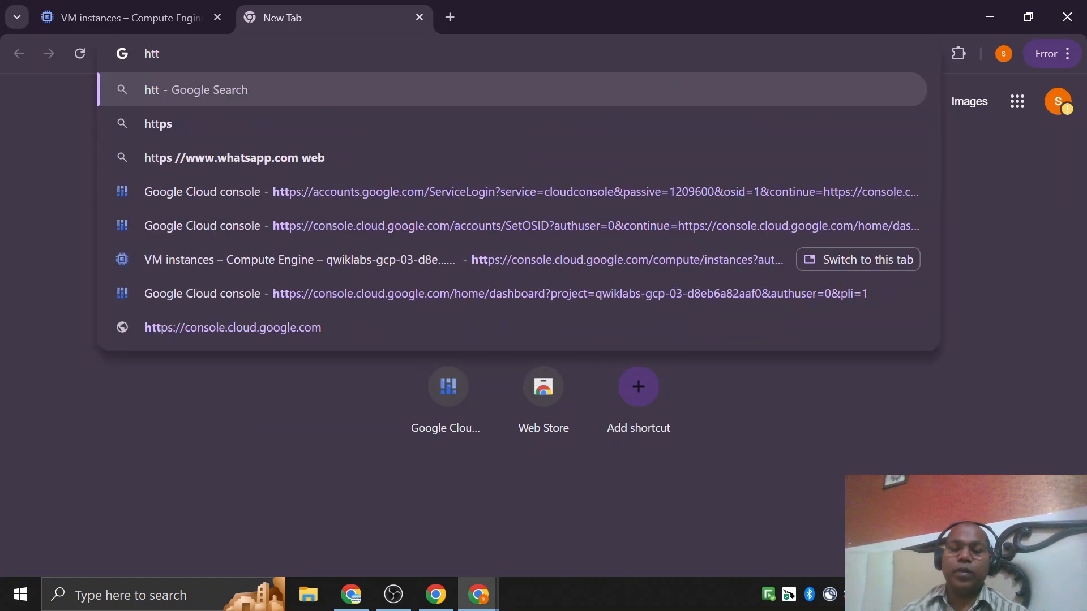
pyautogui.write('p:')
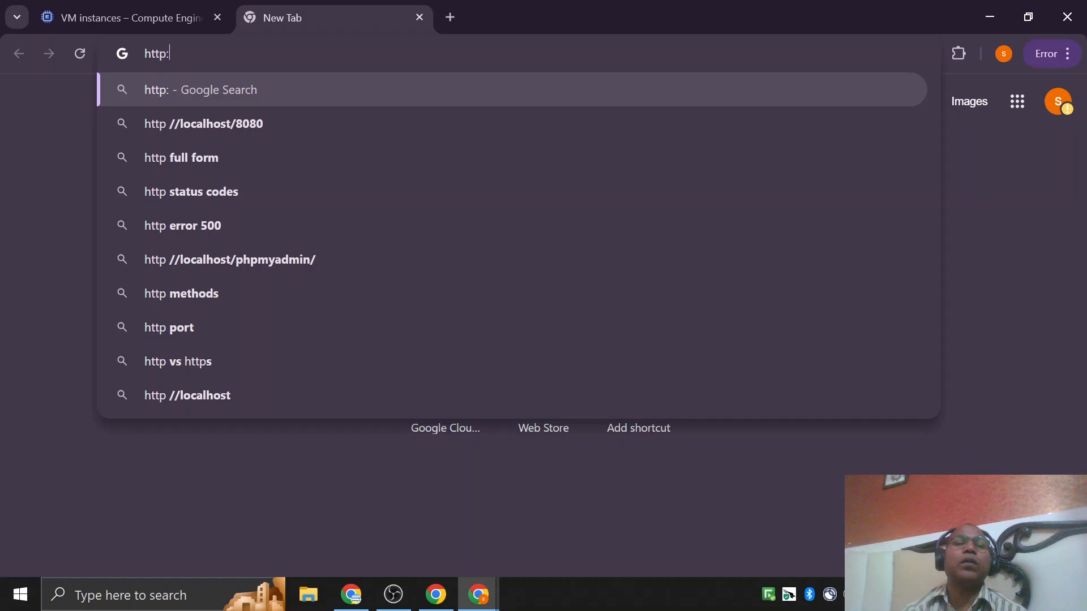
pyautogui.write('//')
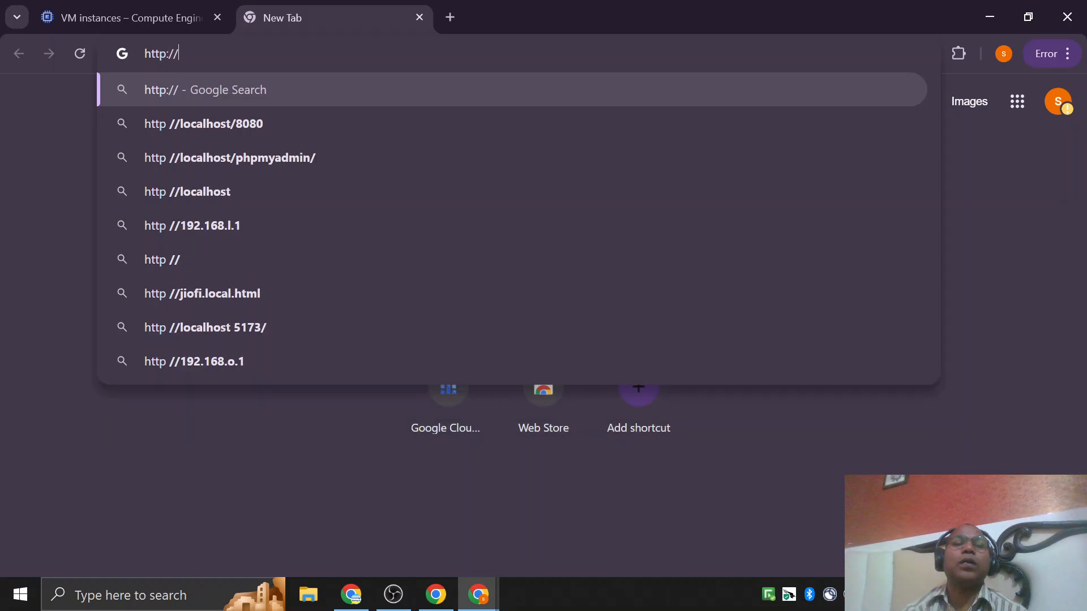
pyautogui.hotkey('ctrl', 'v')
pyautogui.press('Return')
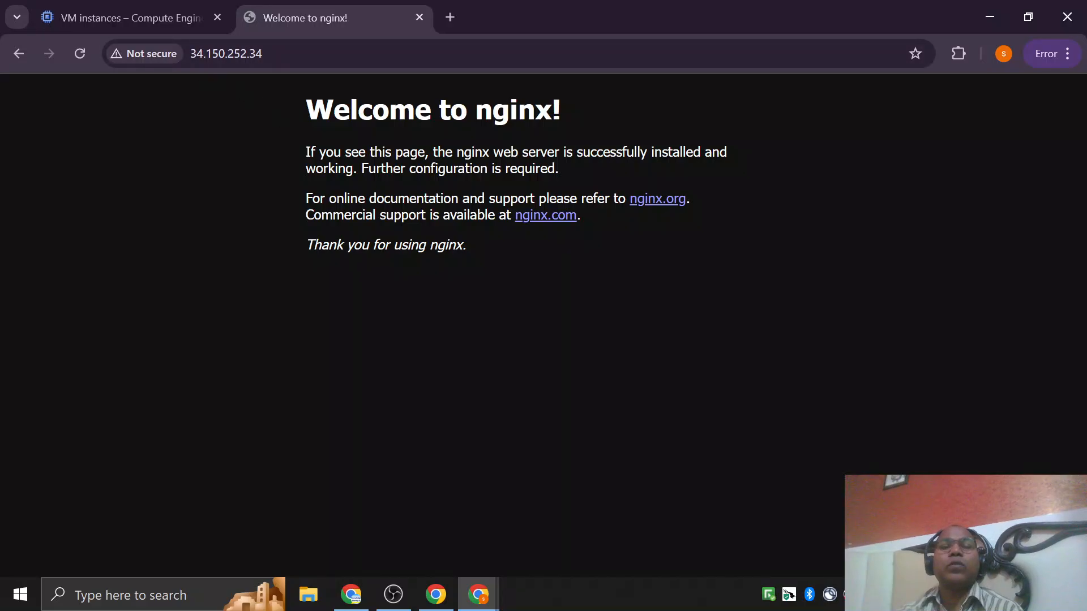
pyautogui.moveTo(305, 99); pyautogui.dragTo(478, 246)
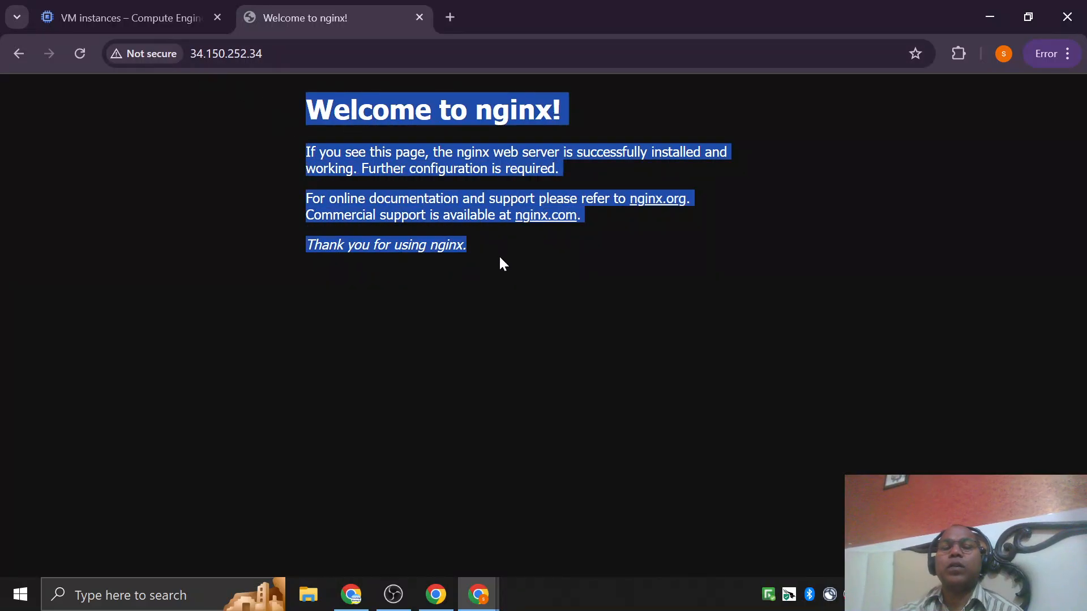
pyautogui.click(498, 277)
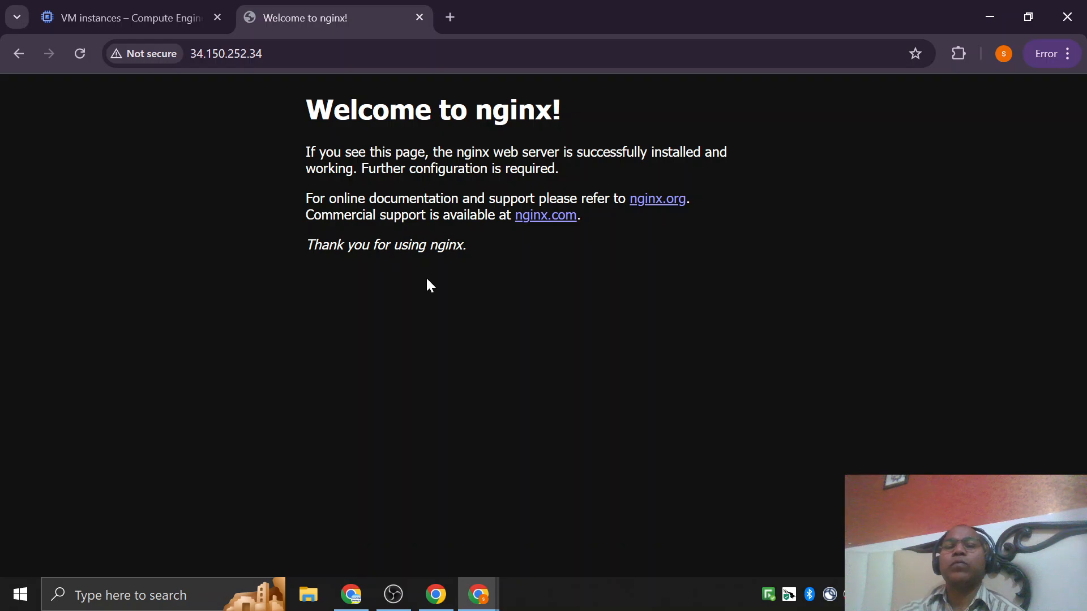
# Return to my-vm's SSH session, review the NGINX installation output from its install command, and close the SSH window.
pyautogui.click(480, 593)
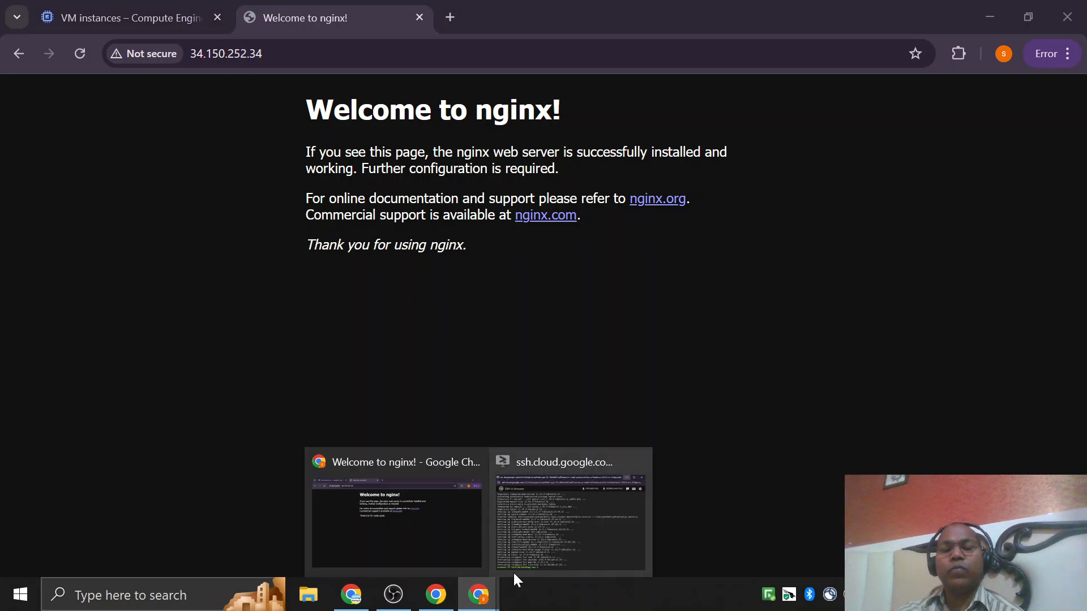
pyautogui.click(544, 539)
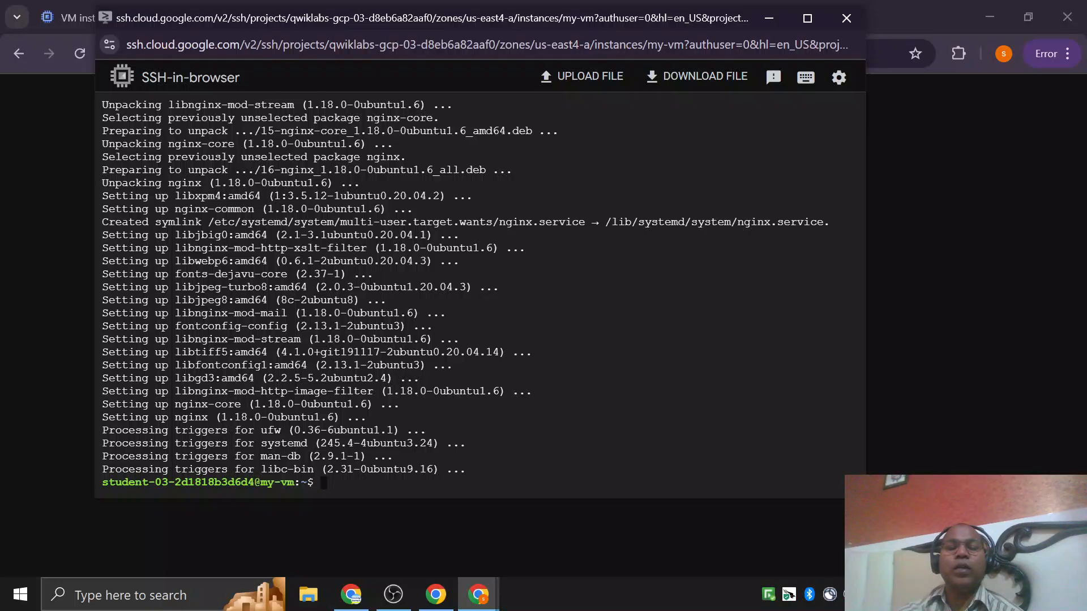
pyautogui.scroll(7, 479, 295)
pyautogui.scroll(-7, 480, 296)
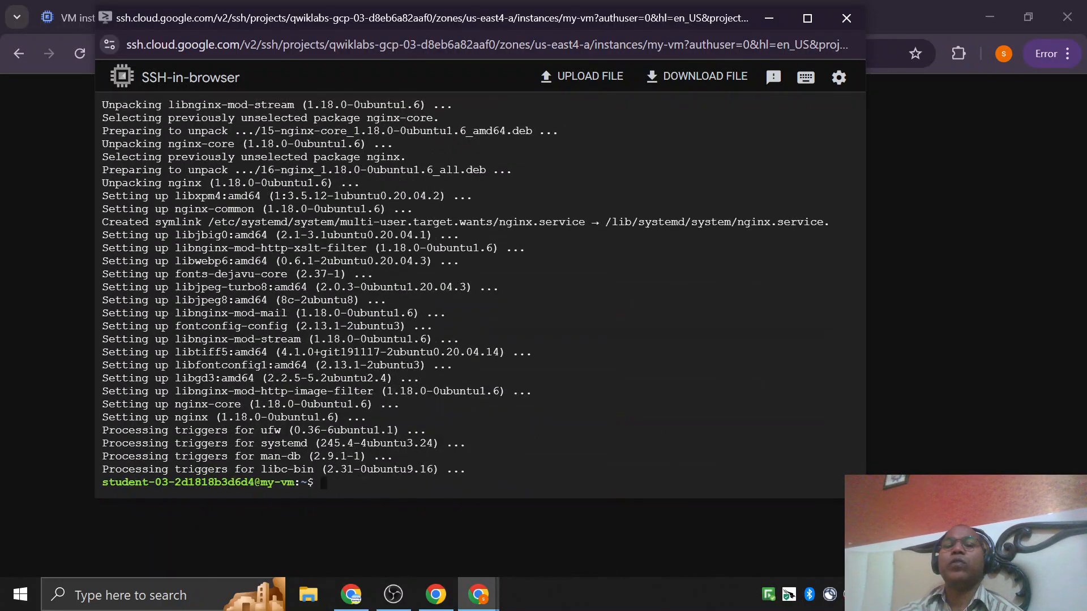
pyautogui.scroll(10, 480, 296)
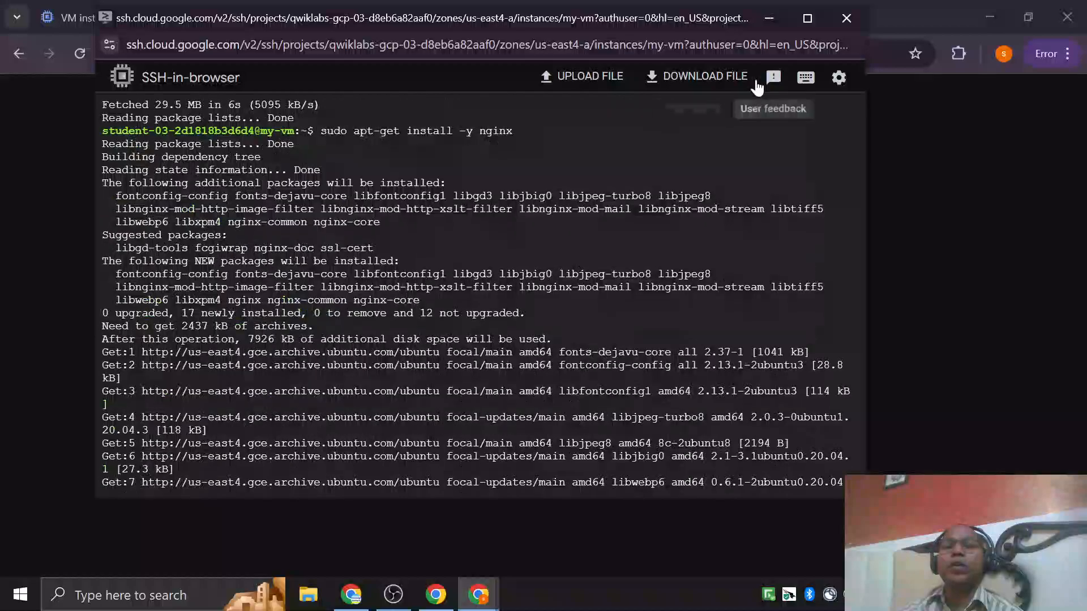
pyautogui.click(845, 19)
# Close the Welcome to nginx! tab and activate Cloud Shell from the VM instances page.
pyautogui.click(129, 22)
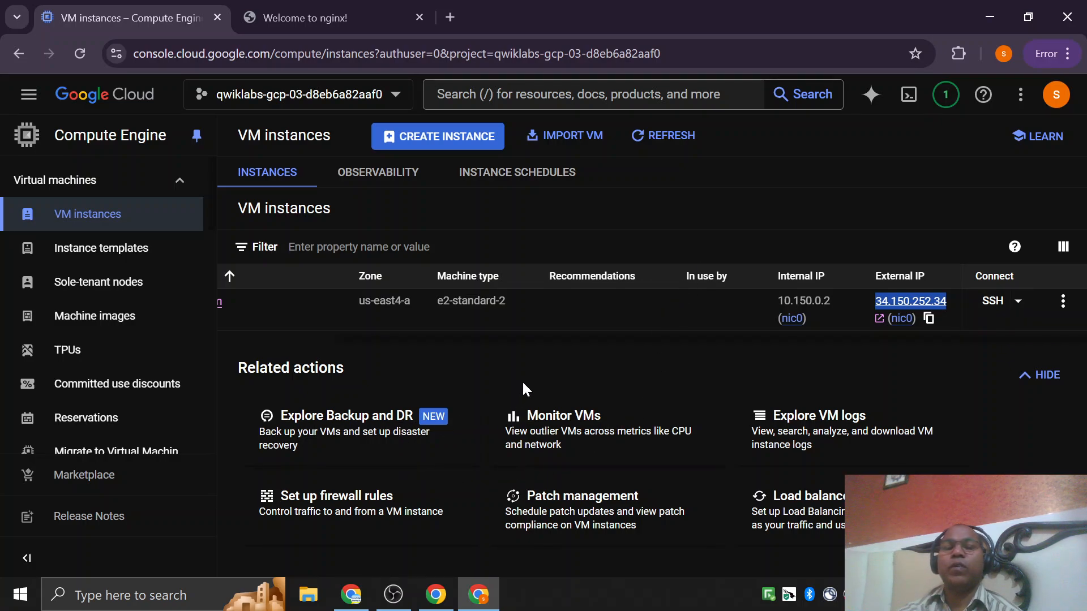
pyautogui.click(340, 20)
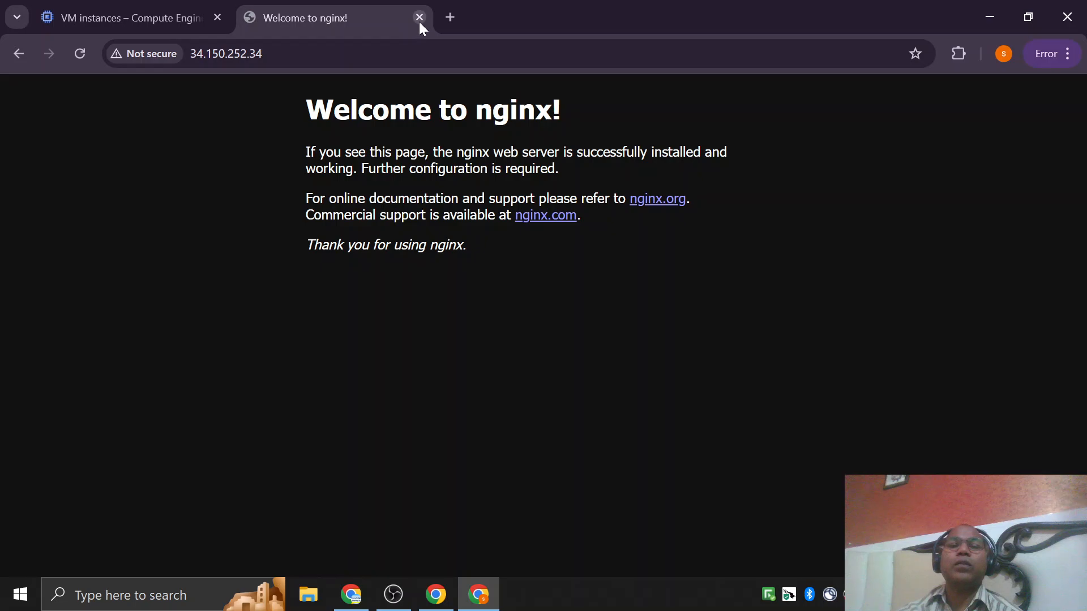
pyautogui.click(420, 20)
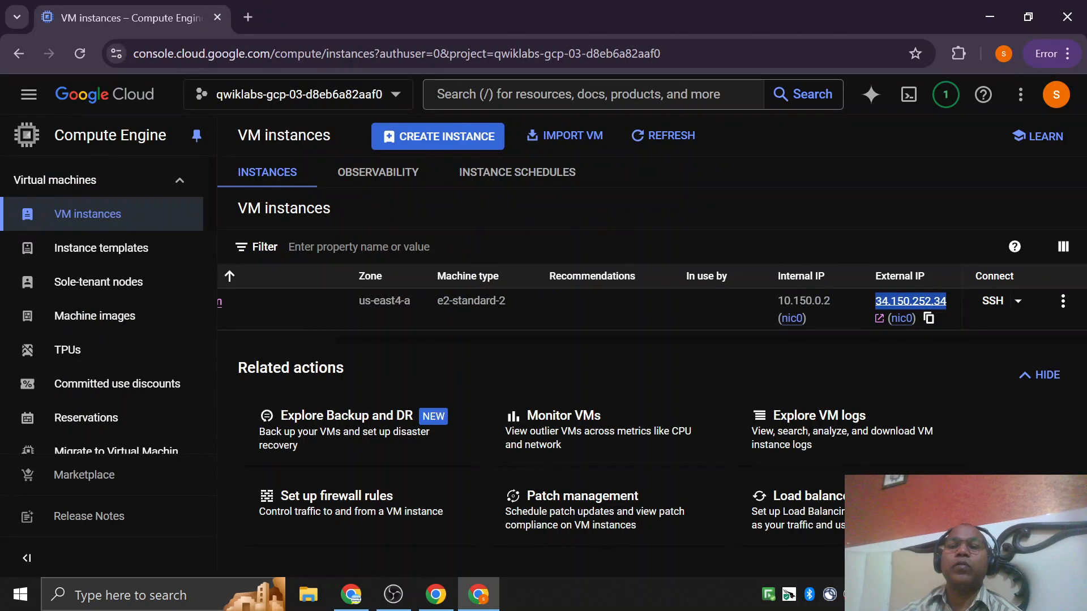
pyautogui.click(914, 110)
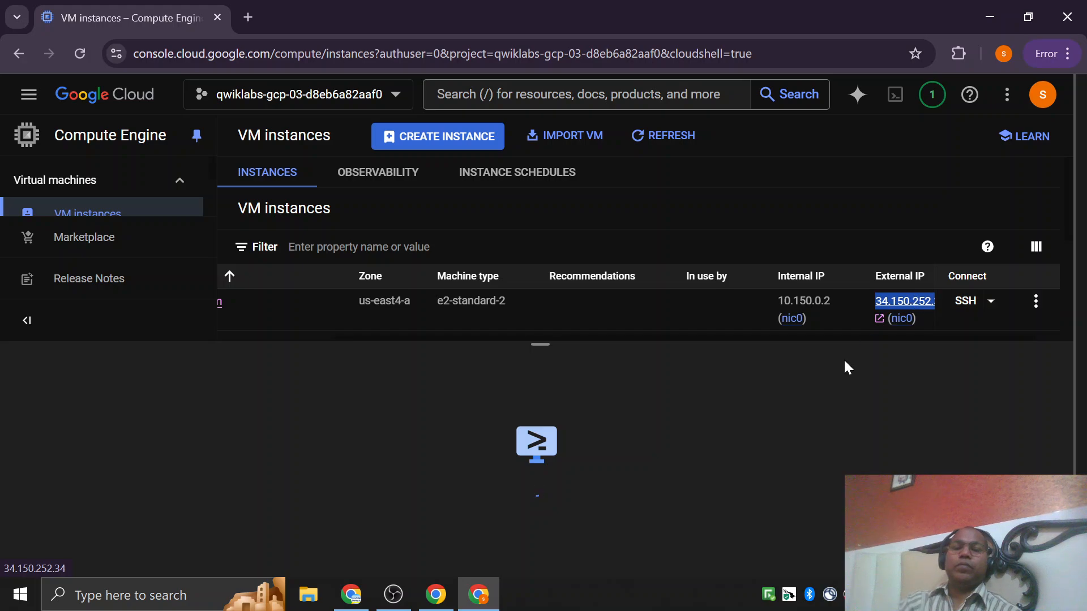
# Switch to the lab instructions and look through the setup, Task 1 and Task 2 sections up to Task 3.
pyautogui.click(485, 605)
pyautogui.scroll(10, 419, 390)
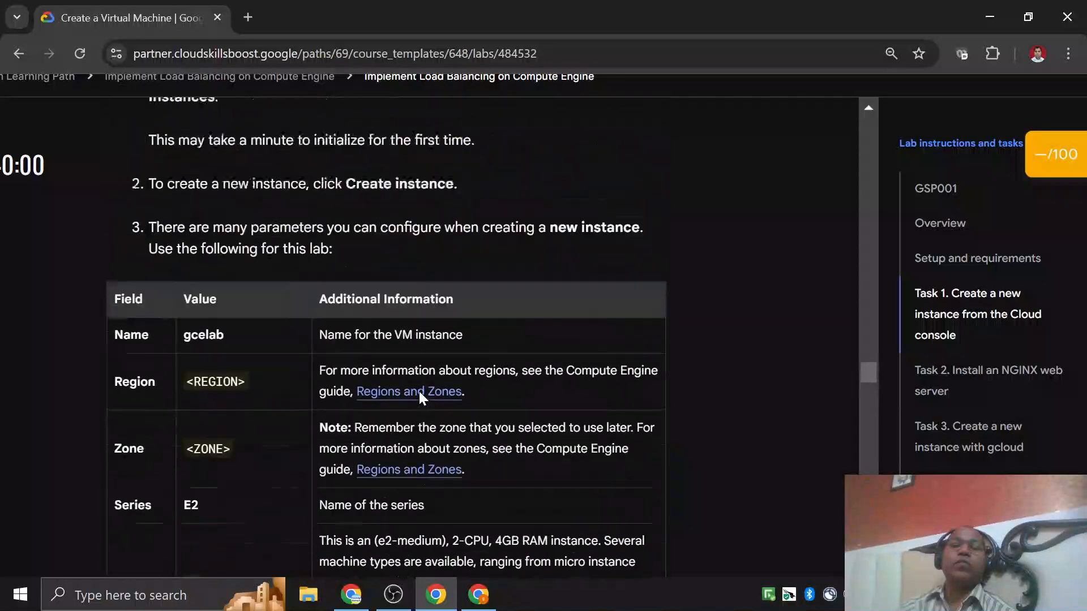
pyautogui.scroll(10, 418, 390)
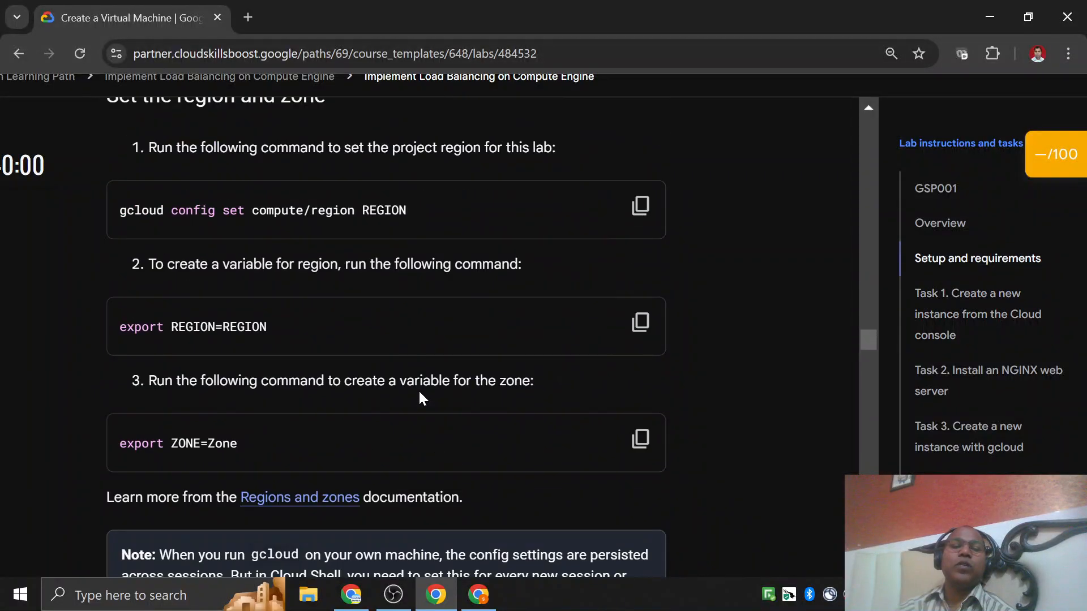
pyautogui.scroll(5, 419, 392)
pyautogui.scroll(6, 419, 392)
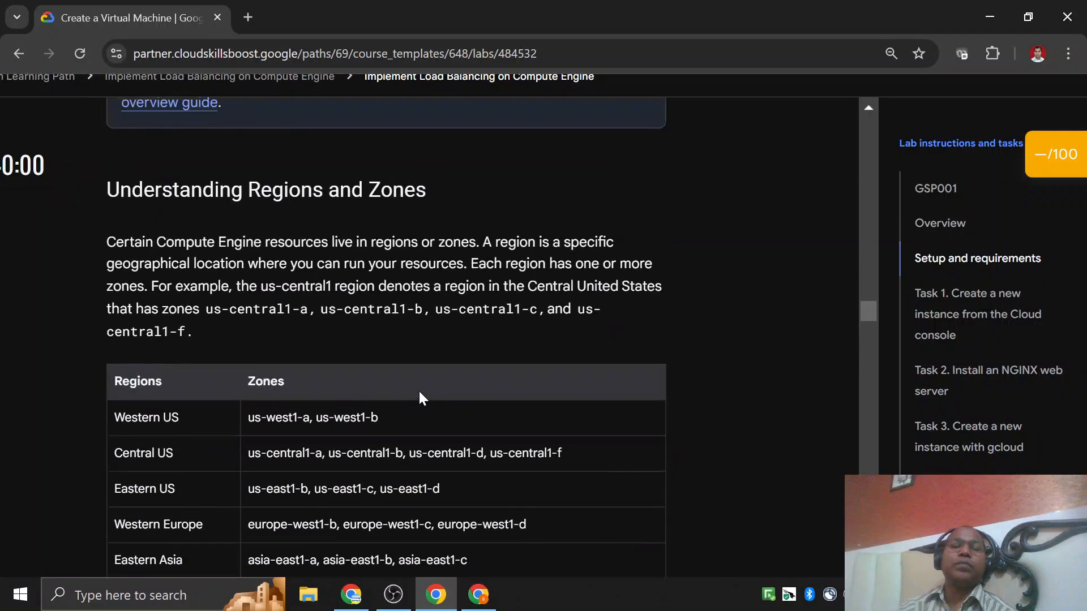
pyautogui.scroll(15, 419, 391)
pyautogui.scroll(-2, 419, 391)
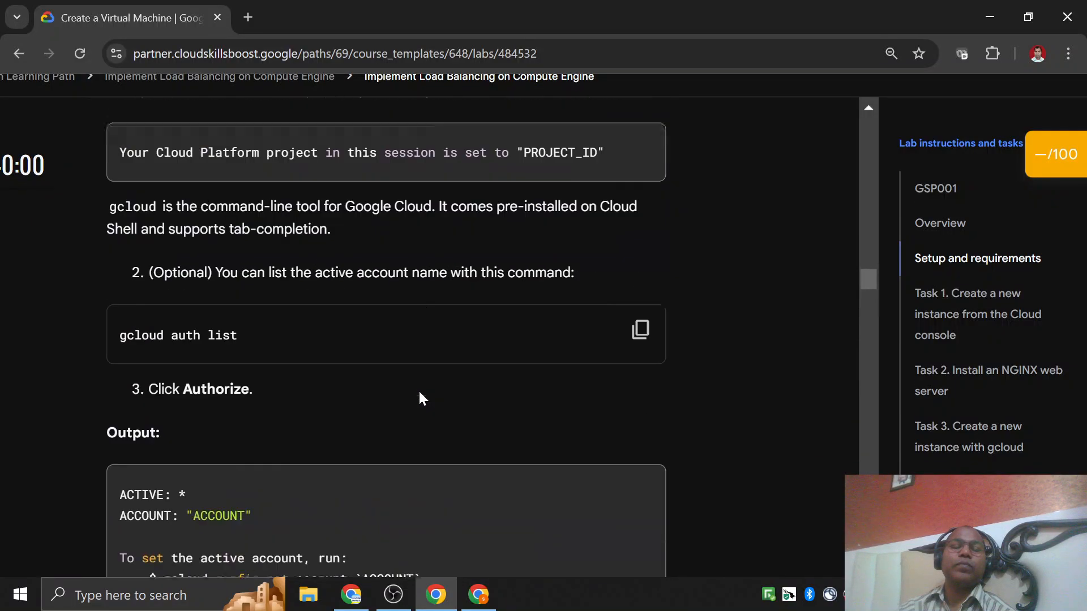
pyautogui.scroll(-20, 419, 391)
pyautogui.scroll(4, 419, 392)
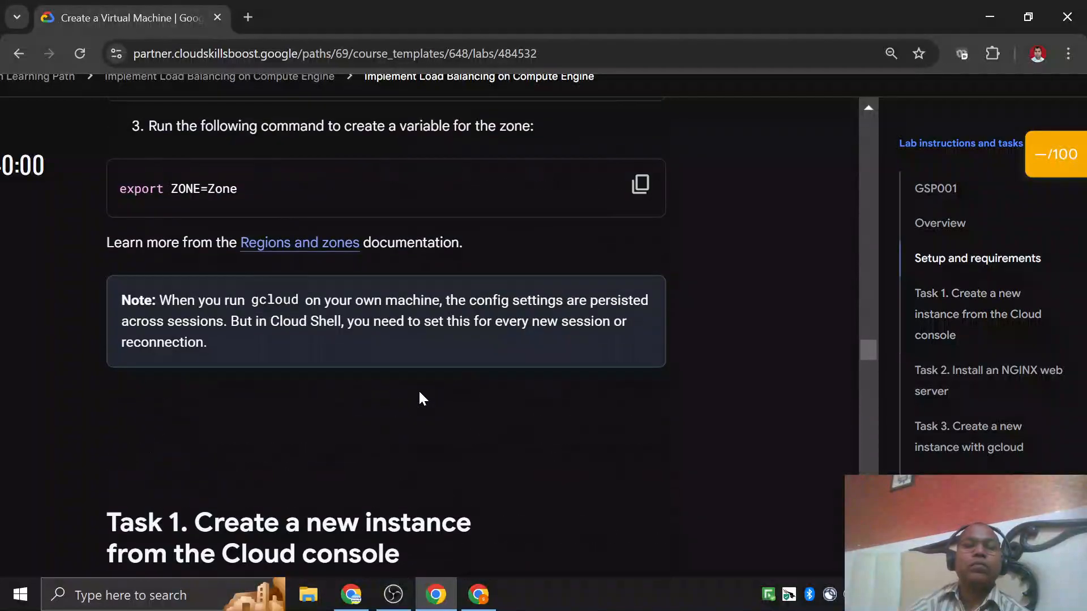
pyautogui.scroll(-20, 419, 392)
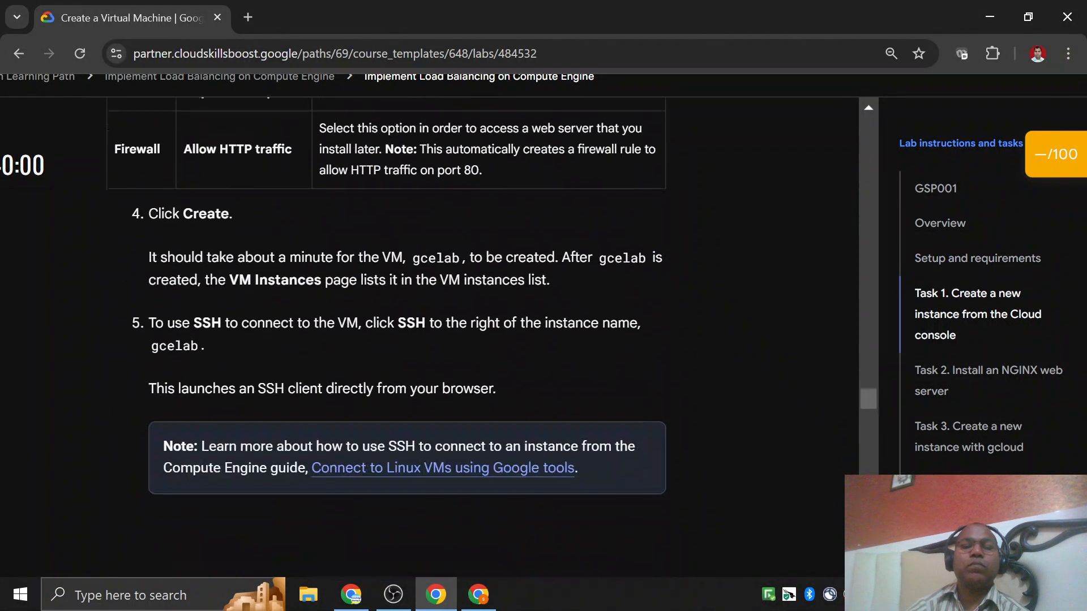
pyautogui.scroll(-10, 429, 402)
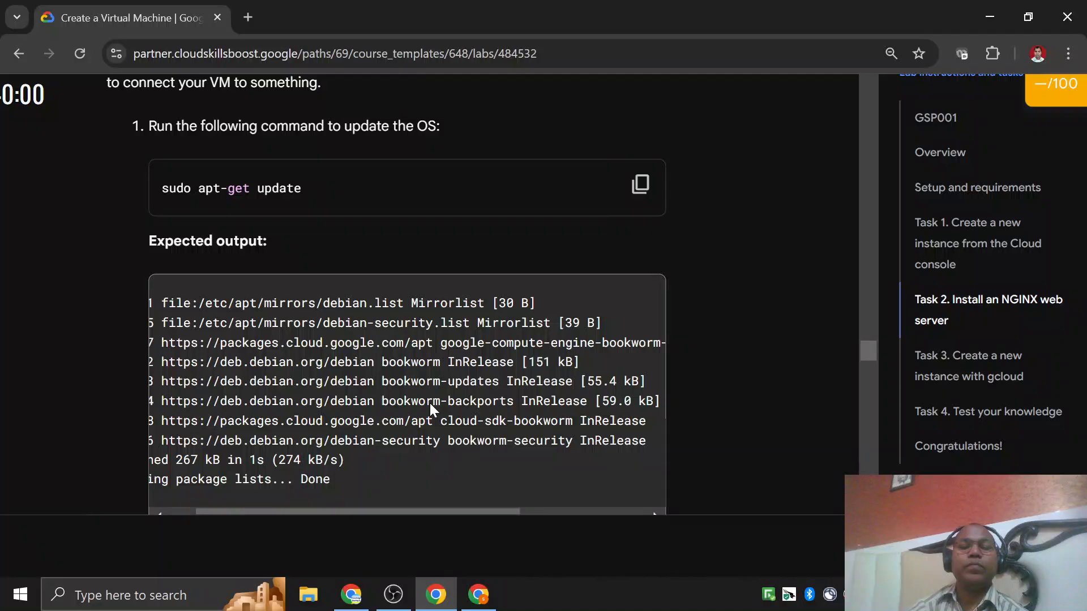
pyautogui.scroll(-20, 770, 322)
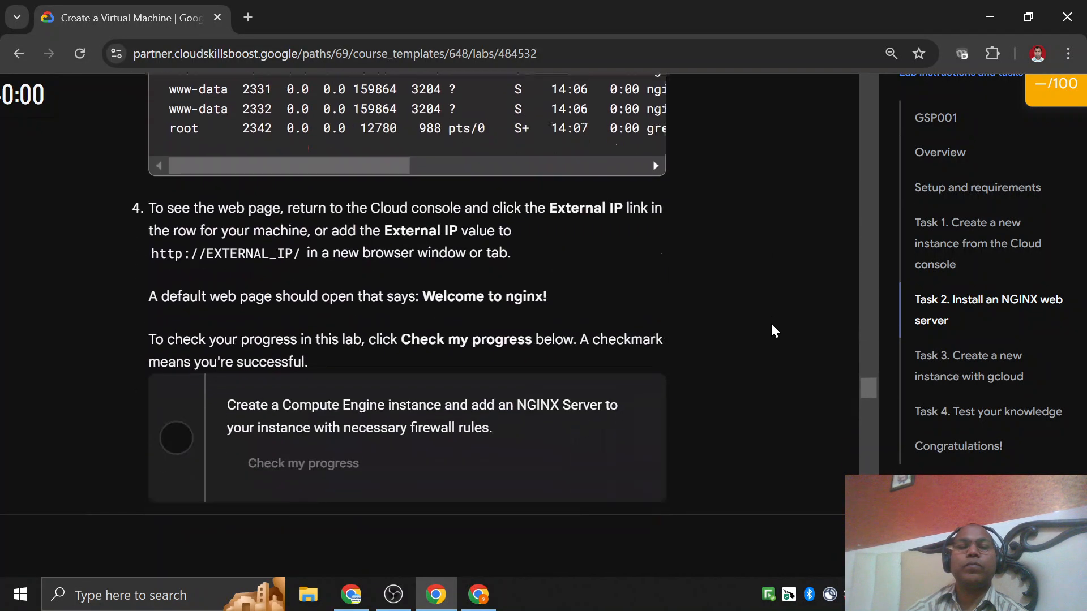
pyautogui.scroll(-5, 773, 330)
pyautogui.scroll(4, 279, 308)
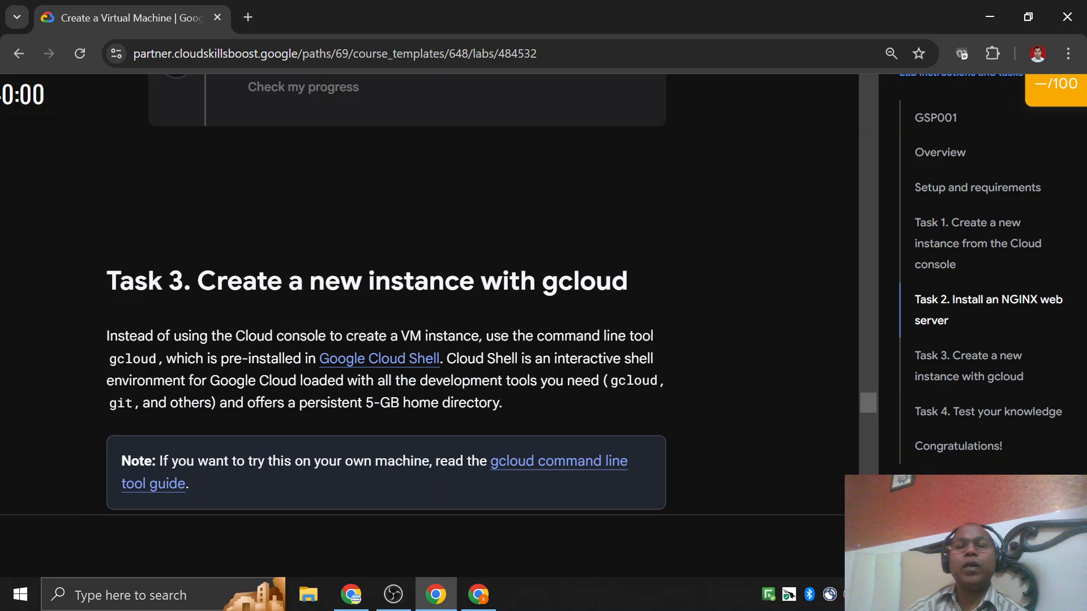
# Highlight gcloud in the Task 3 heading and copy the gcloud compute instances create gcelab2 command from step 1.
pyautogui.moveTo(197, 281); pyautogui.dragTo(542, 280)
pyautogui.doubleClick(586, 282)
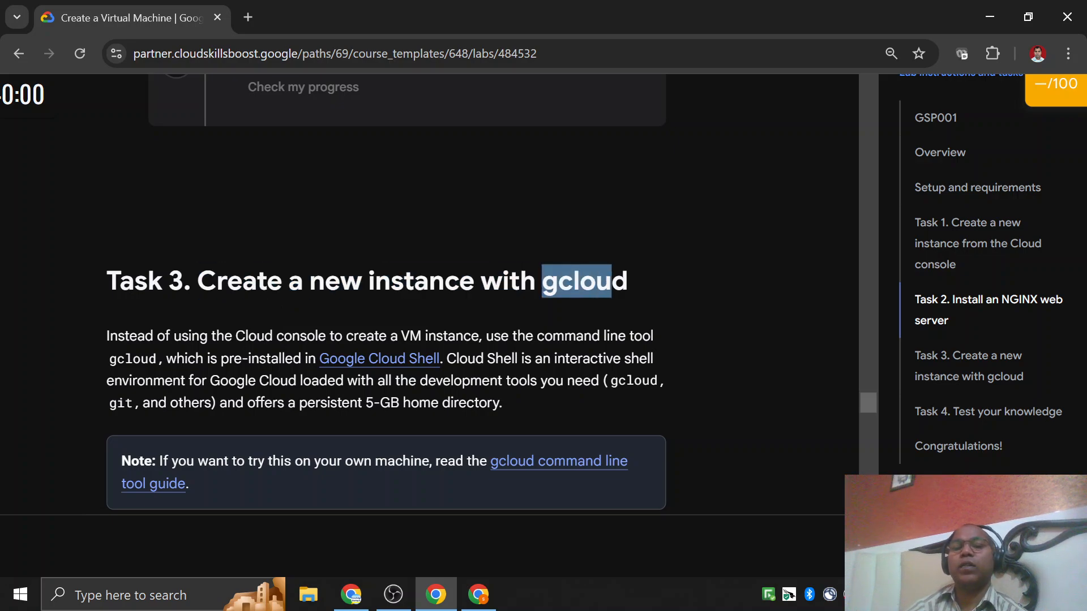
pyautogui.scroll(-5, 589, 283)
pyautogui.scroll(-3, 177, 251)
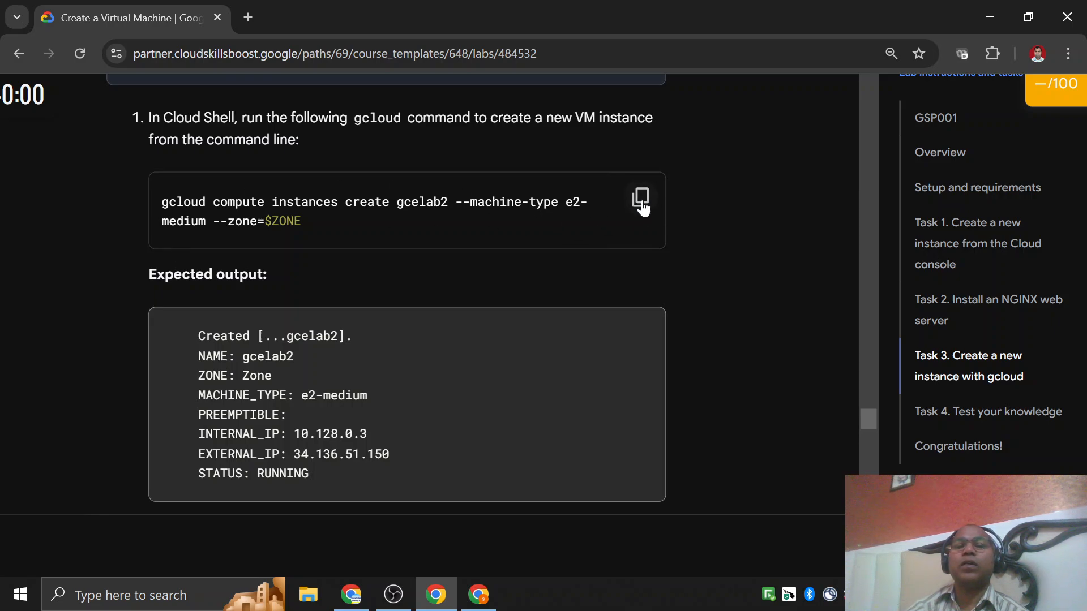
pyautogui.click(640, 199)
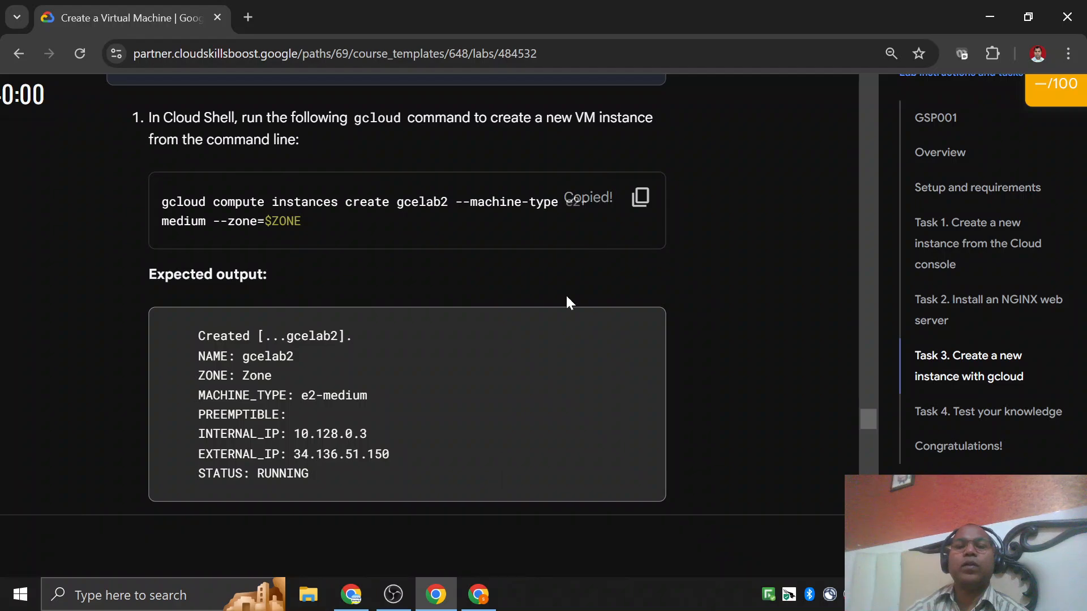
# Return to the VM instances list, bring my-vm's name and zone into view, and paste the copied gcloud command into a new Notepad document.
pyautogui.click(478, 595)
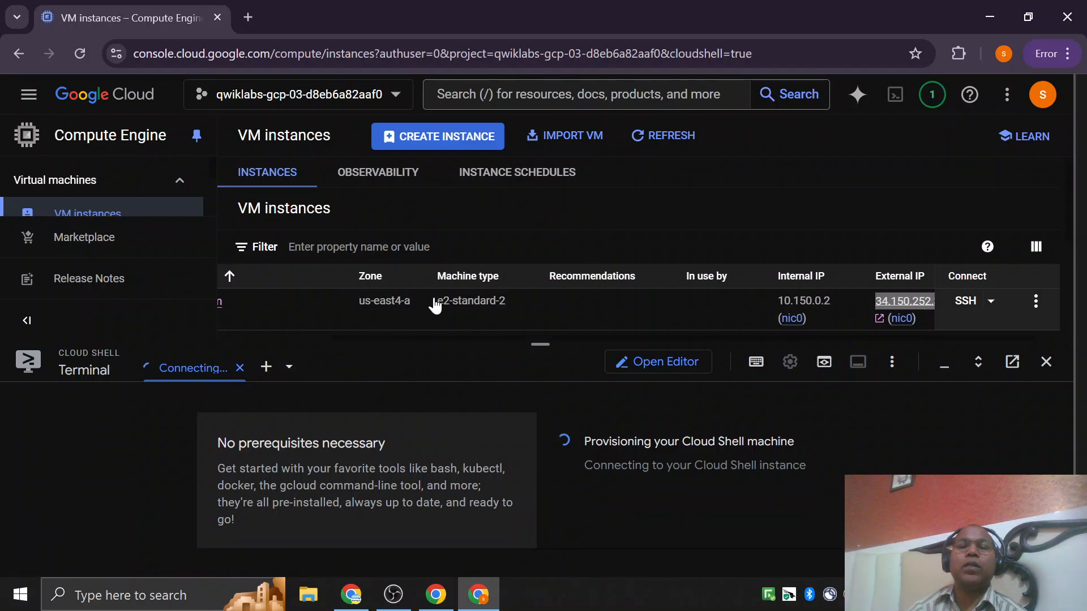
pyautogui.hscroll(-3, 435, 305)
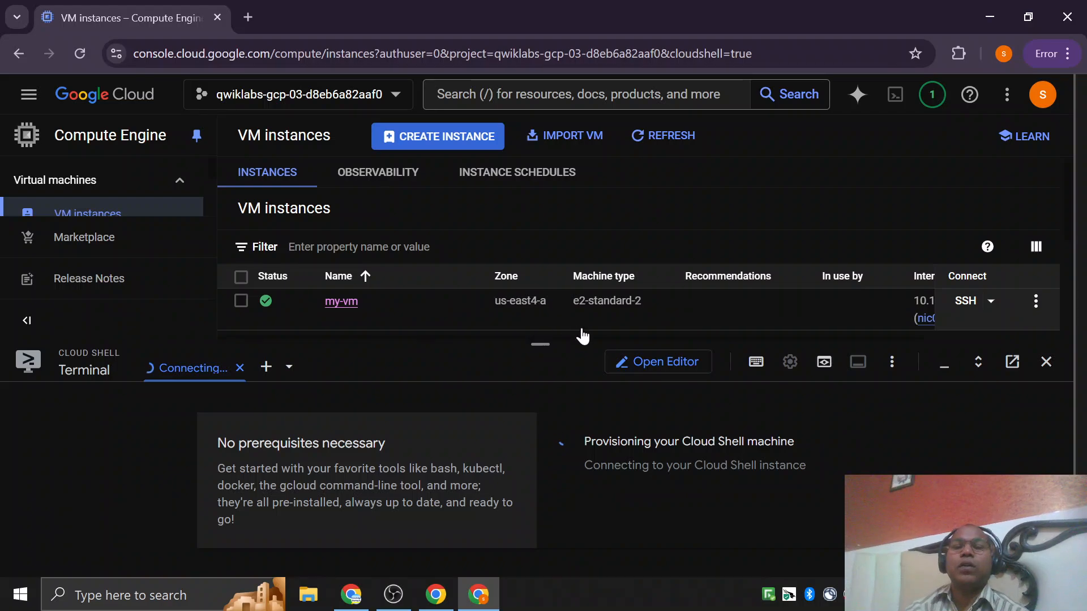
pyautogui.press('super')
pyautogui.write('no')
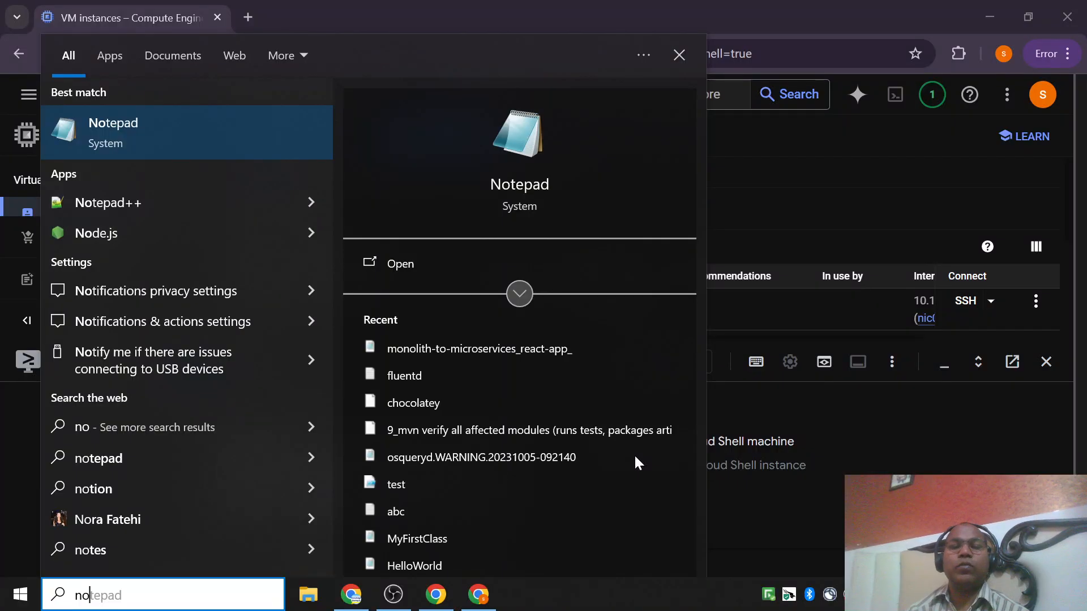
pyautogui.press('Return')
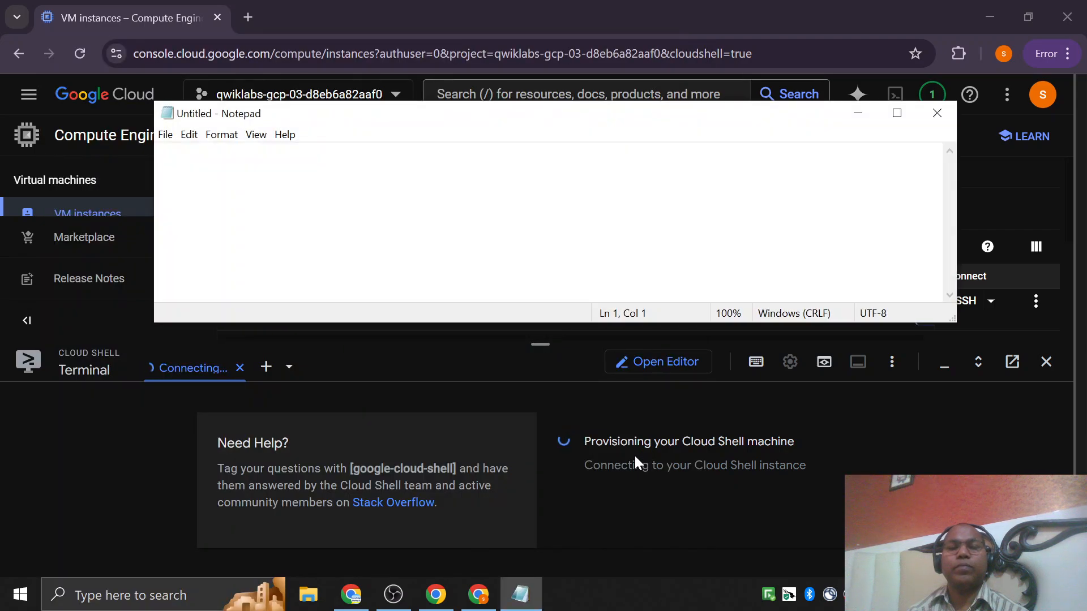
pyautogui.hotkey('ctrl', 'v')
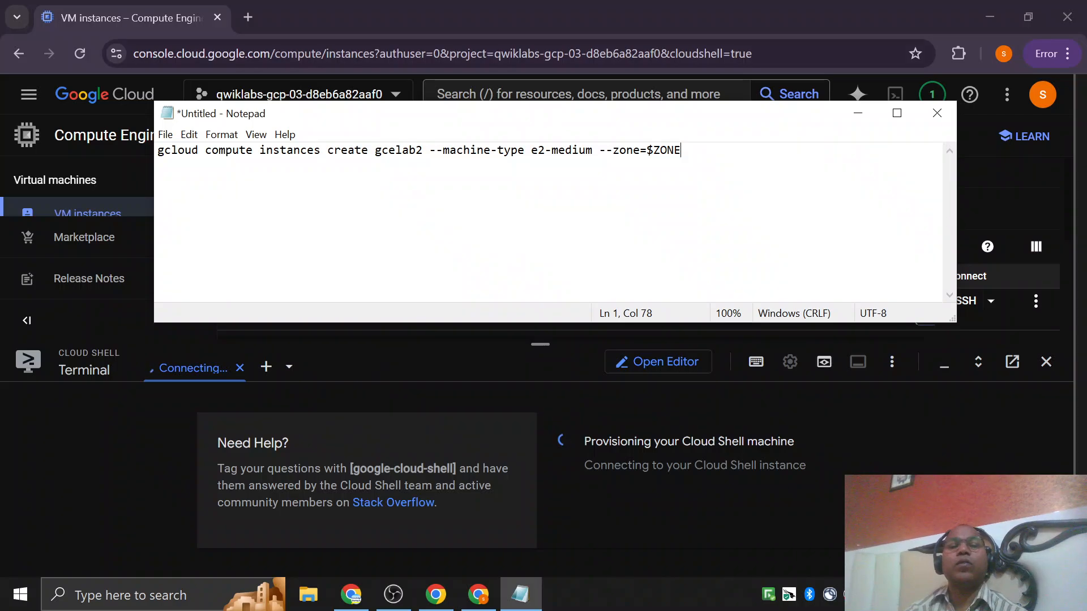
# Replace the instance name gcelab2 in the Notepad command with my-vm-2.
pyautogui.doubleClick(400, 150)
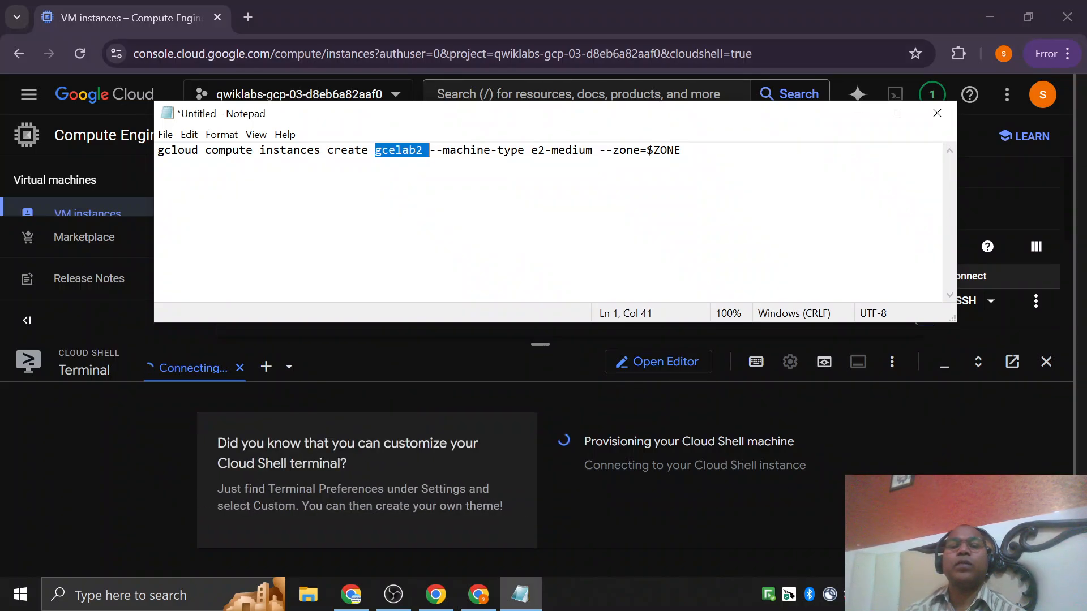
pyautogui.press('Left')
pyautogui.hotkey('shift', 'Right')
pyautogui.hotkey('shift', 'Right')
pyautogui.hotkey('shift', 'Right')
pyautogui.hotkey('shift', 'Right')
pyautogui.hotkey('shift', 'Right')
pyautogui.hotkey('shift', 'Right')
pyautogui.hotkey('shift', 'Right')
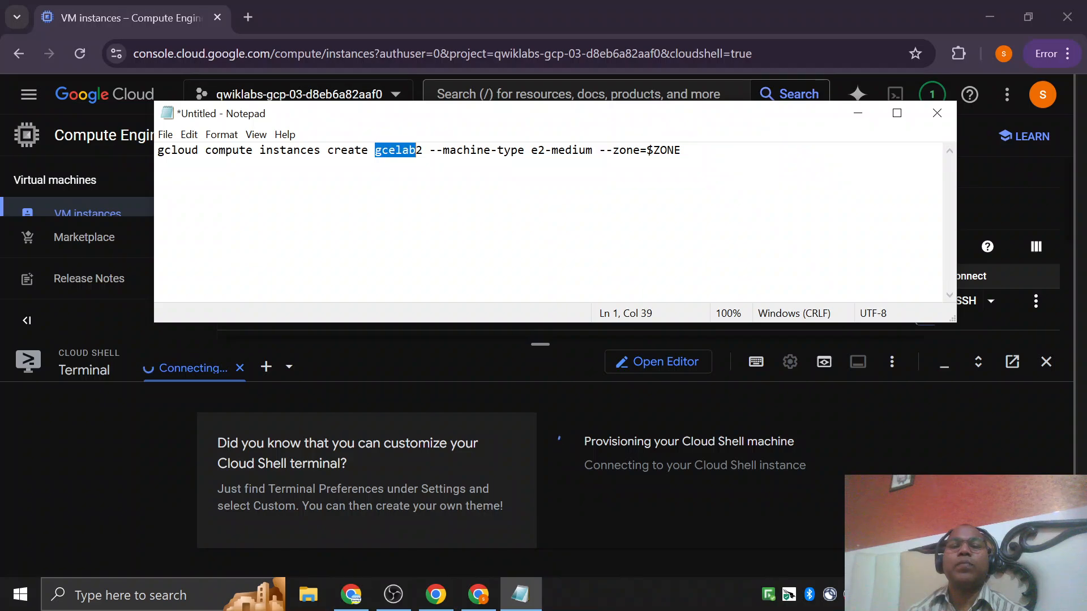
pyautogui.write('my-vm')
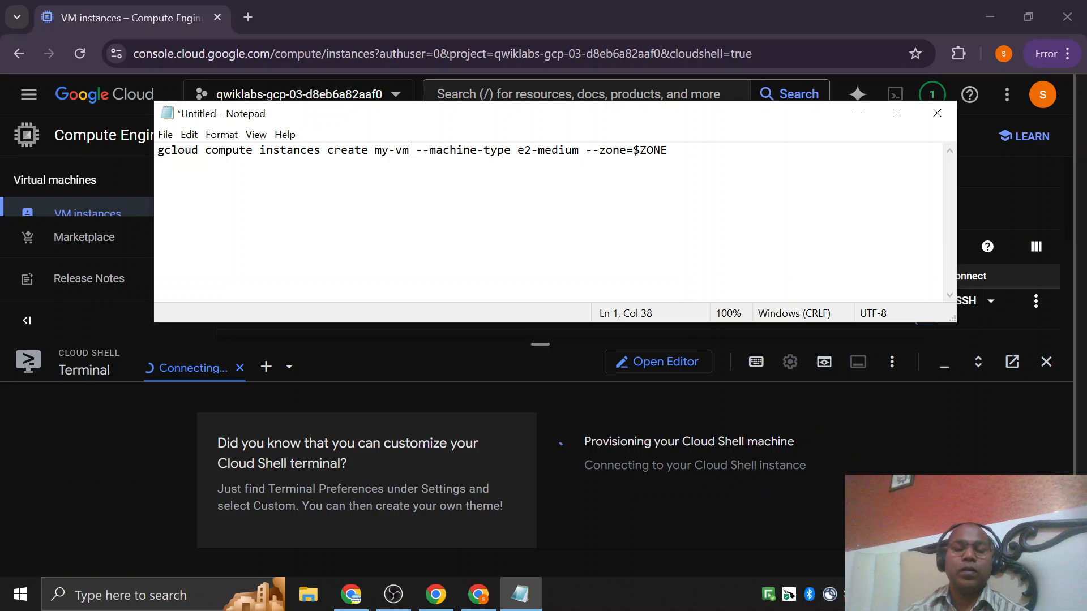
pyautogui.write('-2')
pyautogui.press('Right')
pyautogui.press('Right')
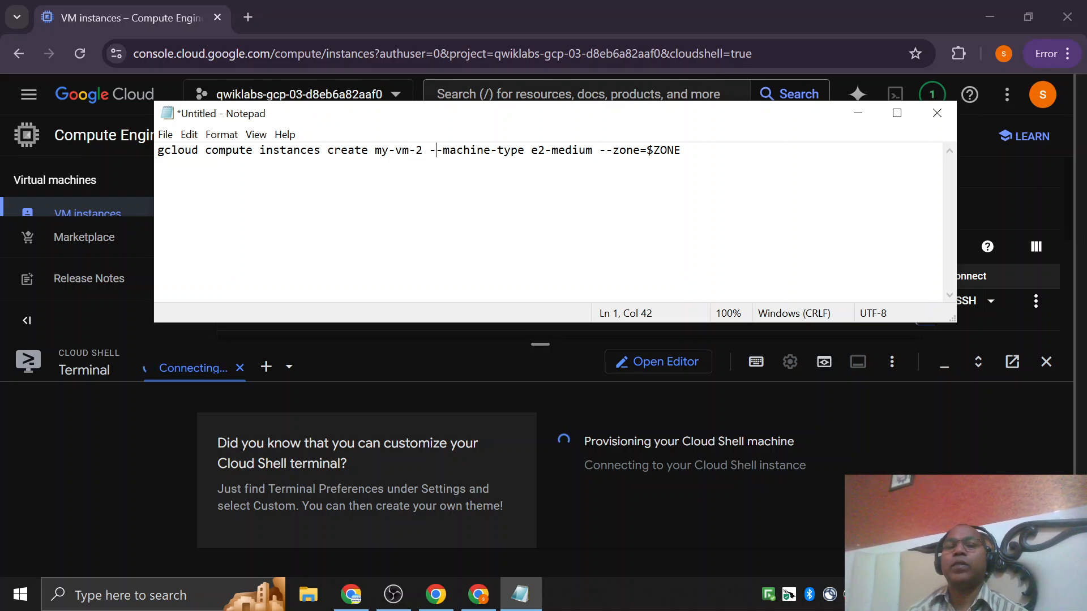
# Replace the $ZONE placeholder in the command with us-east4-a, consulting my-vm's zone in the VM instances list.
pyautogui.press('Right')
pyautogui.press('Right')
pyautogui.press('Right')
pyautogui.press('Right')
pyautogui.press('Right')
pyautogui.press('Right')
pyautogui.press('Right')
pyautogui.press('Right')
pyautogui.press('Right')
pyautogui.press('Right')
pyautogui.press('Right')
pyautogui.press('Right')
pyautogui.press('Right')
pyautogui.press('Right')
pyautogui.press('Right')
pyautogui.press('Right')
pyautogui.press('Right')
pyautogui.press('Left')
pyautogui.hotkey('shift', 'End')
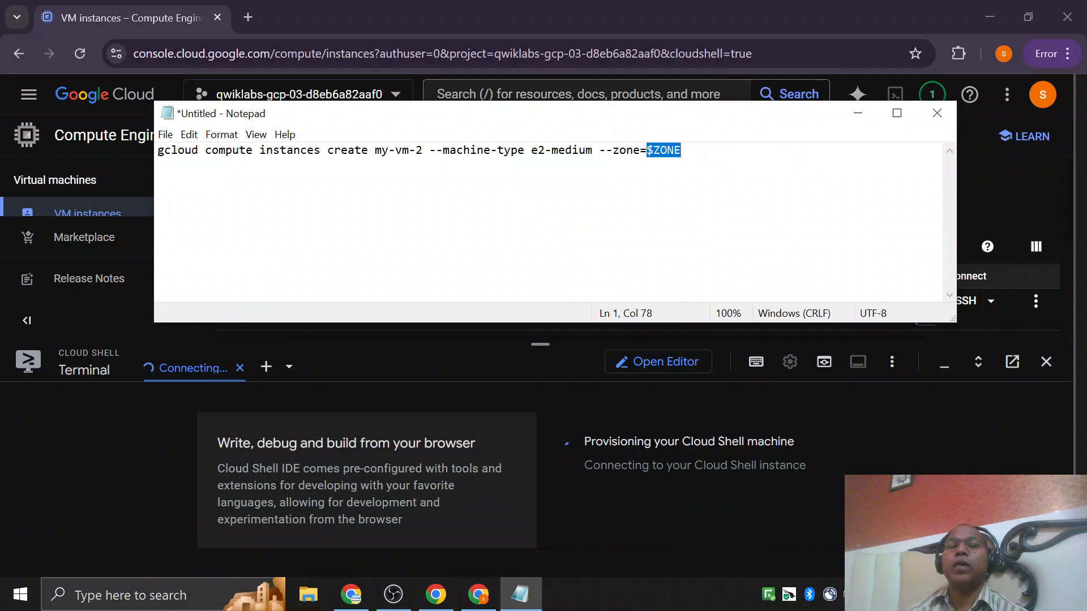
pyautogui.write('us')
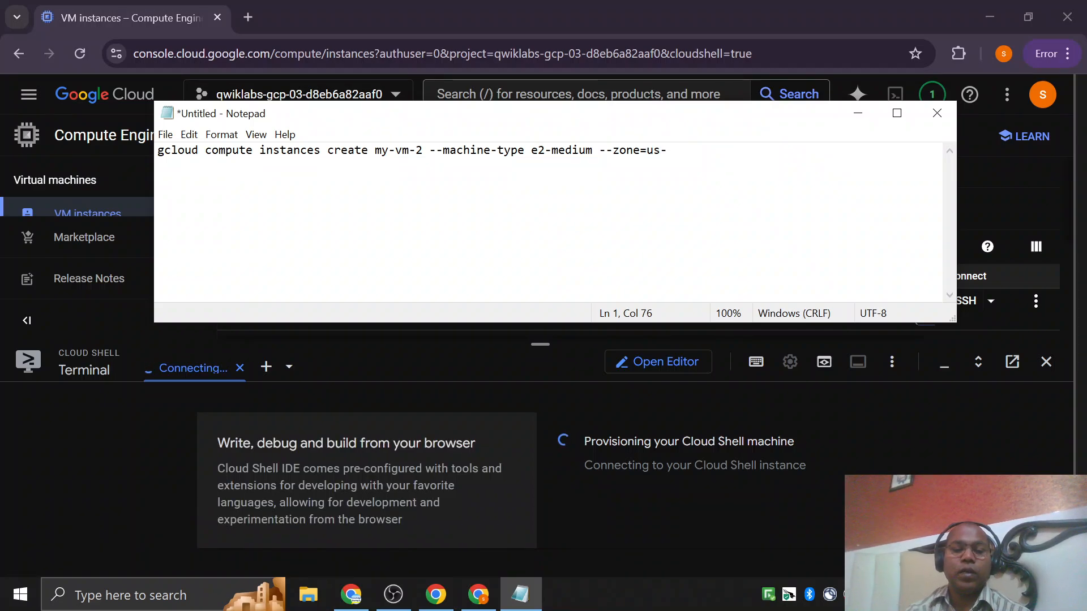
pyautogui.write('-e')
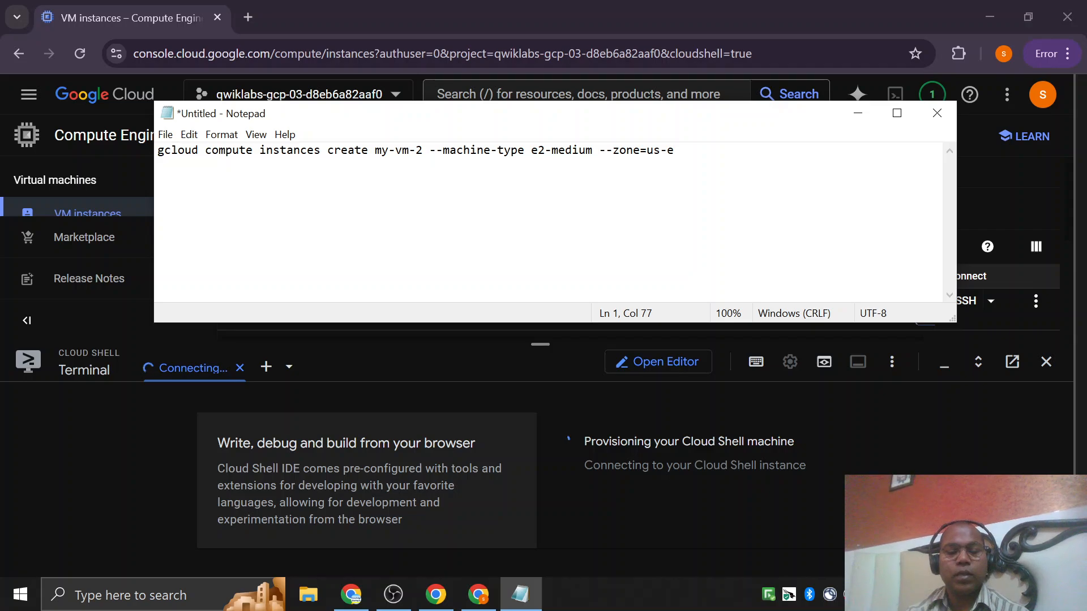
pyautogui.write('ast1')
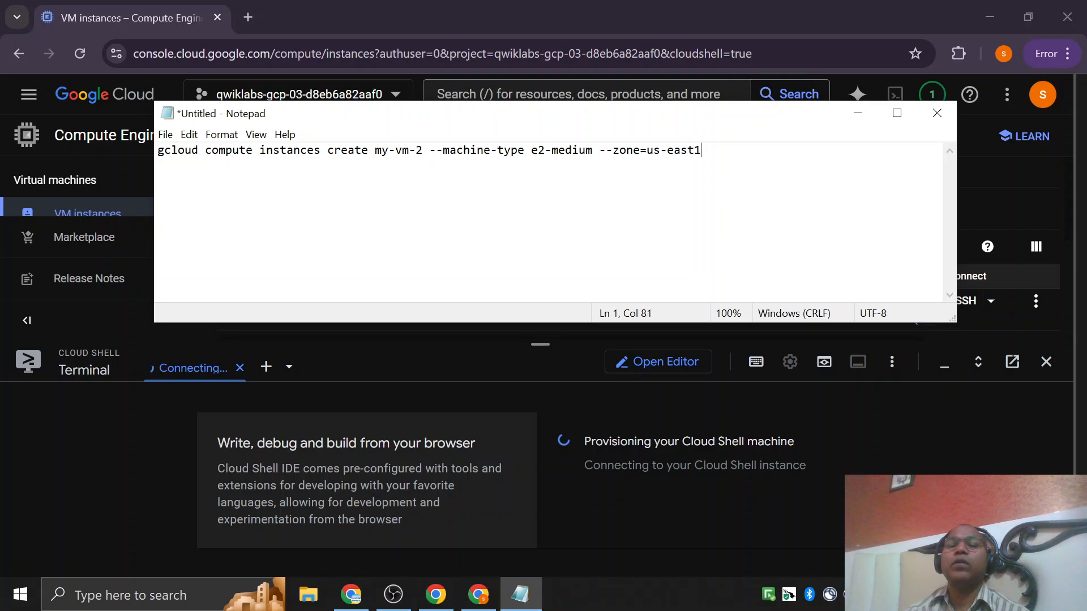
pyautogui.hotkey('alt', 'Tab')
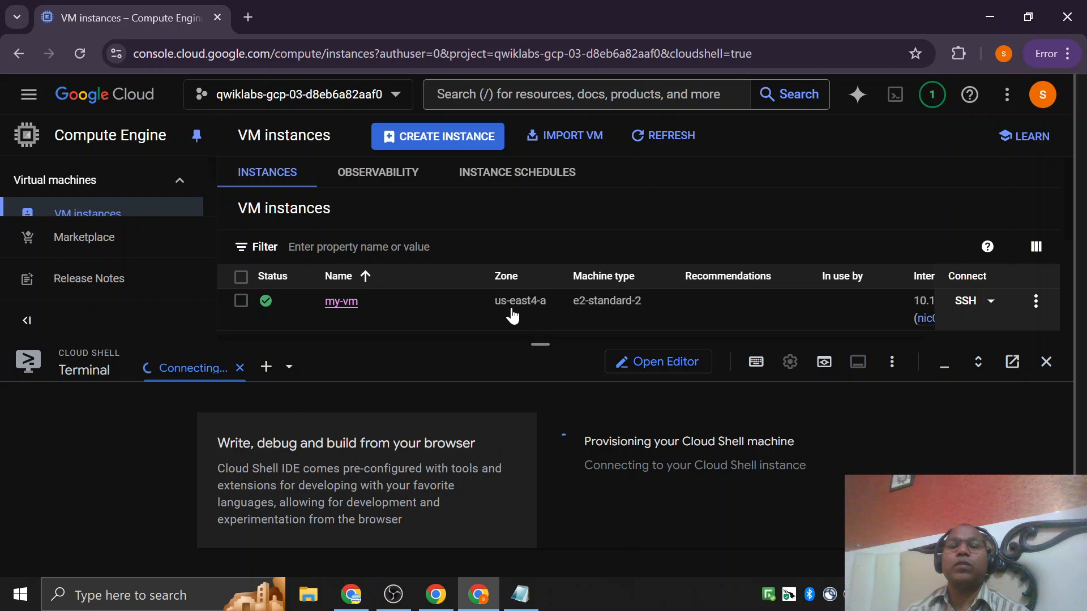
pyautogui.hotkey('alt', 'Tab')
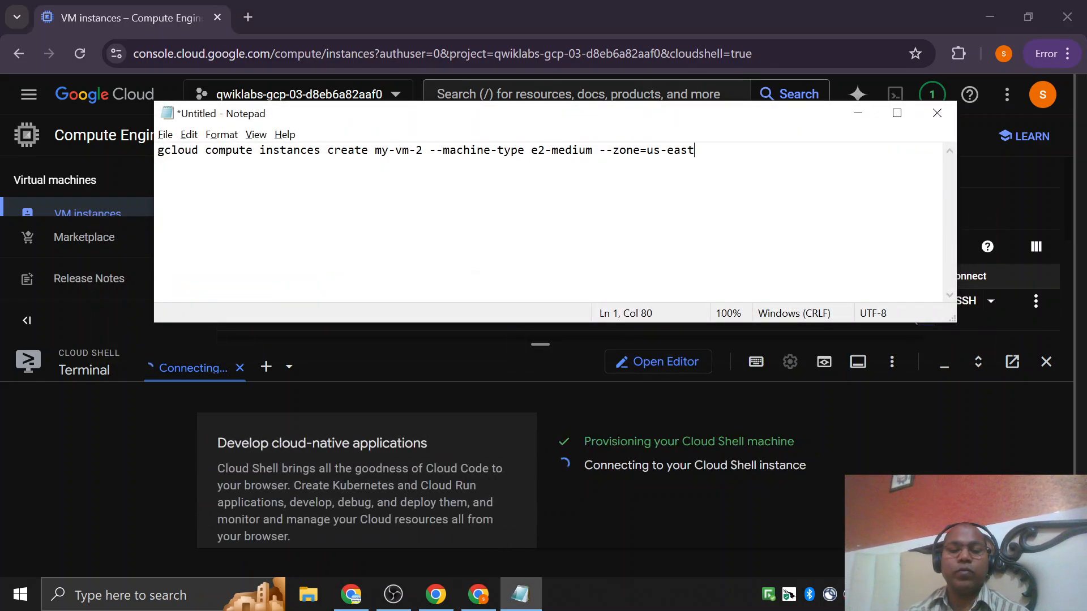
pyautogui.write('4-')
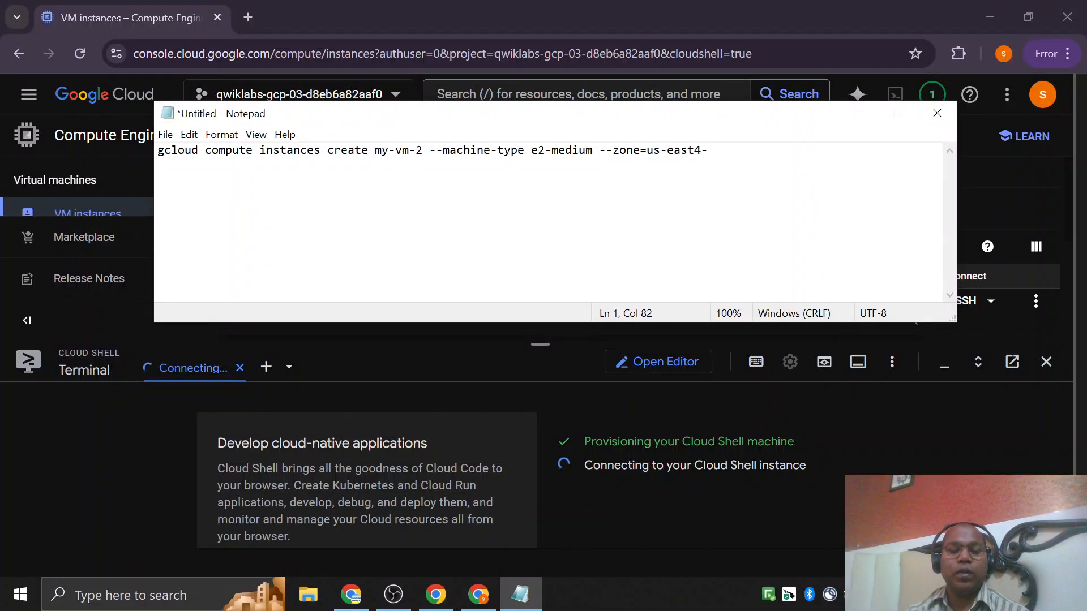
pyautogui.write('a')
# Compare my-vm's zone in the VM instances list with the zone written in the Notepad command.
pyautogui.hotkey('alt', 'Tab')
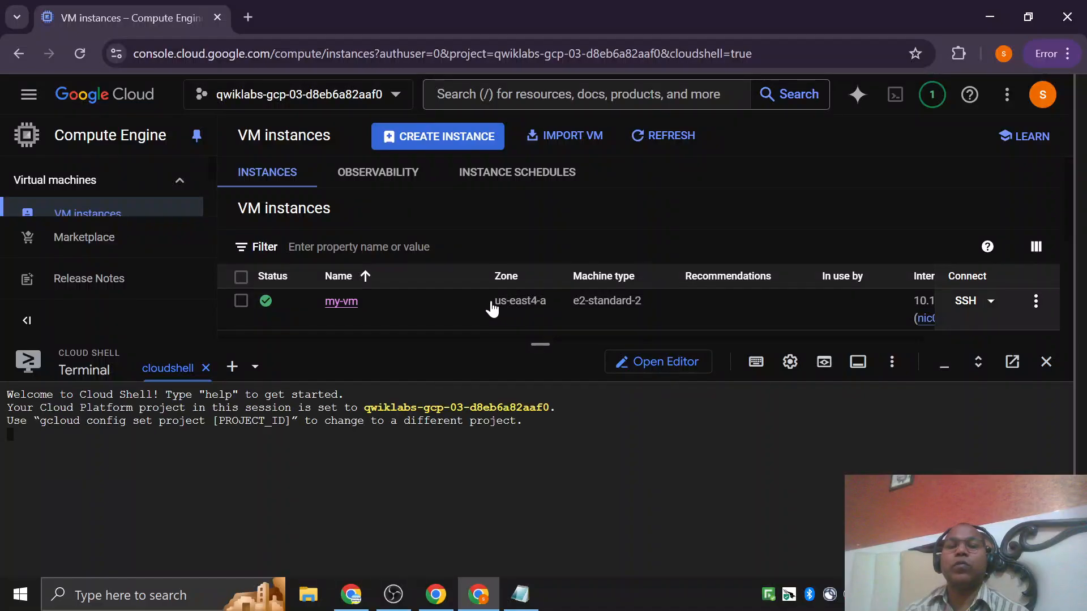
pyautogui.moveTo(492, 302); pyautogui.dragTo(542, 302)
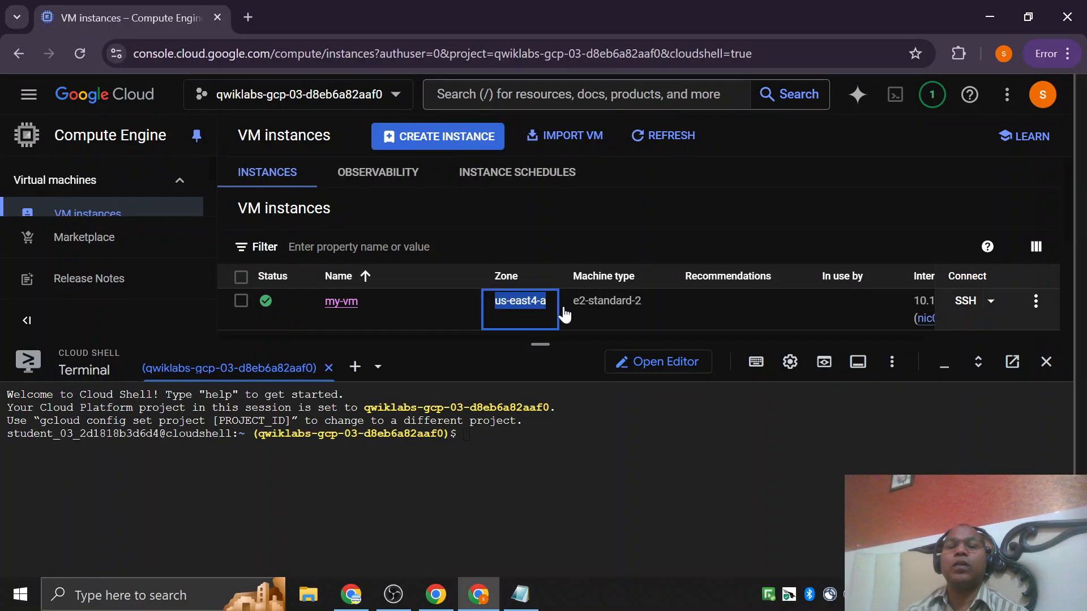
pyautogui.hotkey('alt', 'Tab')
pyautogui.press('Left')
pyautogui.press('Left')
pyautogui.press('Left')
pyautogui.press('Left')
pyautogui.press('Left')
pyautogui.press('Left')
pyautogui.press('Left')
pyautogui.press('Left')
pyautogui.press('Left')
pyautogui.press('Left')
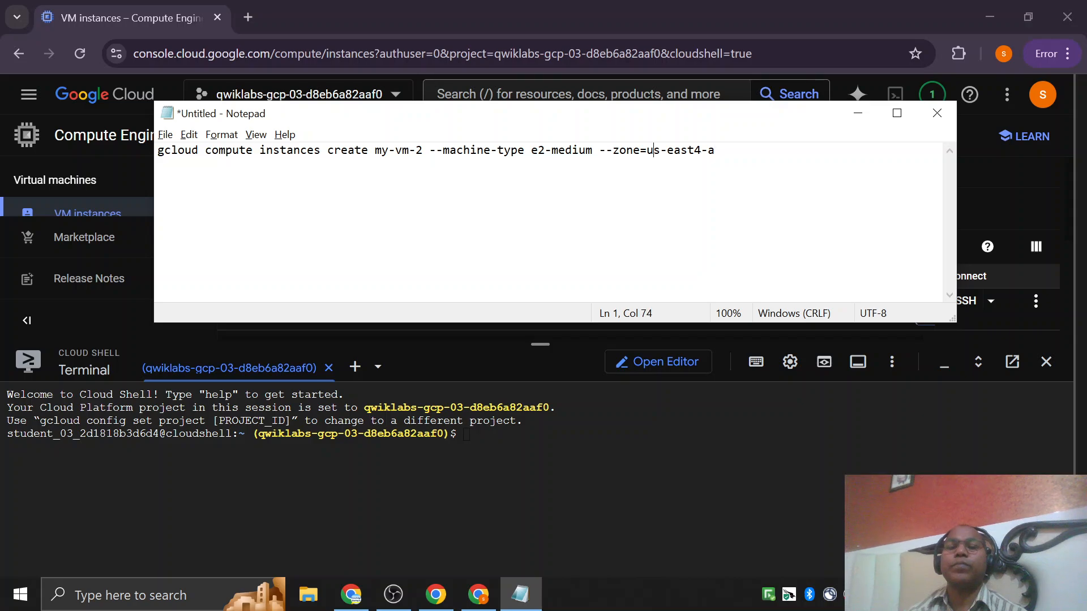
pyautogui.hotkey('shift', 'End')
pyautogui.write('us-east4-a')
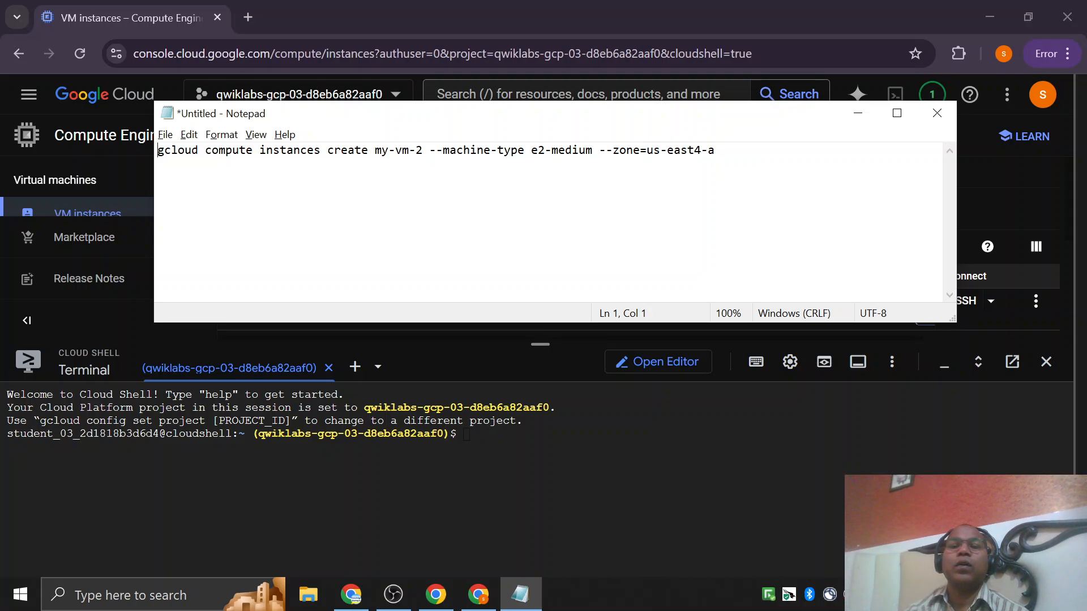
# Copy the gcloud command from Notepad into Cloud Shell, run it to create my-vm-2 as e2-medium in us-east4-a, and authorize the request.
pyautogui.hotkey('ctrl', 'a')
pyautogui.hotkey('ctrl', 'c')
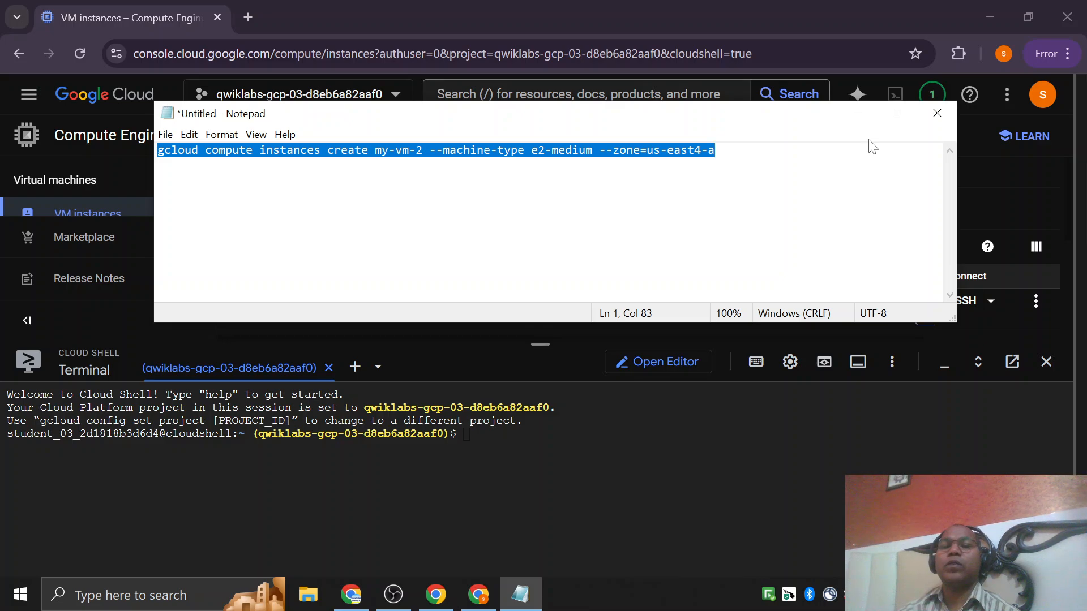
pyautogui.click(858, 114)
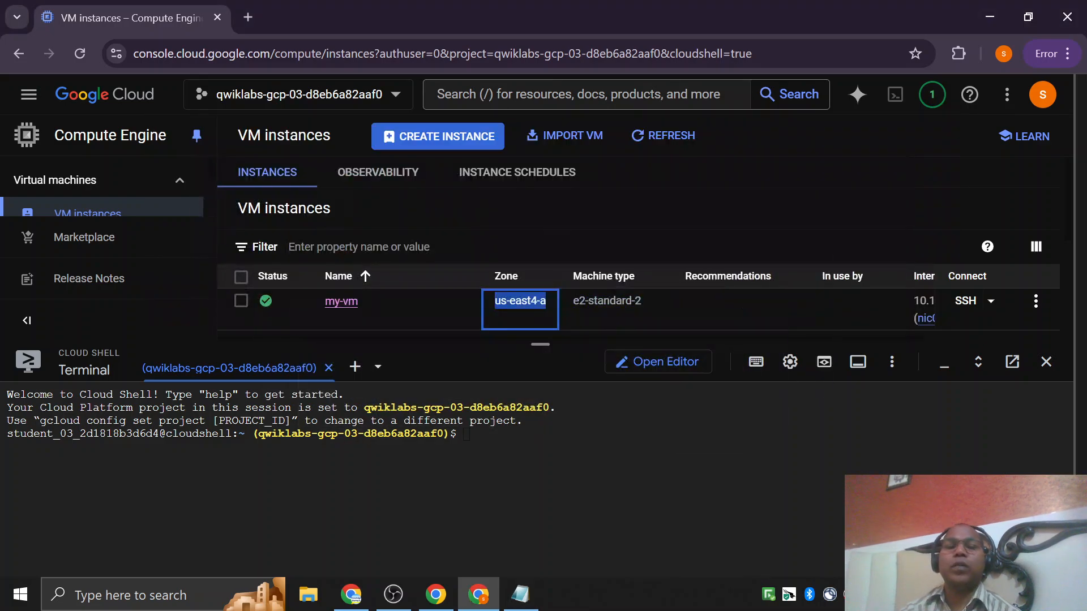
pyautogui.click(466, 435)
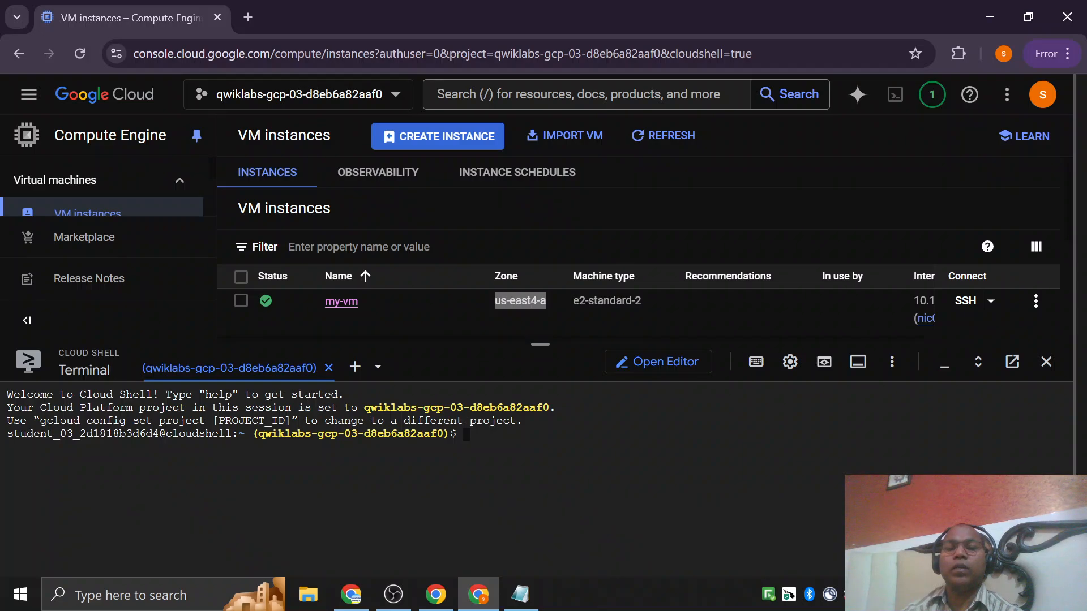
pyautogui.rightClick(583, 457)
pyautogui.click(617, 226)
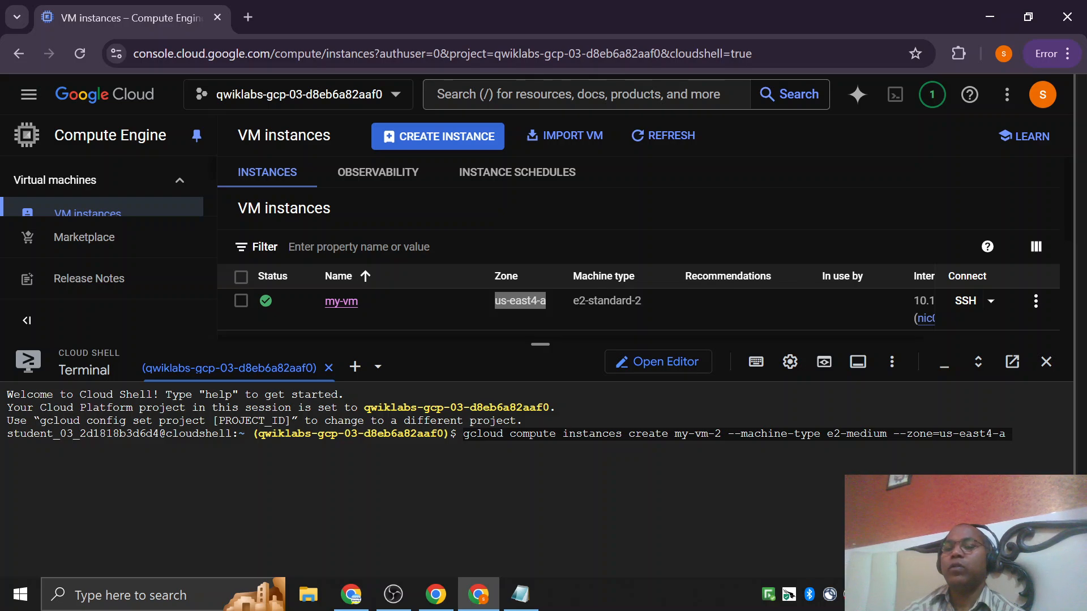
pyautogui.press('Return')
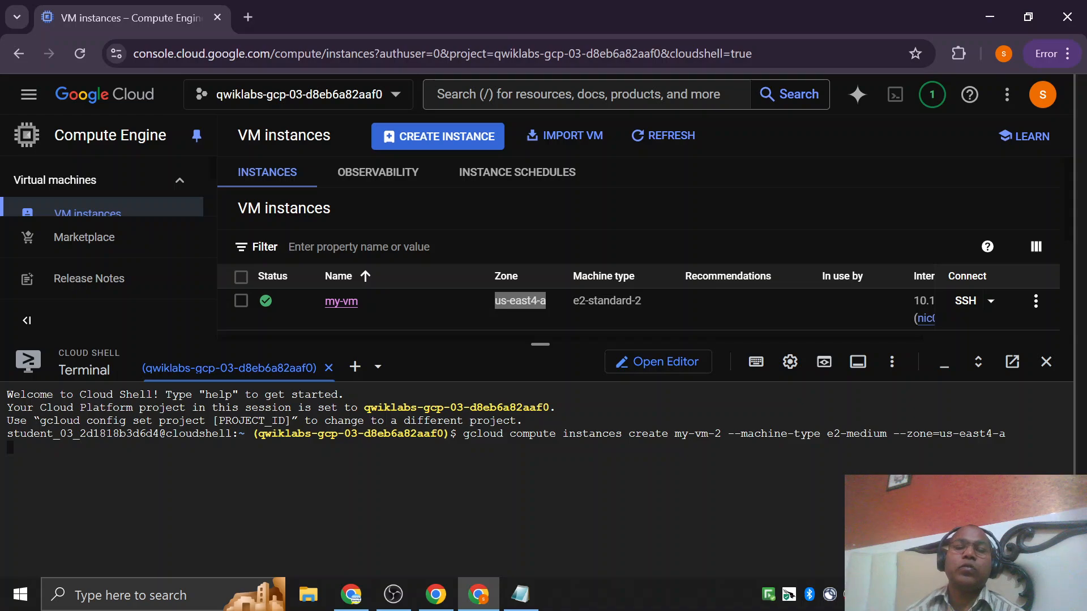
pyautogui.click(701, 518)
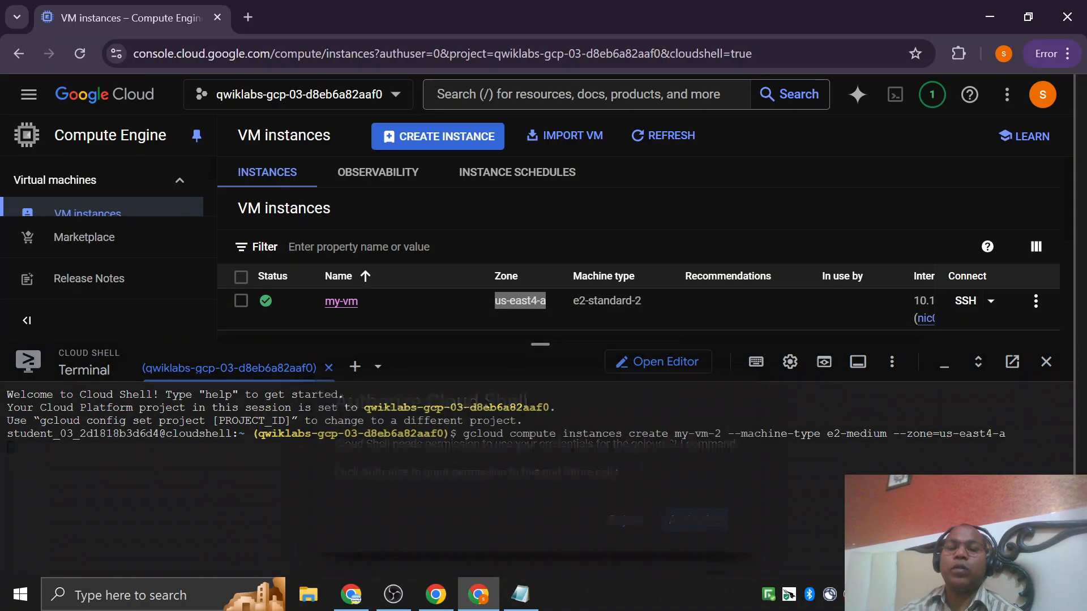
# Minimize the Cloud Shell terminal and check my-vm-2's zone, machine type and IP addresses in the VM instances list.
pyautogui.scroll(-3, 638, 247)
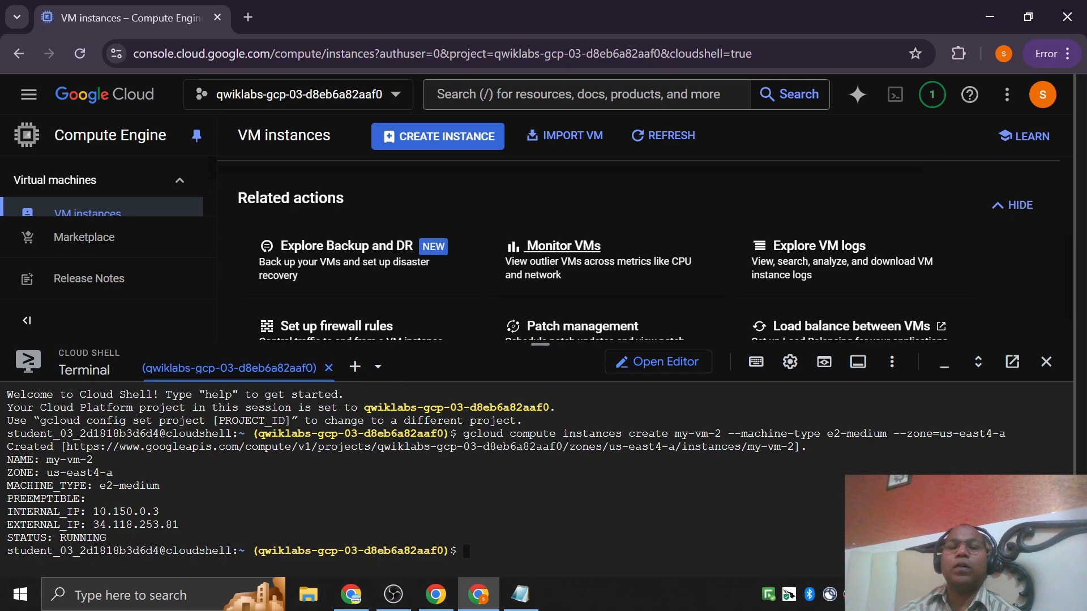
pyautogui.scroll(-2, 523, 281)
pyautogui.click(944, 368)
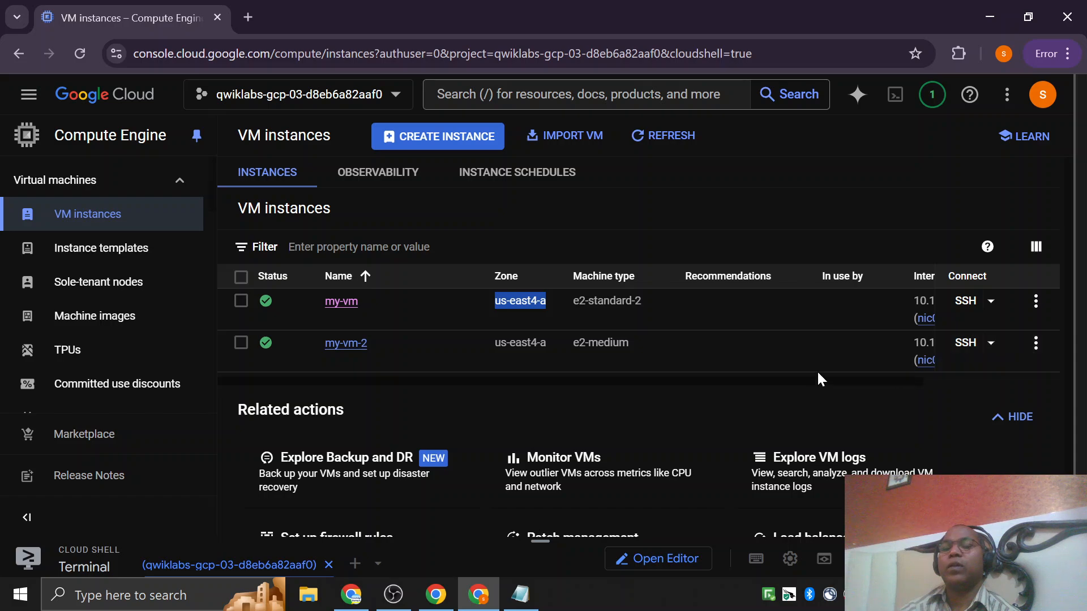
pyautogui.hscroll(3, 809, 362)
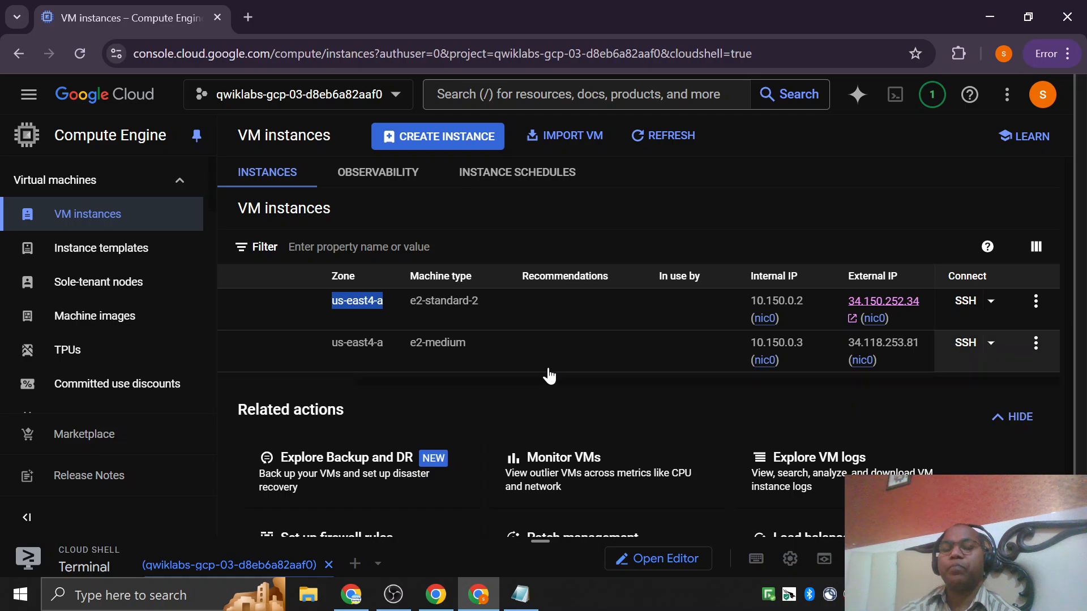
pyautogui.hscroll(-3, 548, 375)
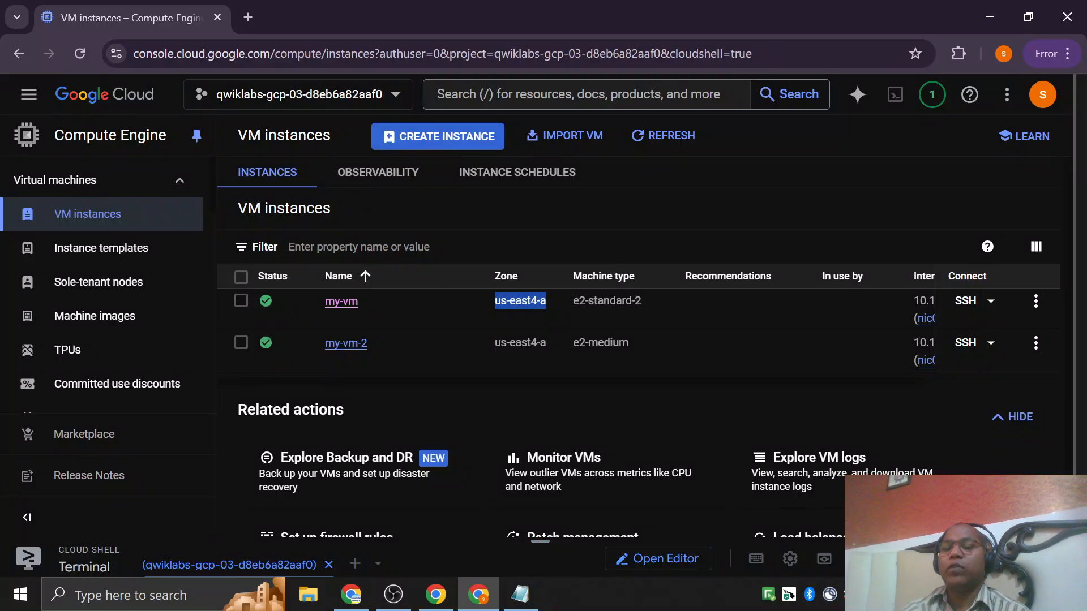
# Open Cloud Shell in its own browser tab and review the gcloud command used to create my-vm-2.
pyautogui.click(1012, 559)
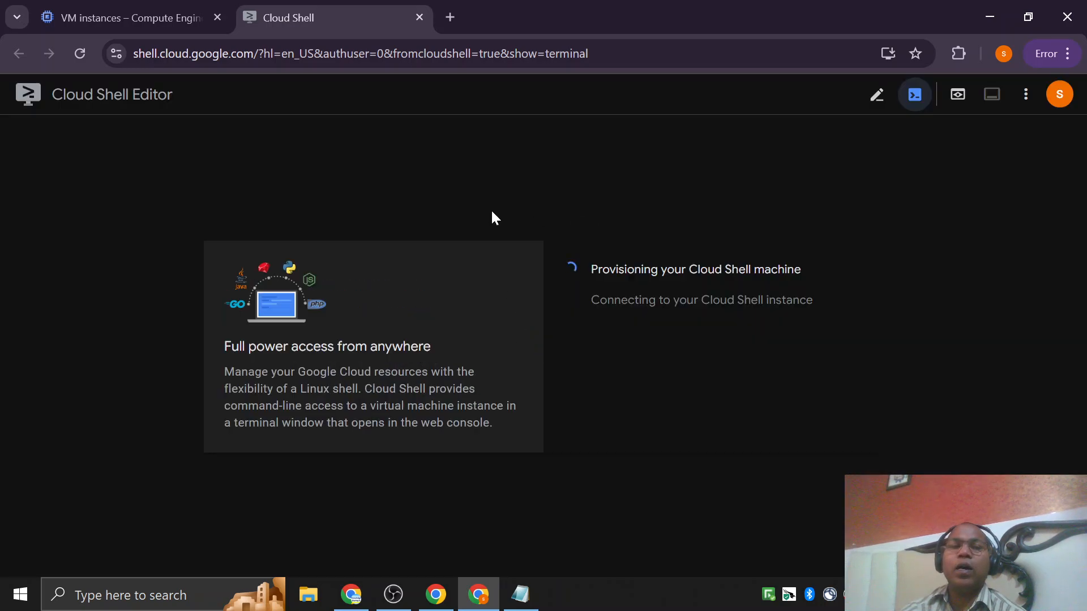
pyautogui.click(117, 17)
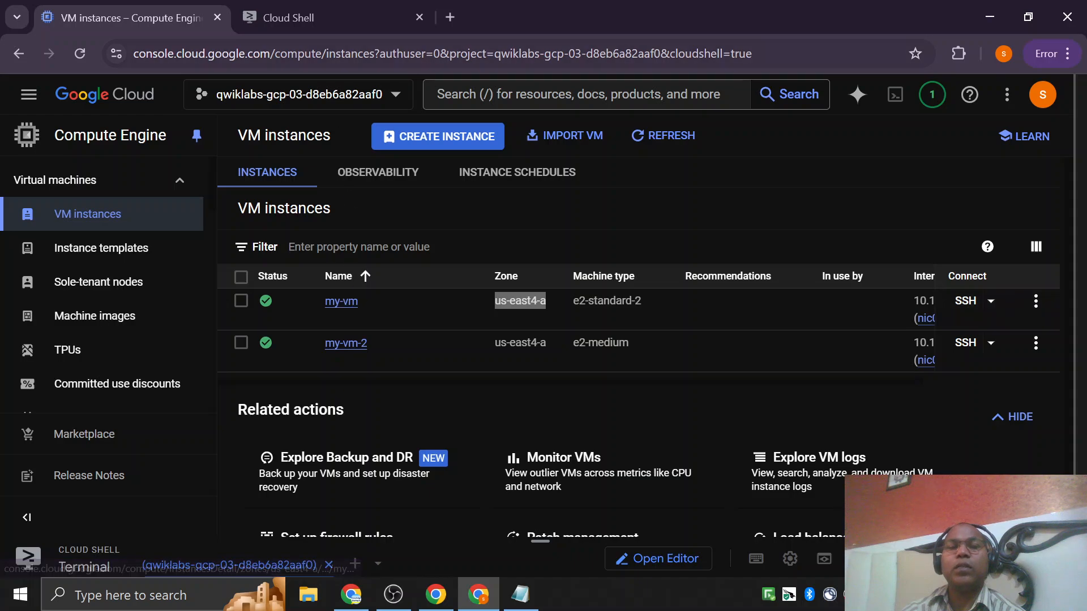
pyautogui.click(303, 17)
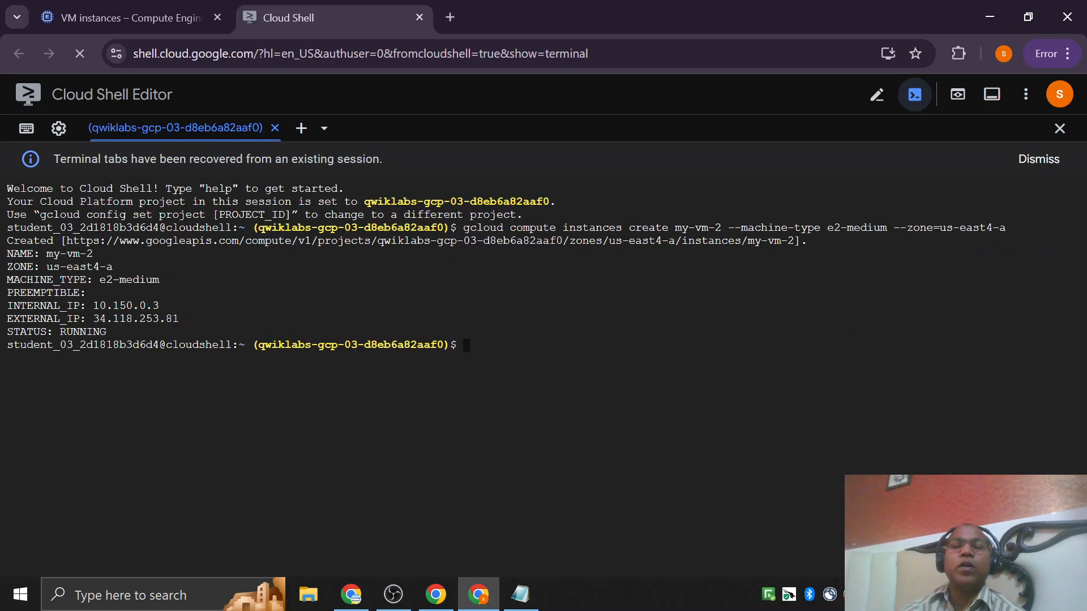
pyautogui.moveTo(463, 227); pyautogui.dragTo(954, 227)
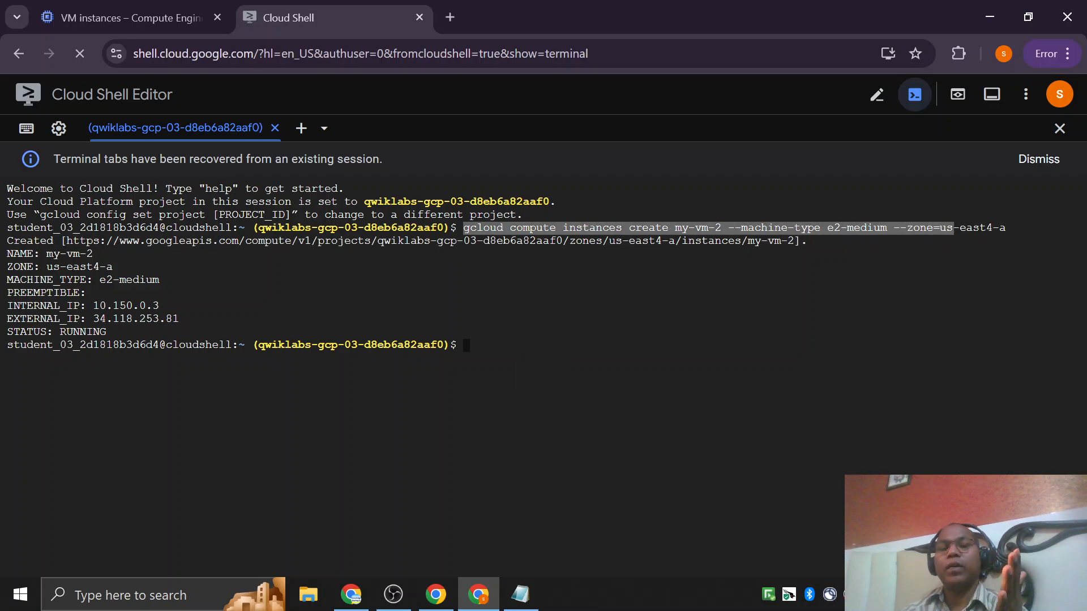
pyautogui.click(815, 264)
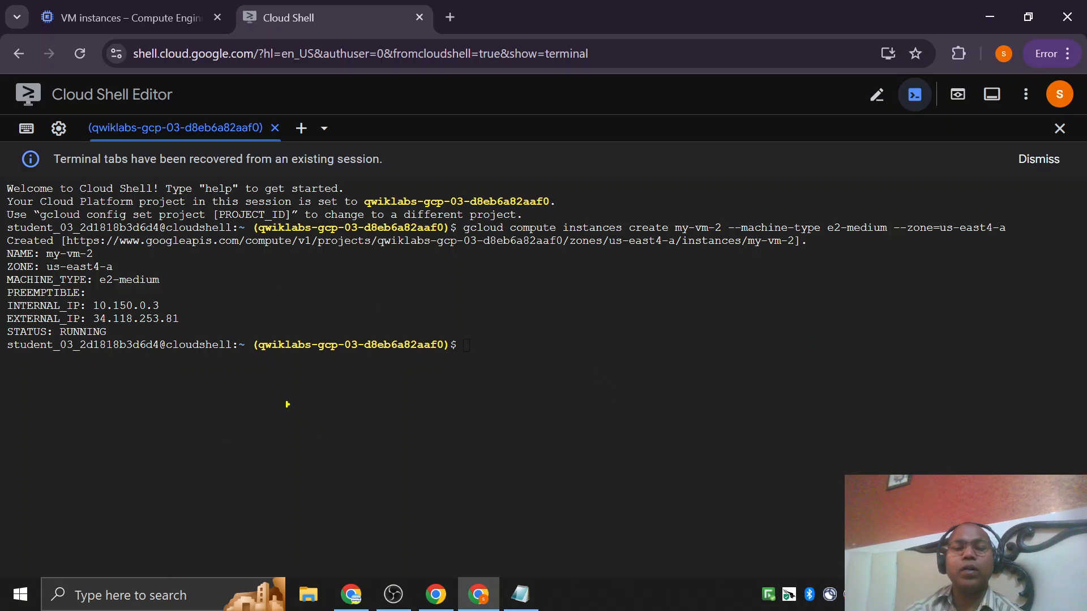
pyautogui.moveTo(294, 383)
pyautogui.mouseDown()
pyautogui.moveTo(189, 380)
pyautogui.moveTo(195, 520)
pyautogui.moveTo(315, 521)
pyautogui.moveTo(317, 394)
pyautogui.mouseUp()
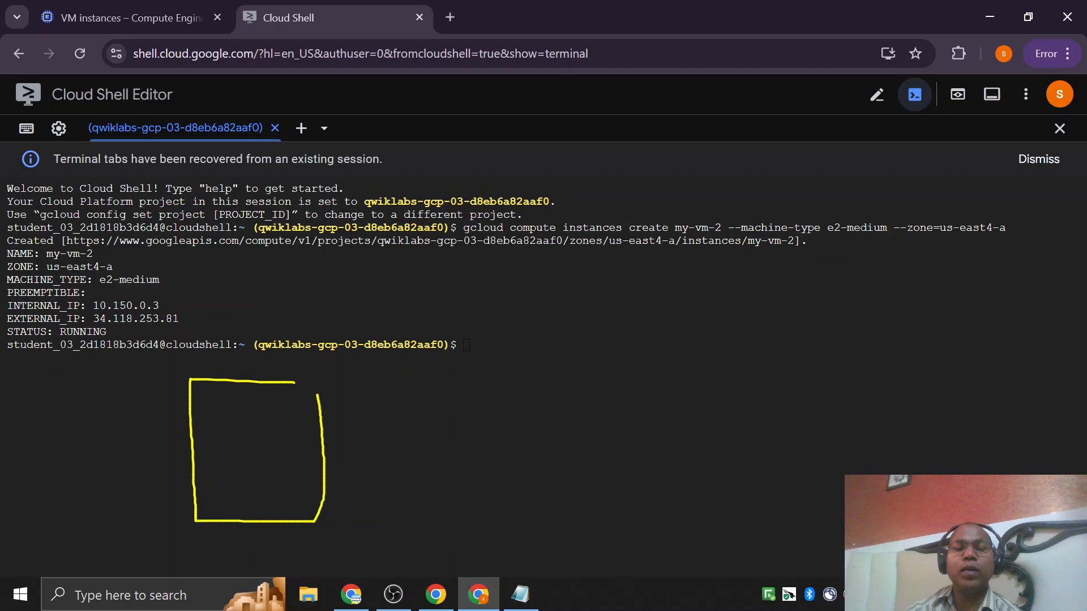
pyautogui.moveTo(228, 410); pyautogui.dragTo(304, 411)
pyautogui.moveTo(238, 437); pyautogui.dragTo(297, 437)
pyautogui.moveTo(238, 462); pyautogui.dragTo(305, 462)
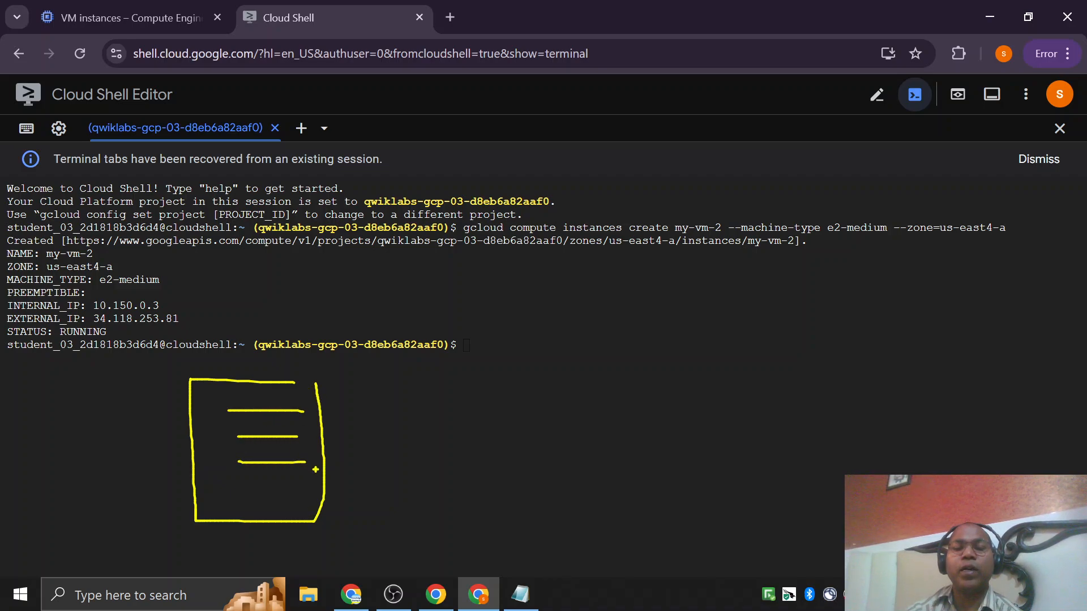
pyautogui.moveTo(259, 501)
pyautogui.mouseDown()
pyautogui.moveTo(204, 512)
pyautogui.moveTo(451, 404)
pyautogui.mouseUp()
pyautogui.moveTo(472, 322)
pyautogui.mouseDown()
pyautogui.moveTo(464, 415)
pyautogui.moveTo(587, 414)
pyautogui.mouseUp()
pyautogui.moveTo(480, 320); pyautogui.dragTo(604, 400)
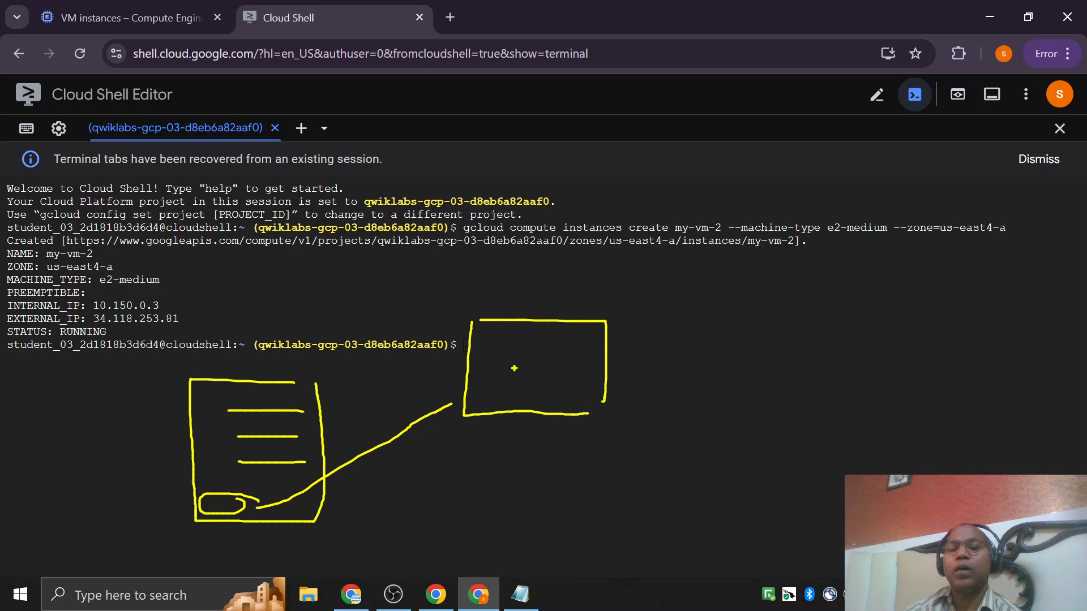
pyautogui.moveTo(480, 362); pyautogui.dragTo(631, 362)
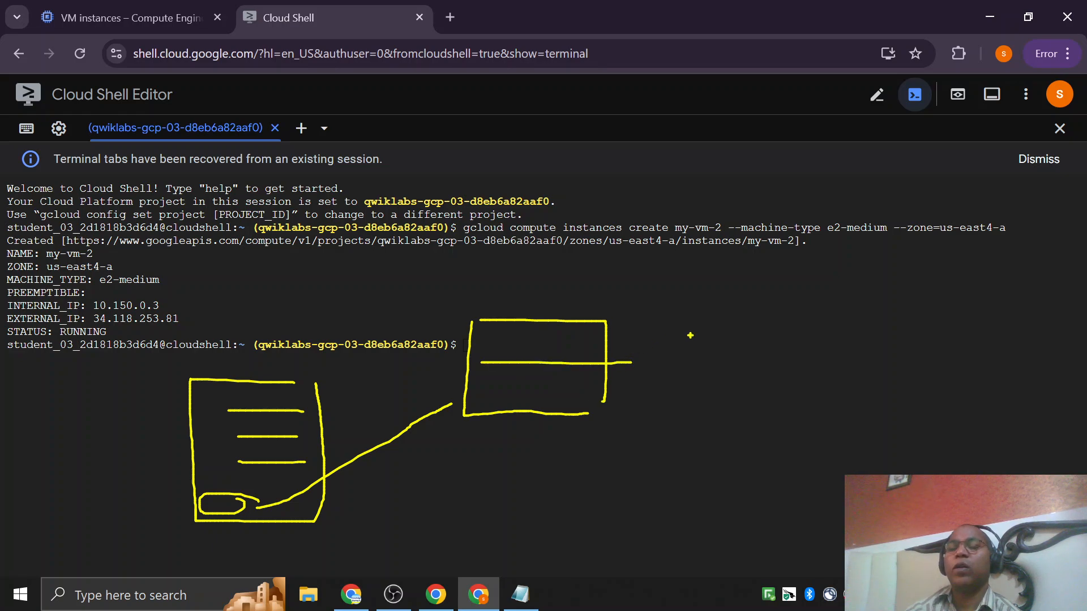
pyautogui.moveTo(762, 308)
pyautogui.mouseDown()
pyautogui.moveTo(701, 358)
pyautogui.moveTo(658, 529)
pyautogui.moveTo(937, 408)
pyautogui.moveTo(805, 354)
pyautogui.mouseUp()
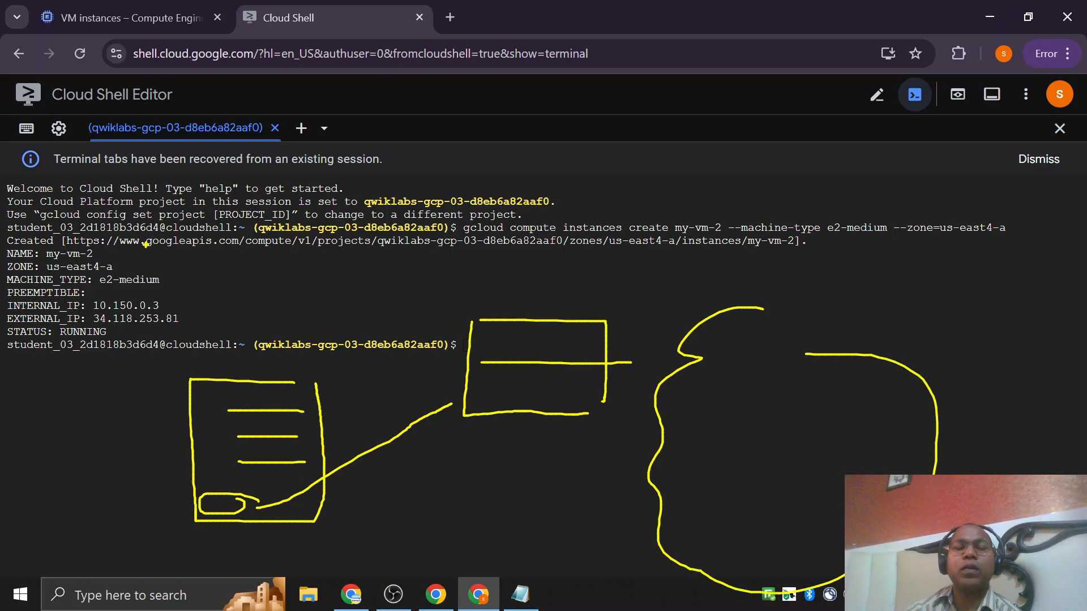
pyautogui.moveTo(146, 244); pyautogui.dragTo(221, 232)
pyautogui.moveTo(244, 495); pyautogui.dragTo(474, 523)
pyautogui.moveTo(498, 485)
pyautogui.mouseDown()
pyautogui.moveTo(558, 468)
pyautogui.moveTo(568, 486)
pyautogui.moveTo(711, 428)
pyautogui.moveTo(739, 435)
pyautogui.mouseUp()
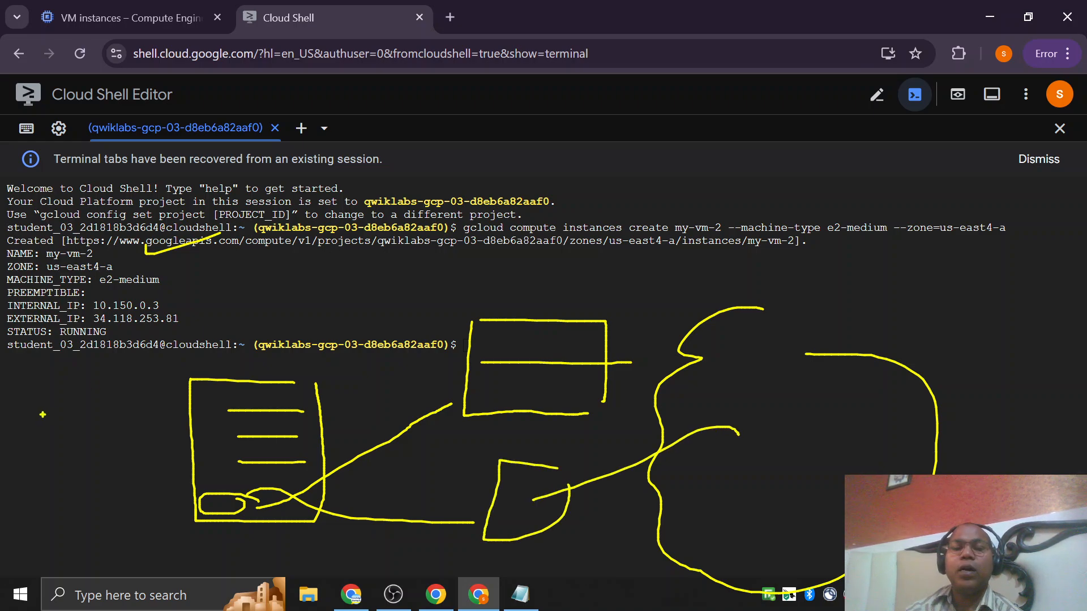
pyautogui.moveTo(62, 407)
pyautogui.mouseDown()
pyautogui.moveTo(163, 412)
pyautogui.moveTo(156, 421)
pyautogui.mouseUp()
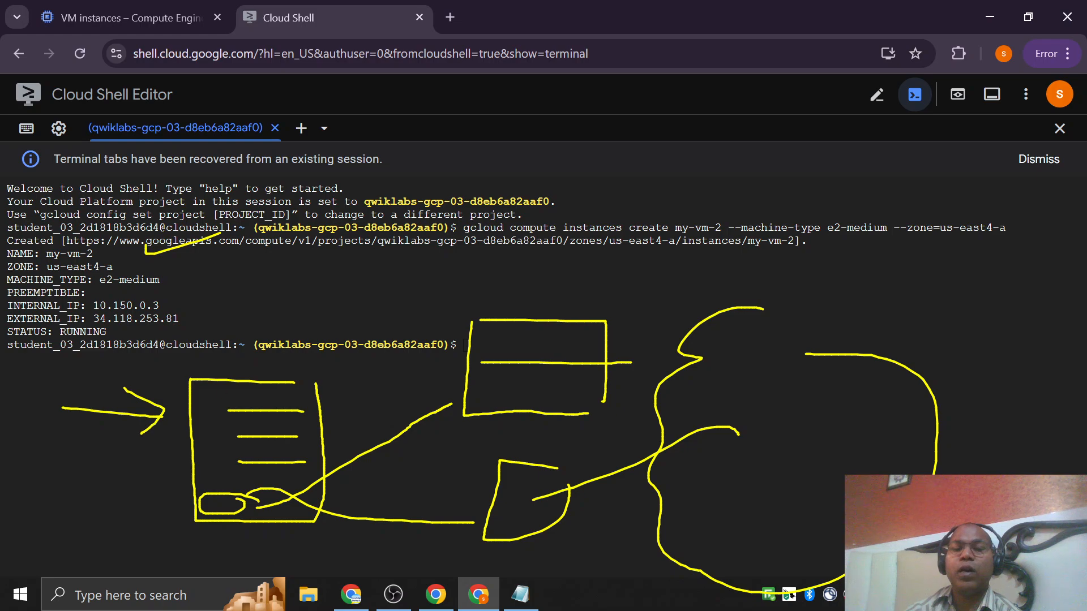
pyautogui.moveTo(535, 262); pyautogui.dragTo(496, 306)
pyautogui.moveTo(485, 286); pyautogui.dragTo(515, 293)
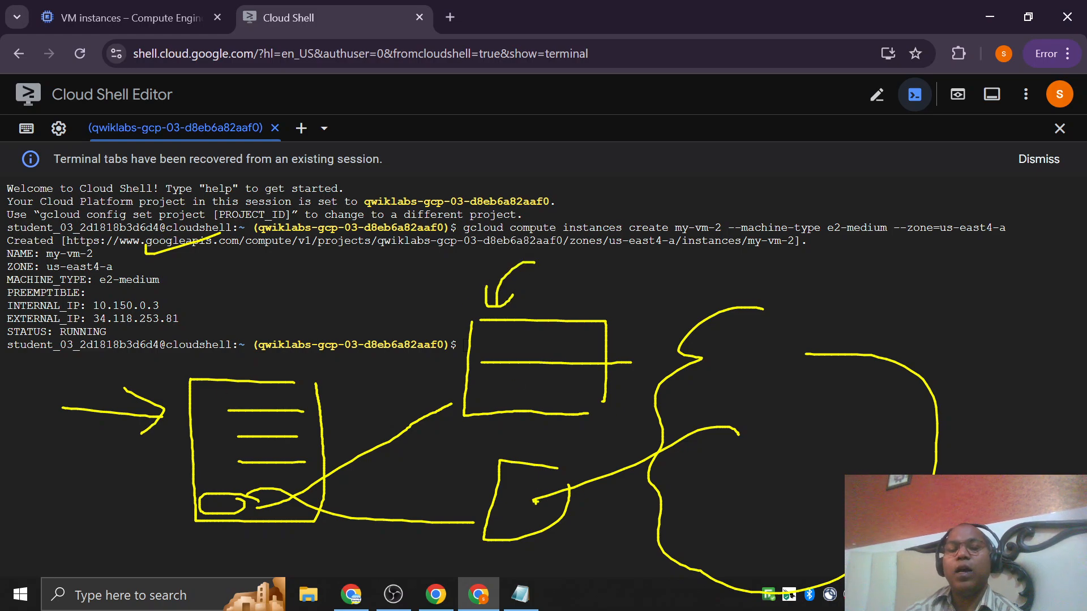
pyautogui.moveTo(528, 492)
pyautogui.mouseDown()
pyautogui.moveTo(509, 524)
pyautogui.moveTo(541, 526)
pyautogui.moveTo(552, 514)
pyautogui.mouseUp()
pyautogui.moveTo(652, 405)
pyautogui.mouseDown()
pyautogui.moveTo(730, 409)
pyautogui.moveTo(641, 482)
pyautogui.moveTo(729, 410)
pyautogui.mouseUp()
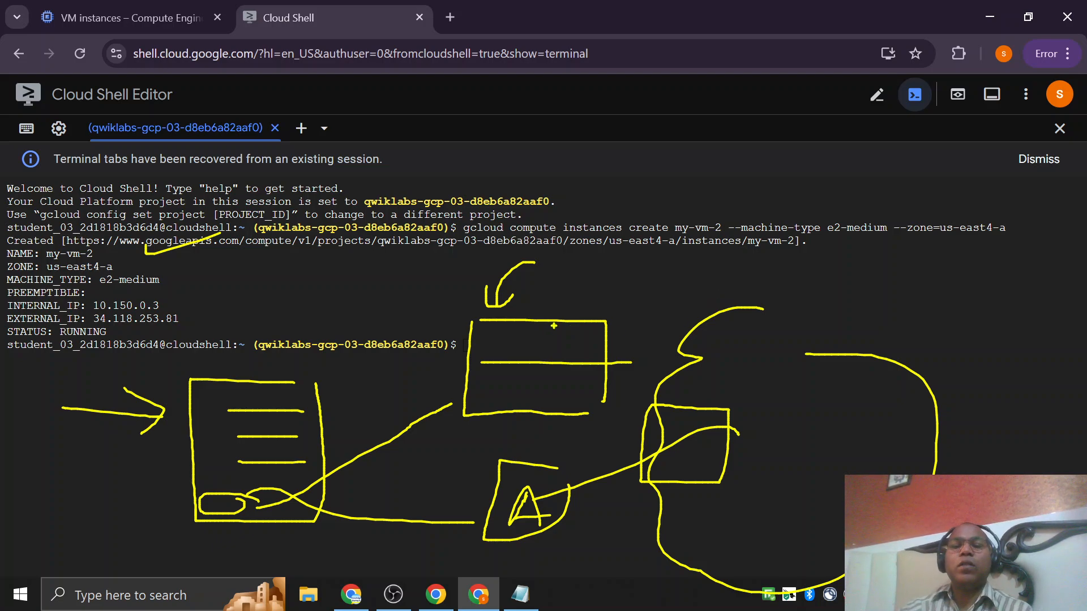
pyautogui.press('Escape')
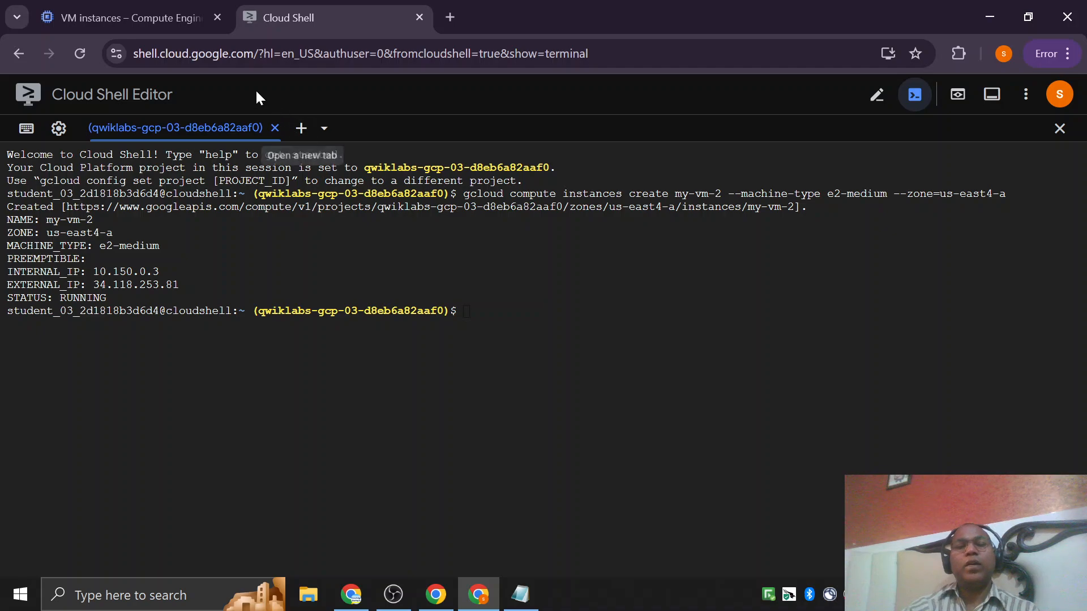
# Return to the VM instances list and review the my-vm and my-vm-2 entries.
pyautogui.click(135, 17)
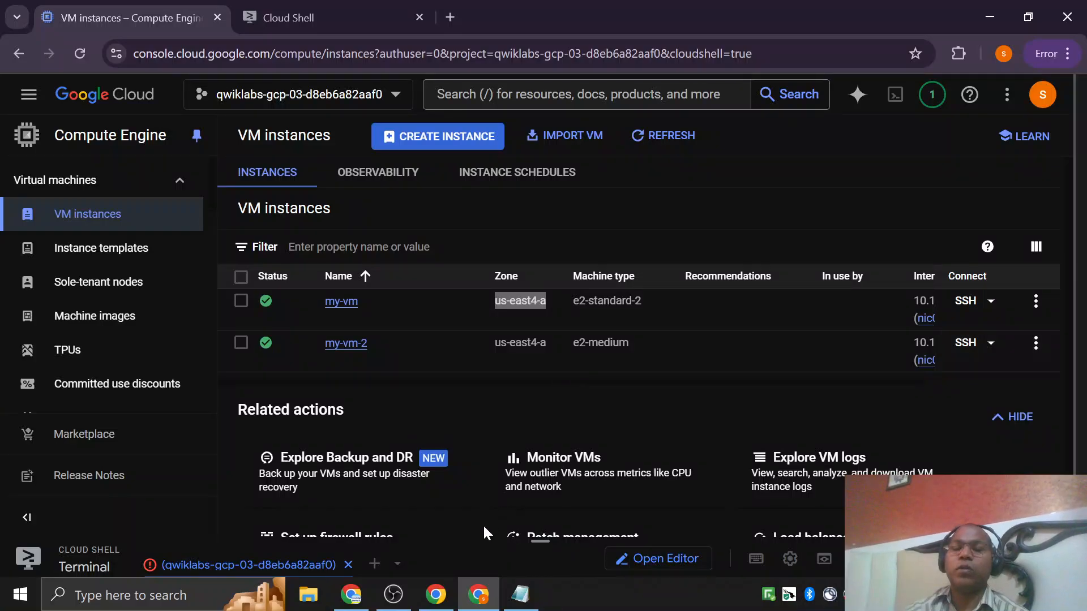
pyautogui.scroll(-1, 532, 386)
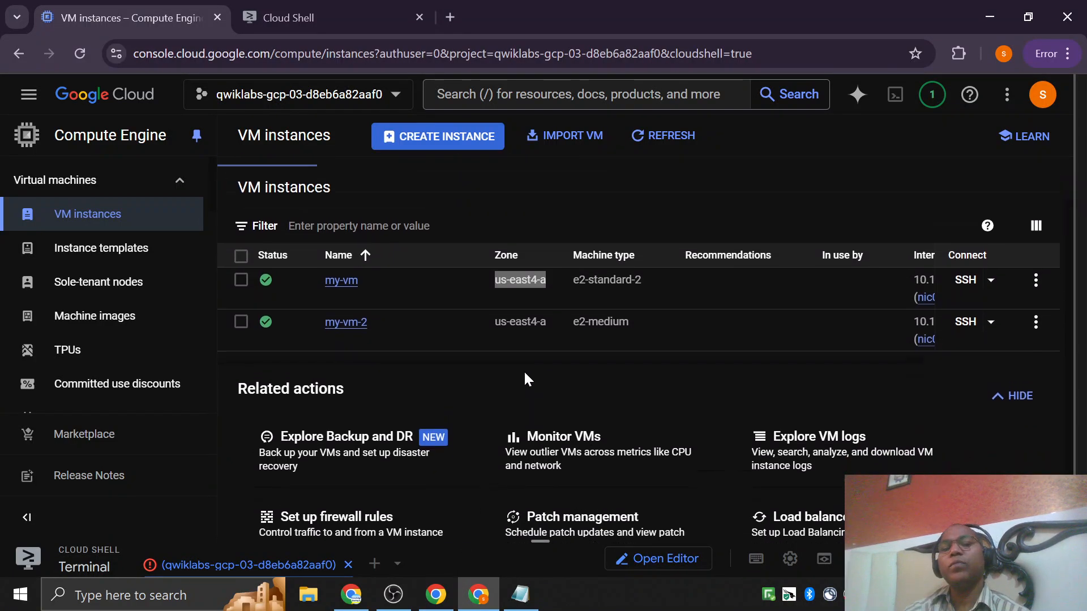
pyautogui.scroll(1, 525, 370)
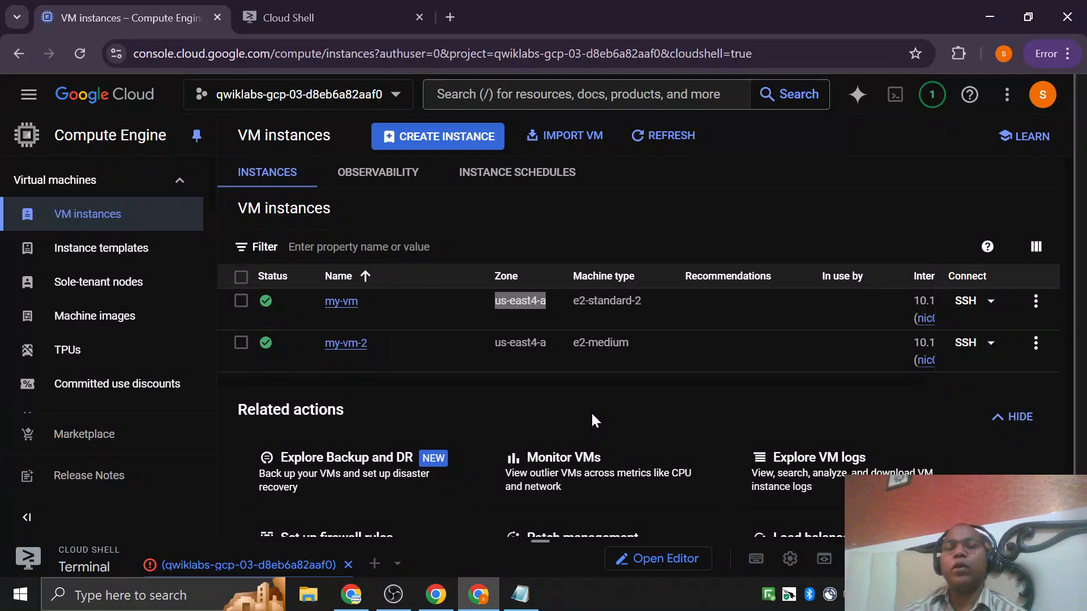
pyautogui.click(621, 412)
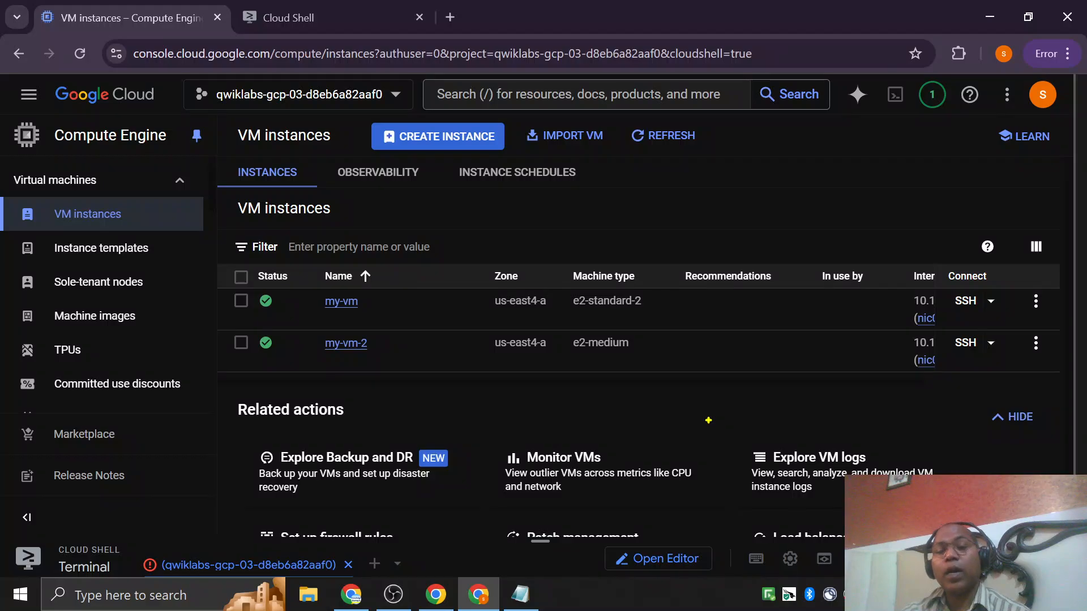
pyautogui.moveTo(600, 188)
pyautogui.mouseDown()
pyautogui.moveTo(704, 192)
pyautogui.moveTo(600, 255)
pyautogui.moveTo(735, 265)
pyautogui.moveTo(735, 189)
pyautogui.moveTo(679, 191)
pyautogui.mouseUp()
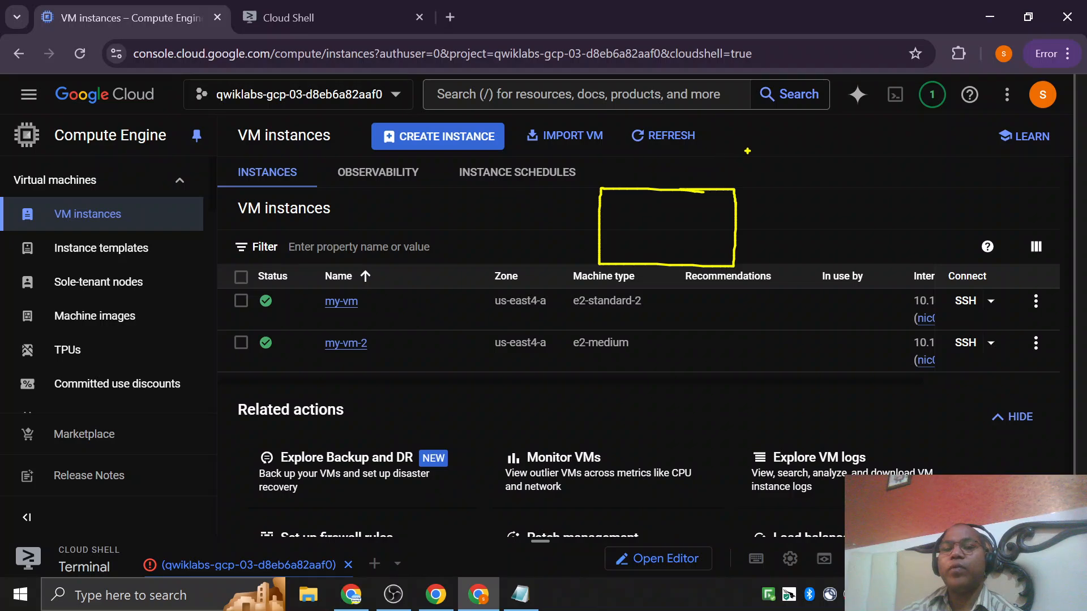
pyautogui.moveTo(751, 164); pyautogui.dragTo(752, 180)
pyautogui.moveTo(741, 181)
pyautogui.mouseDown()
pyautogui.moveTo(821, 212)
pyautogui.moveTo(869, 211)
pyautogui.mouseUp()
pyautogui.moveTo(889, 212); pyautogui.dragTo(913, 211)
pyautogui.moveTo(924, 211); pyautogui.dragTo(967, 210)
pyautogui.moveTo(975, 209); pyautogui.dragTo(994, 208)
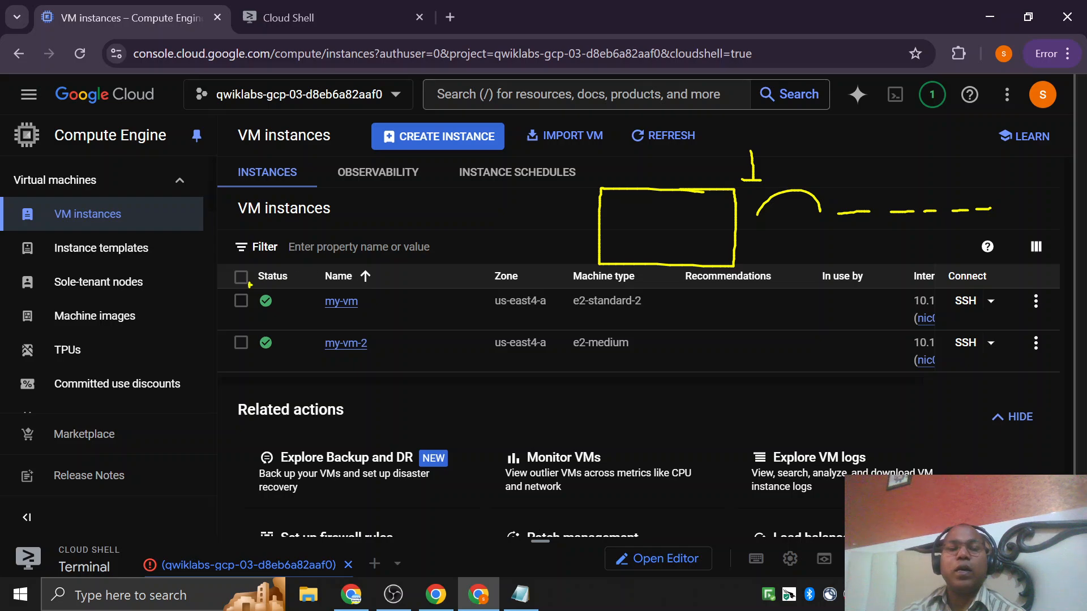
pyautogui.moveTo(217, 294); pyautogui.dragTo(264, 266)
pyautogui.moveTo(218, 348); pyautogui.dragTo(258, 338)
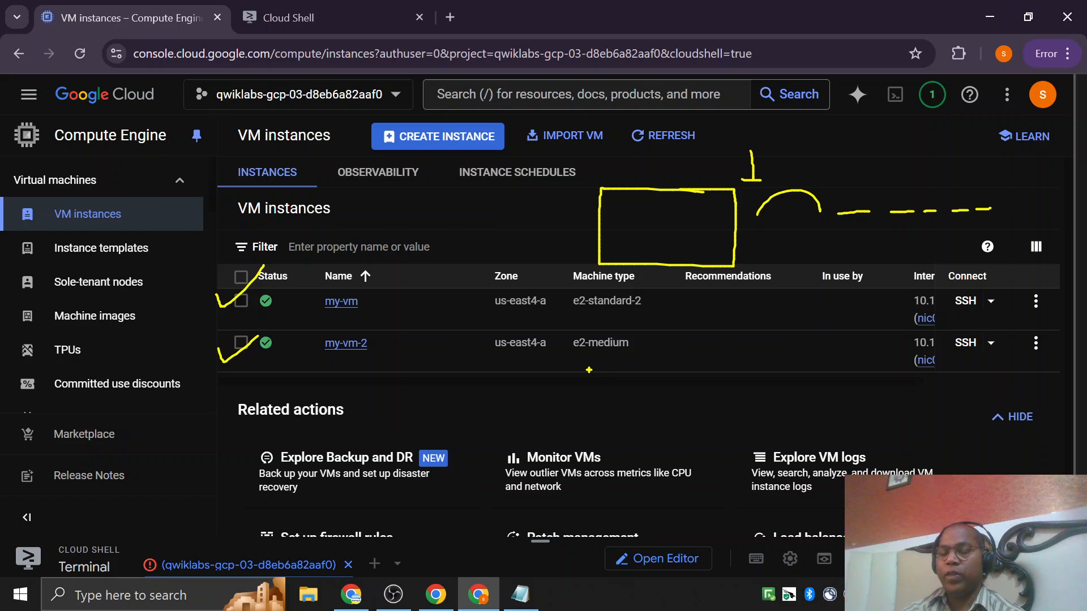
pyautogui.moveTo(704, 152)
pyautogui.mouseDown()
pyautogui.moveTo(650, 184)
pyautogui.moveTo(681, 191)
pyautogui.mouseUp()
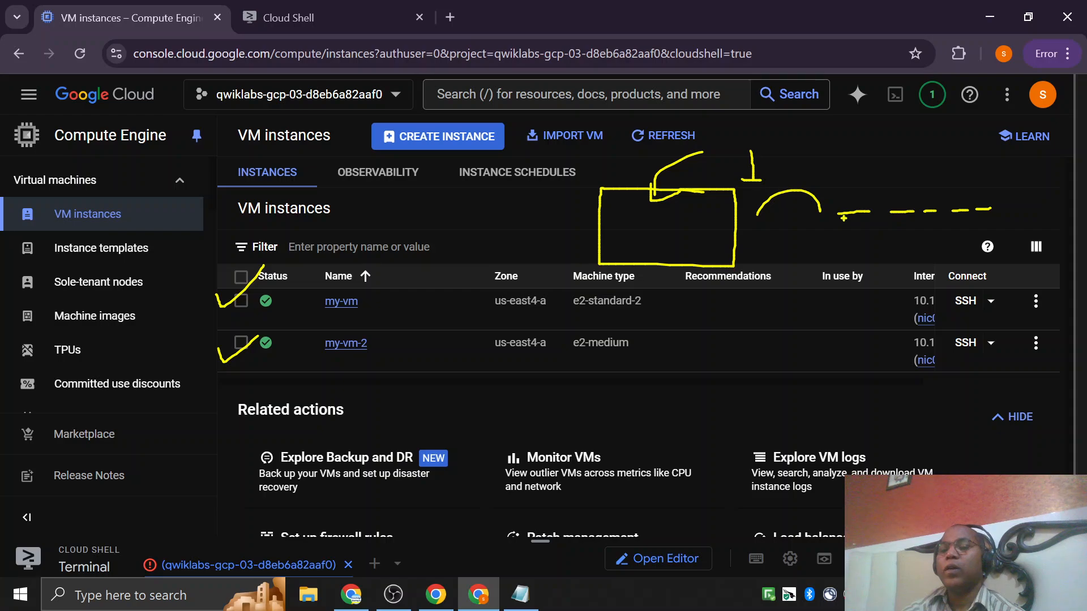
pyautogui.moveTo(840, 218); pyautogui.dragTo(968, 224)
pyautogui.moveTo(991, 225); pyautogui.dragTo(1033, 226)
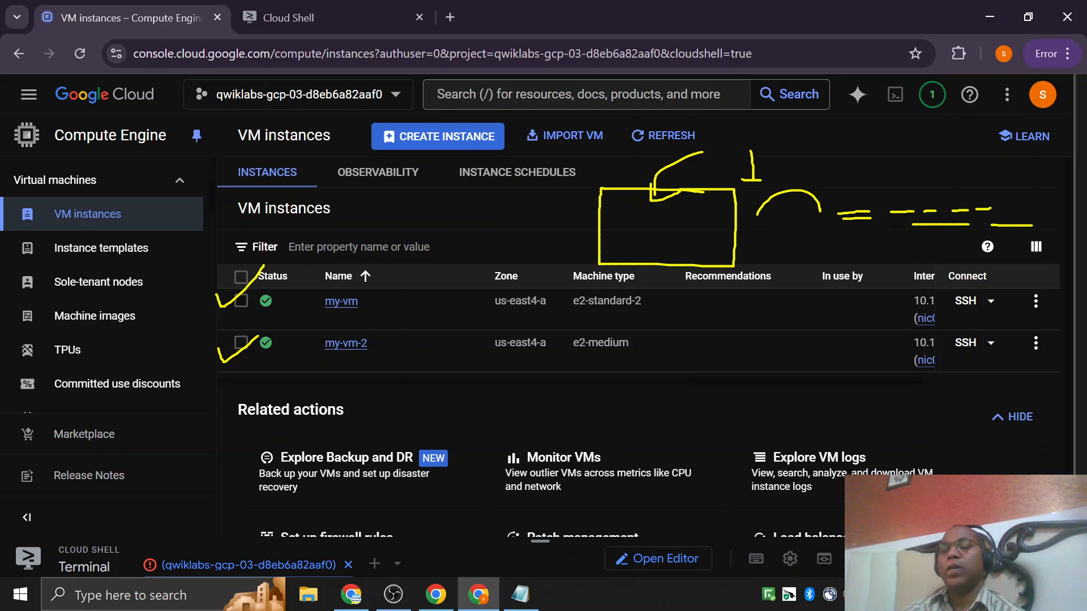
pyautogui.press('Escape')
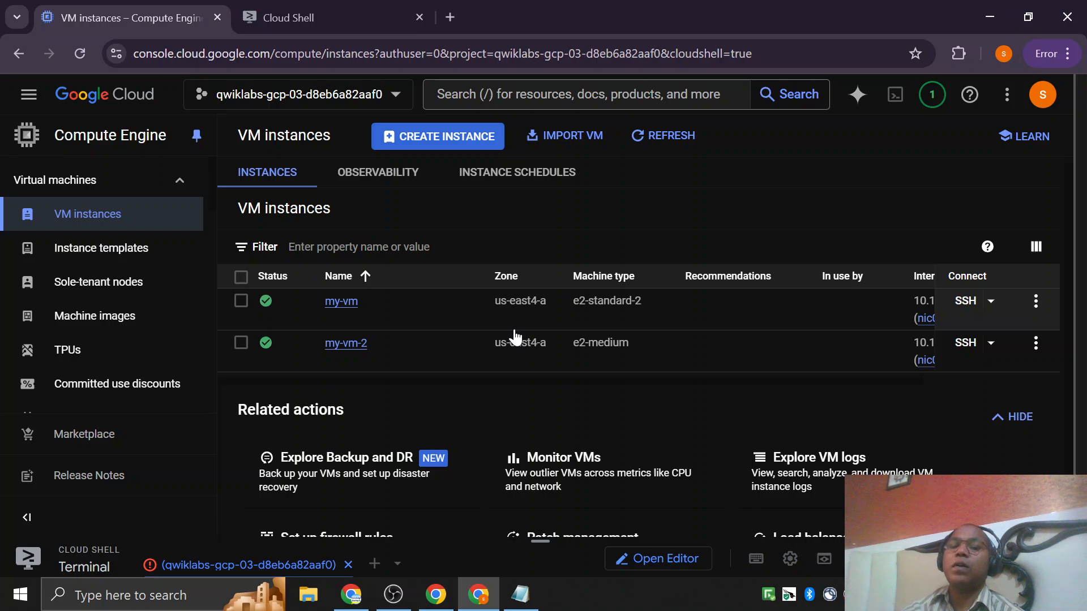
# Stop the my-vm-2 instance, and delete the my-vm instance together with its boot disk.
pyautogui.click(241, 343)
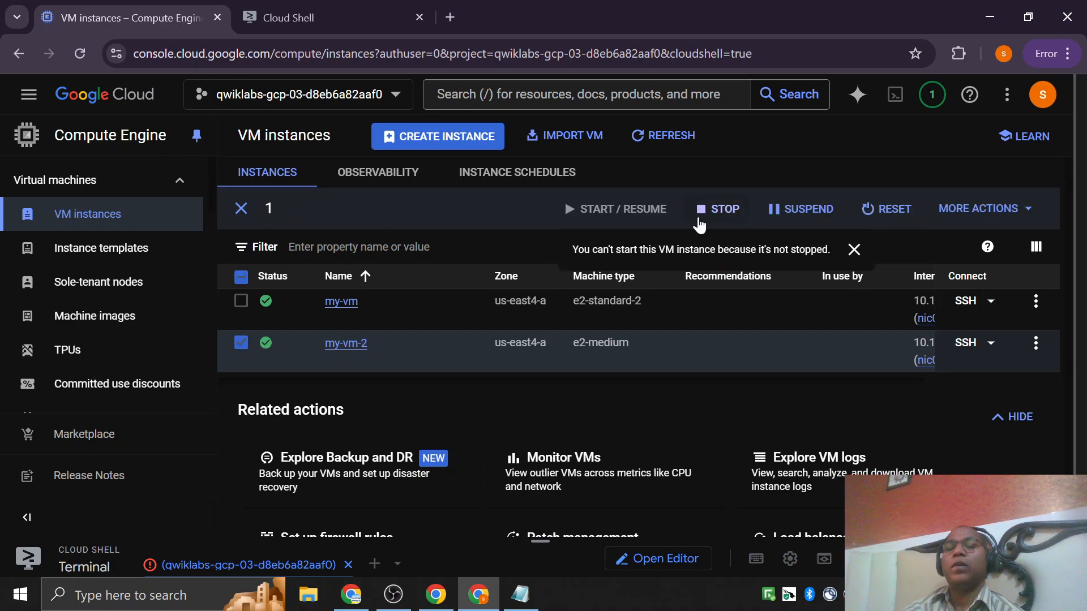
pyautogui.click(726, 209)
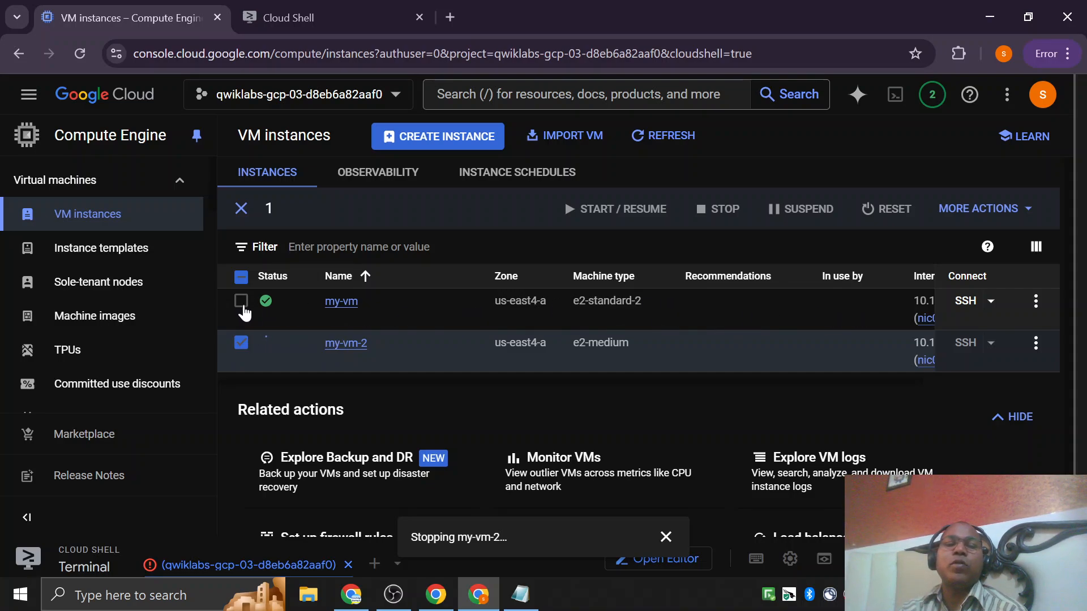
pyautogui.click(1035, 302)
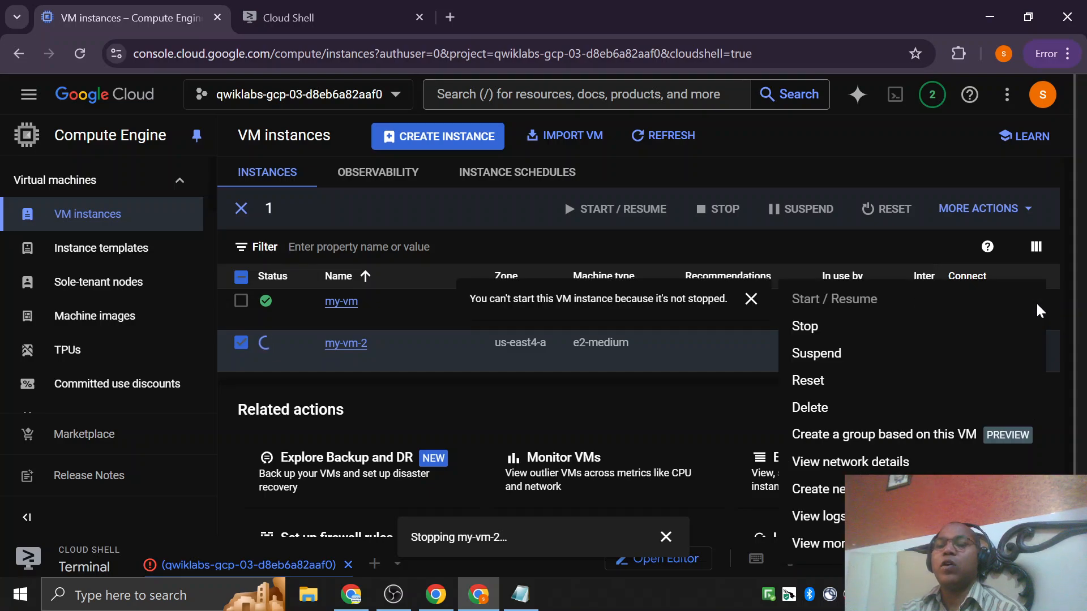
pyautogui.click(809, 407)
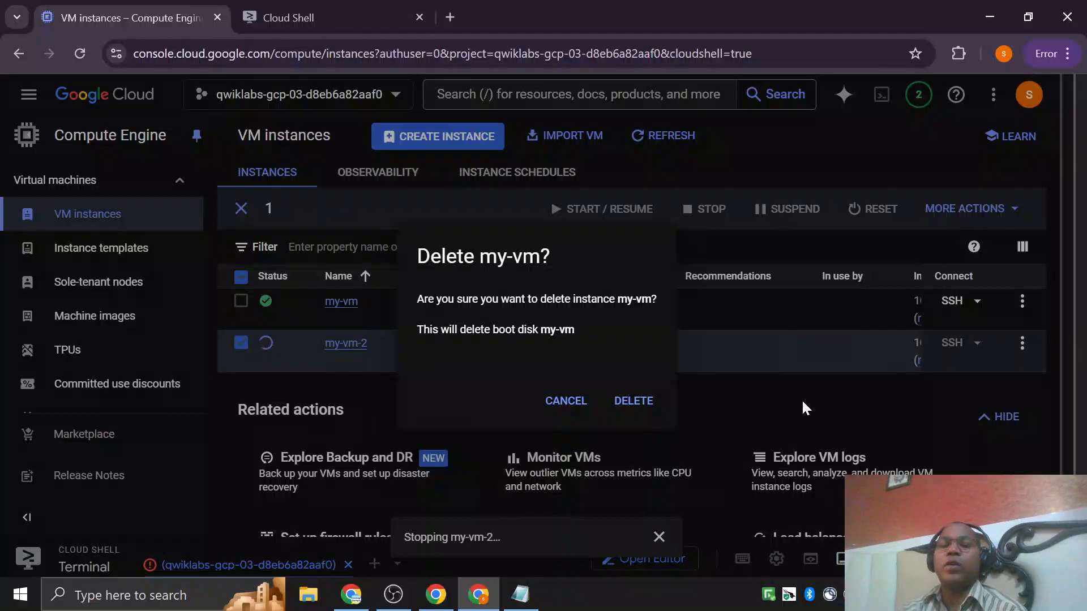
pyautogui.click(633, 400)
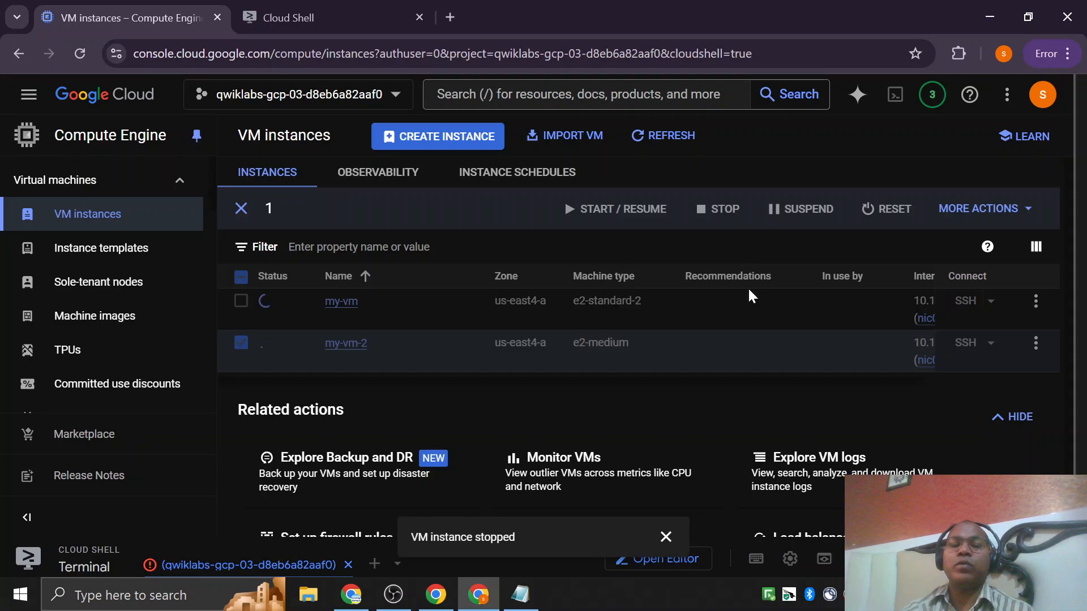
pyautogui.click(666, 536)
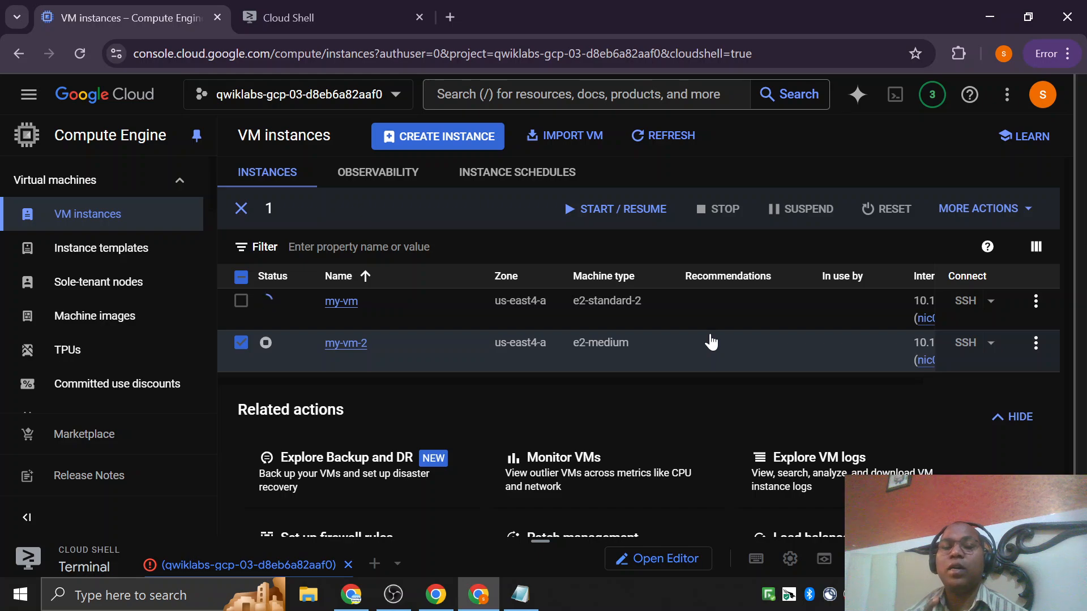
pyautogui.click(642, 136)
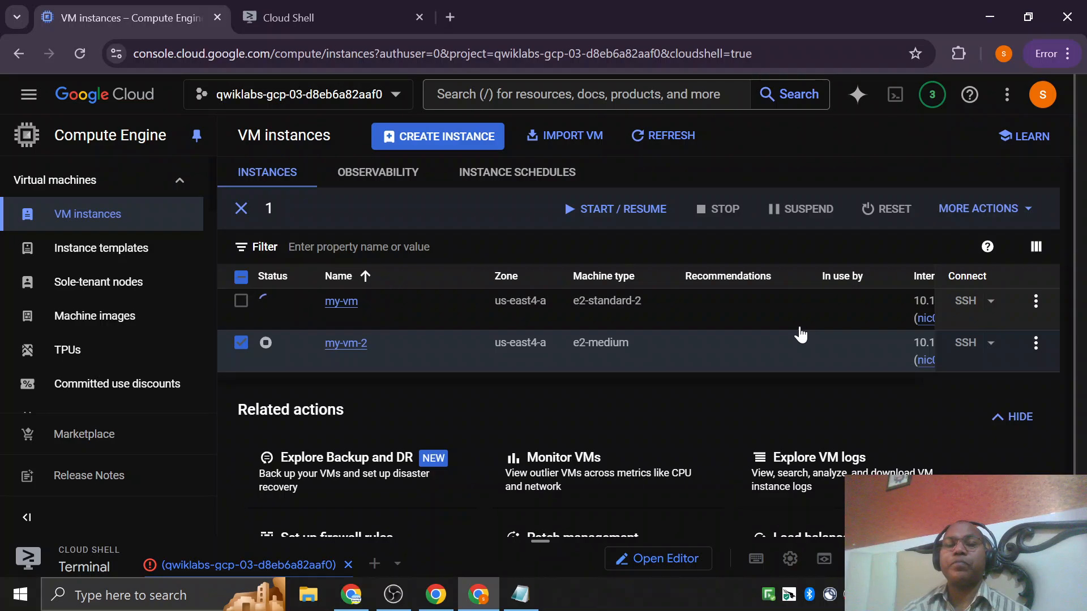
# Start the stopped my-vm-2 instance again and confirm the charge notice for running it.
pyautogui.moveTo(268, 347)
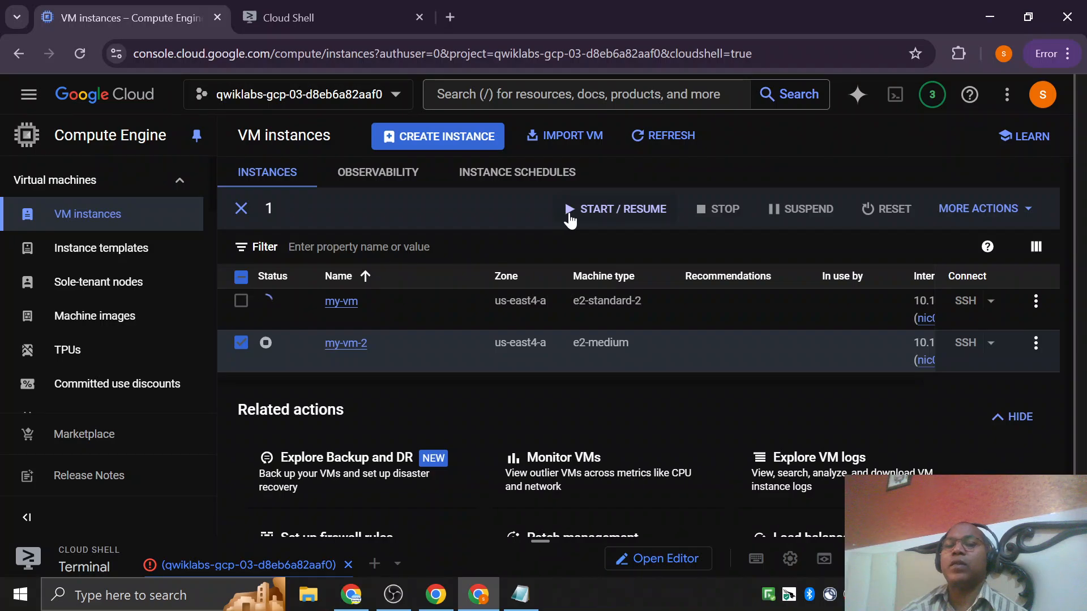
pyautogui.click(1037, 345)
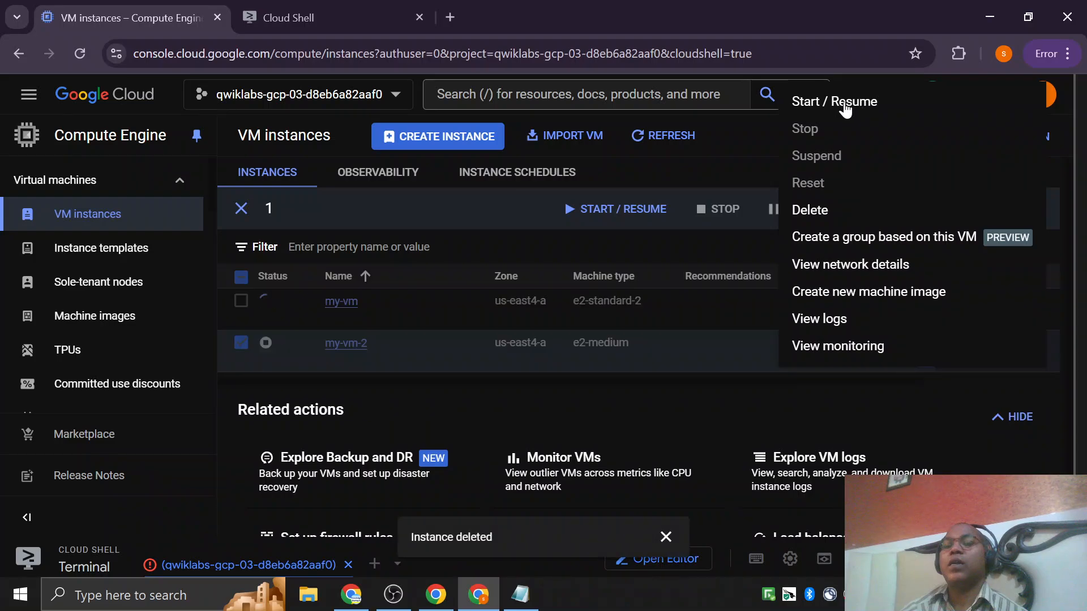
pyautogui.click(845, 103)
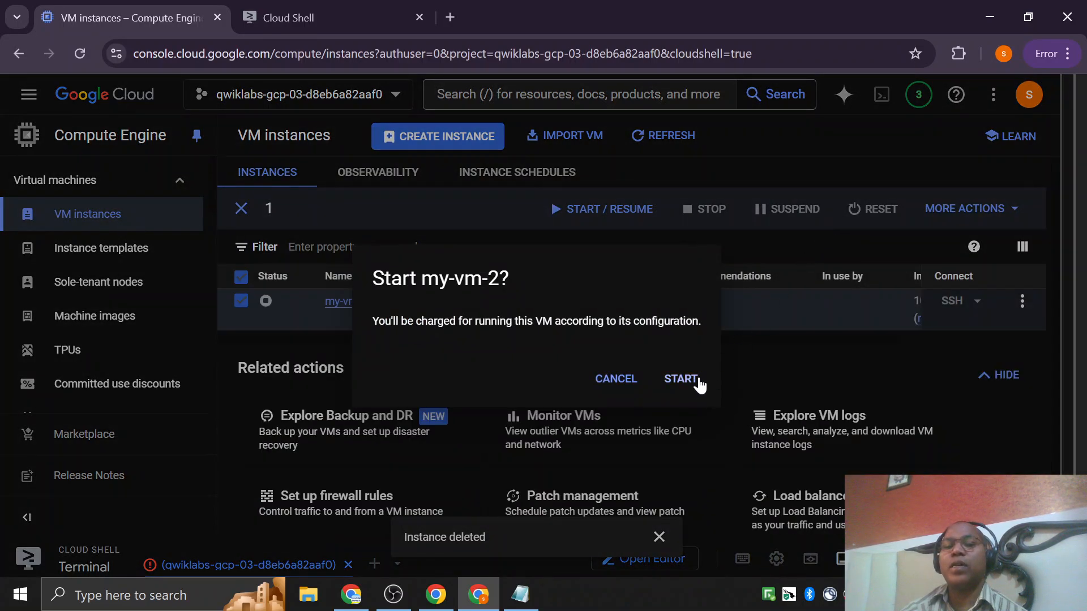
pyautogui.click(679, 378)
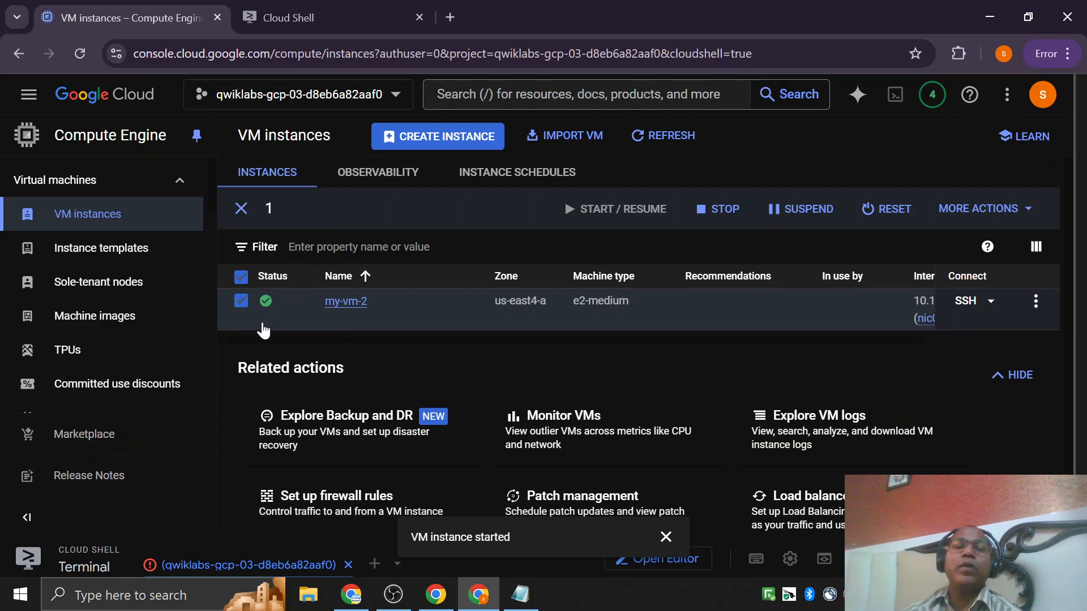
# Open my-vm-2's details page and look through its networking, firewall and boot disk settings.
pyautogui.click(353, 310)
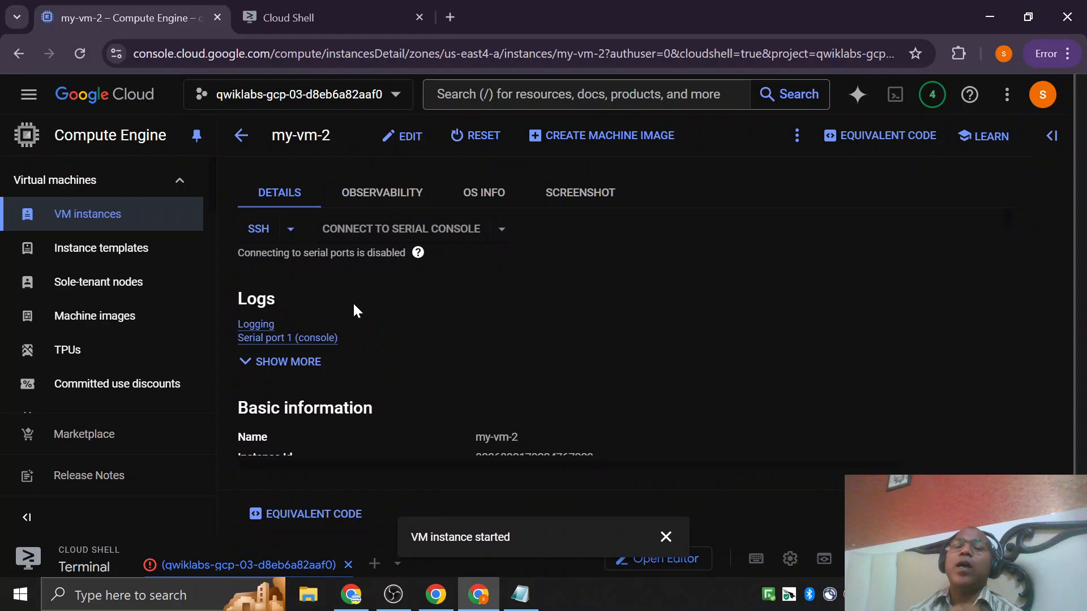
pyautogui.scroll(-10, 463, 339)
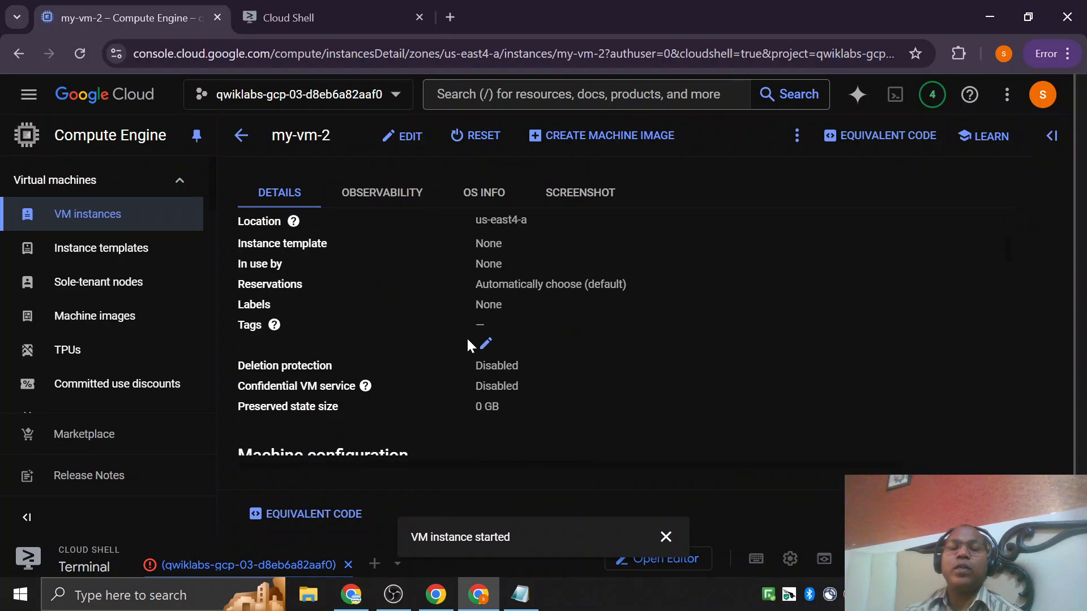
pyautogui.scroll(-10, 645, 426)
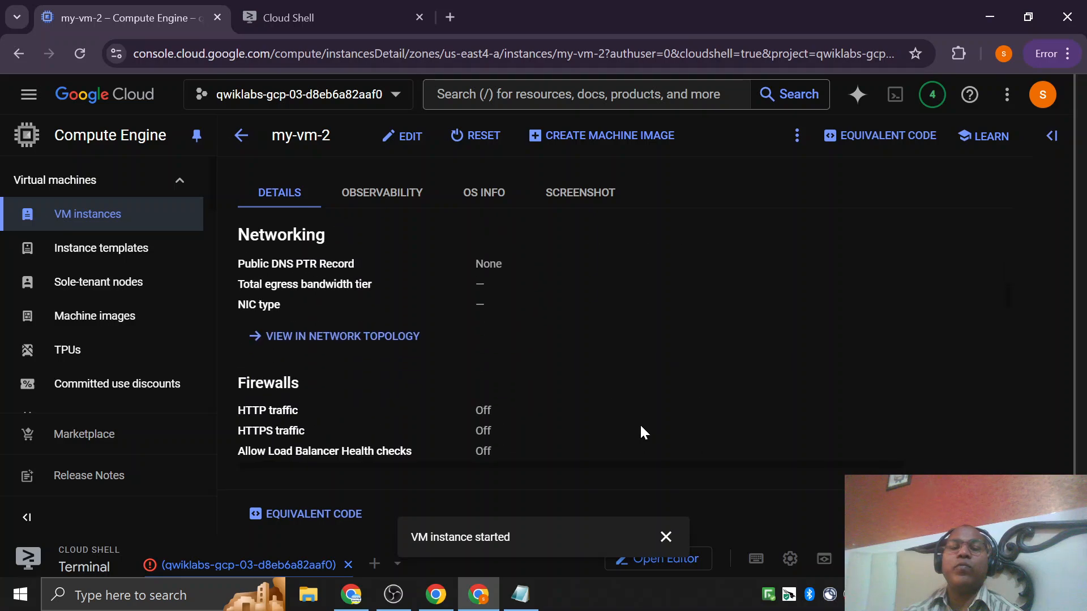
pyautogui.scroll(-3, 639, 433)
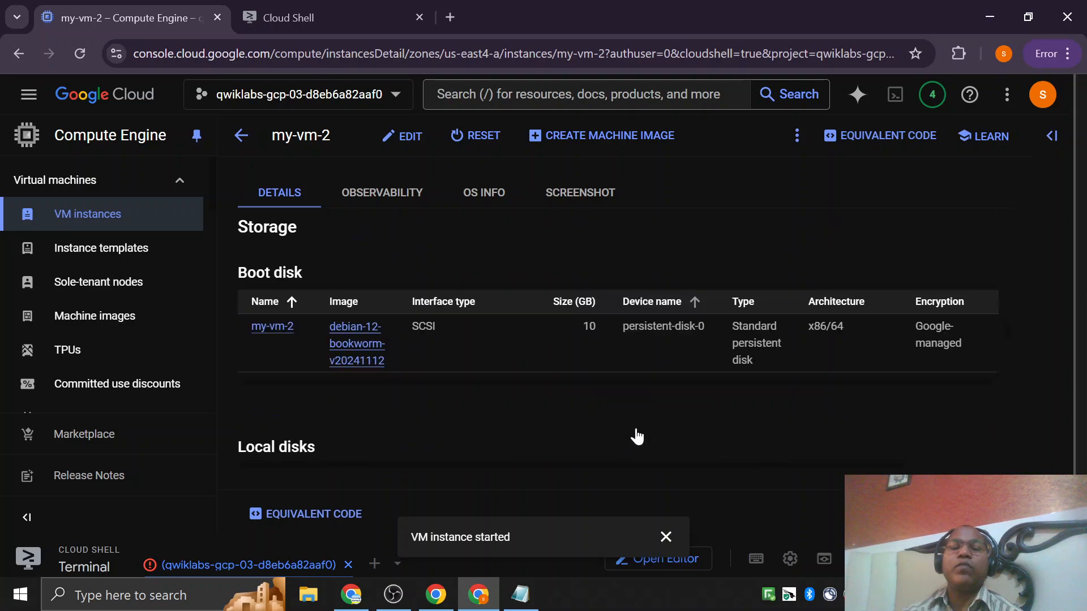
pyautogui.scroll(15, 635, 434)
pyautogui.scroll(2, 634, 430)
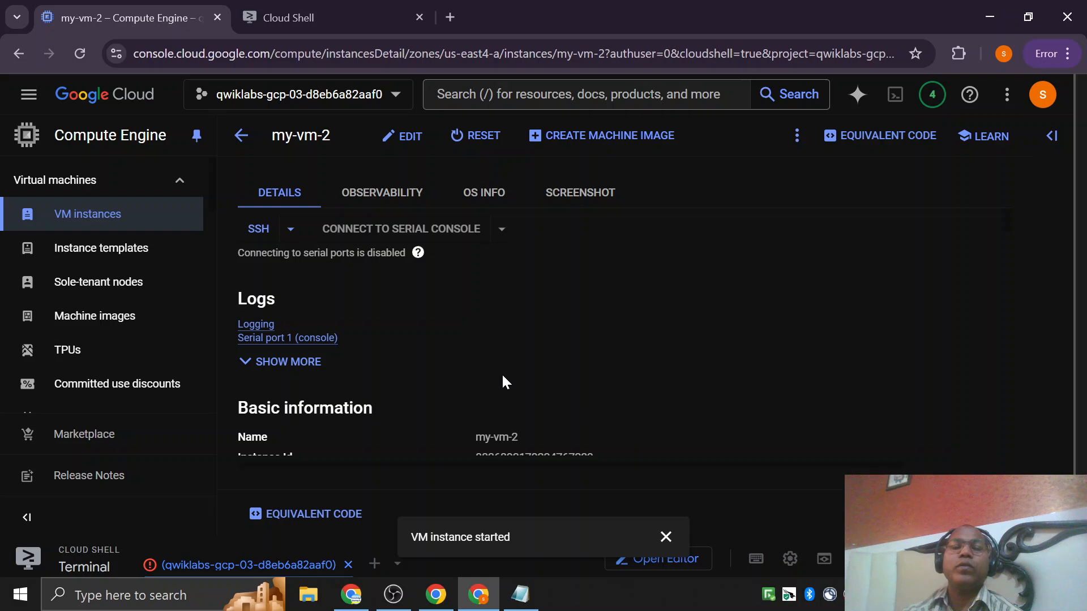
# Check my-vm-2's basic information, creation time and machine type, and return to the VM instances list.
pyautogui.scroll(-3, 381, 364)
pyautogui.moveTo(467, 271); pyautogui.dragTo(518, 331)
pyautogui.click(681, 387)
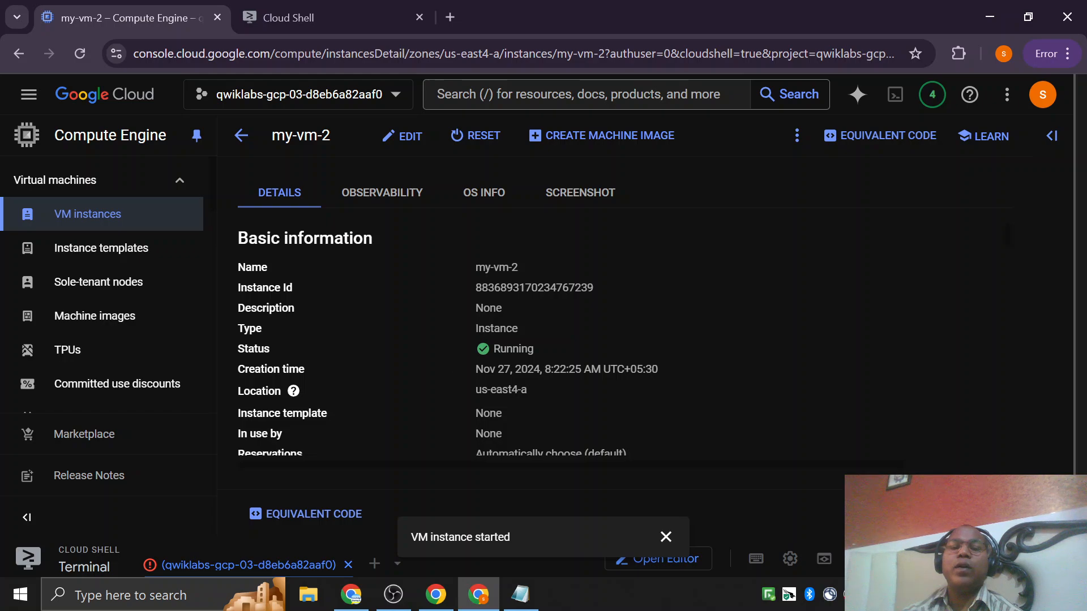
pyautogui.moveTo(521, 369); pyautogui.dragTo(591, 370)
pyautogui.click(532, 404)
pyautogui.scroll(-3, 537, 405)
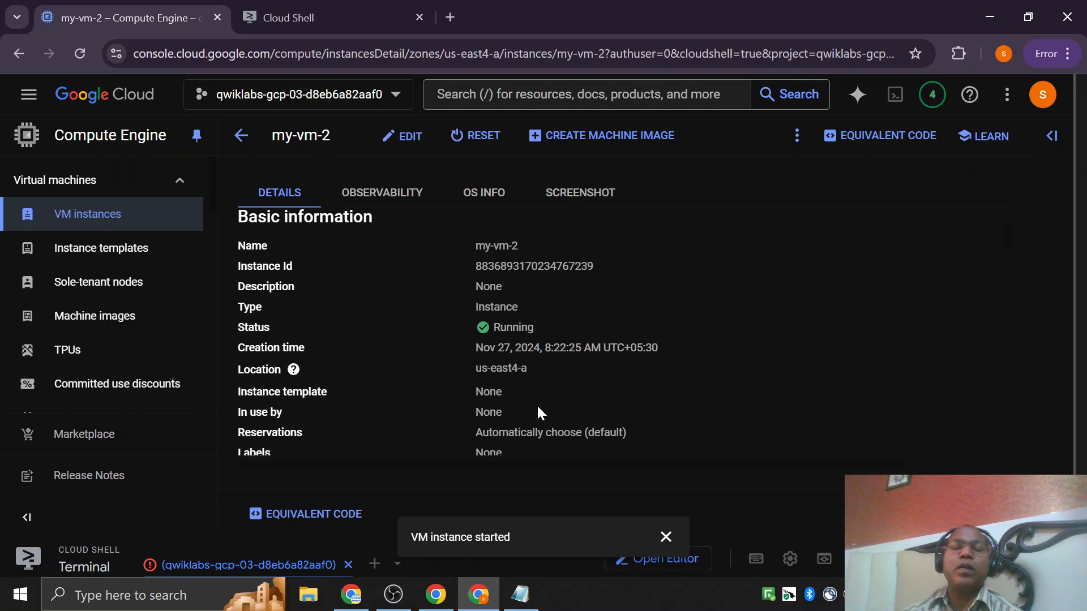
pyautogui.scroll(-3, 447, 391)
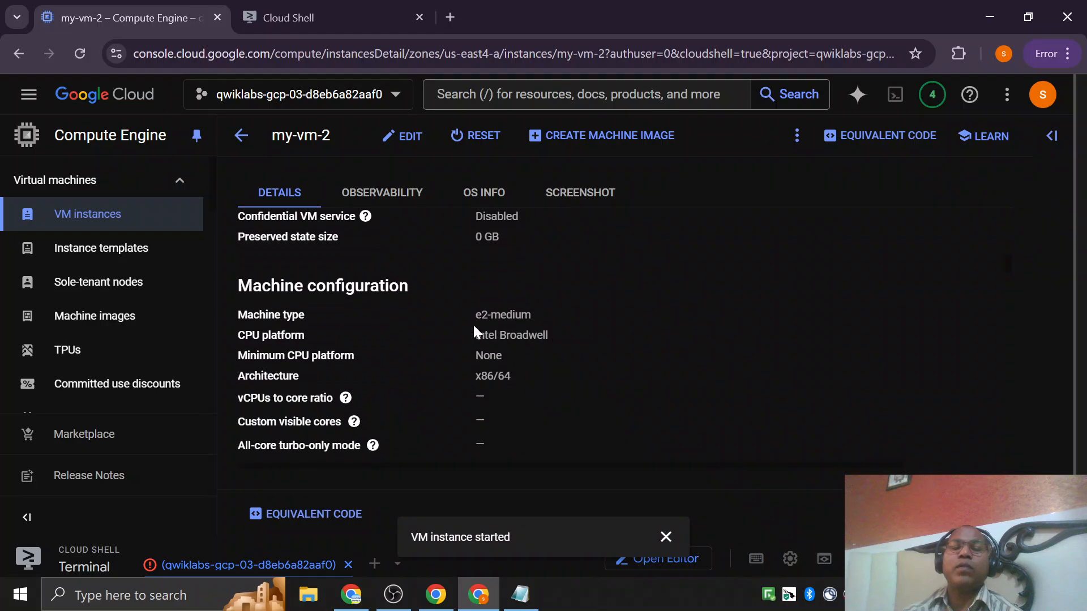
pyautogui.moveTo(475, 314); pyautogui.dragTo(563, 314)
pyautogui.click(462, 317)
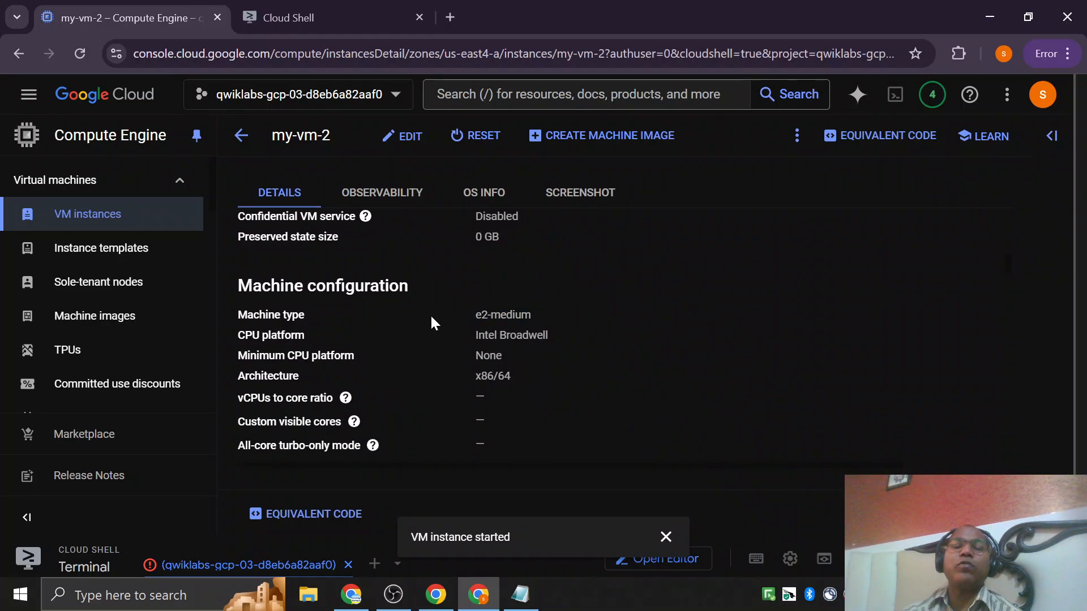
pyautogui.moveTo(481, 314); pyautogui.dragTo(535, 316)
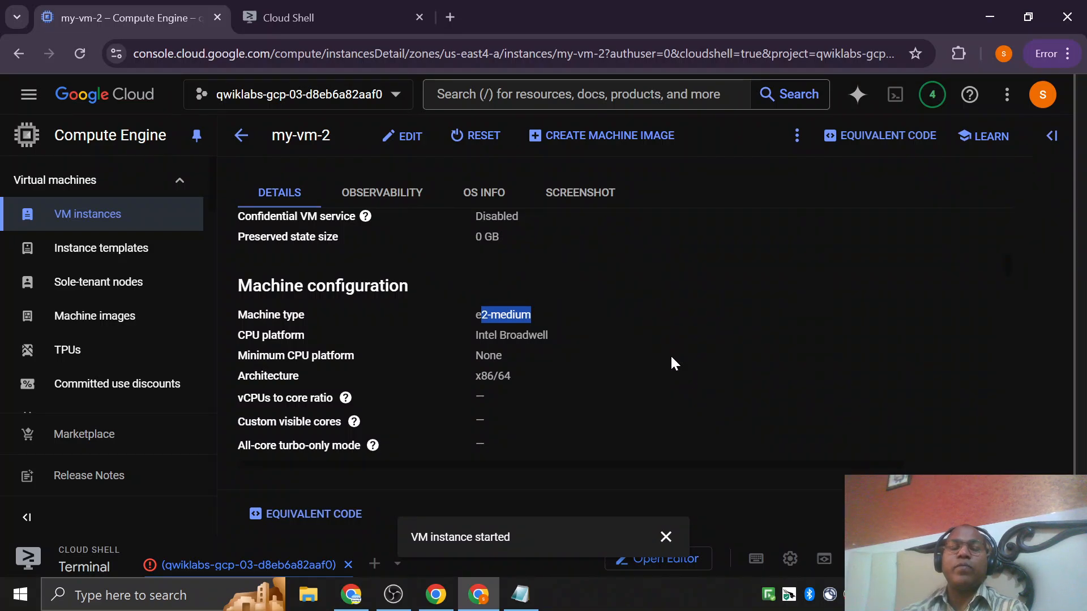
pyautogui.scroll(-5, 672, 358)
pyautogui.scroll(10, 660, 362)
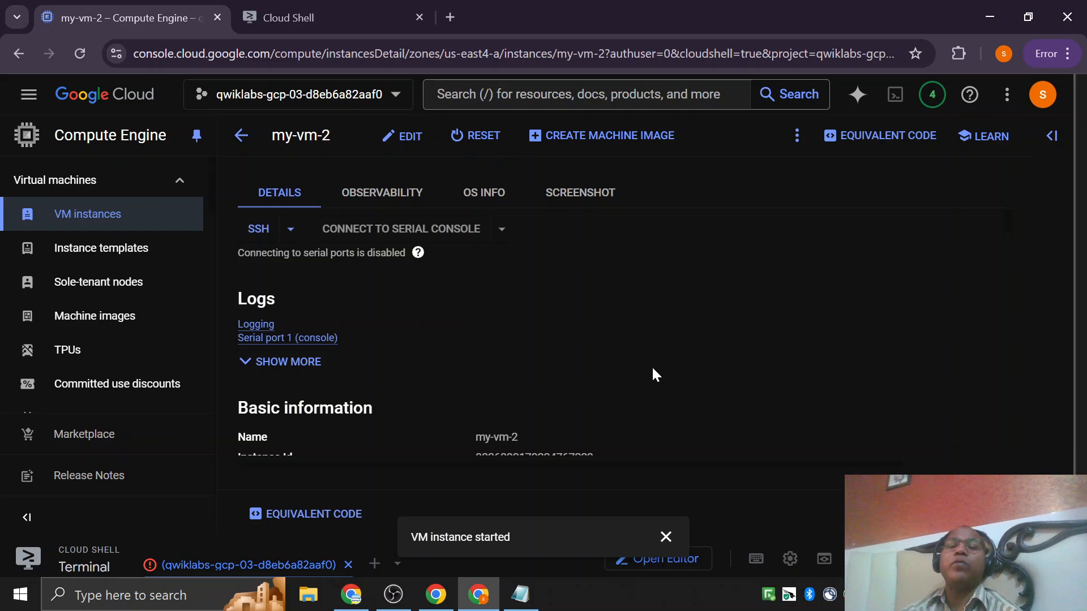
pyautogui.click(665, 536)
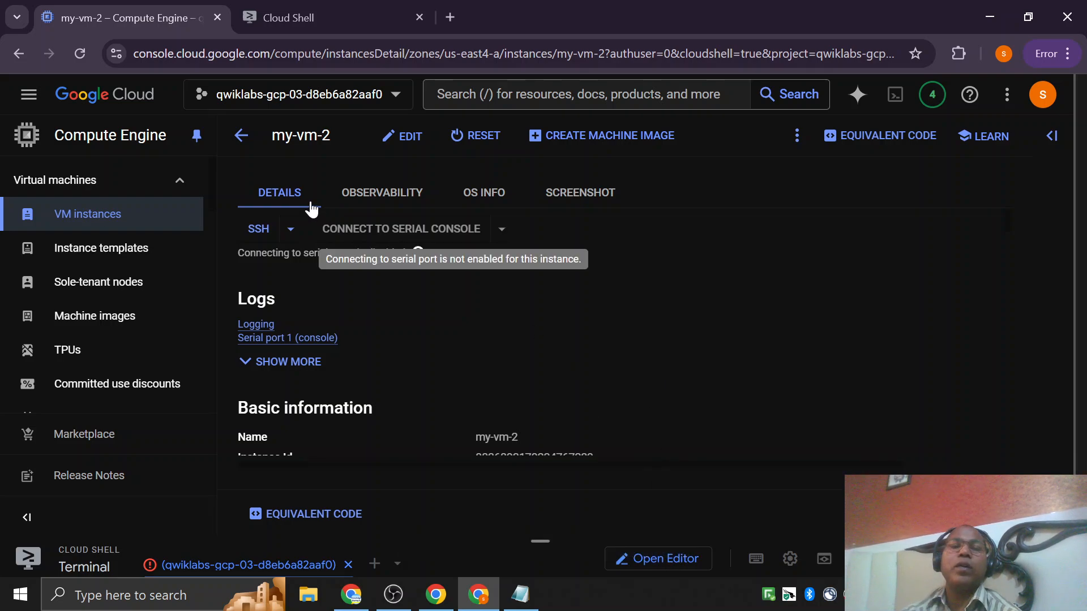
pyautogui.click(240, 148)
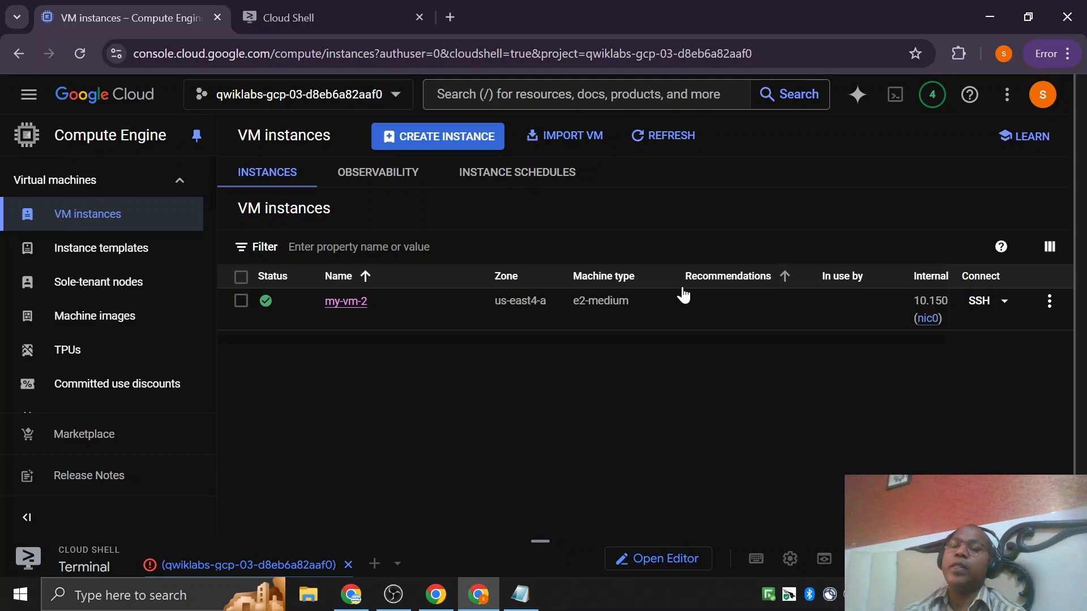
# Stop the my-vm-2 instance from the VM instances list and collapse the Related actions section.
pyautogui.click(241, 305)
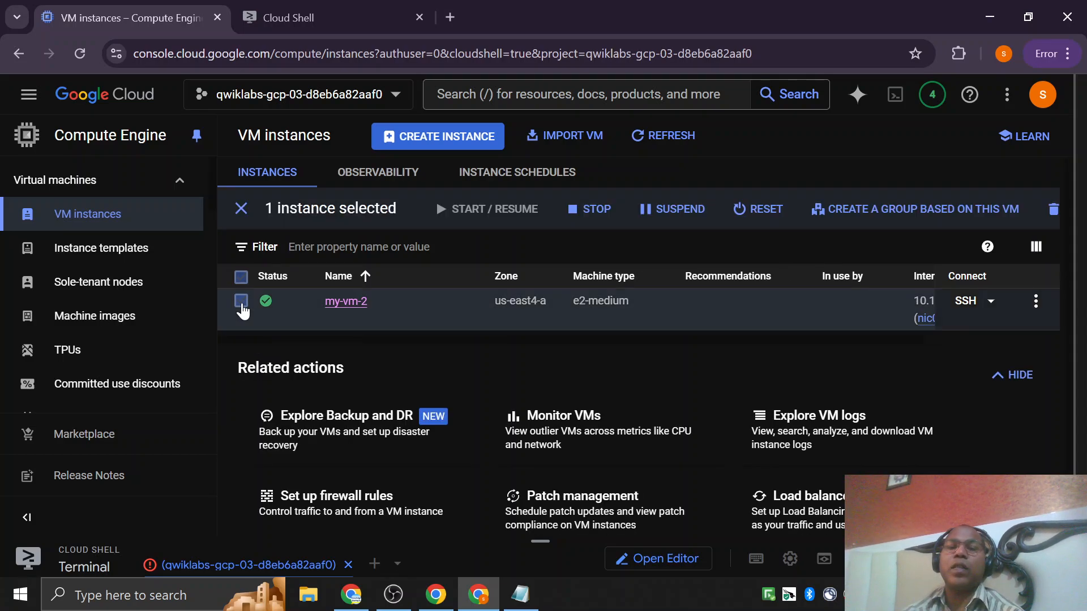
pyautogui.click(1034, 303)
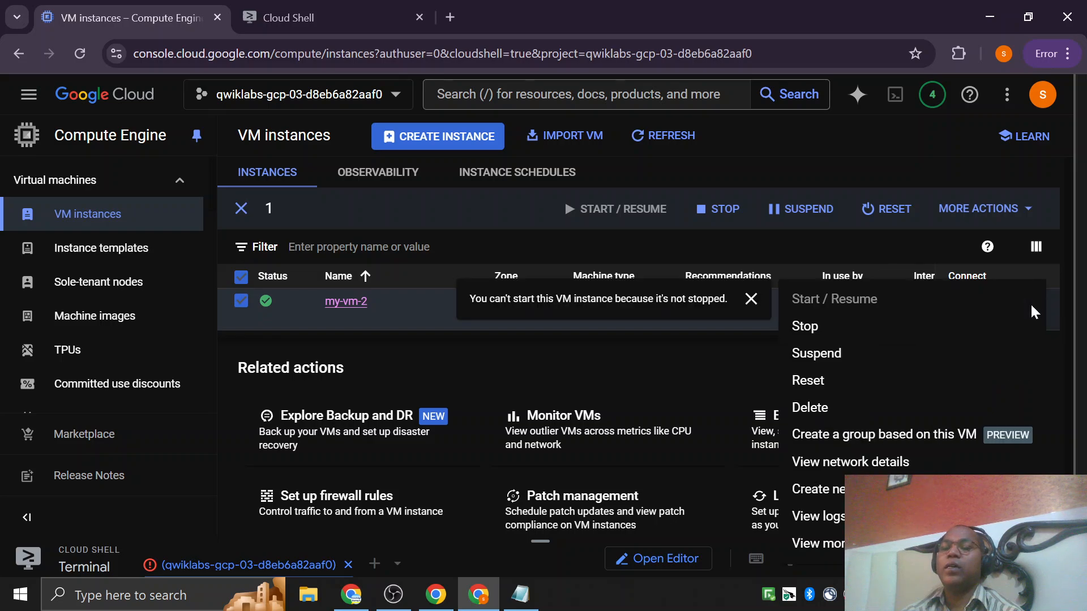
pyautogui.click(809, 327)
pyautogui.click(737, 428)
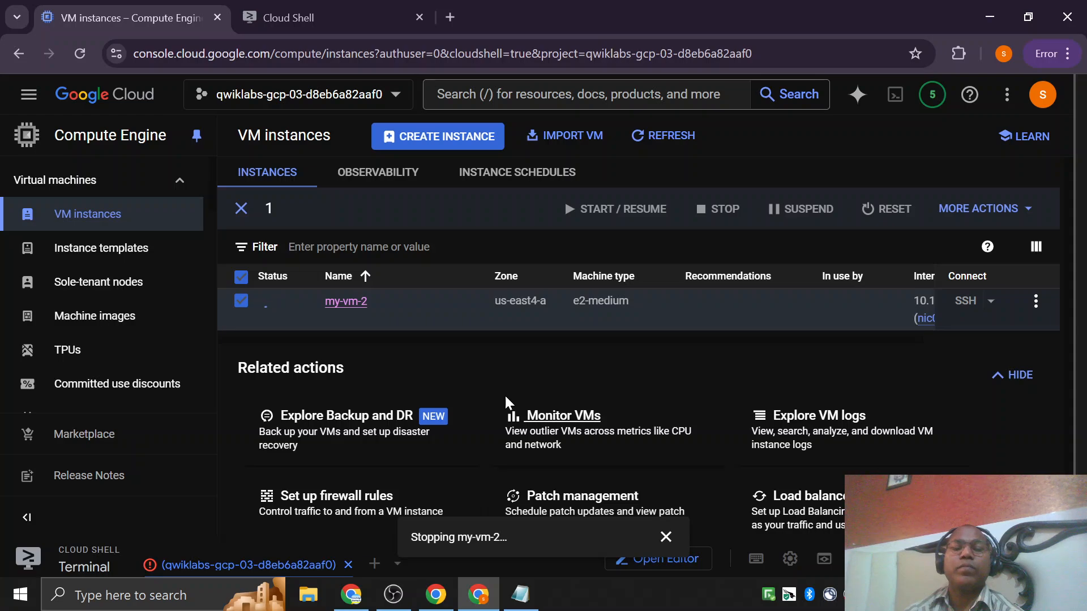
pyautogui.click(1013, 375)
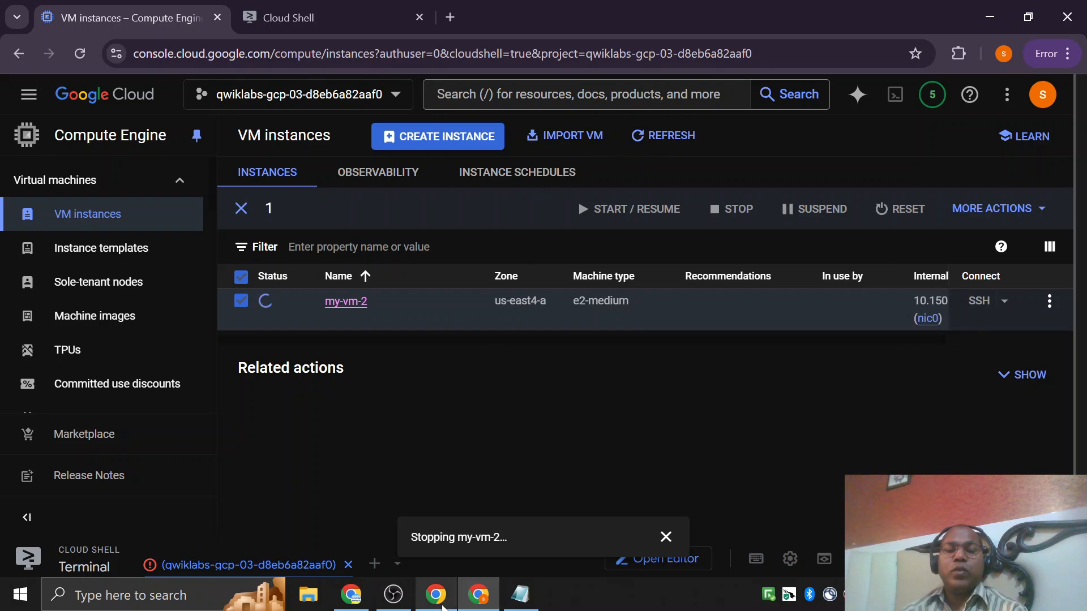
# Switch to the Cloud Skills Boost lab page to look over Task 3's gcloud instructions, and return to the VM instances list.
pyautogui.click(441, 604)
pyautogui.scroll(-2, 468, 269)
pyautogui.scroll(3, 470, 430)
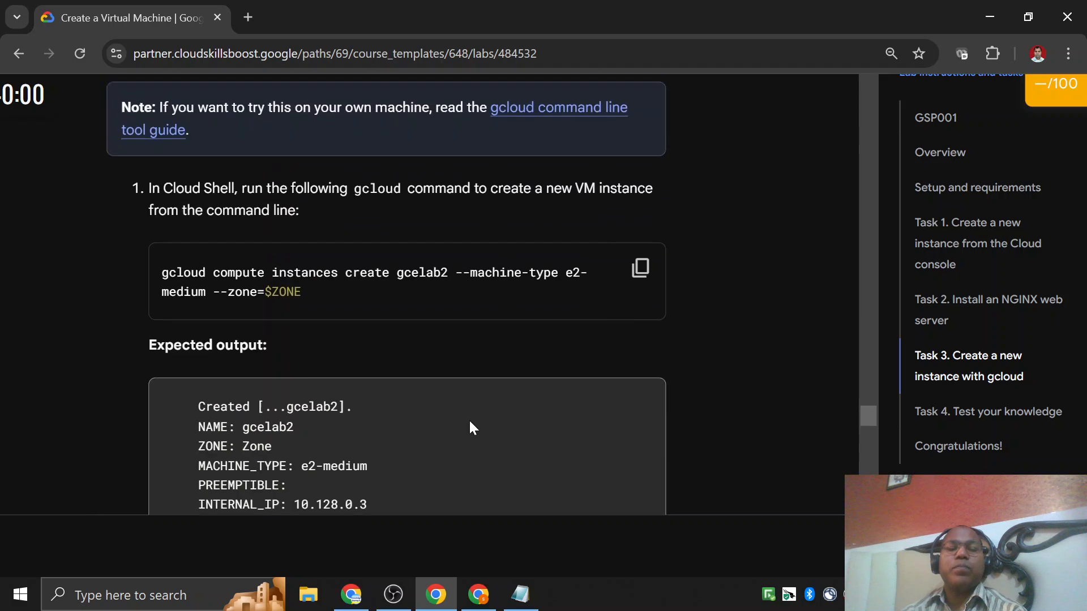
pyautogui.click(488, 603)
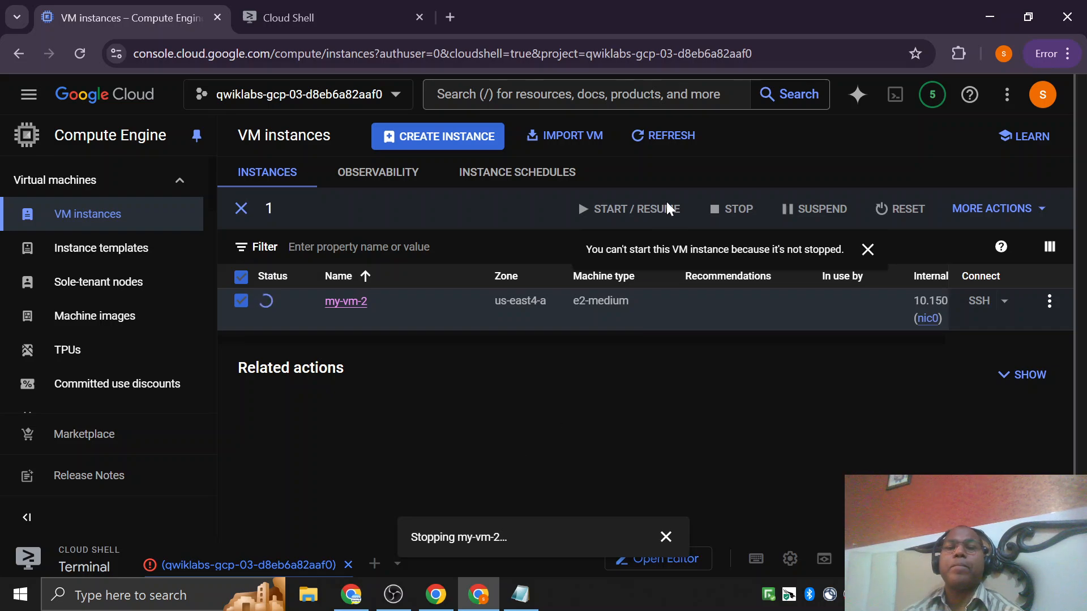
# Refresh the VM instances list and review the notifications history of stop, start, delete and create operations.
pyautogui.click(671, 135)
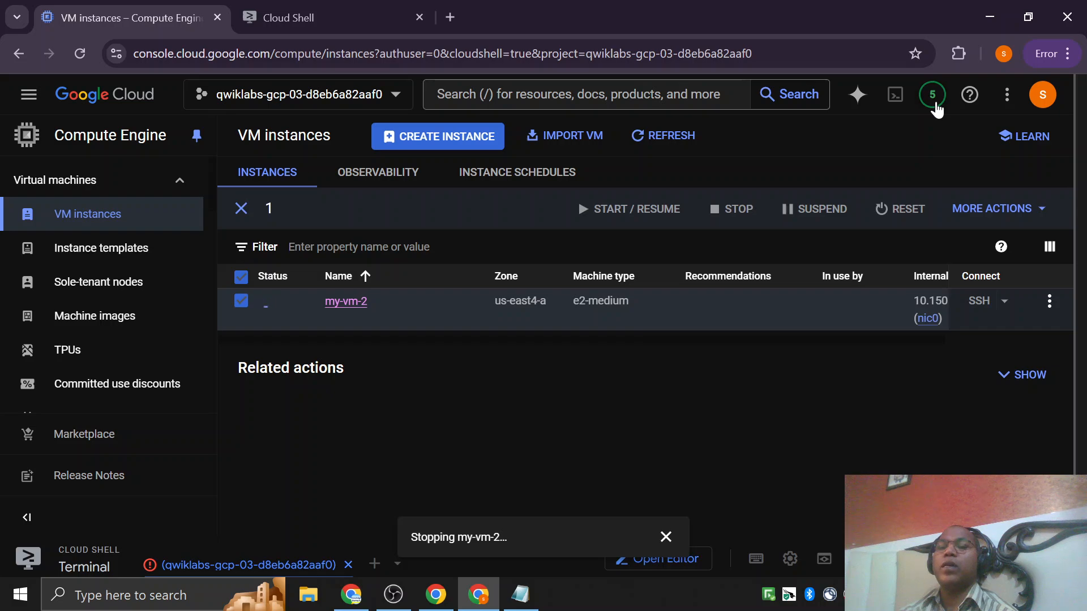
pyautogui.click(933, 101)
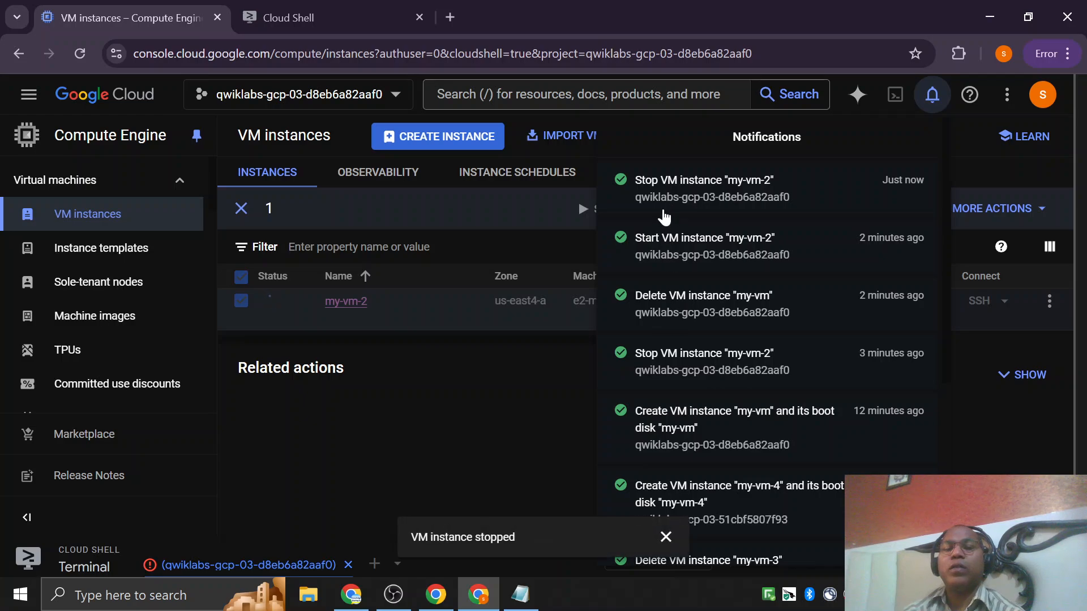
pyautogui.click(449, 397)
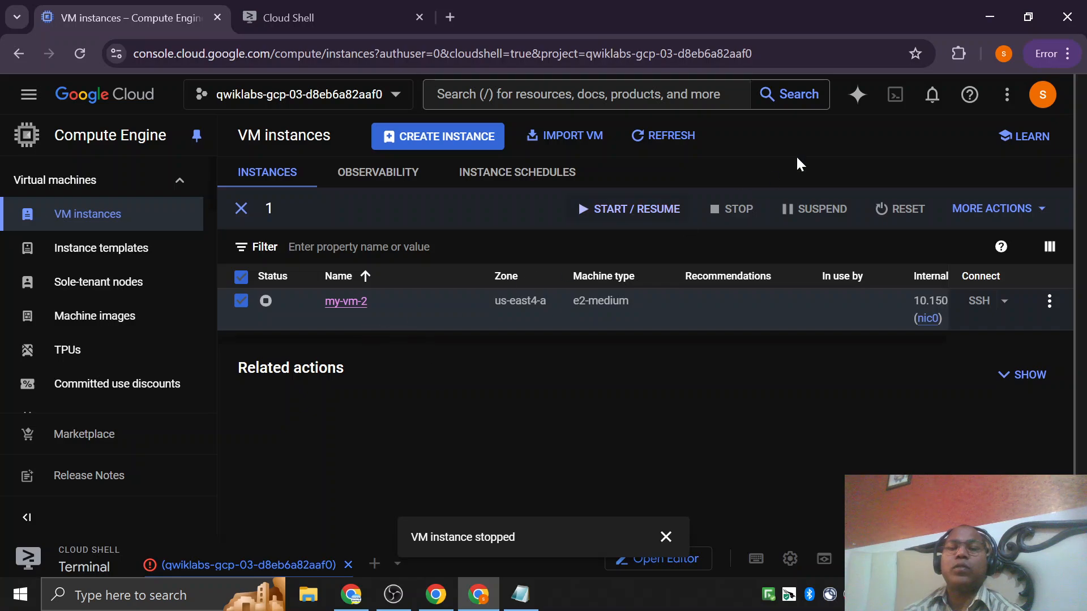
pyautogui.click(928, 100)
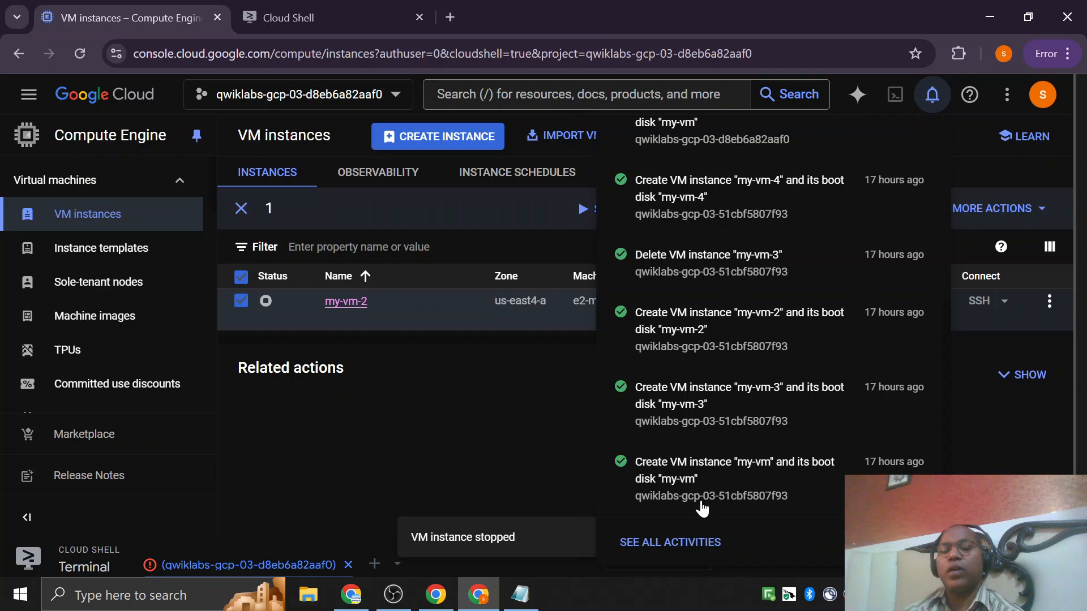
pyautogui.scroll(5, 699, 487)
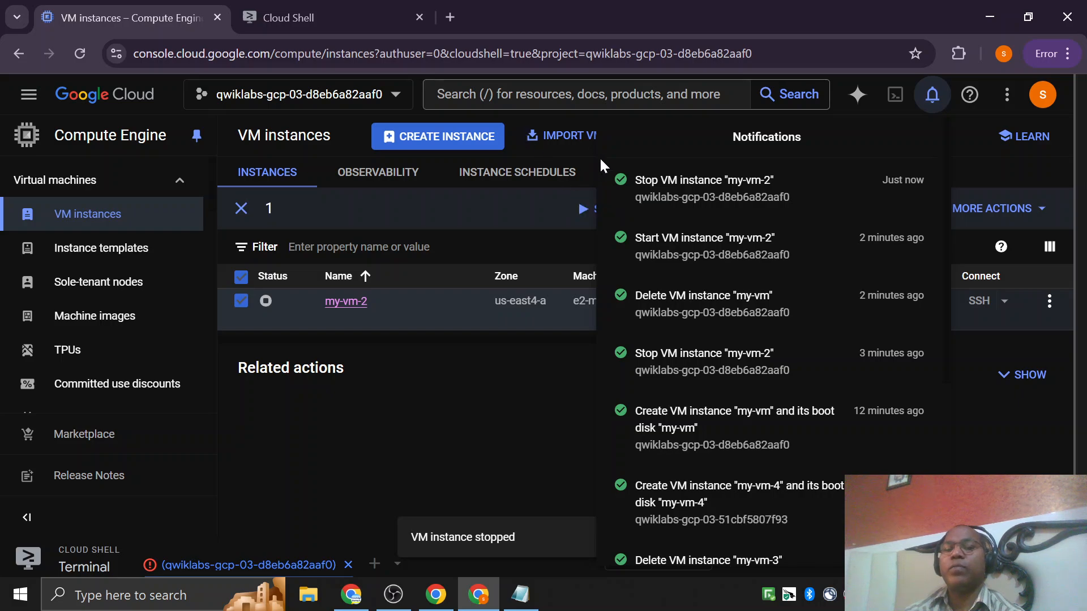
# Close the notifications, open my-vm-2 for editing, and examine its basic information and machine type requirements.
pyautogui.click(465, 453)
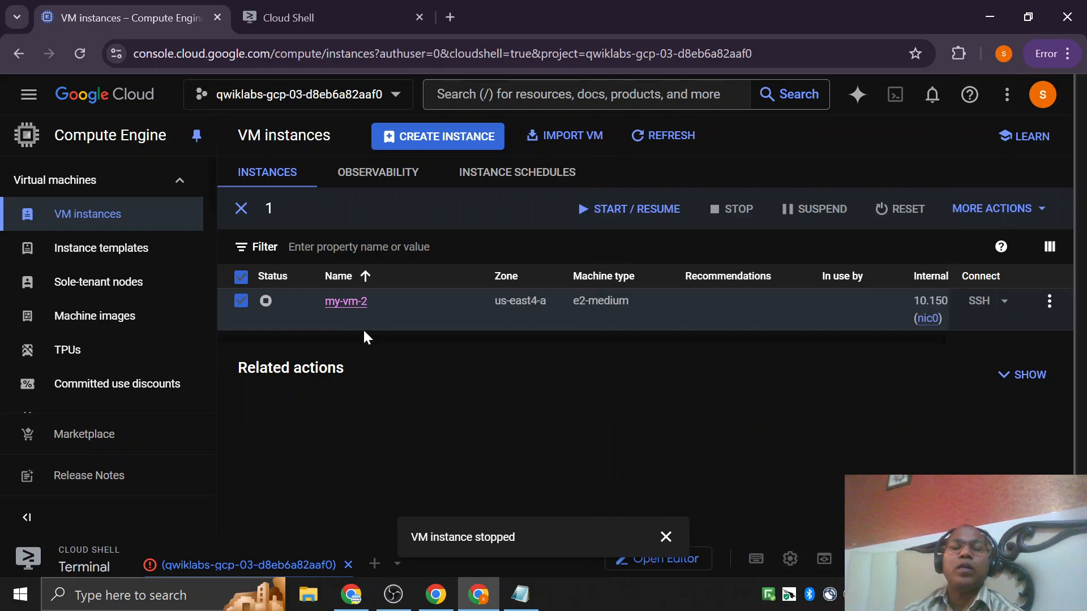
pyautogui.click(363, 307)
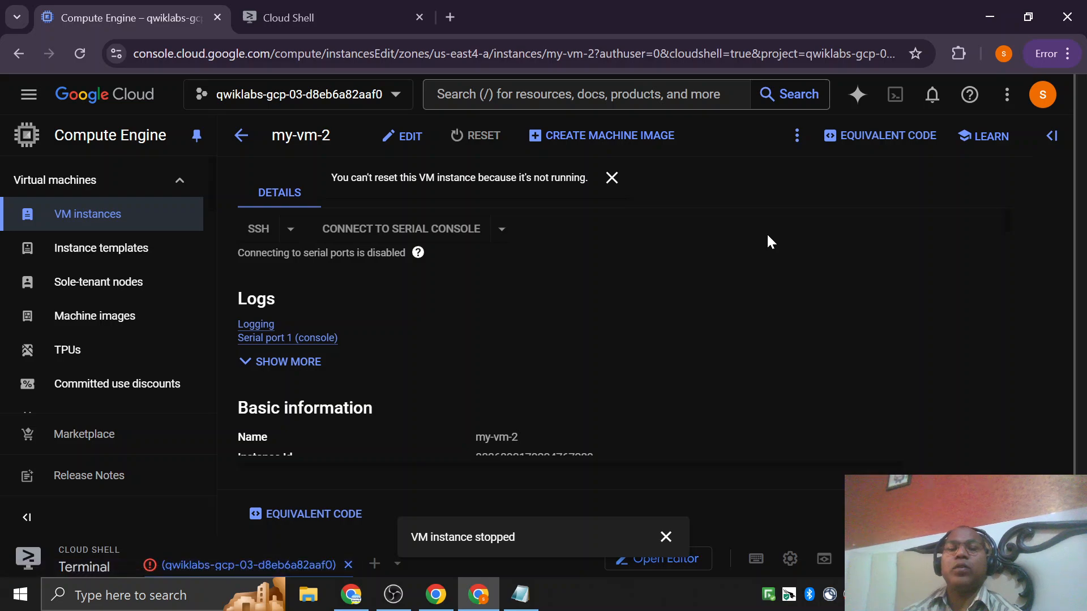
pyautogui.scroll(-3, 804, 241)
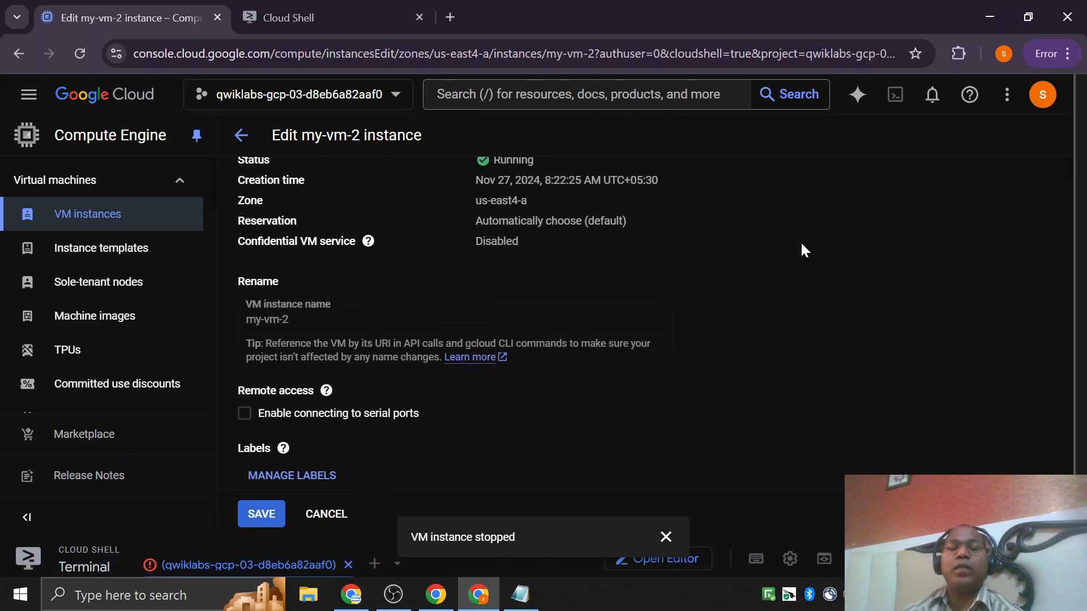
pyautogui.scroll(3, 801, 244)
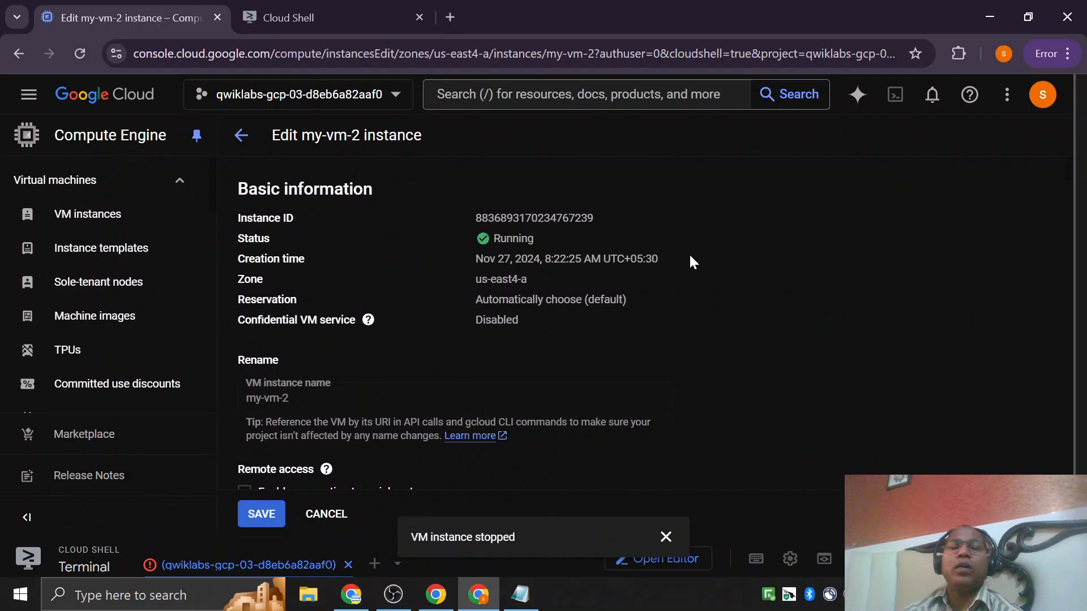
pyautogui.scroll(-5, 688, 253)
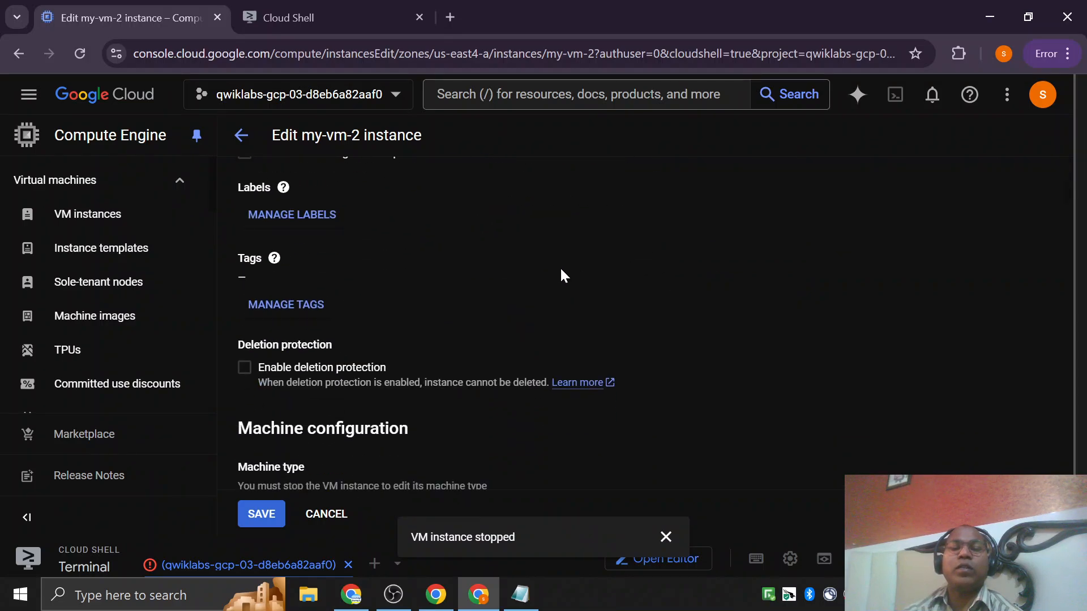
pyautogui.scroll(-3, 560, 266)
pyautogui.scroll(-2, 660, 311)
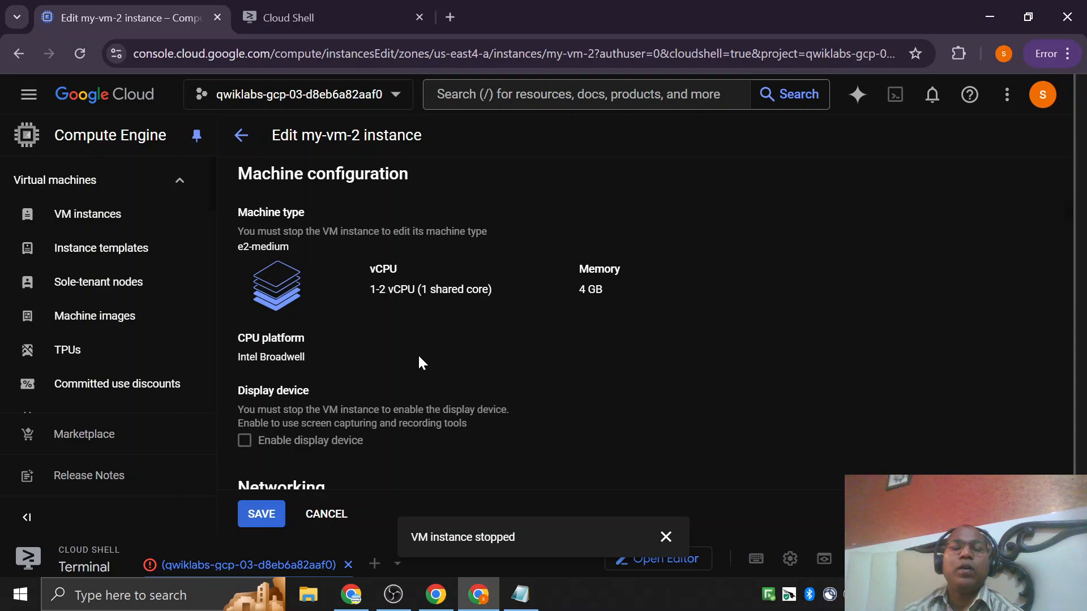
pyautogui.scroll(5, 524, 347)
pyautogui.scroll(-2, 532, 353)
pyautogui.scroll(-3, 329, 360)
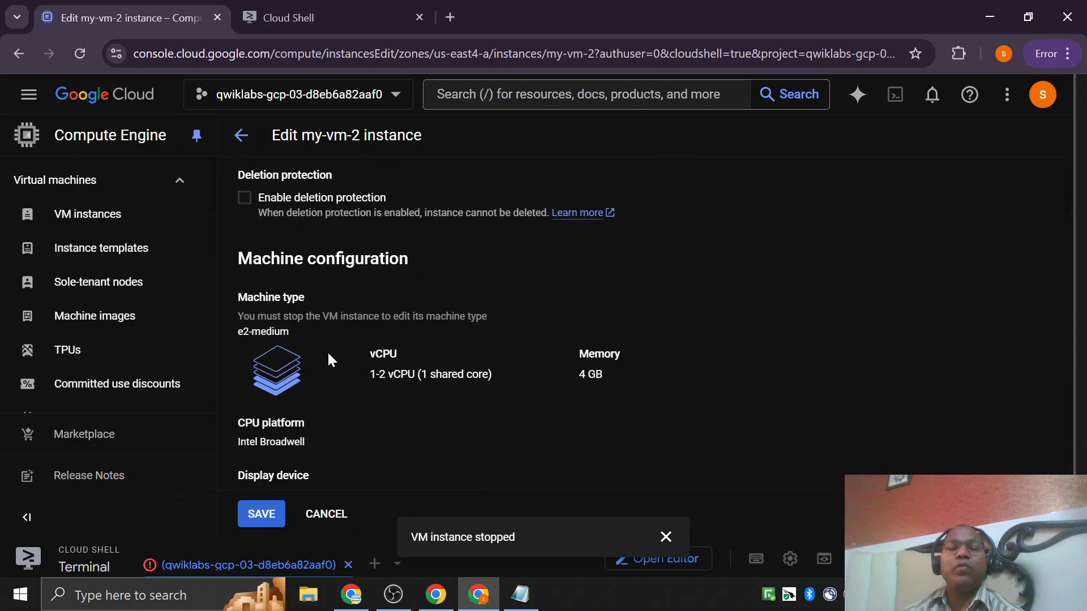
pyautogui.doubleClick(293, 297)
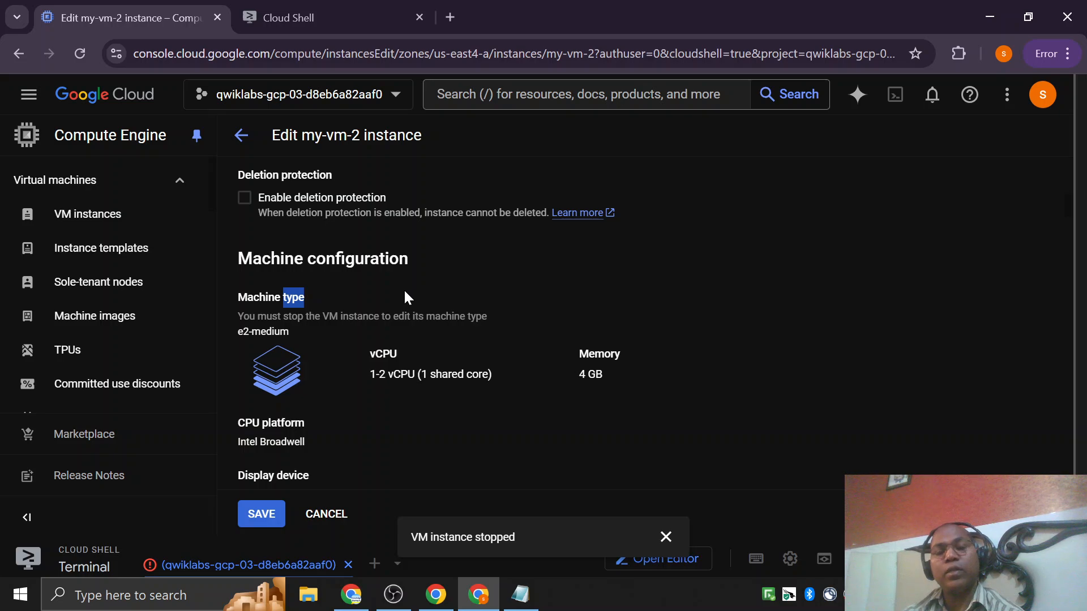
pyautogui.click(381, 344)
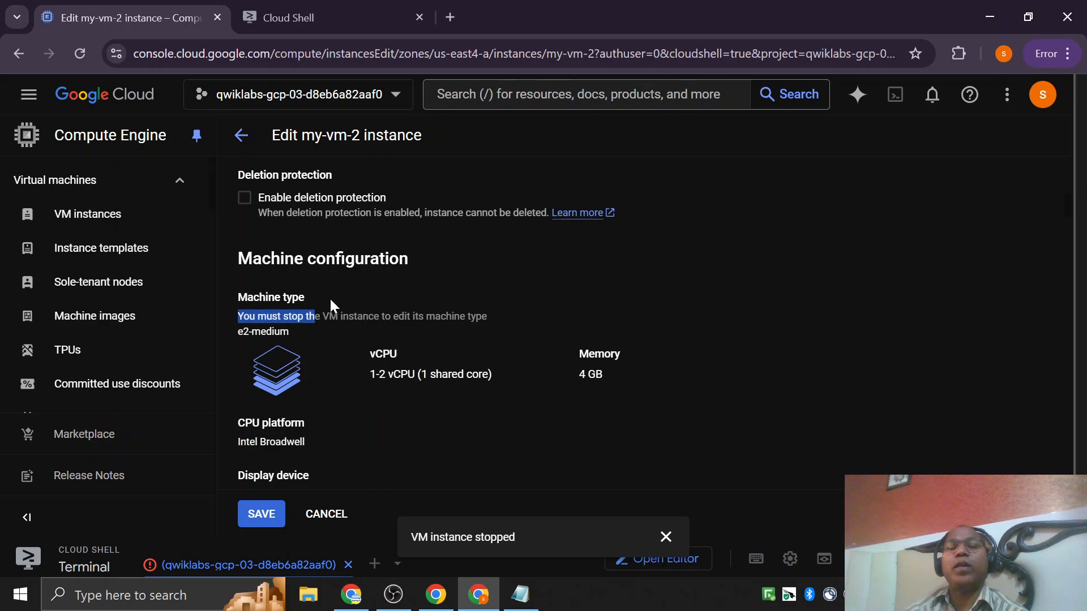
# Review the rename requirements, vCPU allocation and display device settings on my-vm-2's edit page.
pyautogui.scroll(8, 331, 300)
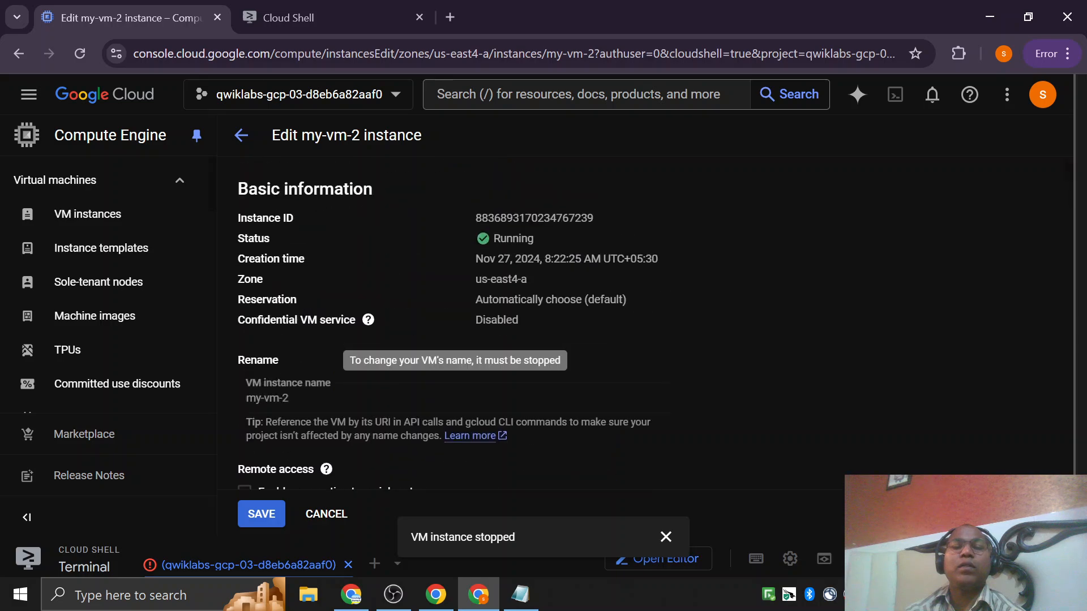
pyautogui.scroll(-2, 331, 405)
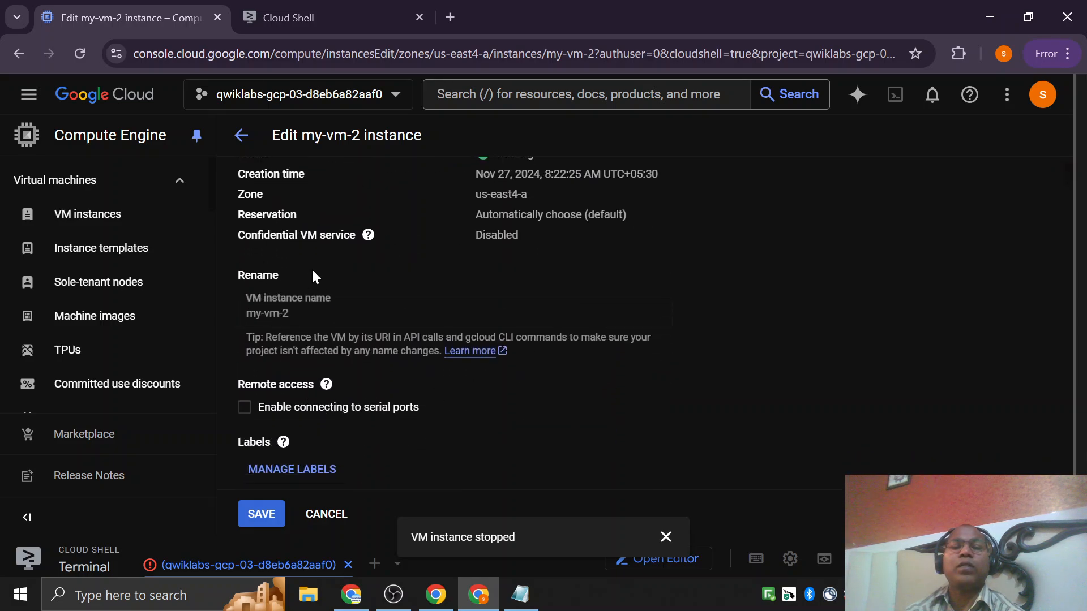
pyautogui.scroll(-1, 570, 374)
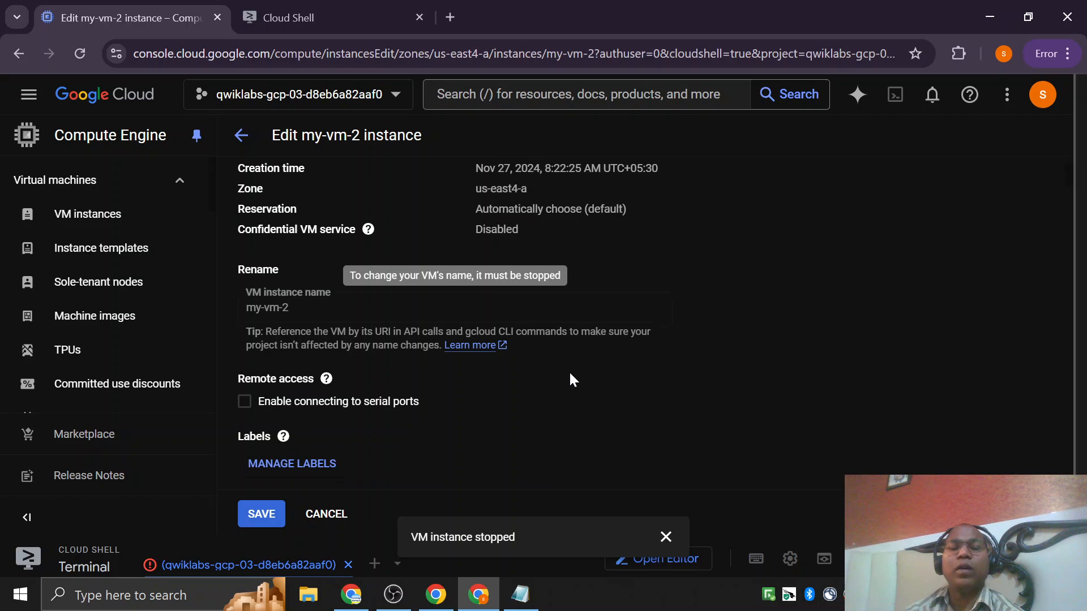
pyautogui.scroll(-5, 570, 380)
pyautogui.scroll(-3, 656, 371)
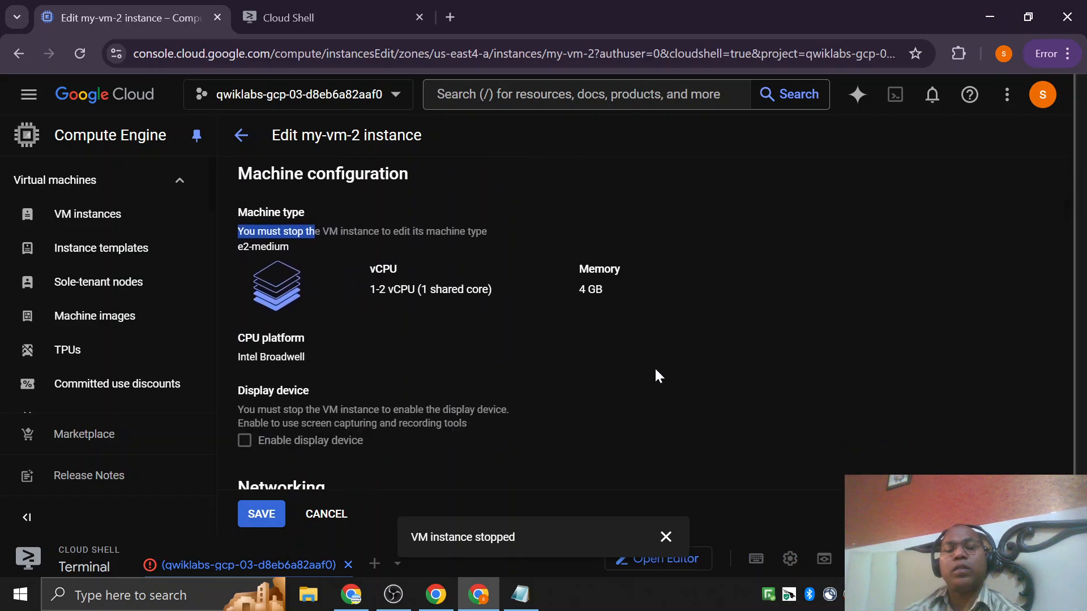
pyautogui.click(614, 336)
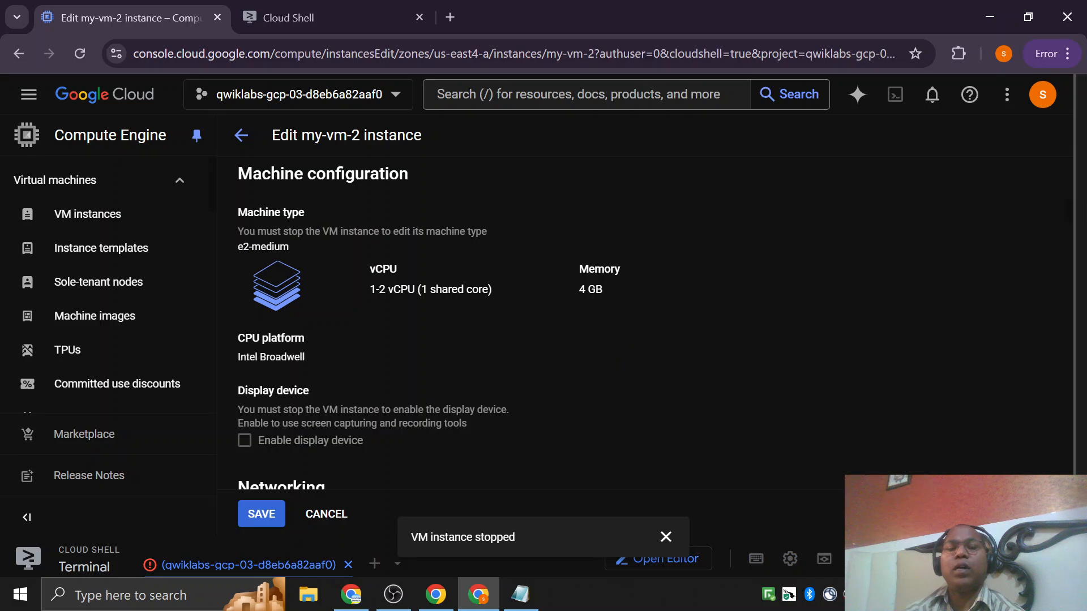
pyautogui.doubleClick(448, 289)
# Examine my-vm-2's networking settings, including network bandwidth, the default network interface and the firewall options.
pyautogui.scroll(-3, 419, 317)
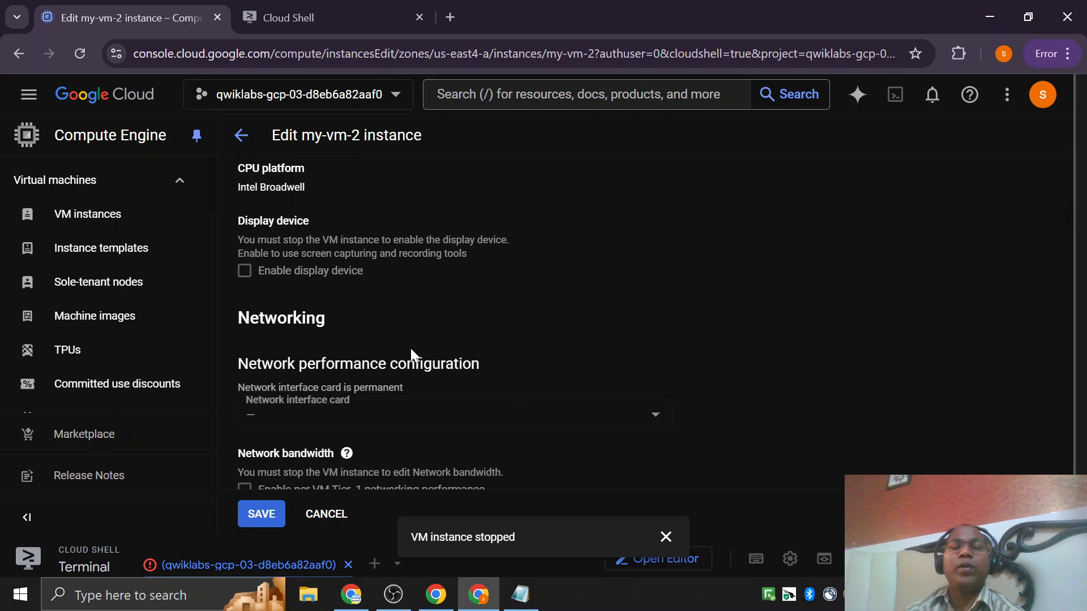
pyautogui.scroll(-3, 540, 339)
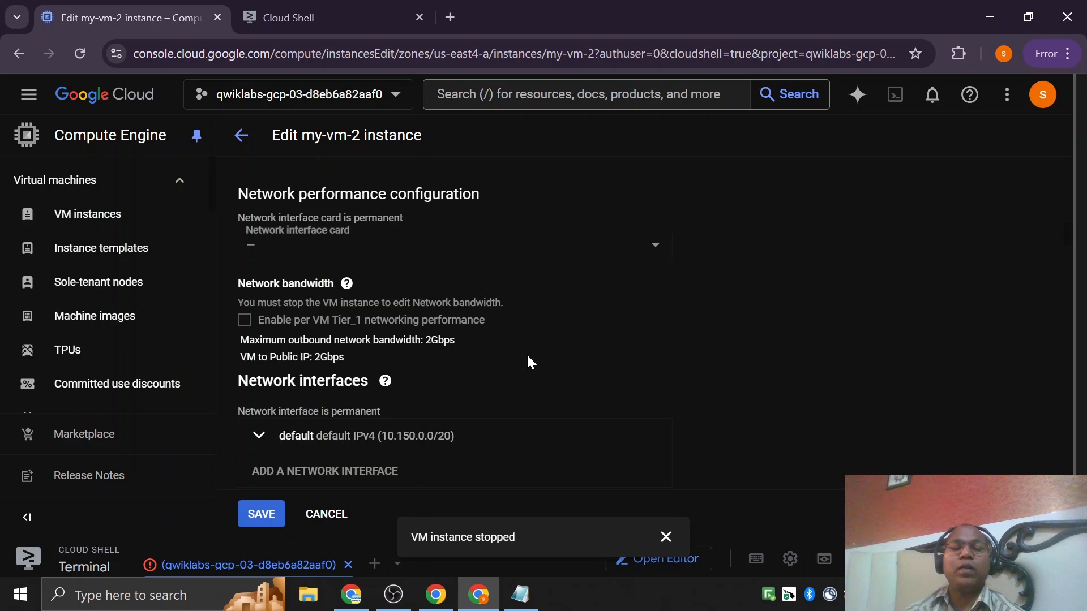
pyautogui.scroll(-4, 481, 355)
pyautogui.scroll(3, 396, 354)
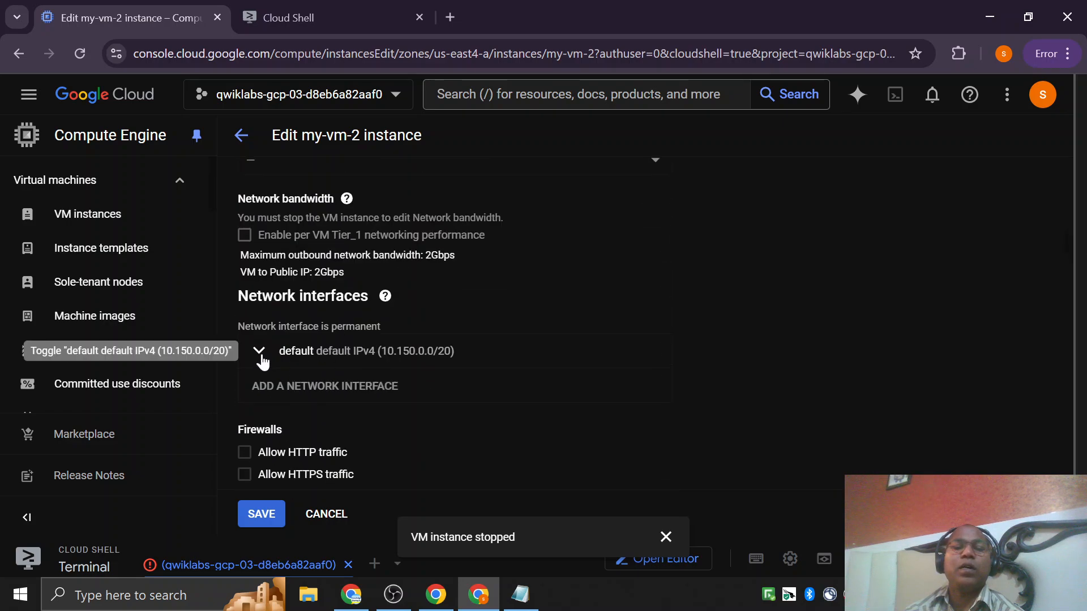
pyautogui.click(261, 361)
pyautogui.click(260, 367)
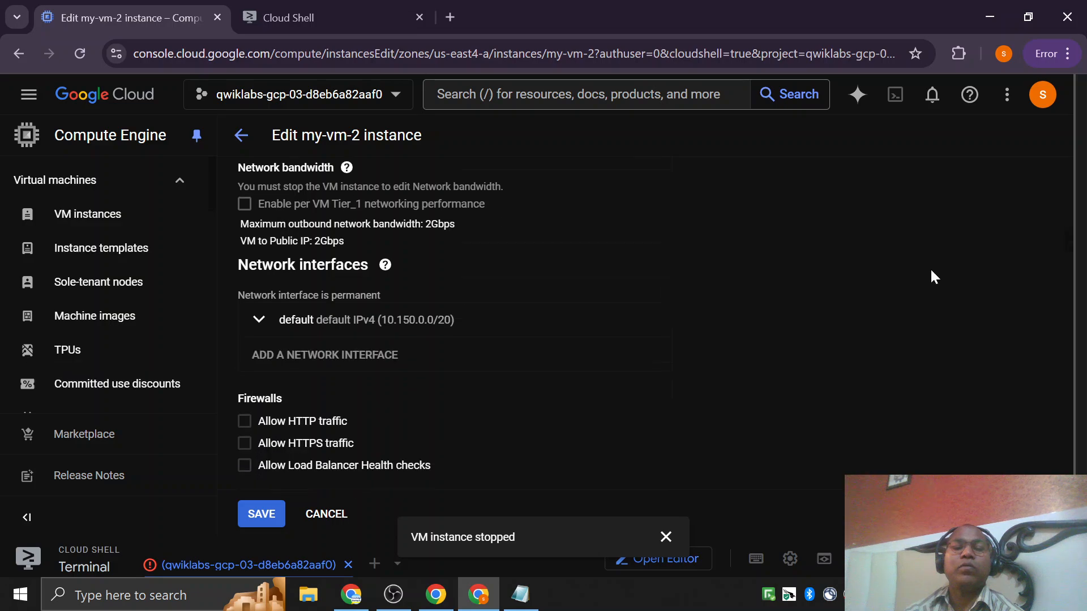
# Look over my-vm-2's boot disk deletion rule, backup plan, security, service account, access scope and management settings.
pyautogui.scroll(-4, 930, 267)
pyautogui.scroll(-12, 634, 334)
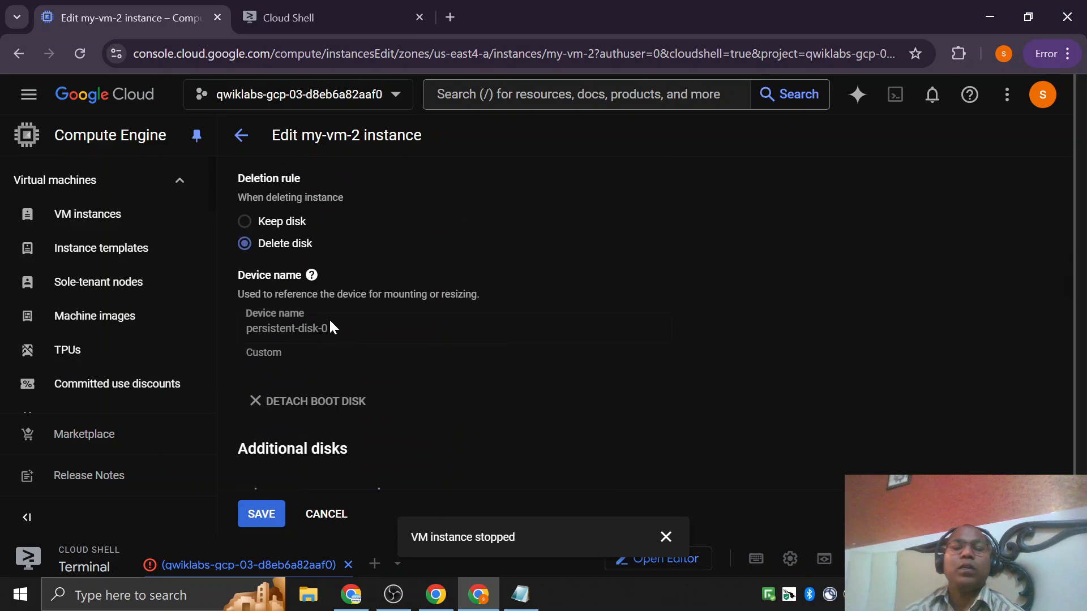
pyautogui.scroll(-5, 390, 342)
pyautogui.scroll(5, 422, 291)
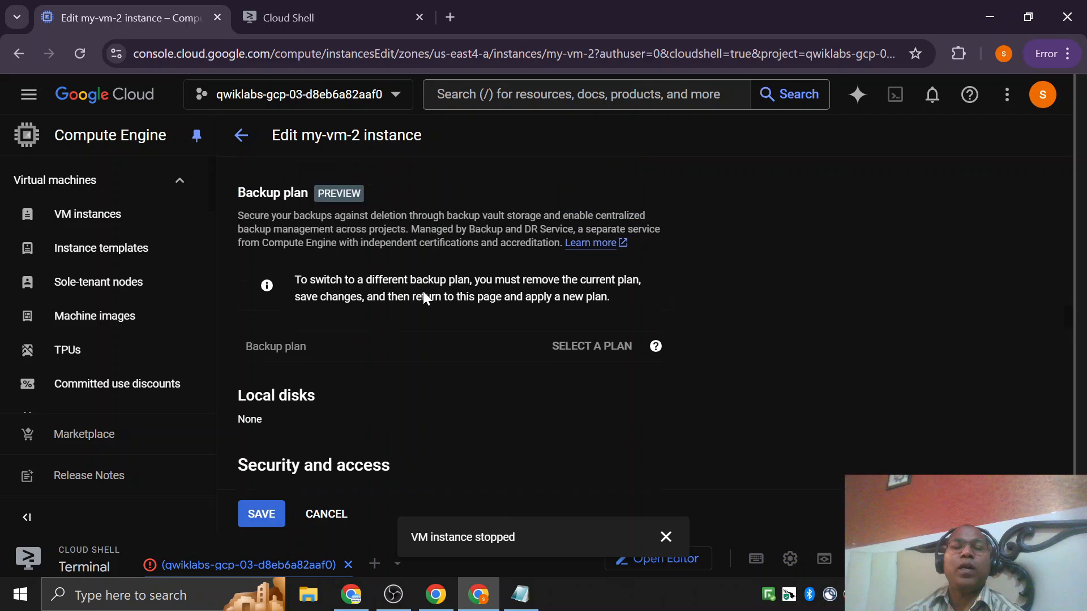
pyautogui.scroll(-6, 570, 317)
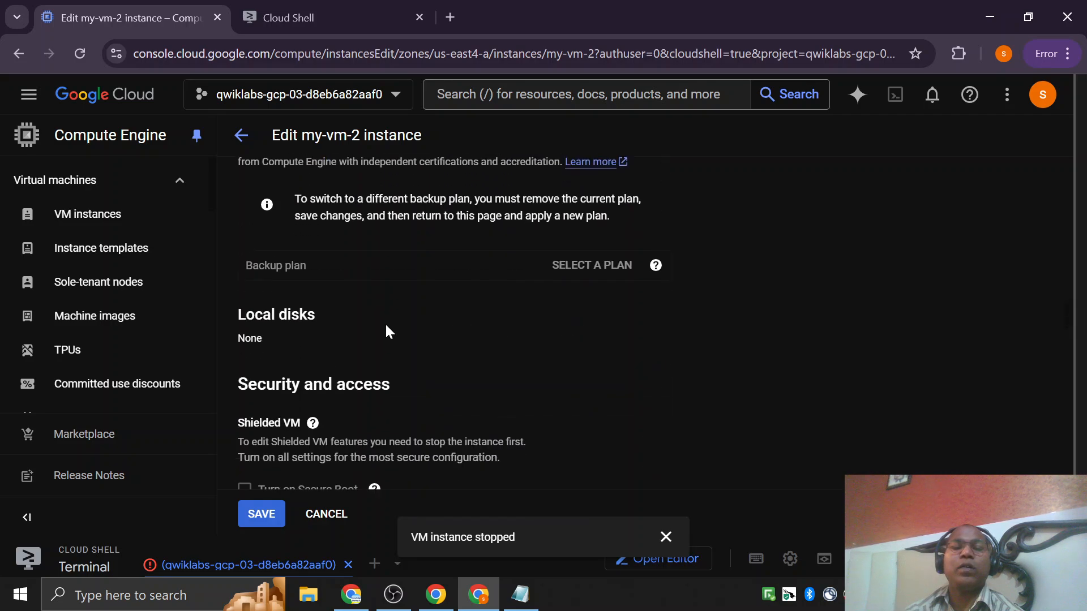
pyautogui.scroll(-4, 422, 339)
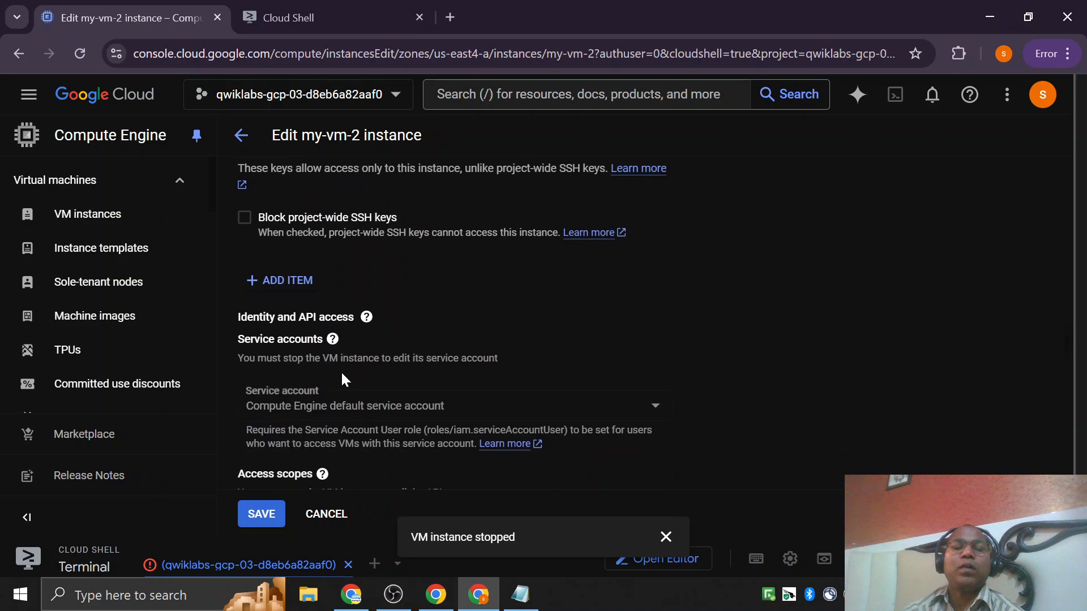
pyautogui.scroll(-15, 373, 351)
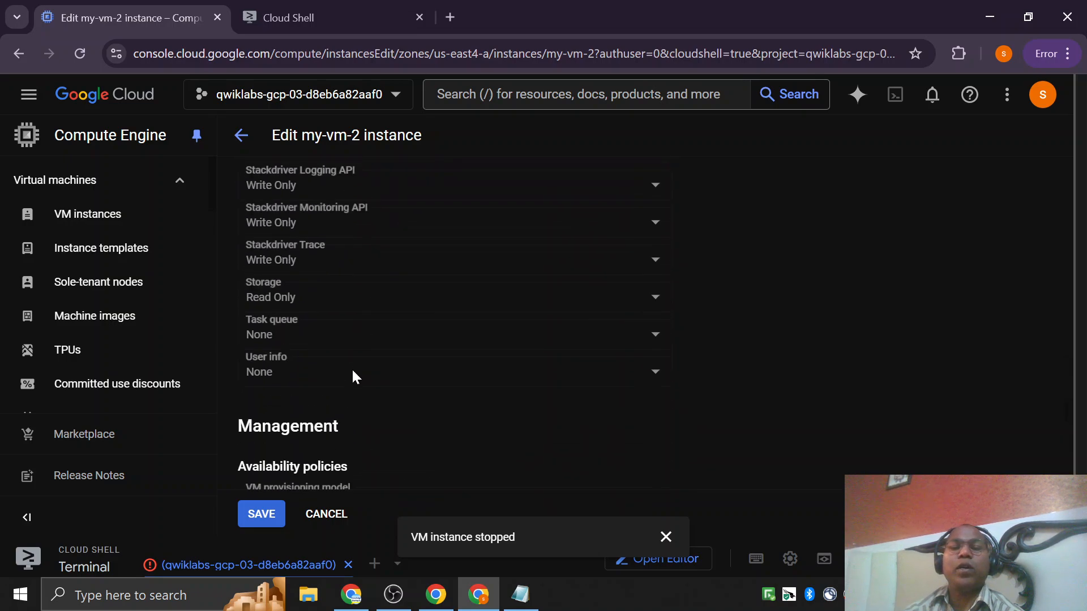
pyautogui.scroll(4, 352, 372)
pyautogui.scroll(-13, 352, 372)
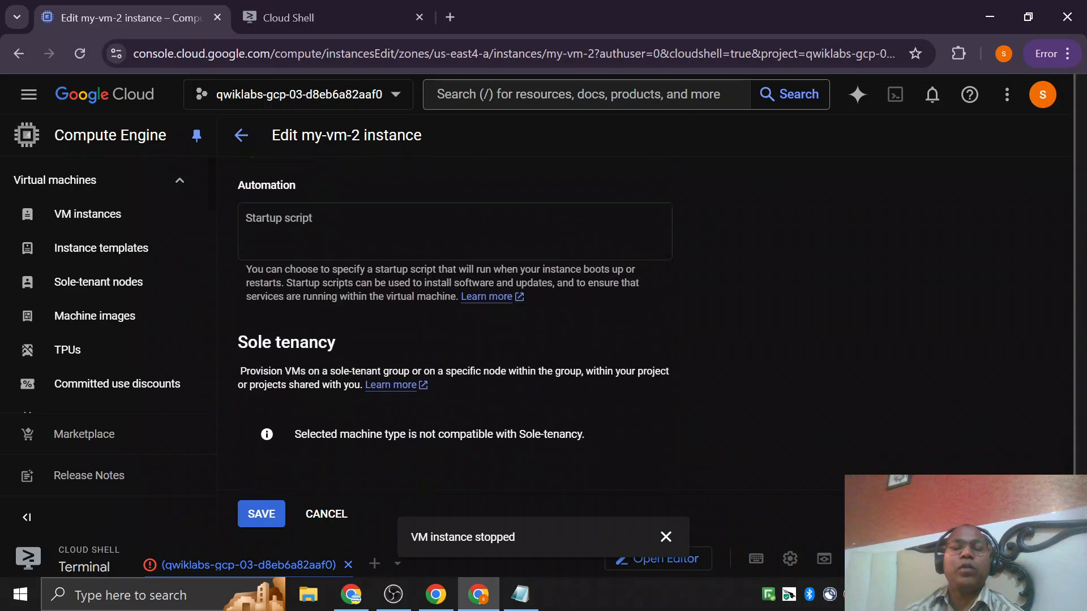
# Recheck my-vm-2's basic information, labels and deletion protection, and return to the VM instances list without saving.
pyautogui.scroll(20, 361, 369)
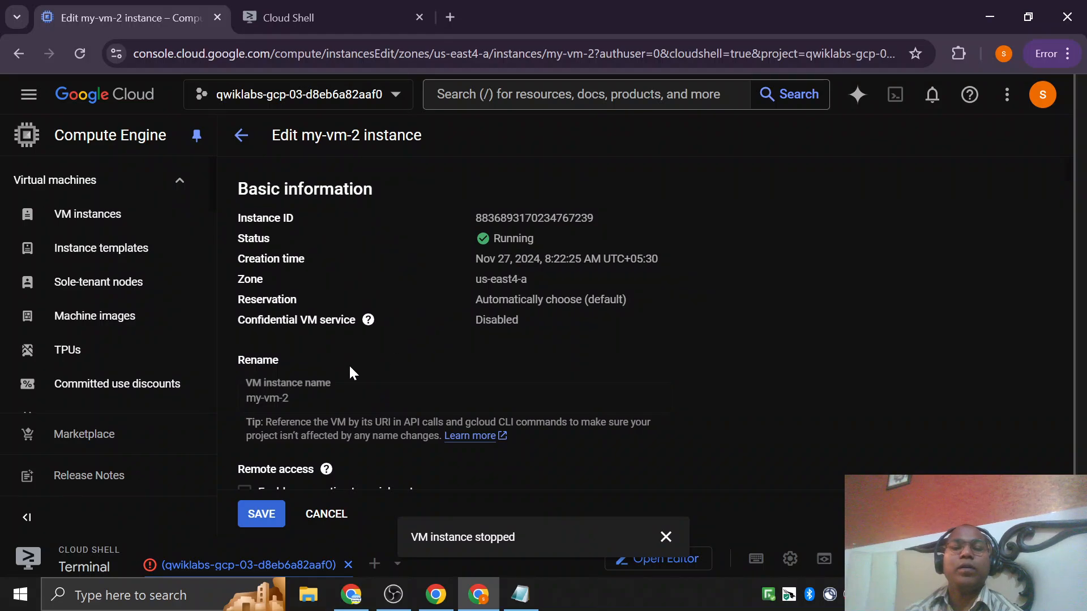
pyautogui.scroll(-2, 350, 373)
pyautogui.scroll(-3, 464, 397)
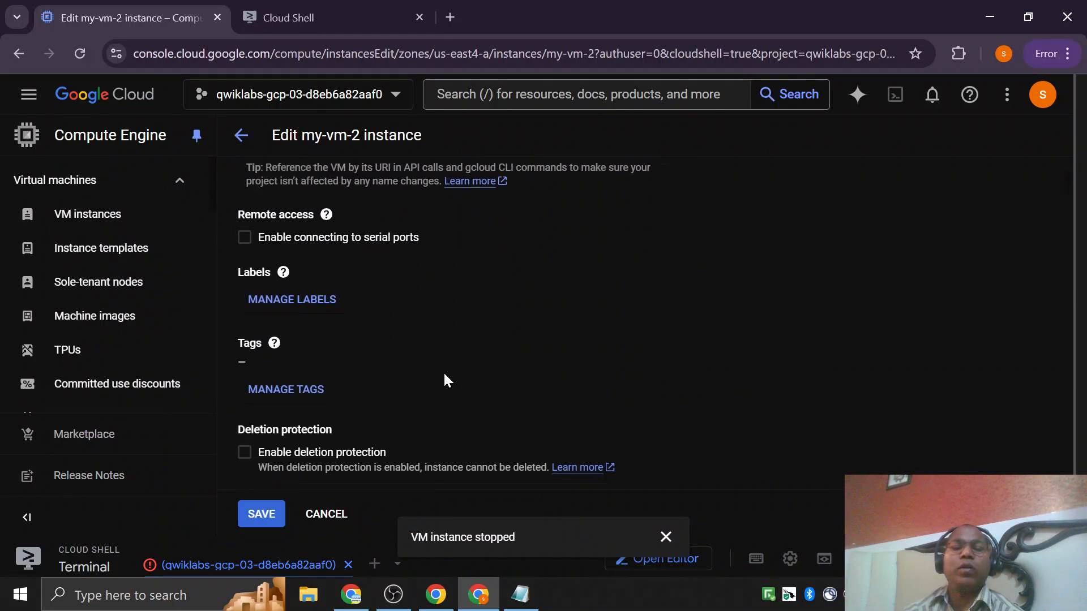
pyautogui.scroll(5, 413, 327)
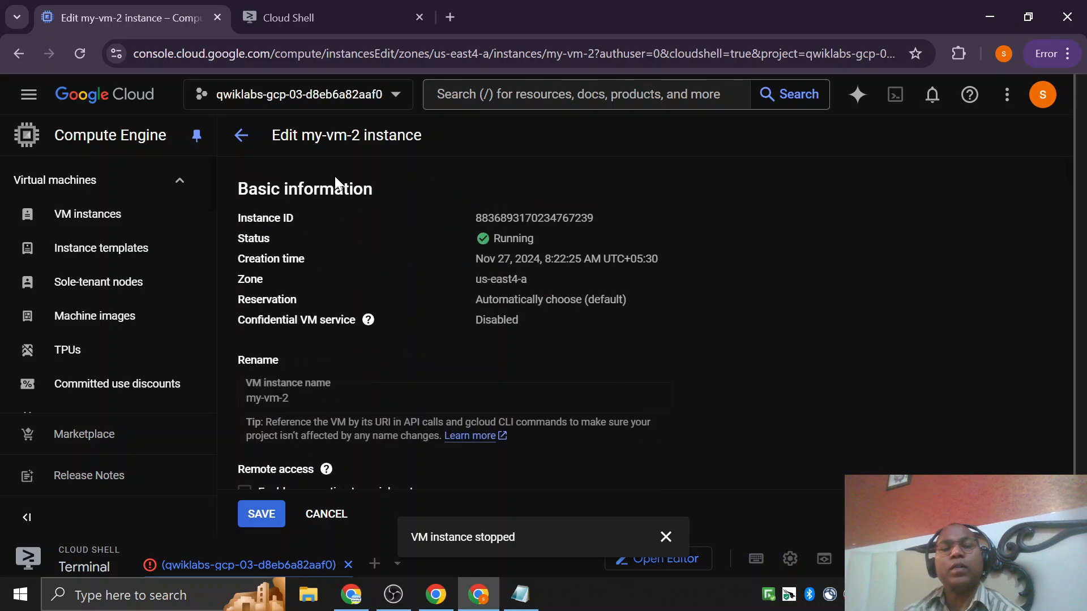
pyautogui.click(237, 136)
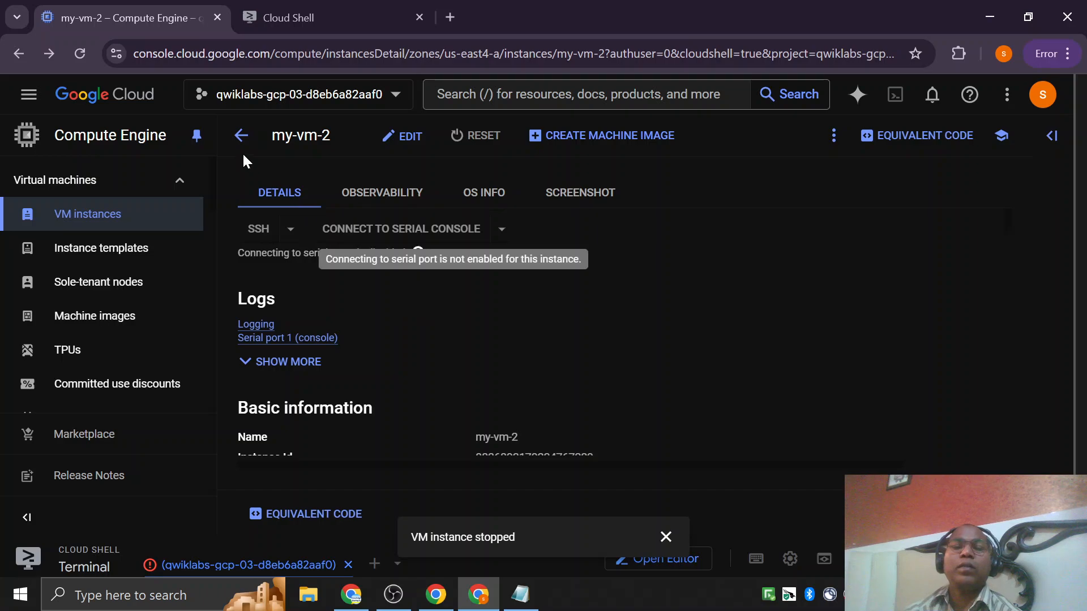
pyautogui.click(241, 136)
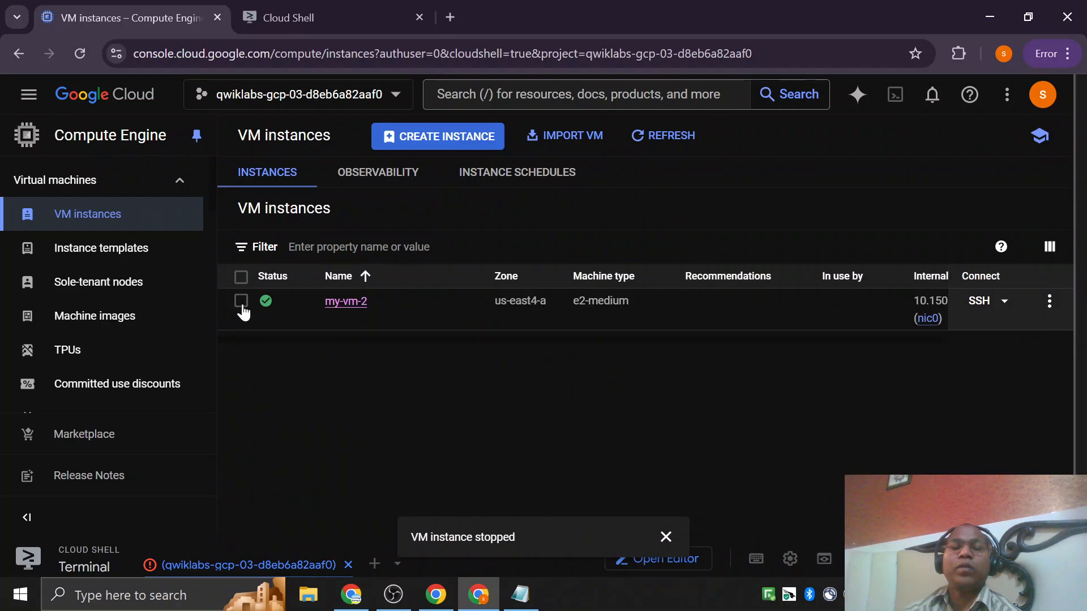
# Delete the my-vm-2 instance together with its boot disk from the VM instances list.
pyautogui.click(242, 304)
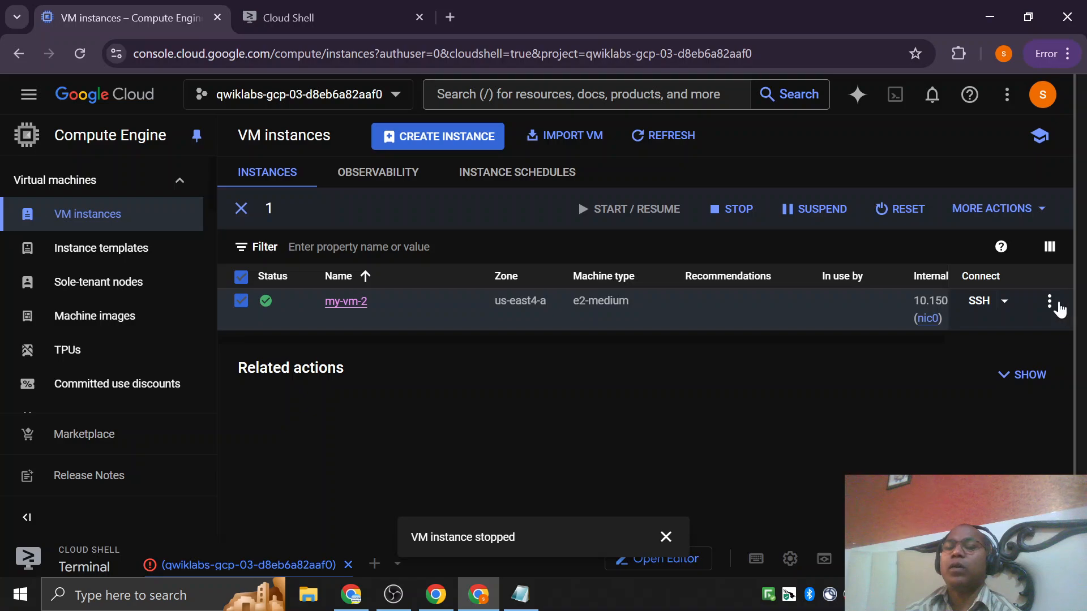
pyautogui.click(1055, 305)
pyautogui.click(822, 409)
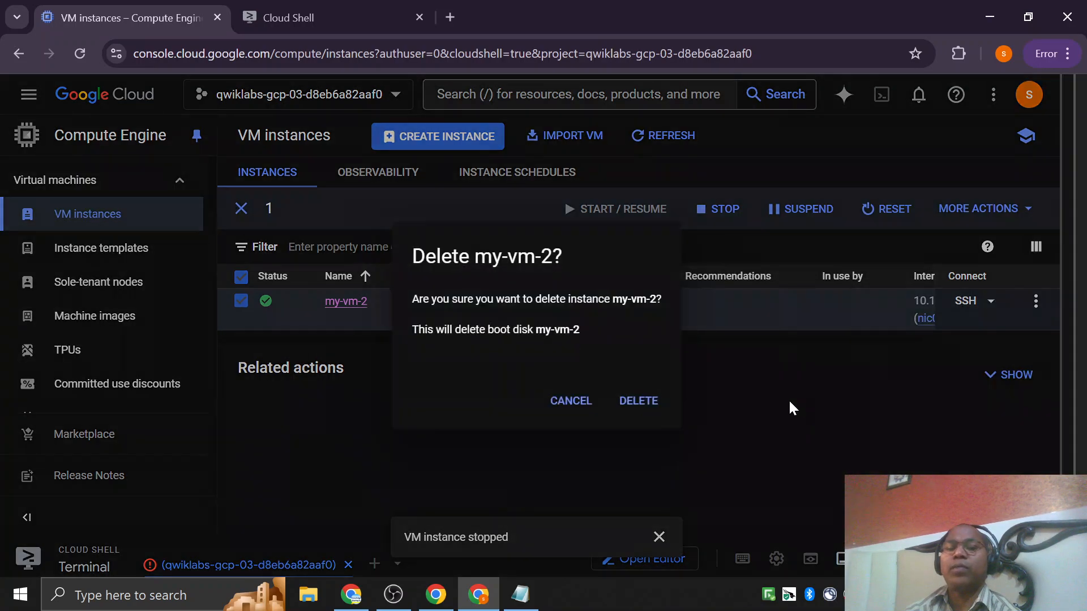
pyautogui.click(658, 537)
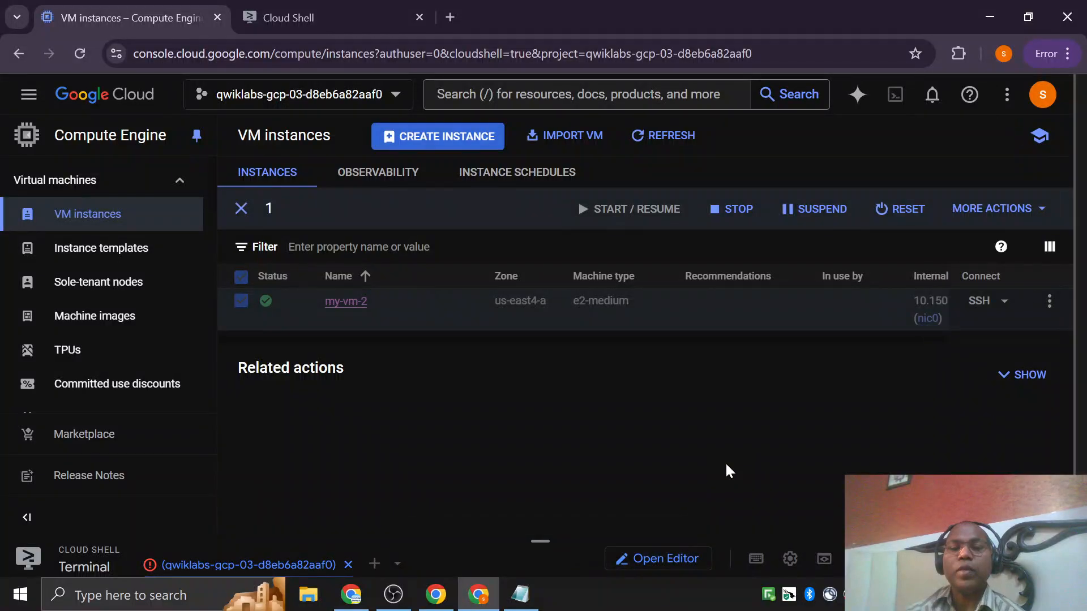
# Switch to the Cloud Skills Boost lab page, and from there to the Demo slide of the Cloud Computing presentation in Google Slides.
pyautogui.click(433, 599)
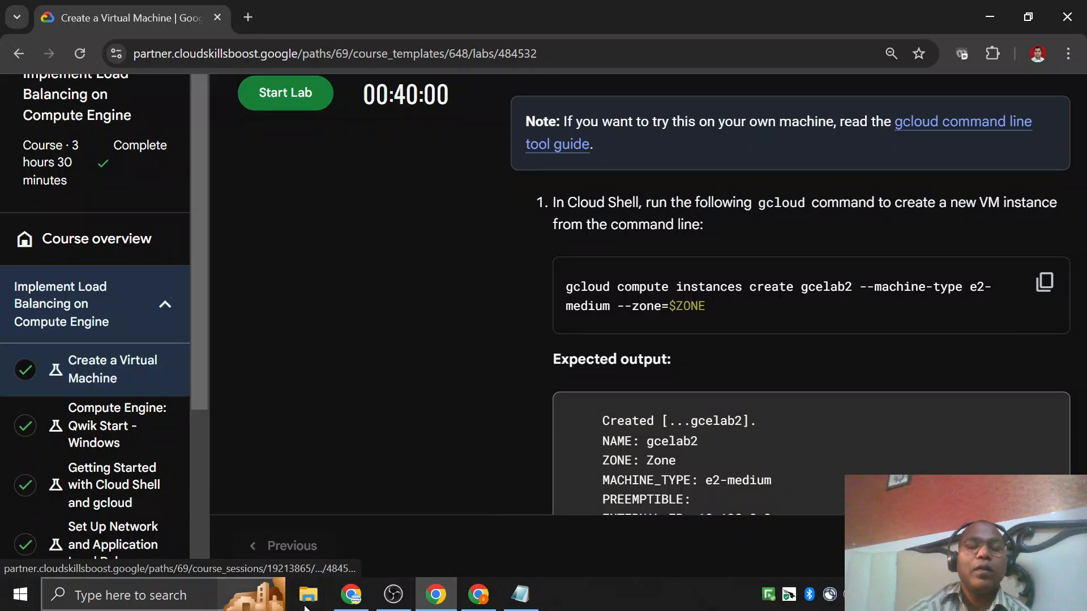
pyautogui.click(351, 594)
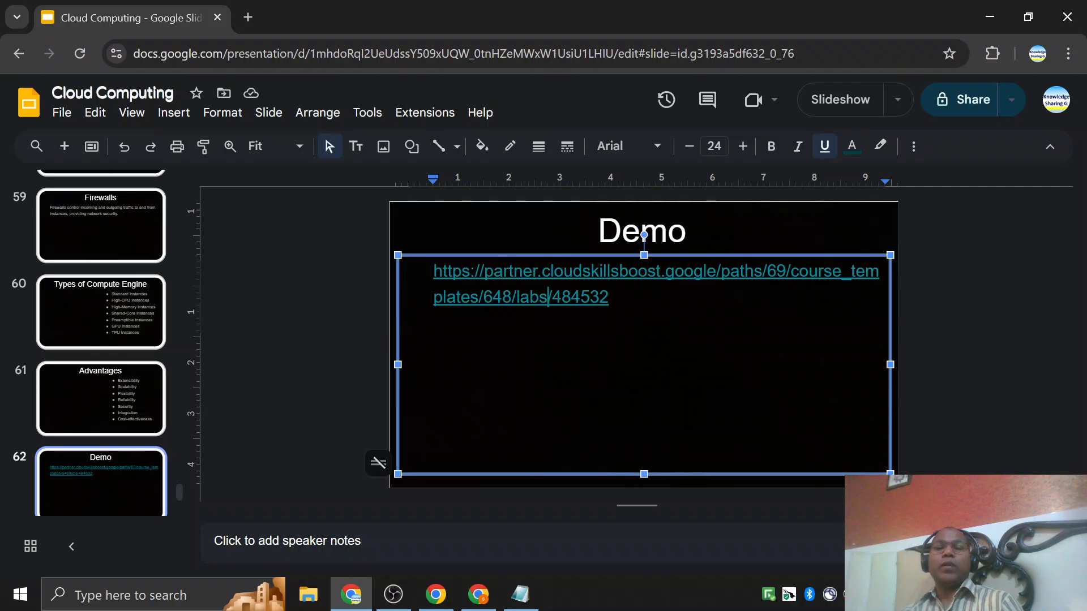
pyautogui.press('Return')
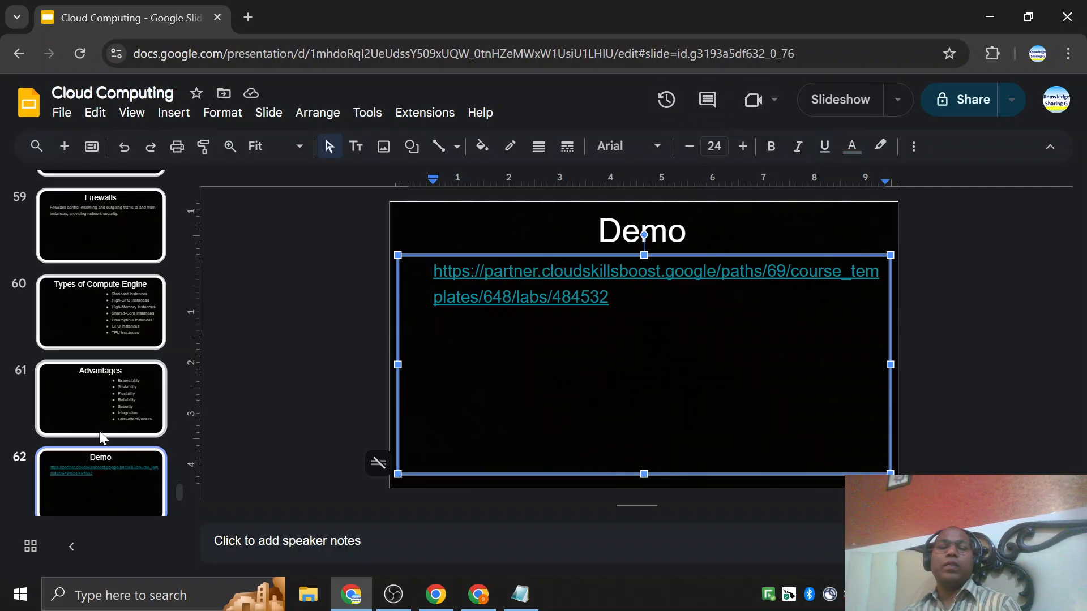
# Start the slideshow of the Cloud Computing presentation from the Advantages slide and advance to the References slide.
pyautogui.click(108, 303)
pyautogui.click(88, 405)
pyautogui.scroll(-3, 88, 405)
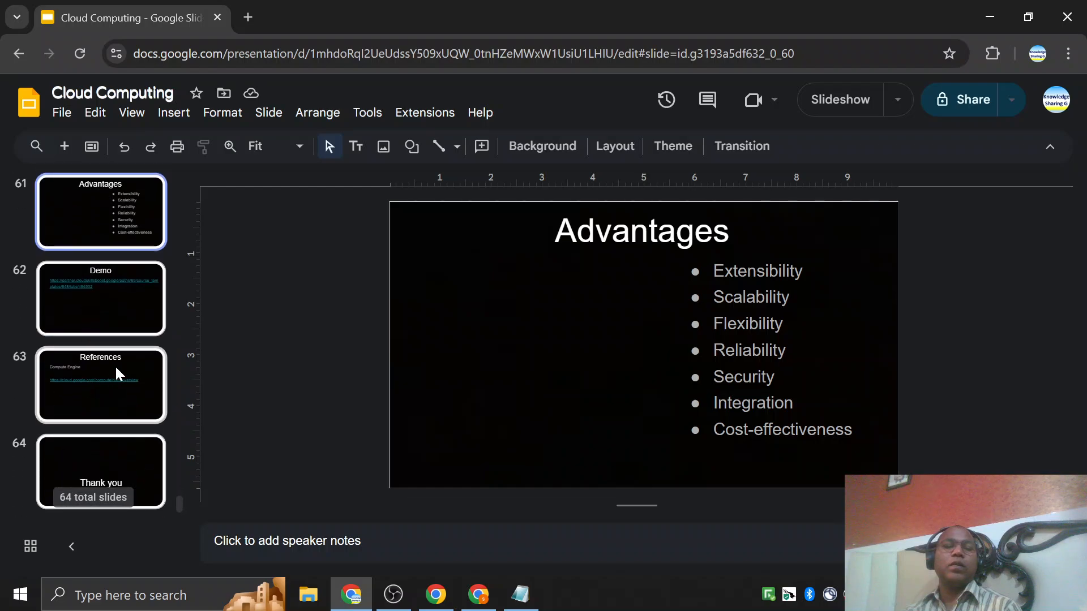
pyautogui.click(847, 106)
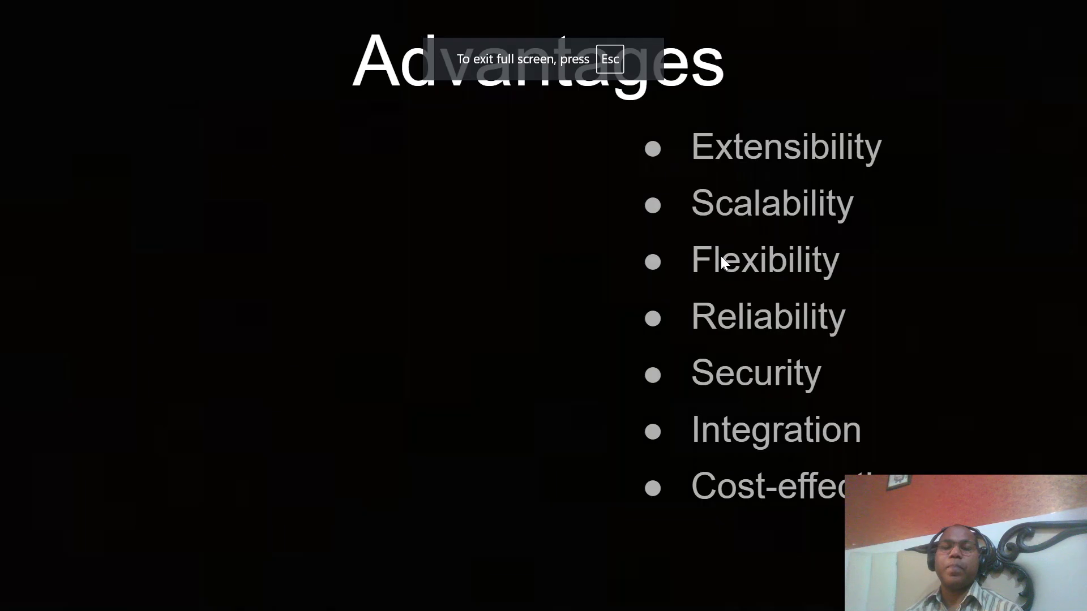
pyautogui.press('Right')
pyautogui.press('Right')
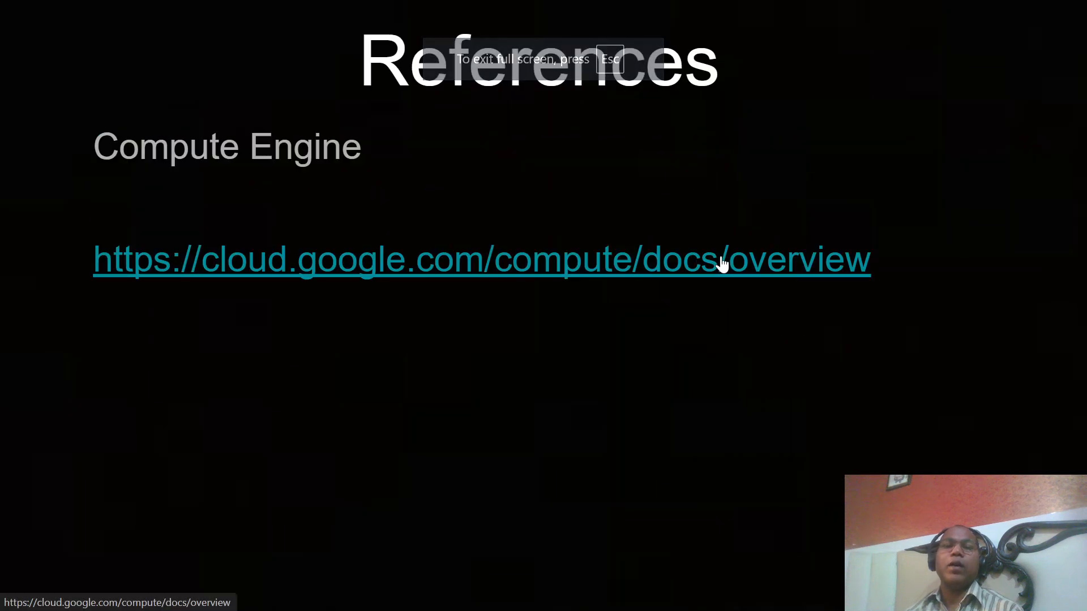
# Open the Compute Engine overview from the References slide's link and read its sections on benefits, machine types, operating systems and storage options.
pyautogui.click(377, 271)
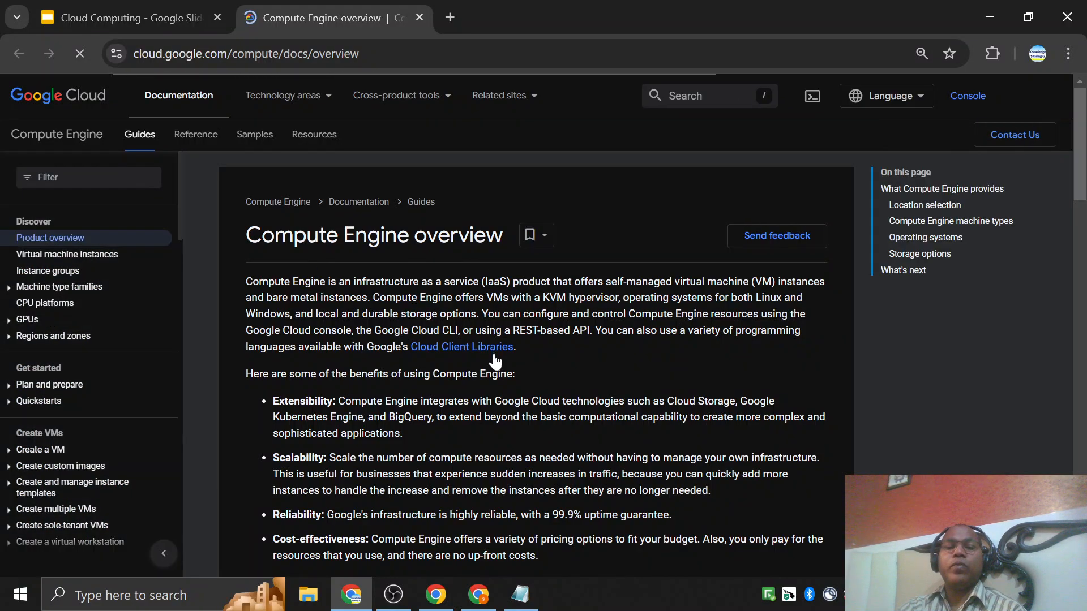
pyautogui.scroll(-4, 495, 361)
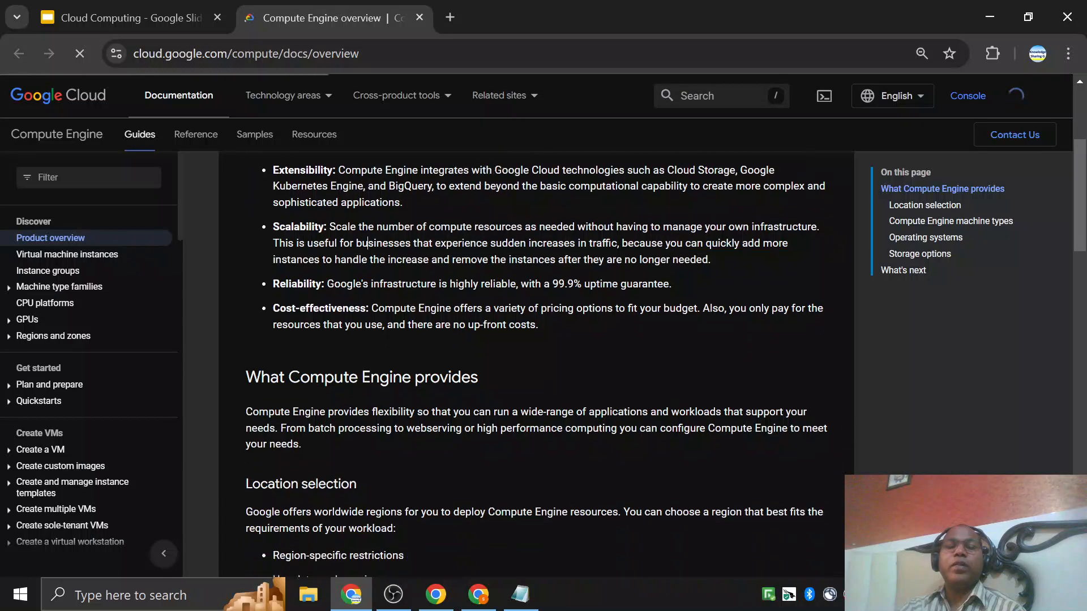
pyautogui.scroll(-9, 367, 243)
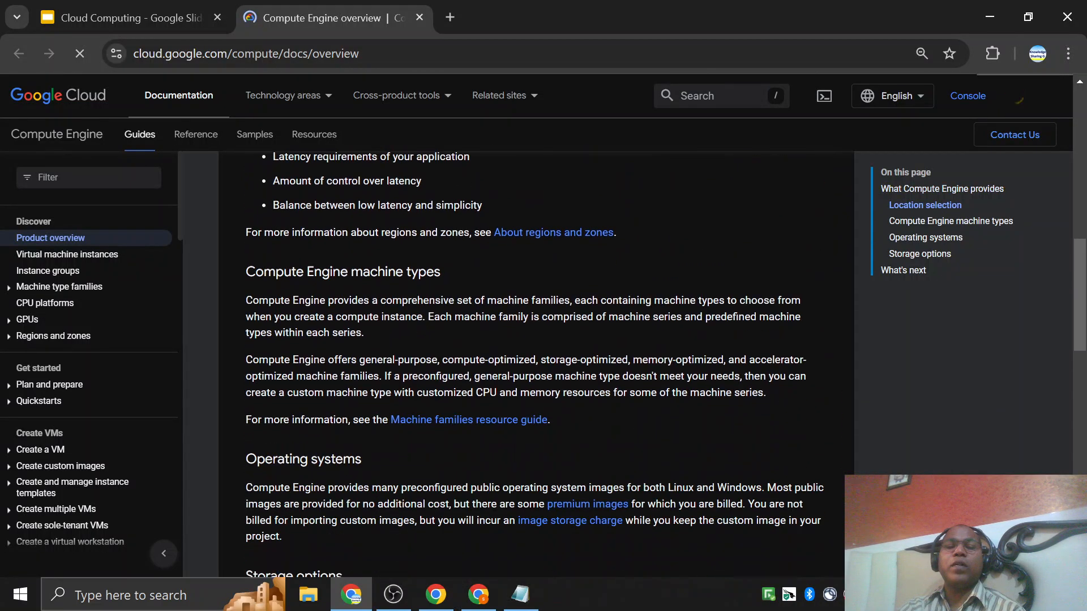
pyautogui.moveTo(350, 272); pyautogui.dragTo(436, 271)
pyautogui.scroll(-3, 327, 425)
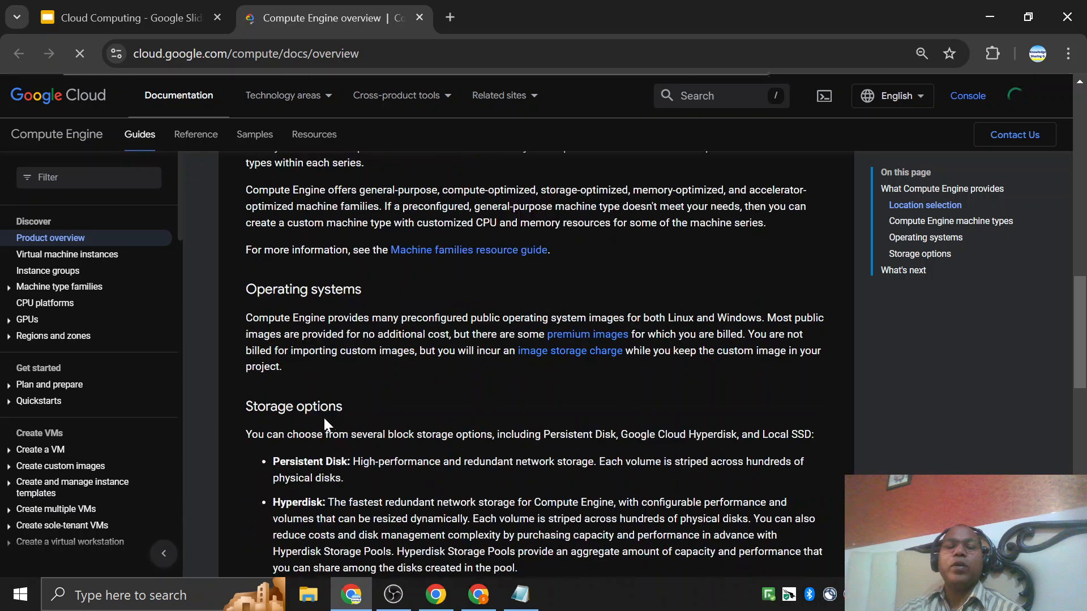
pyautogui.scroll(-3, 327, 424)
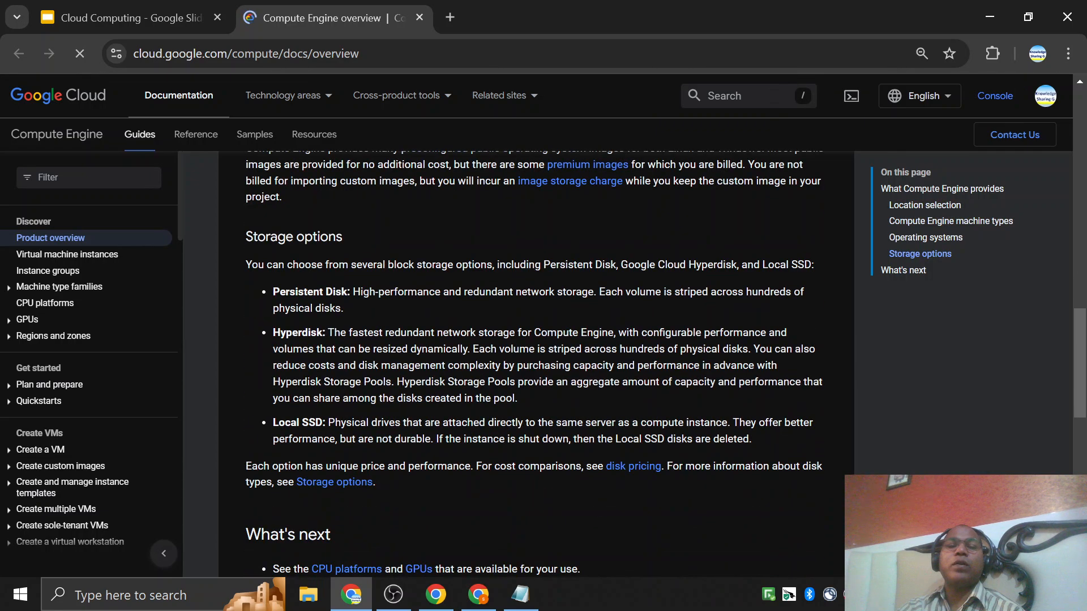
pyautogui.moveTo(264, 283); pyautogui.dragTo(378, 334)
pyautogui.scroll(-5, 407, 431)
pyautogui.scroll(12, 412, 427)
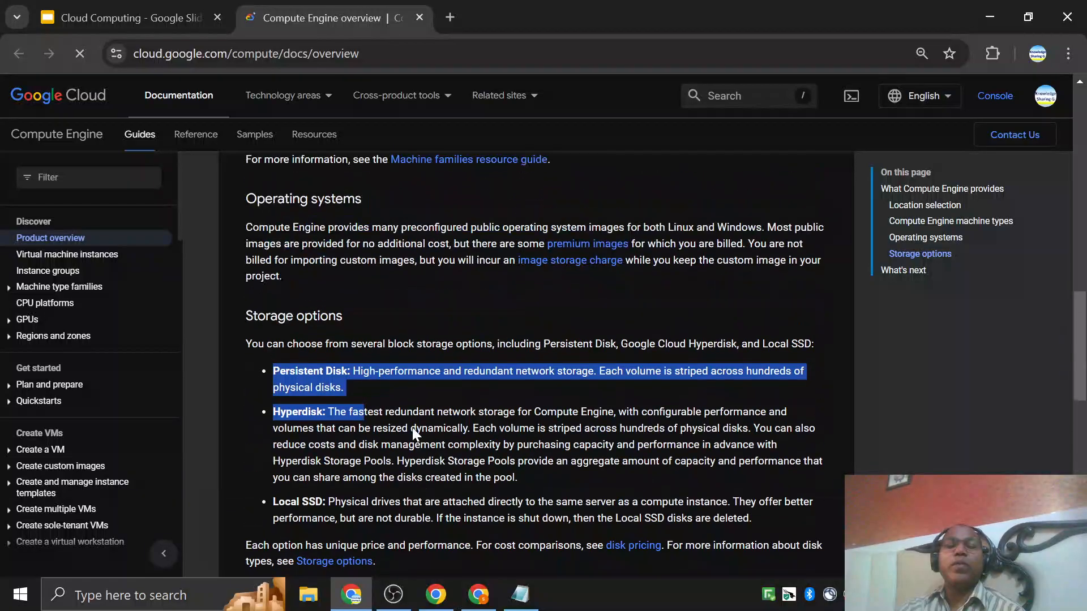
pyautogui.scroll(10, 419, 301)
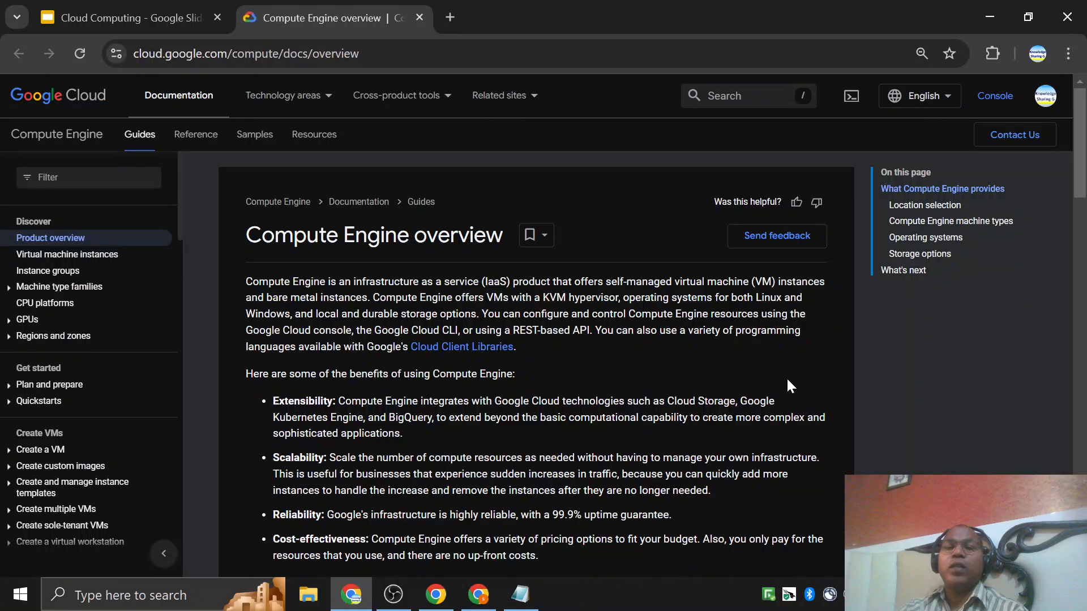
# Return to the Cloud Computing presentation in Google Slides and present from the References slide through to the Thank you slide.
pyautogui.click(436, 594)
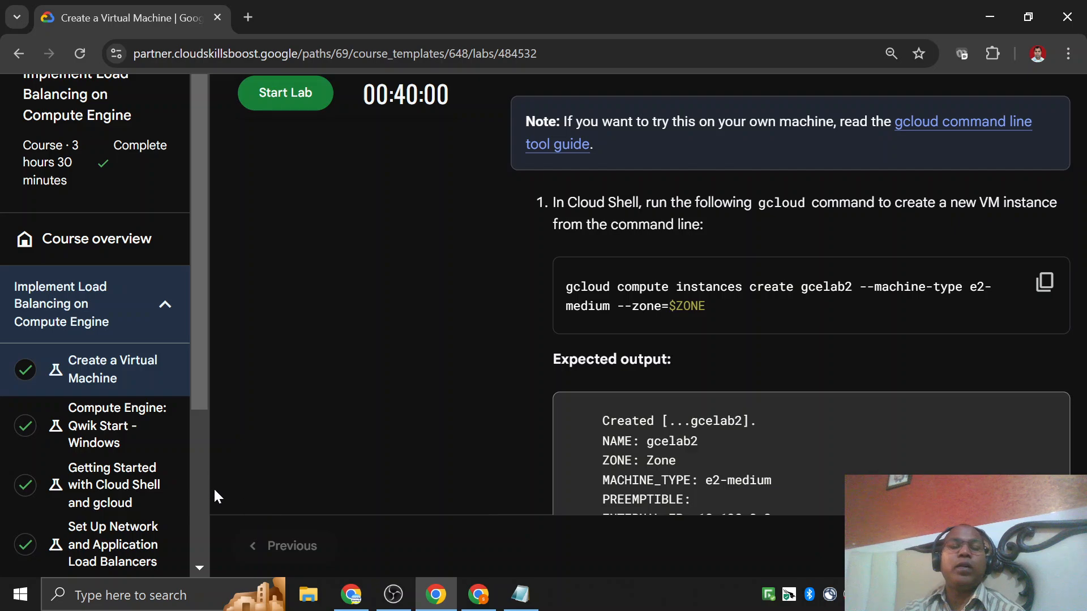
pyautogui.click(351, 594)
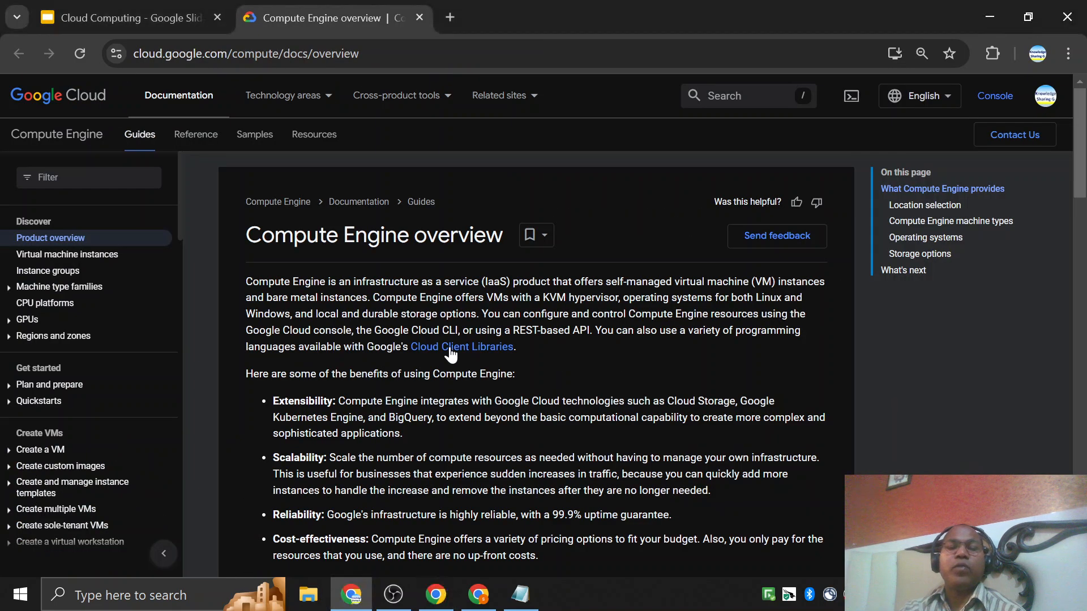
pyautogui.click(132, 17)
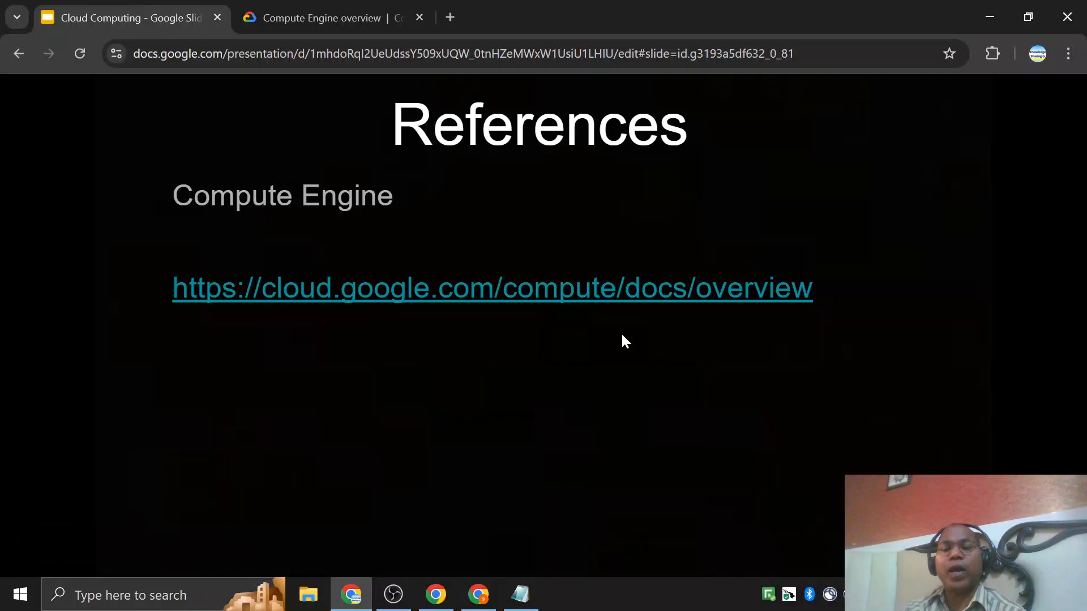
pyautogui.press('Escape')
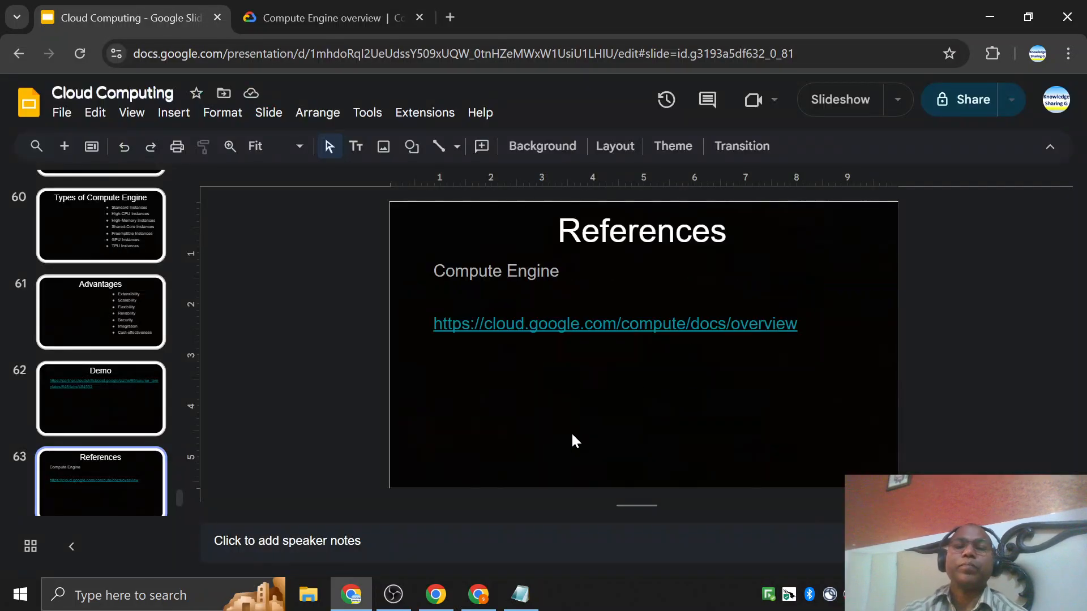
pyautogui.click(851, 100)
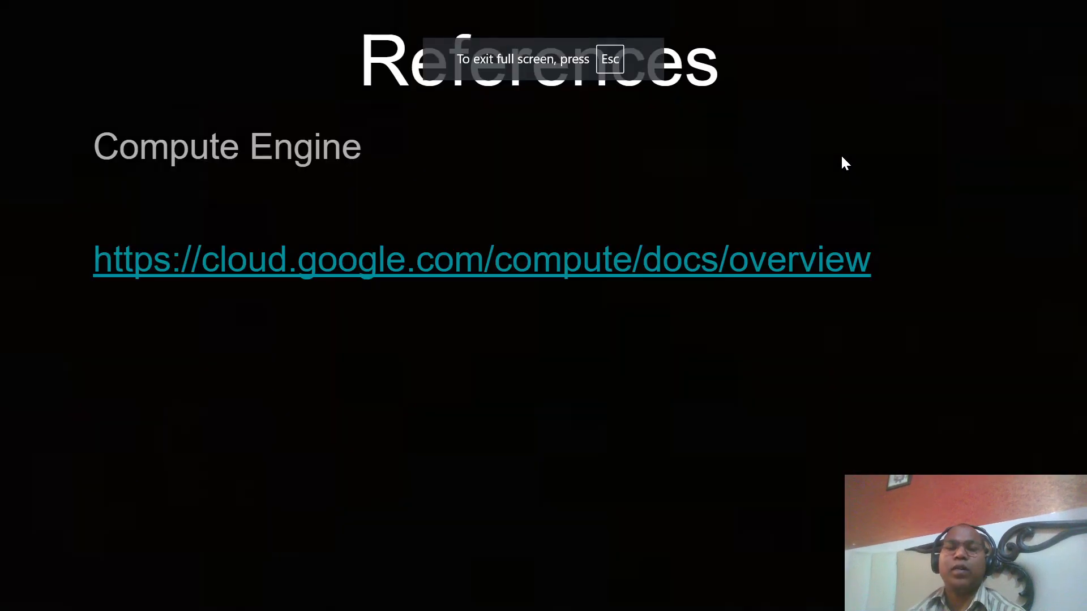
pyautogui.press('Right')
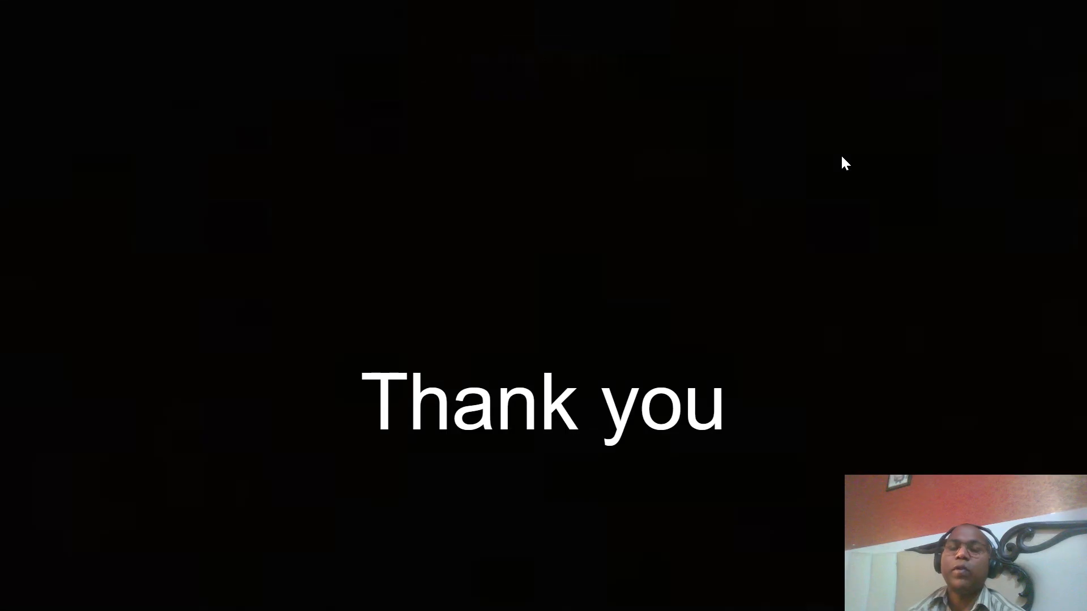